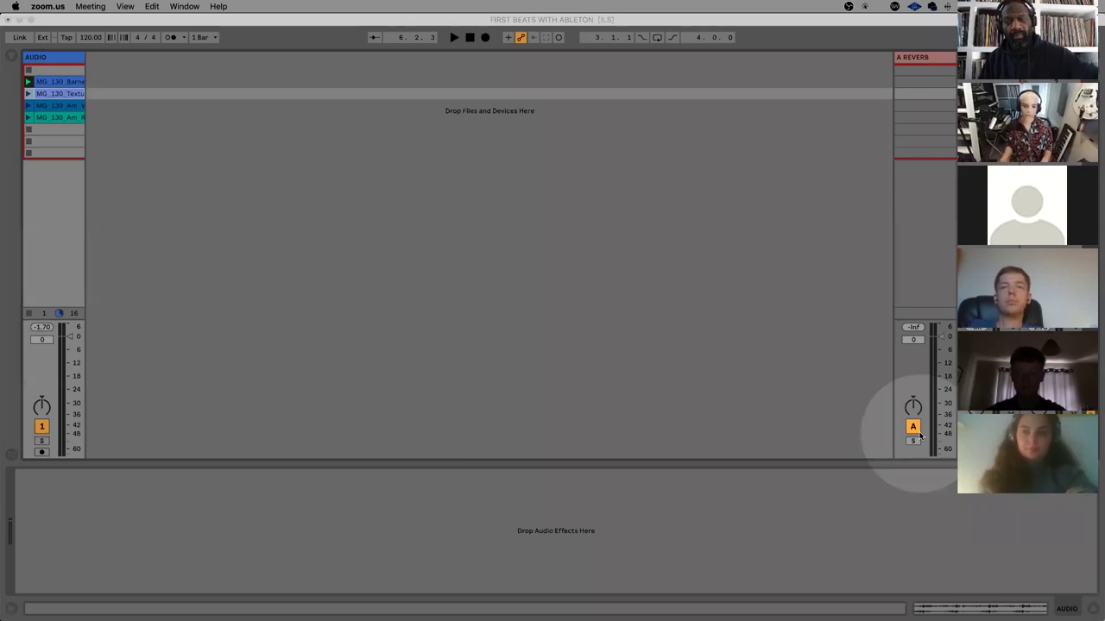
Play the MG_130_Barnet clip on the AUDIO track in Session View, then stop playback
click(172, 234)
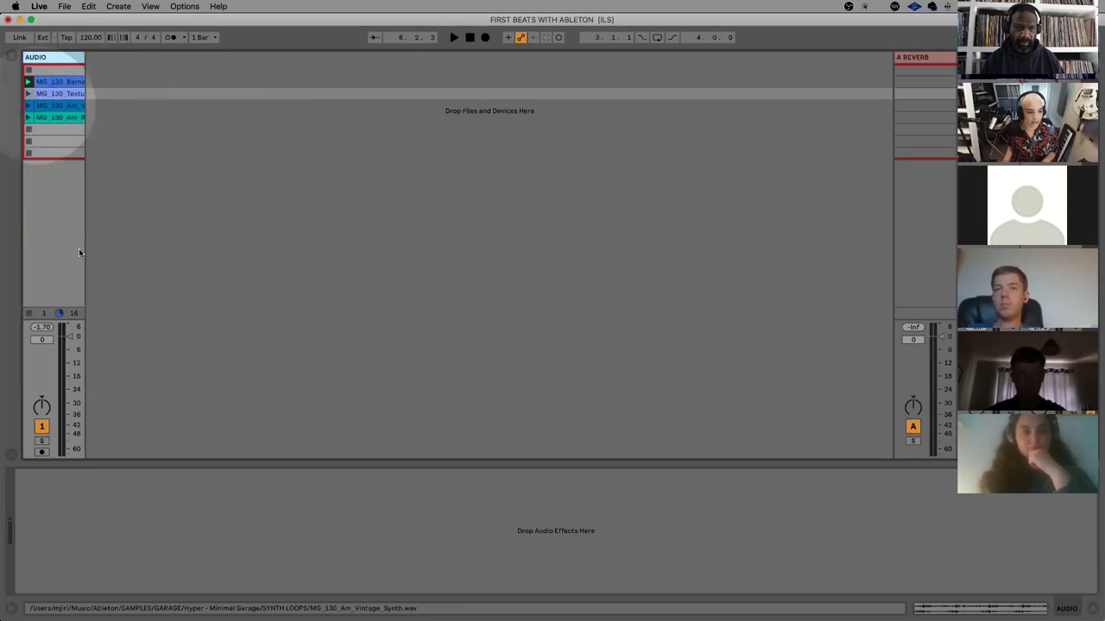
key(space)
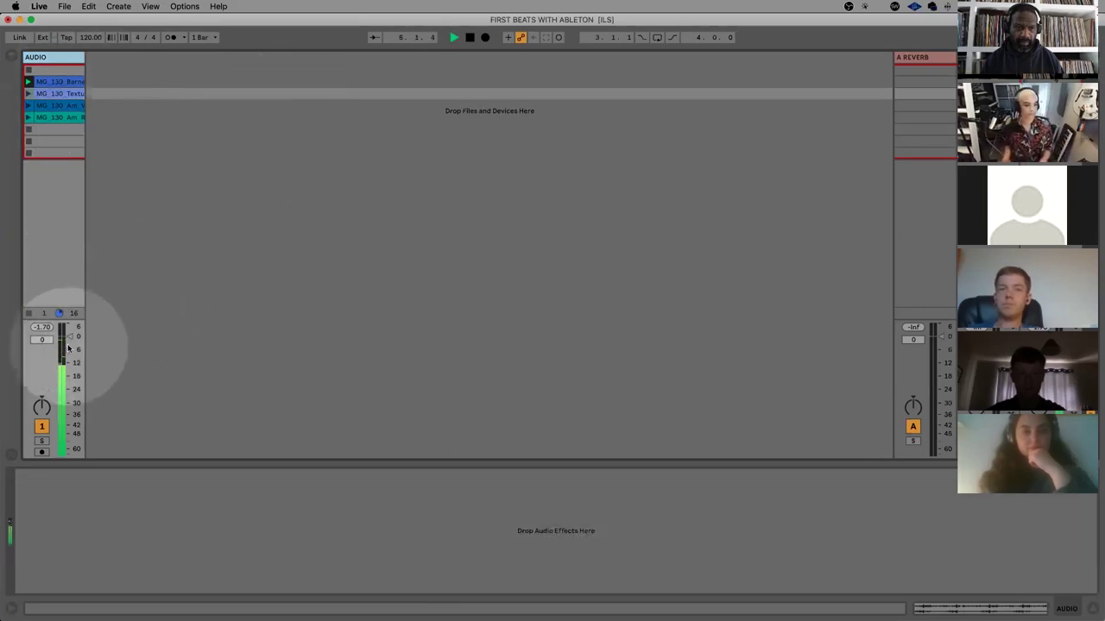
key(space)
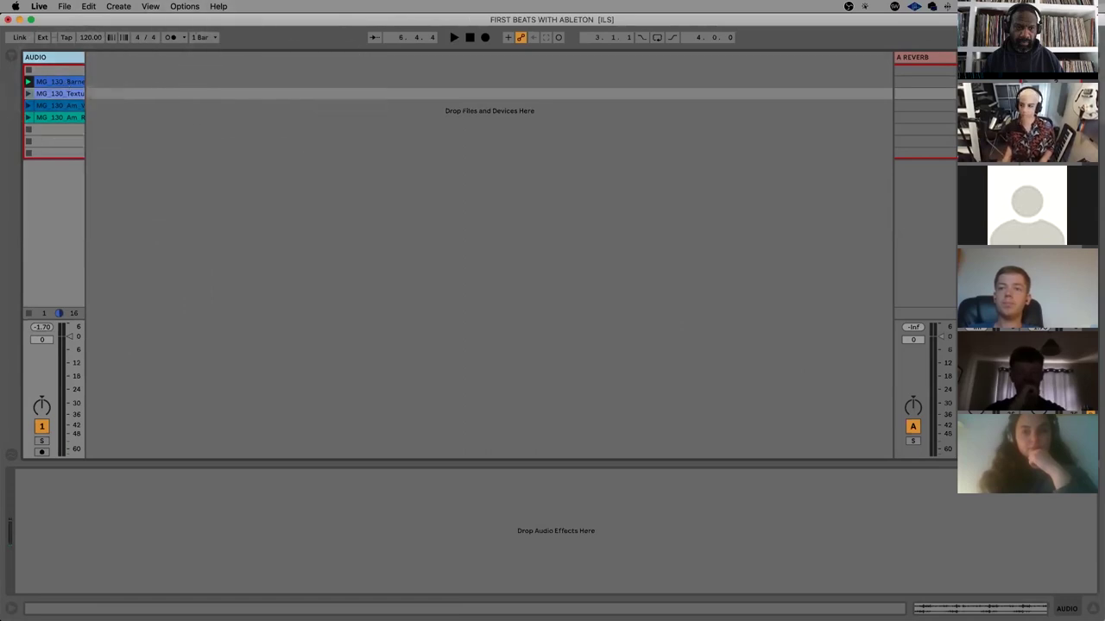
Switch to Arrangement View, return the AUDIO track to its arrangement clips, and audition them from bar 1
key(Tab)
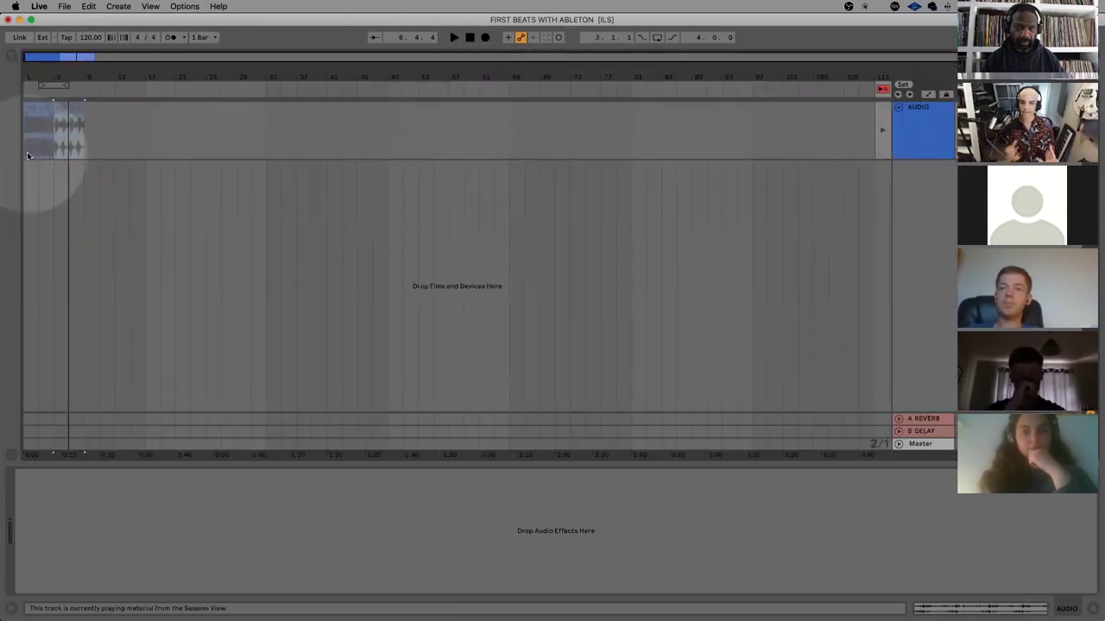
click(40, 109)
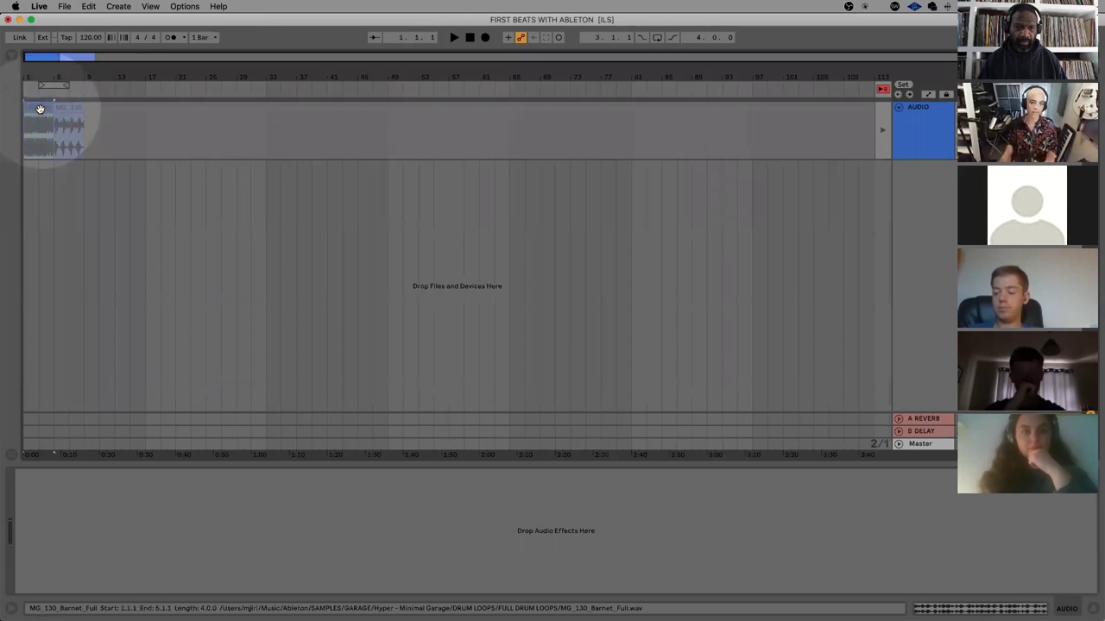
click(924, 231)
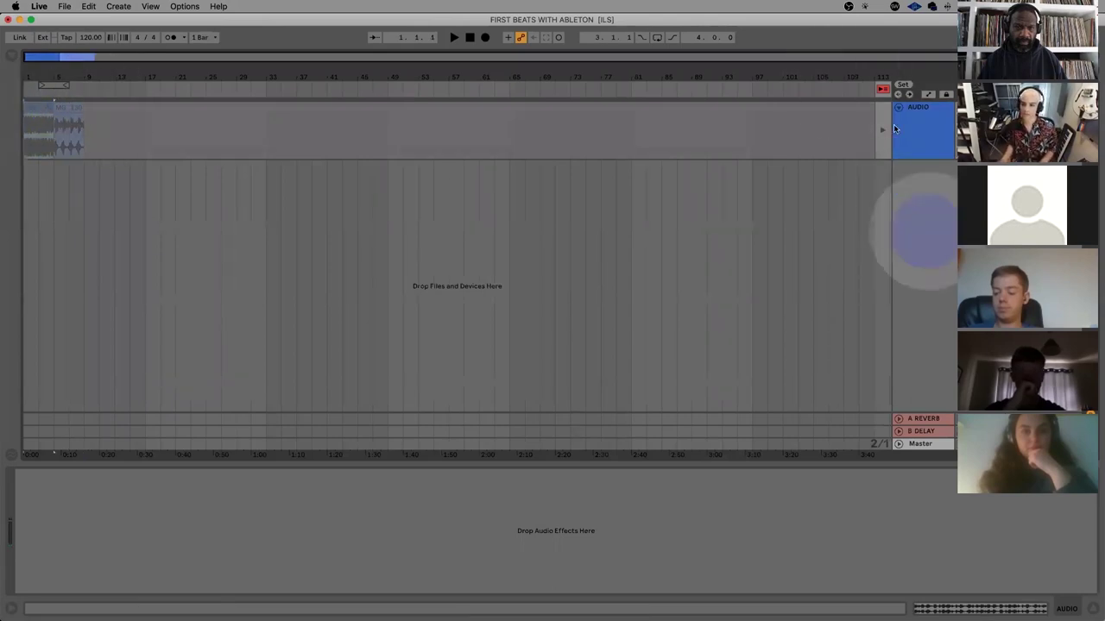
click(894, 121)
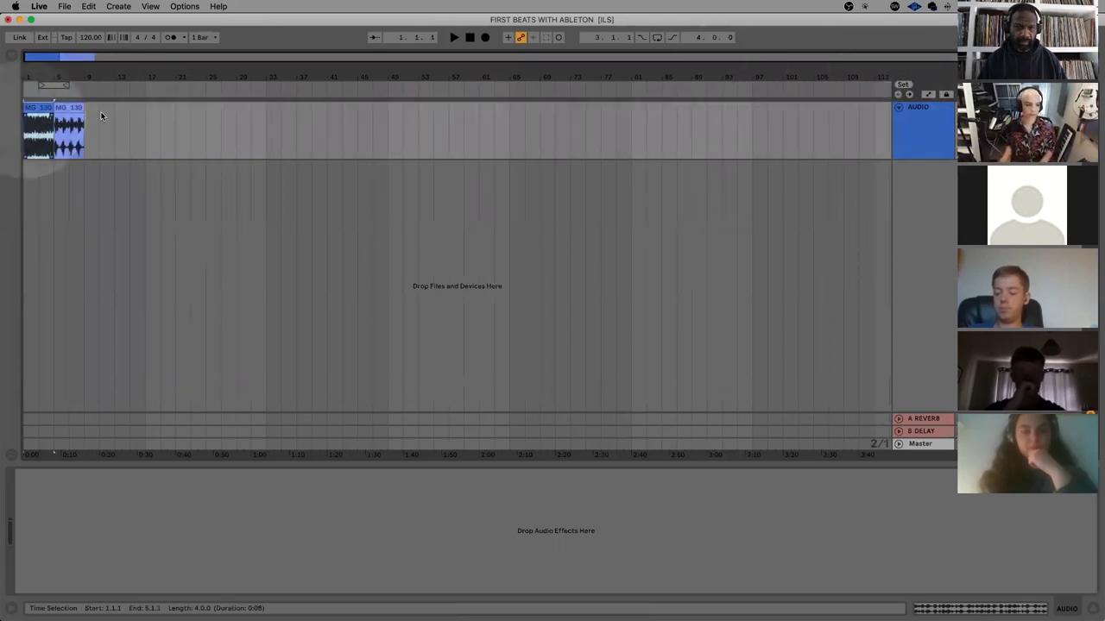
click(45, 108)
key(space)
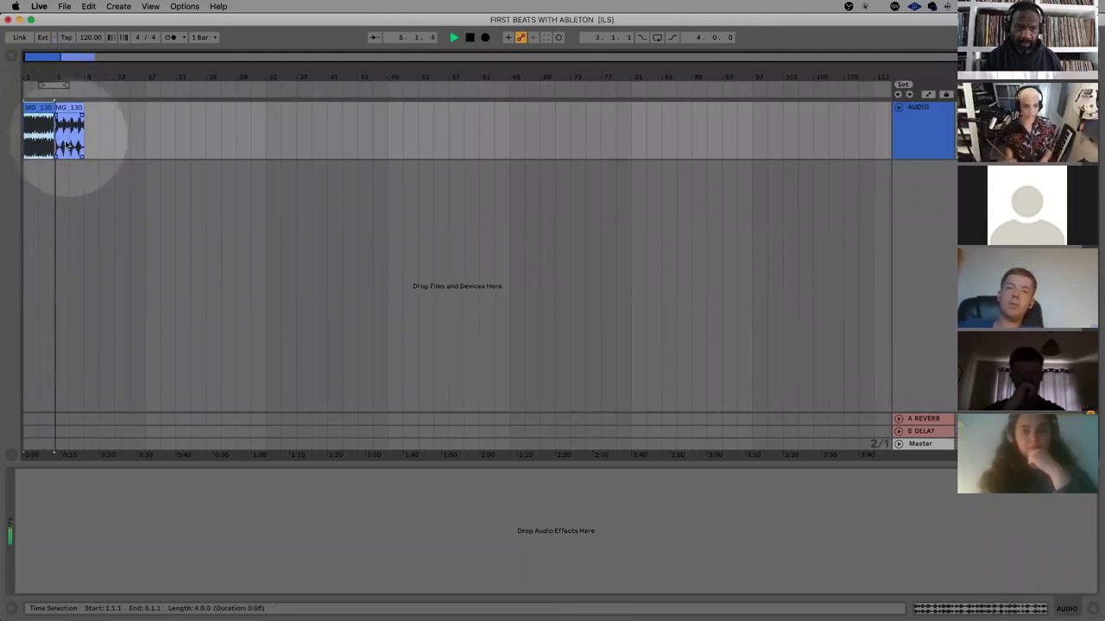
key(space)
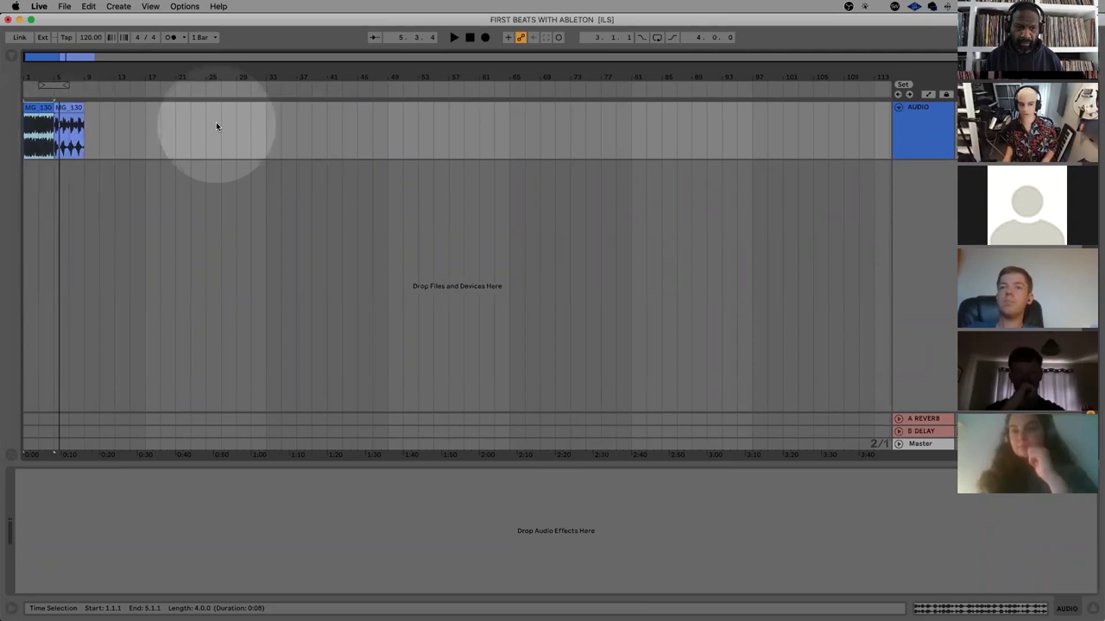
Return to Session View and audition the MG_130_Barnet drum loop clip on the AUDIO track
key(Tab)
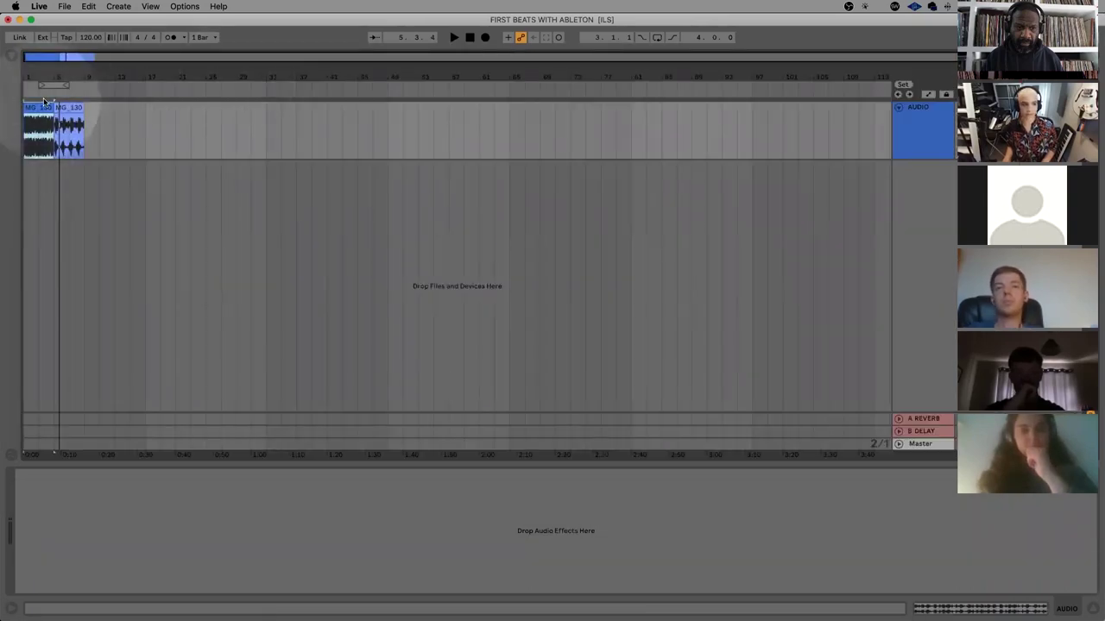
key(Tab)
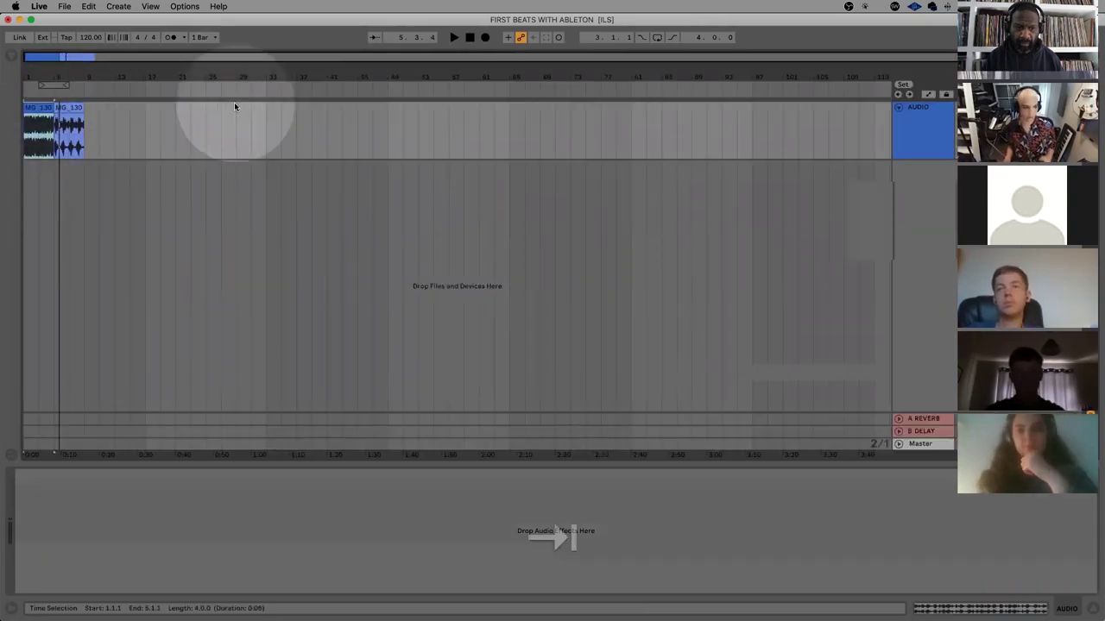
click(58, 81)
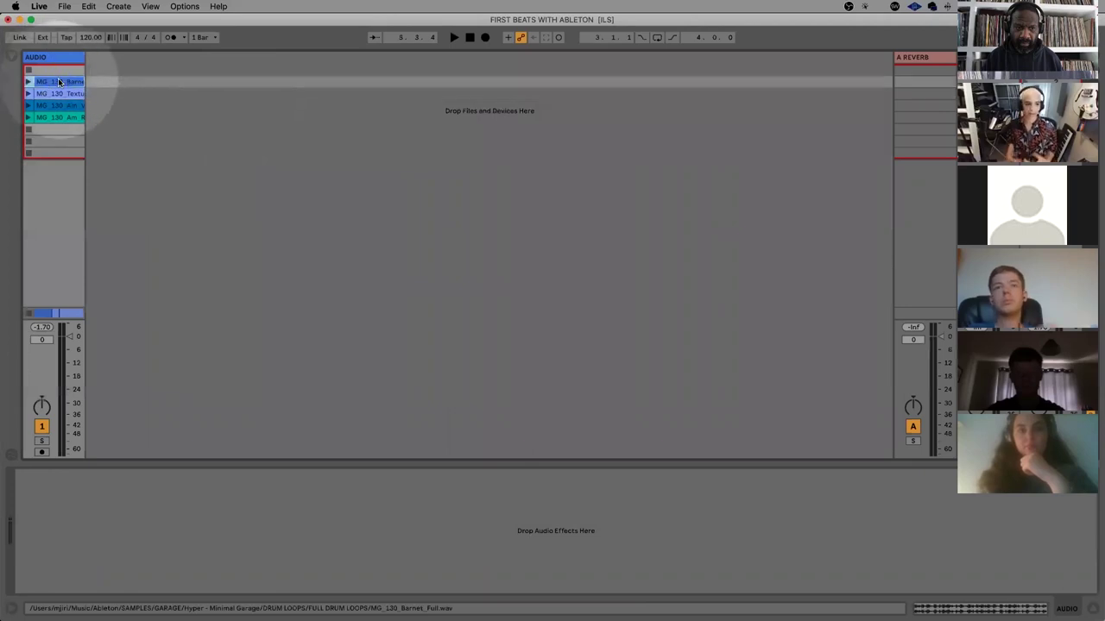
click(28, 81)
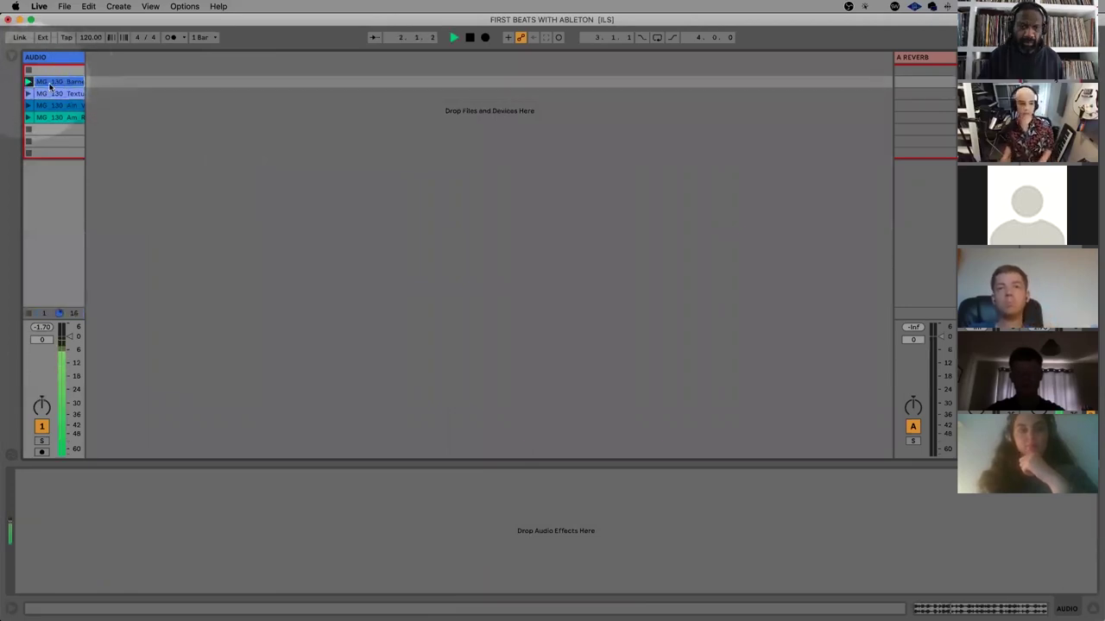
click(51, 86)
key(space)
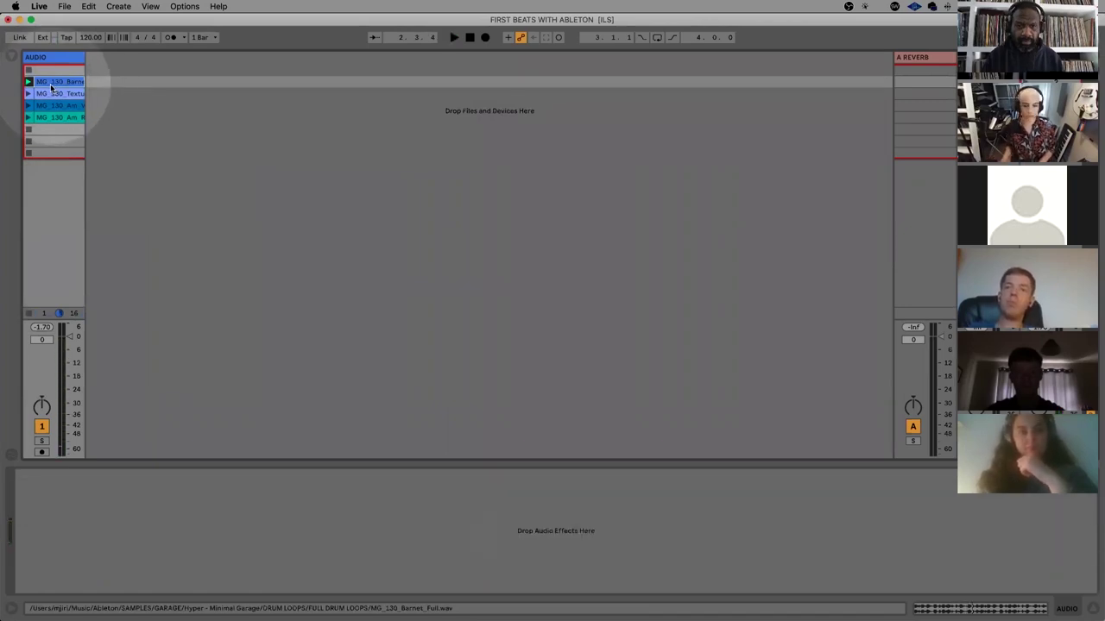
key(space)
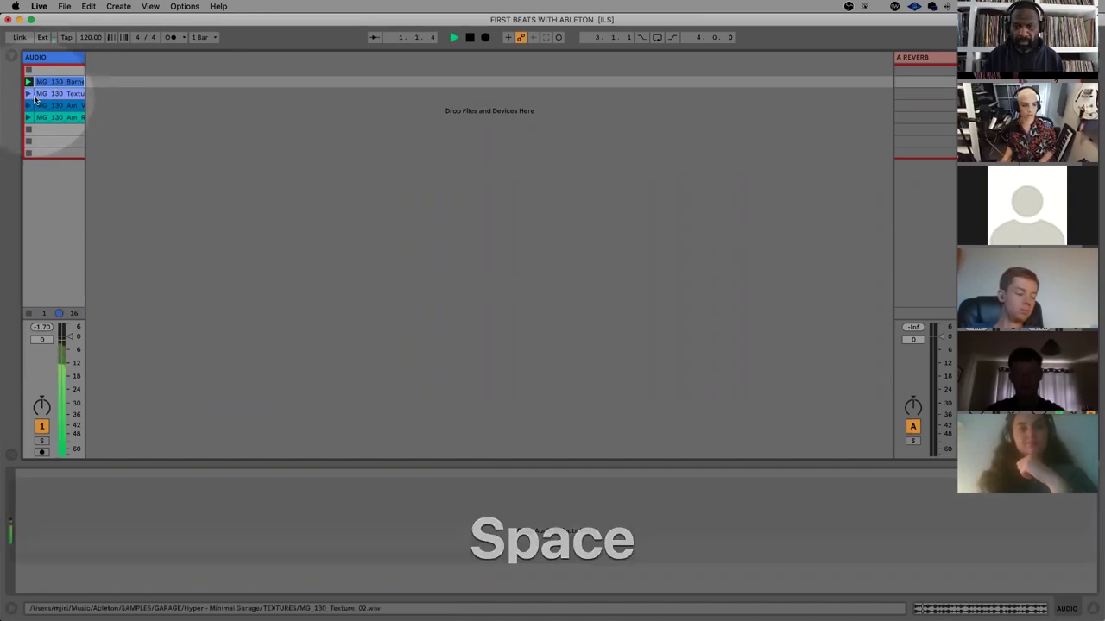
key(space)
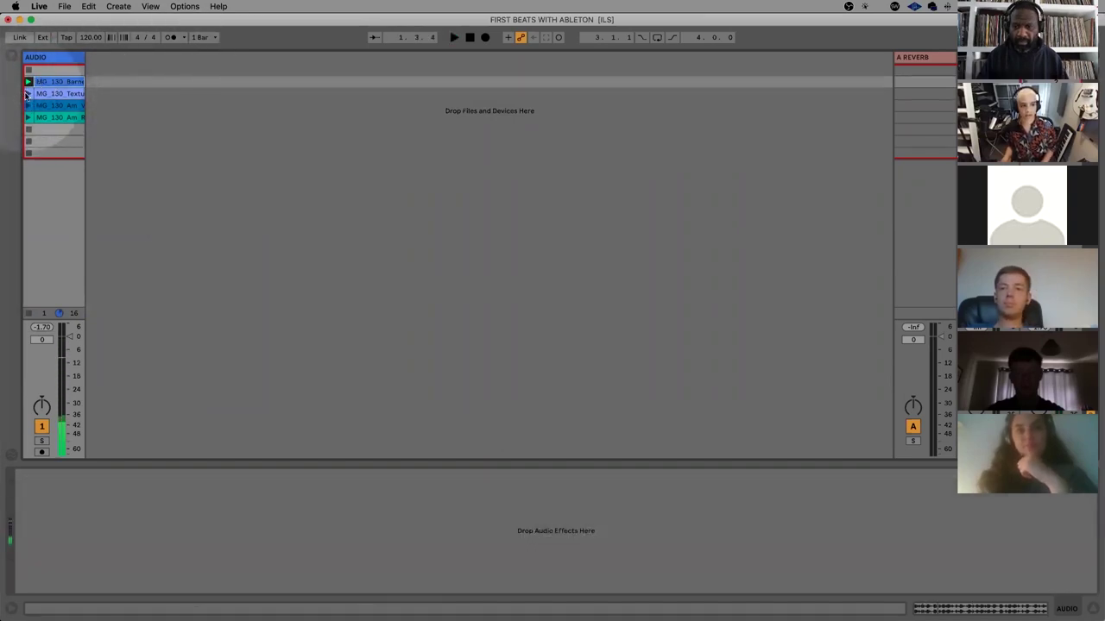
Audition the MG_130_Texture clip followed by the MG_130_Am Vintage Synth clip on the AUDIO track
click(28, 94)
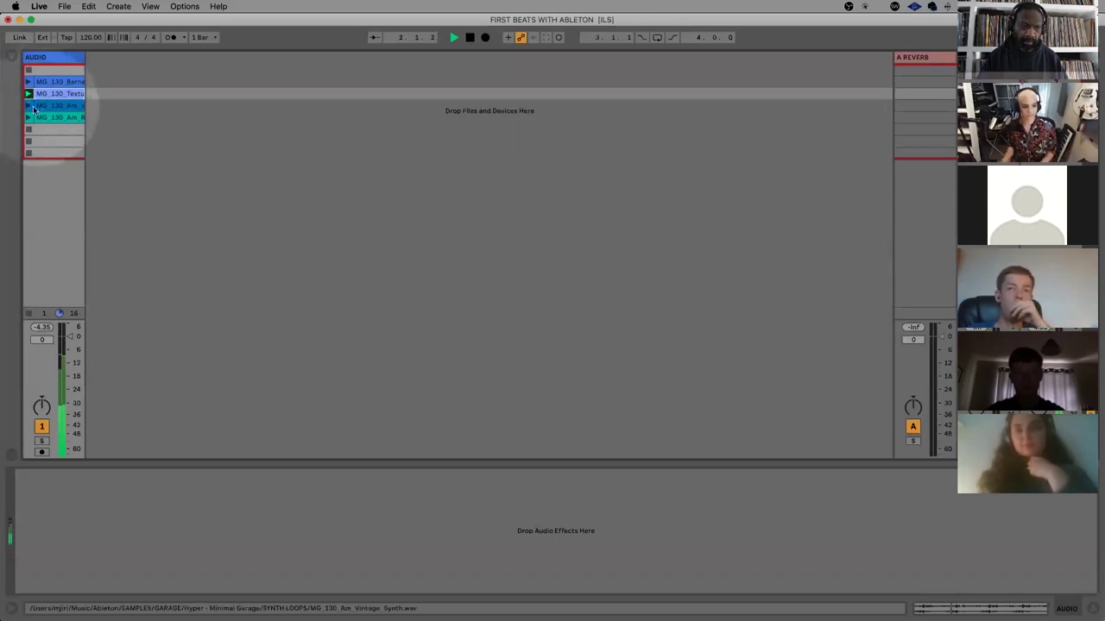
click(27, 105)
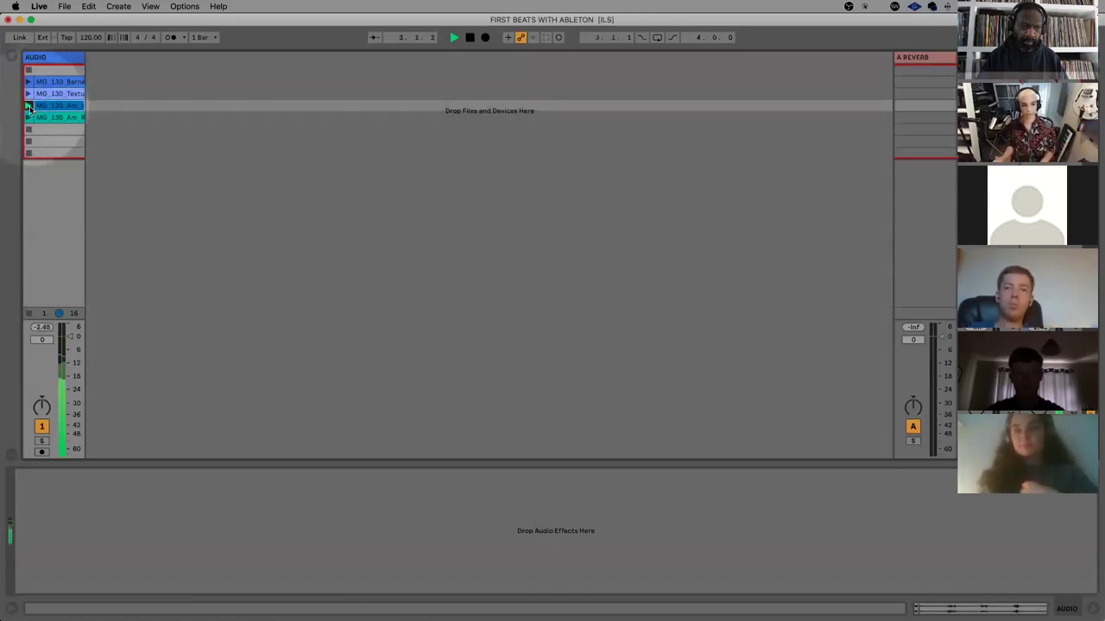
key(space)
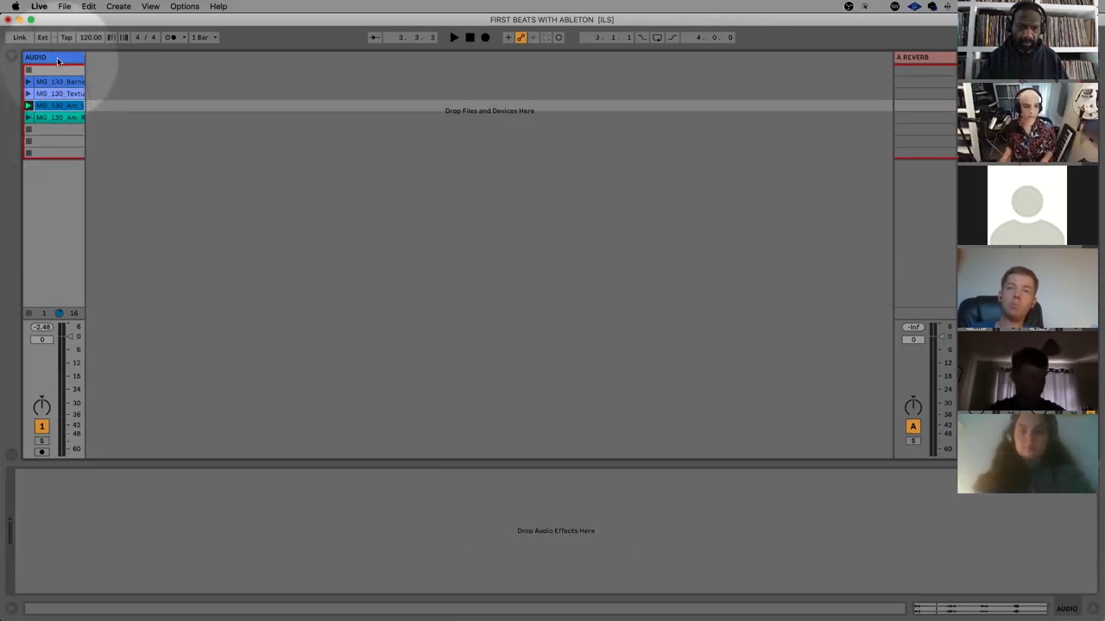
Insert a second audio track beside the AUDIO track
click(58, 58)
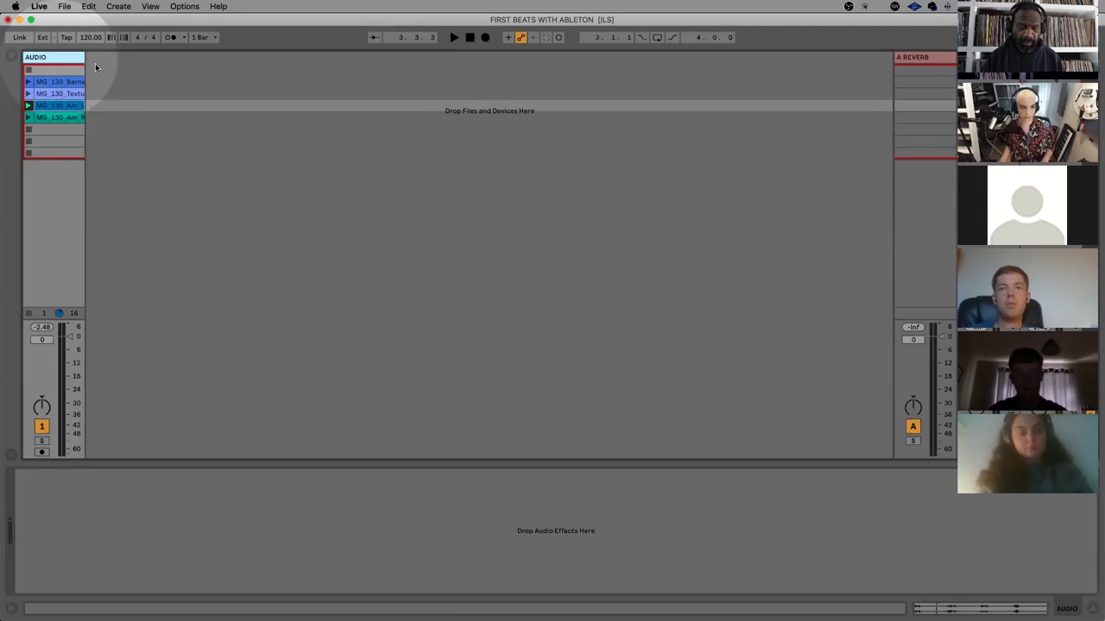
click(105, 95)
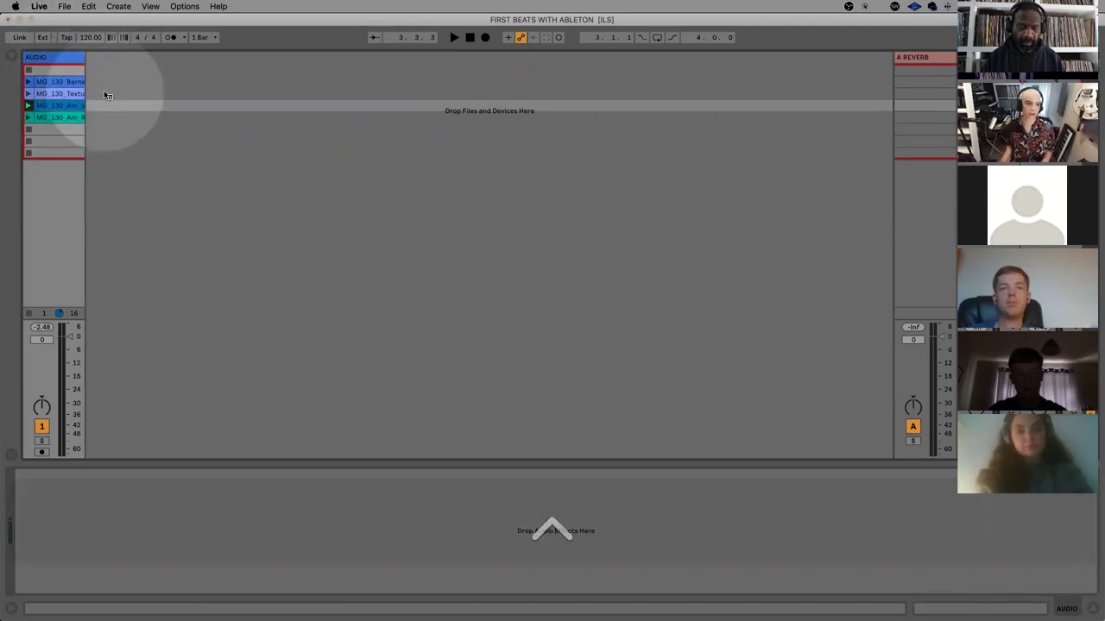
right_click(106, 95)
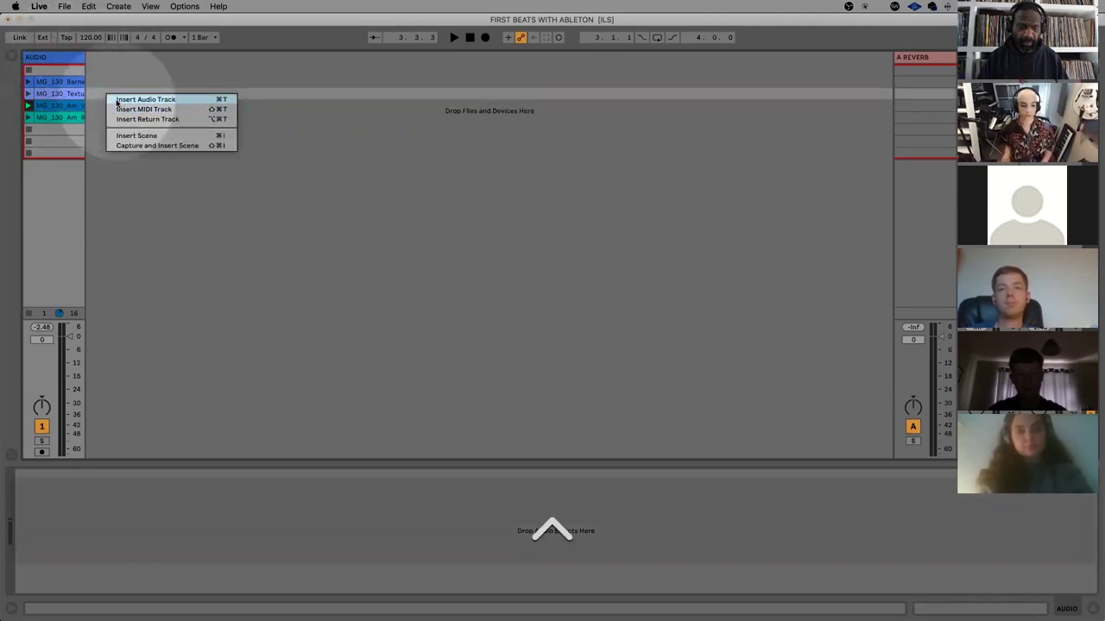
click(117, 102)
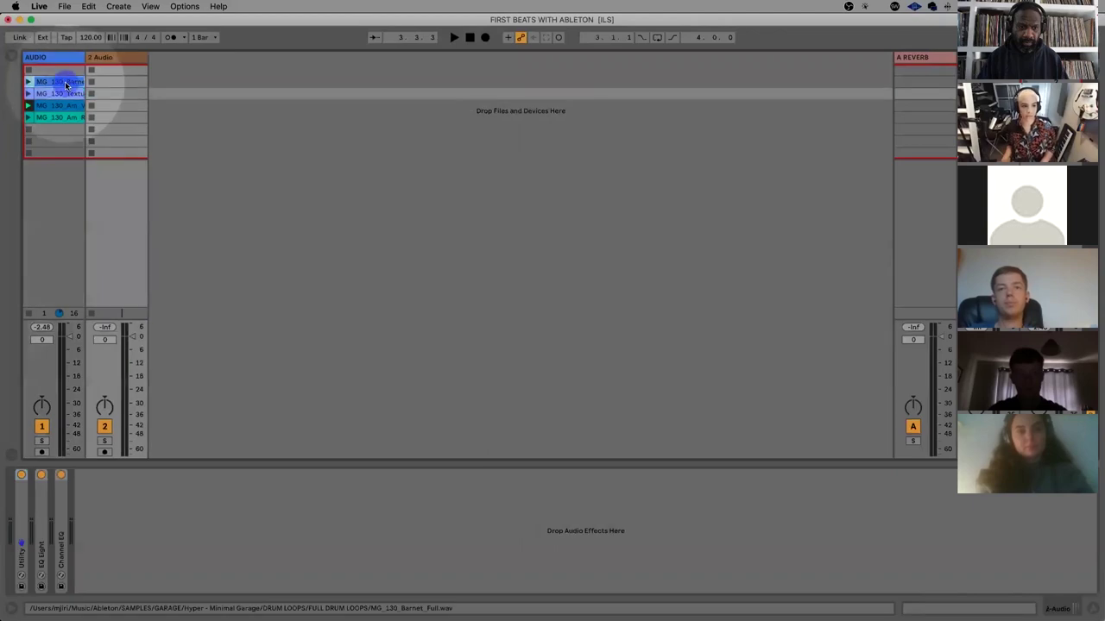
Move the MG_130_Am Vintage Synth clip to track 2 in the Barnet clip's row and play both together
drag(77, 81, 88, 105)
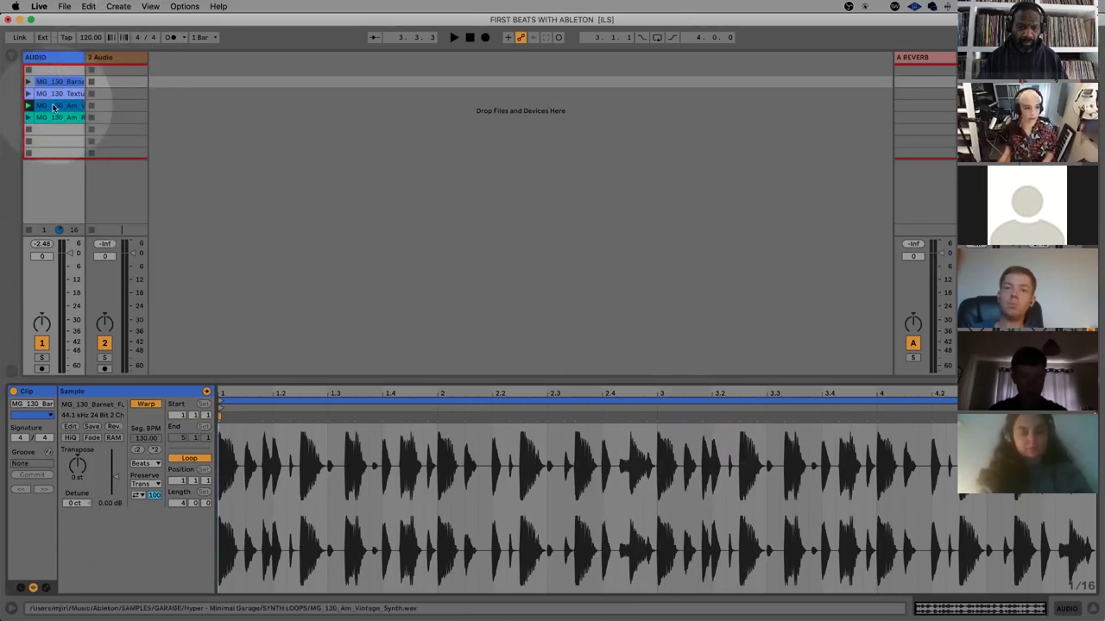
drag(78, 103, 115, 84)
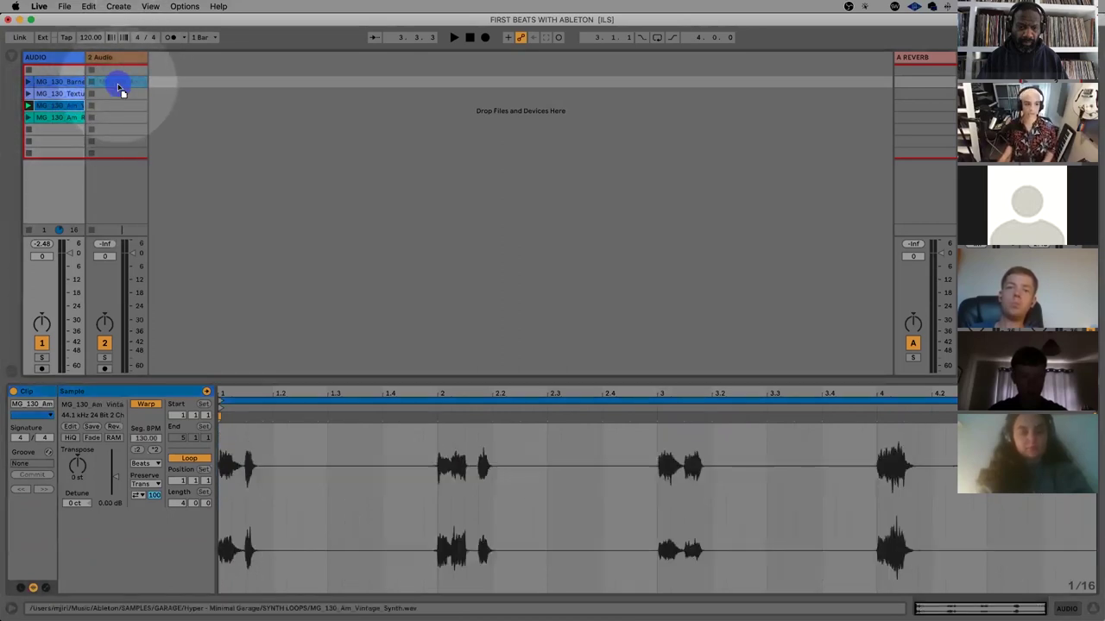
click(29, 82)
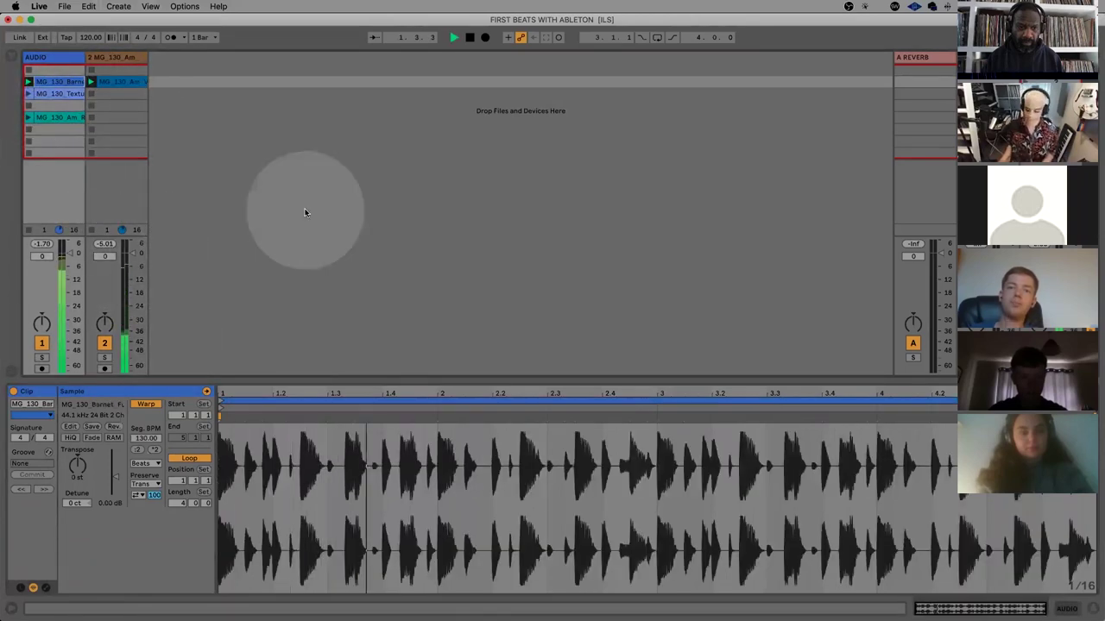
key(space)
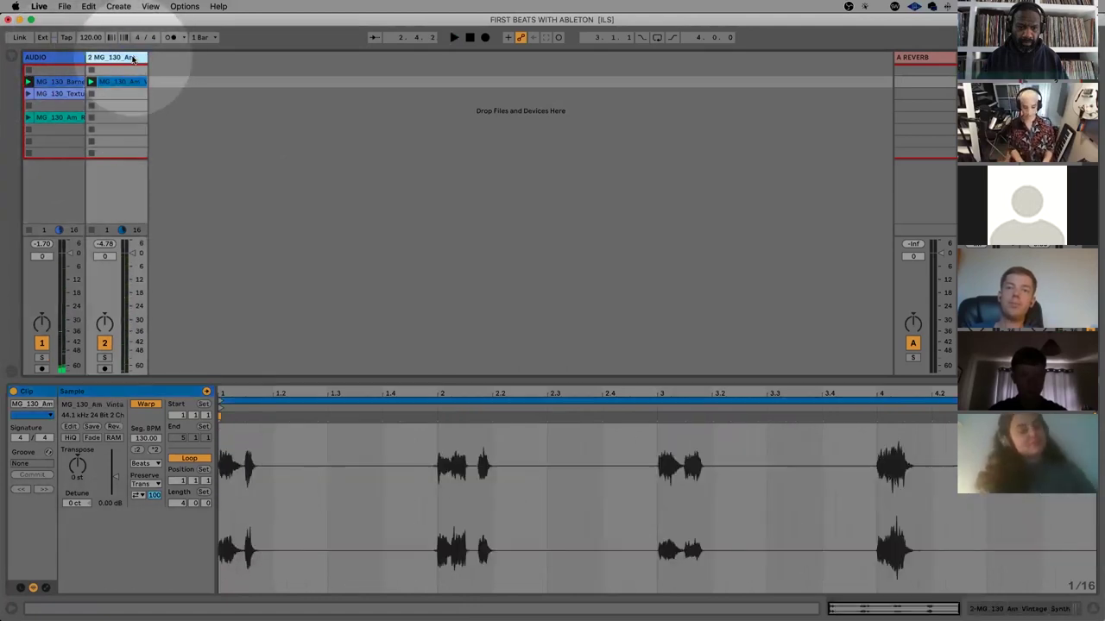
Insert a third audio track for the Am Repetitive Bass clip and move the Texture clip onto a new fourth track, both in the Barnet row
super+click(132, 58)
key(super+t)
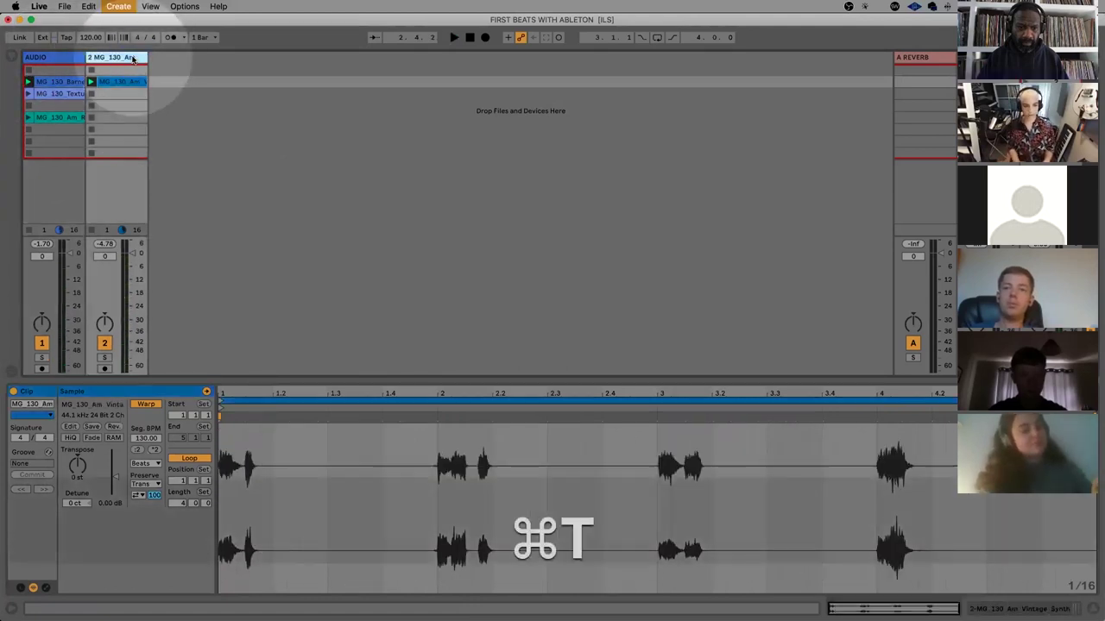
drag(50, 116, 177, 82)
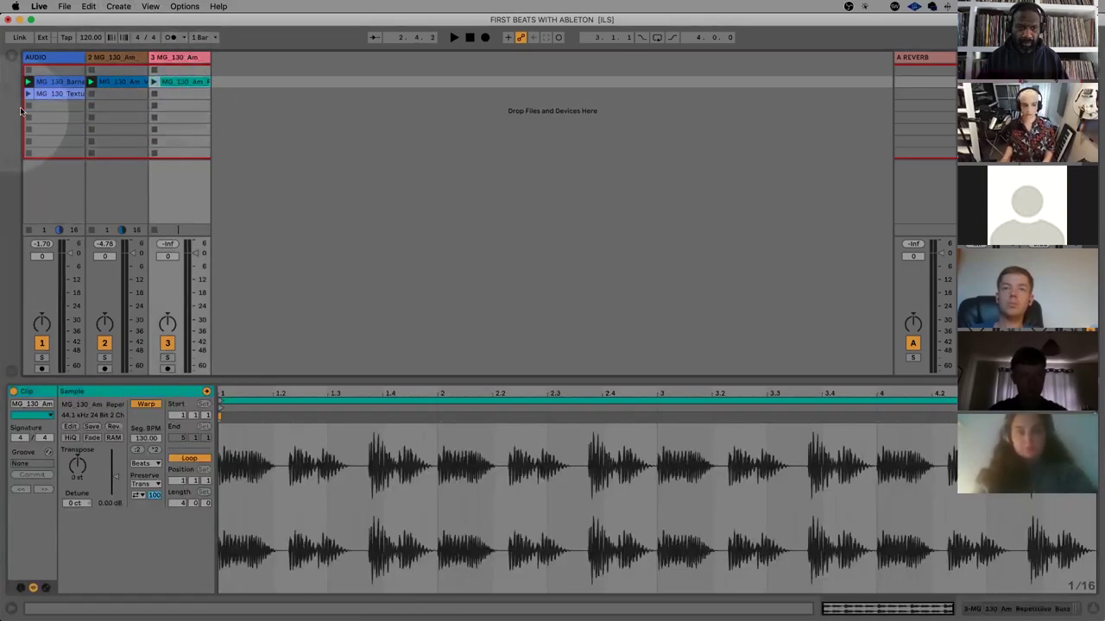
drag(61, 93, 259, 82)
Launch the bass and texture clips, and lower track 3's volume to -13.4 dB and track 4's to -11.3 dB
click(153, 83)
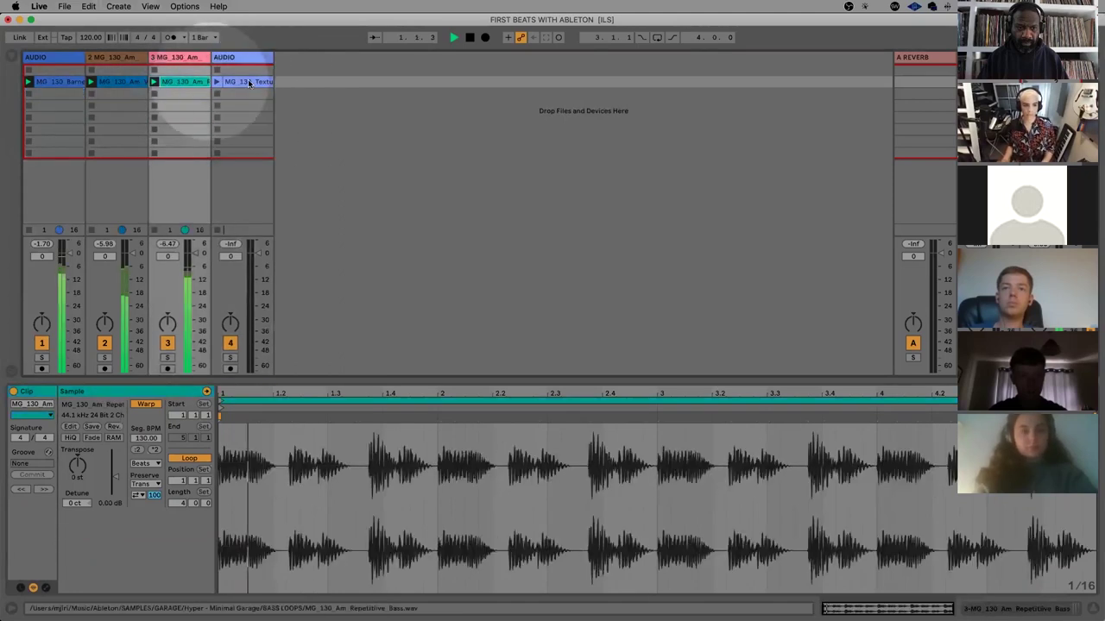
click(217, 81)
drag(197, 253, 197, 282)
key(space)
drag(259, 257, 258, 279)
key(space)
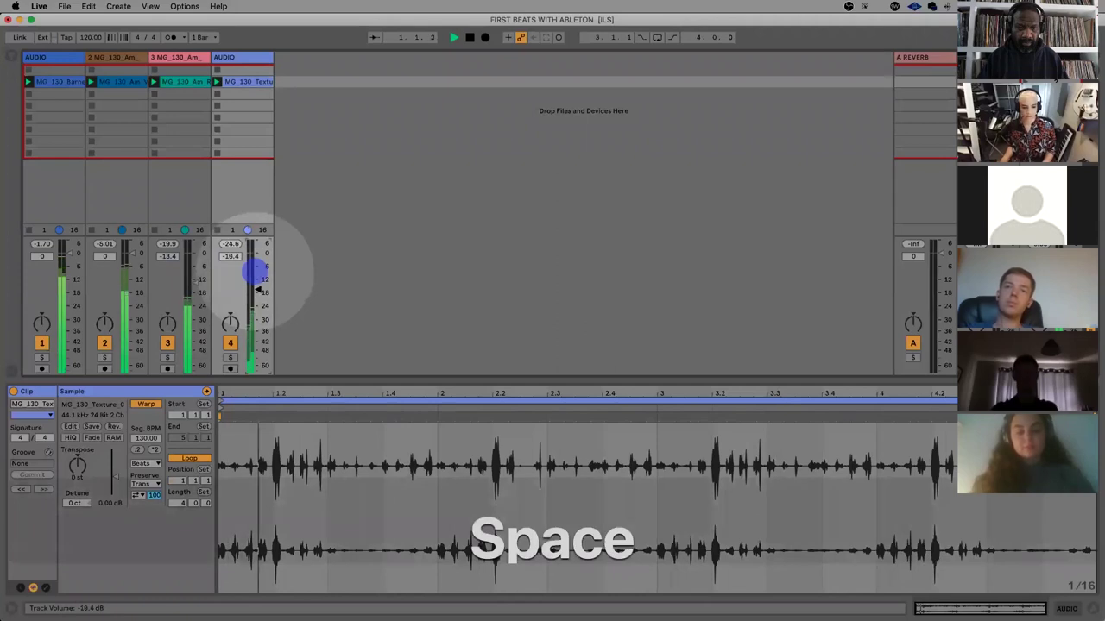
Solo the bass track and the synth track together, then release the solos to hear all tracks
click(168, 357)
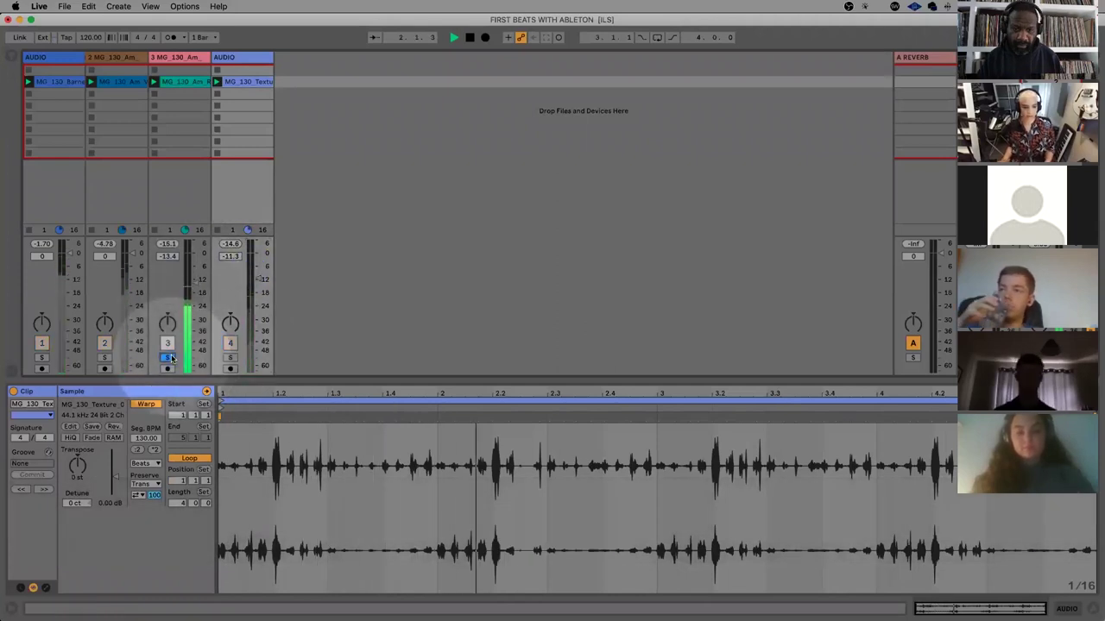
click(105, 357)
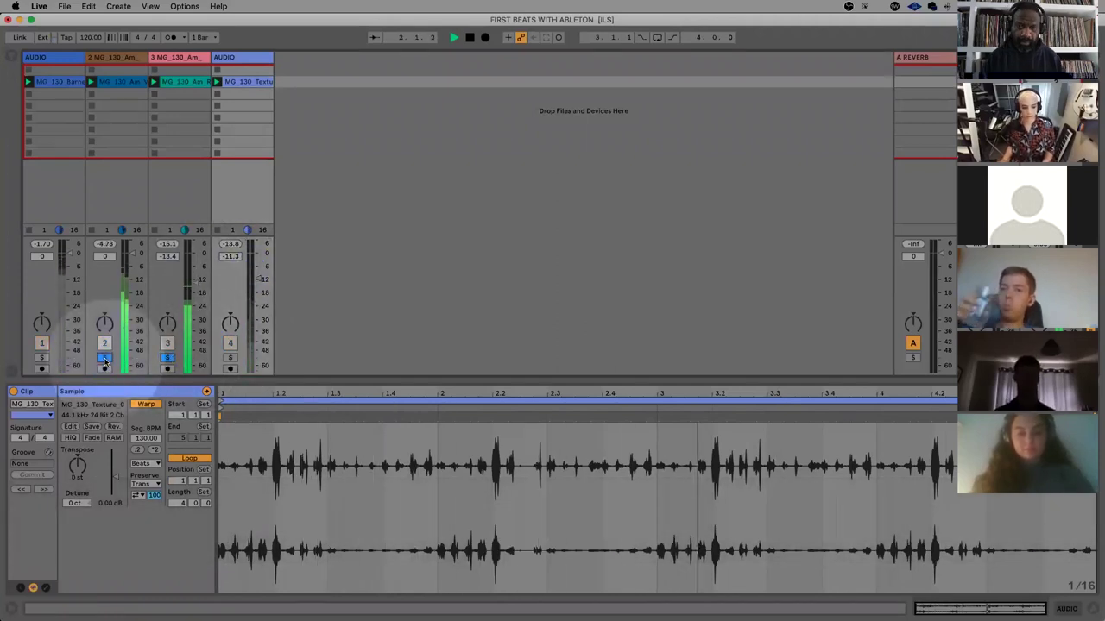
super+click(165, 357)
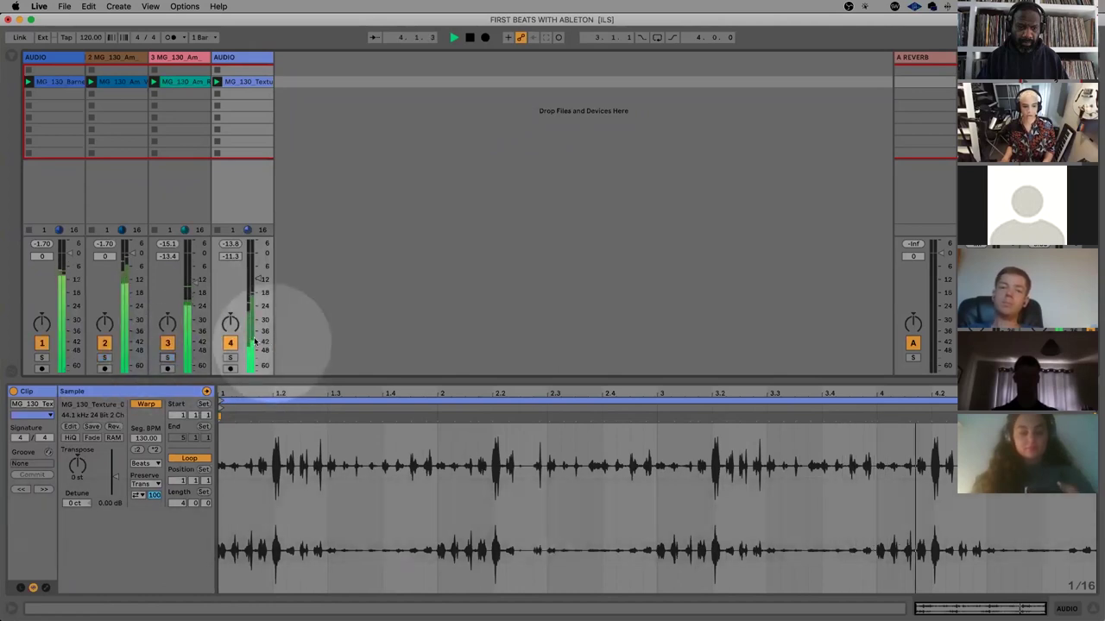
Mute the texture track, track 4, and stop playback
click(230, 344)
click(231, 344)
key(space)
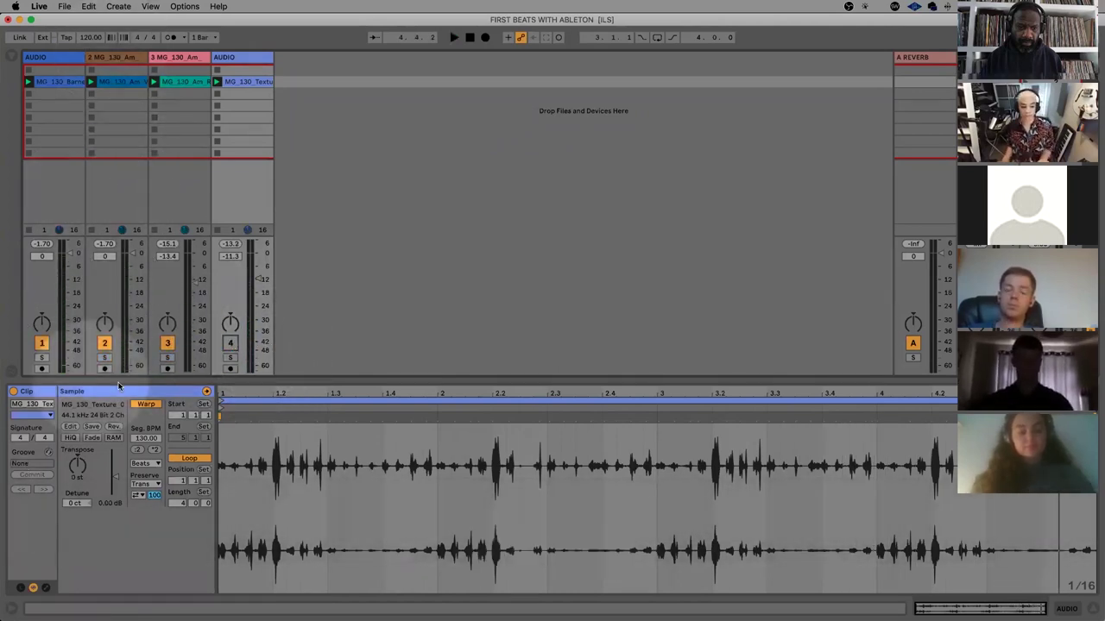
Select the Barnet clip on the first track, briefly play all the launched clips together, and stop playback
click(103, 323)
double_click(99, 328)
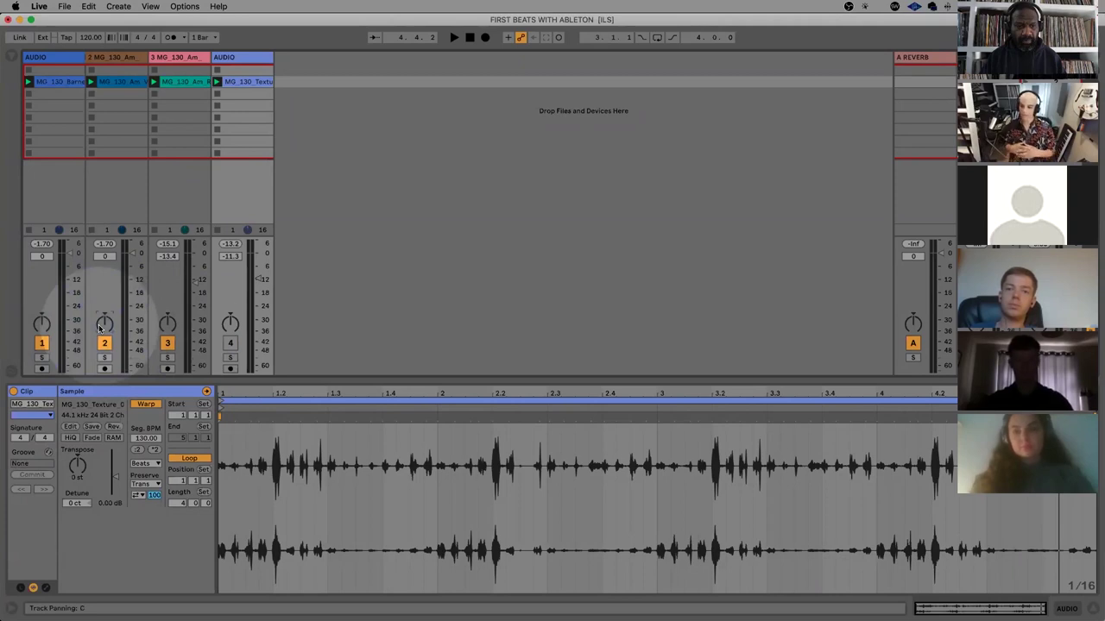
click(47, 81)
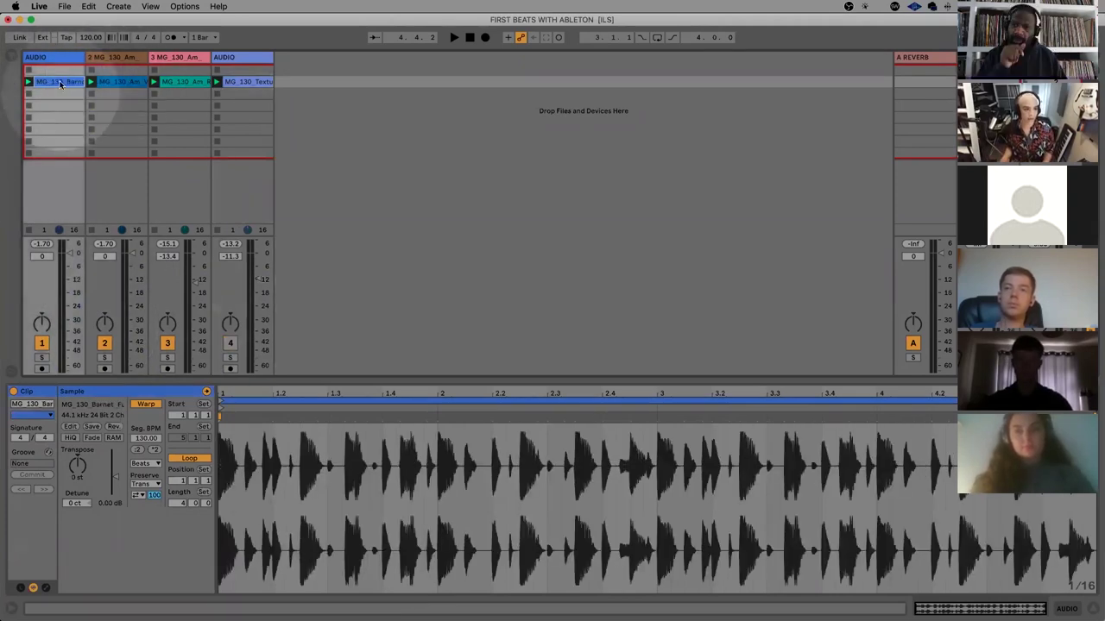
click(58, 83)
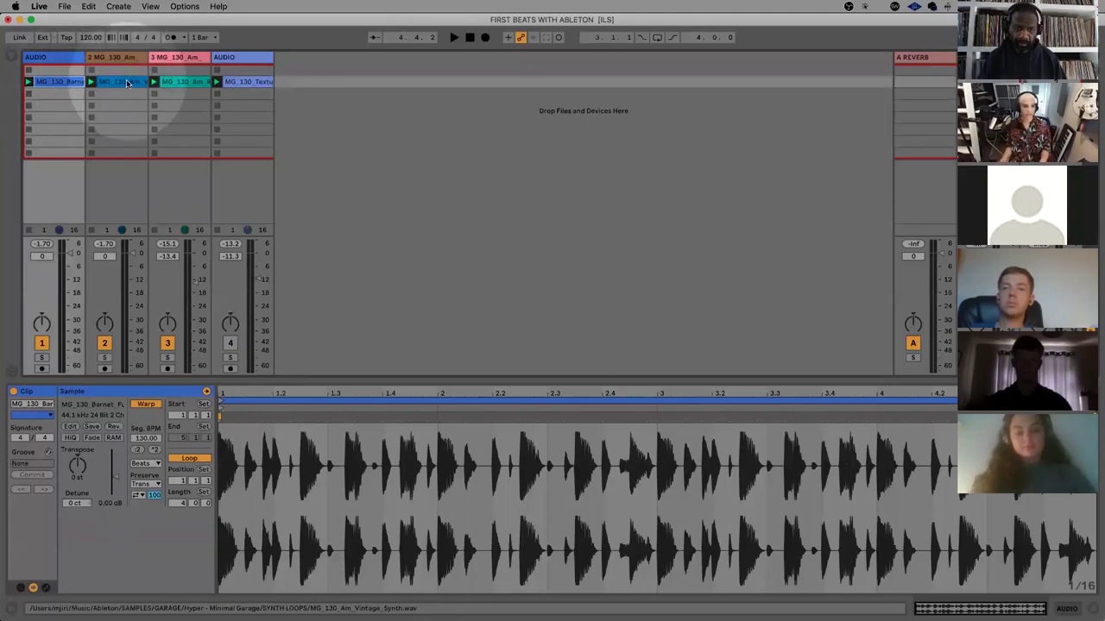
key(space)
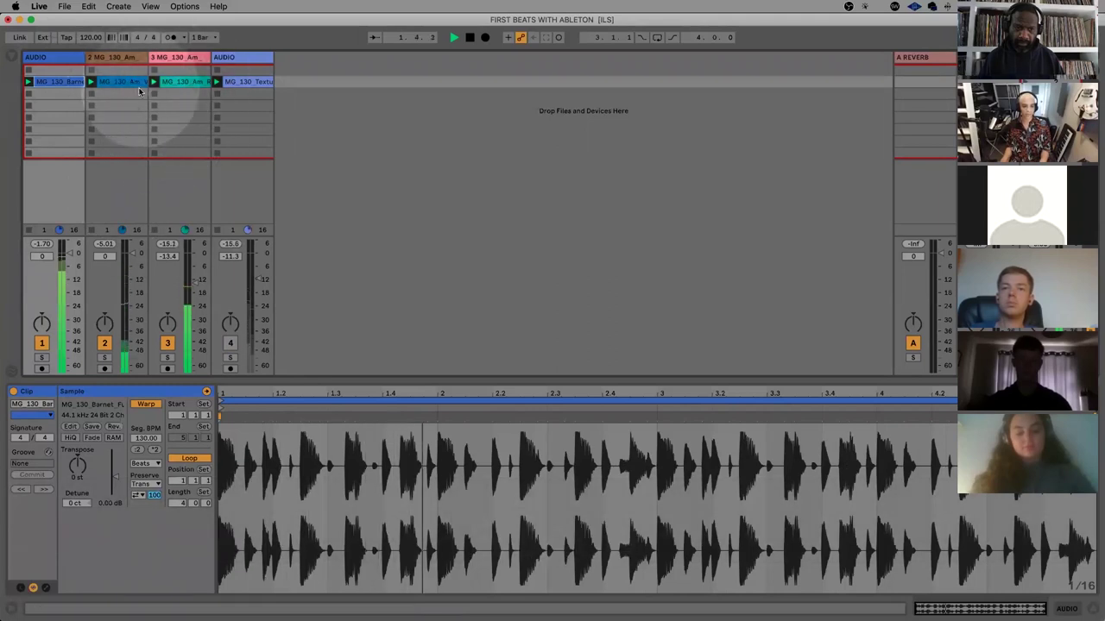
key(space)
Rename the first audio track, holding the Barnet clip, as BASS
click(51, 58)
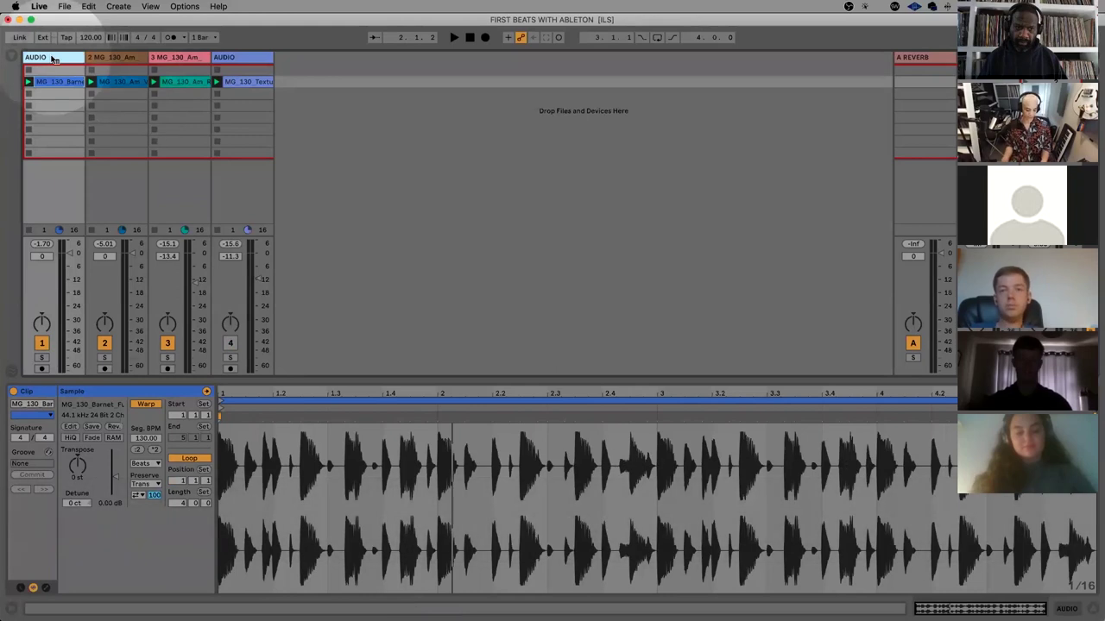
ctrl+click(51, 58)
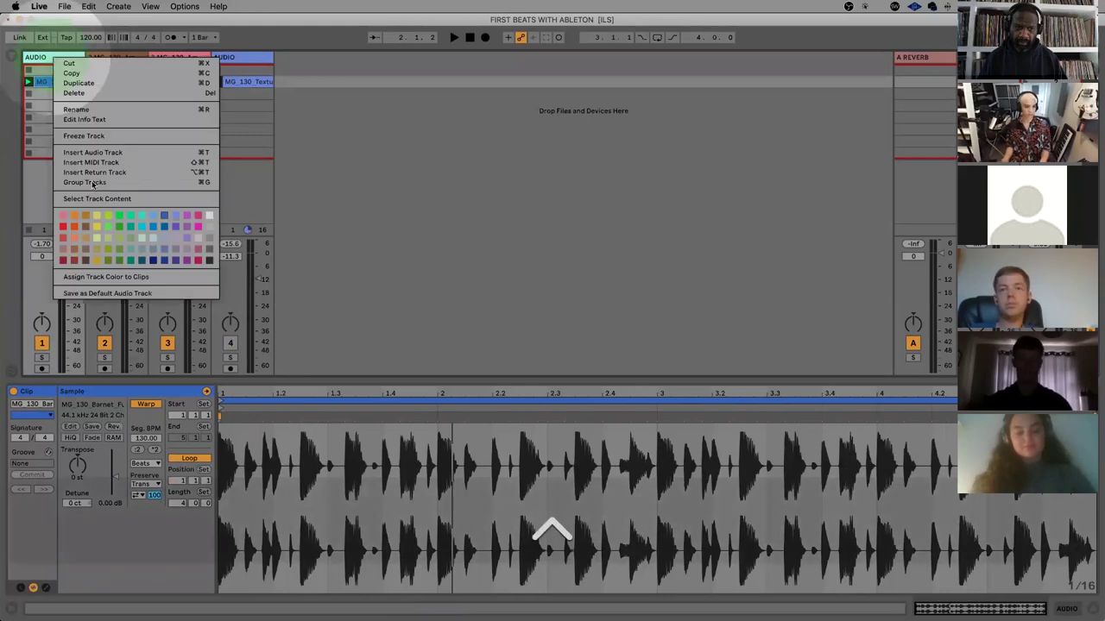
click(82, 109)
text(BASS)
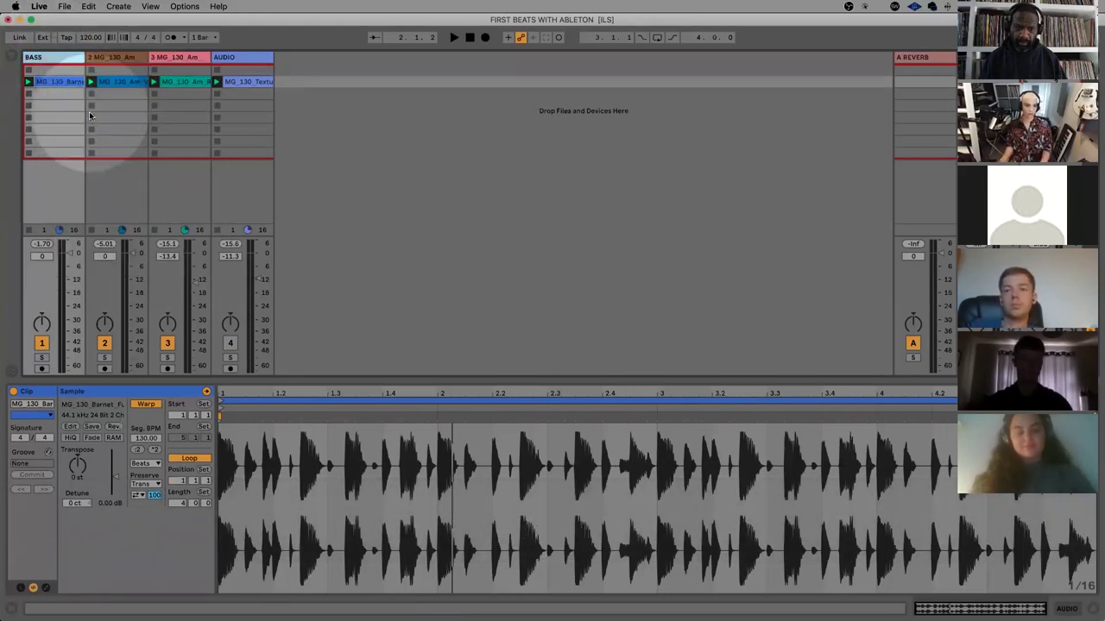
click(97, 117)
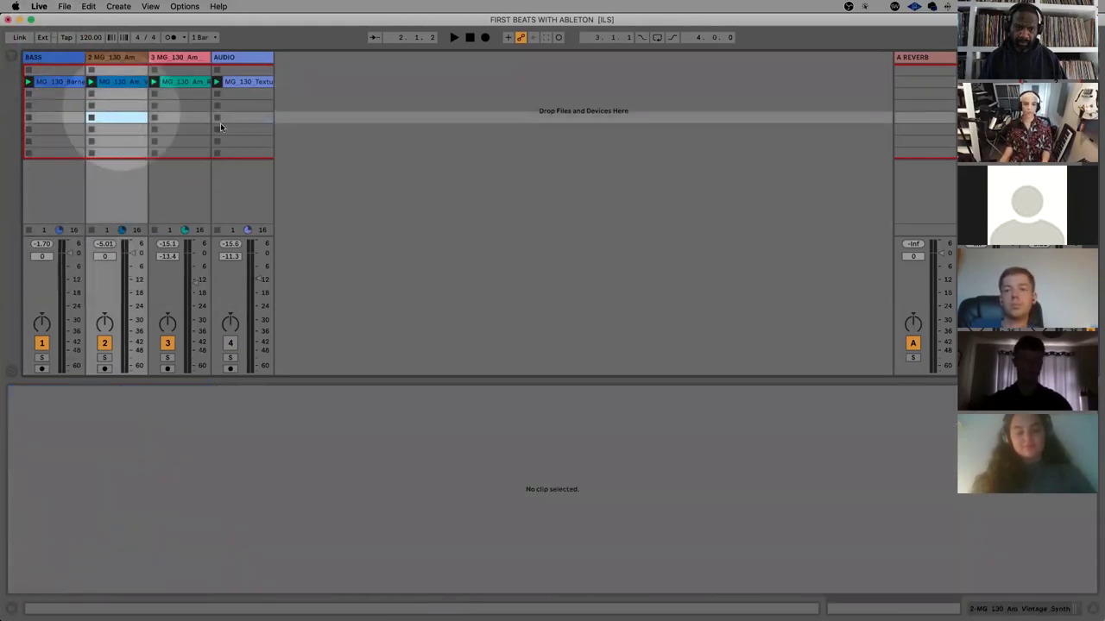
Duplicate the Am Repetitive Bass clip into the slot below it on track 3
click(182, 82)
key(super+d)
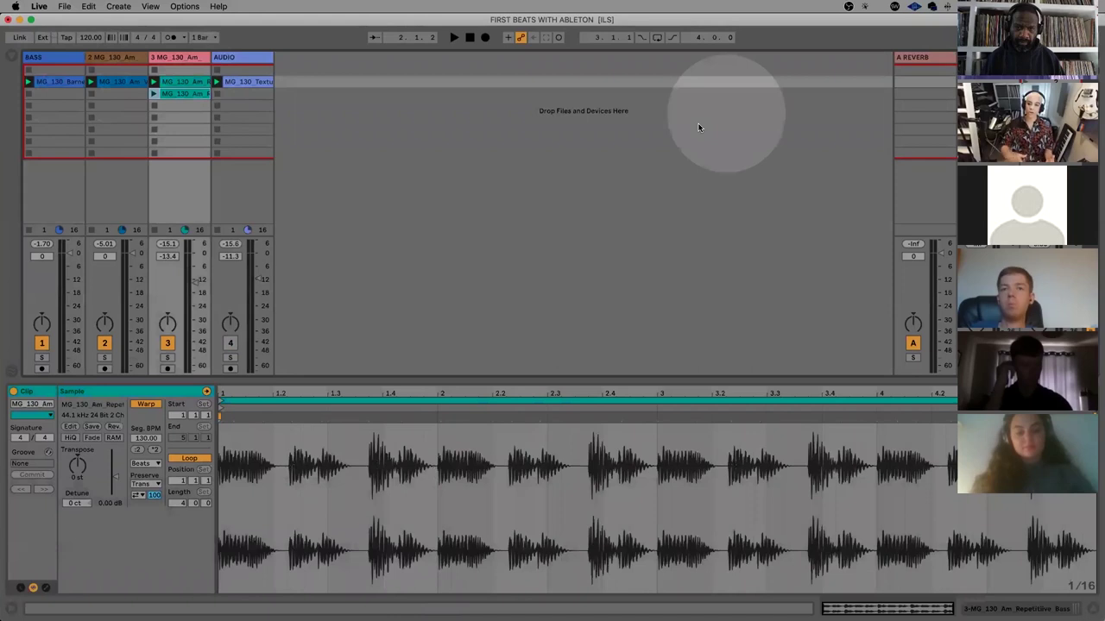
Switch back and forth between Session View and Arrangement View to compare the two layouts, ending in Session View
key(Tab)
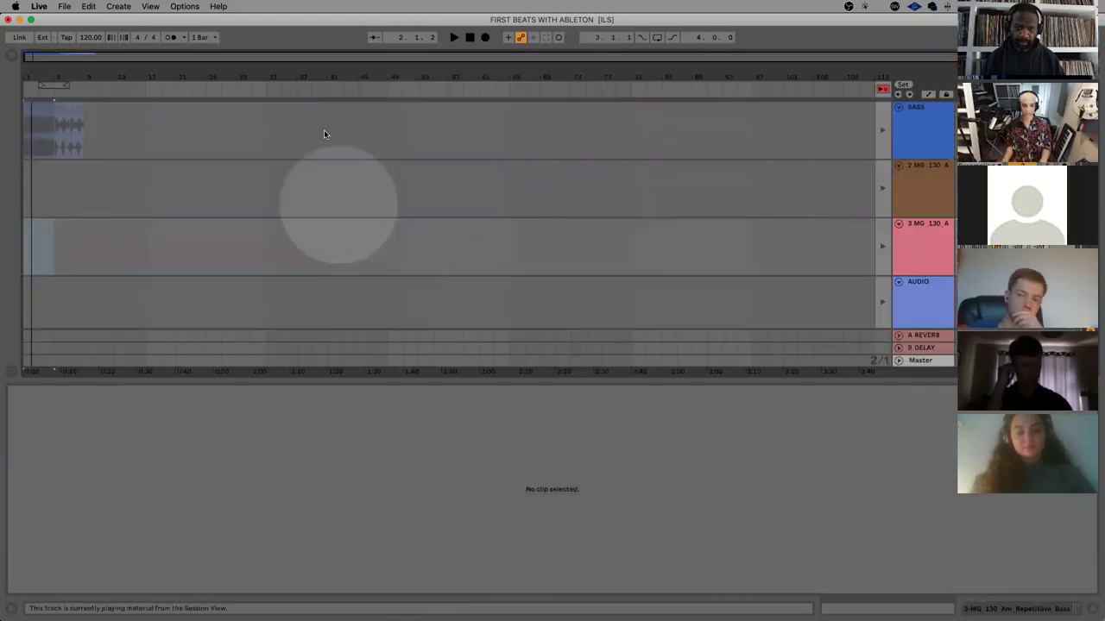
key(Tab)
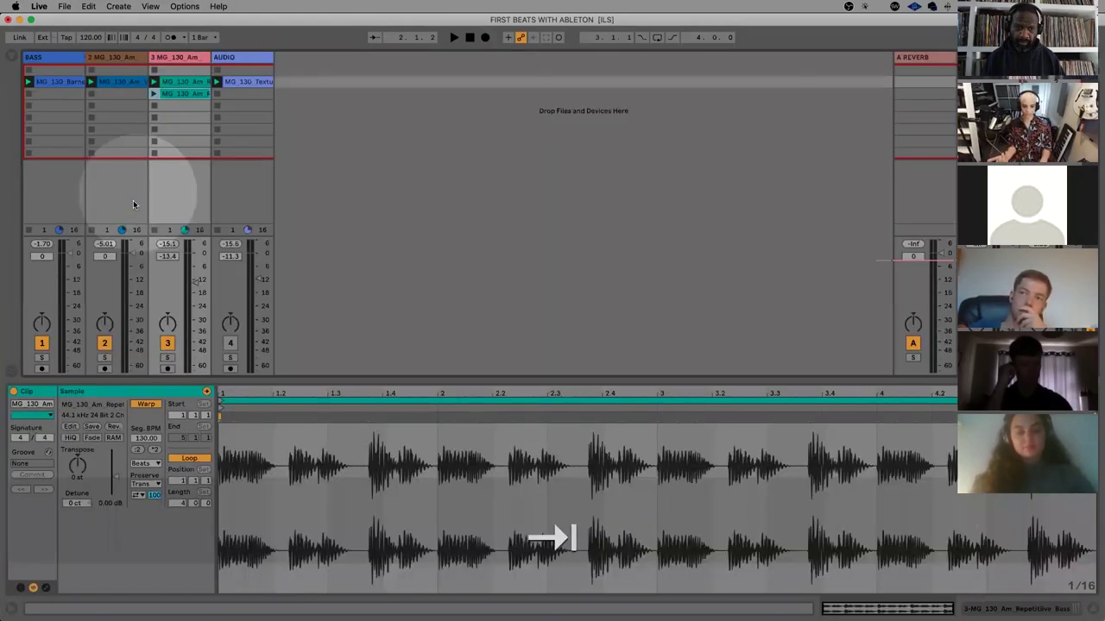
key(Tab)
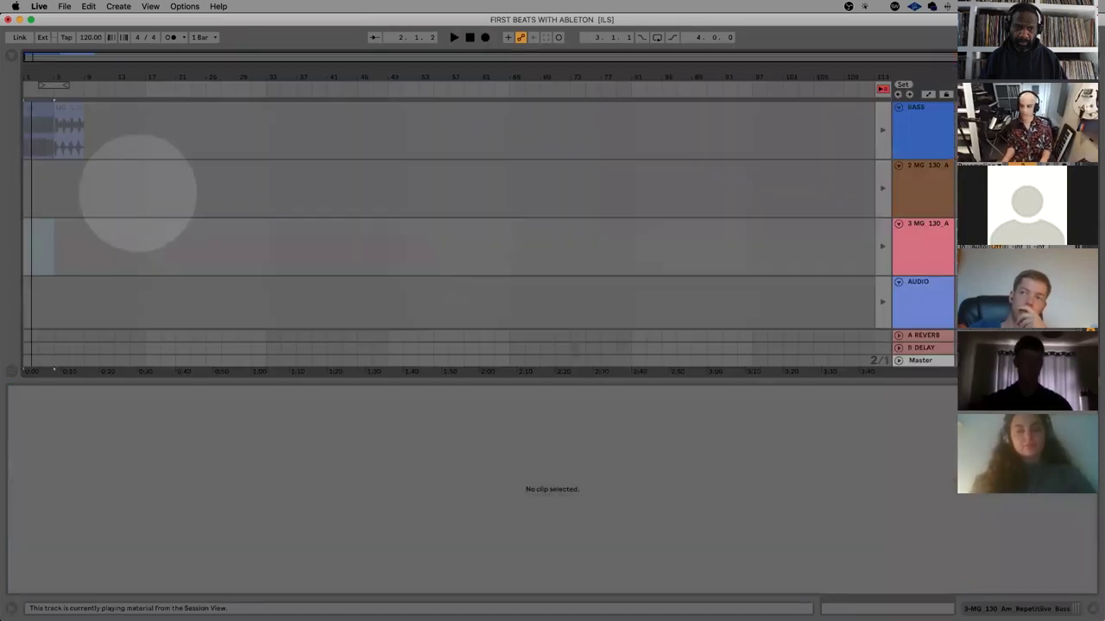
key(Tab)
key(Tab)
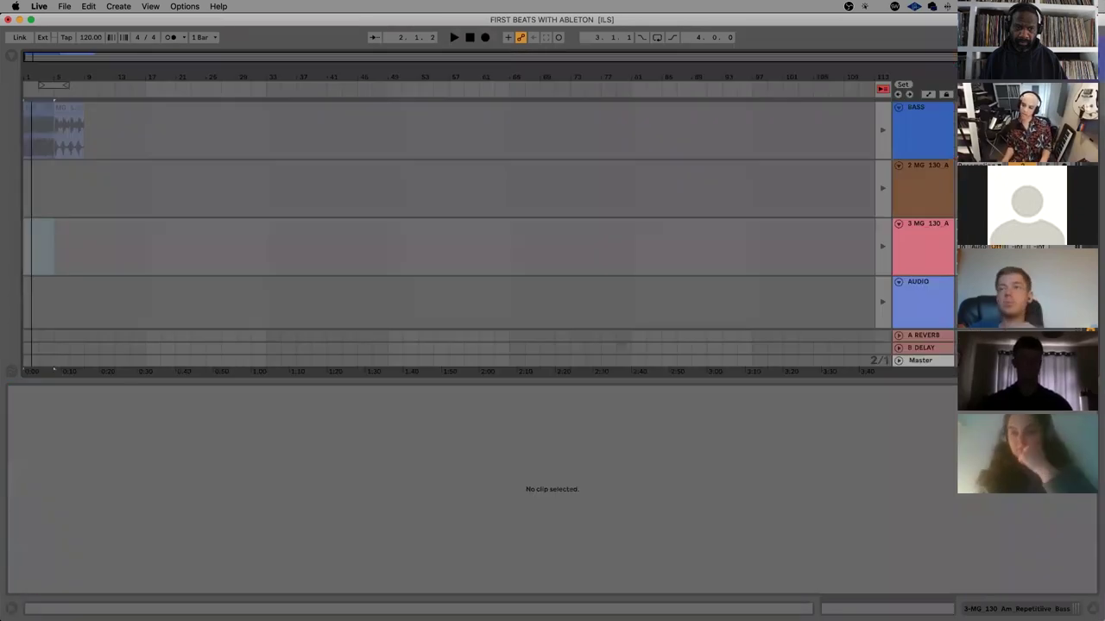
key(Tab)
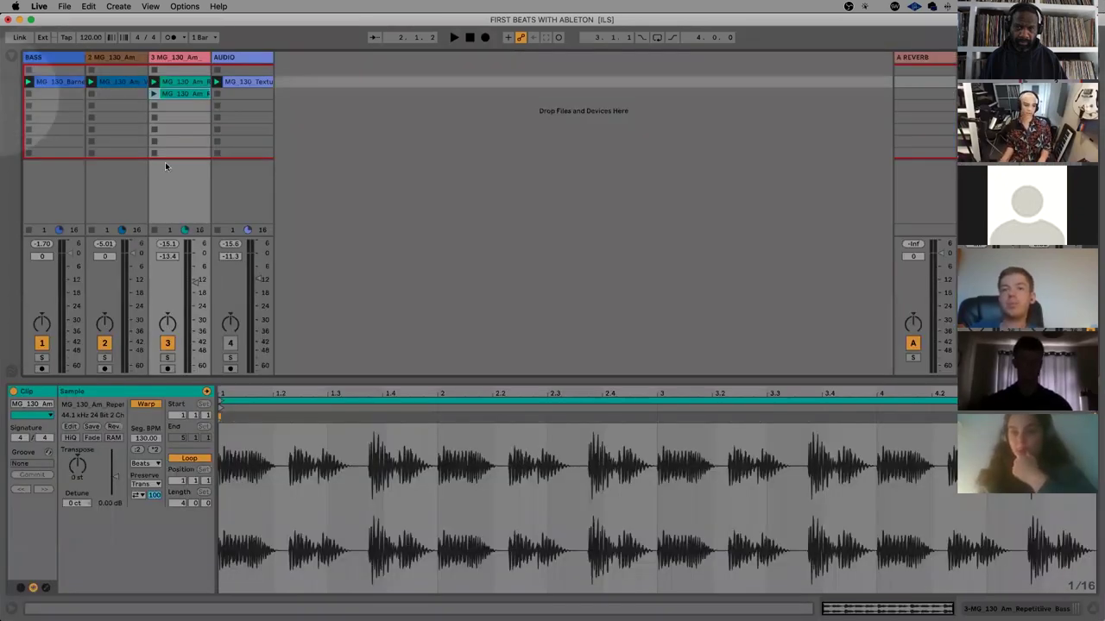
Reset playback to 1.1.1 and start recording the Session clips into the Arrangement, checking the recorded material in Arrangement View
key(space)
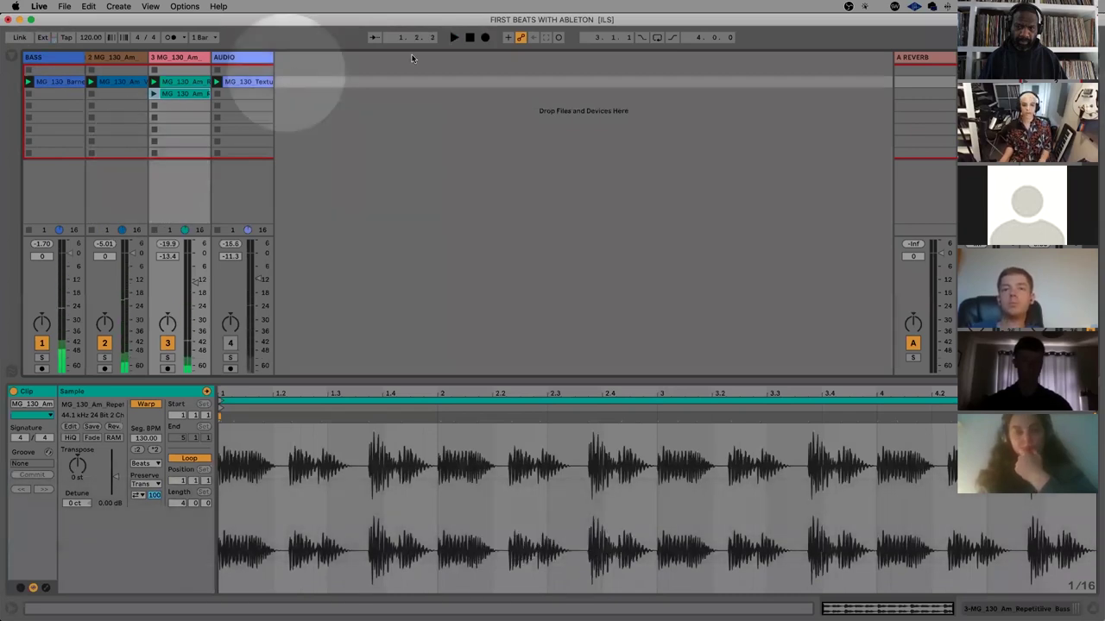
click(468, 40)
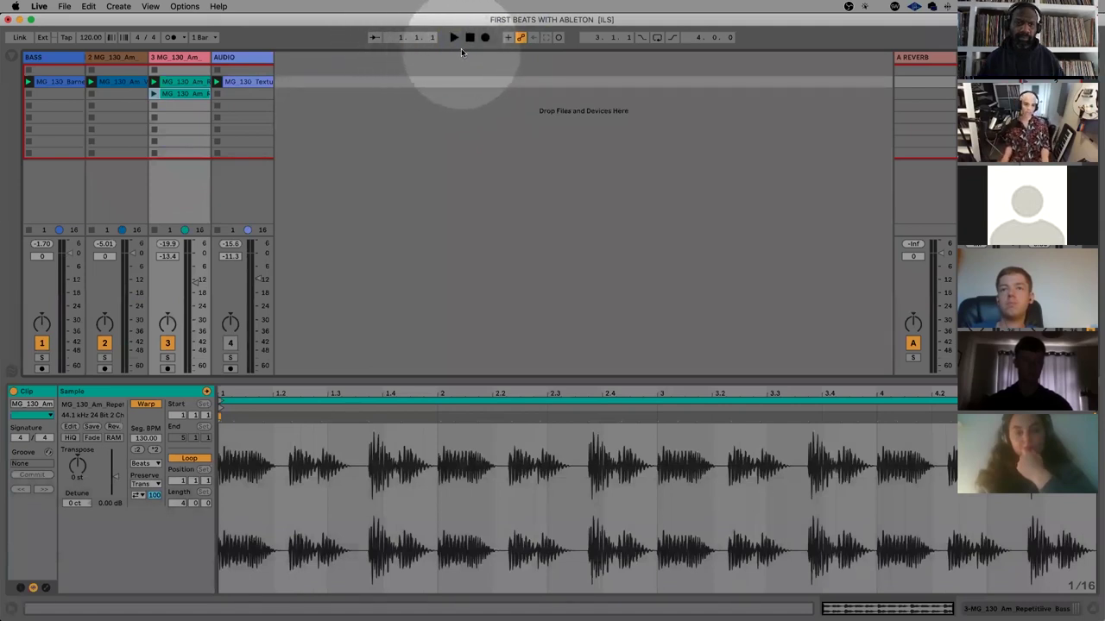
click(485, 39)
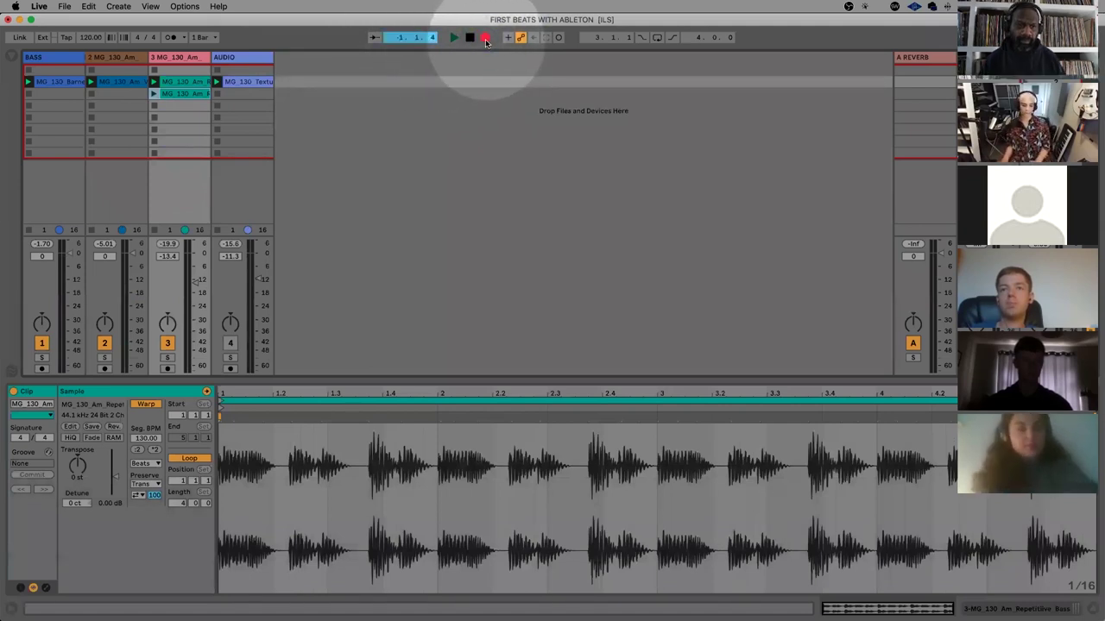
click(155, 131)
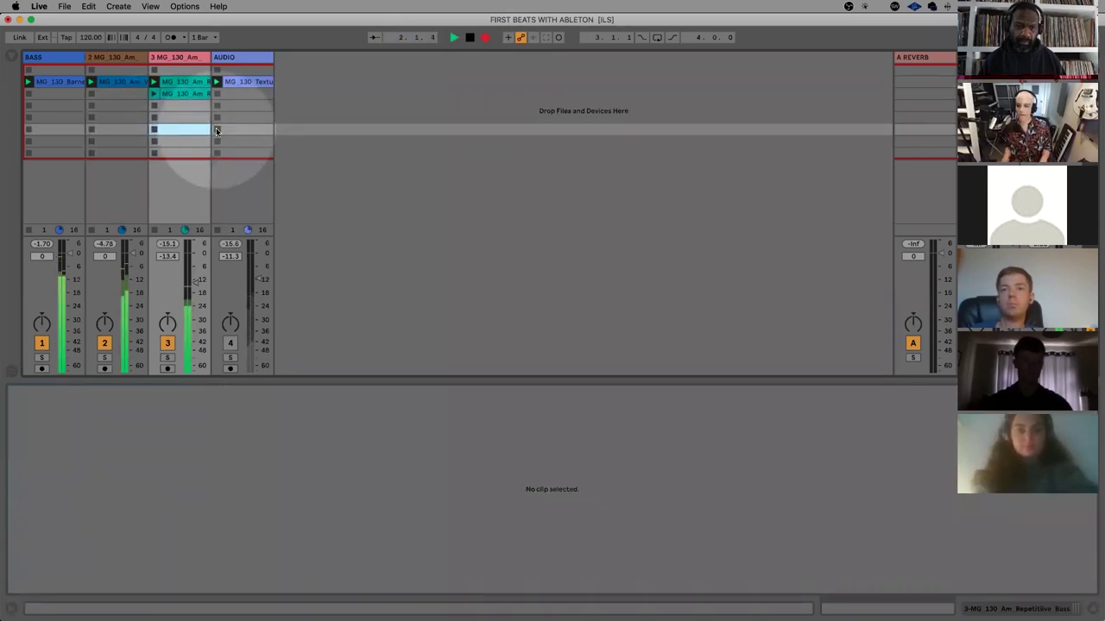
key(Tab)
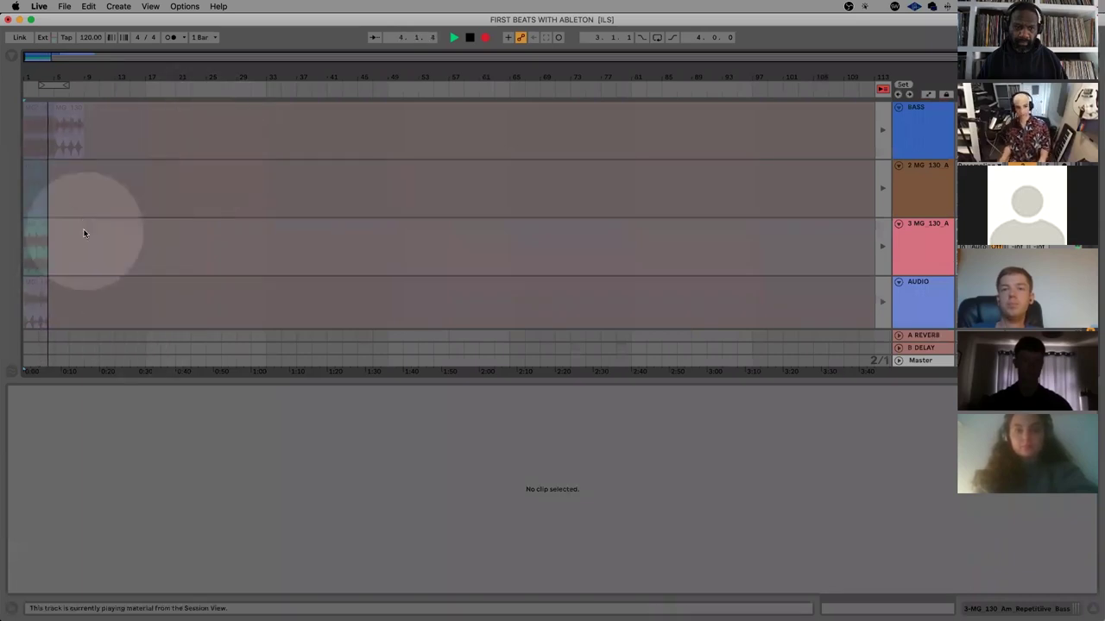
key(Tab)
key(Tab)
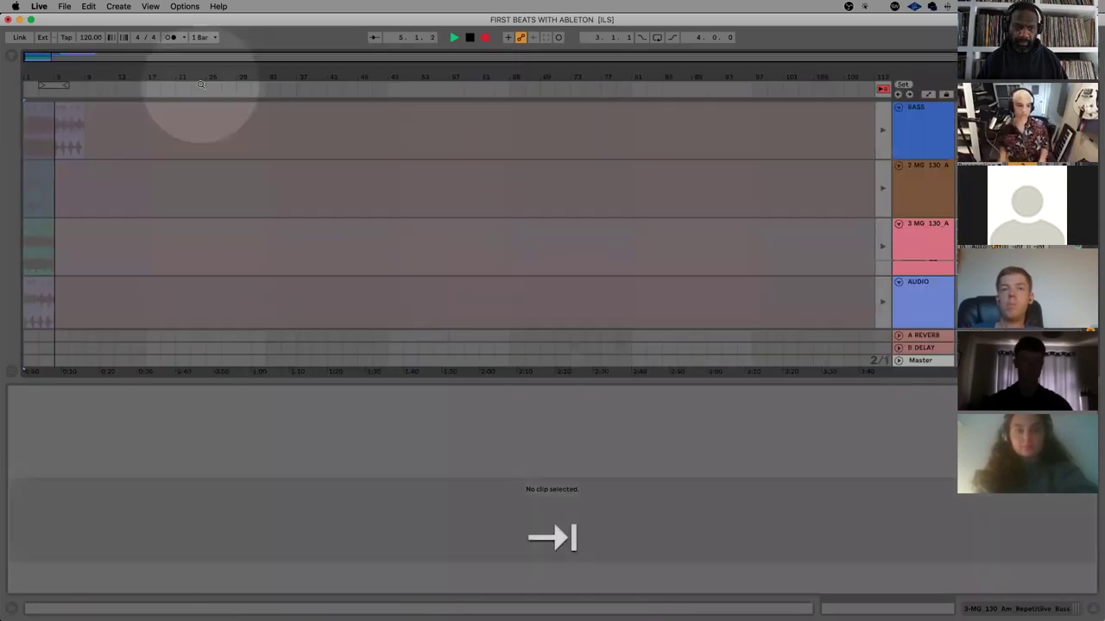
key(Tab)
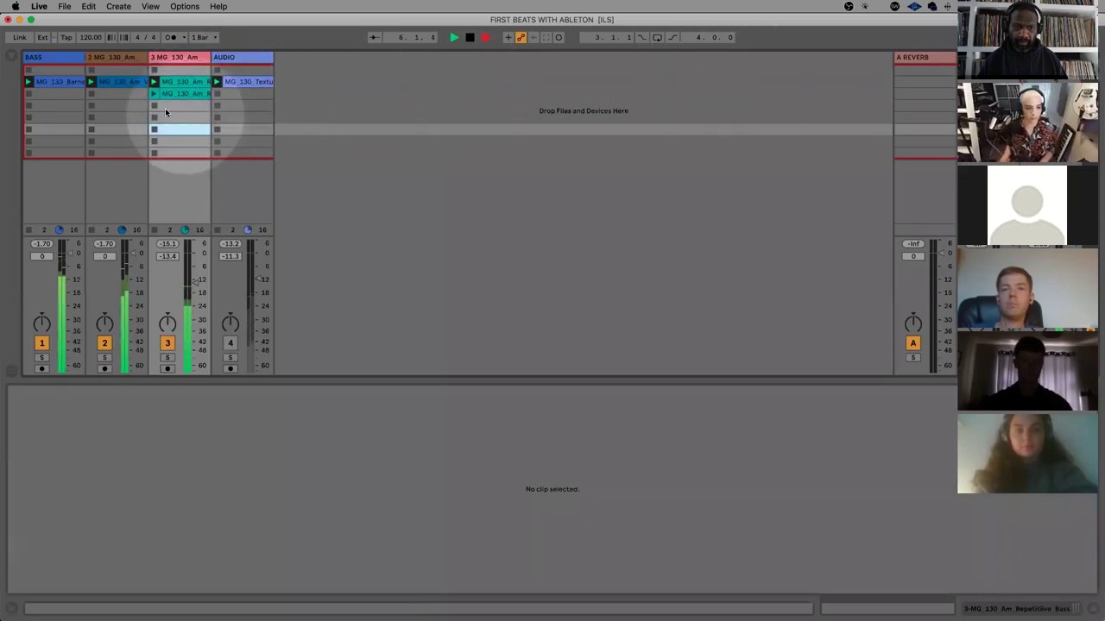
While recording, stop the clip on track 2, relaunch the Am Vintage Synth clip, and stop the transport
click(92, 105)
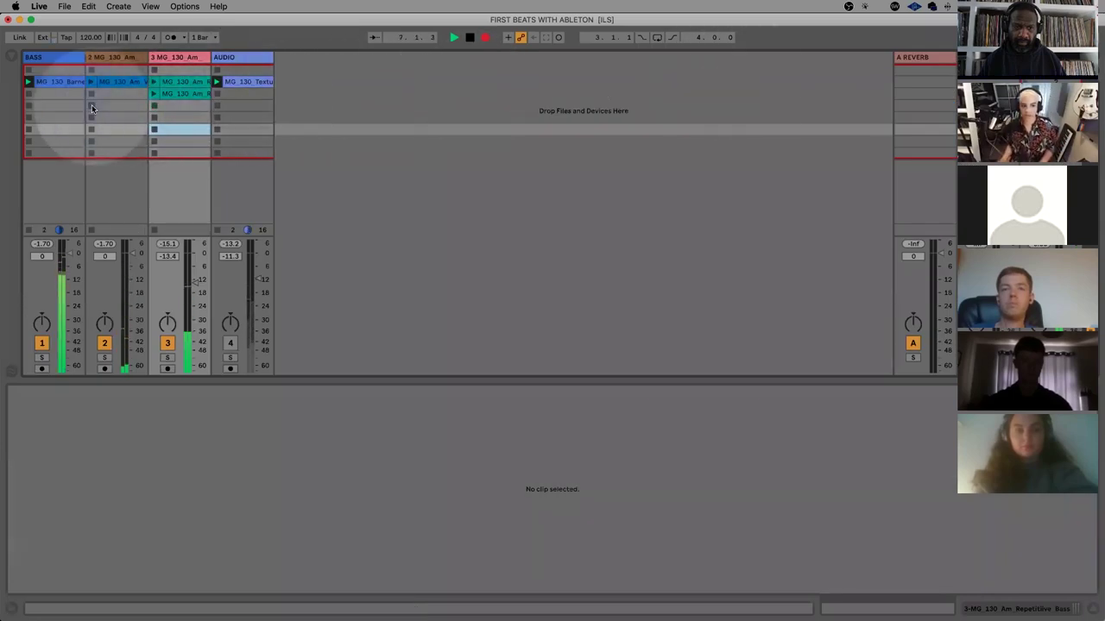
key(Tab)
key(Tab)
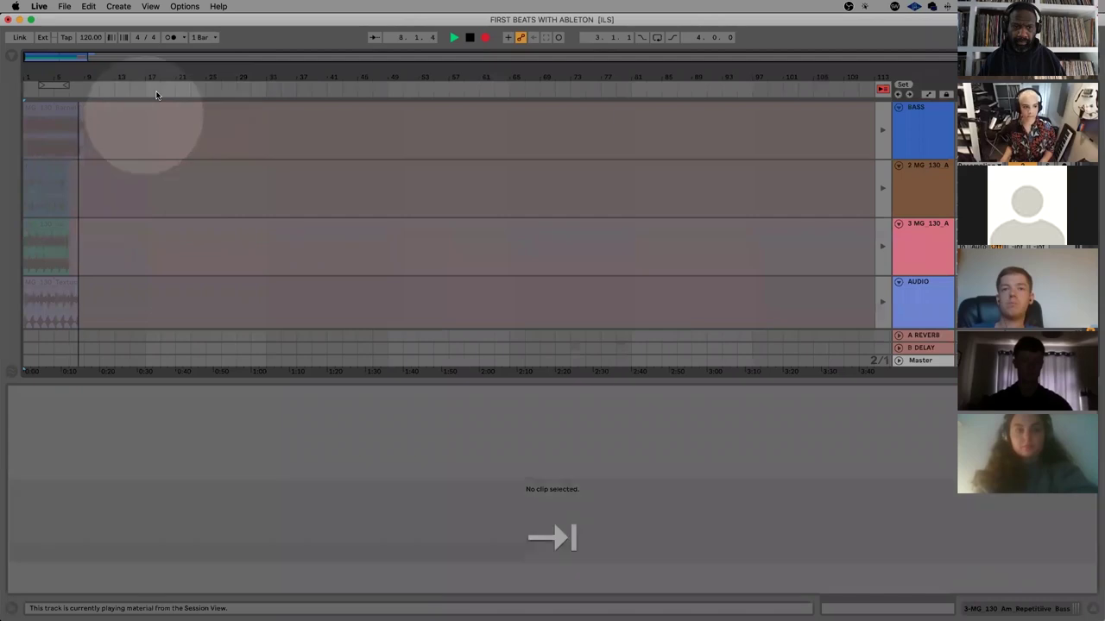
click(87, 81)
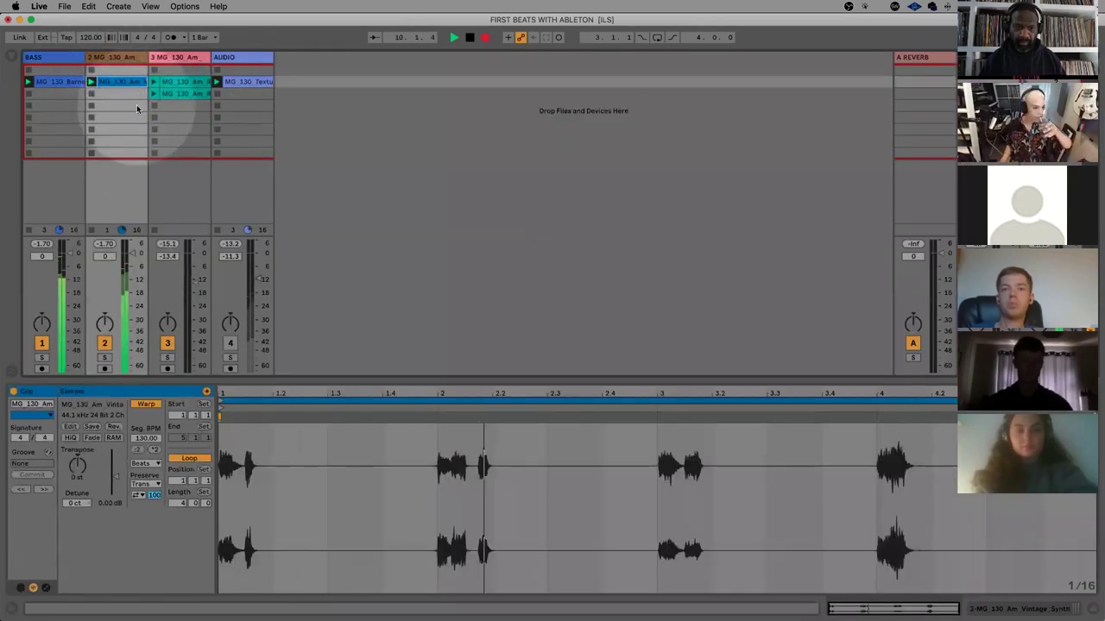
key(space)
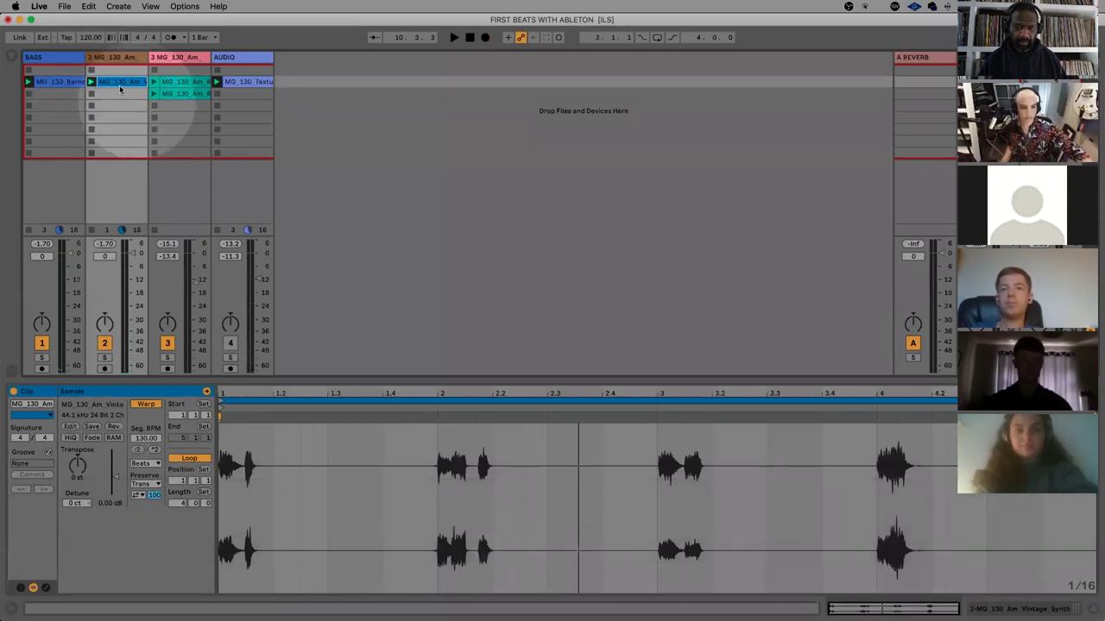
Delete the texture, repetitive bass and vintage synth tracks, leaving only the BASS track
click(232, 82)
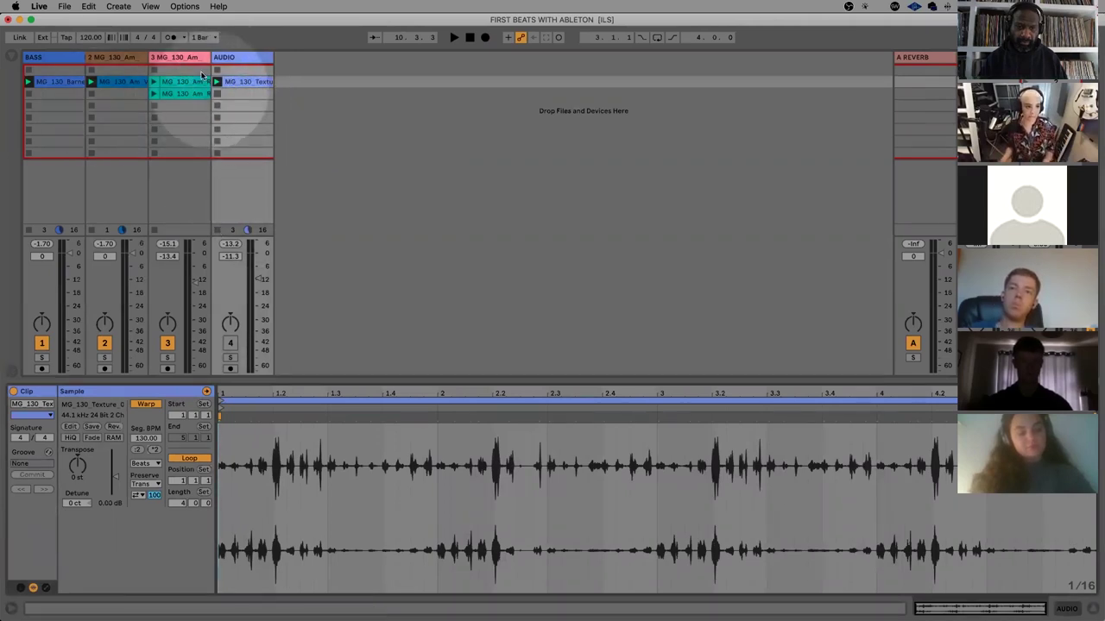
click(170, 58)
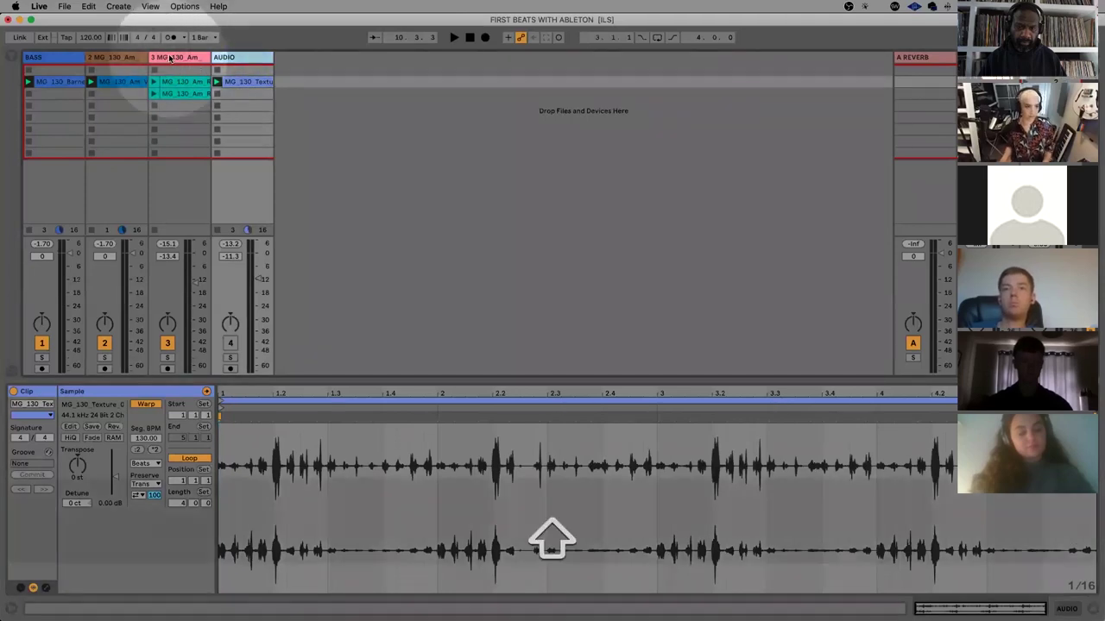
key(BackSpace)
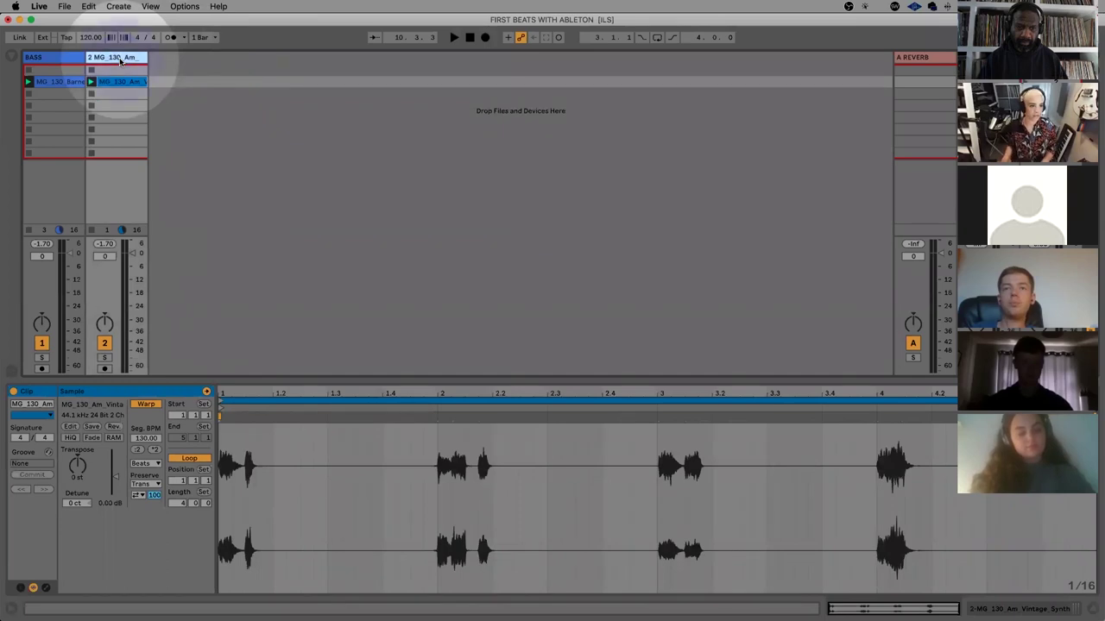
key(BackSpace)
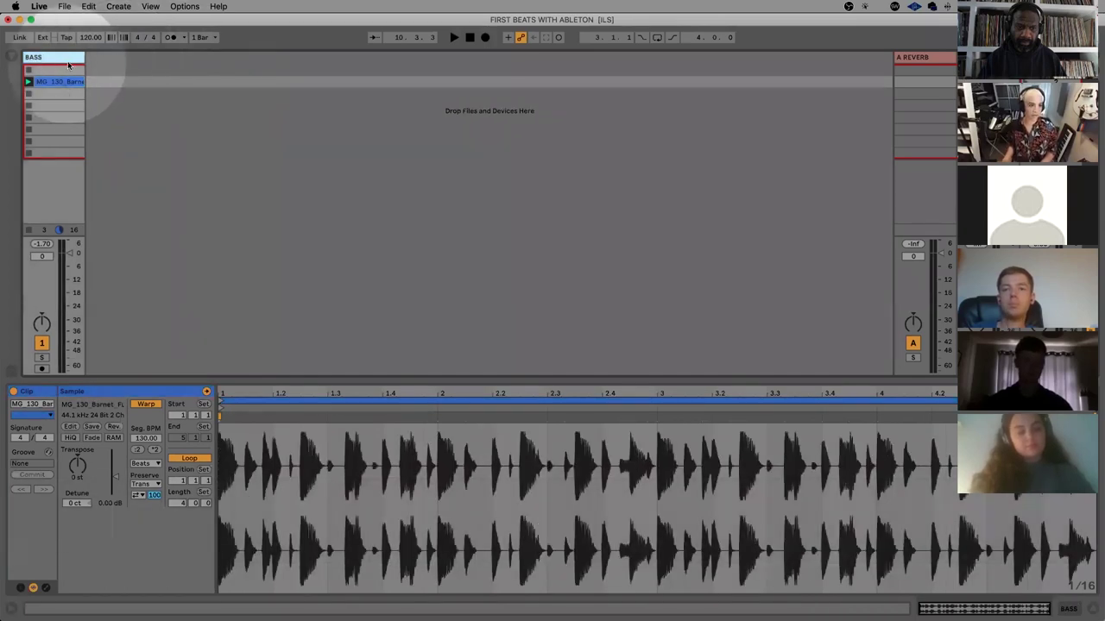
Insert a new empty audio track and delete the BASS track
key(super+t)
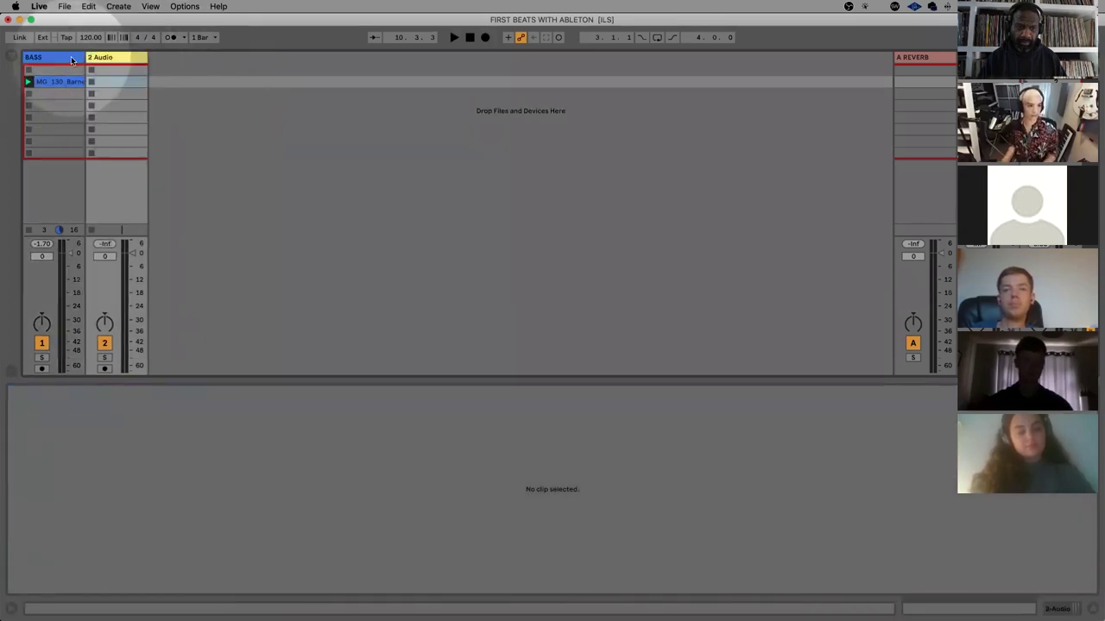
click(72, 58)
key(BackSpace)
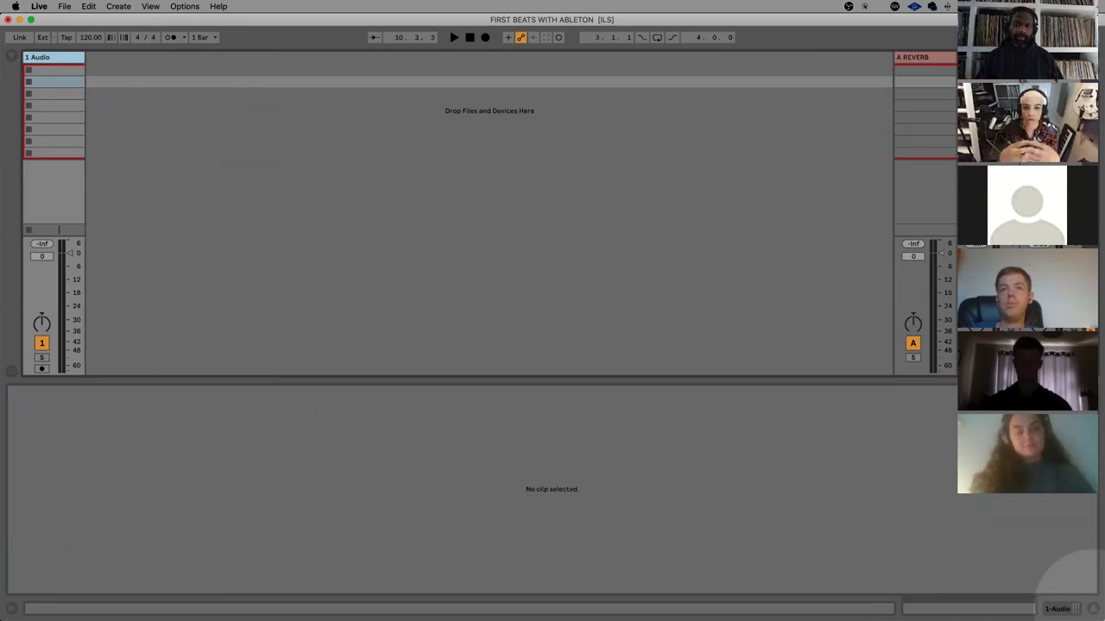
Show the browser and look through its collections, categories and places
click(10, 57)
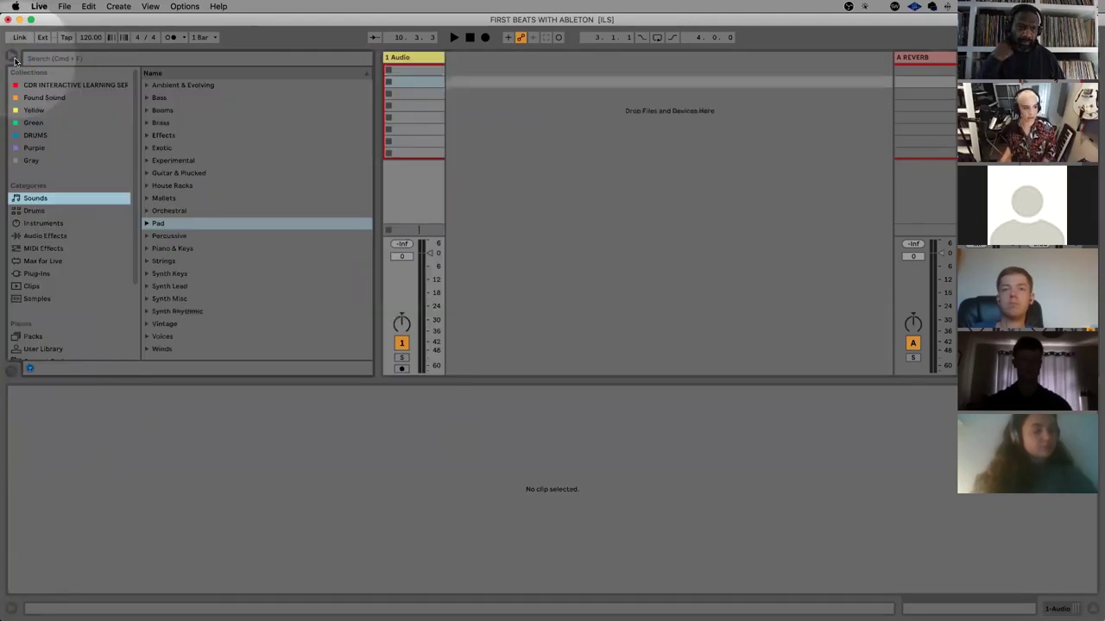
click(13, 58)
click(12, 58)
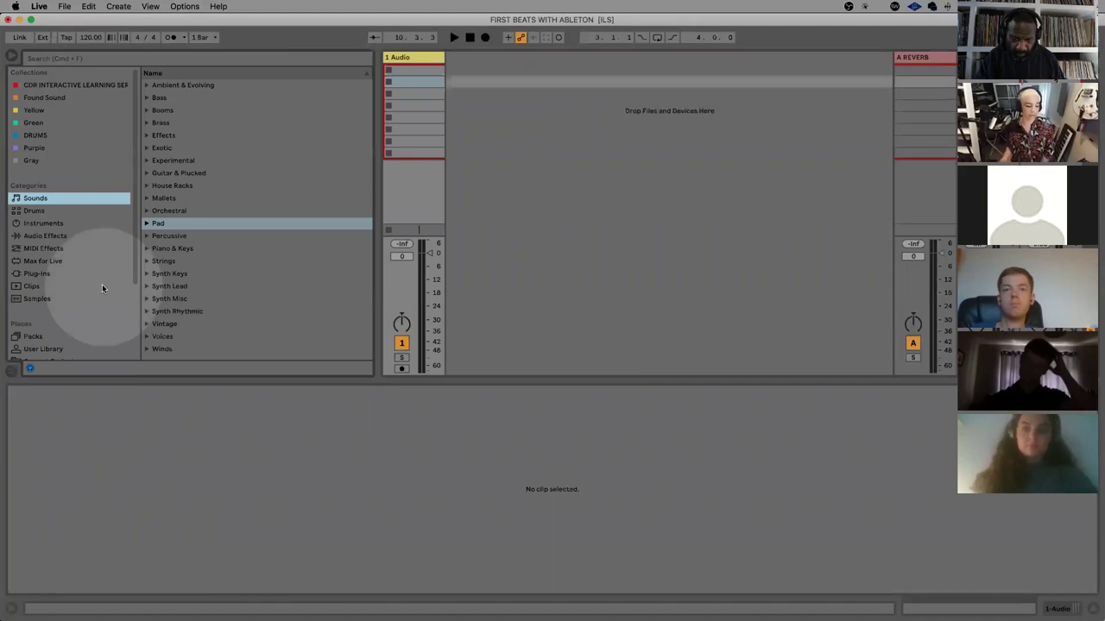
scroll(52, 199, down, 1)
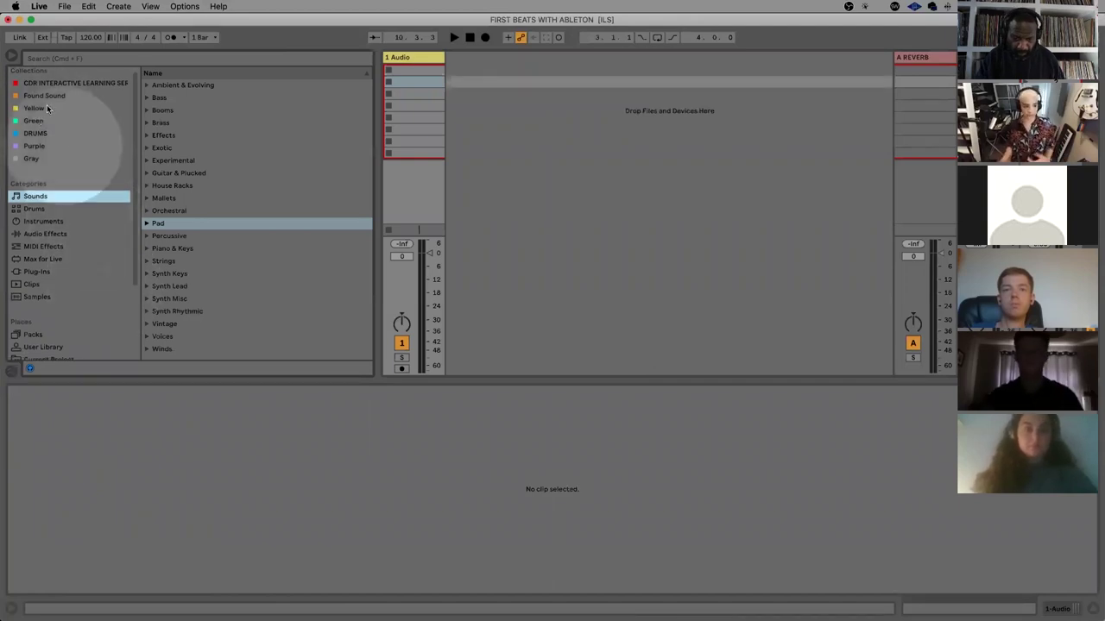
scroll(38, 97, up, 1)
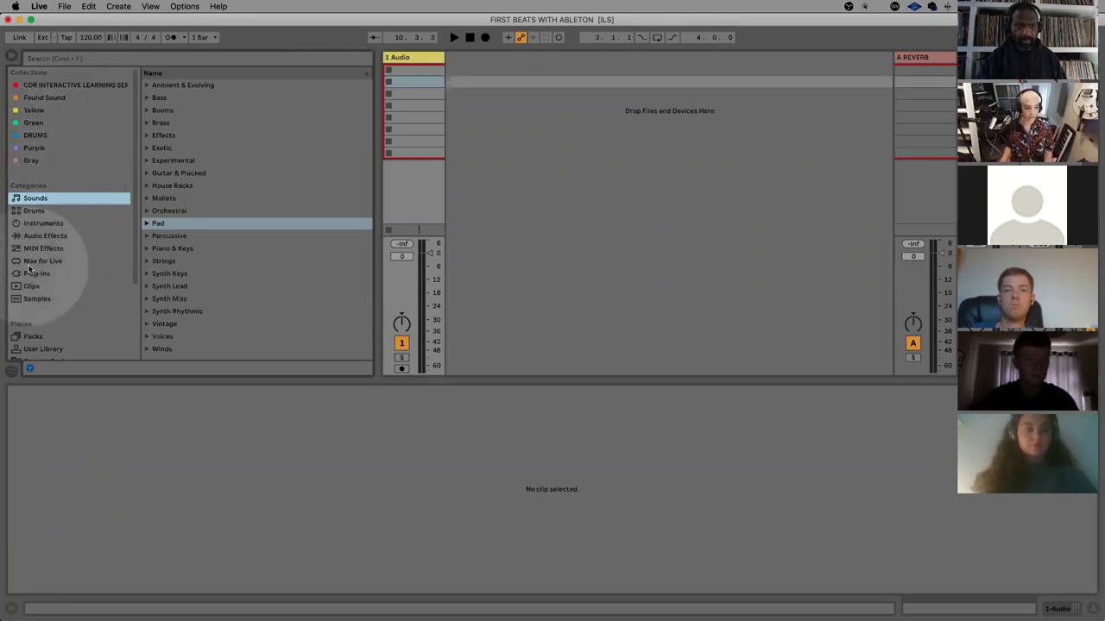
Look through the browser's categories and places, and hide the browser
scroll(35, 267, down, 5)
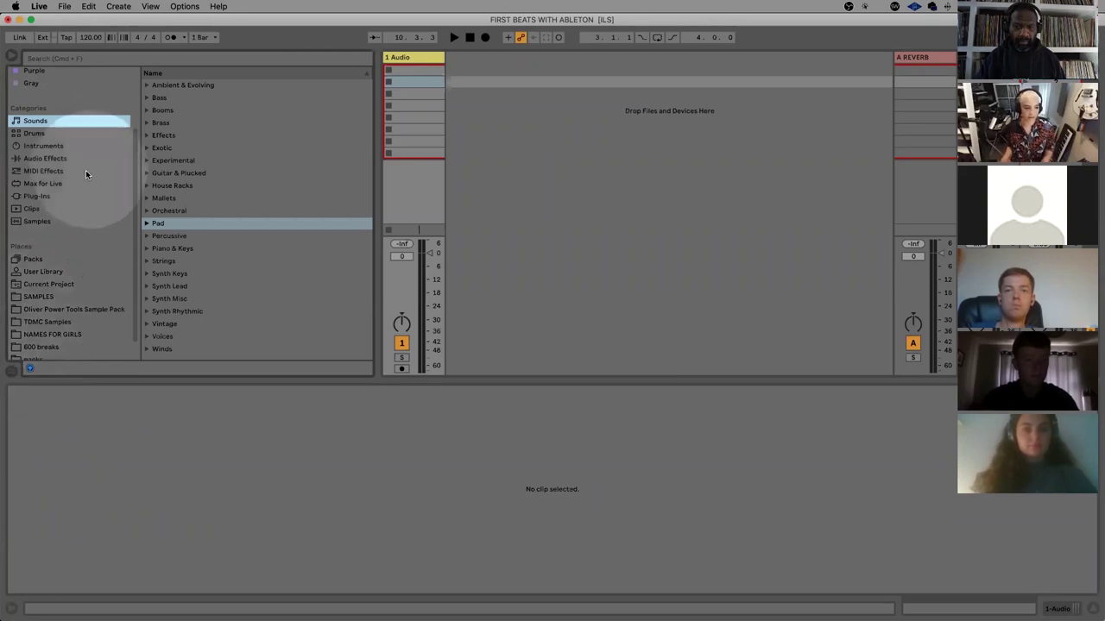
scroll(86, 172, up, 5)
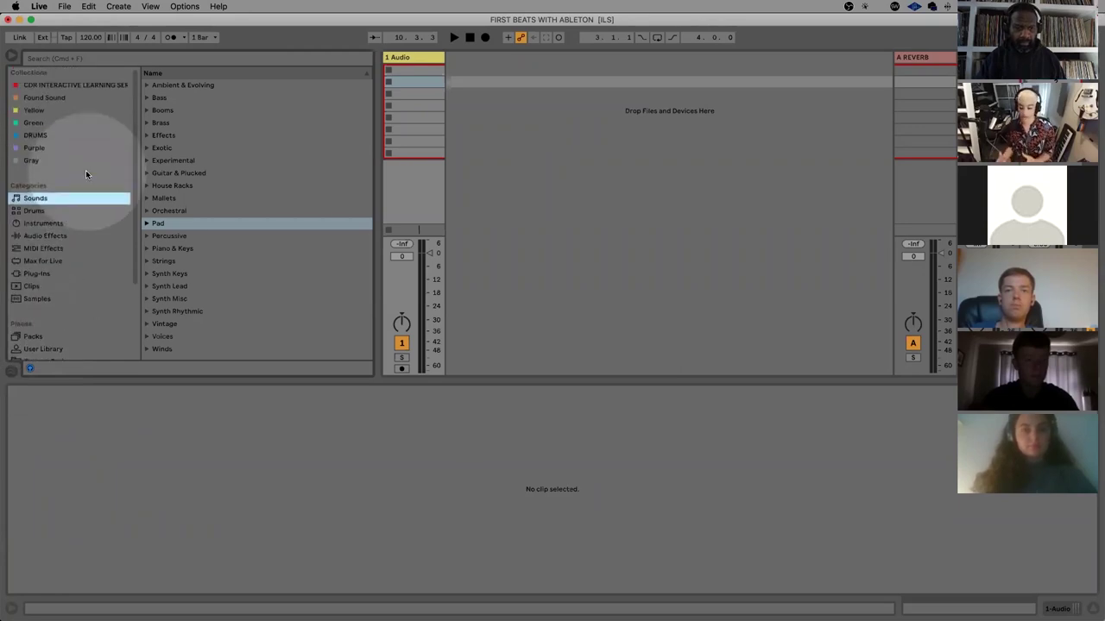
click(12, 59)
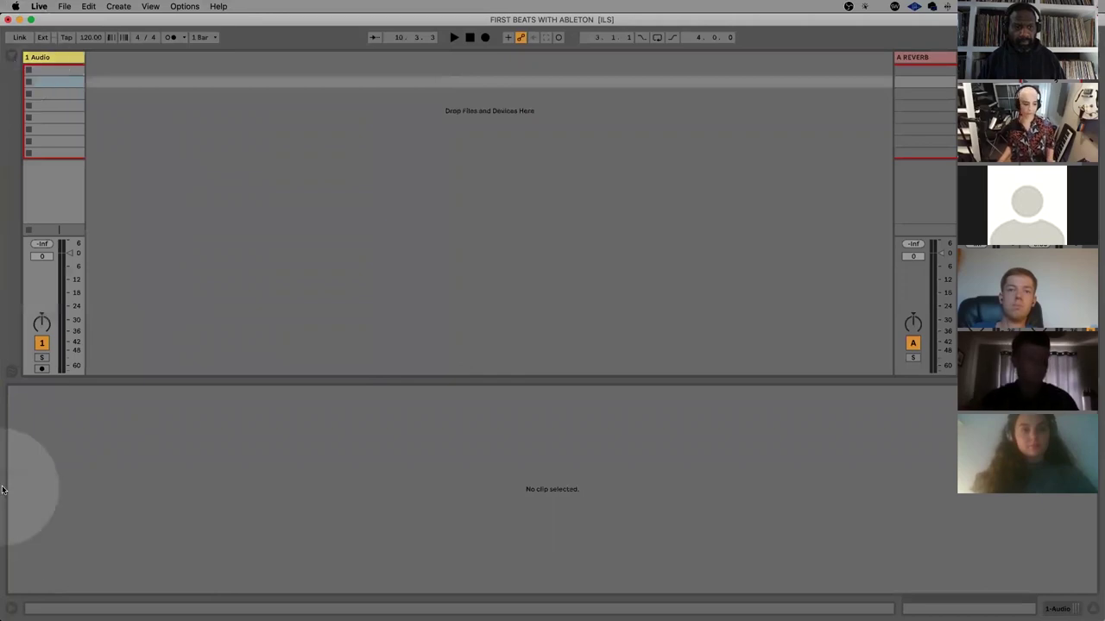
Show the Info View, reduce the height of the clip detail area, and hide the Info View again
click(10, 609)
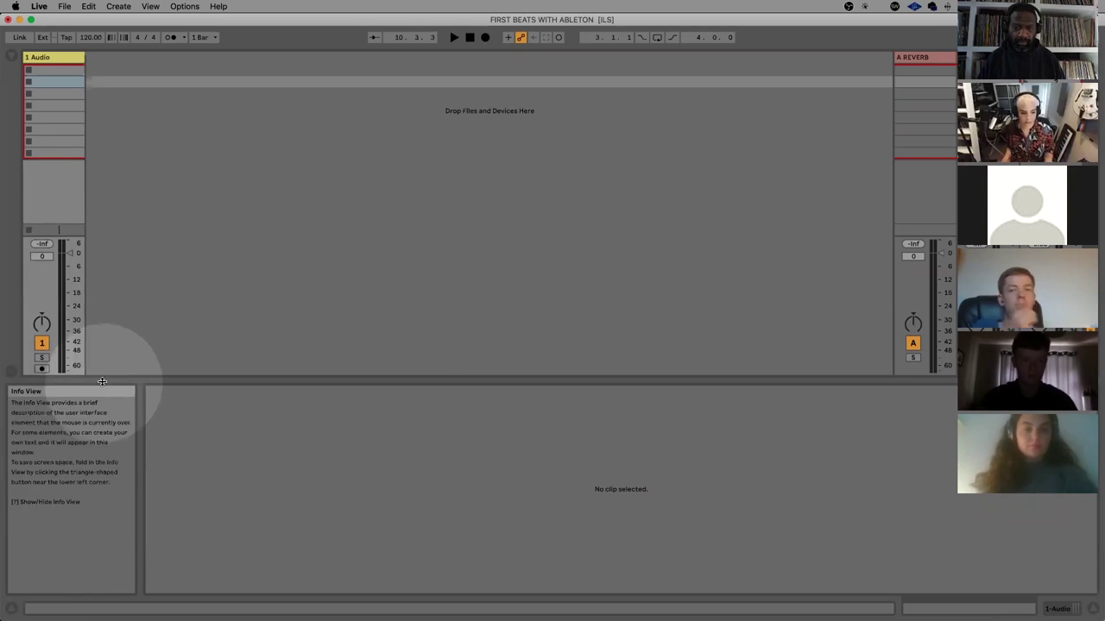
drag(98, 380, 90, 420)
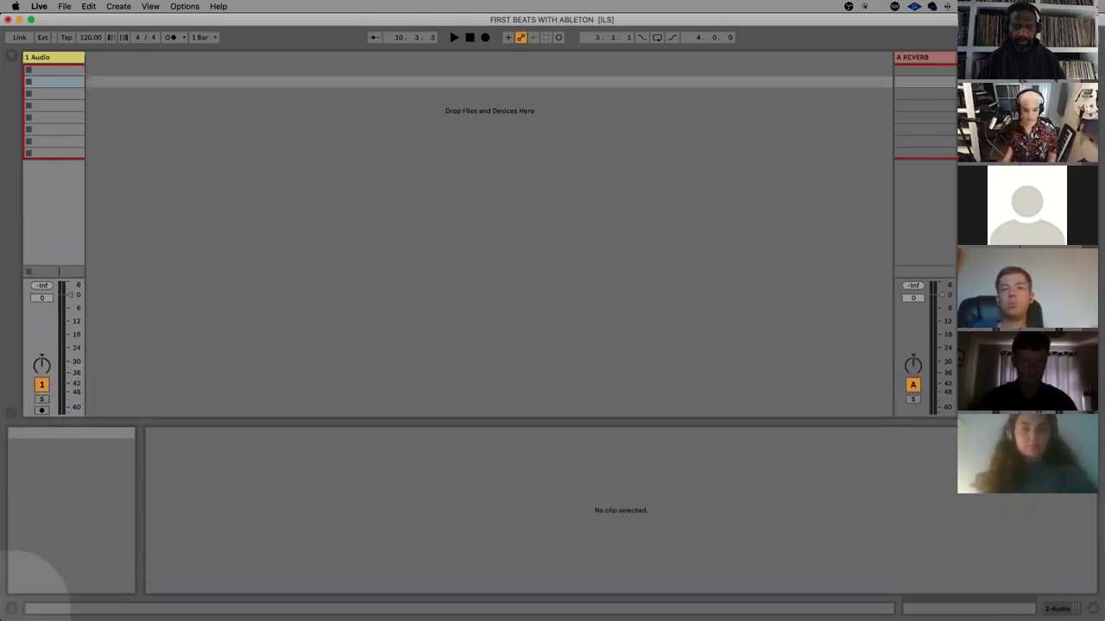
click(17, 604)
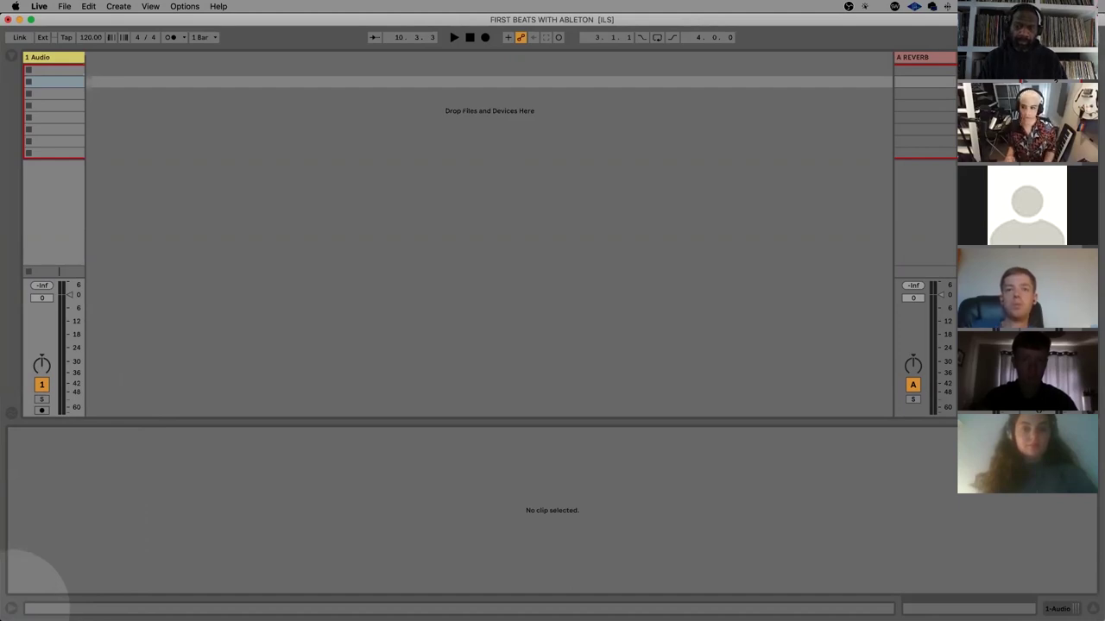
Toggle the clip detail area off and on, and show Arrangement View before returning to Session View
click(1092, 608)
click(1091, 608)
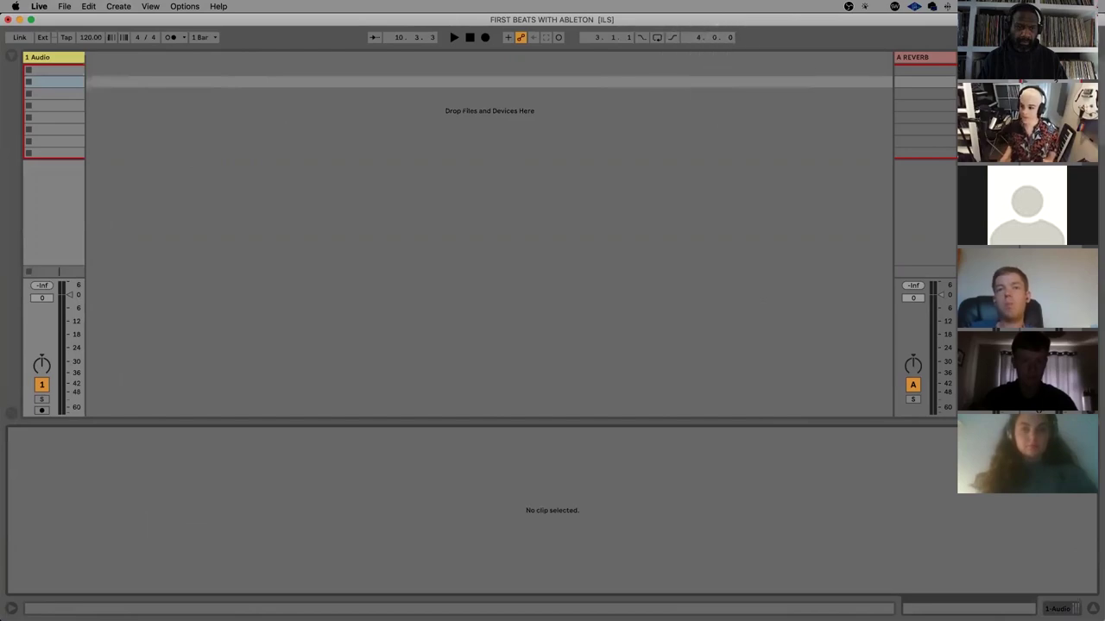
key(Tab)
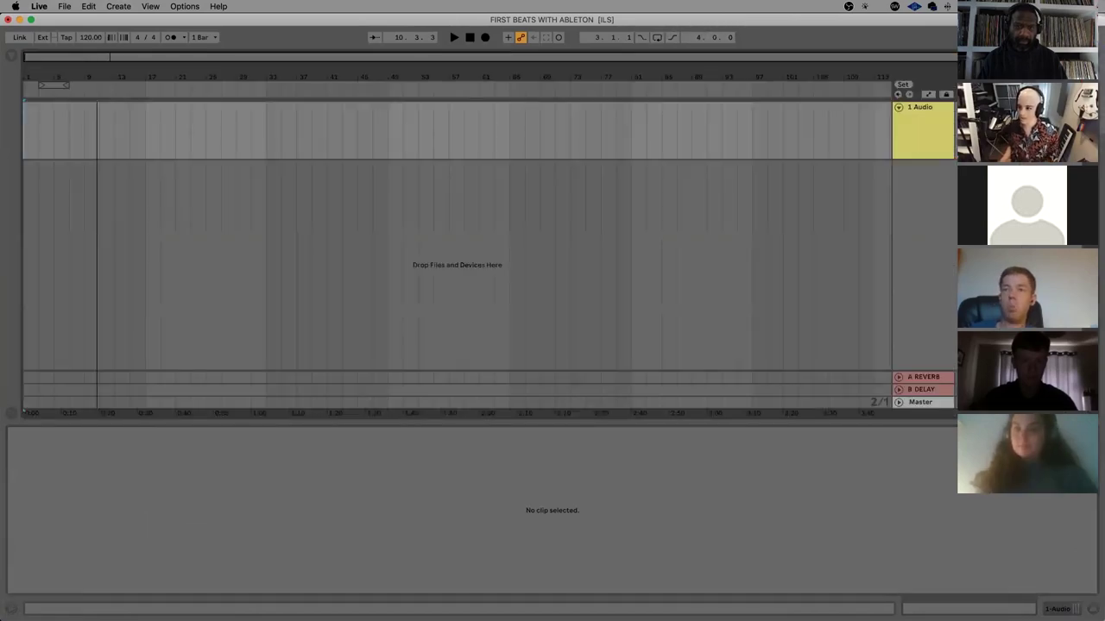
key(Tab)
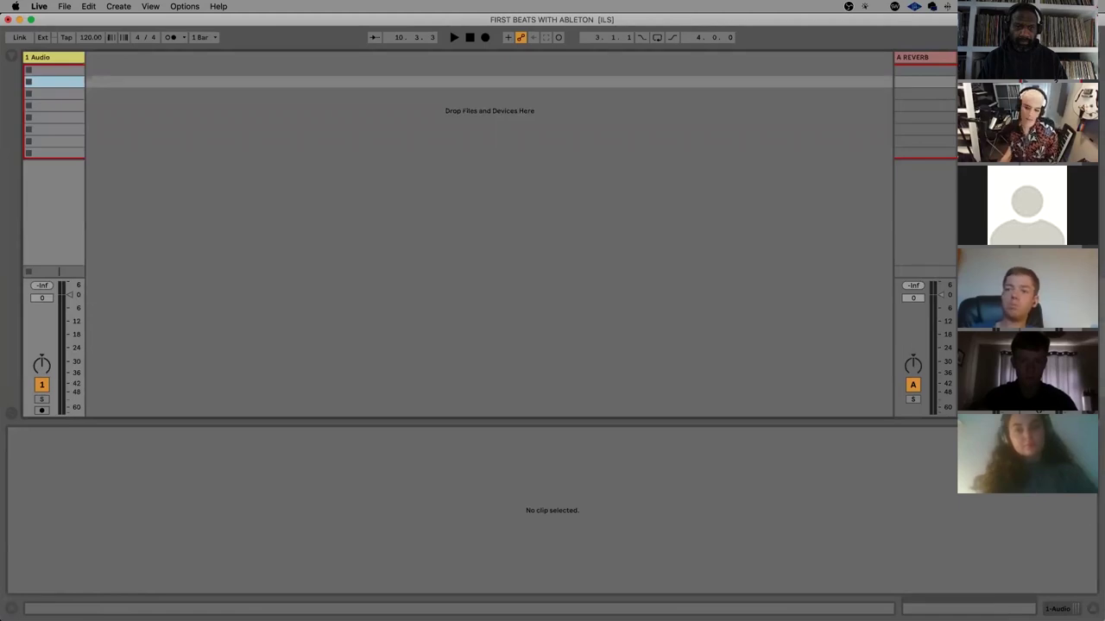
Toggle the track In/Out and mixer sections off and on, and show the browser again
key(super+alt+i)
key(super+alt+i)
key(super+alt+i)
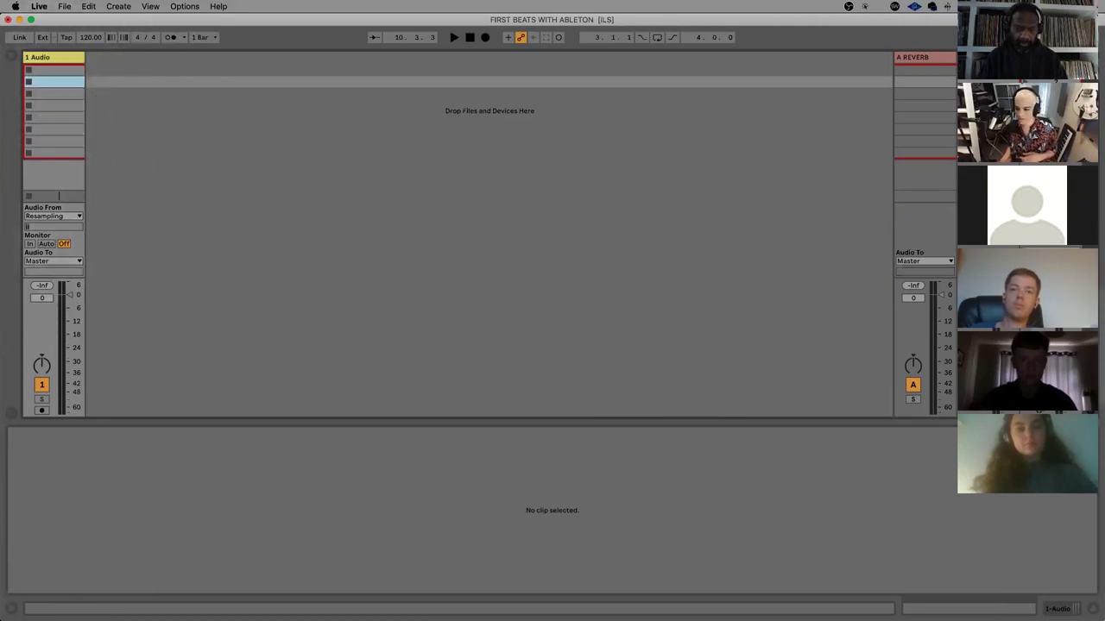
key(super+alt+i)
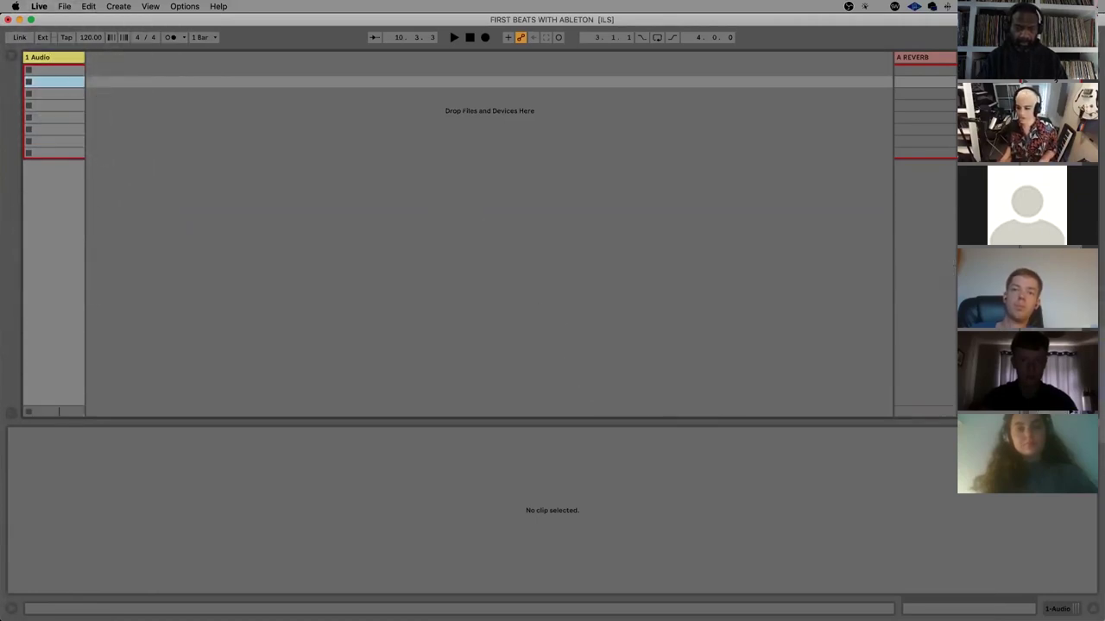
click(10, 60)
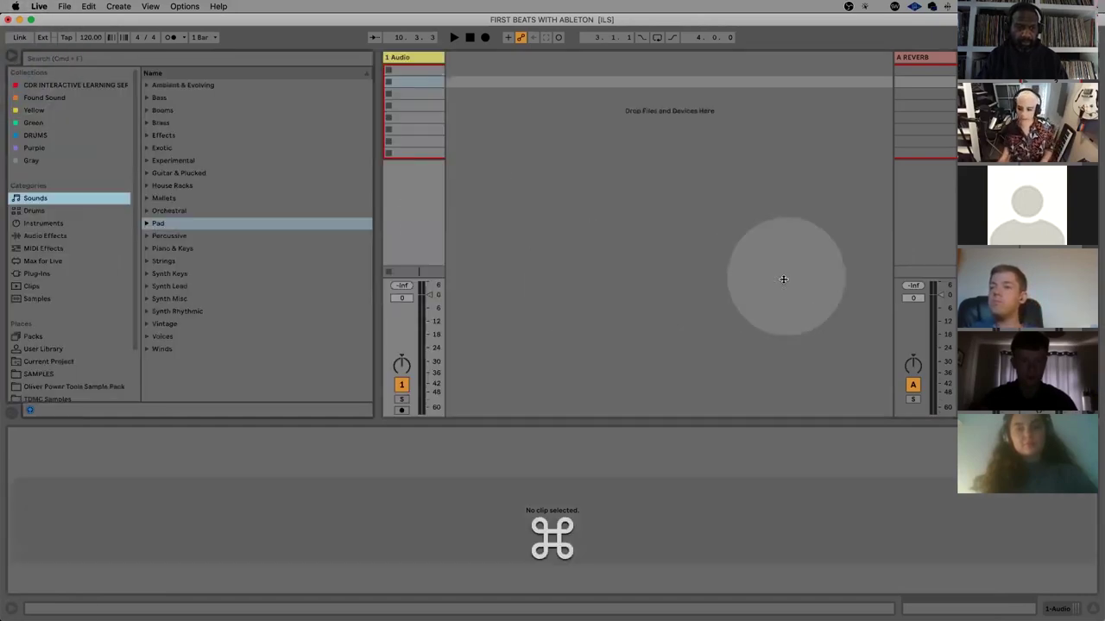
Switch to Zoom and return to Ableton Live
key(super+Tab)
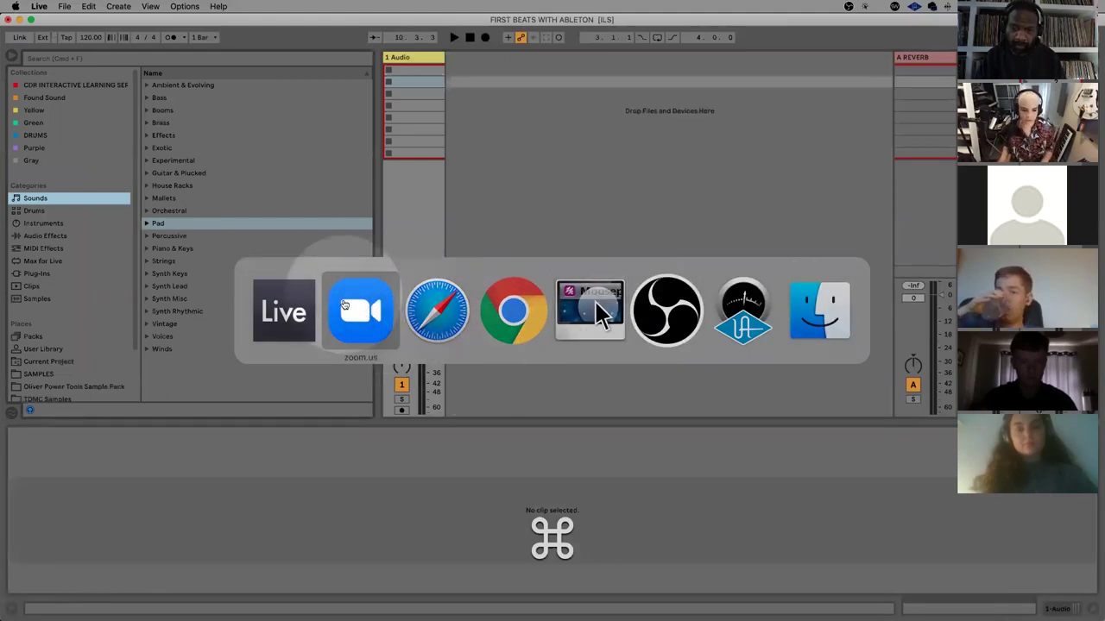
click(356, 313)
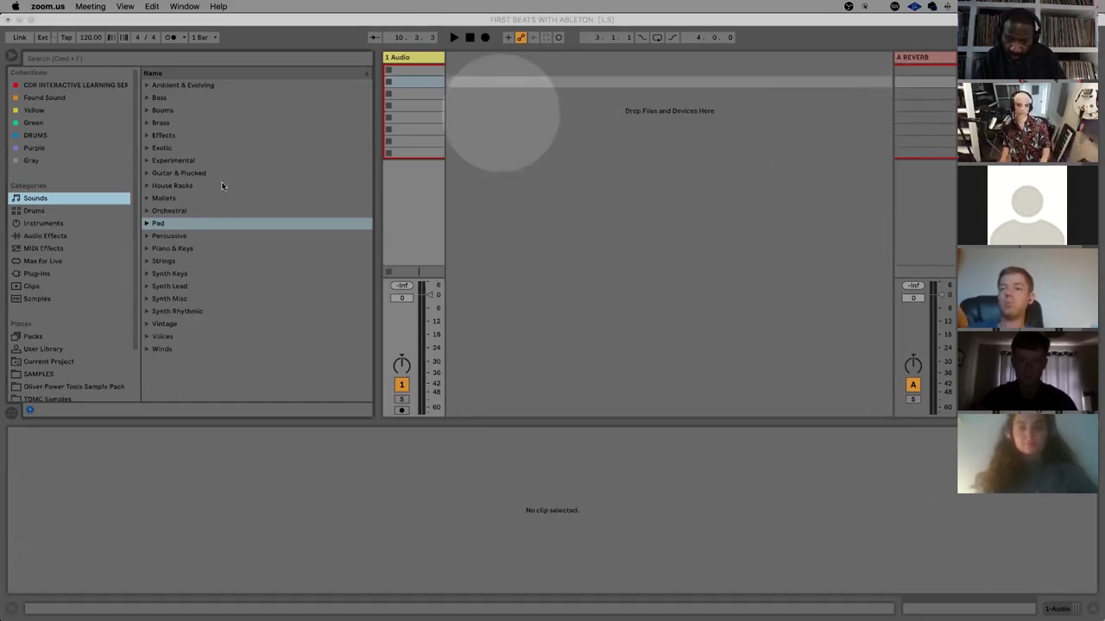
click(241, 34)
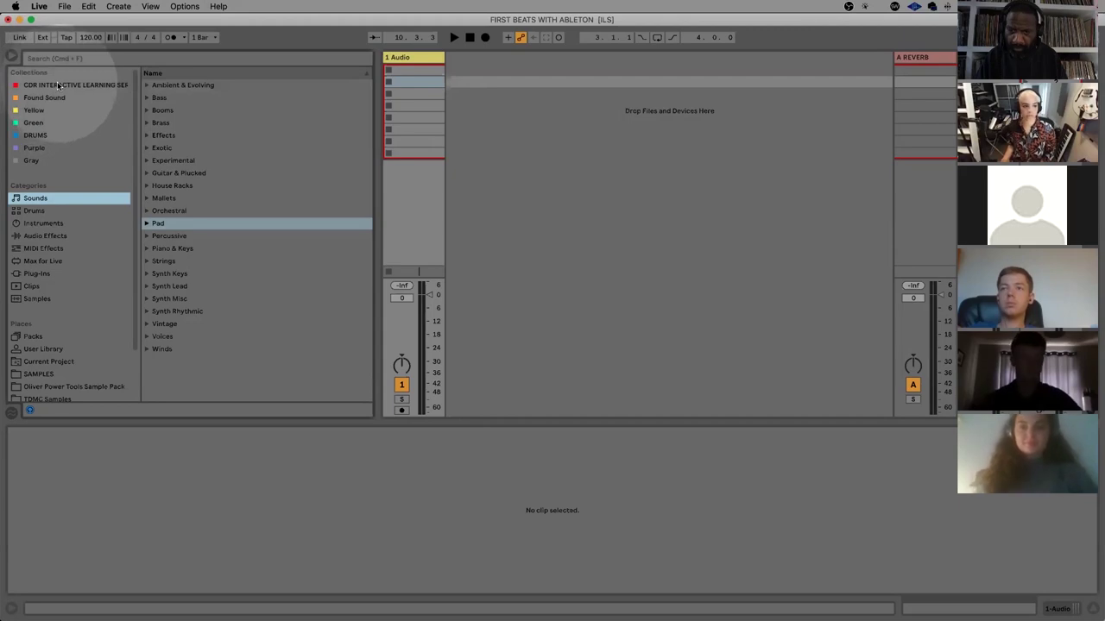
Load SHAKER LOOP.wav from the red CDR collection into the audio track's first clip slot and play it briefly
click(99, 85)
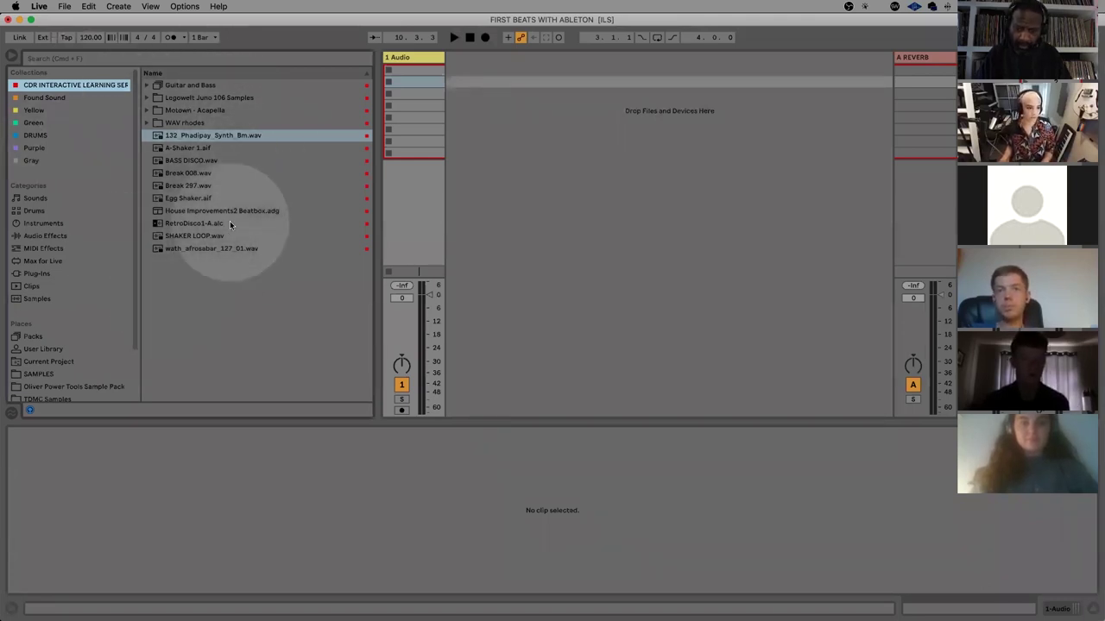
drag(187, 237, 410, 71)
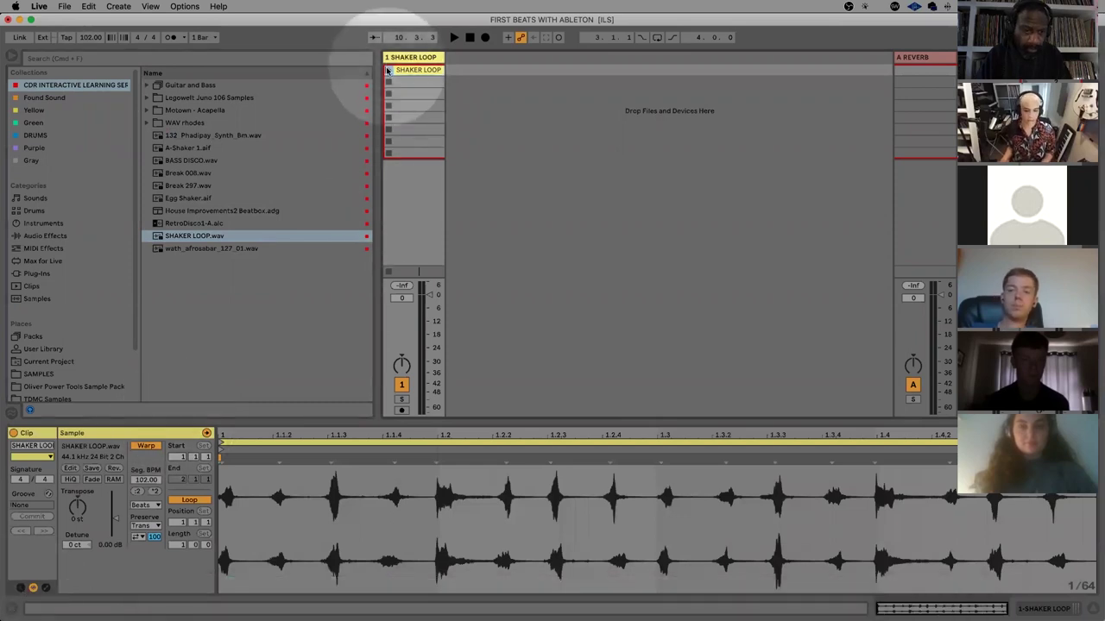
click(386, 69)
key(space)
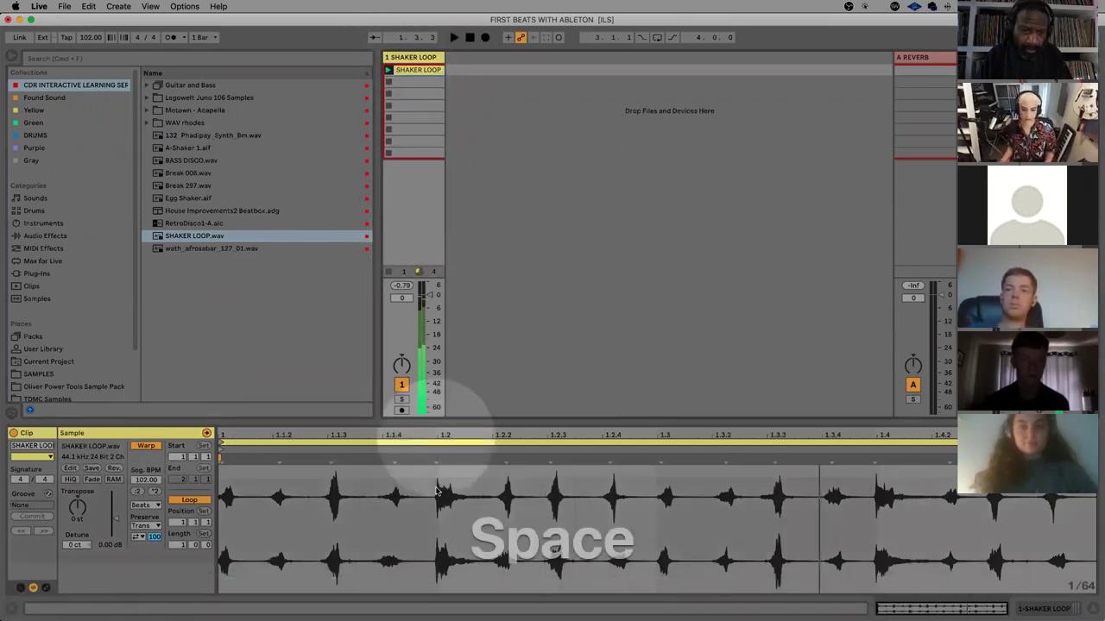
click(451, 159)
click(397, 513)
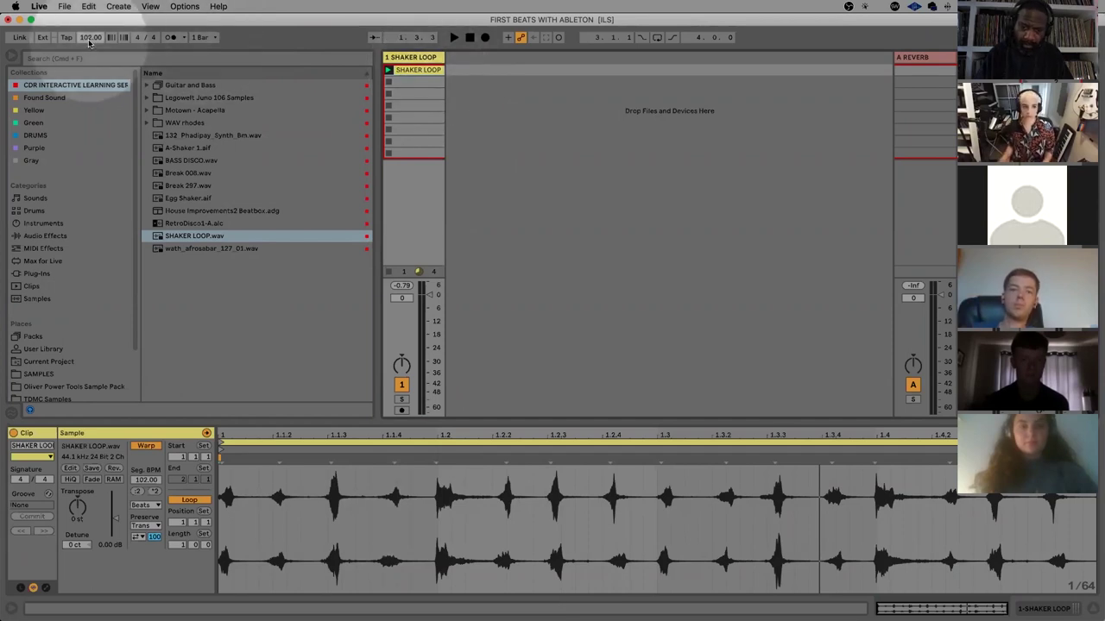
Set the project tempo to 119 BPM while the shaker loop plays, and stop playback
key(space)
drag(88, 43, 90, 37)
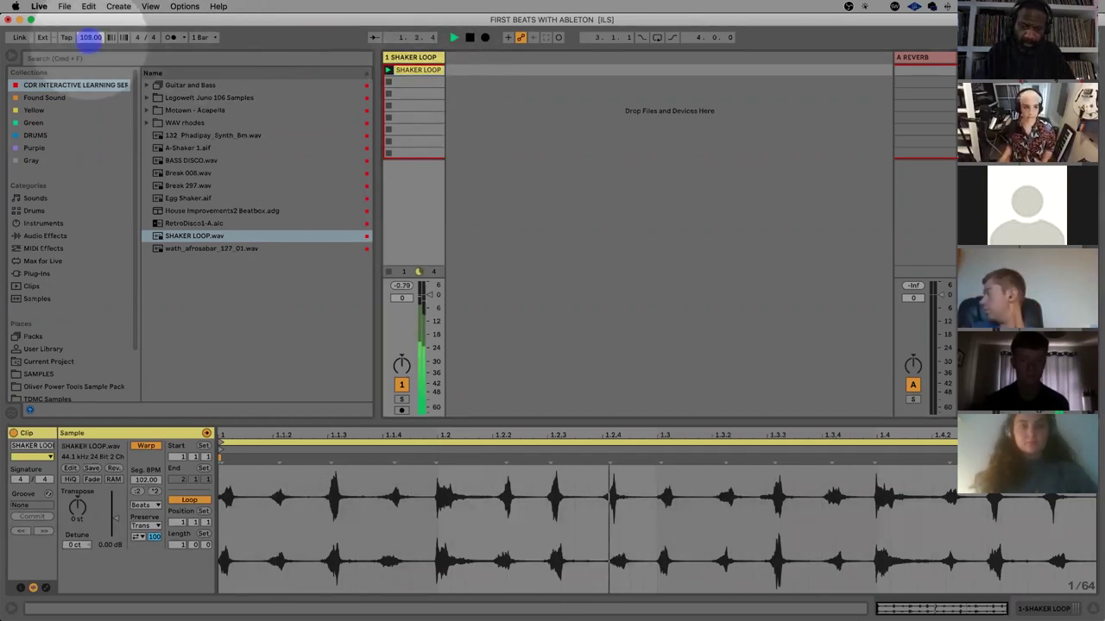
drag(91, 37, 89, 44)
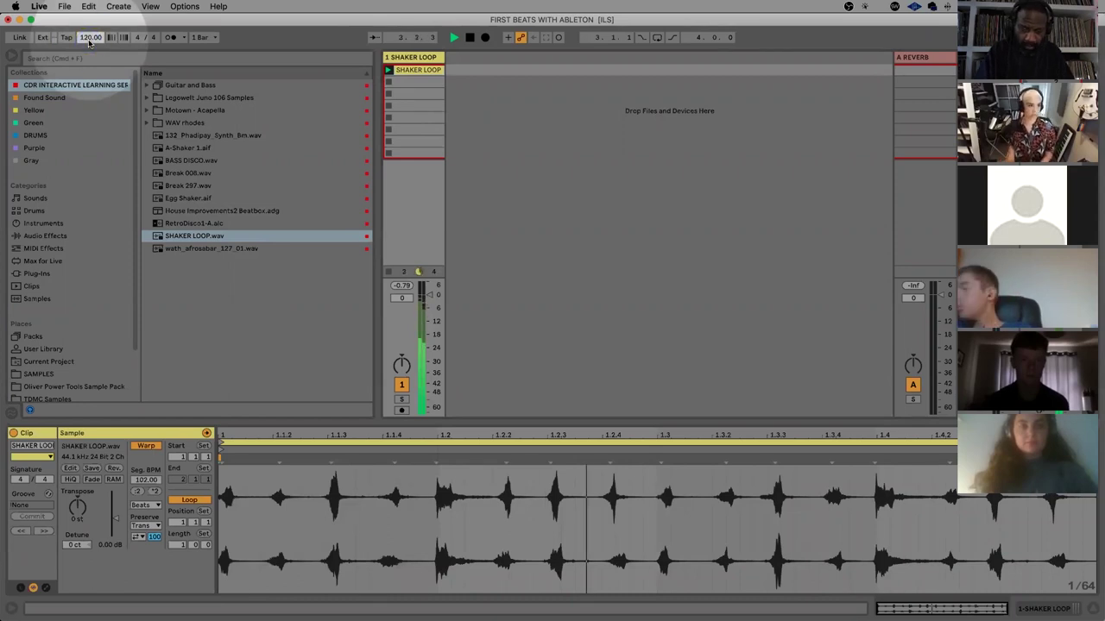
key(Down)
key(space)
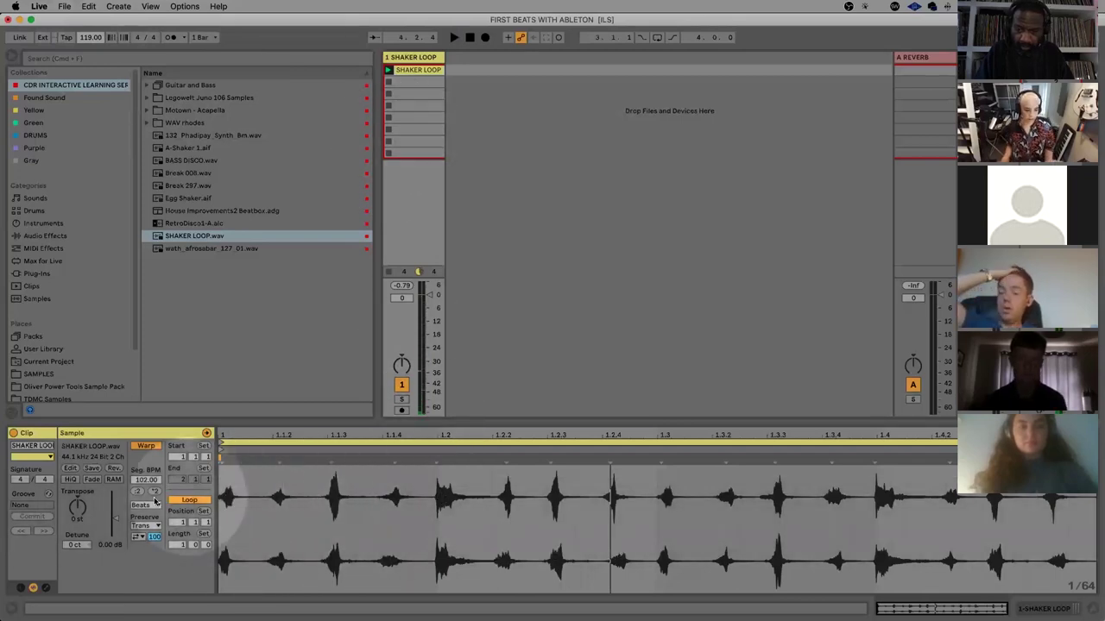
Transpose the SHAKER LOOP clip up 5 semitones, auditioning different pitch values along the way
click(370, 520)
click(78, 510)
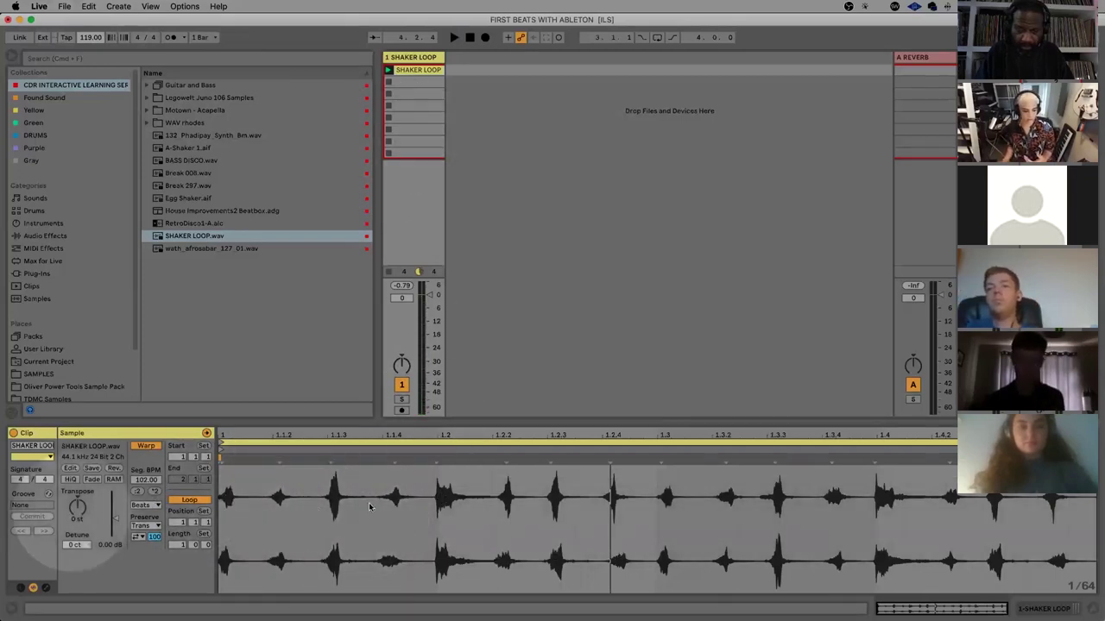
click(80, 511)
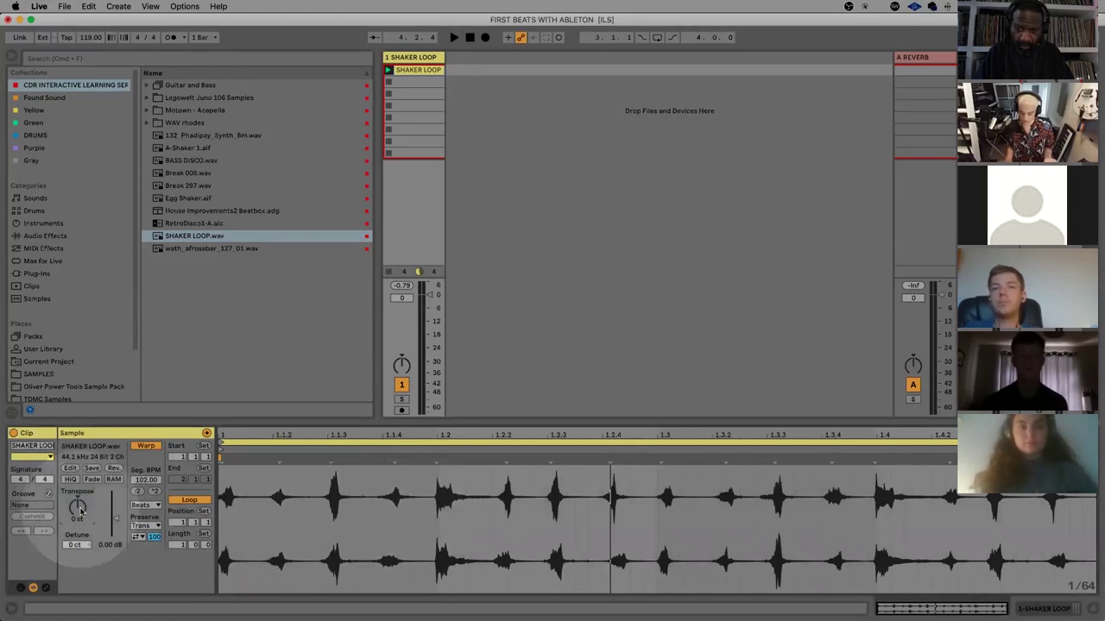
key(Up)
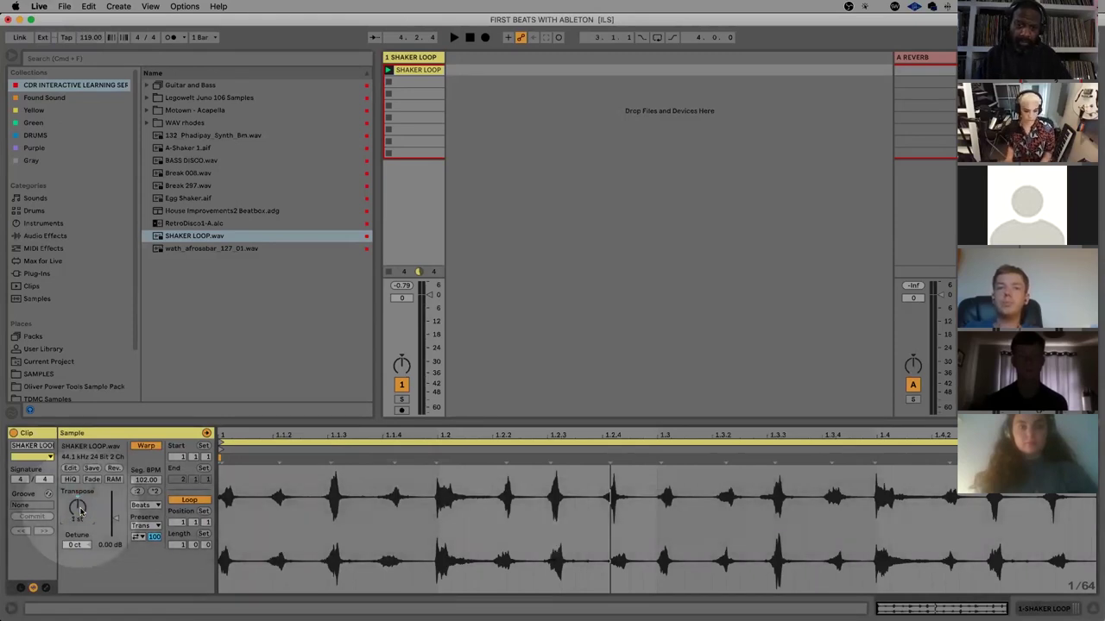
key(space)
key(Up)
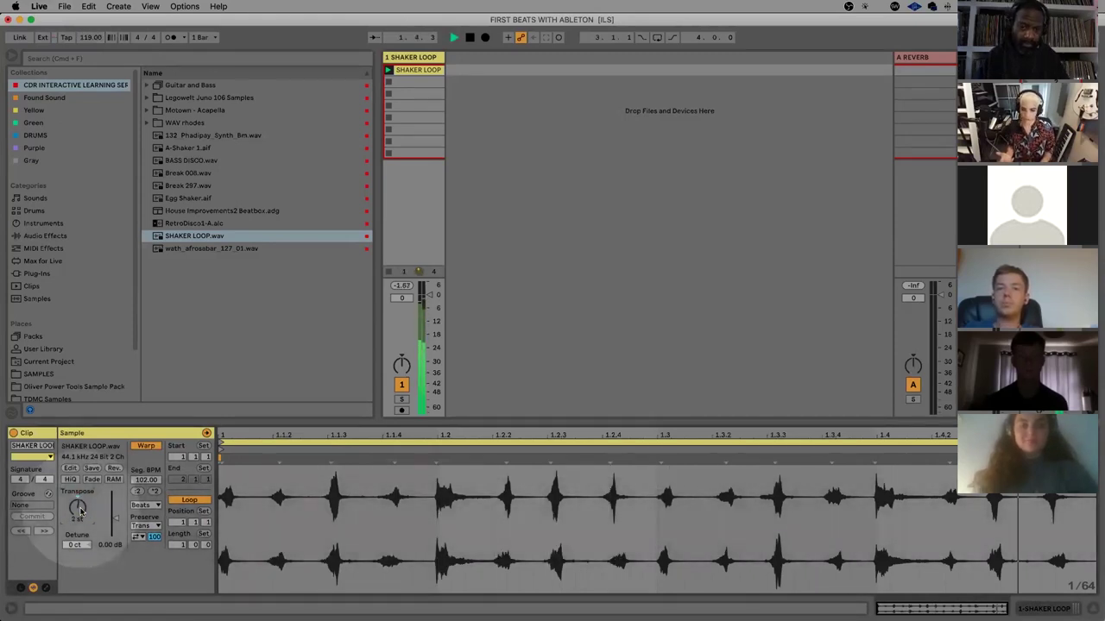
key(space)
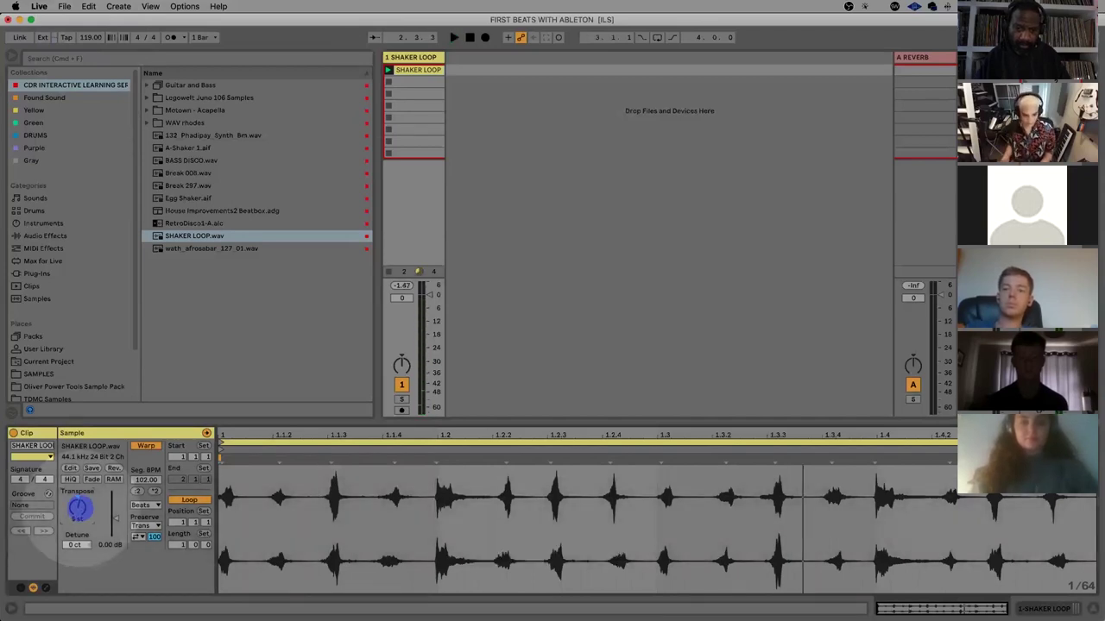
key(space)
key(space)
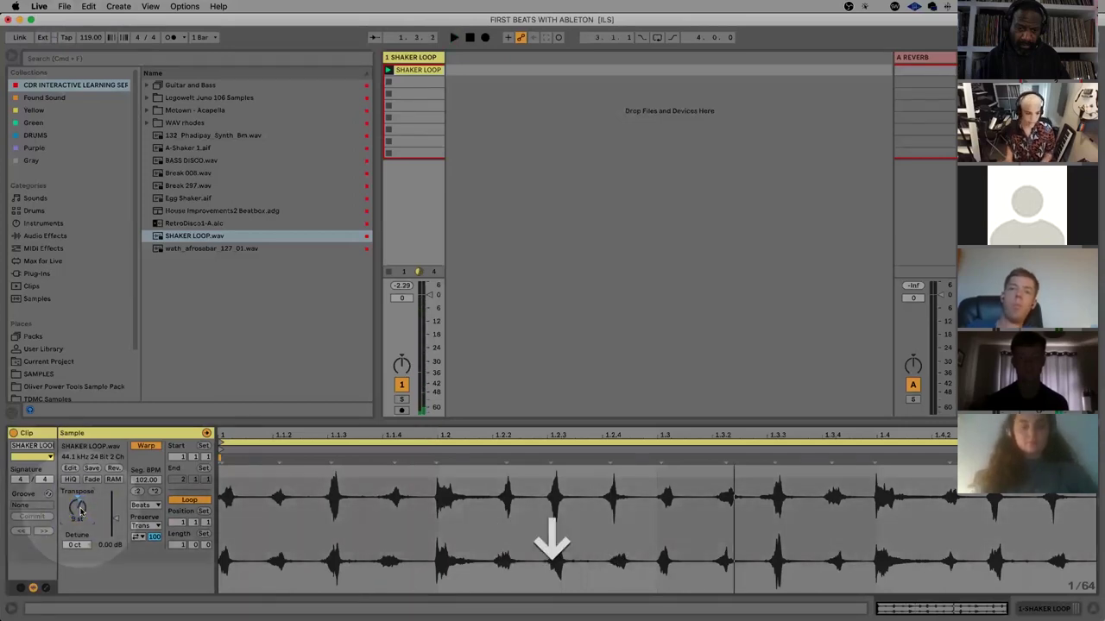
key(space)
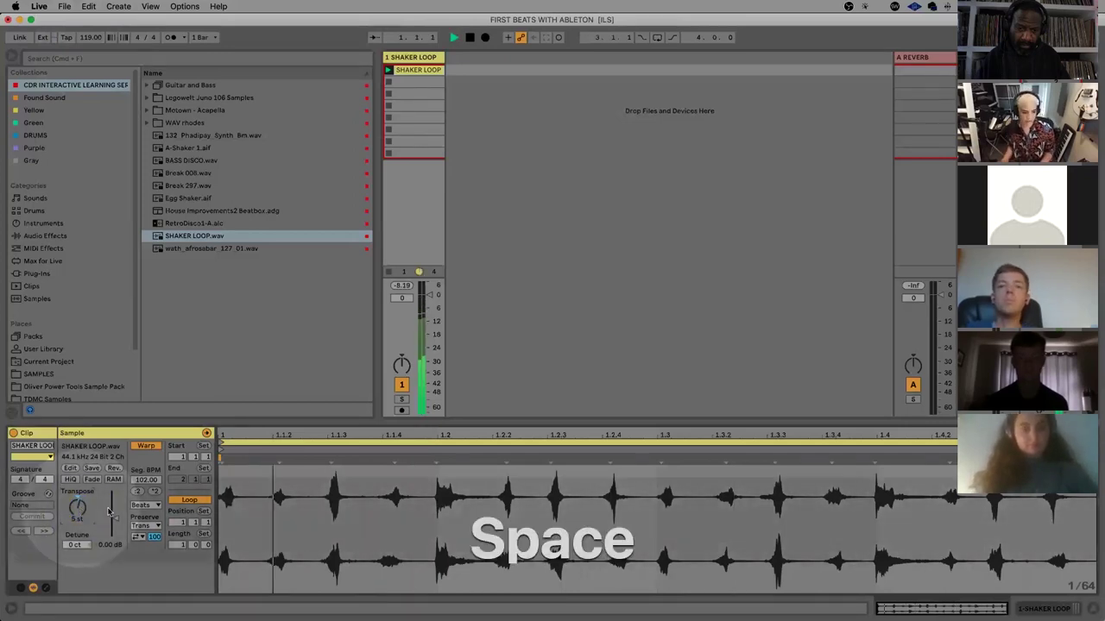
key(space)
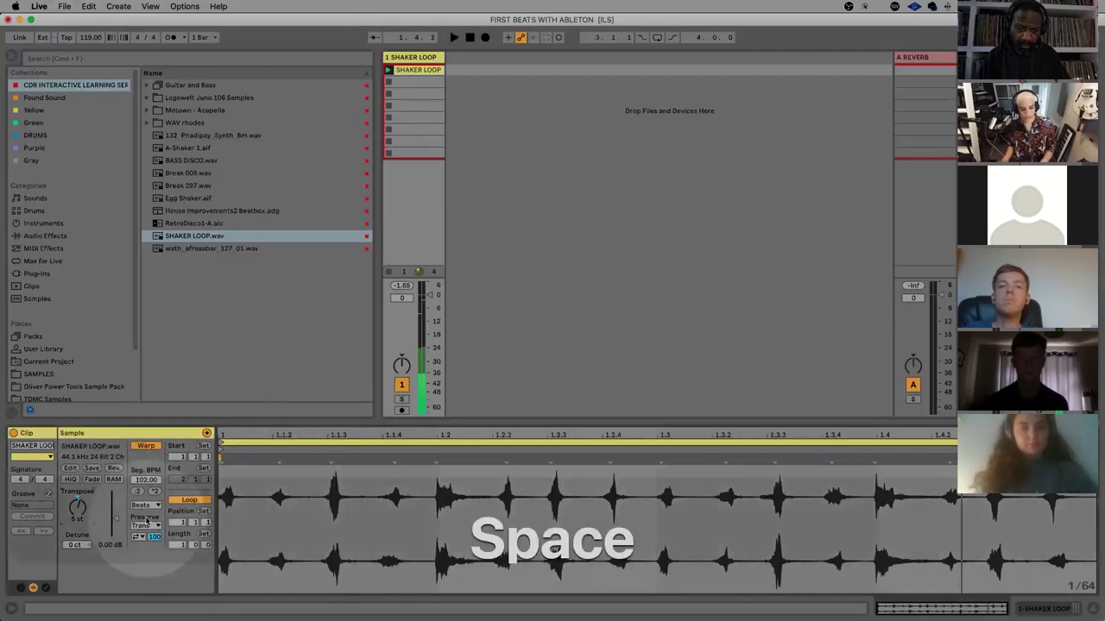
Set the shaker clip's gain to 0.25 dB and its track volume to -11.0 dB while listening
drag(112, 517, 94, 511)
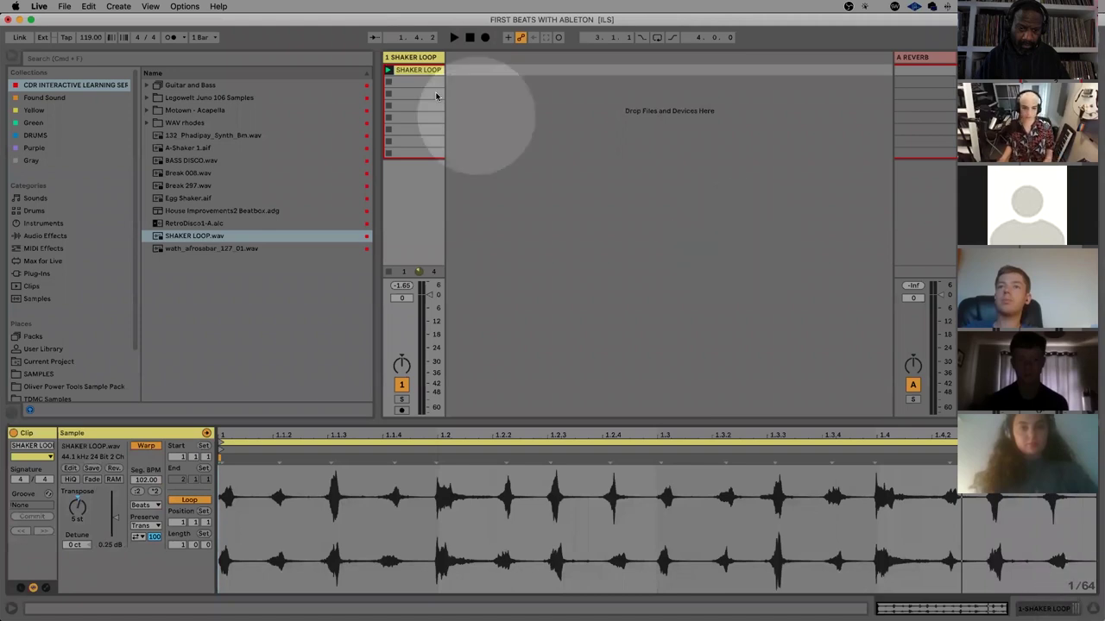
drag(428, 294, 427, 295)
key(space)
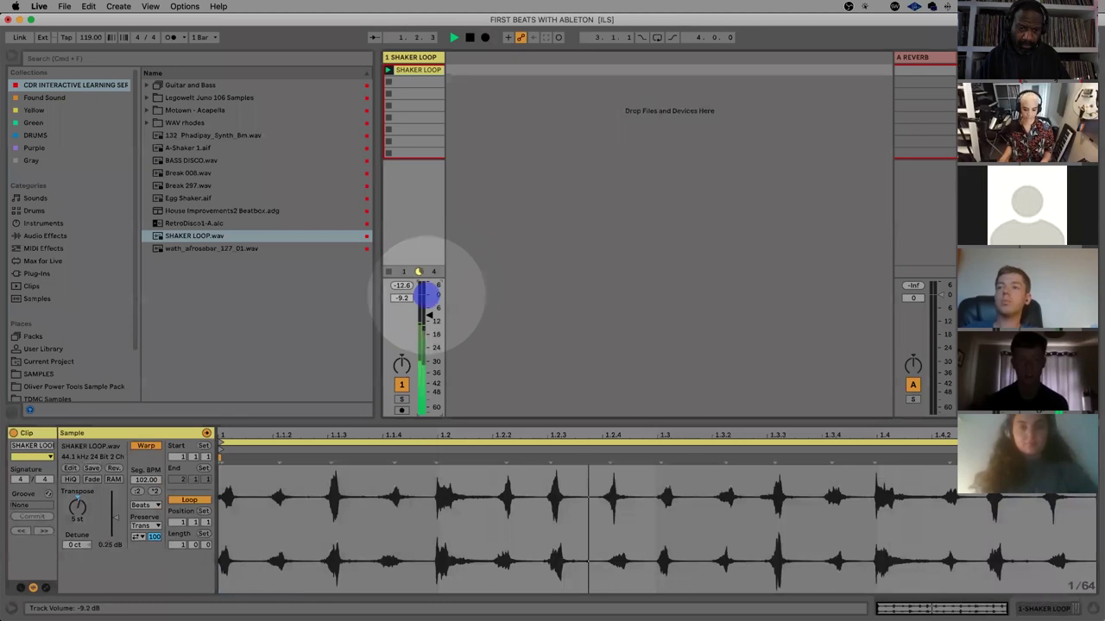
key(space)
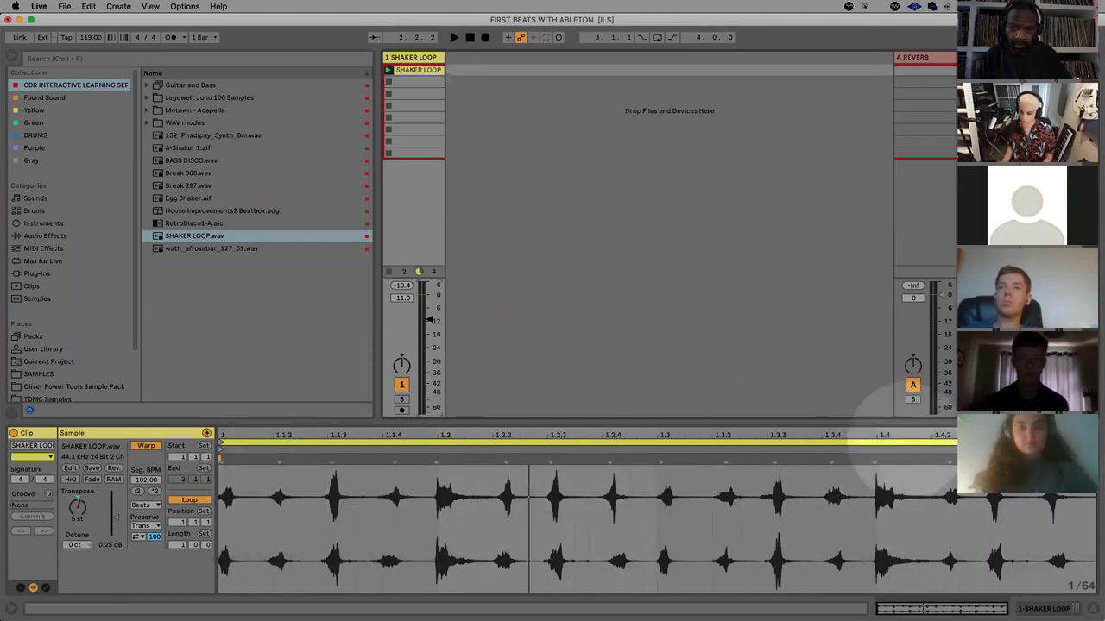
Shorten the shaker clip's loop to three beats, ending at 1.4, and play it
drag(949, 448, 873, 448)
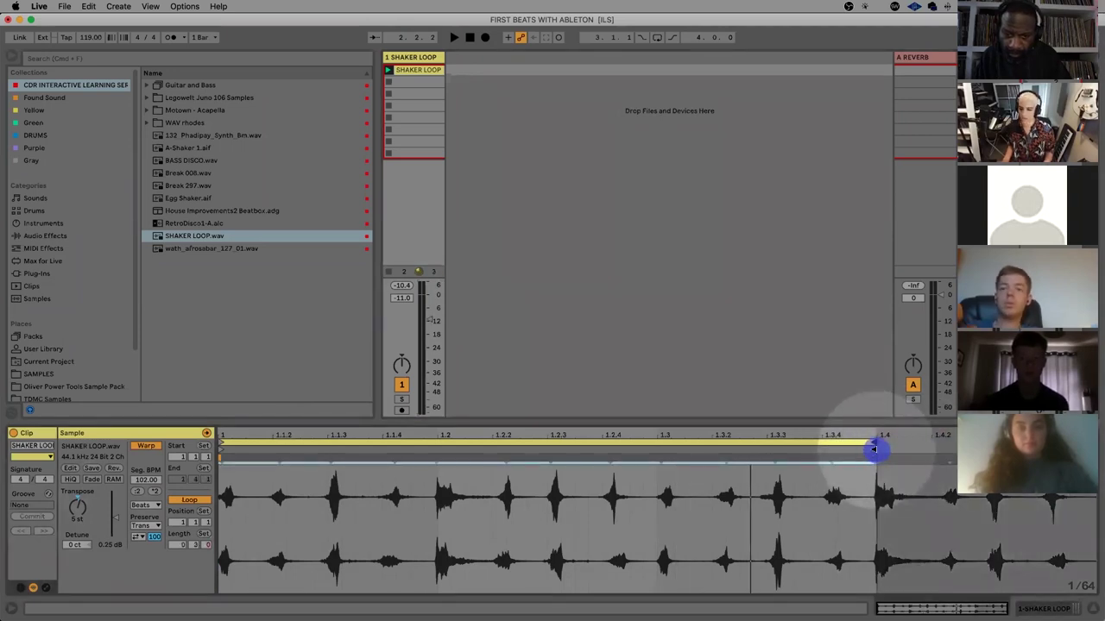
key(space)
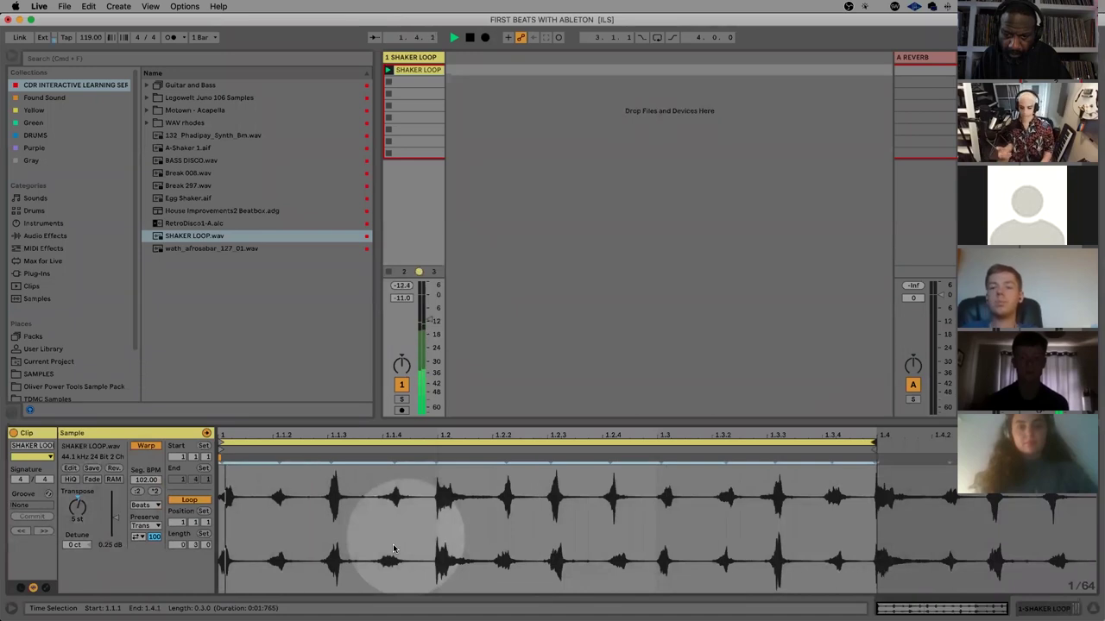
Stop playback and insert a new MIDI track beside the shaker loop track
key(space)
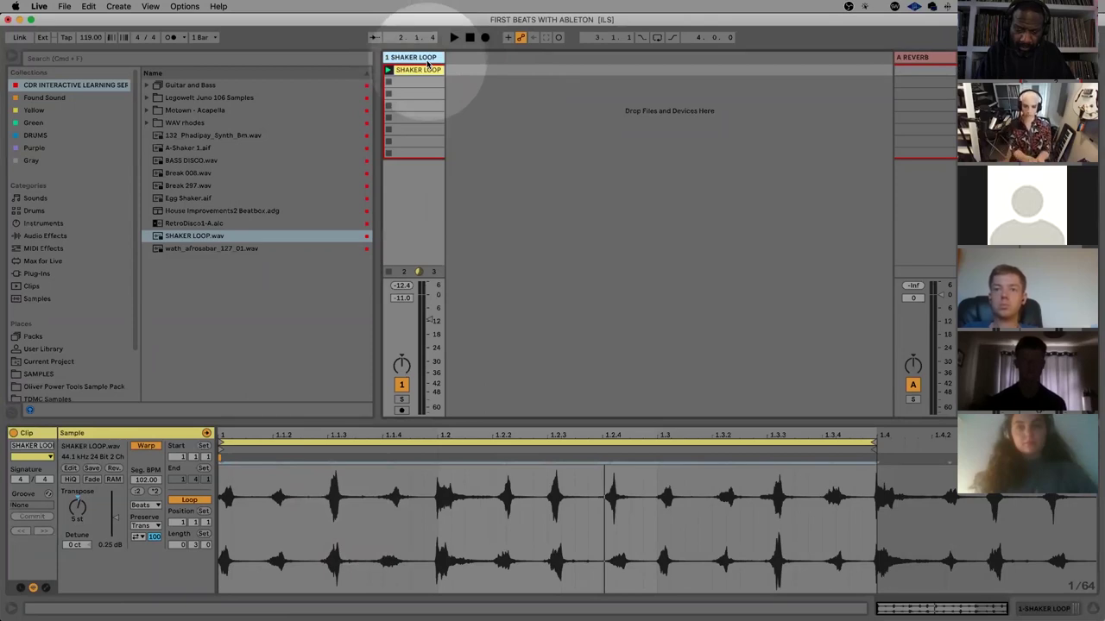
click(475, 90)
right_click(475, 90)
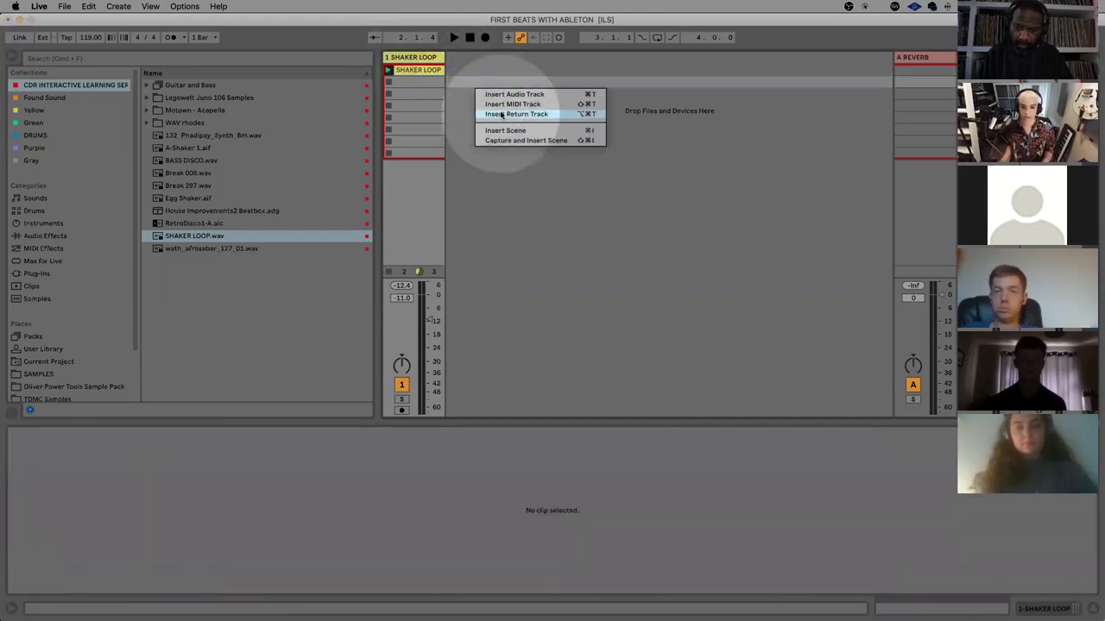
click(514, 107)
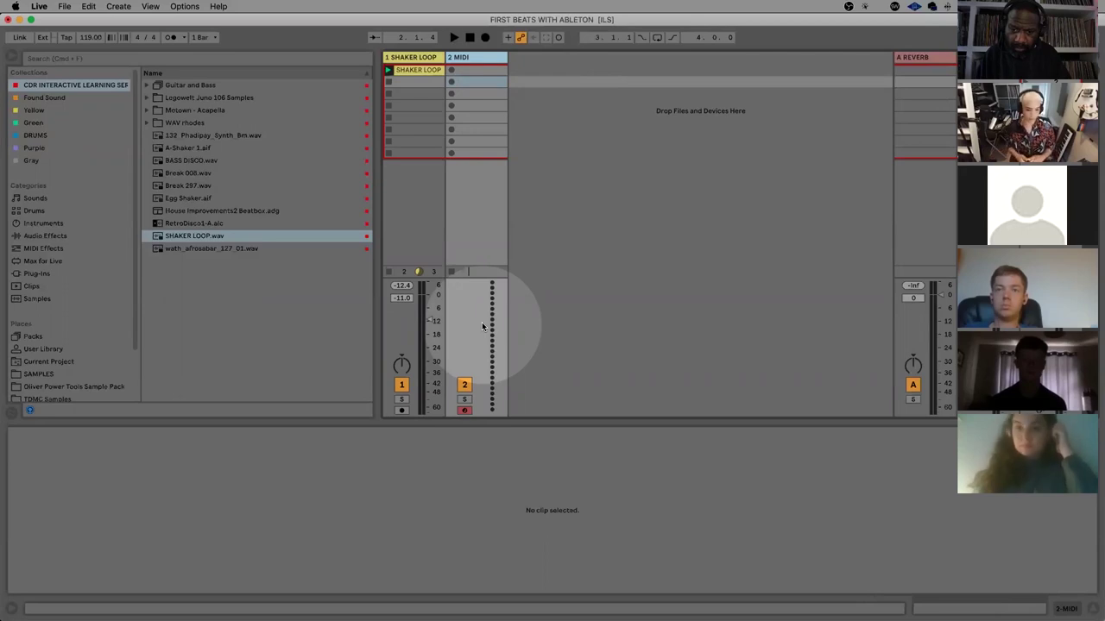
Create a MIDI clip in the MIDI track's first slot, add a one-beat G#2 note at its start, and expand the velocity lane
double_click(475, 73)
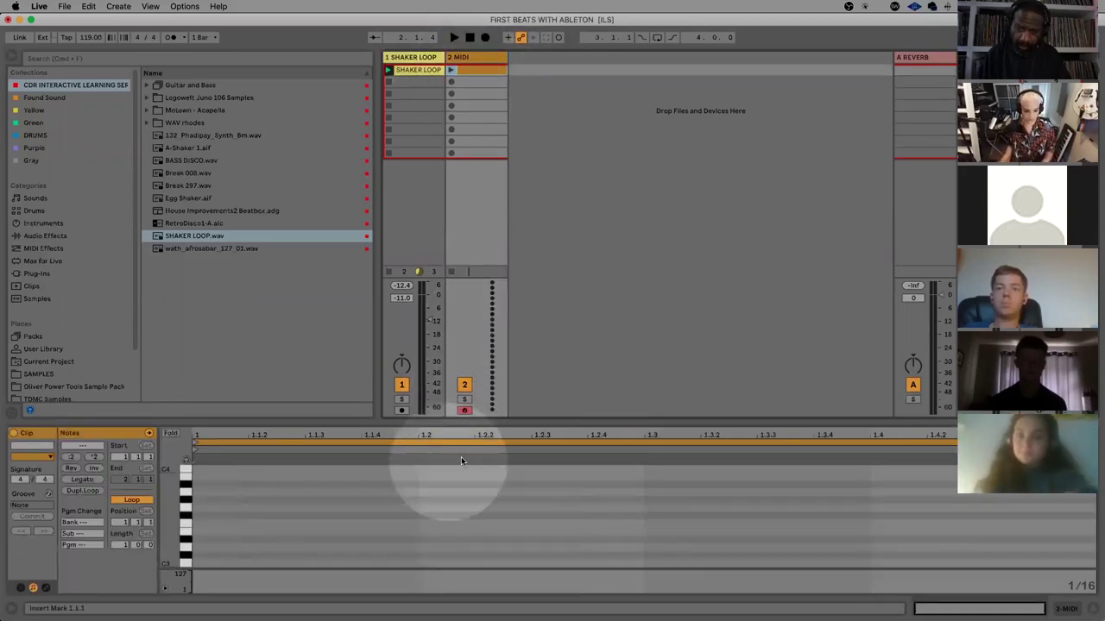
drag(464, 422, 468, 315)
double_click(208, 517)
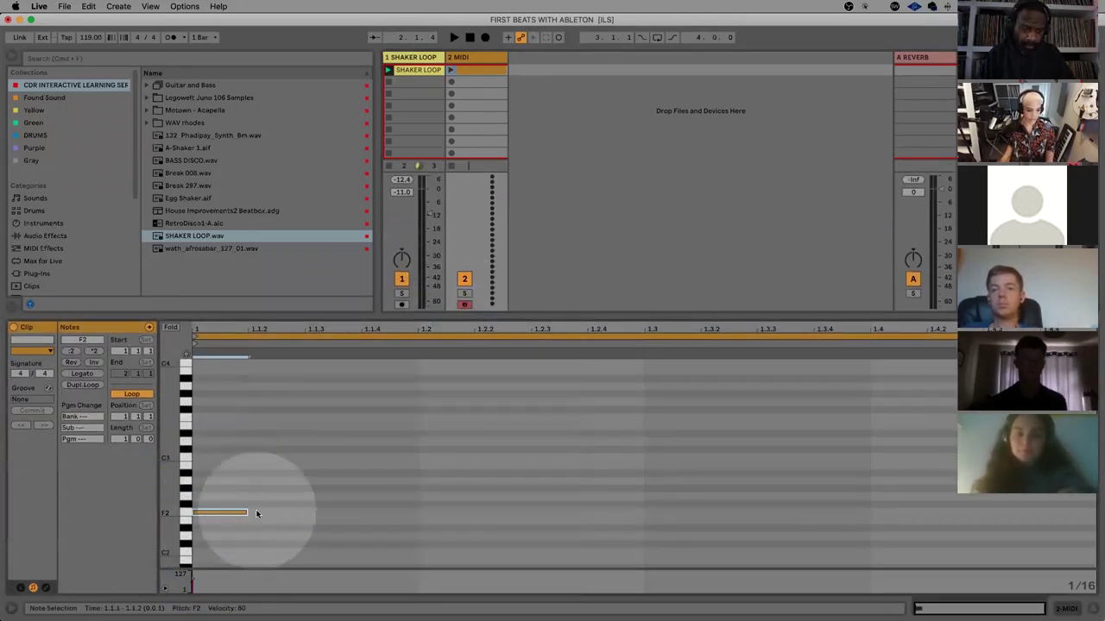
drag(248, 513, 403, 493)
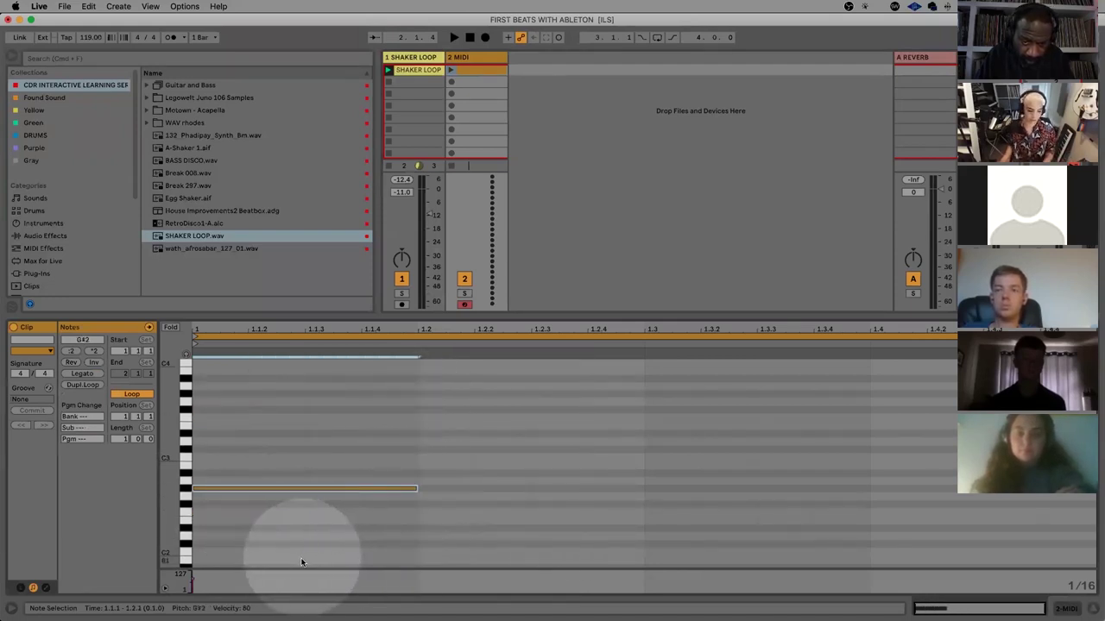
drag(301, 568, 302, 499)
drag(193, 532, 199, 547)
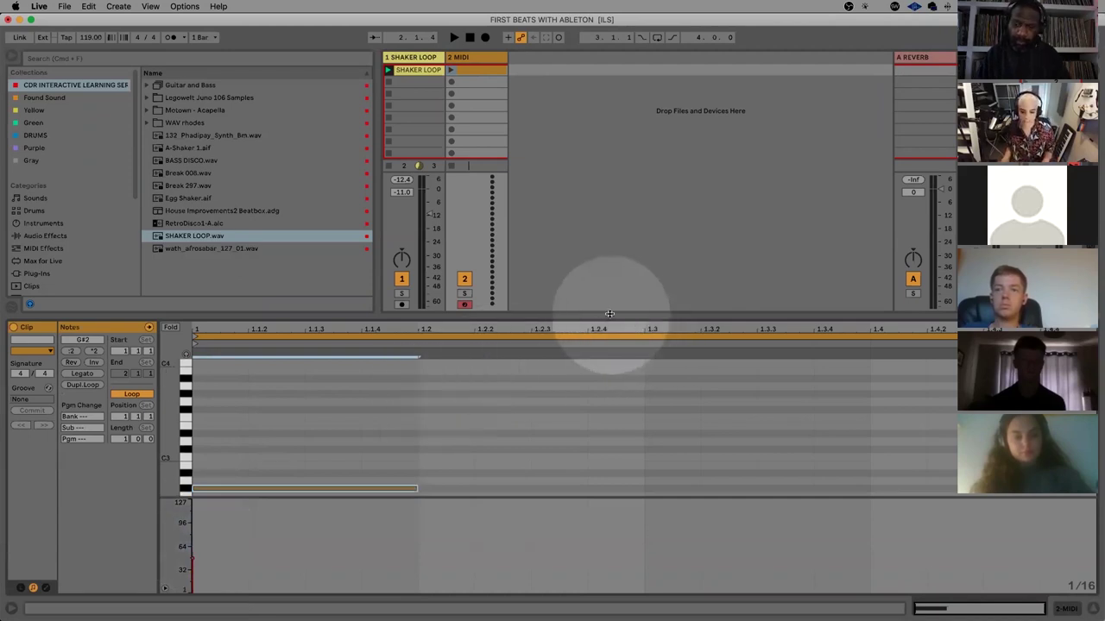
drag(610, 315, 579, 434)
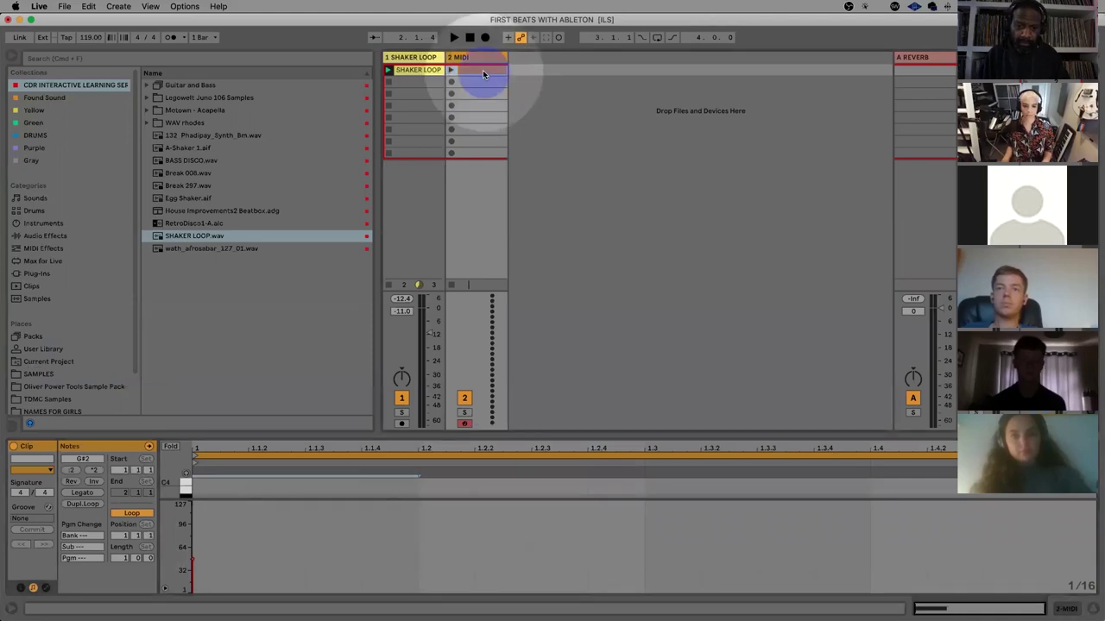
Play the MIDI clip briefly alongside the shaker loop, and delete it from its slot
click(449, 72)
key(space)
key(space)
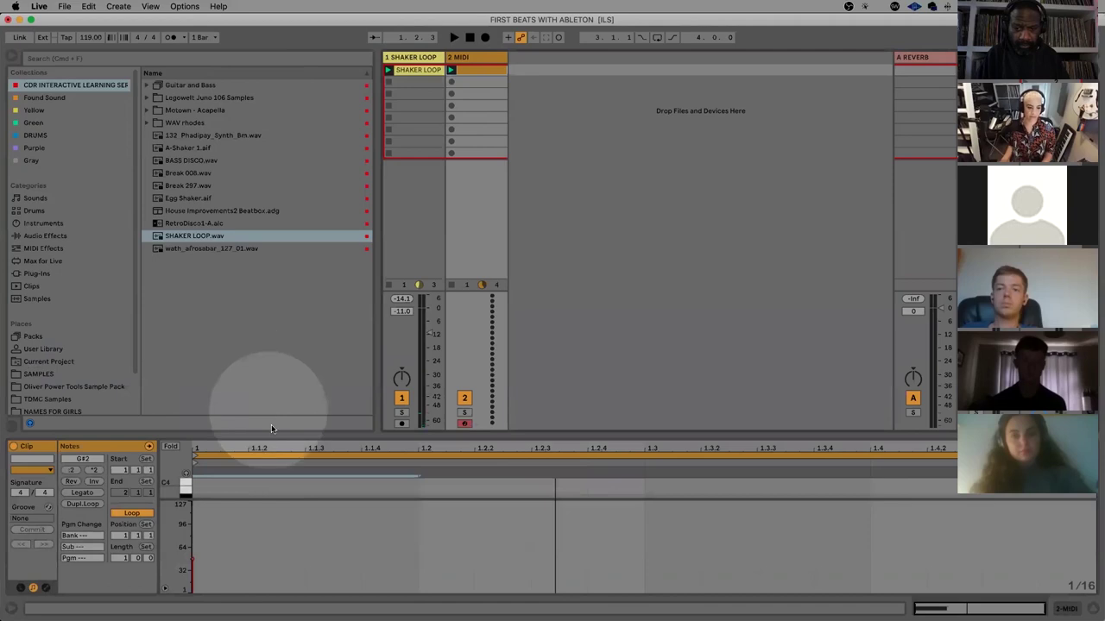
right_click(479, 68)
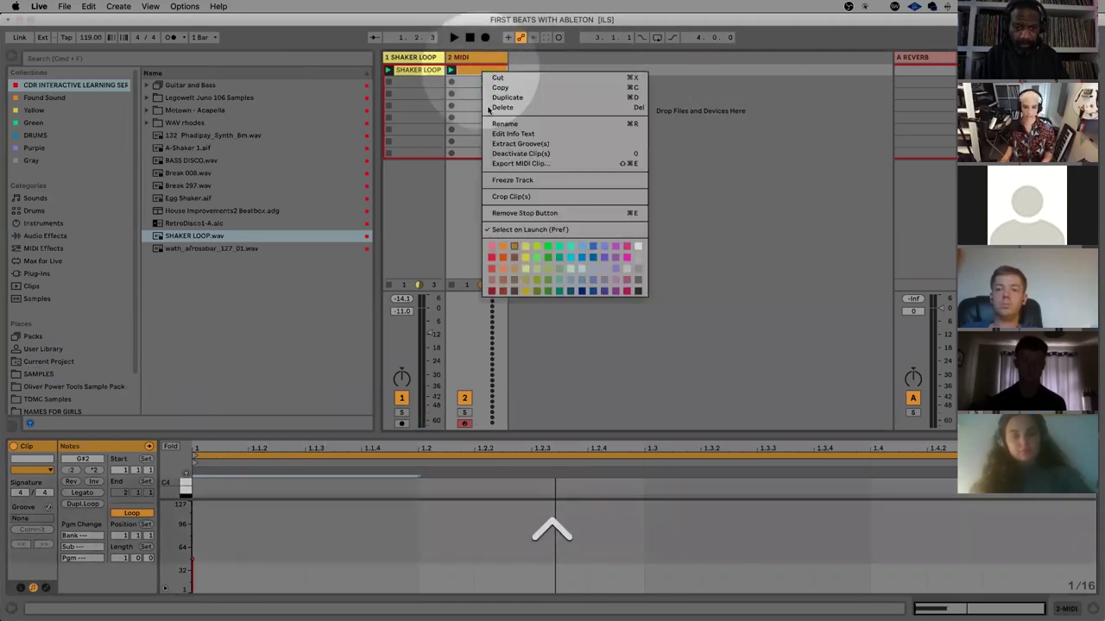
click(494, 107)
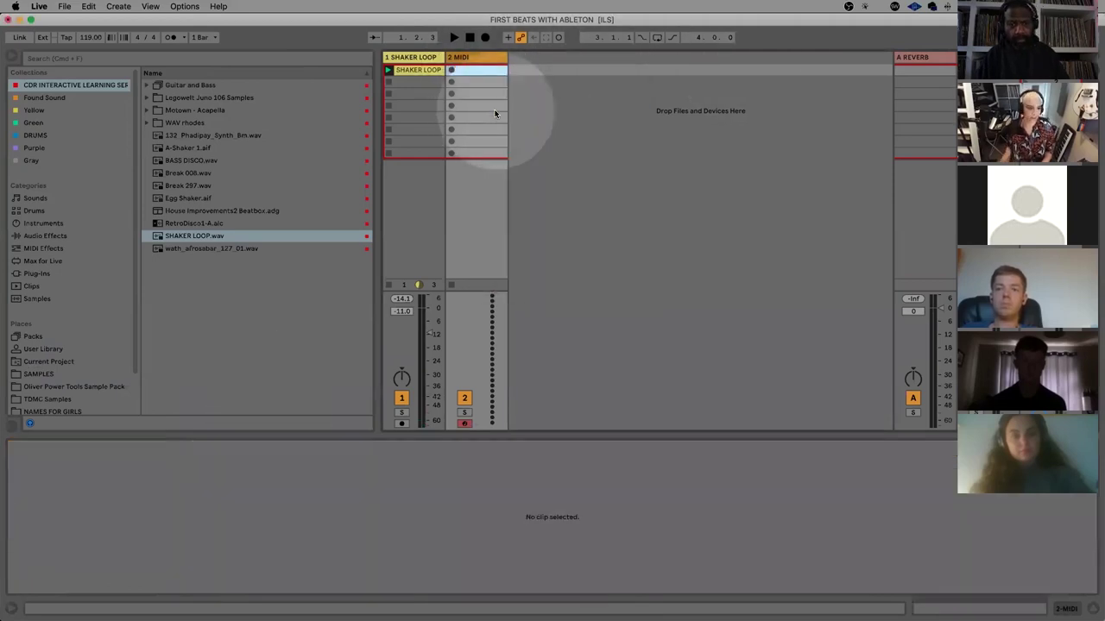
Preview 808 Core Kit.adg from the Drums category, load it onto the MIDI track, and audition its snare
click(36, 212)
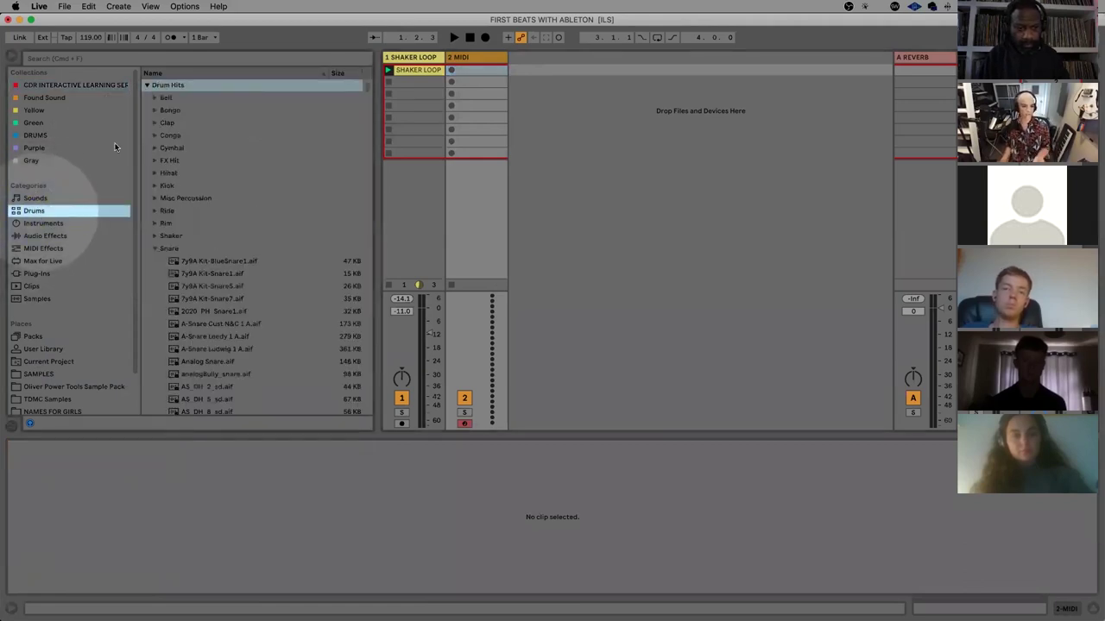
click(147, 86)
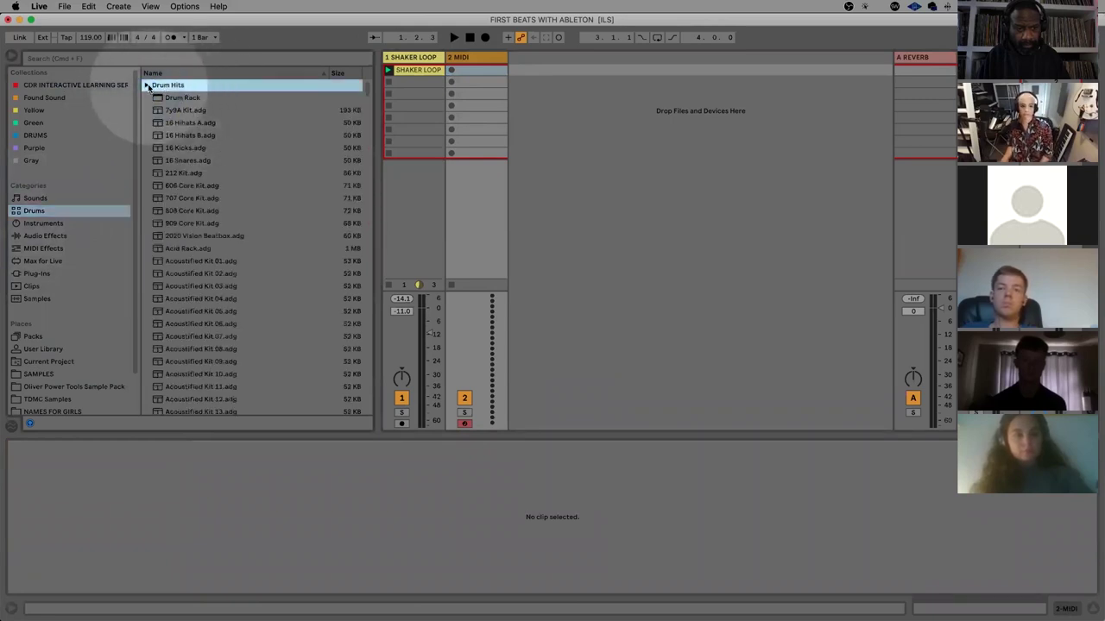
click(185, 211)
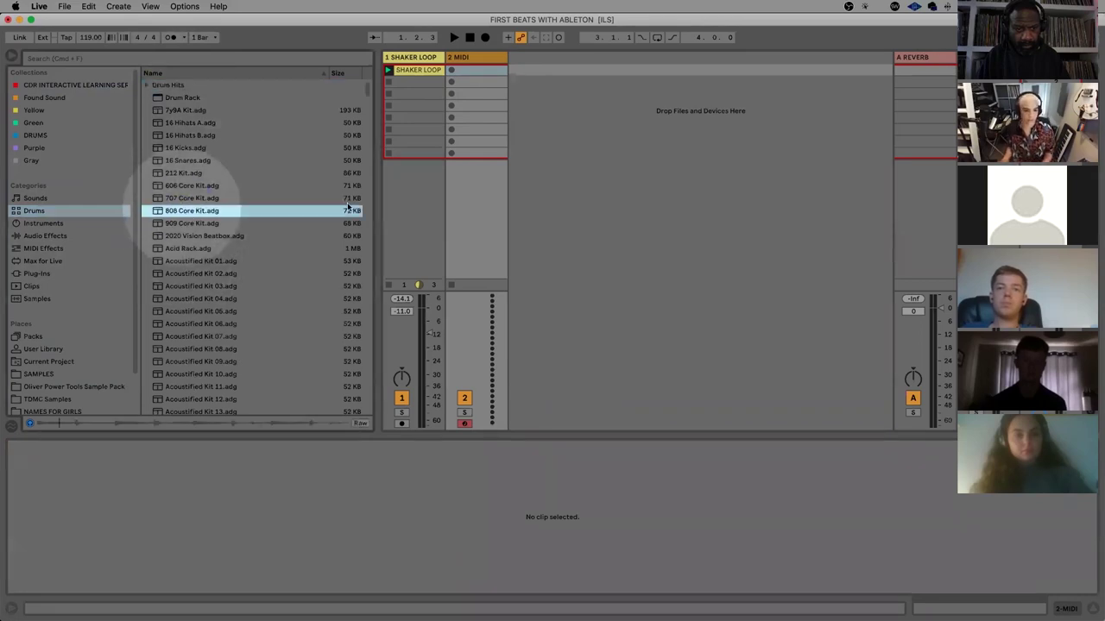
key(space)
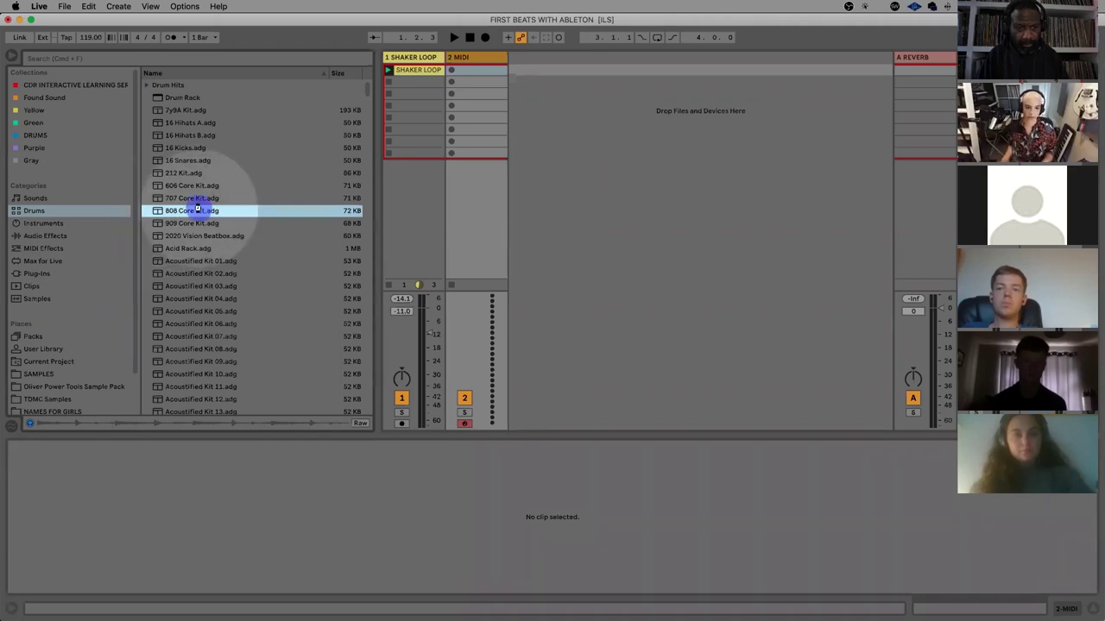
drag(198, 207, 480, 58)
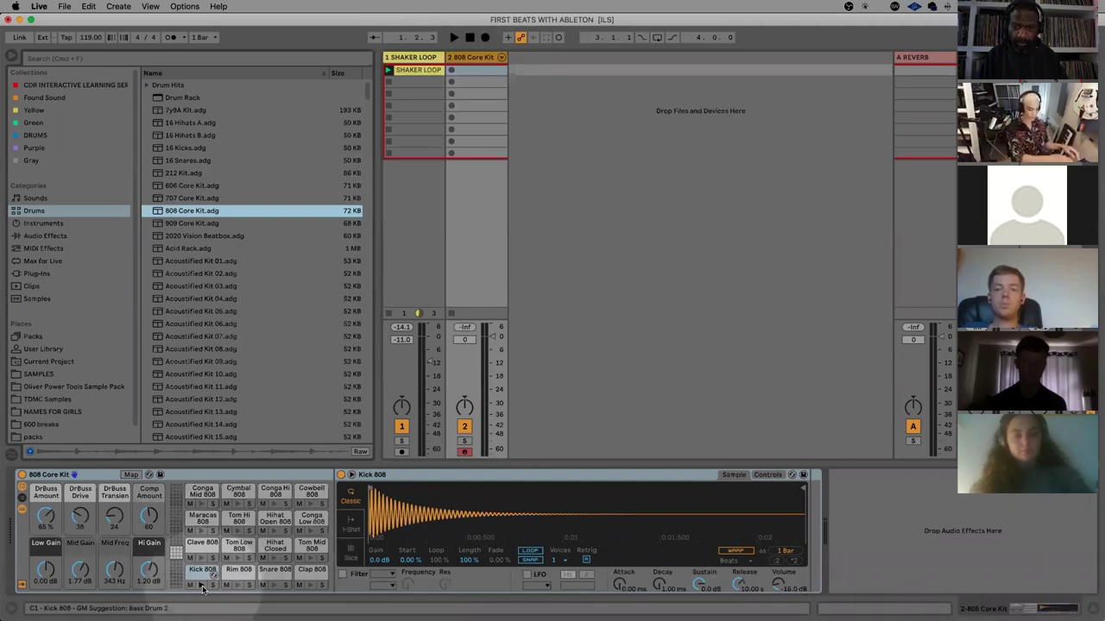
key(s)
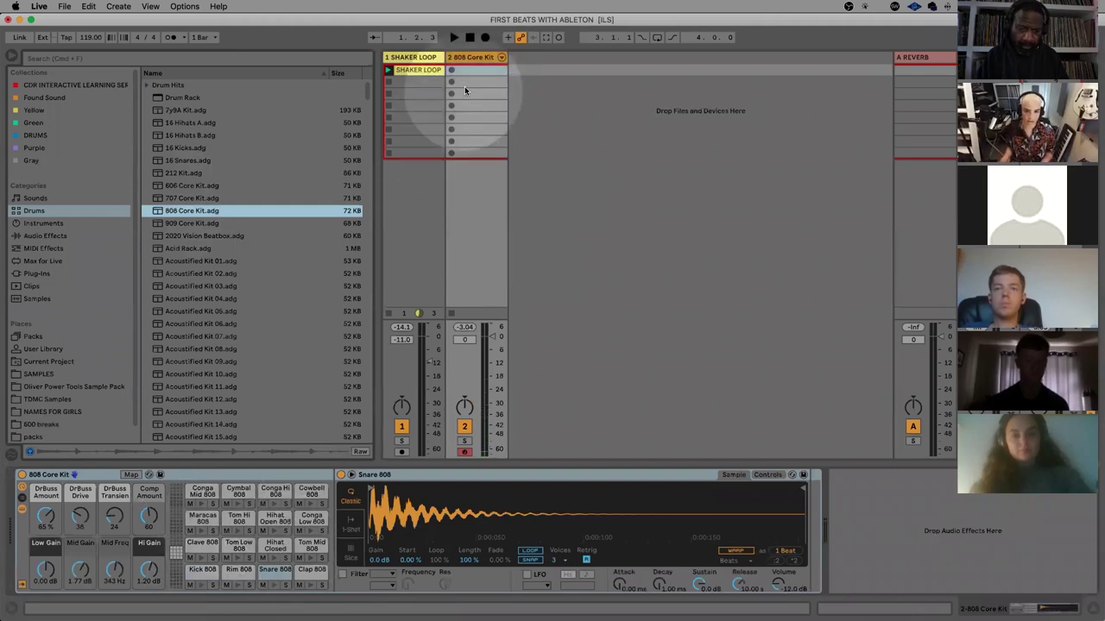
Create a MIDI clip in the 808 track's first slot and place Kick 808 notes on all four beats of the bar
double_click(469, 69)
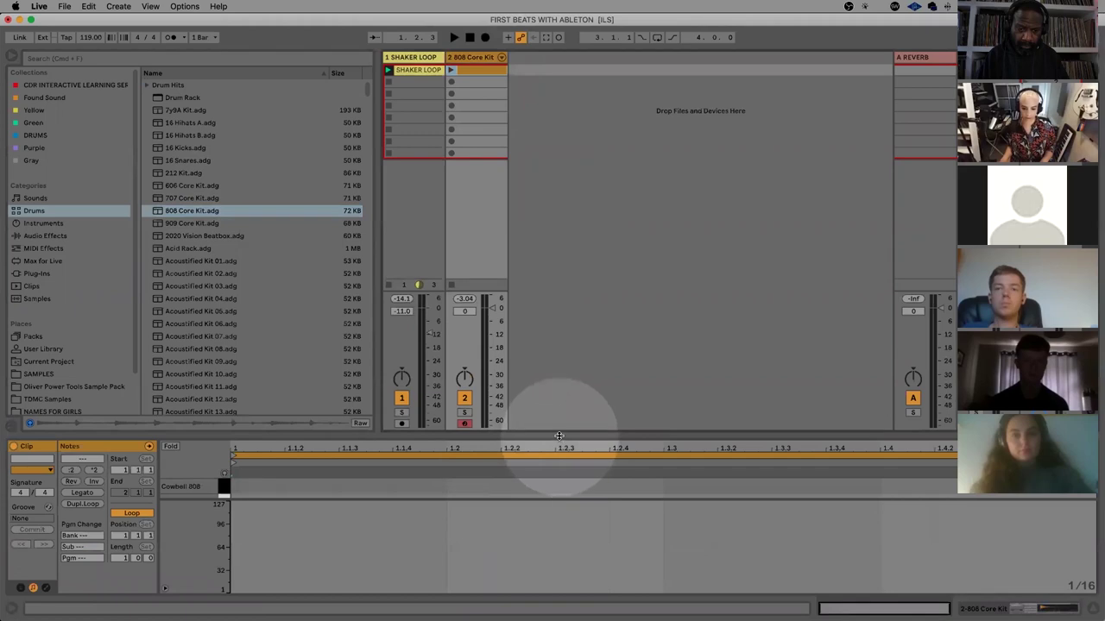
drag(562, 250, 564, 115)
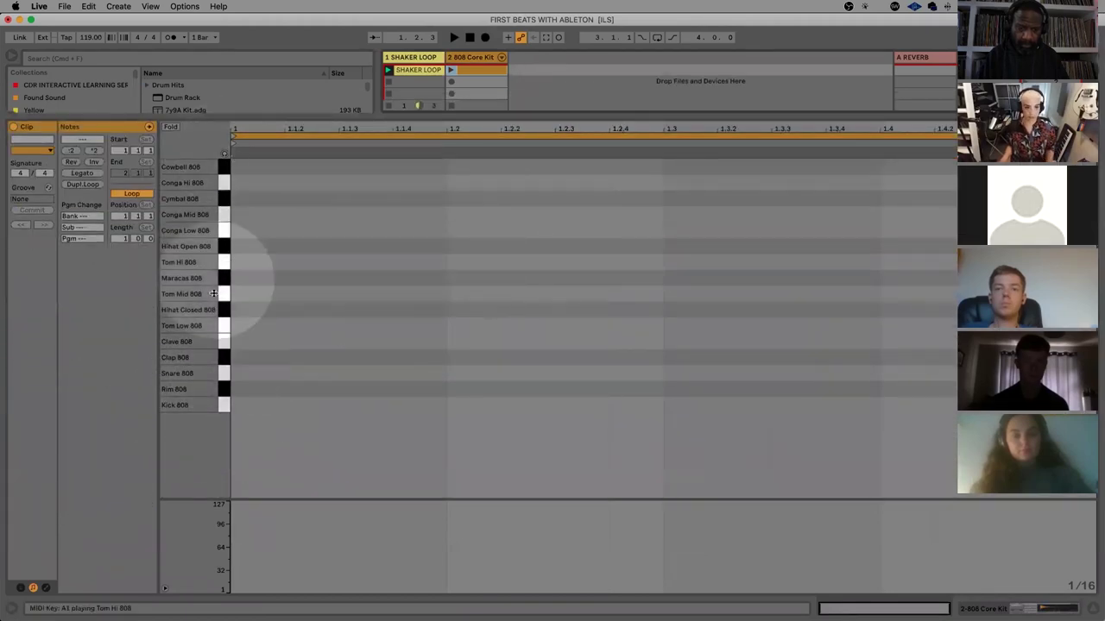
double_click(238, 407)
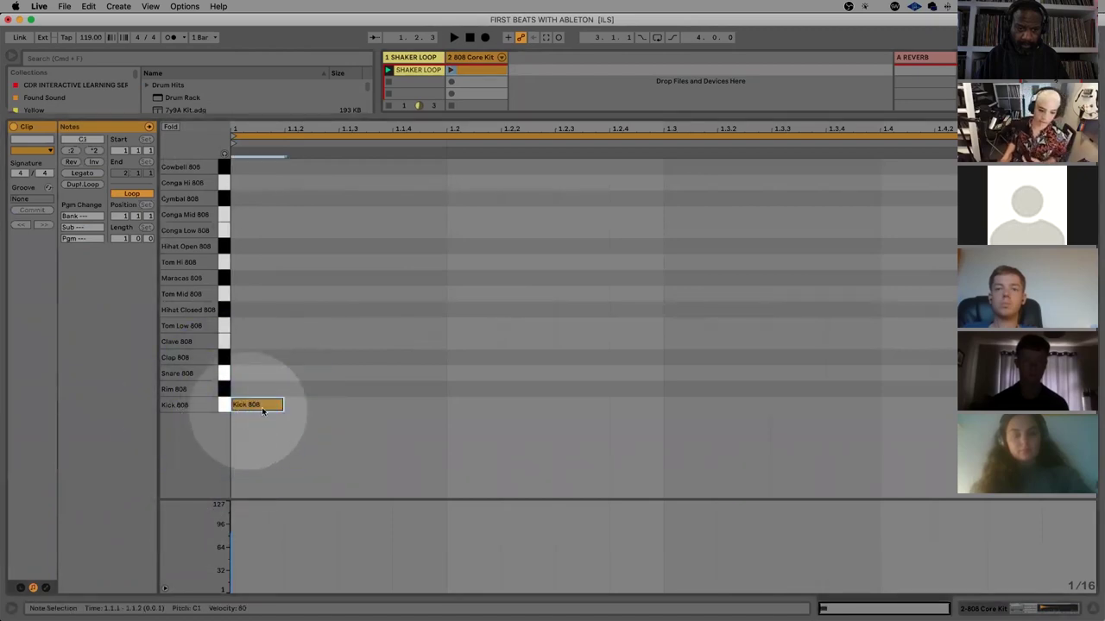
double_click(461, 407)
double_click(690, 402)
double_click(913, 404)
Raise the velocity of all four kick notes together to about 113
mouse_move(917, 451)
mouse_down()
mouse_move(841, 415)
mouse_move(352, 292)
mouse_move(207, 269)
mouse_up()
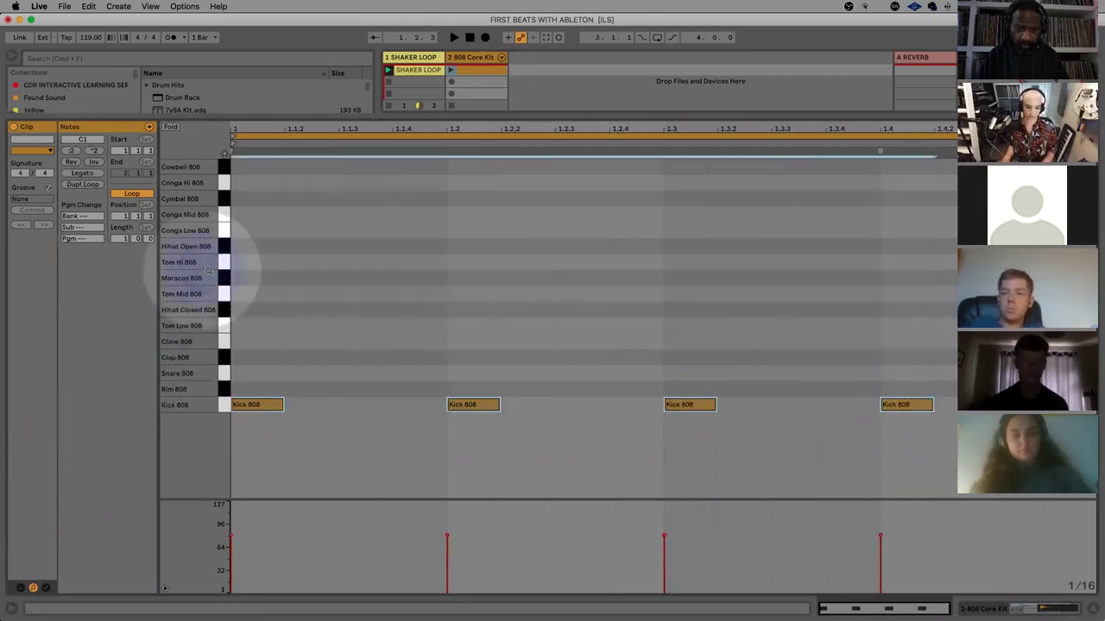
click(446, 539)
drag(447, 535, 446, 536)
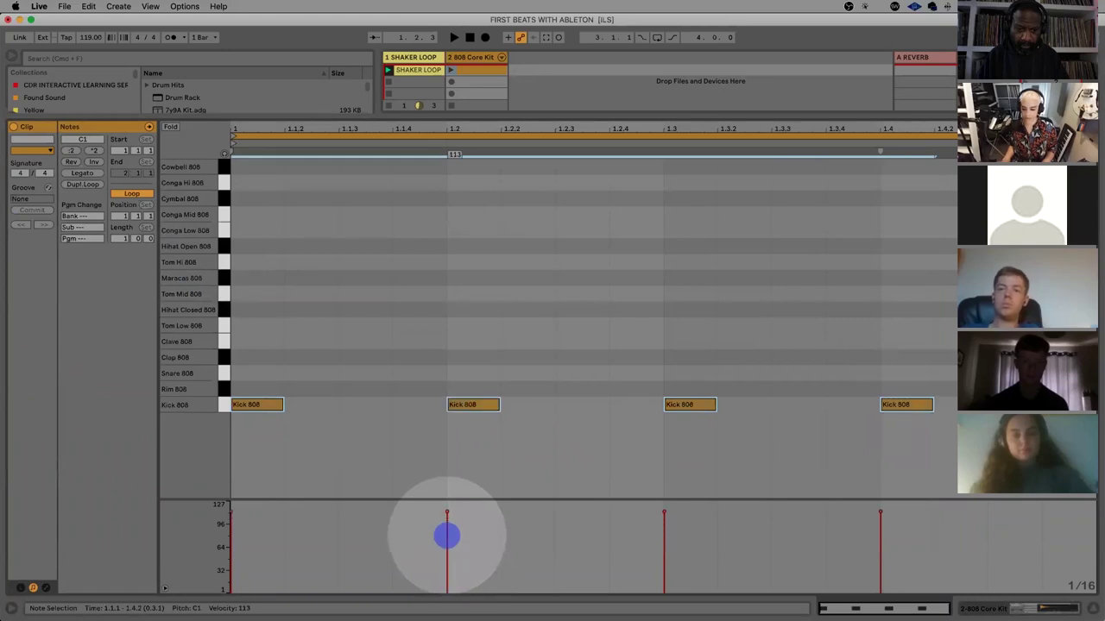
click(419, 336)
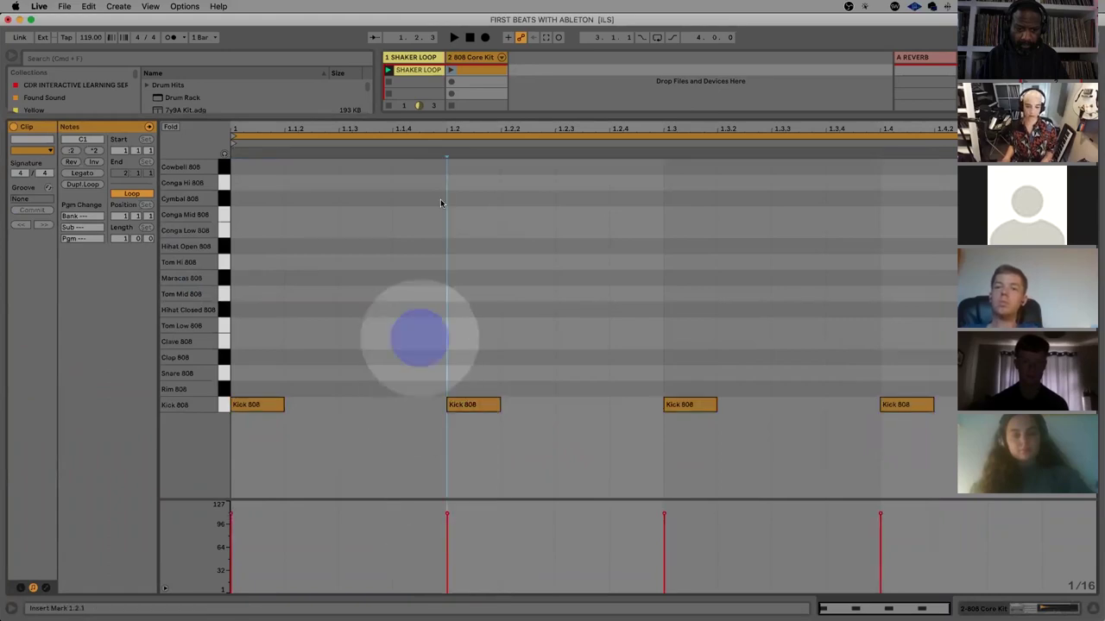
Launch the kick clip together with the shaker loop to check their levels in the mixer, and stop playback
click(452, 72)
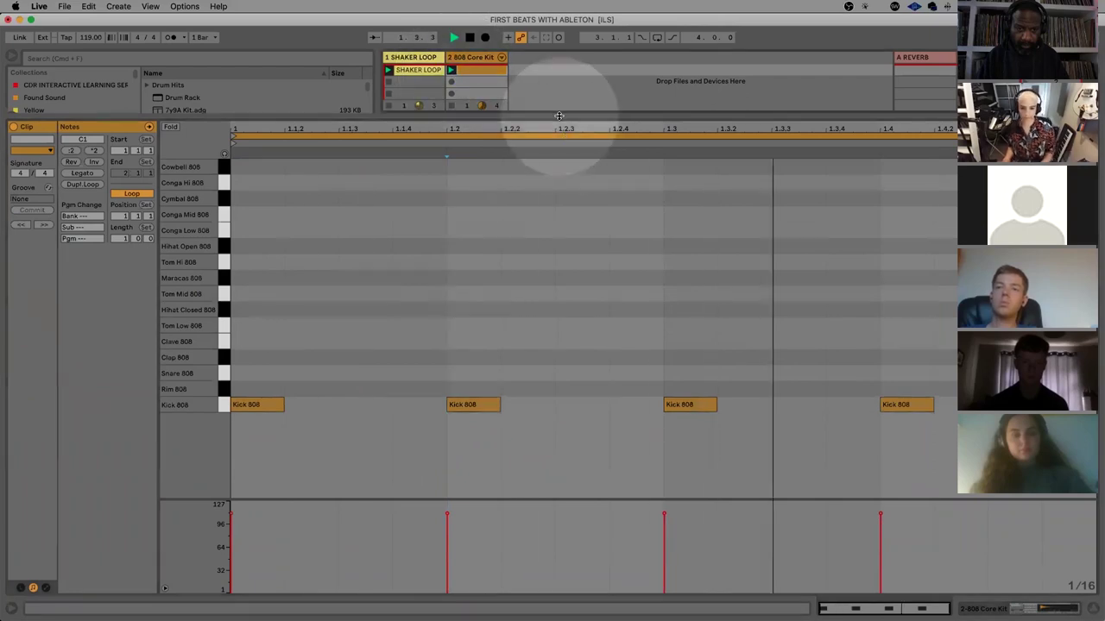
drag(557, 125, 544, 169)
drag(535, 218, 518, 289)
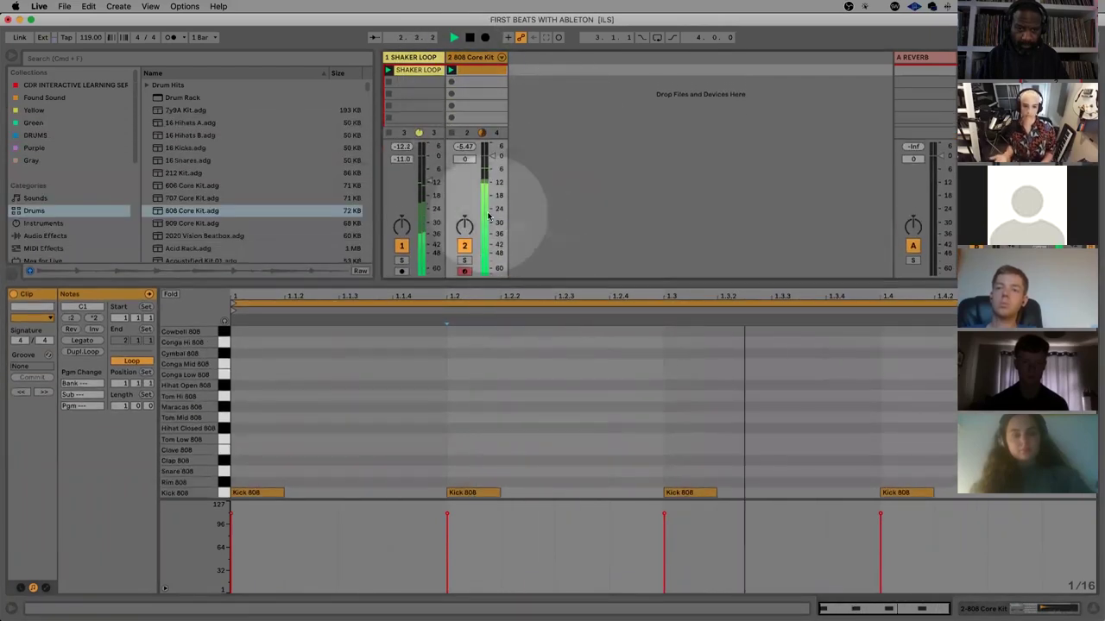
key(space)
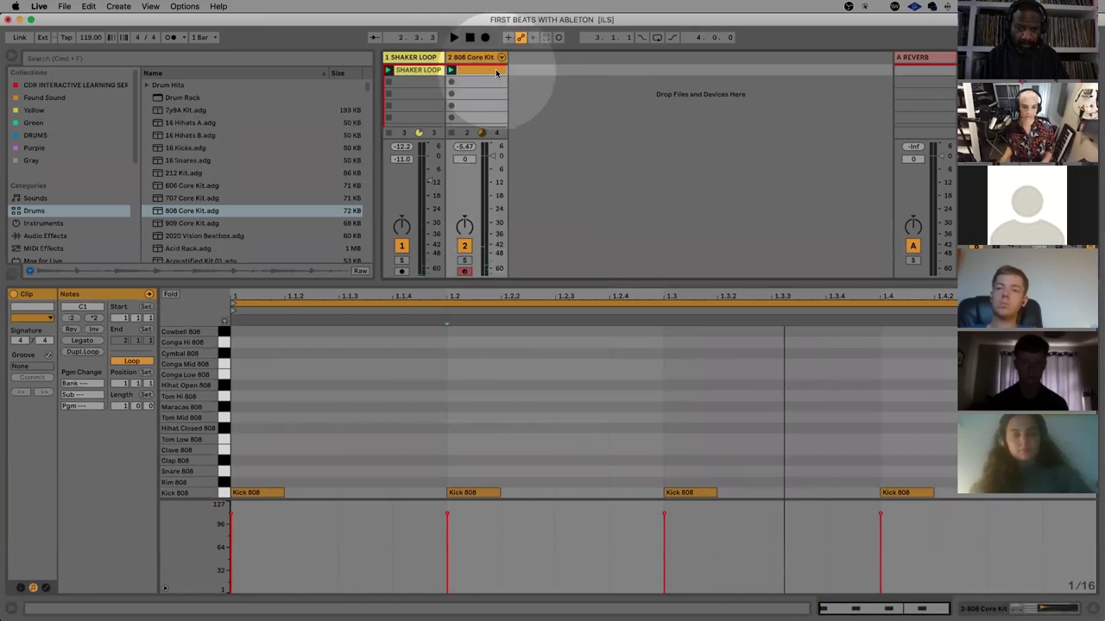
Lower the shaker track's volume to -21.0 dB, listen to it with the kick pattern while showing the drum rack, and stop playback
drag(429, 182, 429, 189)
key(space)
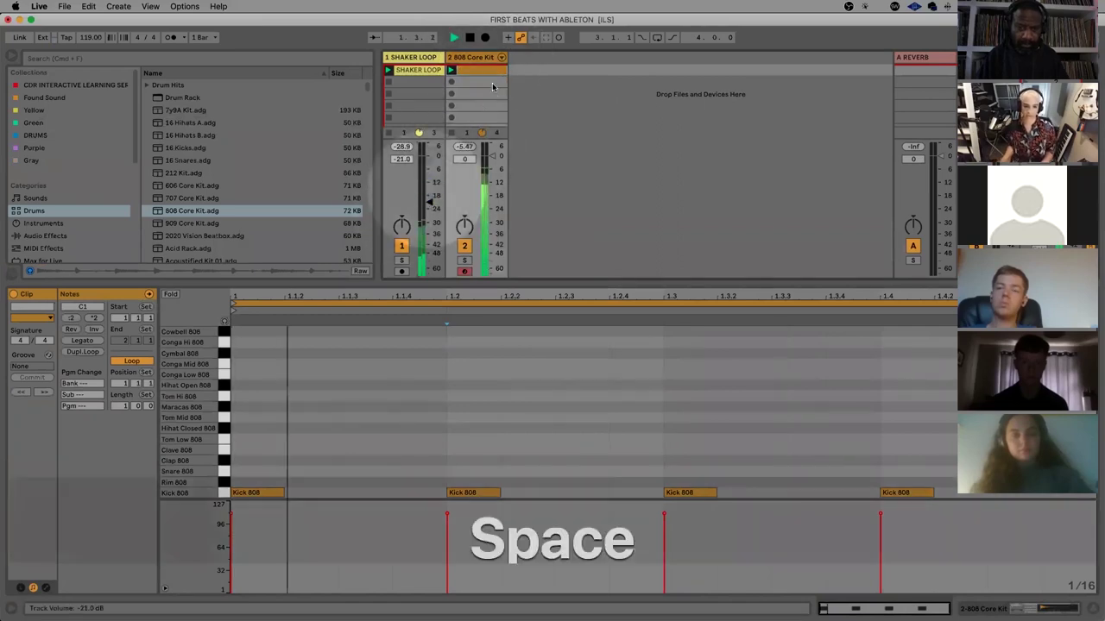
click(481, 73)
key(shift+Tab)
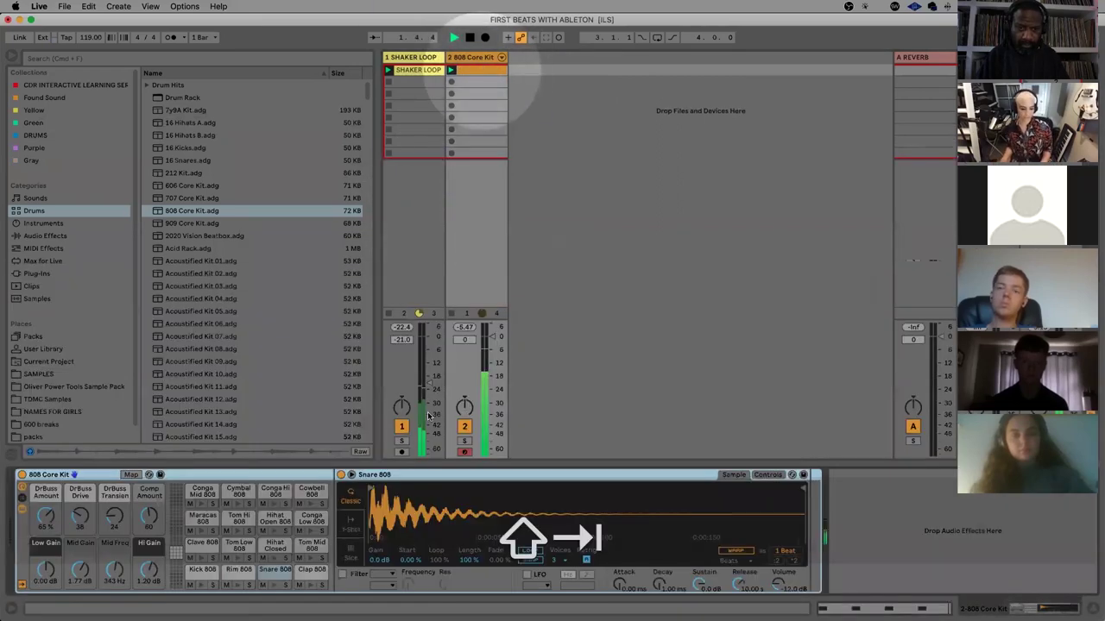
key(space)
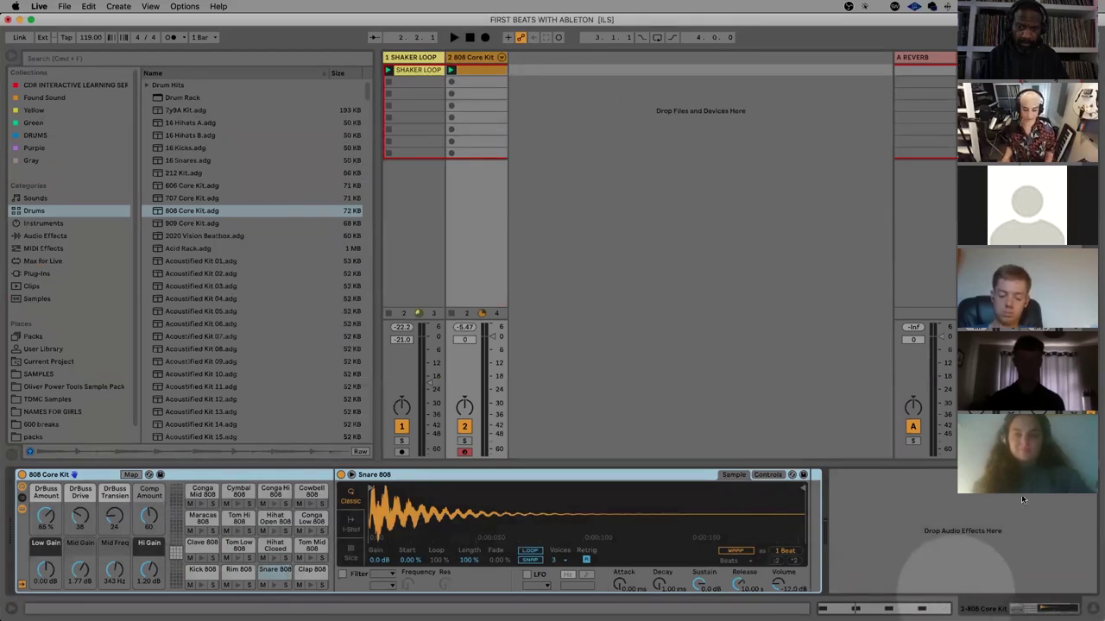
Compare the 808 clip's note editor with its drum rack device view, and audition the rack's Kick 808 pad
key(shift+Tab)
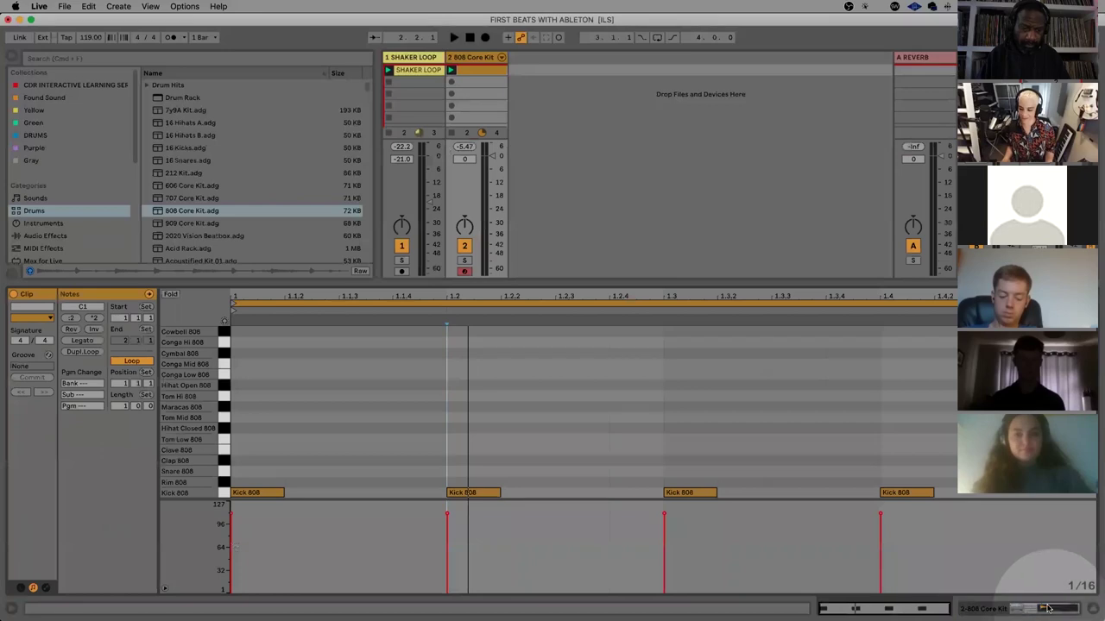
key(shift+Tab)
key(shift+Tab)
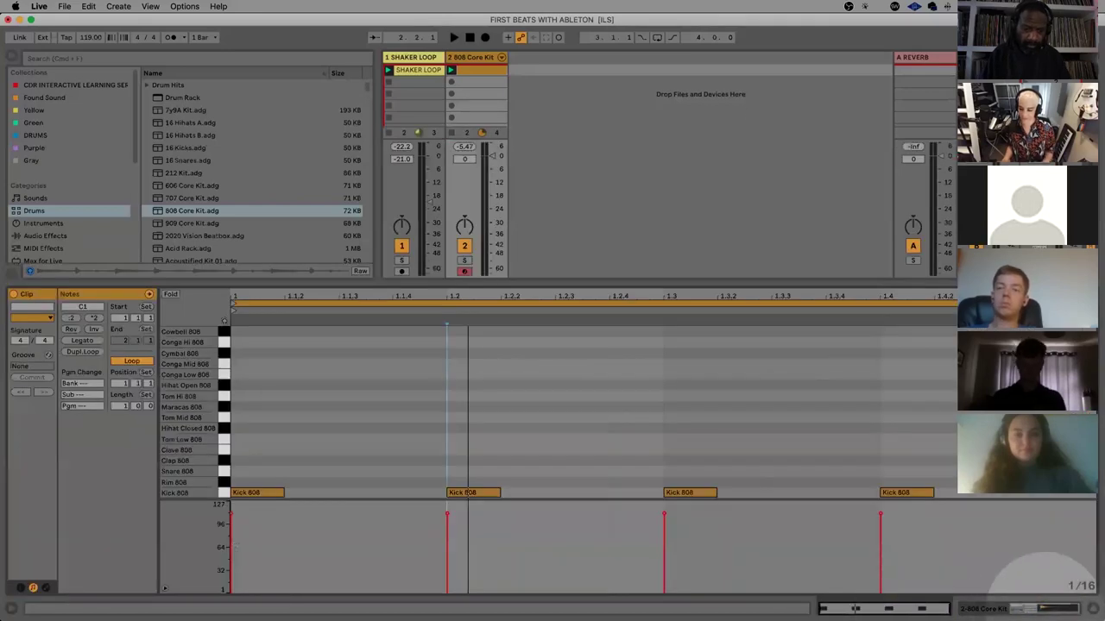
key(shift+Tab)
key(shift+Tab)
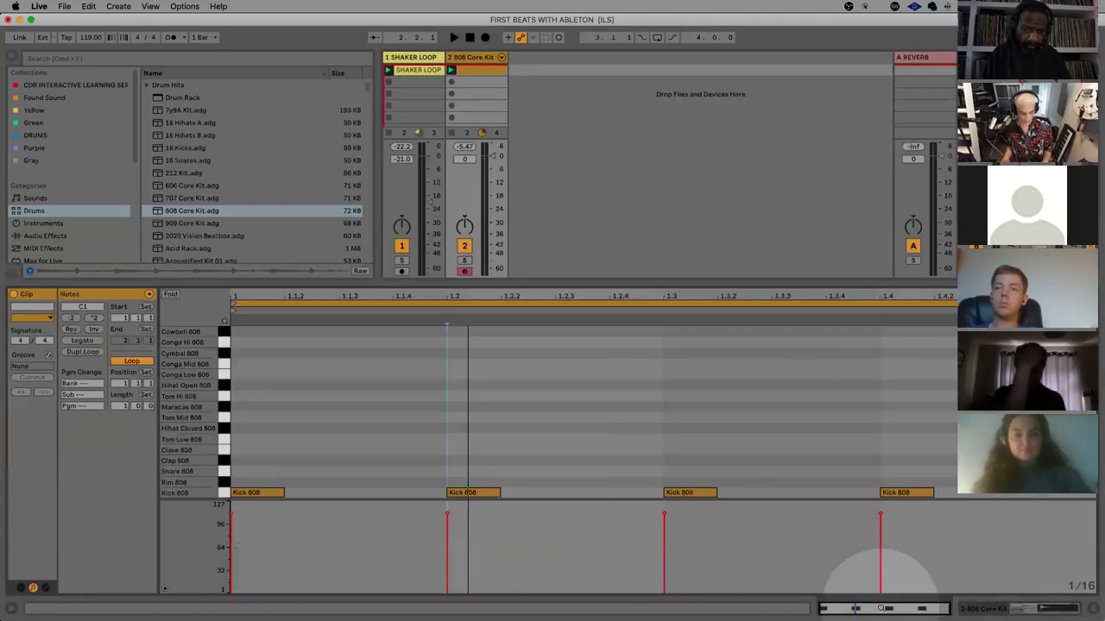
key(shift+Tab)
key(shift+Tab)
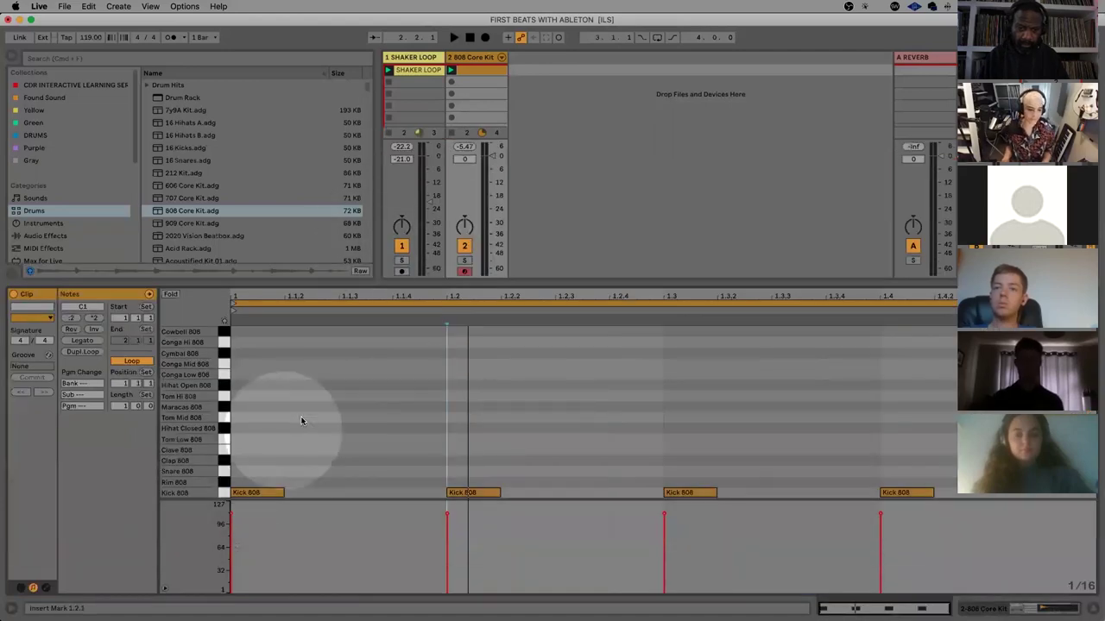
key(shift+Tab)
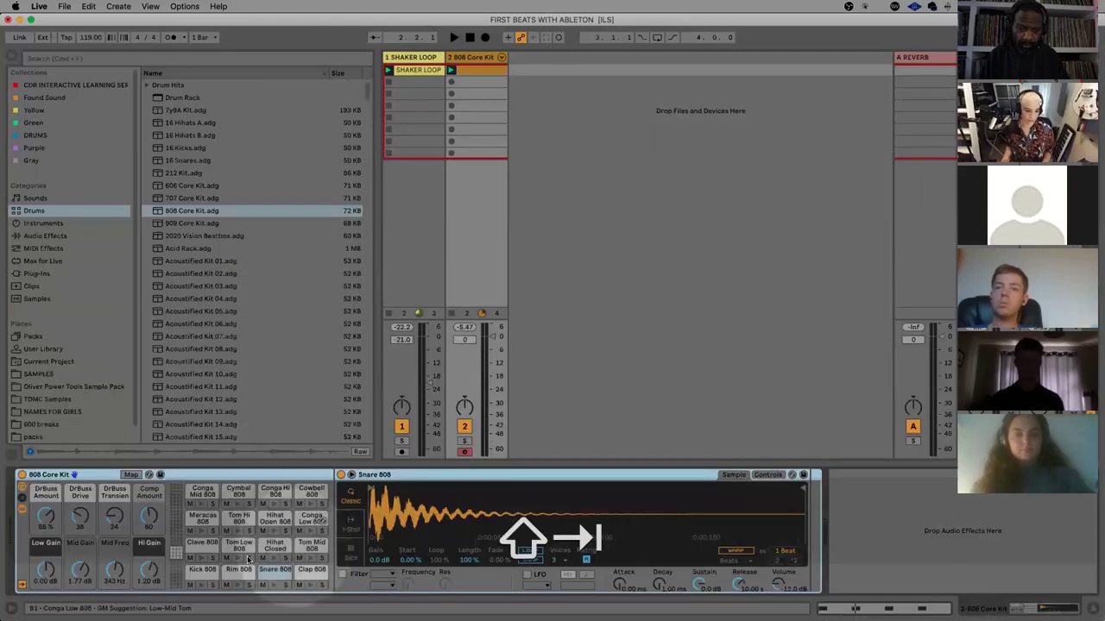
click(202, 575)
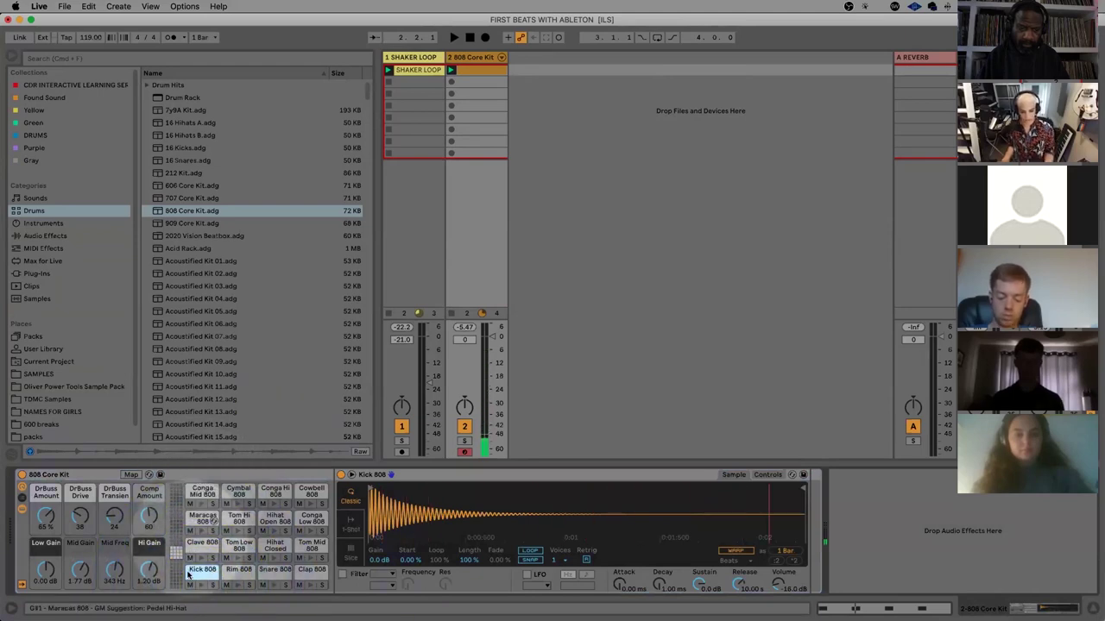
Audition the Rim, Snare, Clap, Tom Mid and Hihat Closed pads in the drum rack, ending on the Kick 808 pad
click(241, 573)
click(274, 573)
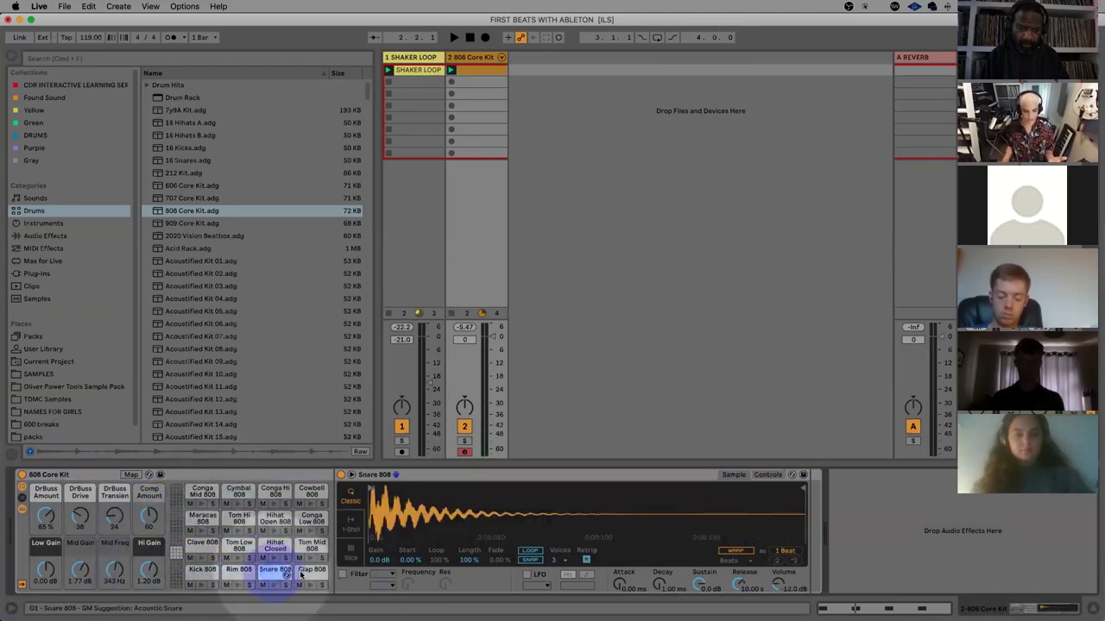
click(310, 573)
click(307, 549)
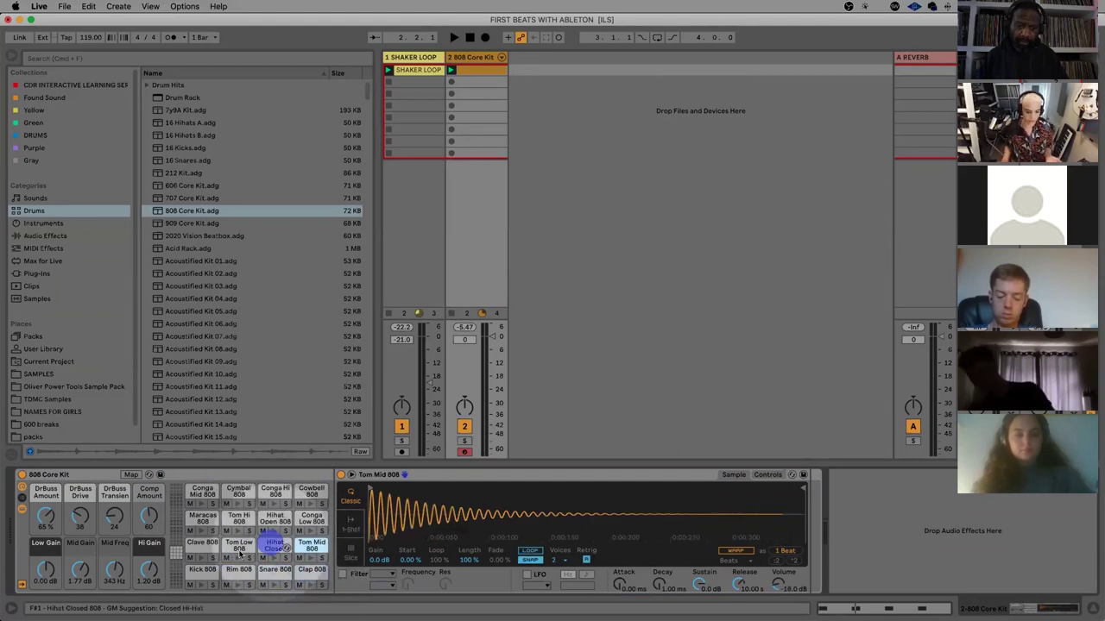
click(275, 546)
click(202, 573)
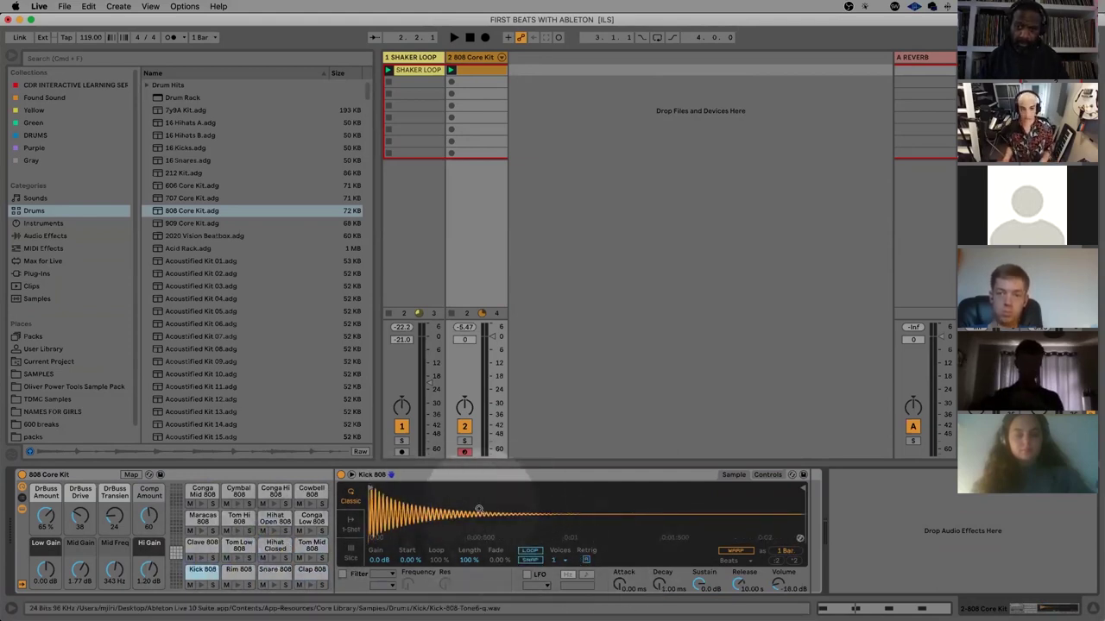
Shorten the Kick 808 with its envelope during playback, setting sustain to -11 dB, release to 347 ms and a short decay
key(space)
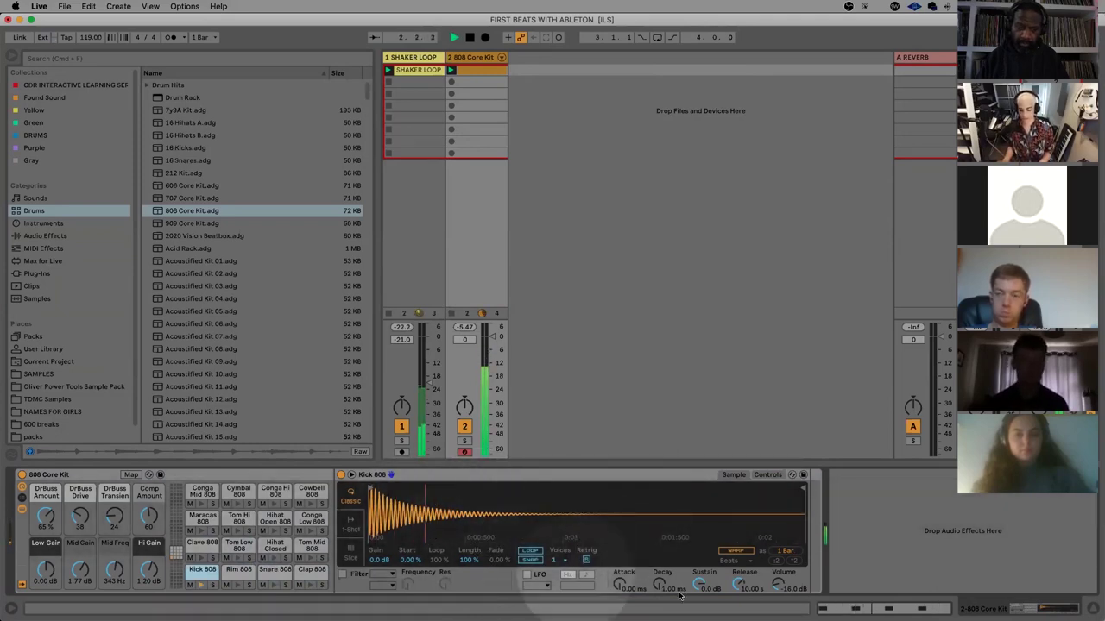
key(space)
drag(699, 582, 738, 579)
key(space)
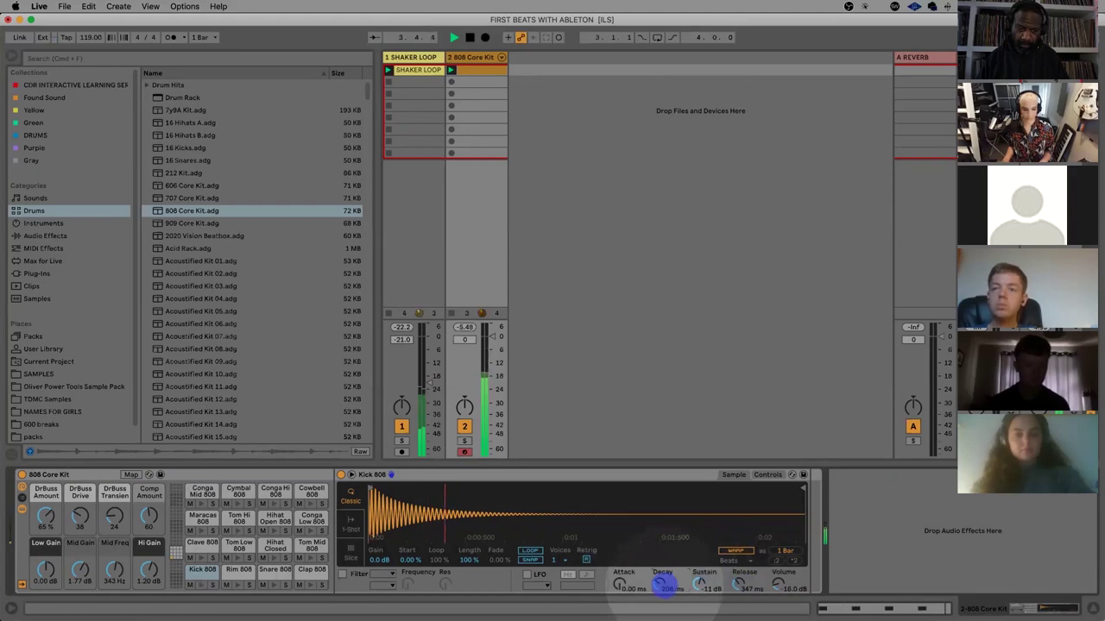
drag(665, 588, 665, 588)
key(space)
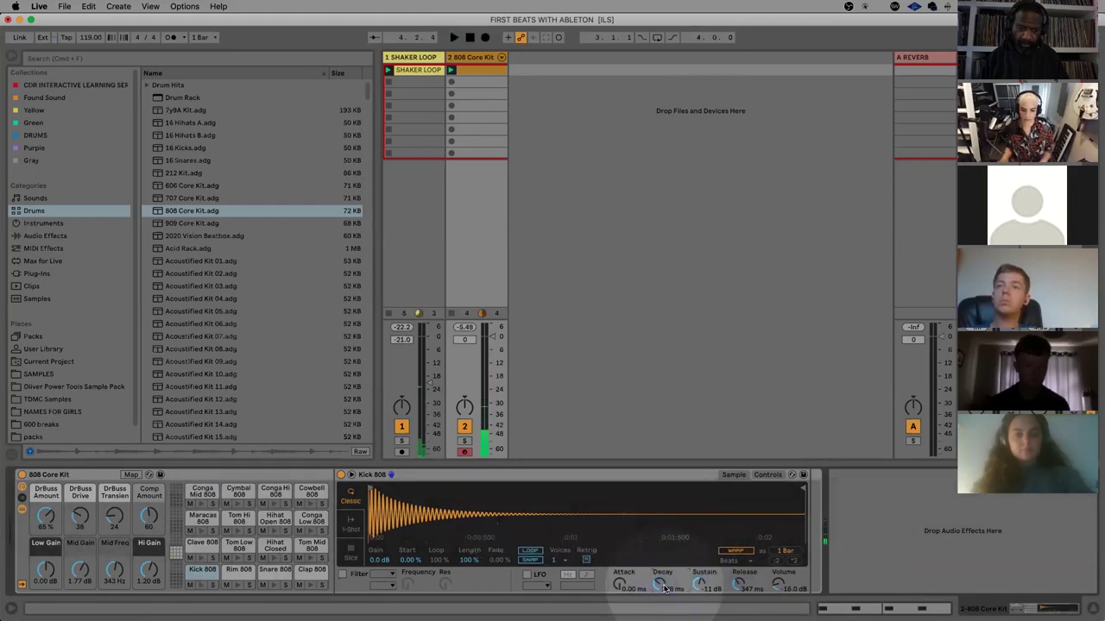
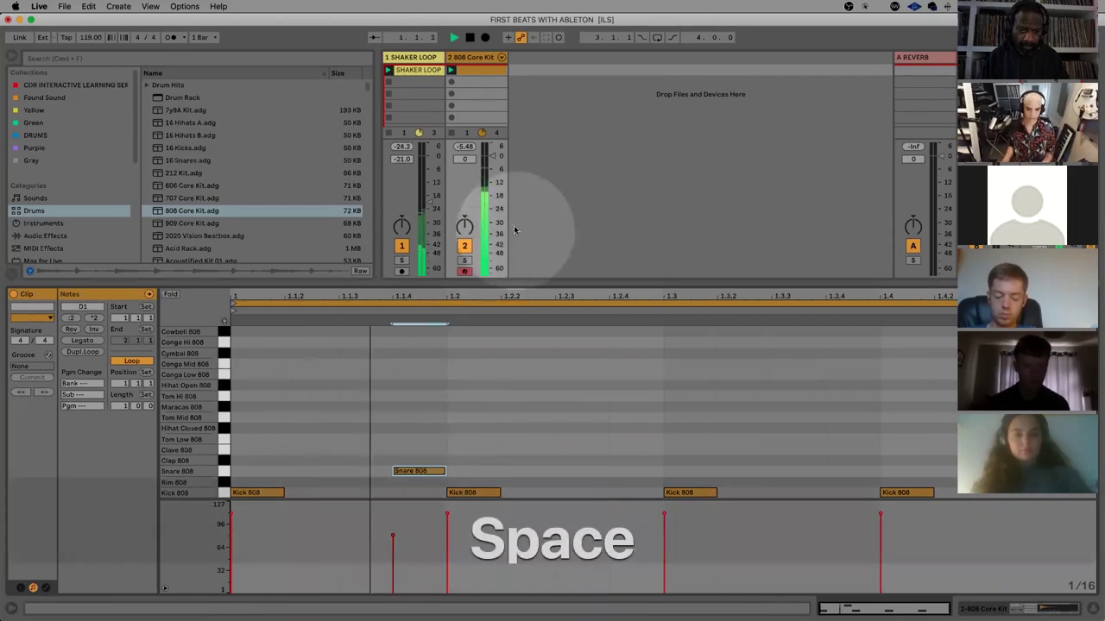
Lower the shaker track's volume to -26.2 dB and play it with the drum pattern
click(589, 473)
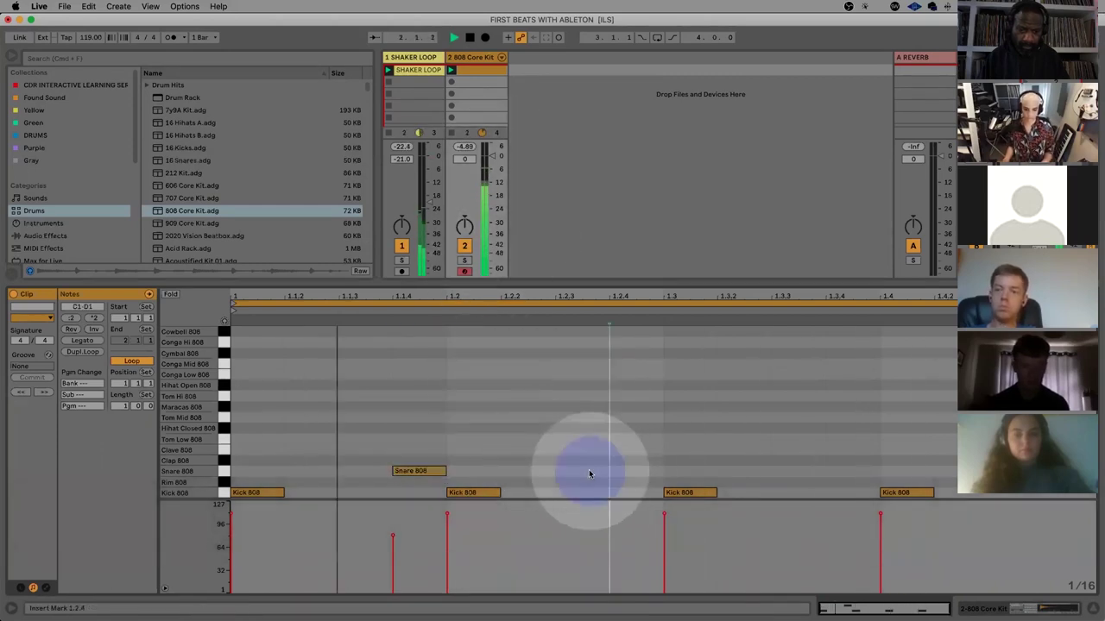
key(space)
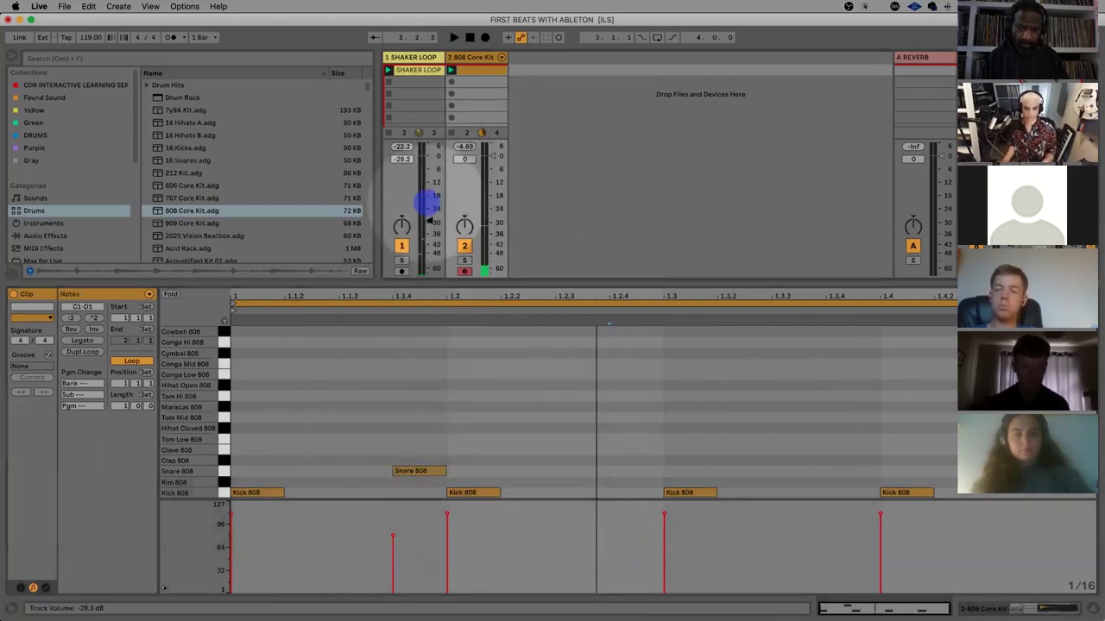
key(space)
Add Snare 808 notes at 1.2.3 and 1.3.4 during playback, and stop playback
click(581, 471)
double_click(581, 472)
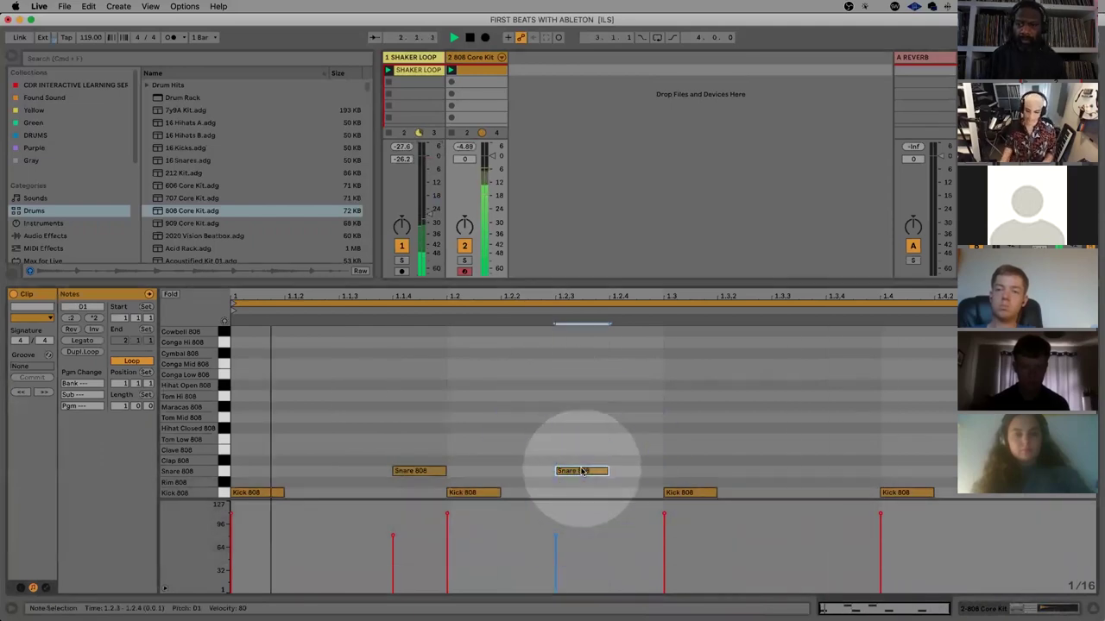
double_click(864, 473)
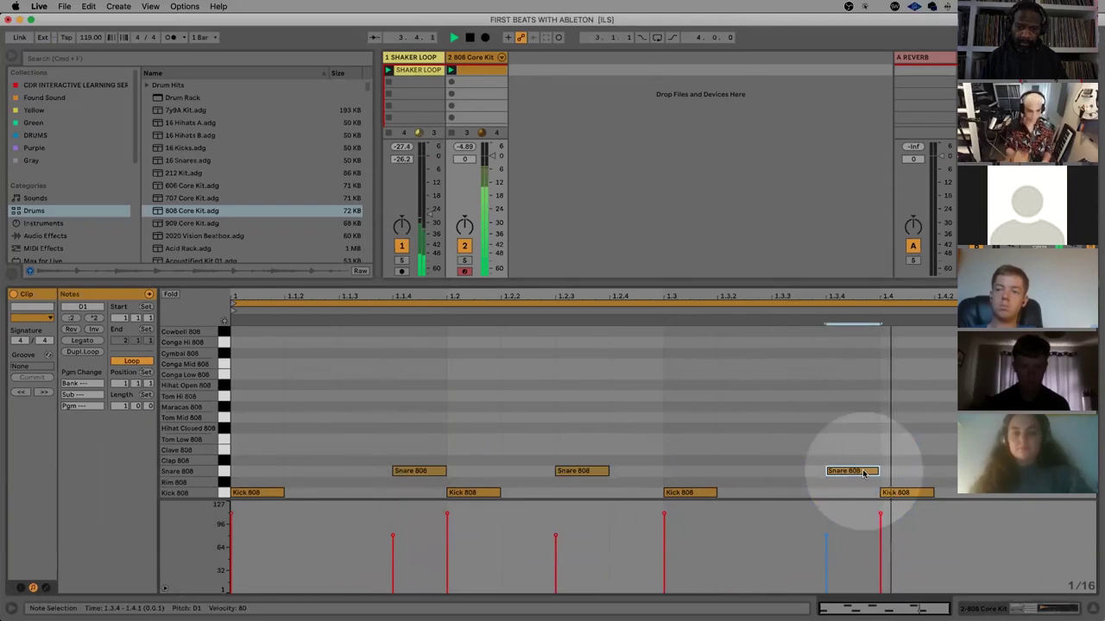
click(286, 470)
key(space)
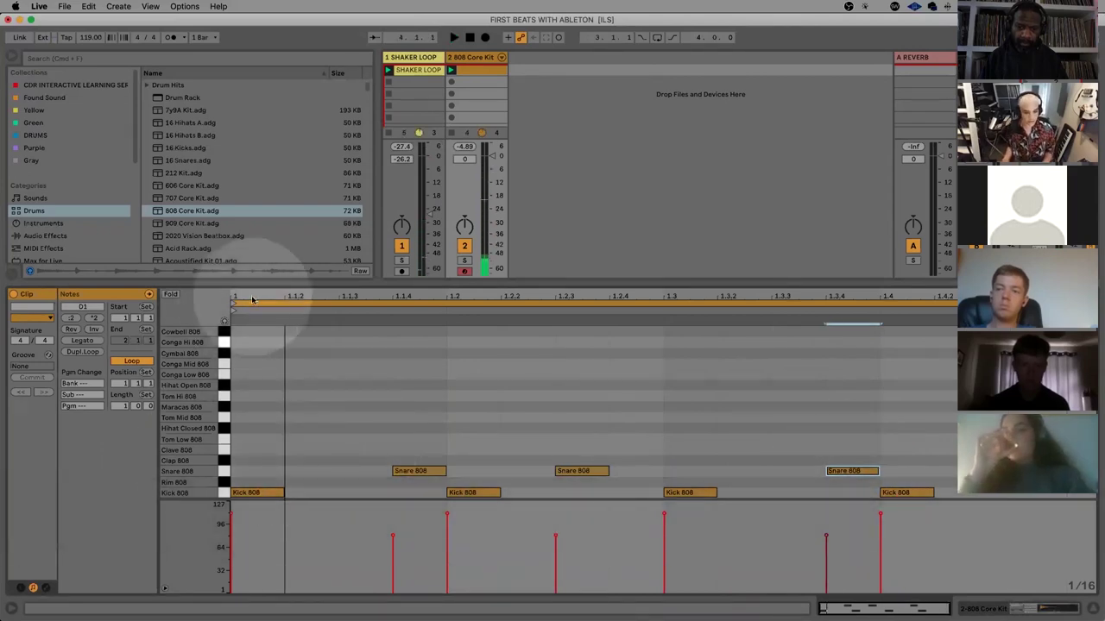
Turn on note preview in the 808 clip and audition its drum sounds, ending on Clap 808
click(223, 321)
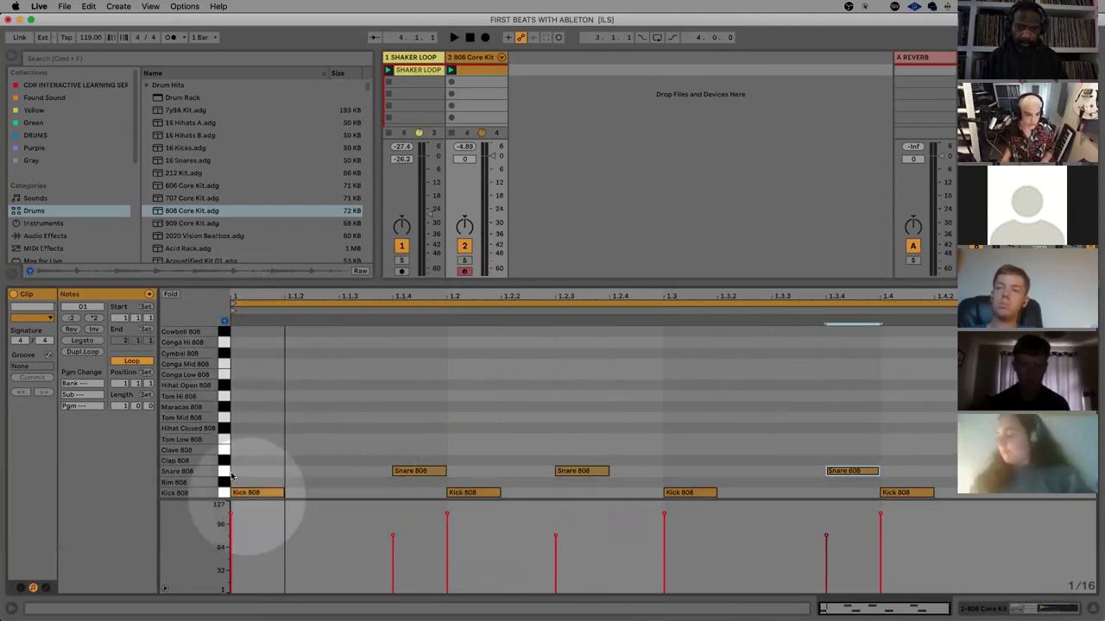
drag(226, 461, 222, 394)
click(223, 321)
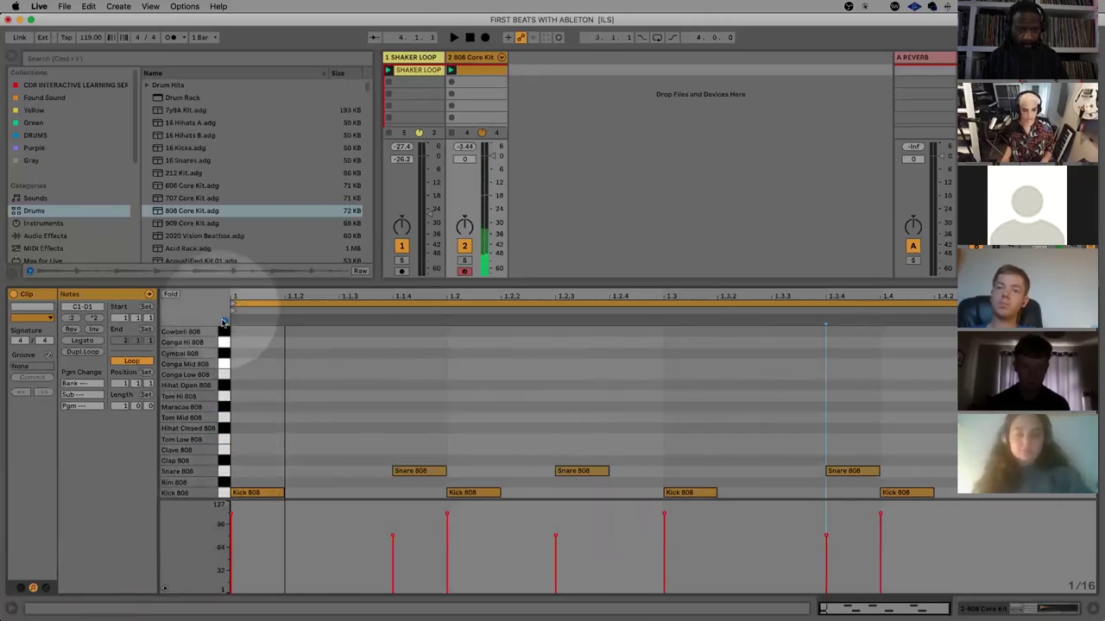
click(222, 459)
click(223, 459)
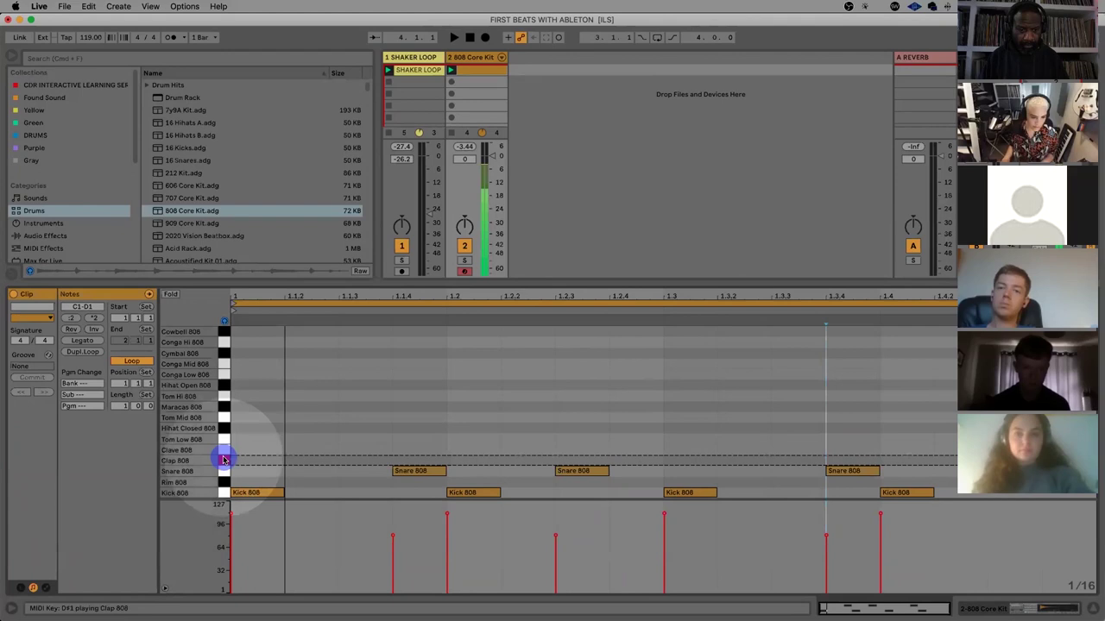
Add Clap 808 notes at 1.2 and 1.4, and listen to the pattern
click(482, 467)
double_click(471, 461)
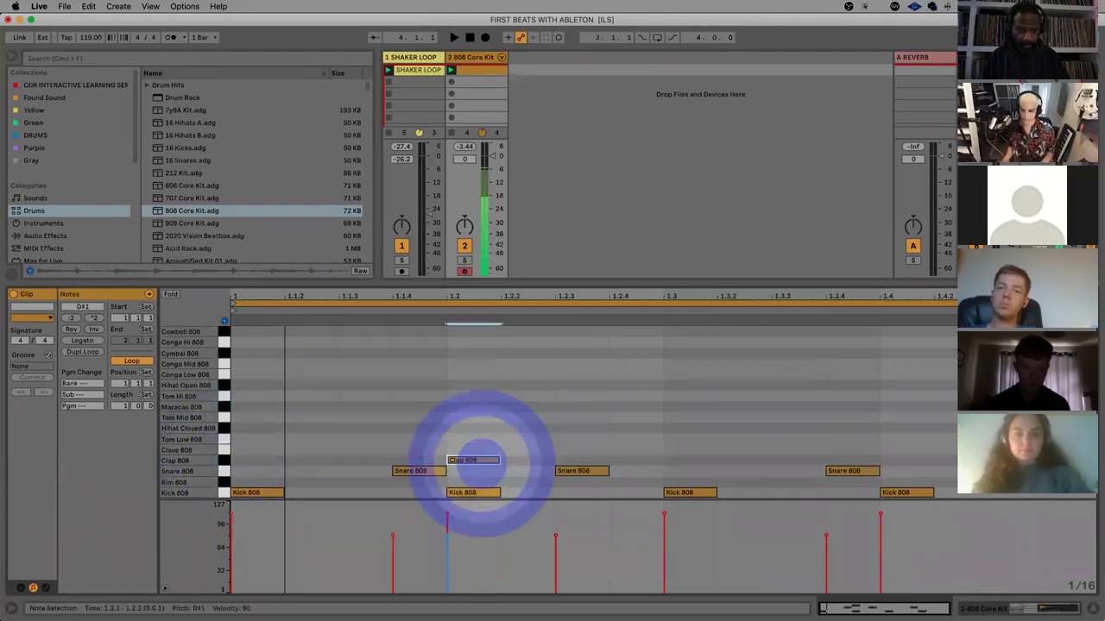
double_click(902, 460)
key(space)
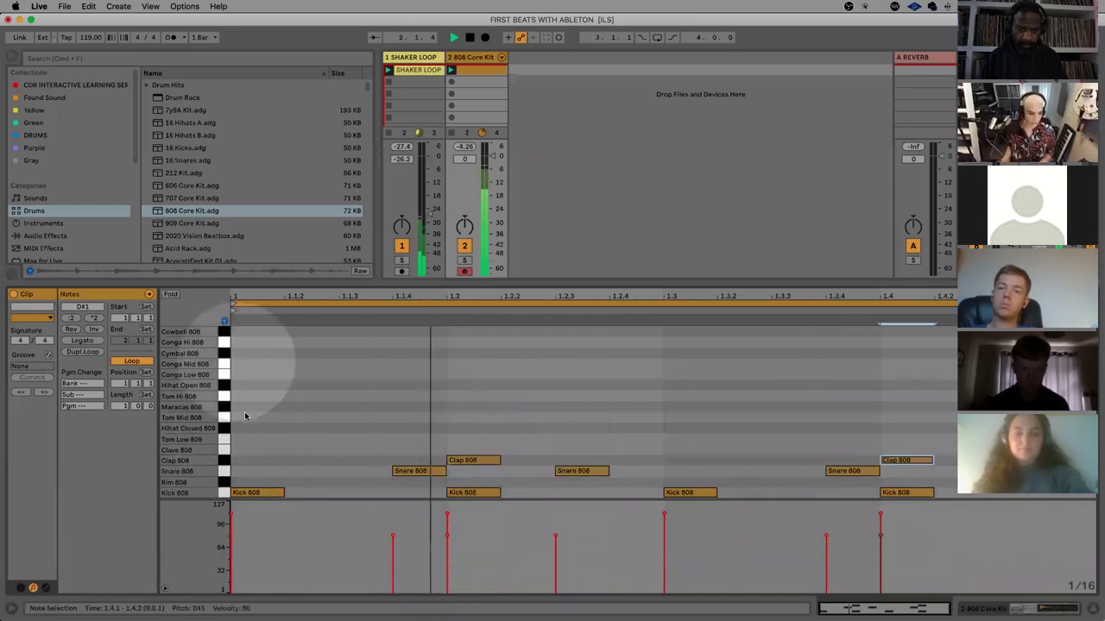
key(space)
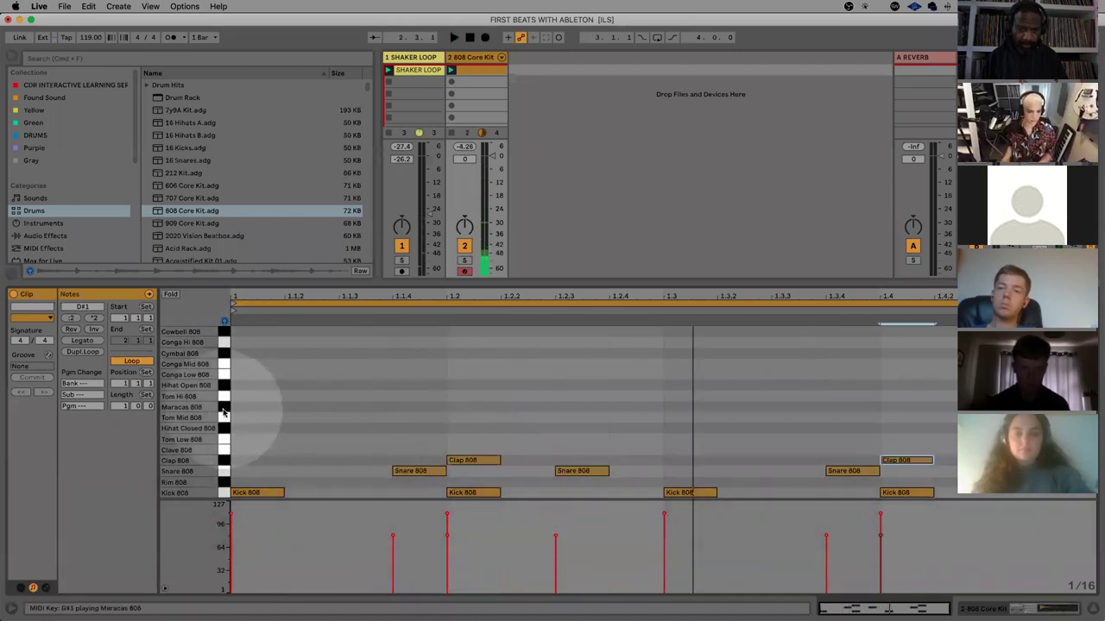
Place a Maracas 808 note at 1.1.3, duplicate its one-beat segment across the remaining three beats, and listen to the pattern
double_click(363, 406)
drag(441, 414, 229, 385)
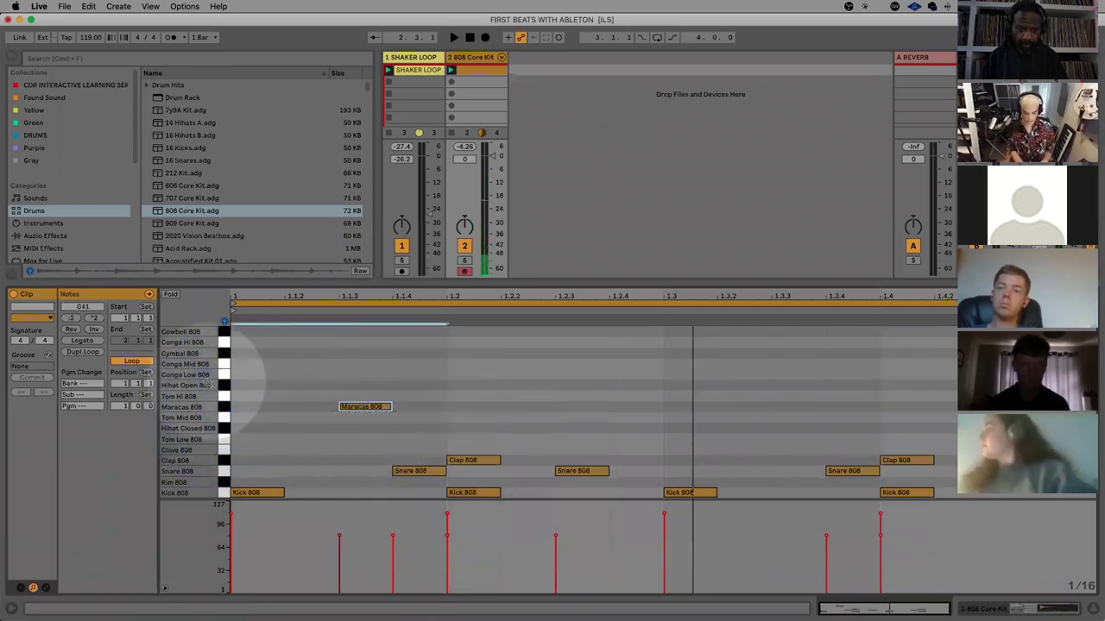
key(super+d)
key(super+d)
key(super+d)
click(416, 417)
key(space)
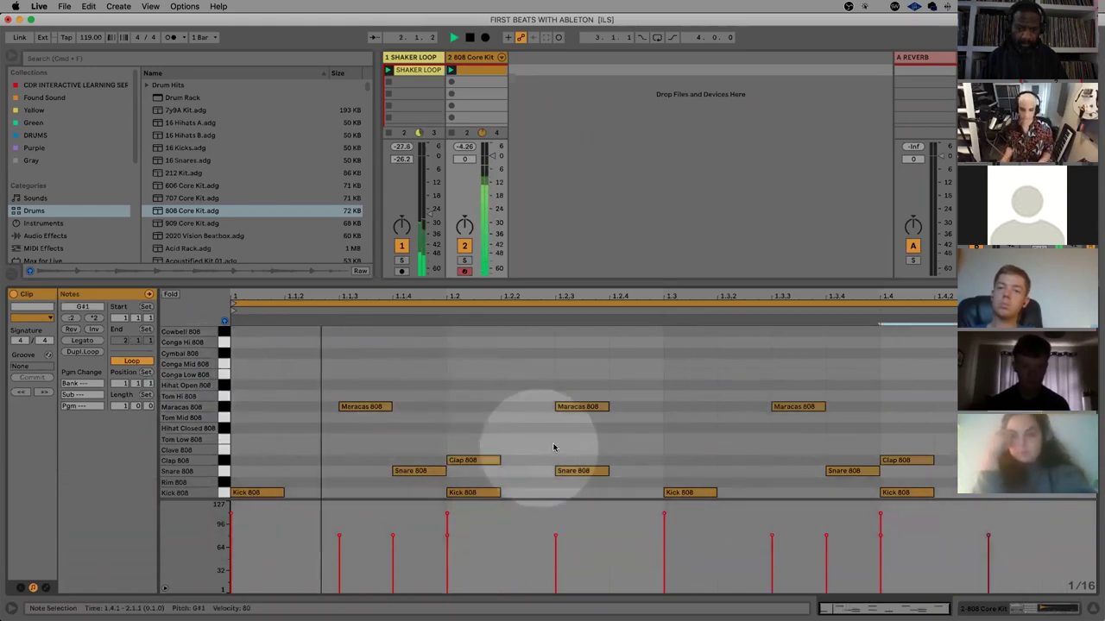
key(space)
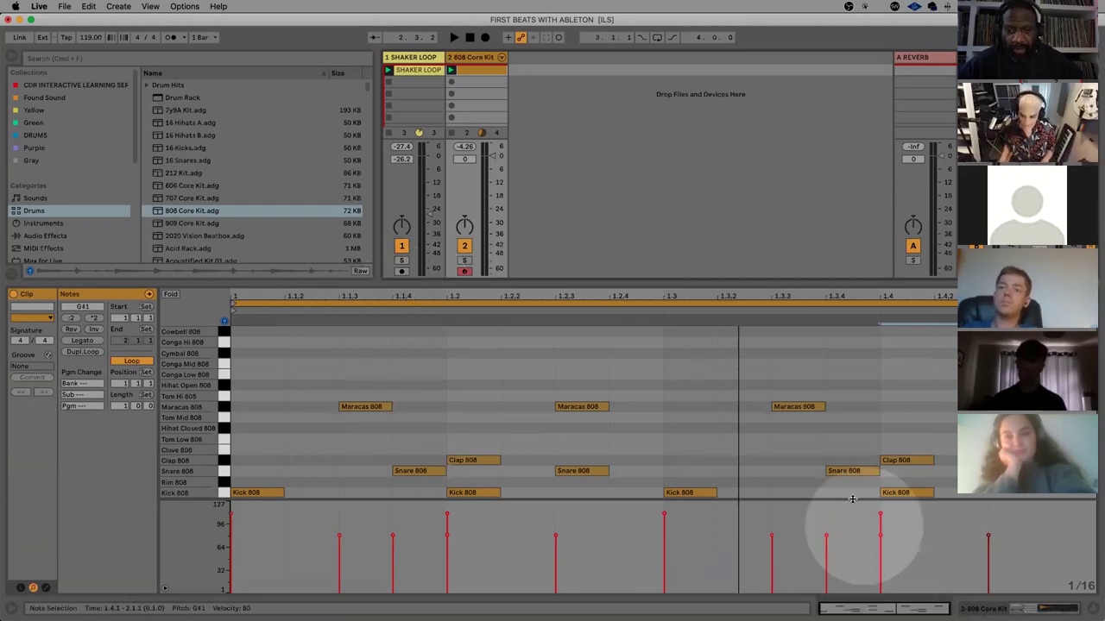
Enlarge the 808 clip's note area, then solo the shaker track and open its loop clip
drag(852, 498, 837, 541)
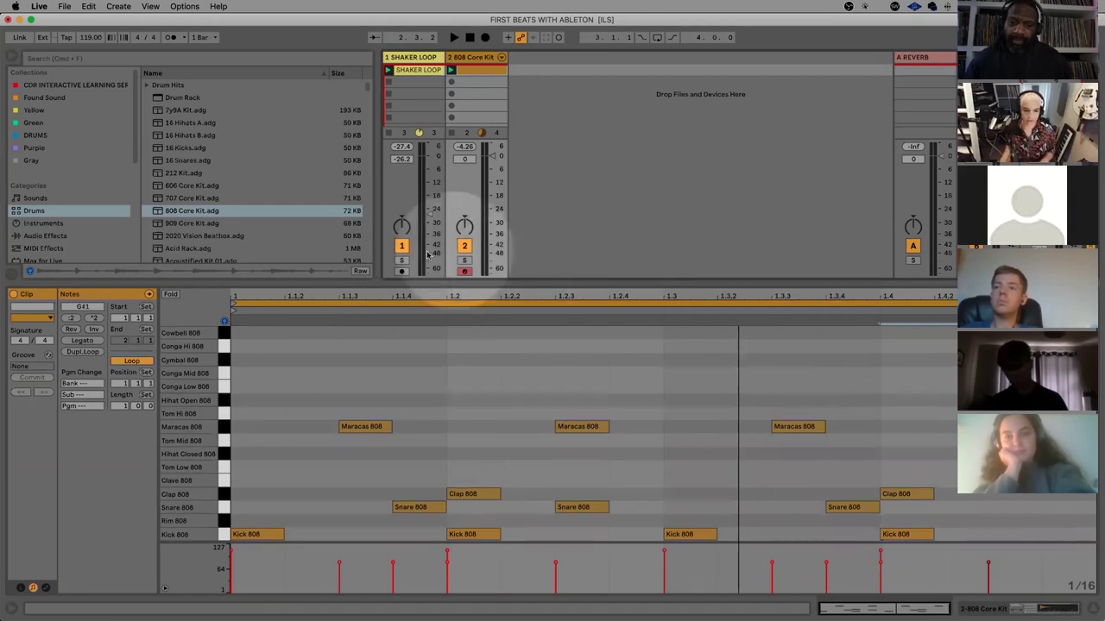
click(402, 260)
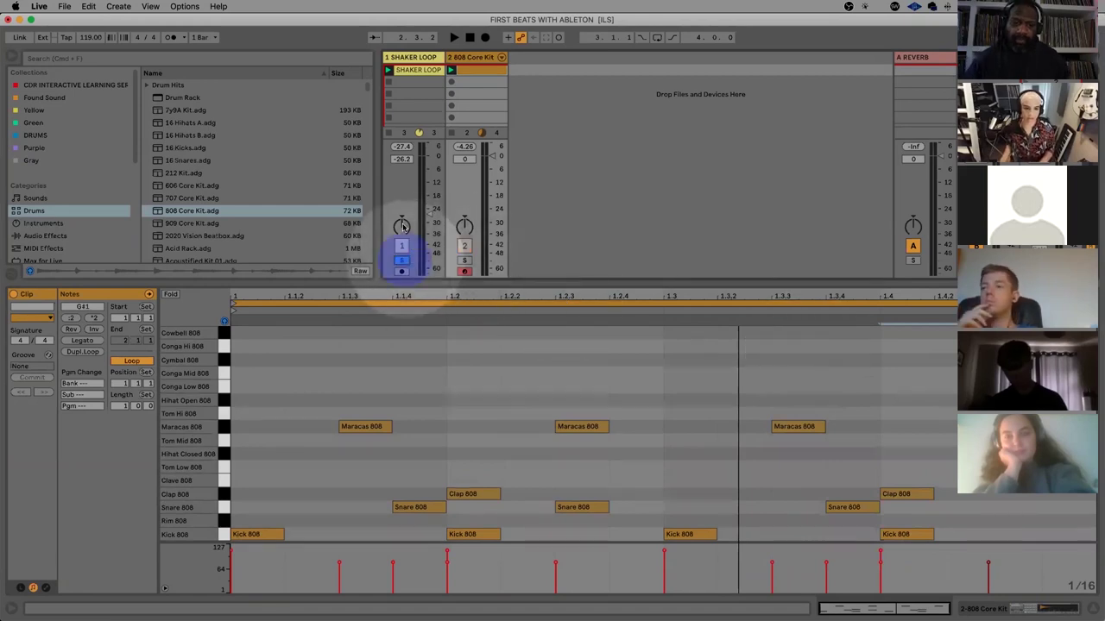
click(421, 69)
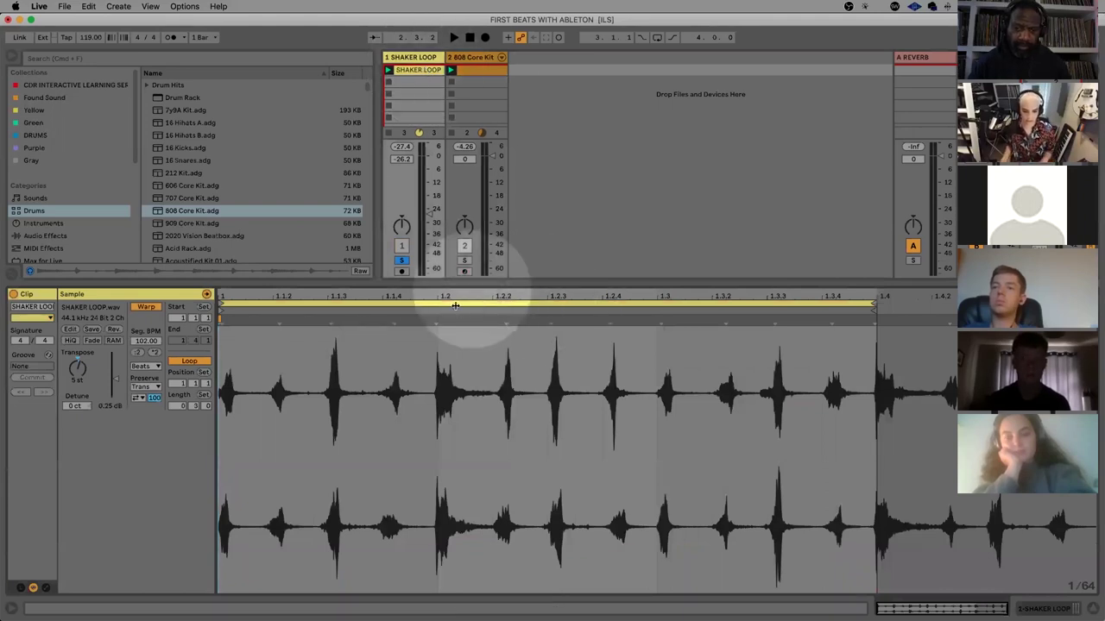
Set the shaker loop's waveform to a fixed 1/16 grid
drag(451, 294, 452, 293)
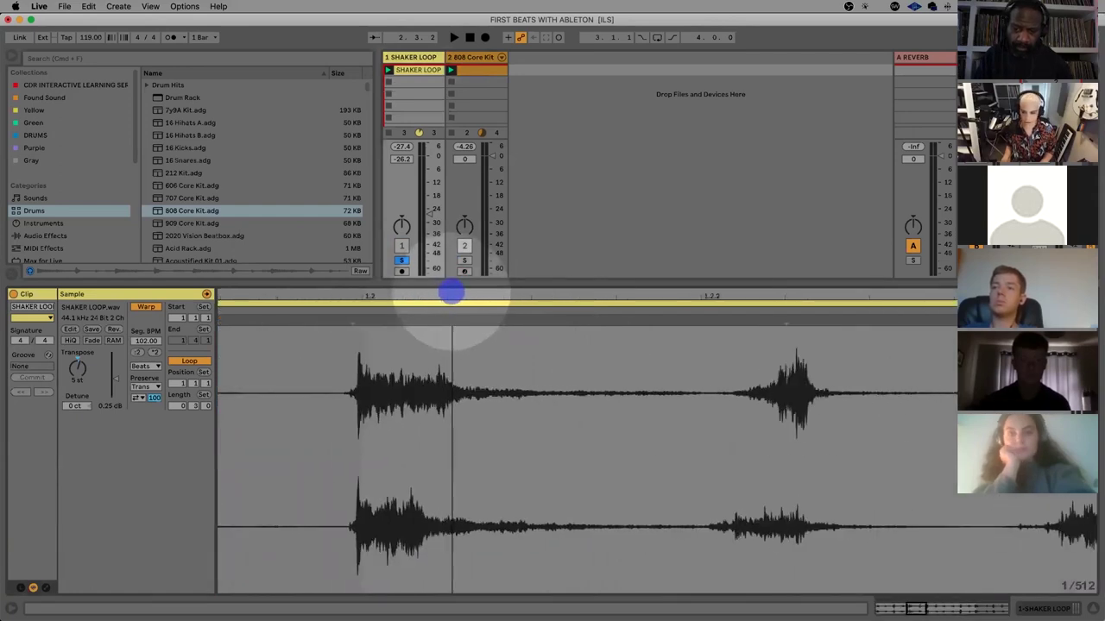
right_click(531, 365)
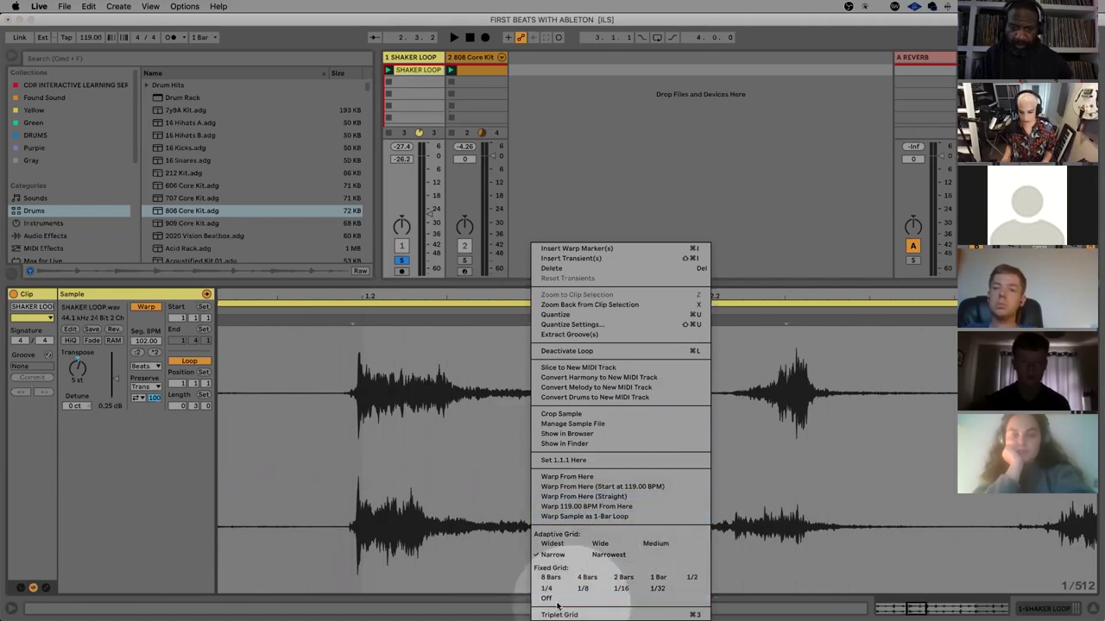
click(622, 589)
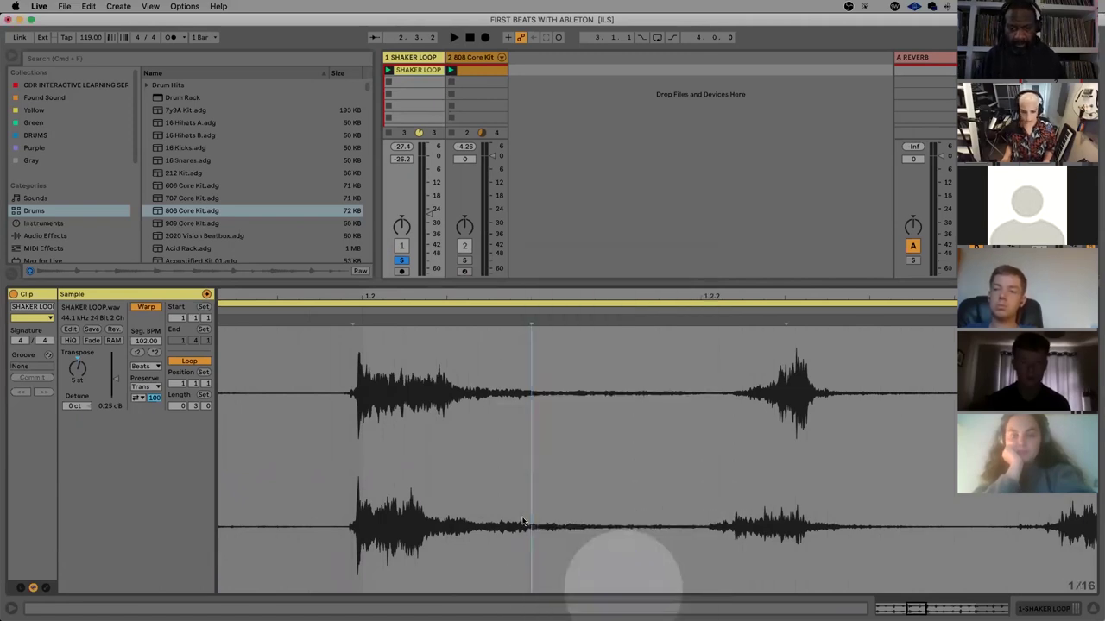
Select the sixteenth from 1.2.2 to 1.2.3 in the shaker waveform and examine how its hits sit against the grid
click(423, 296)
drag(424, 296, 617, 364)
click(513, 341)
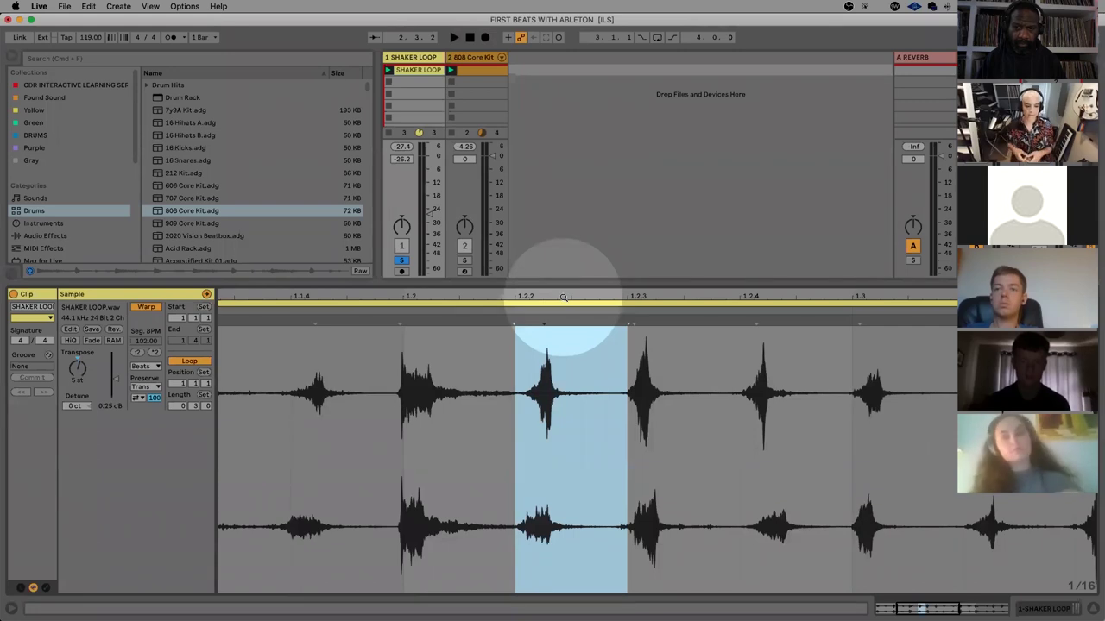
drag(563, 297, 515, 297)
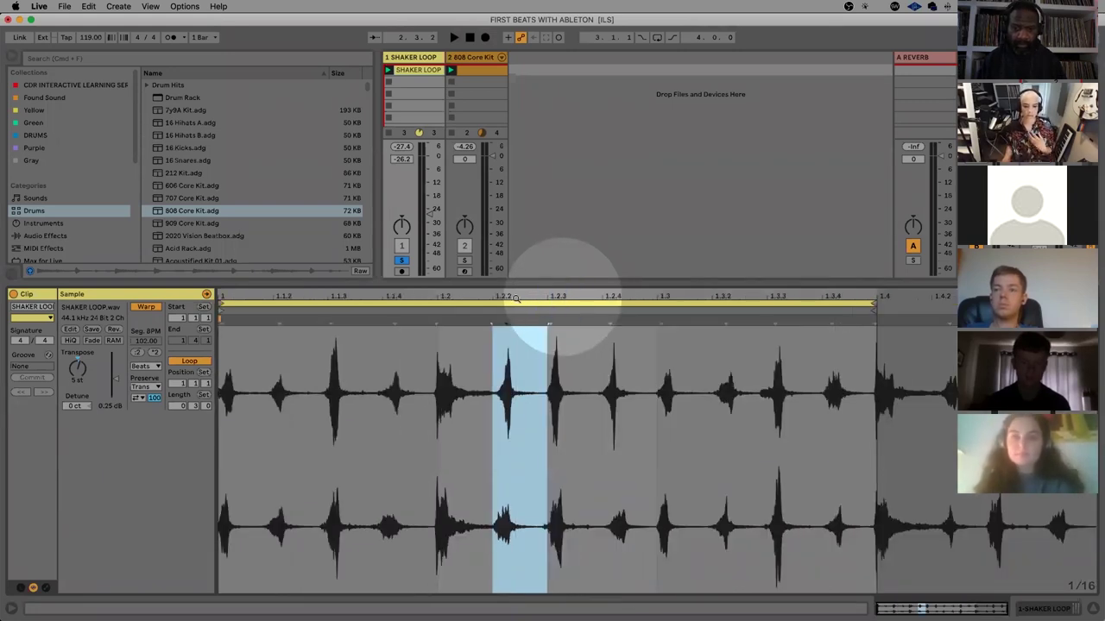
Return to the 808 clip's notes and take the shaker track out of solo
click(466, 69)
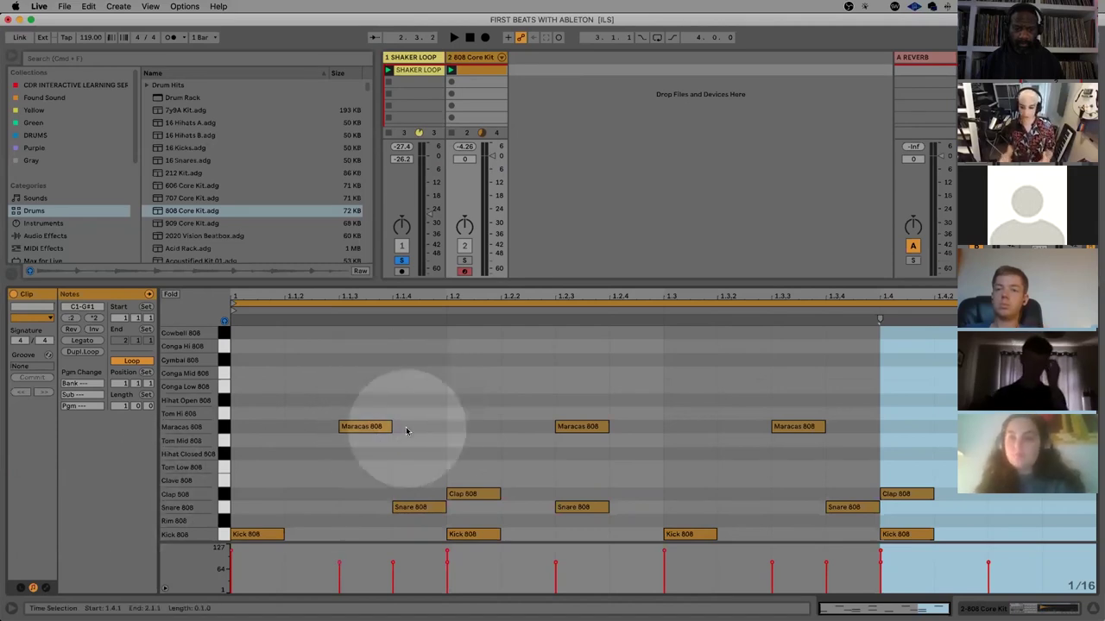
click(400, 261)
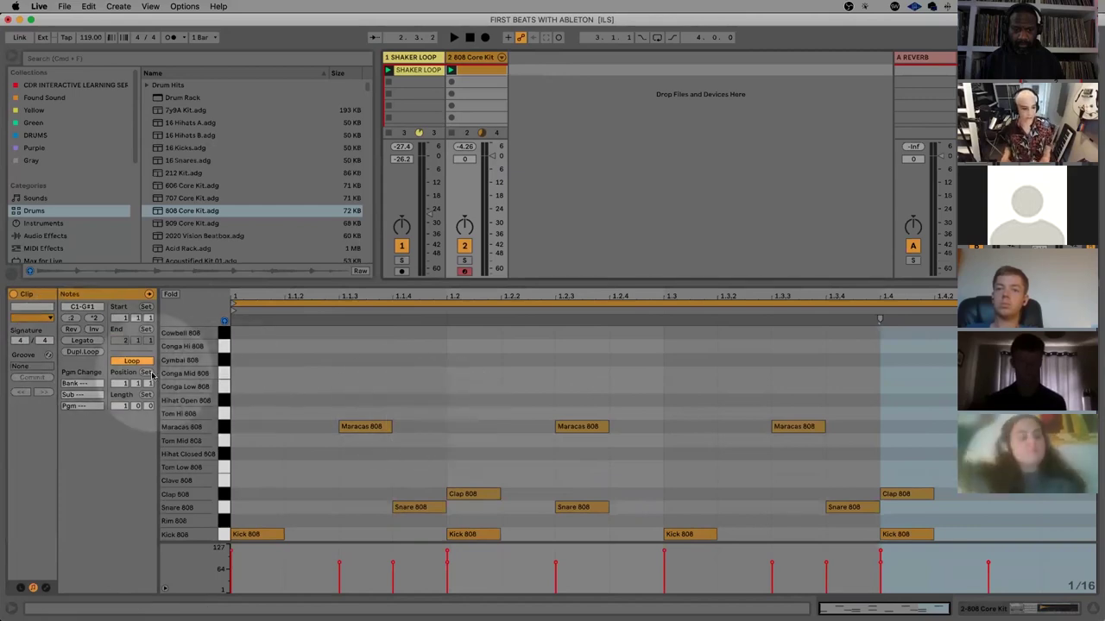
Start hot-swapping the 808 clip's groove and look through the Hip Hop grooves in the Swing and Groove library
click(48, 356)
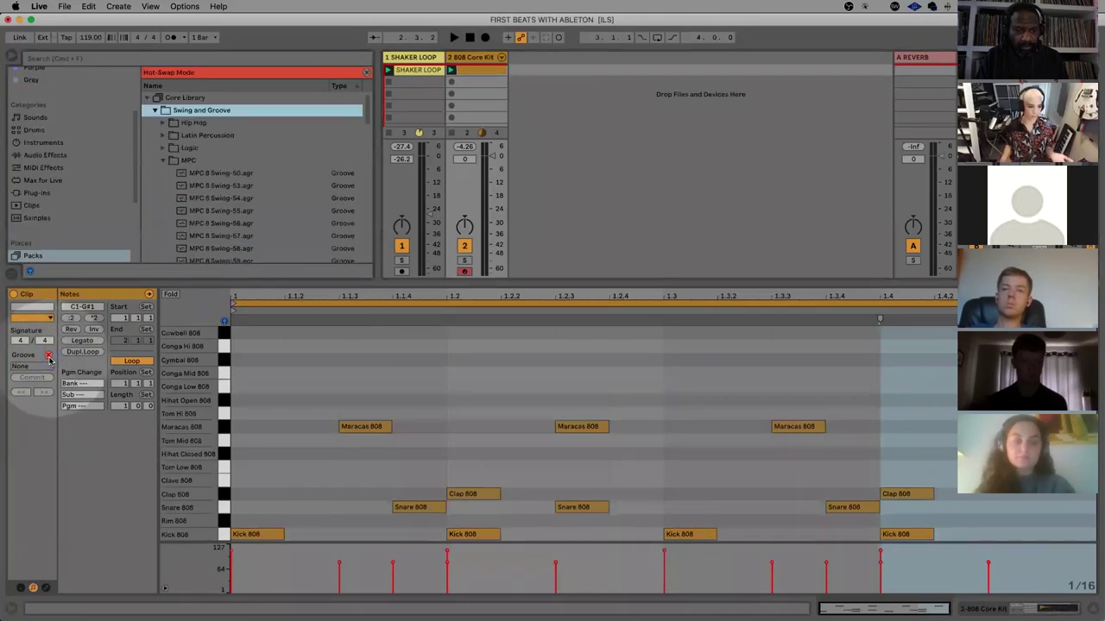
scroll(200, 129, down, 5)
scroll(200, 129, up, 5)
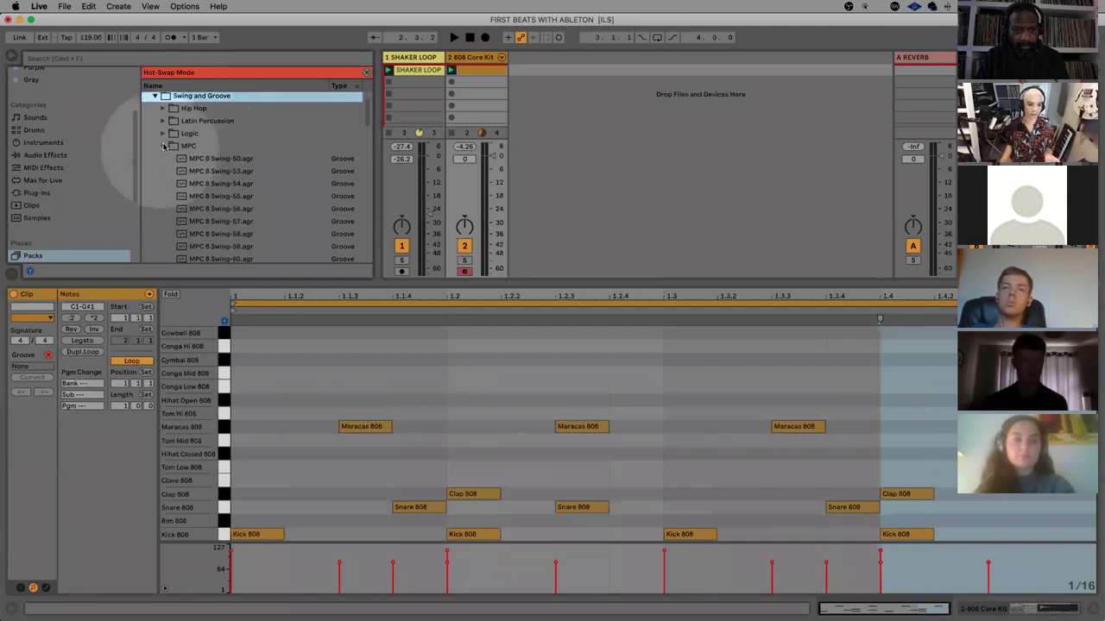
click(163, 146)
click(194, 110)
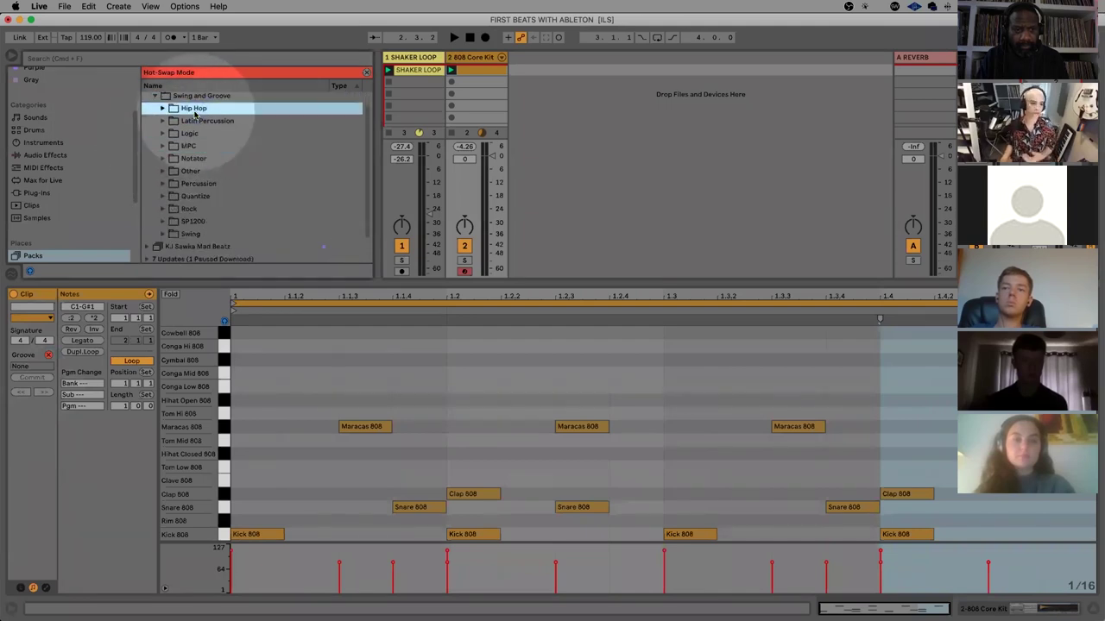
double_click(195, 111)
click(214, 133)
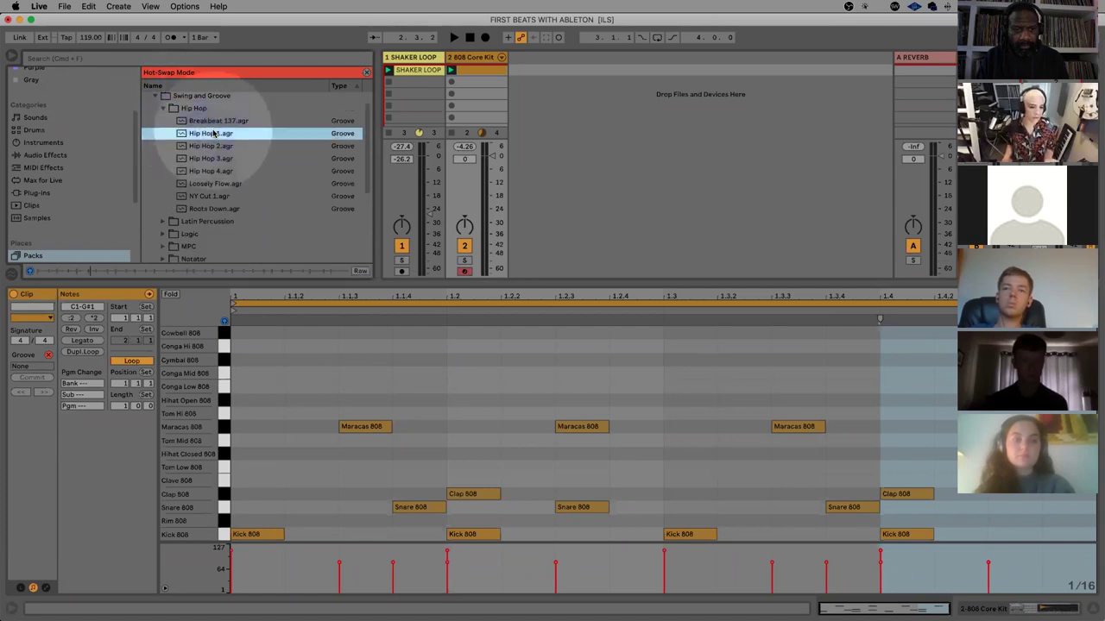
key(space)
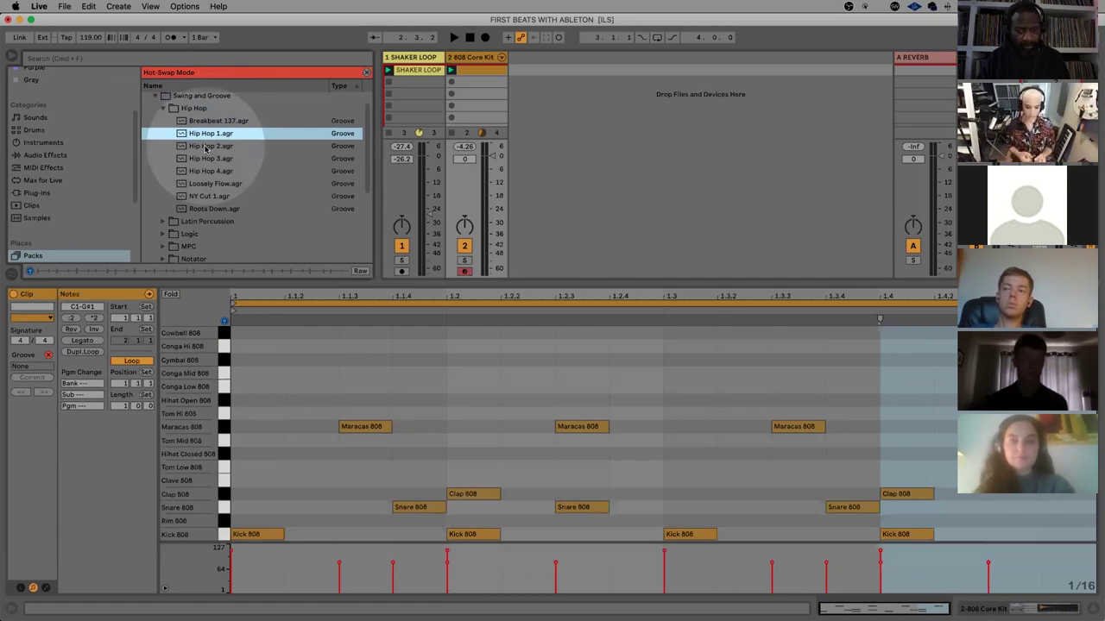
click(164, 110)
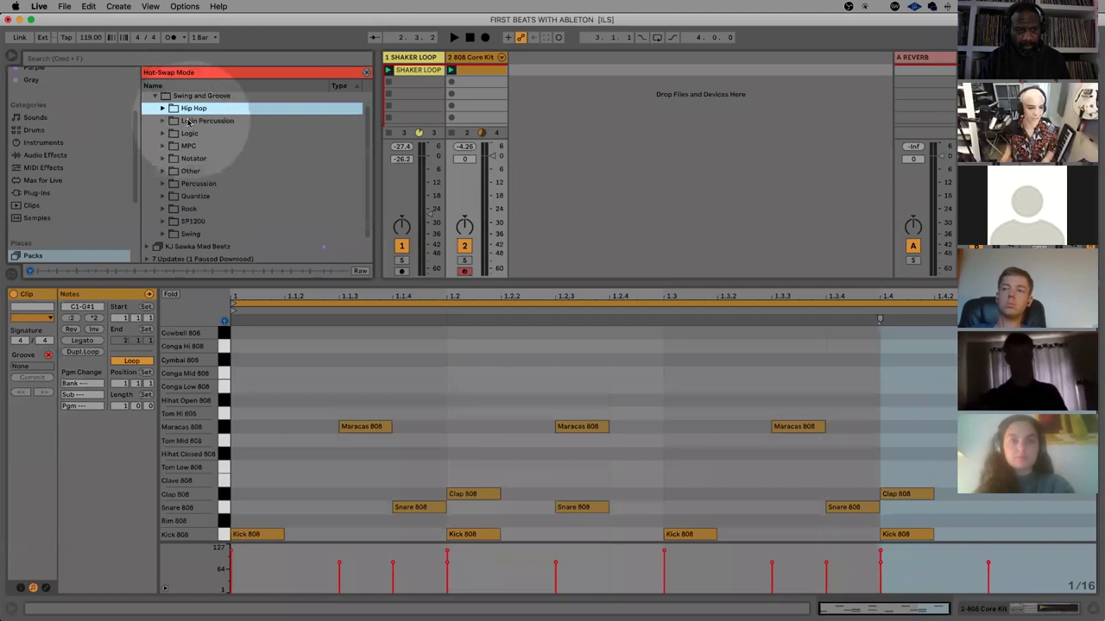
Apply the MPC 16 Swing-66 groove from the MPC folder to the 808 clip
click(163, 146)
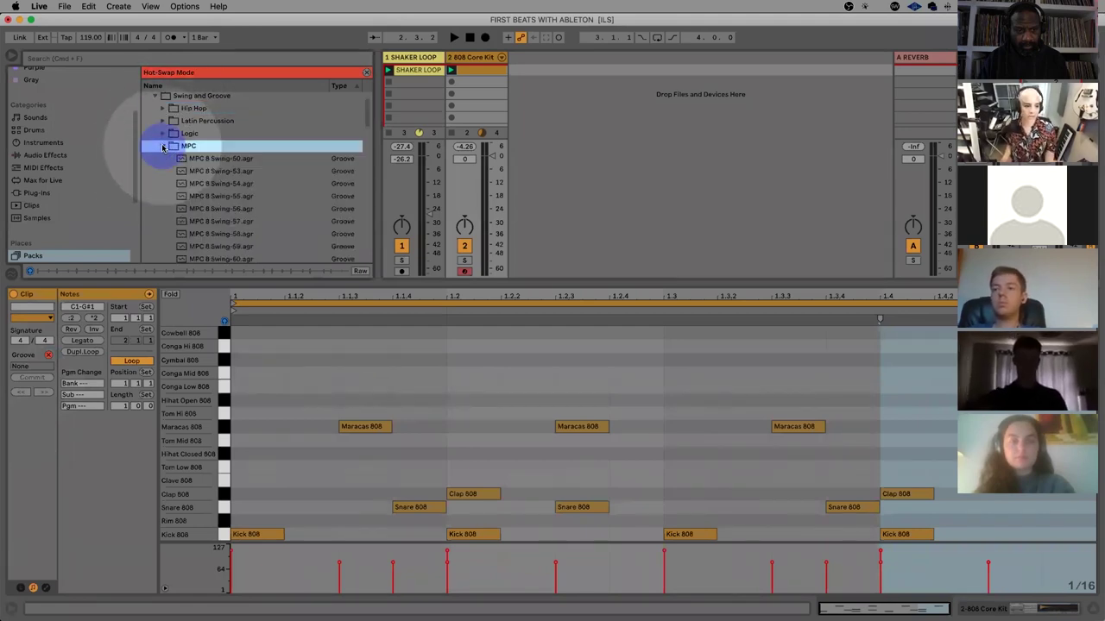
scroll(215, 177, down, 5)
scroll(231, 183, down, 6)
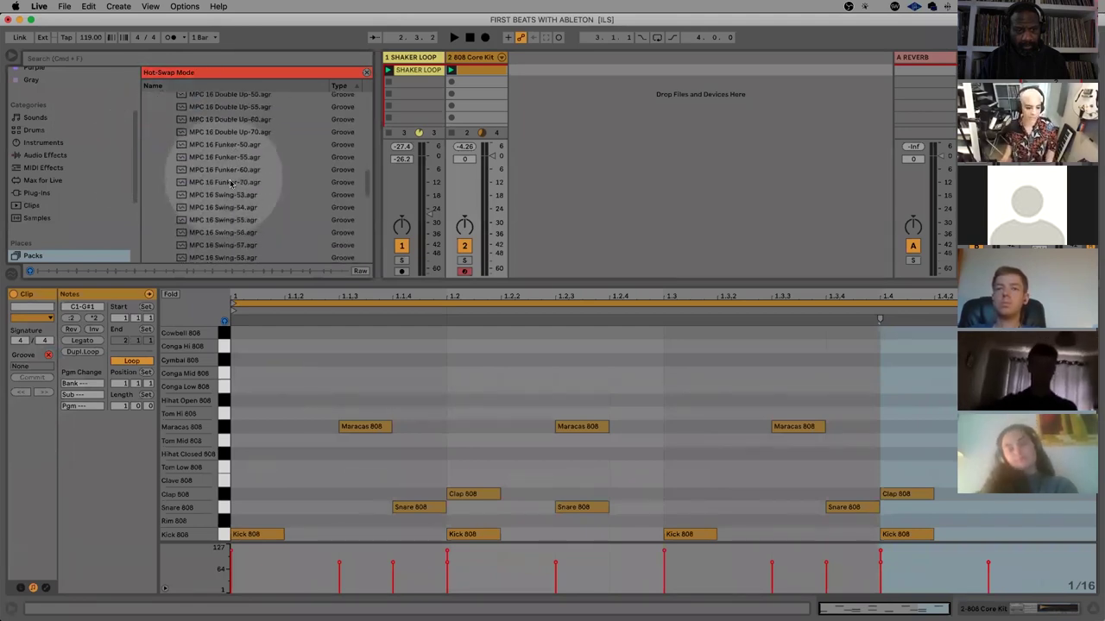
scroll(230, 181, down, 3)
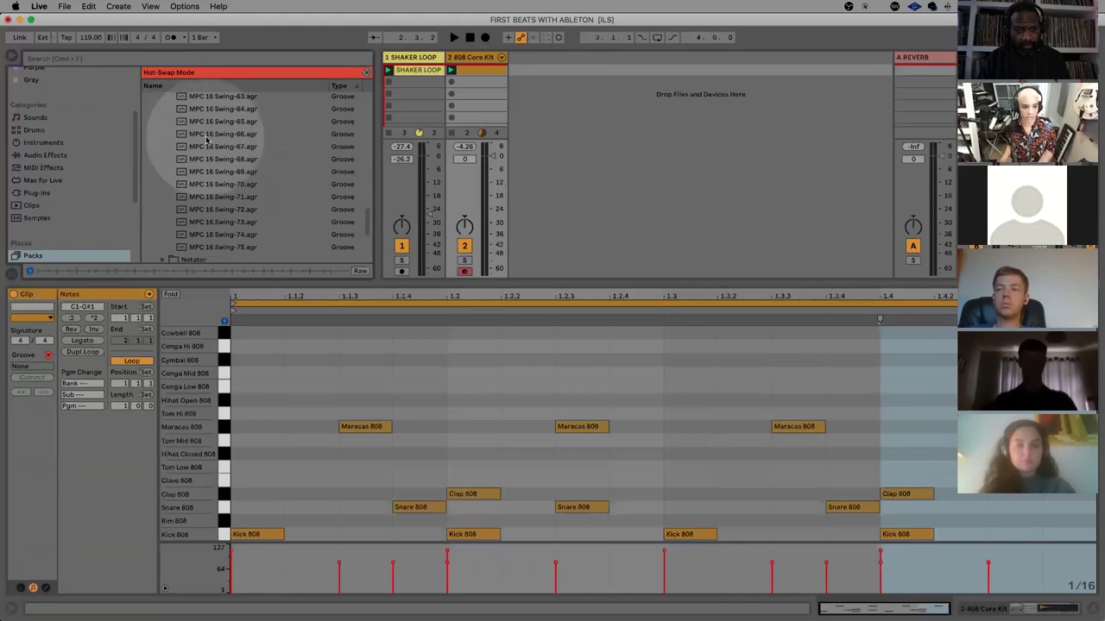
mouse_move(1070, 604)
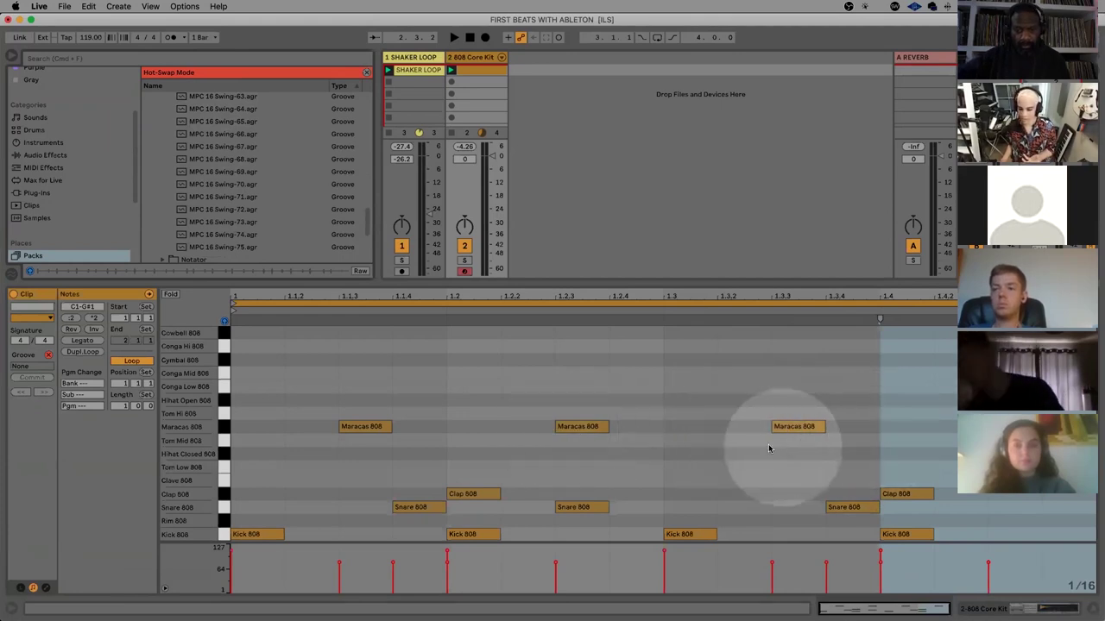
double_click(738, 427)
key(BackSpace)
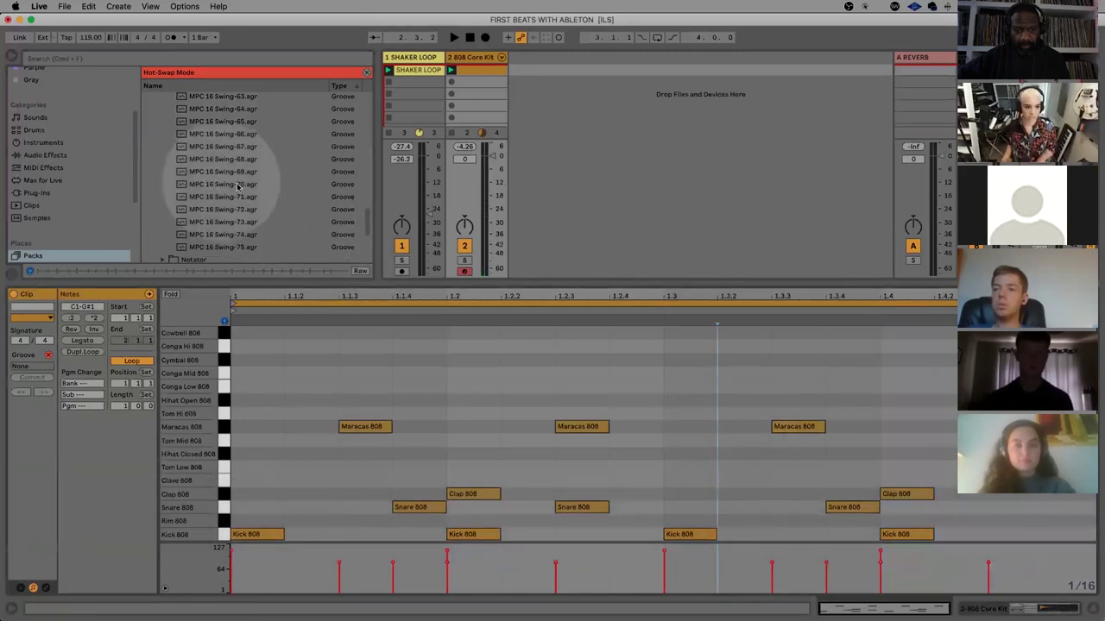
scroll(229, 171, up, 2)
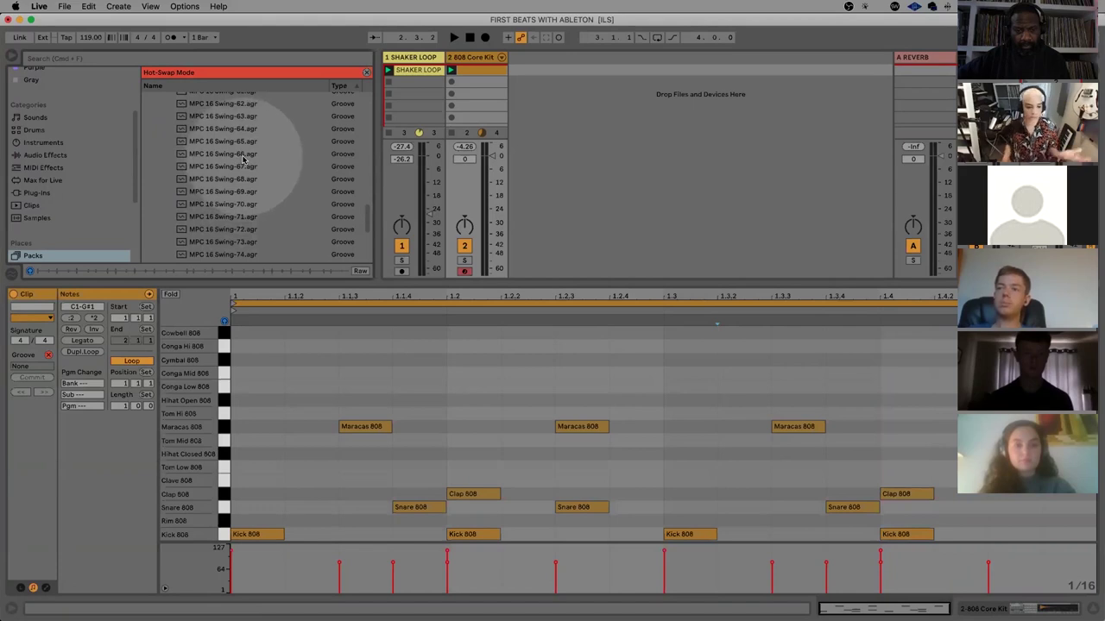
double_click(233, 153)
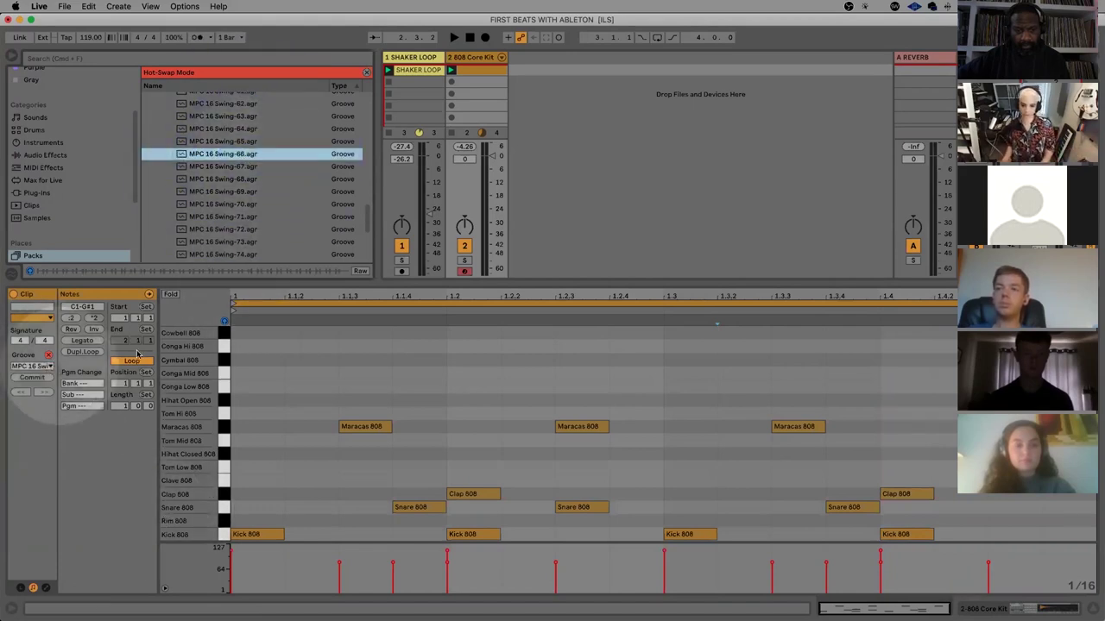
Play the beat with the groove applied, then commit the groove to the 808 clip's notes
key(space)
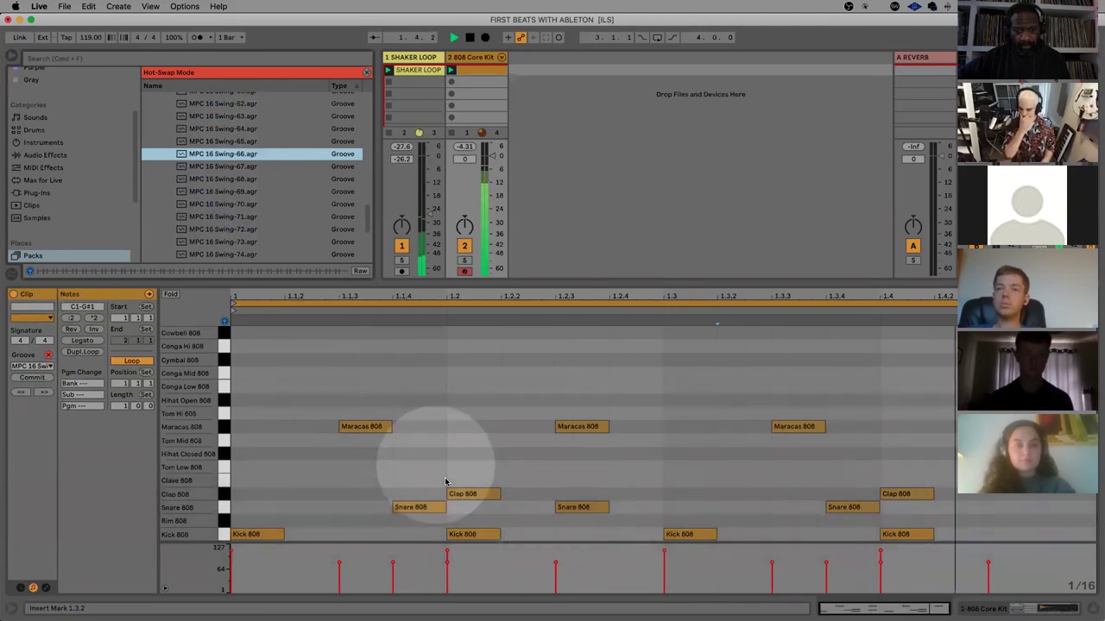
key(space)
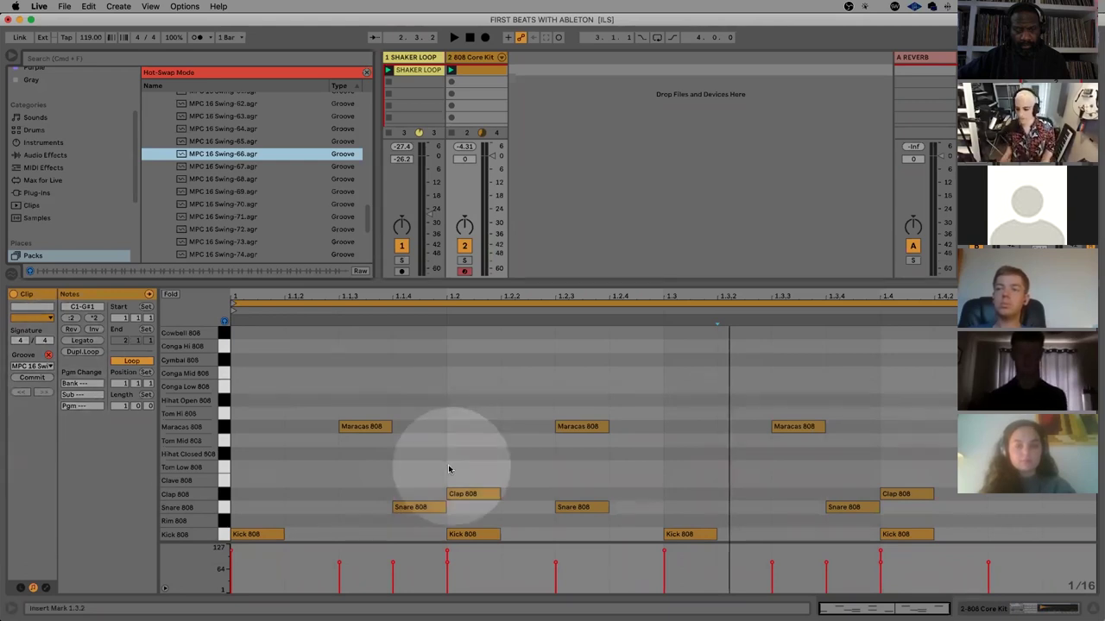
click(31, 378)
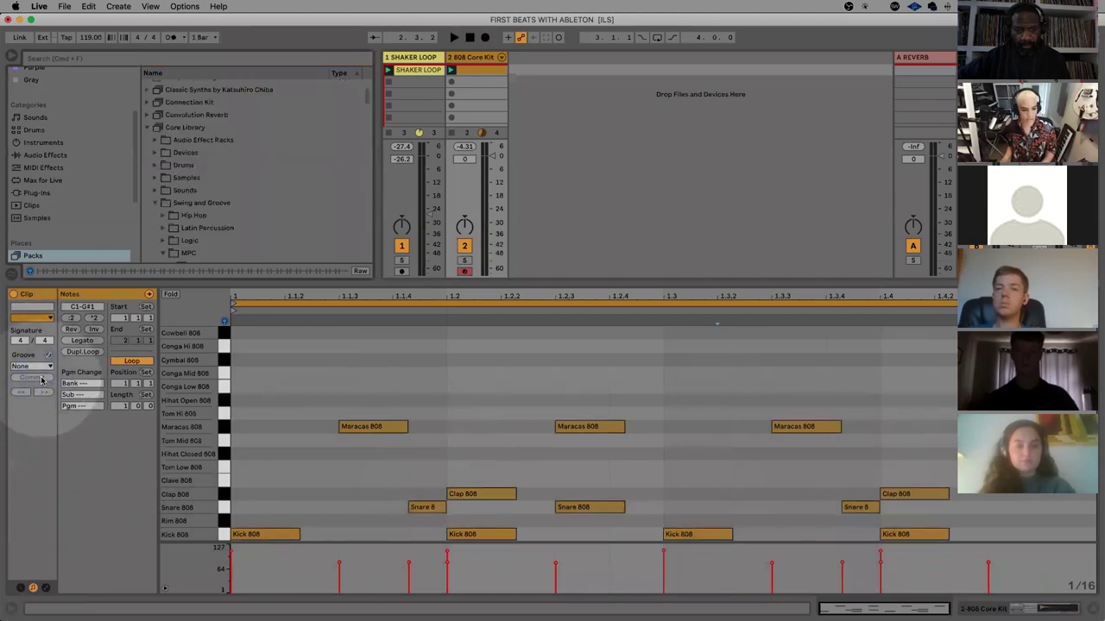
Examine the timing of the snare notes just before 1.2 and 1.4, and play back the beat
click(419, 507)
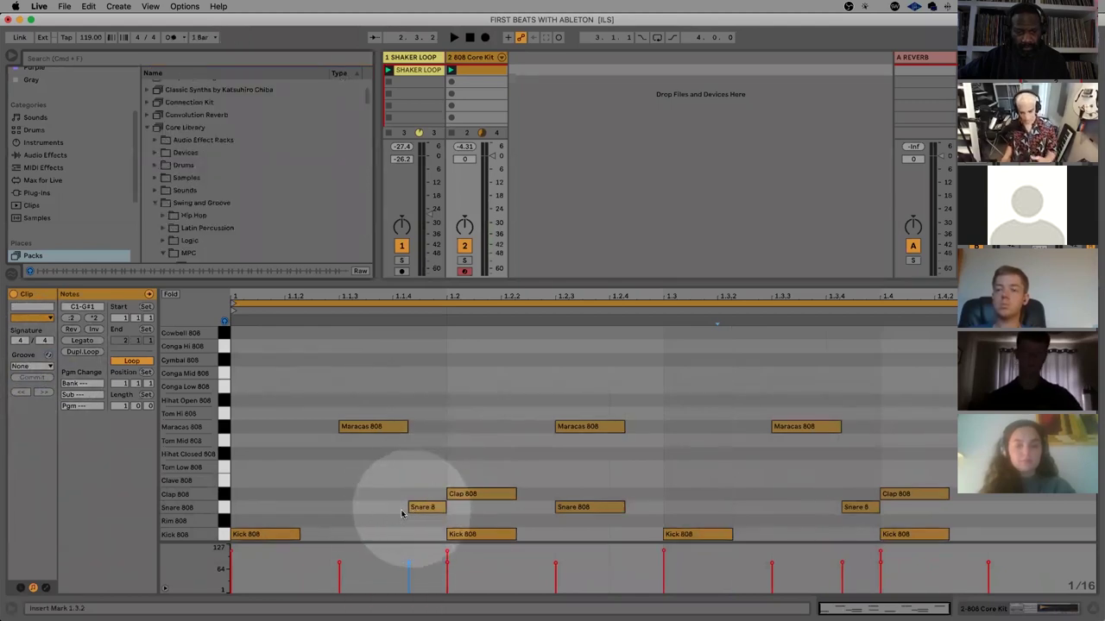
click(400, 514)
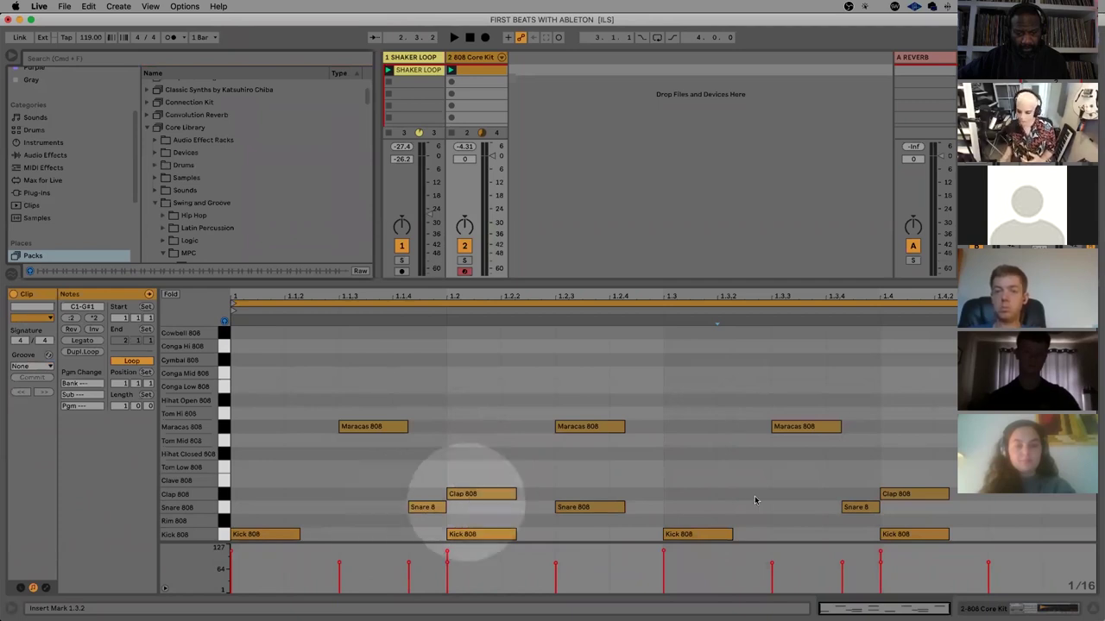
click(866, 510)
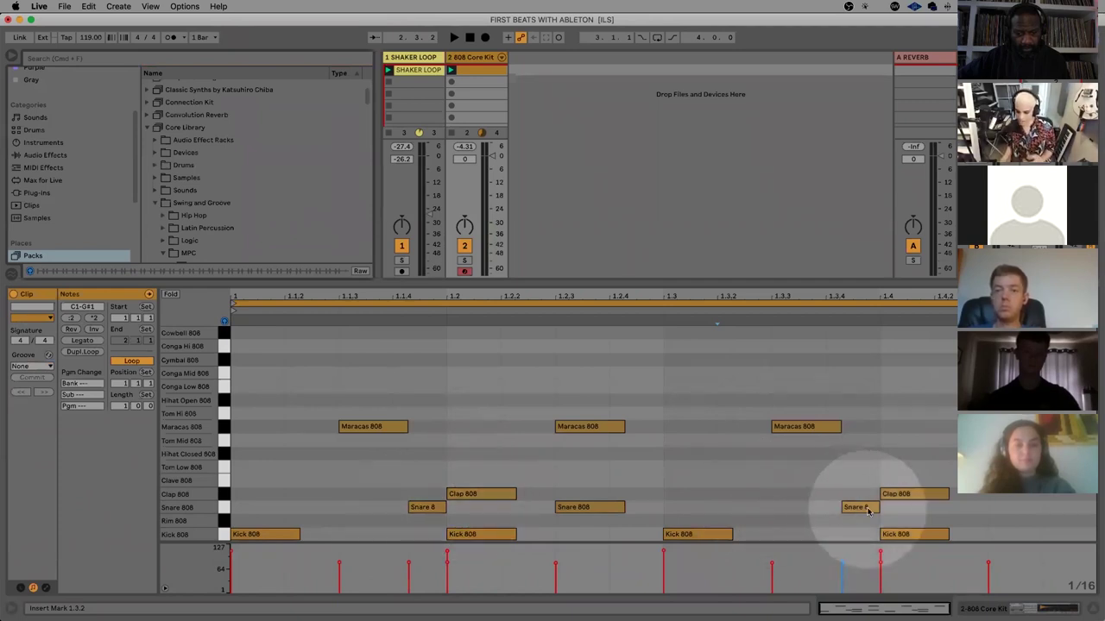
click(431, 521)
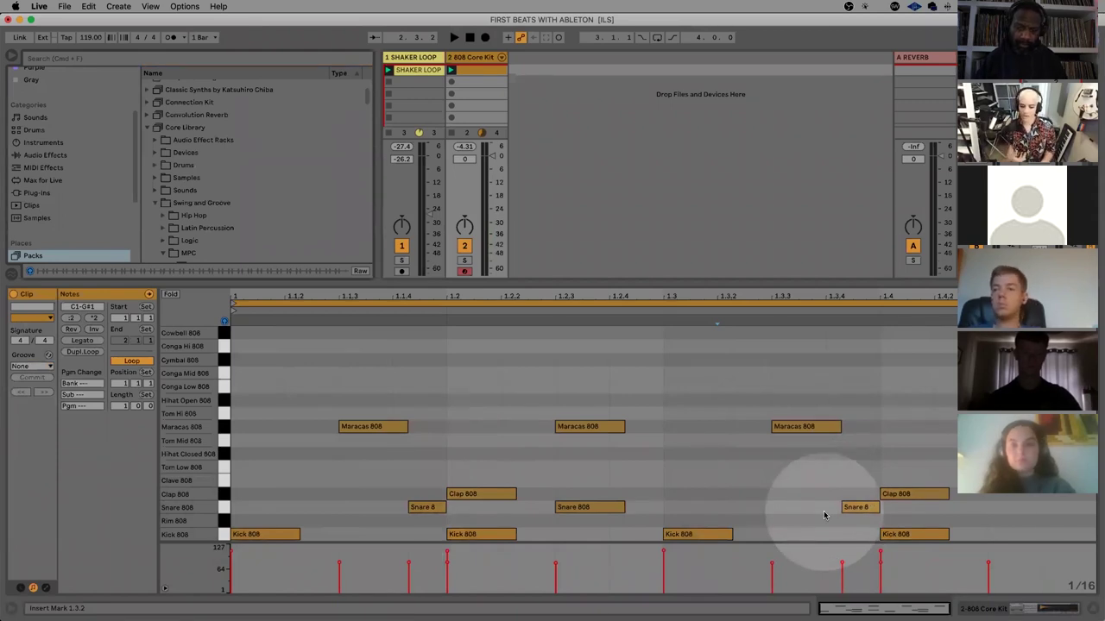
key(space)
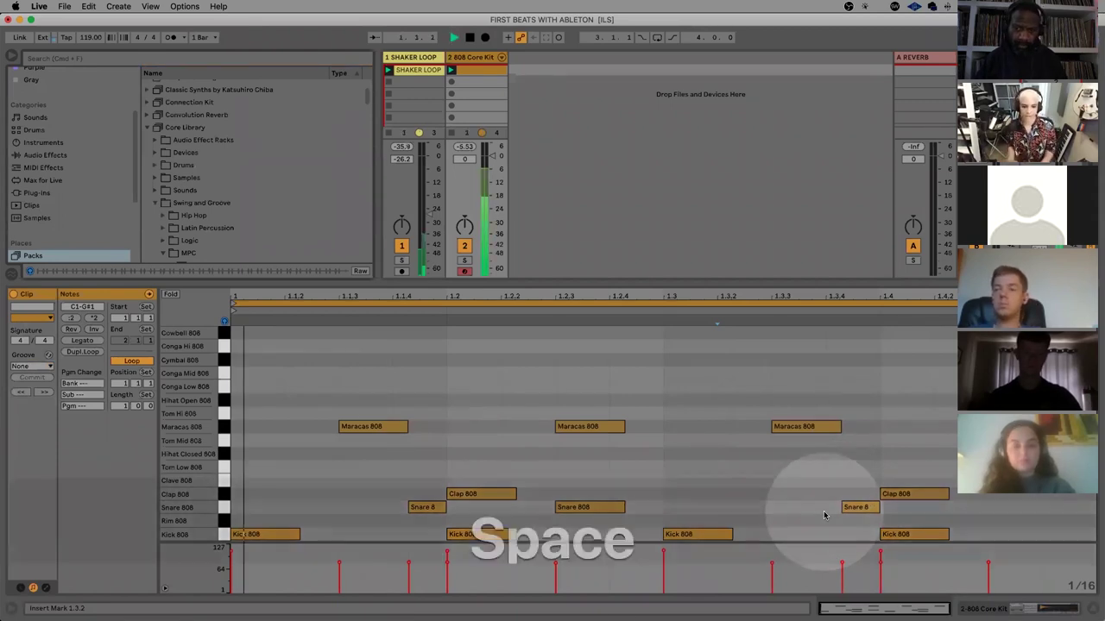
key(space)
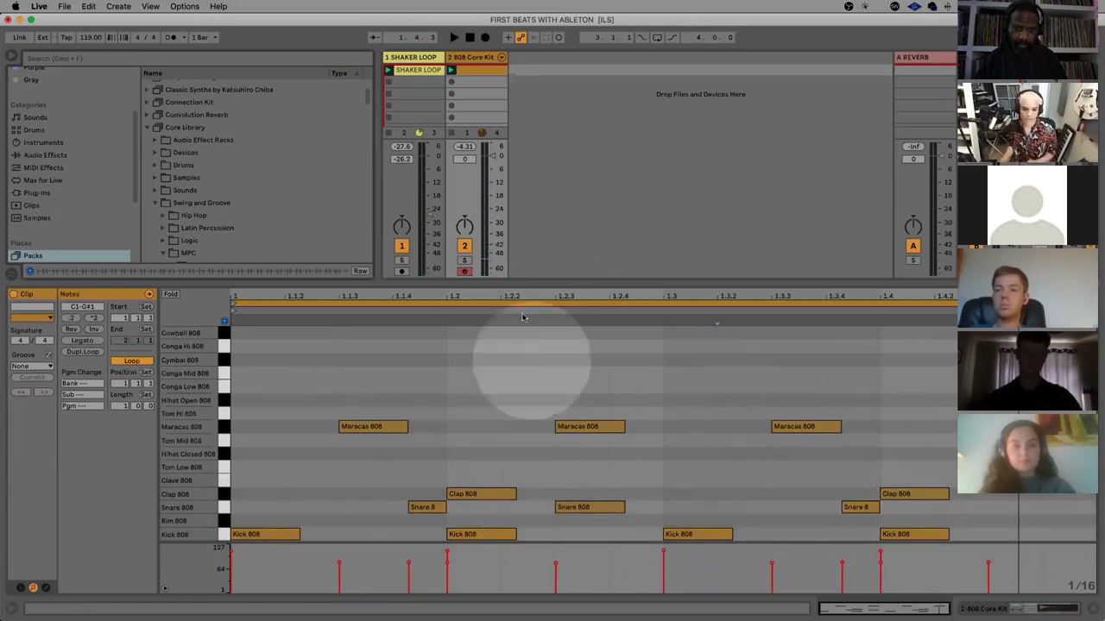
Lower the velocity of the Maracas 808 note at 1.3.3 to 73
click(475, 58)
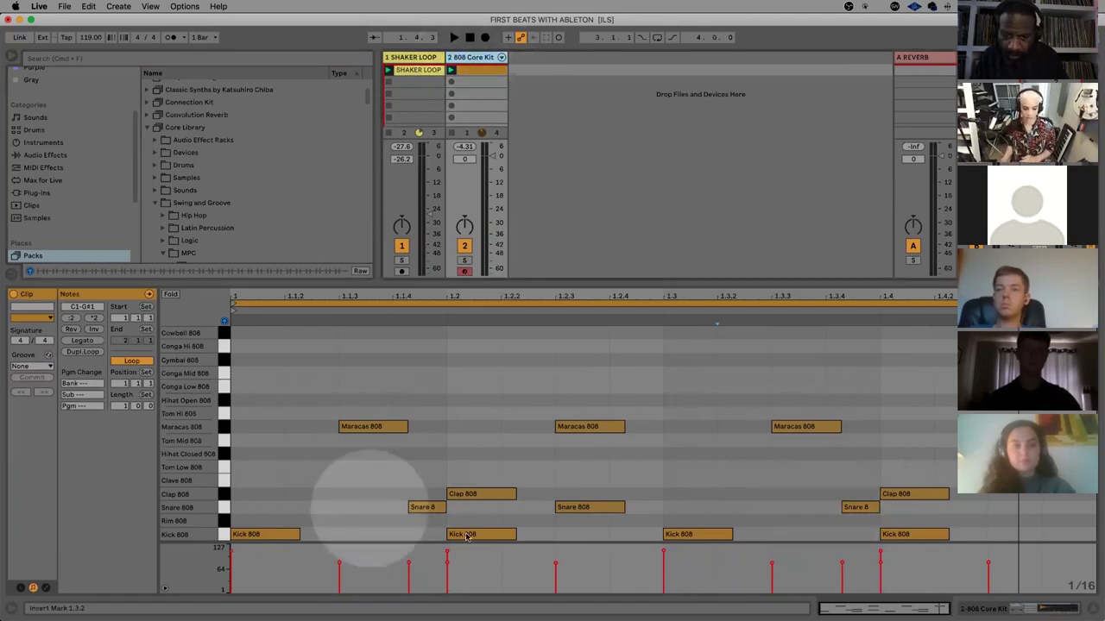
click(771, 570)
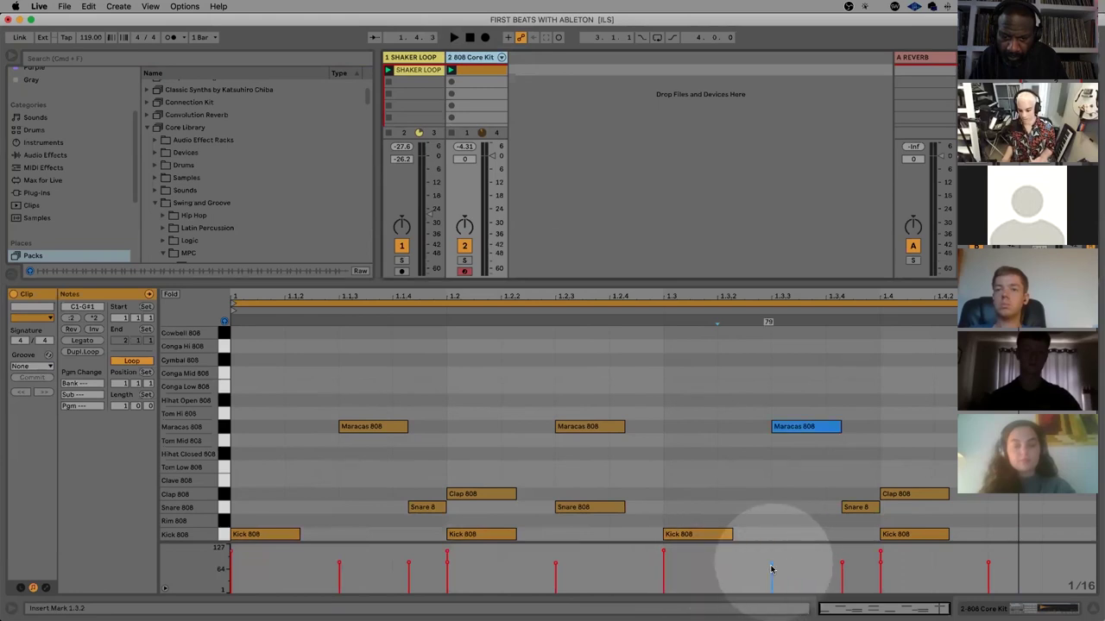
drag(771, 565, 771, 579)
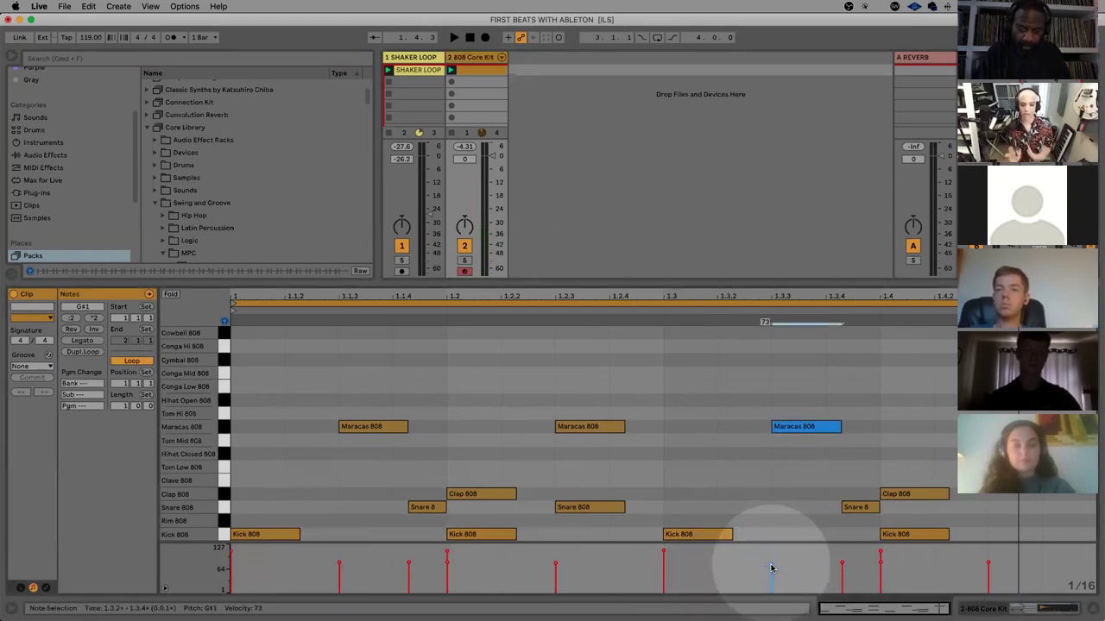
Insert a new MIDI track after the 808 Core Kit track
click(473, 58)
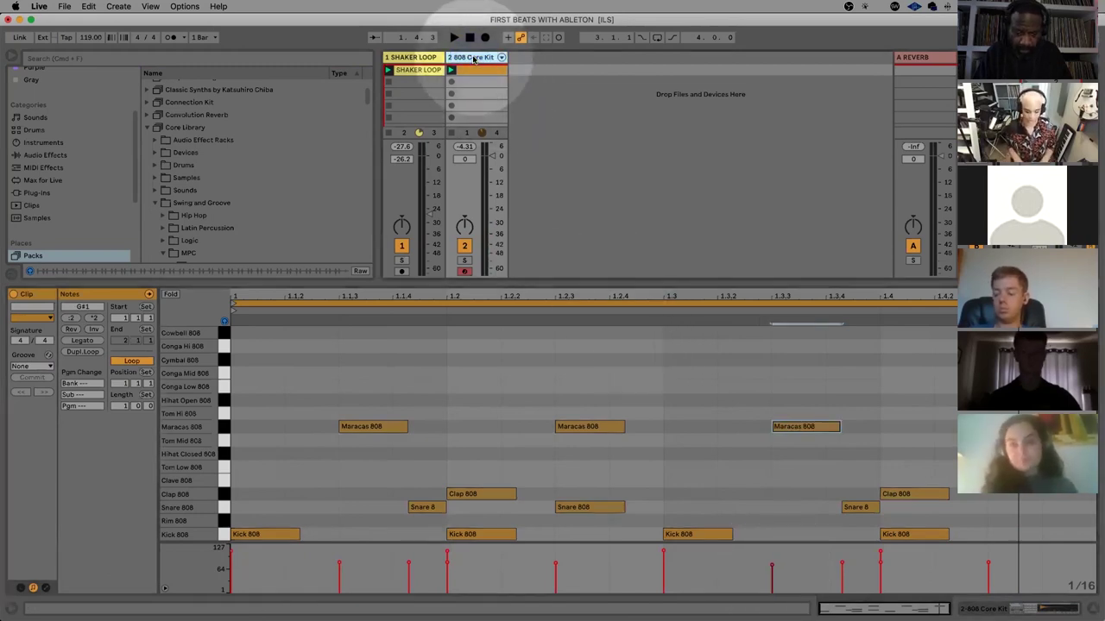
key(super)
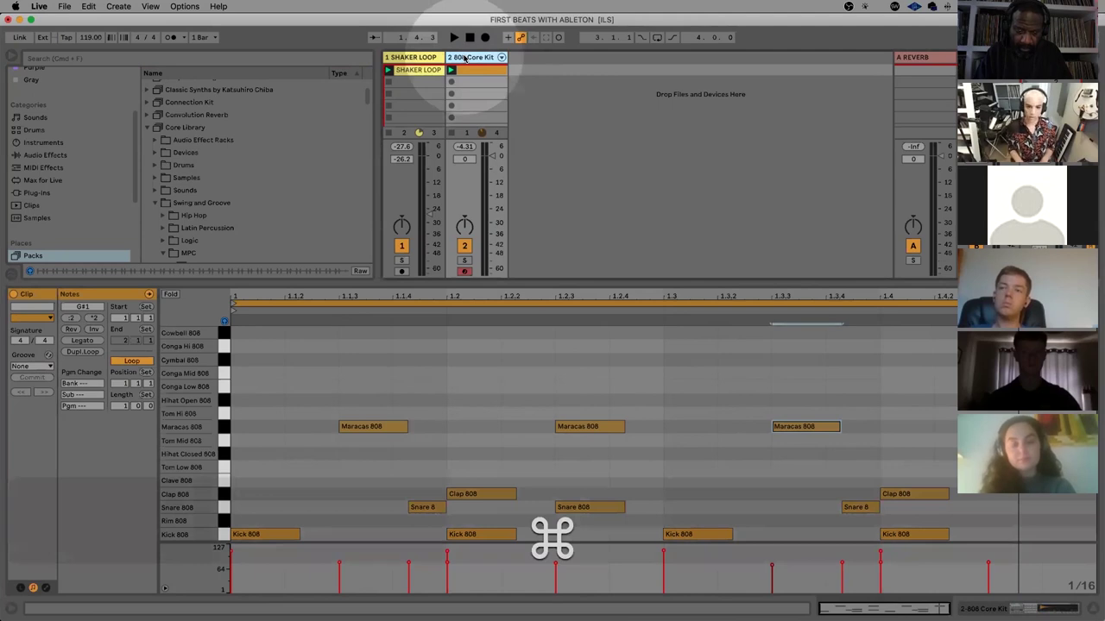
key(shift)
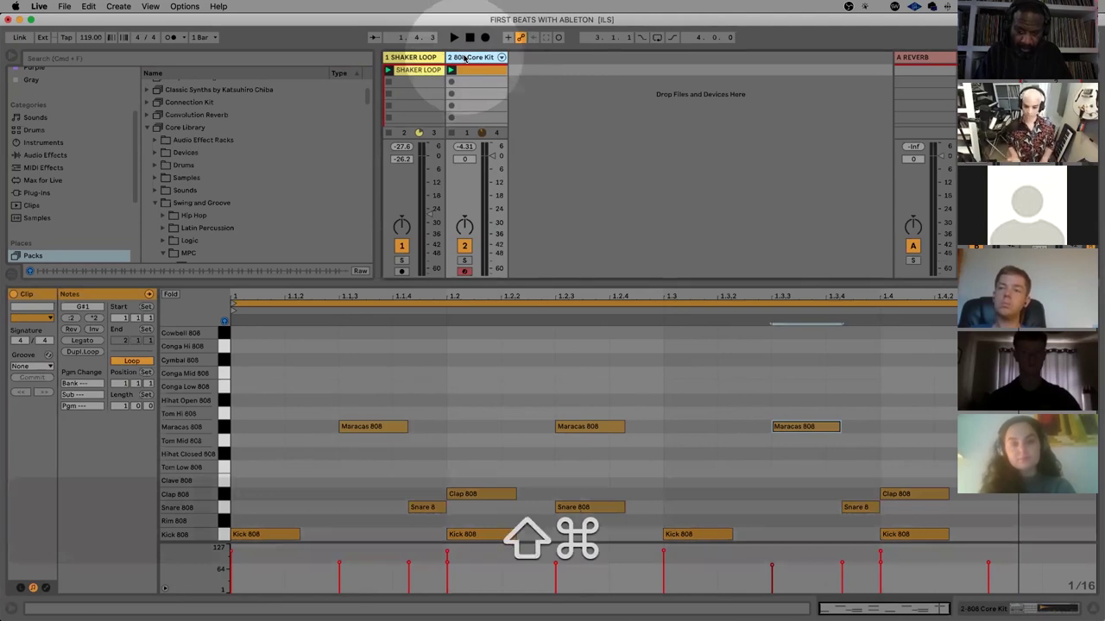
key(super+shift+t)
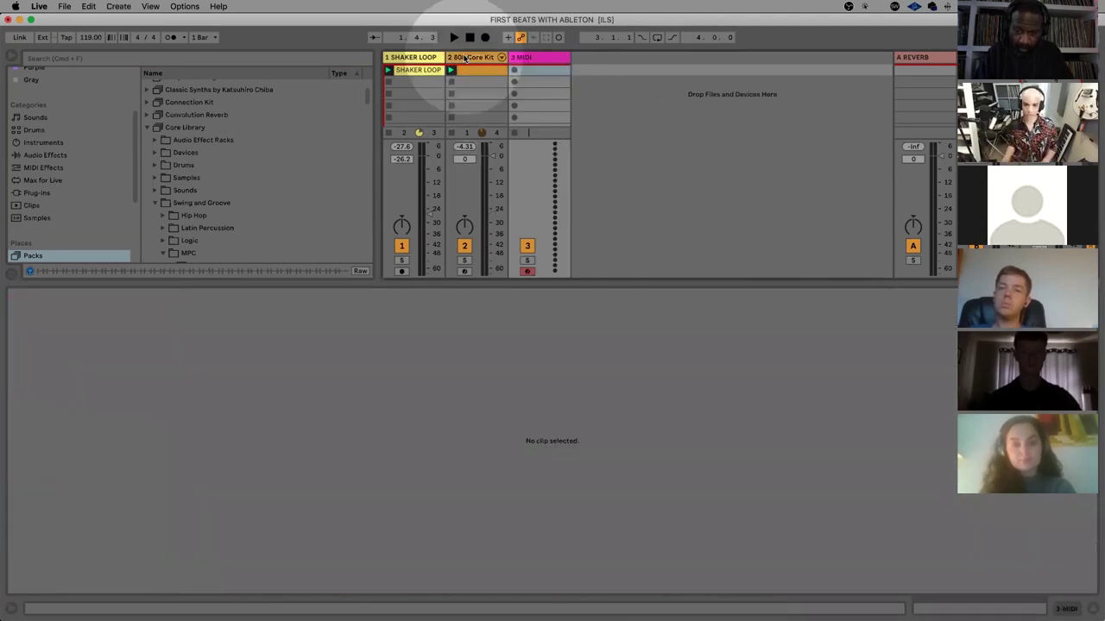
ctrl+click(654, 84)
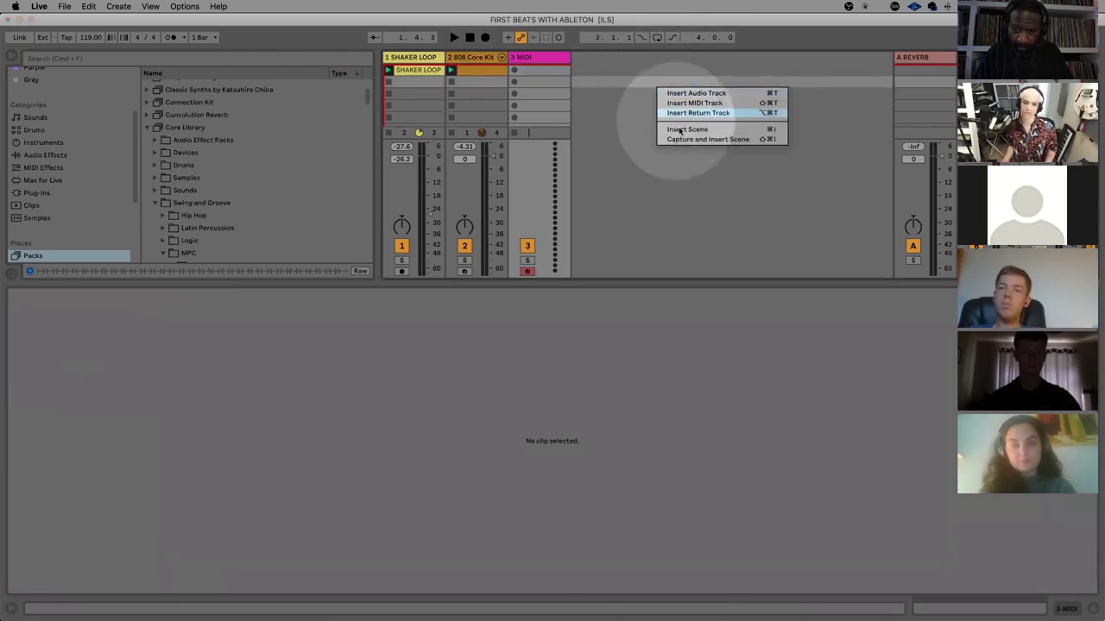
click(604, 99)
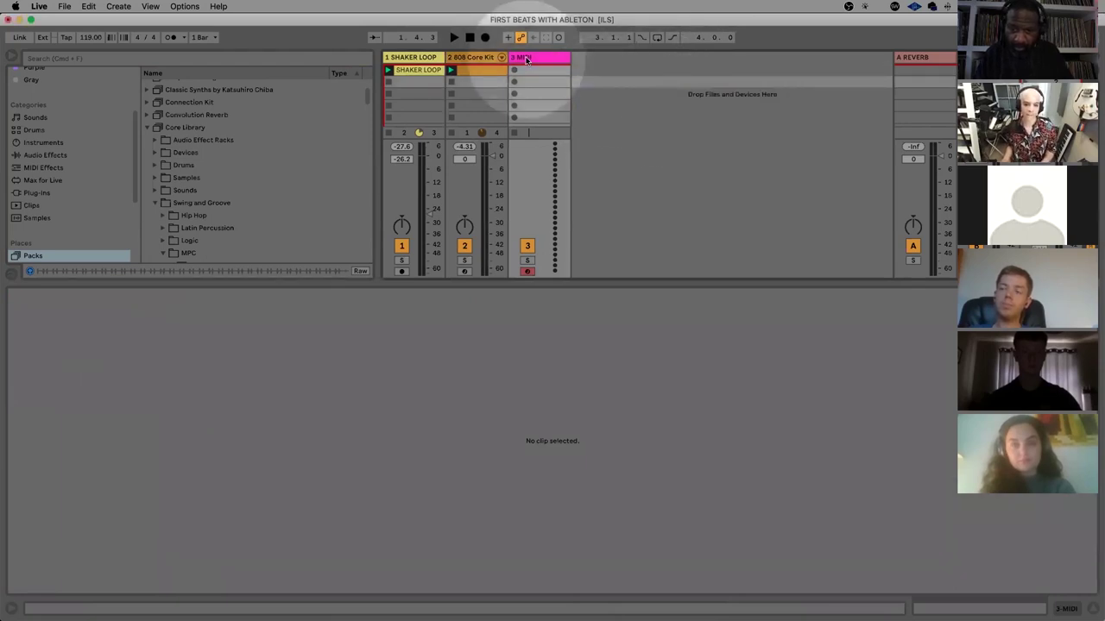
Load an empty Drum Rack instrument onto the new MIDI track
scroll(269, 196, up, 3)
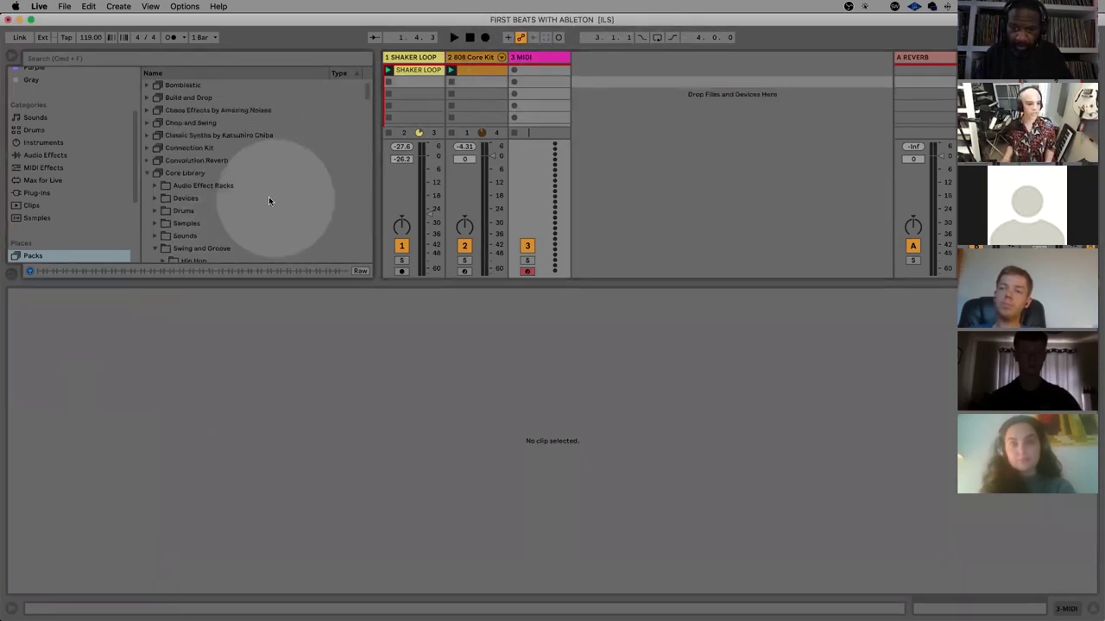
click(48, 143)
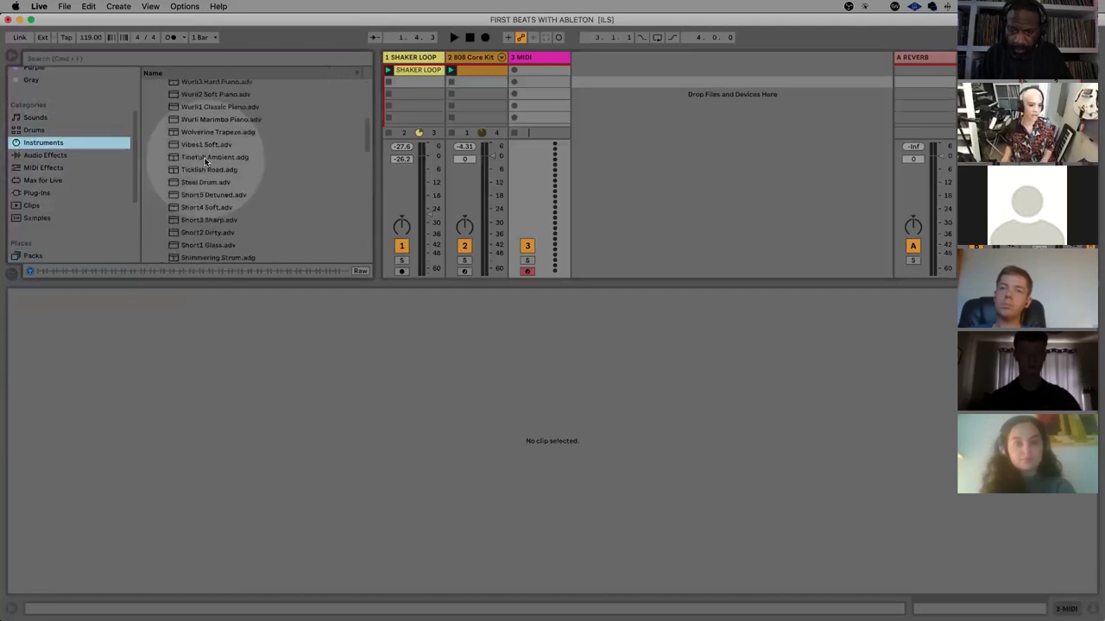
click(146, 187)
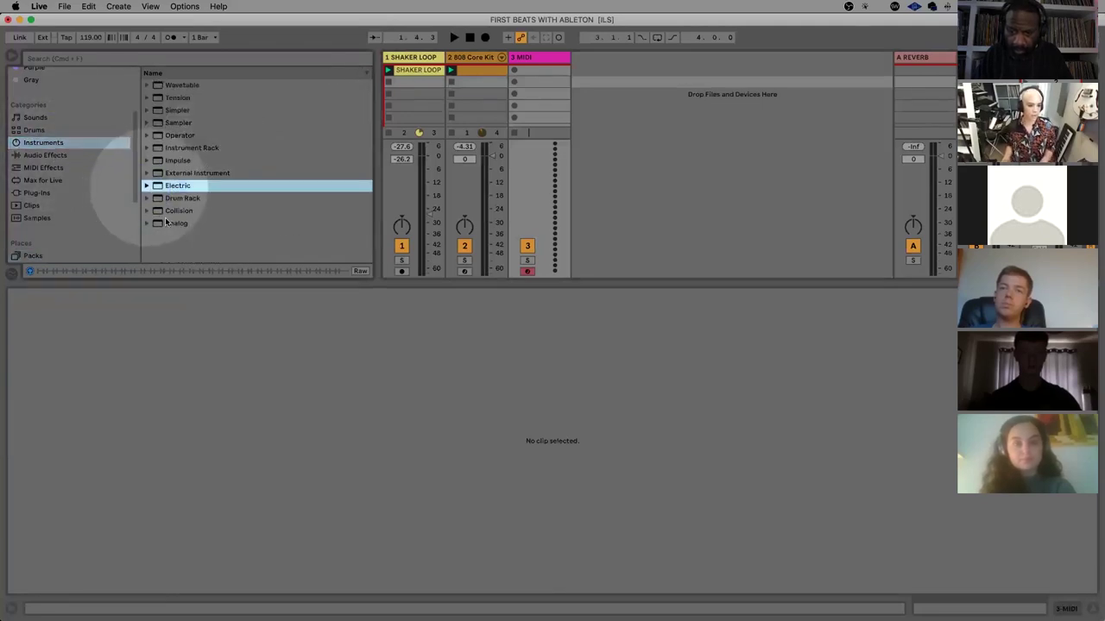
double_click(179, 199)
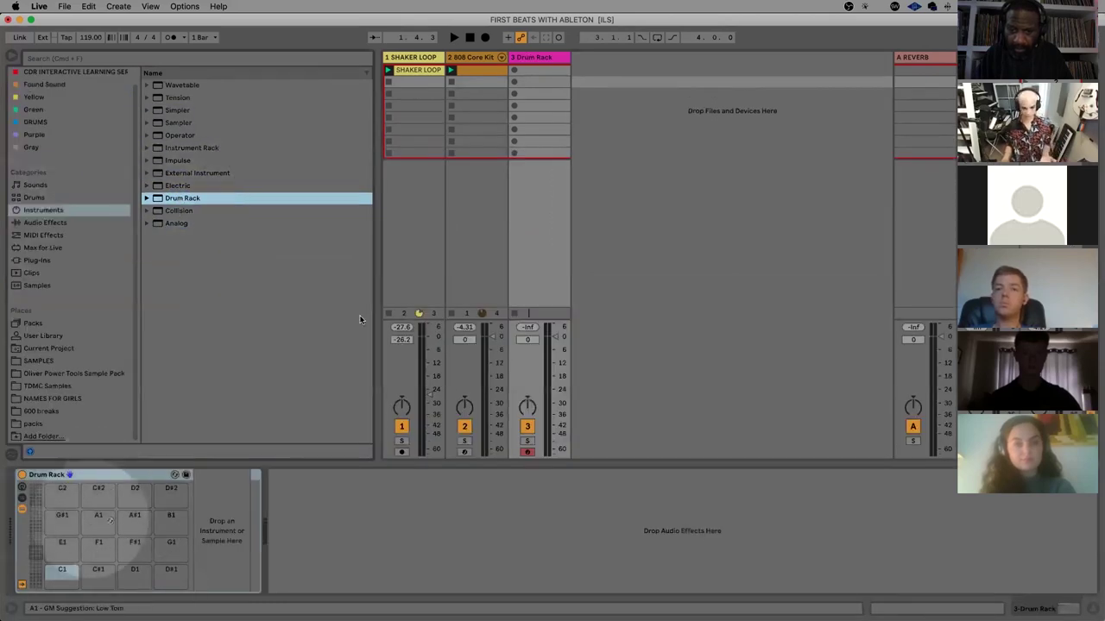
Load the Egg Shaker.aif sample onto the C1 pad of the empty Drum Rack
click(479, 59)
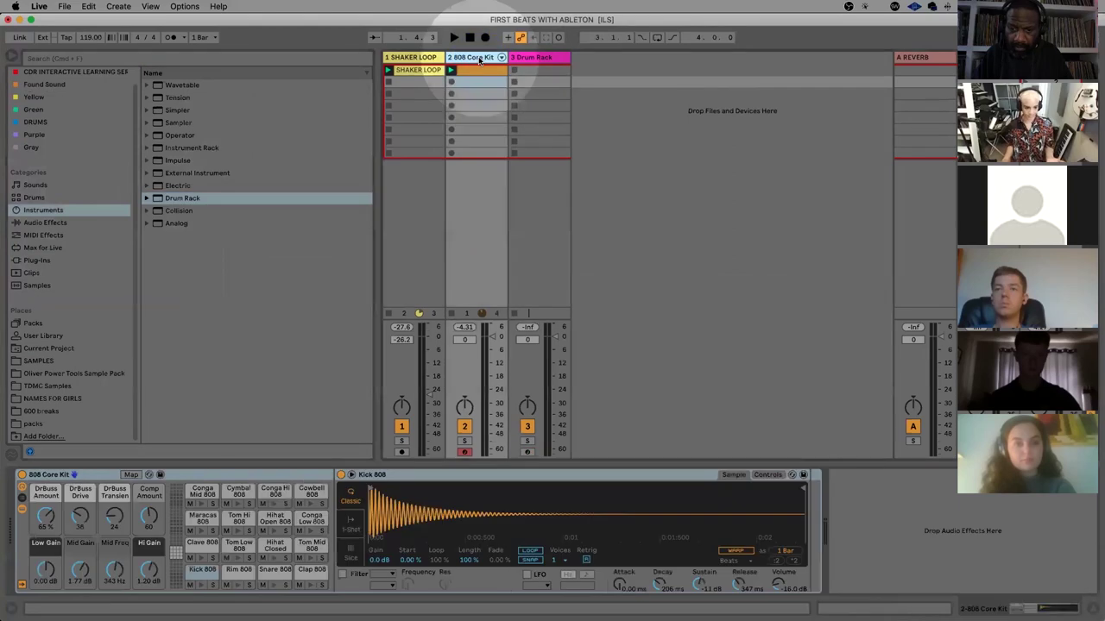
click(534, 61)
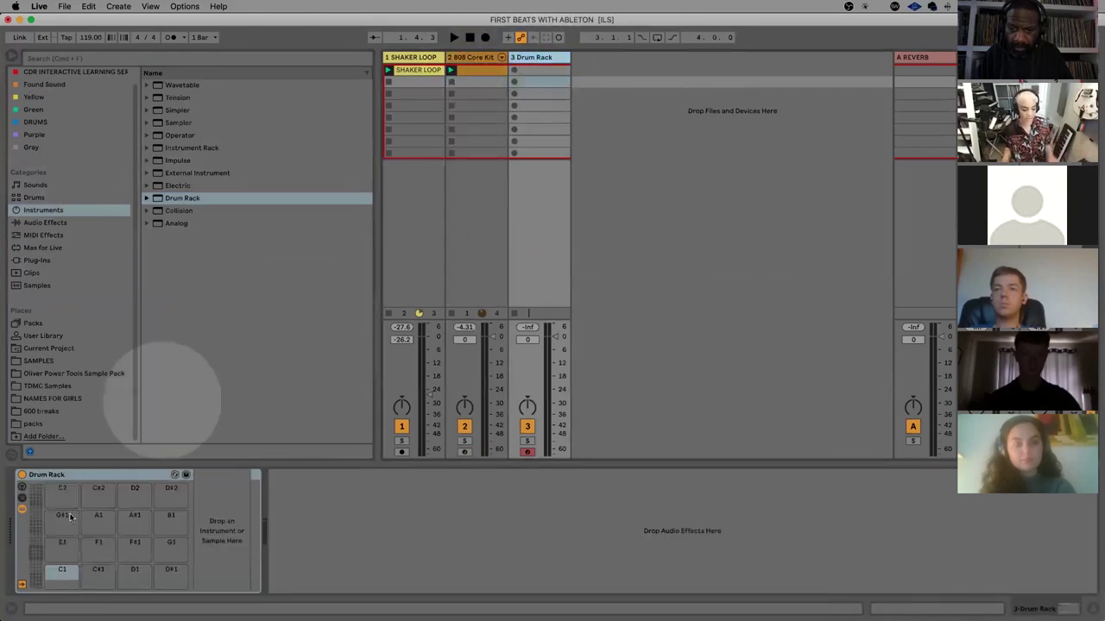
click(72, 577)
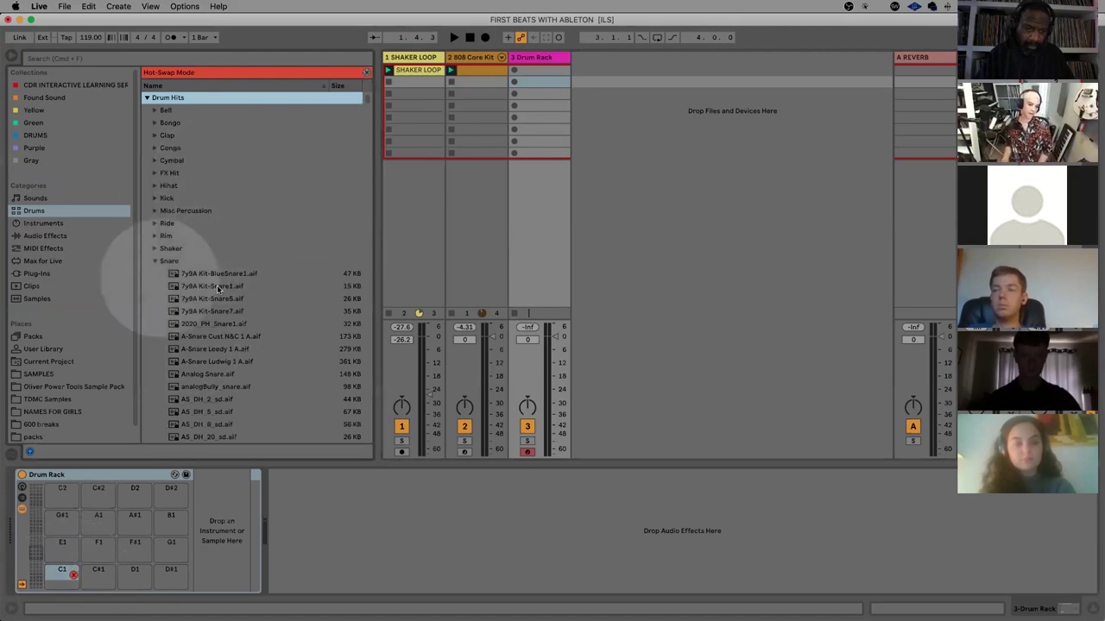
scroll(250, 285, down, 3)
scroll(267, 286, up, 3)
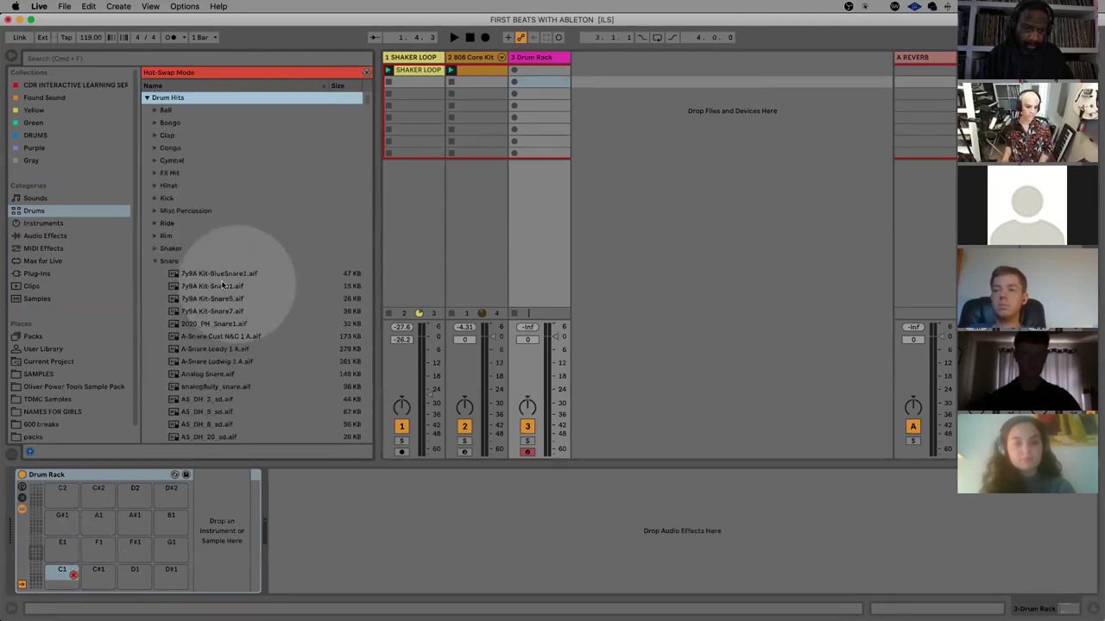
click(156, 263)
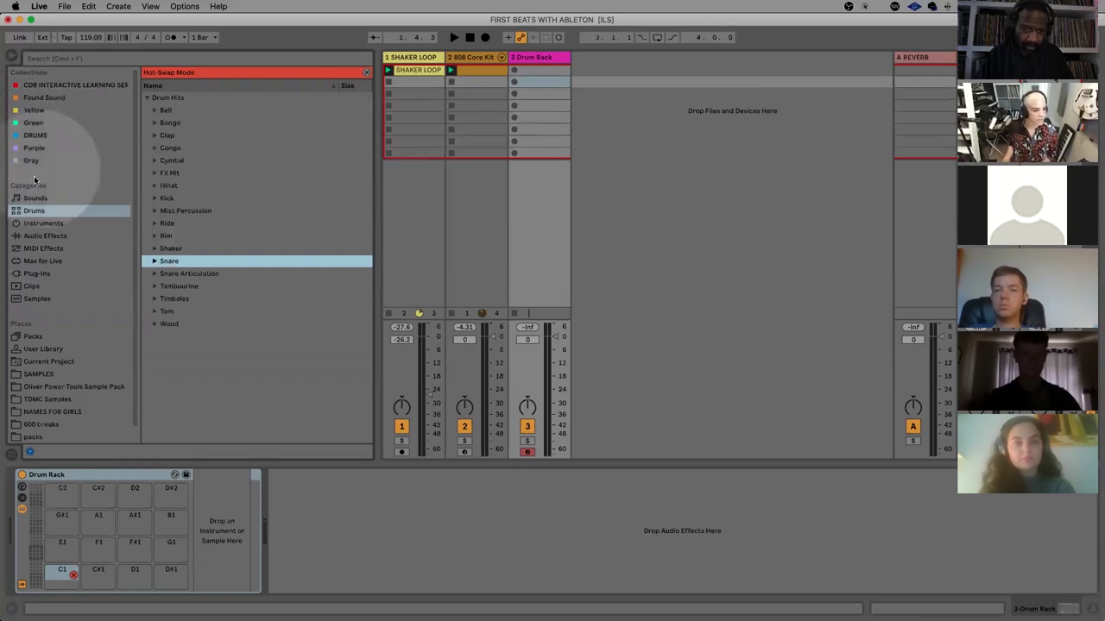
click(53, 86)
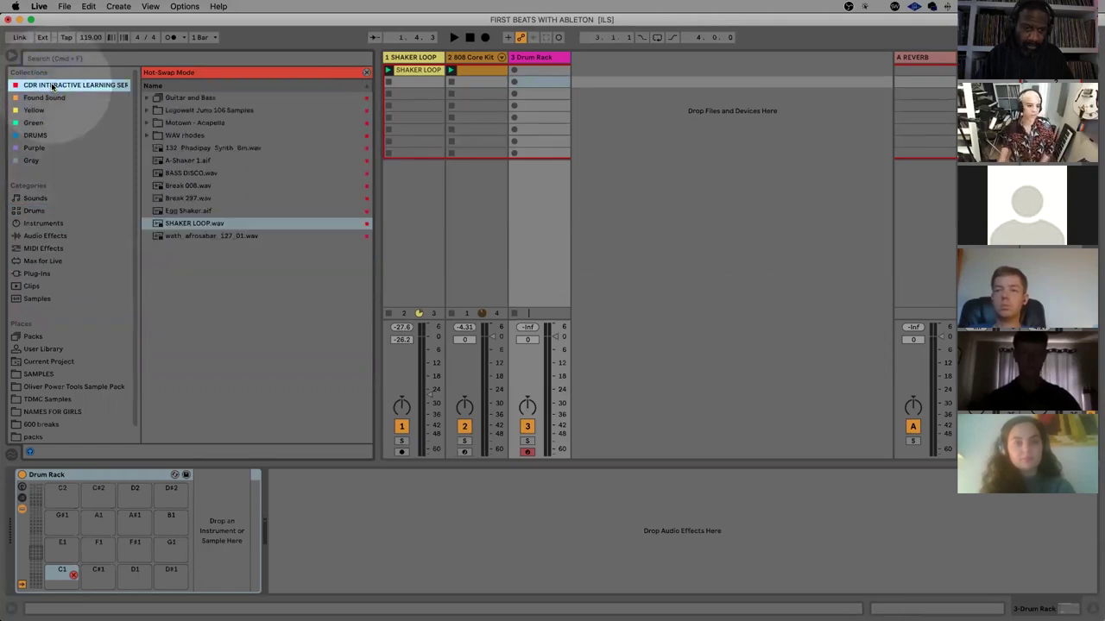
click(202, 212)
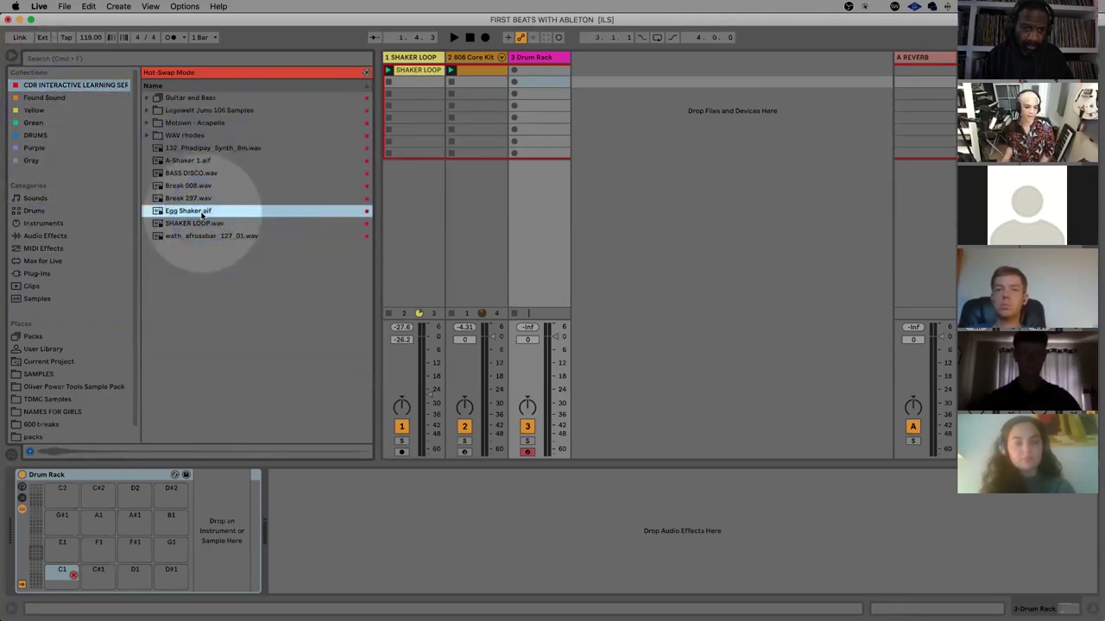
click(202, 214)
Load the A-Shaker 1.aif sample onto the Drum Rack's C#1 and D1 pads
click(108, 576)
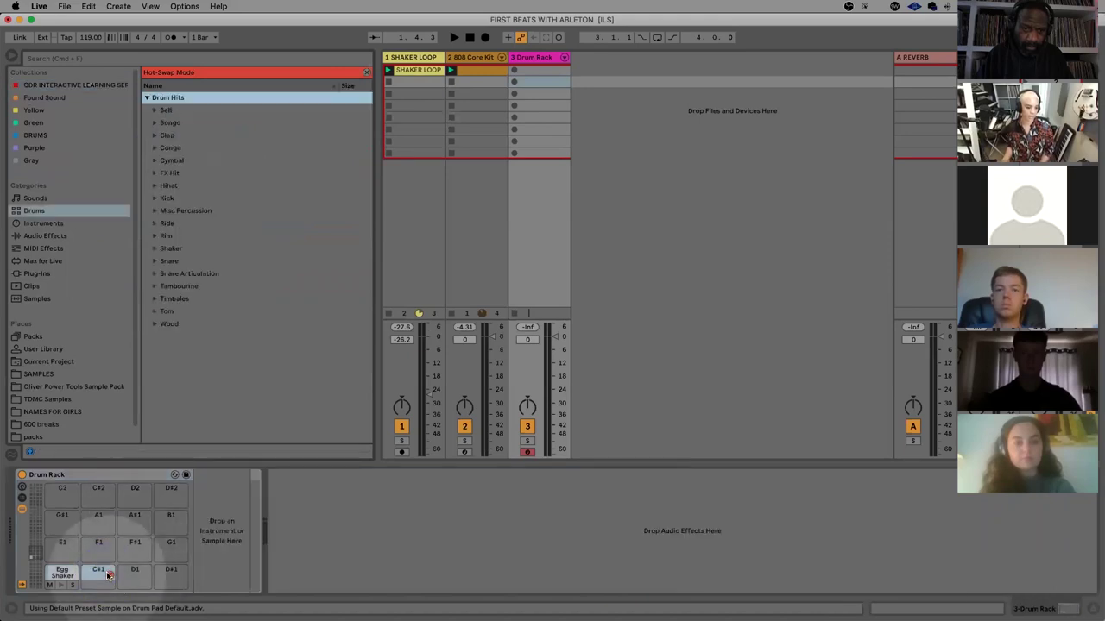
click(52, 86)
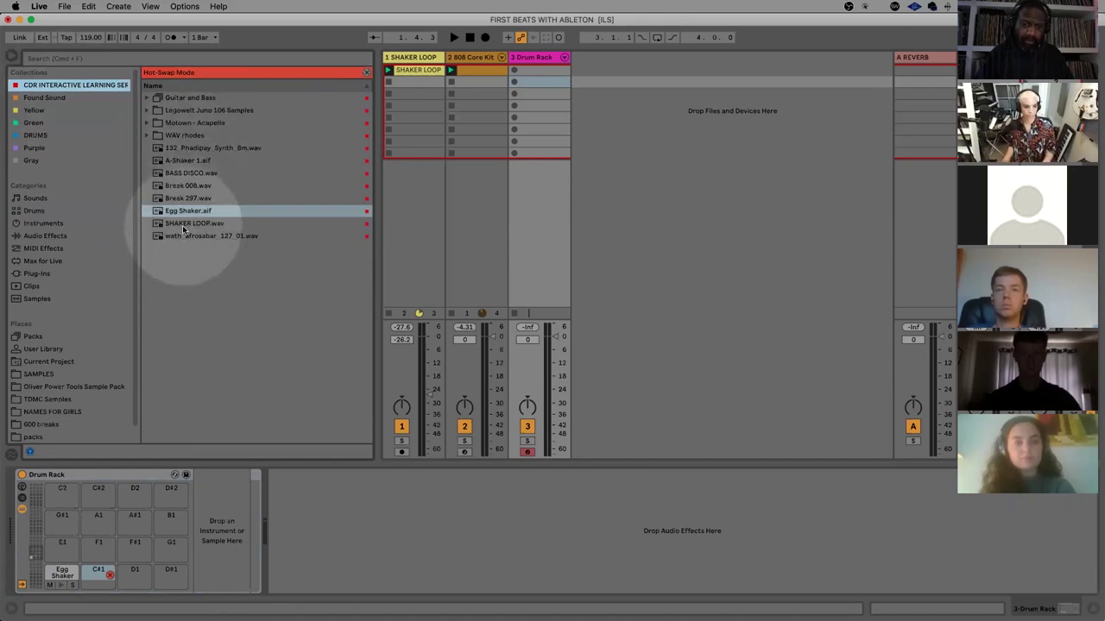
click(172, 161)
drag(172, 161, 102, 575)
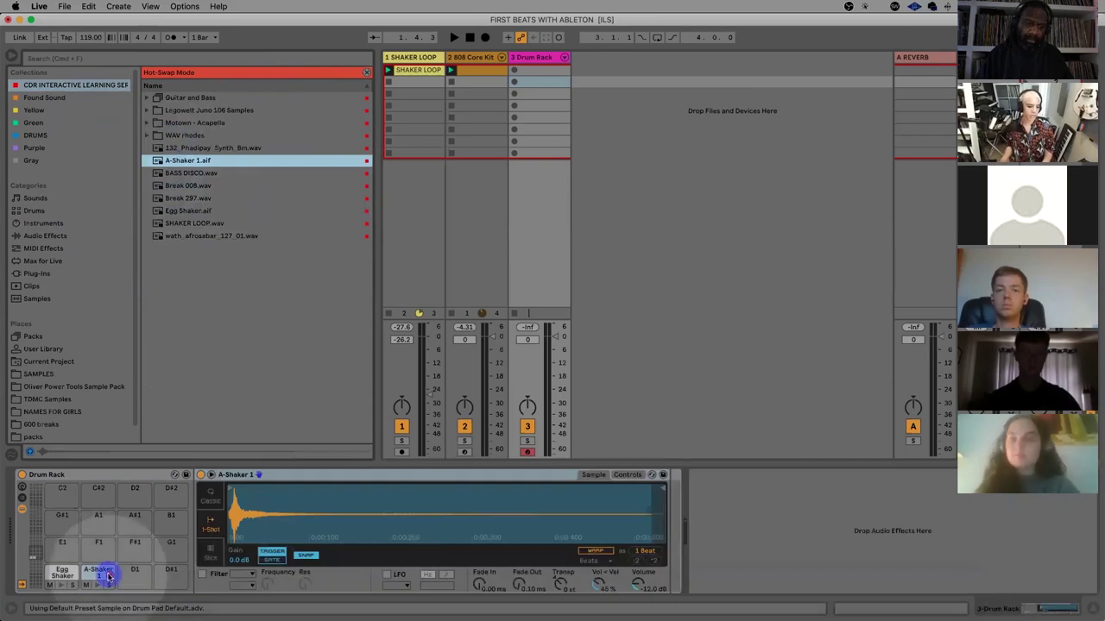
drag(147, 370, 138, 574)
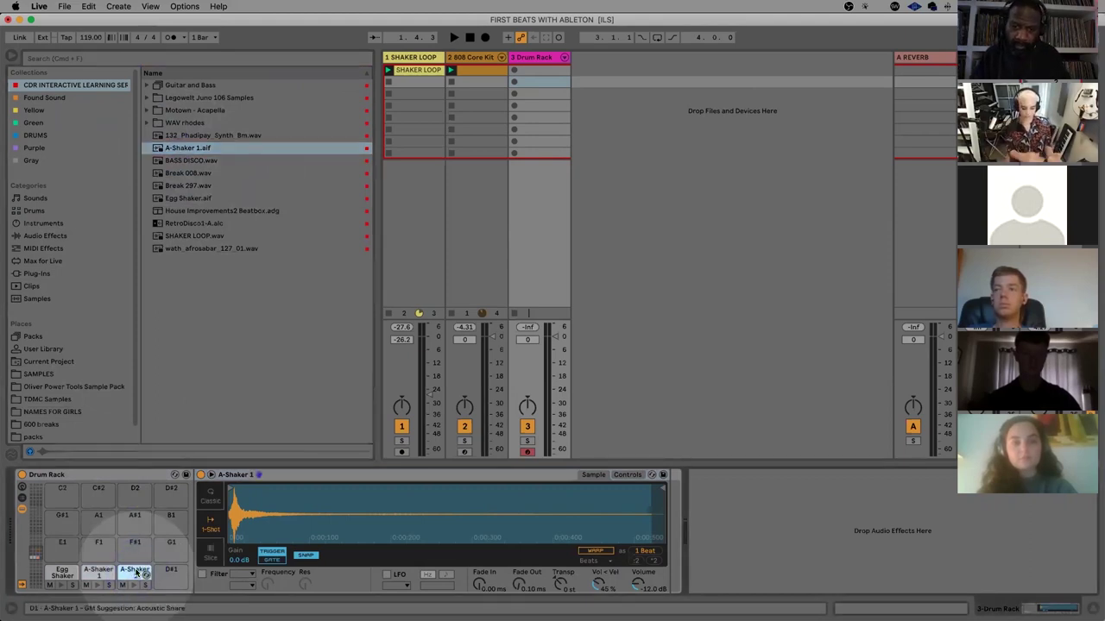
Create a MIDI clip in the Drum Rack track's first slot with Egg Shaker notes at 1.1 and 1.2 and A-Shaker 1 notes at 1.1.3 and 1.2.3
click(537, 70)
double_click(244, 366)
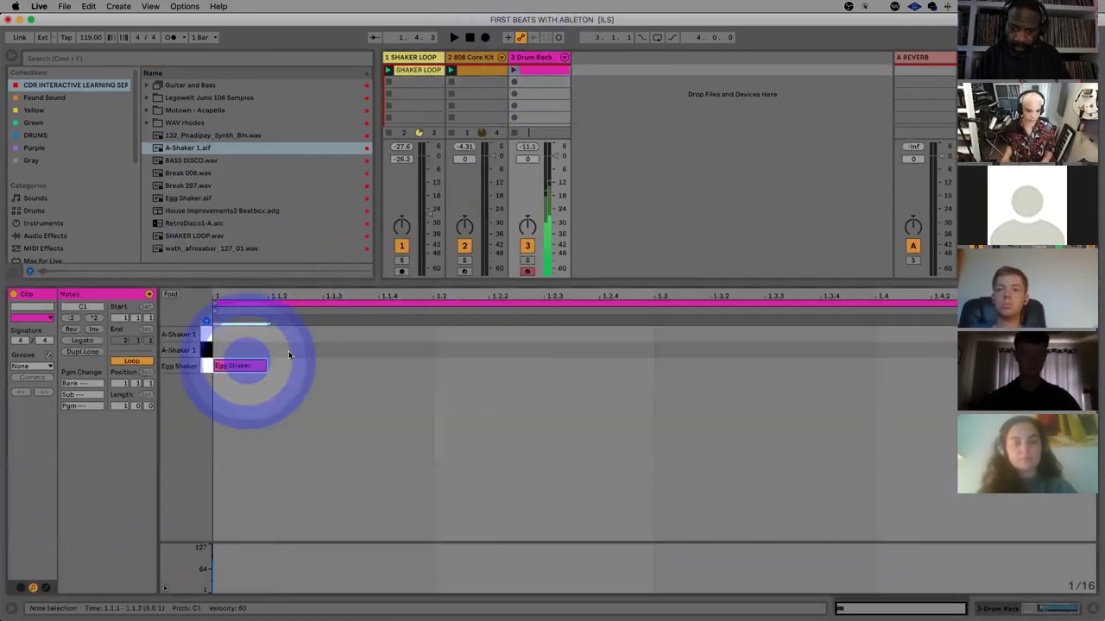
double_click(348, 350)
double_click(461, 366)
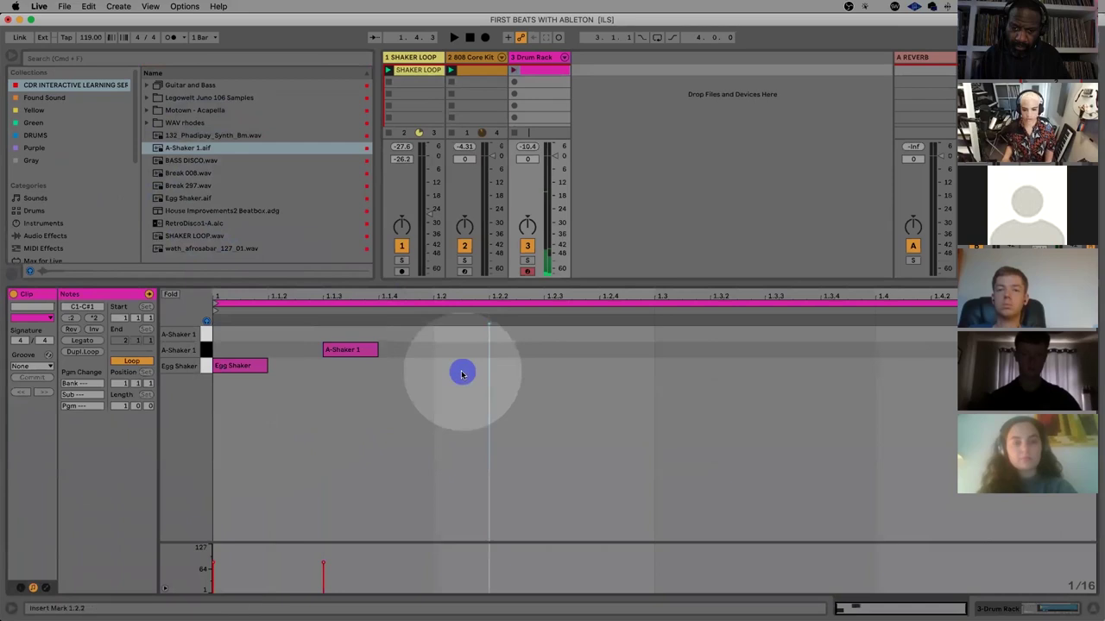
double_click(562, 350)
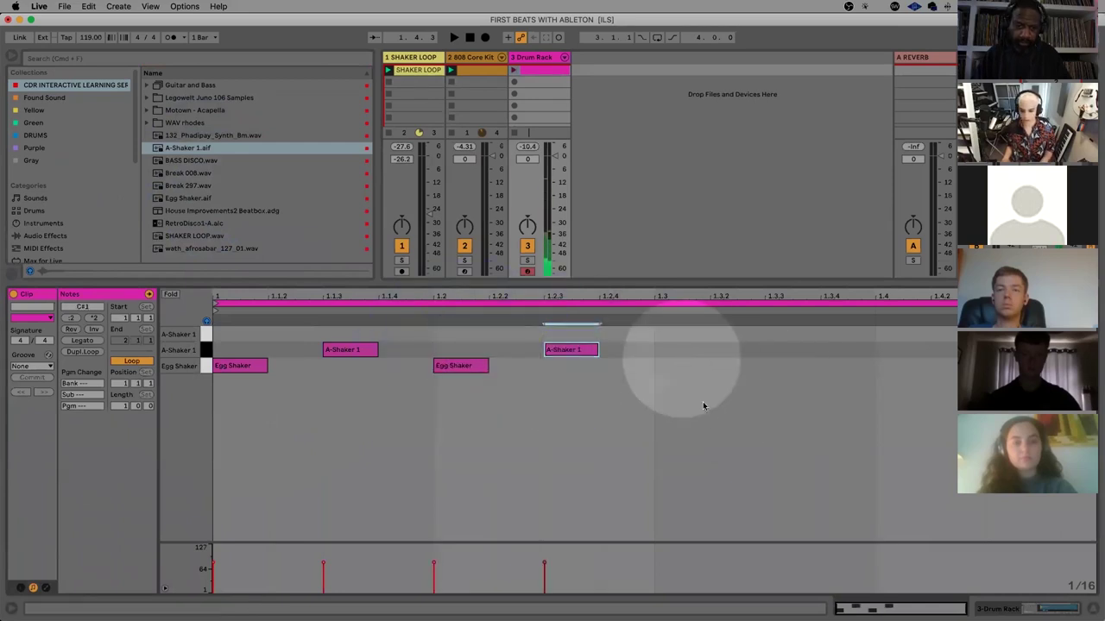
Complete the bar with Egg Shaker notes at 1.3, 1.4 and 1.4.4, and A-Shaker 1 notes at 1.3.3 and 1.4.3
drag(838, 356, 836, 204)
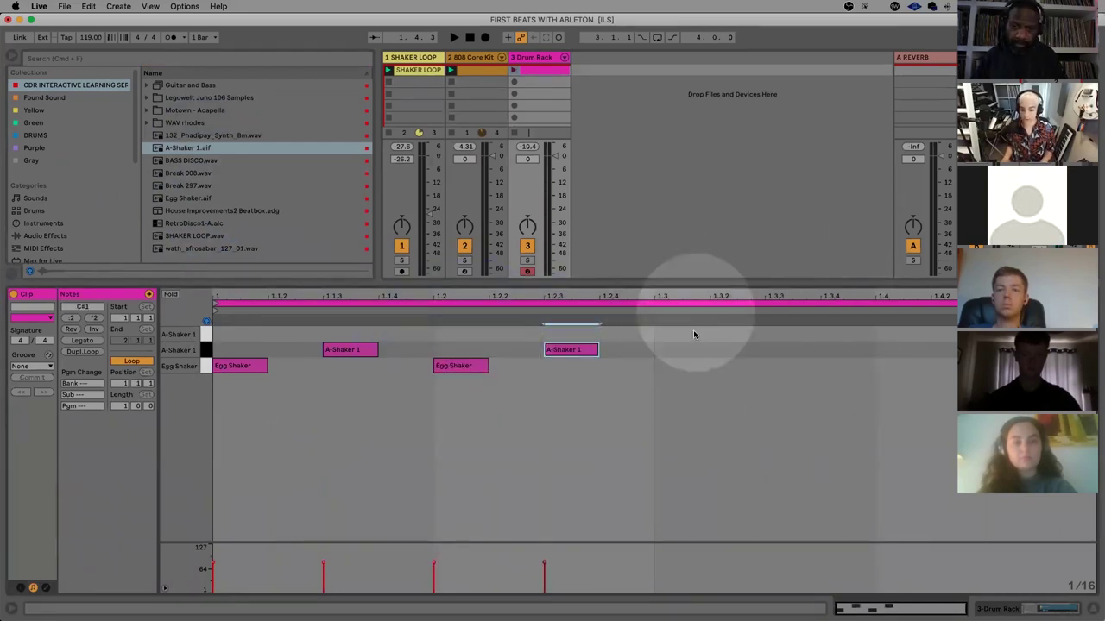
double_click(679, 366)
double_click(790, 350)
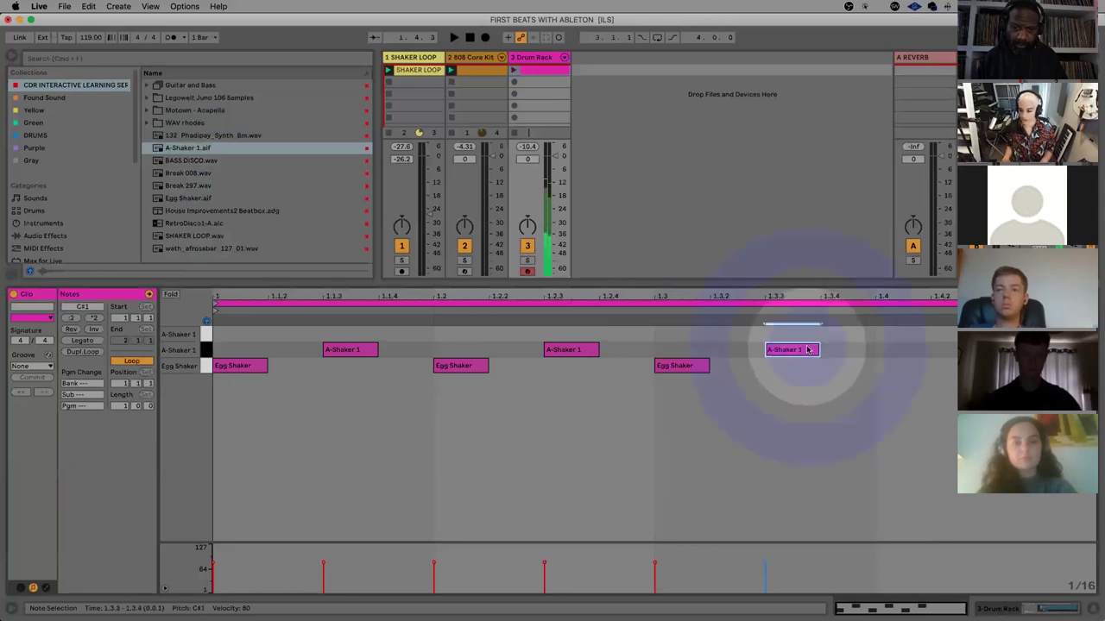
click(892, 374)
double_click(893, 370)
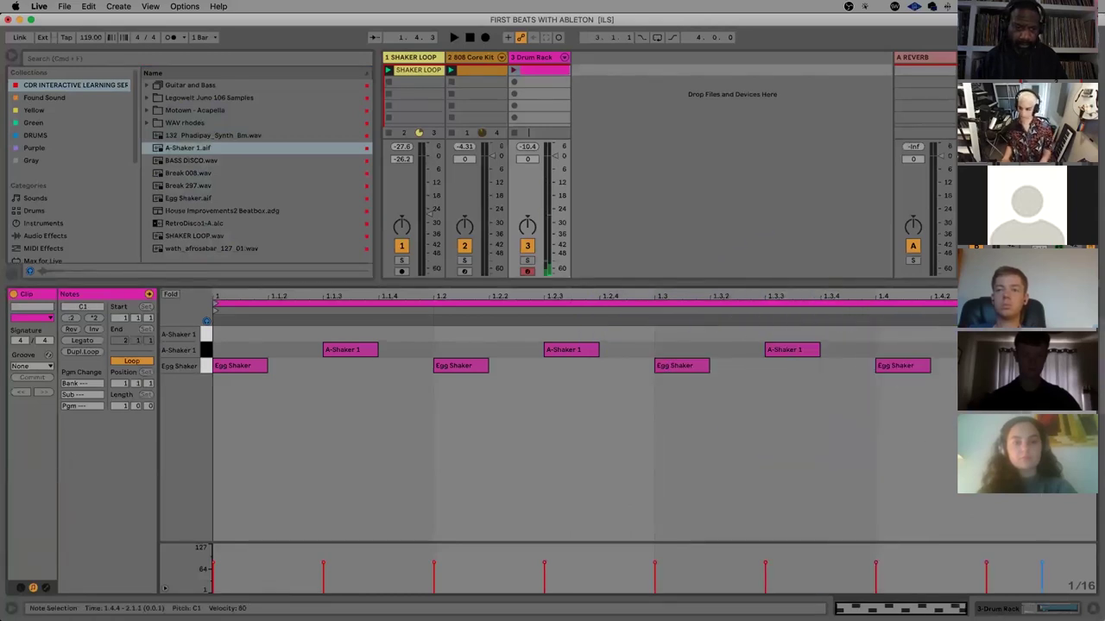
Apply the MPC 16 Swing-66 groove to all the shaker notes and commit it to the clip
key(super+a)
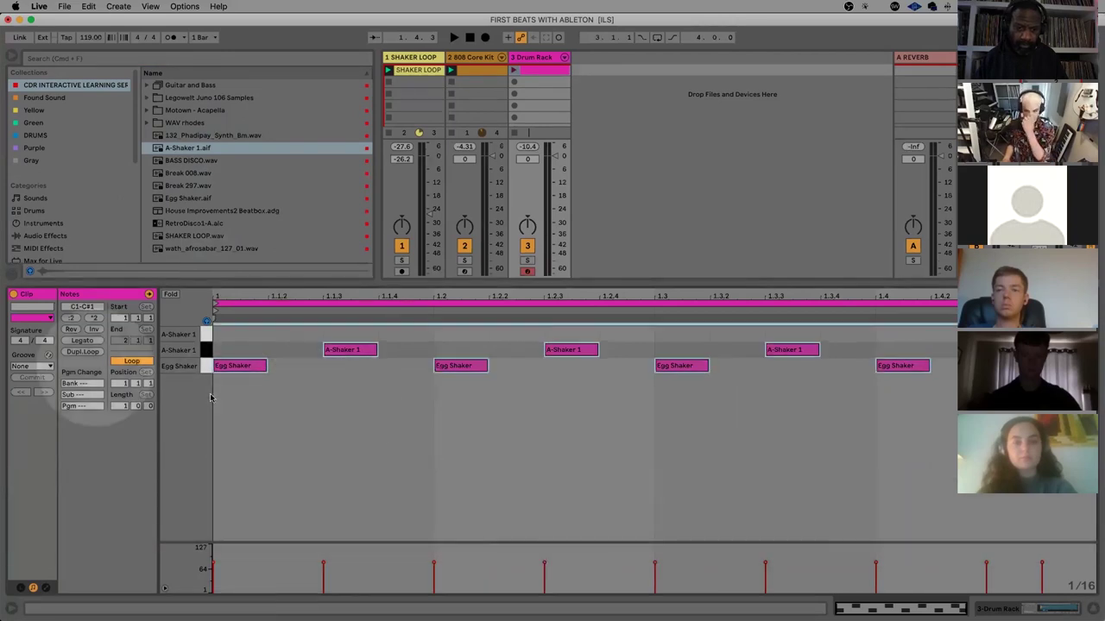
click(630, 369)
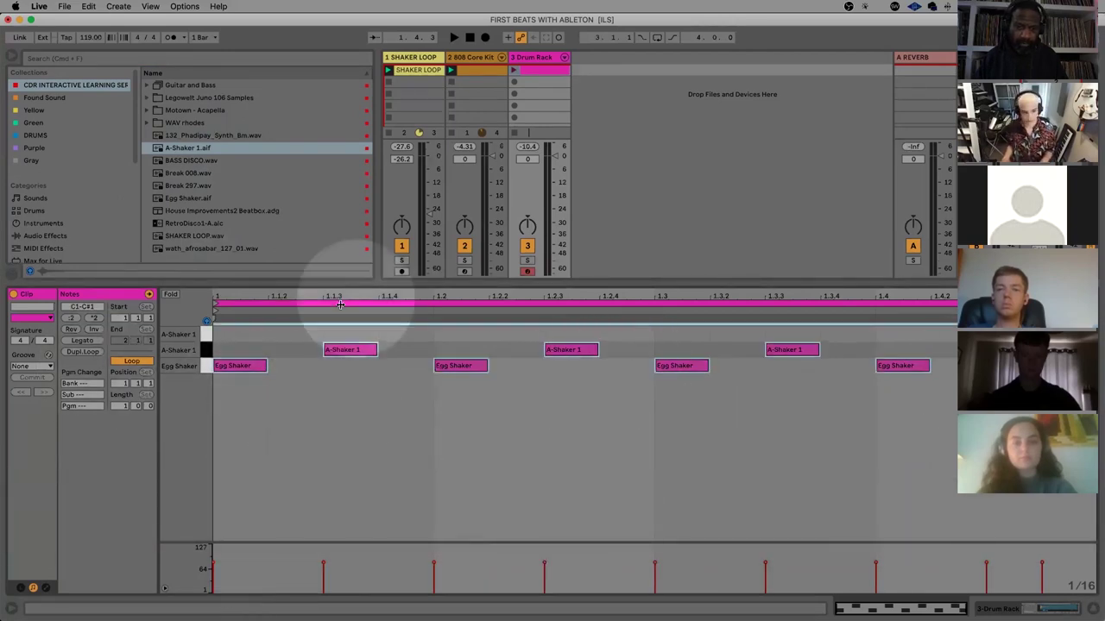
click(30, 368)
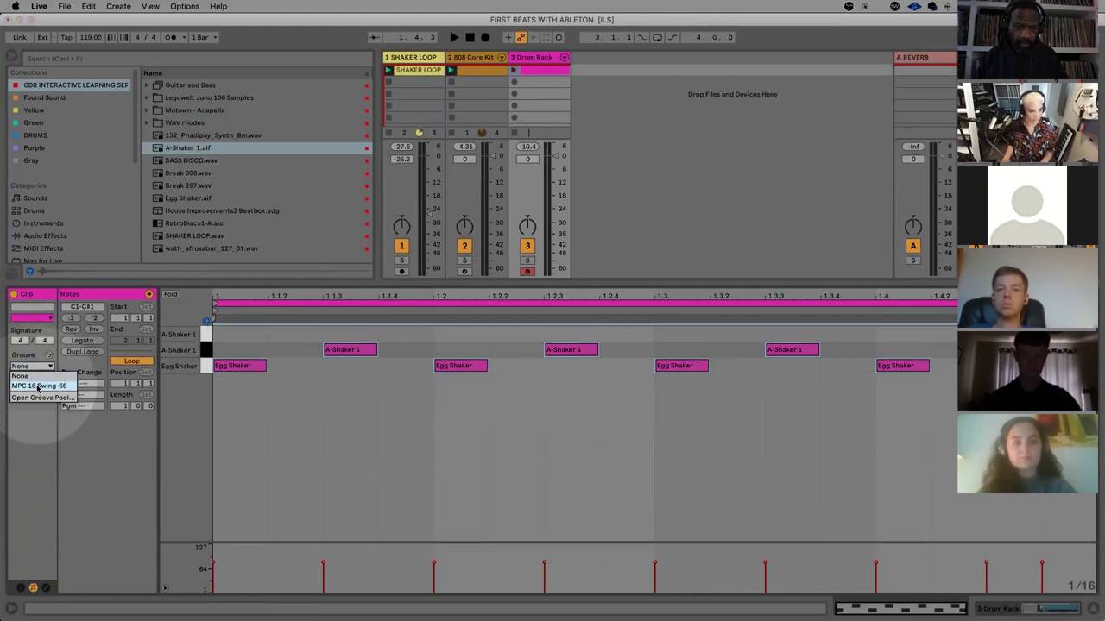
click(32, 380)
click(32, 380)
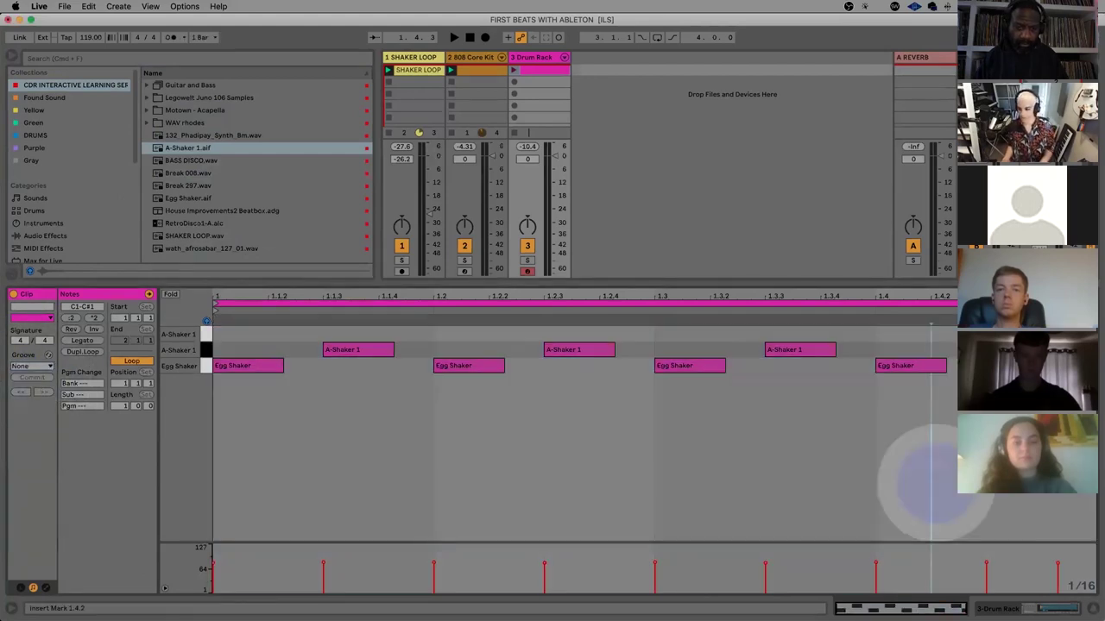
click(669, 421)
Play back the beat with the new shaker clip and solo the Drum Rack track
key(space)
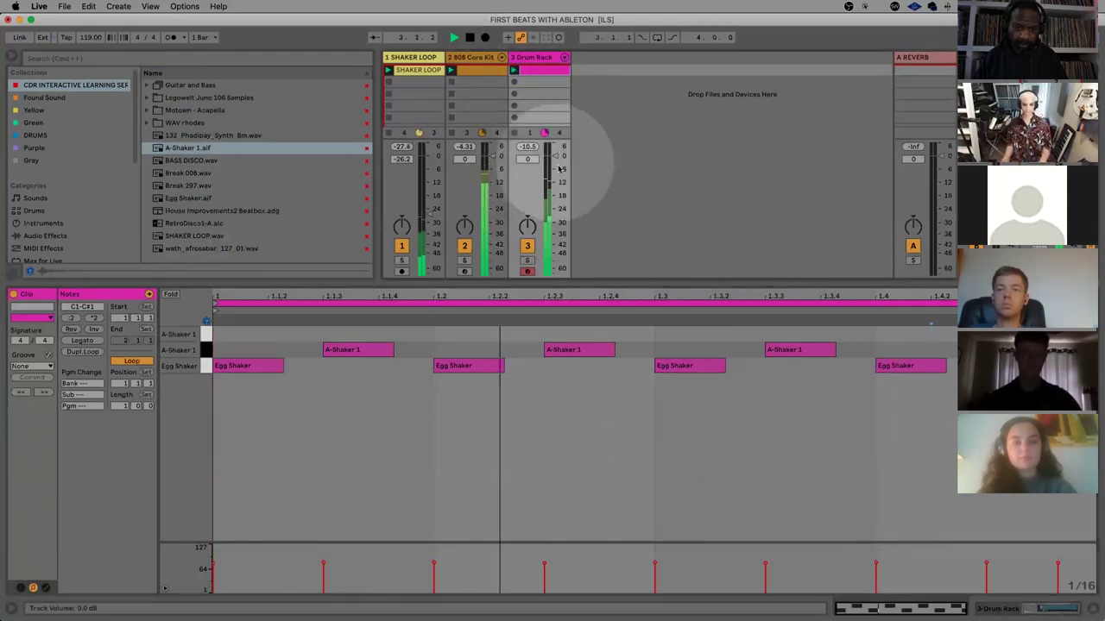
click(527, 261)
key(space)
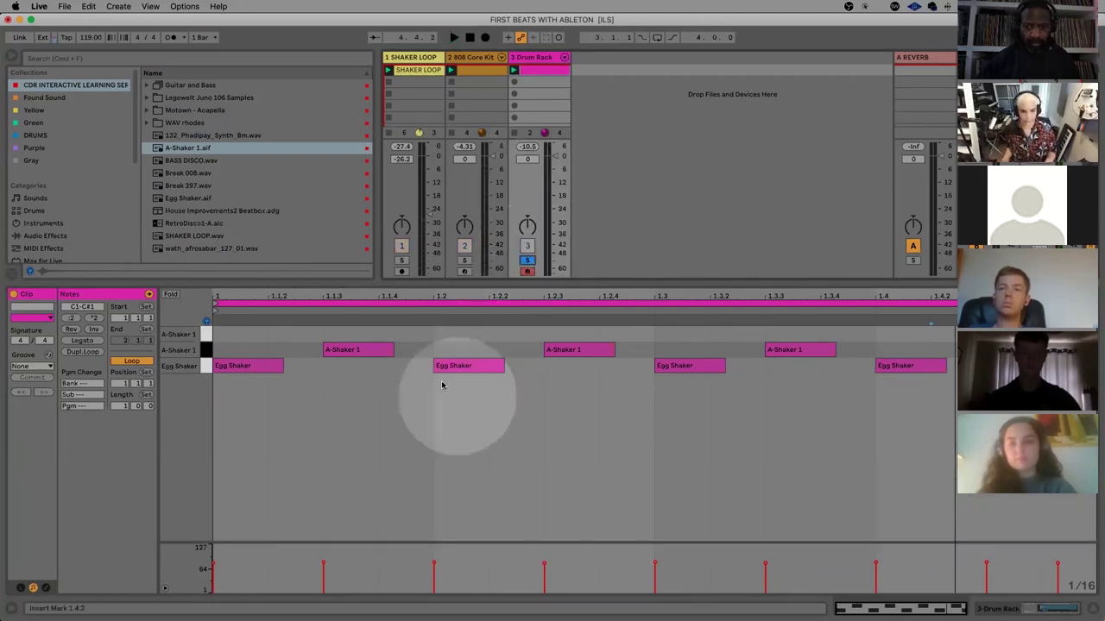
Add the Velocity MIDI effect preset Add some Random.adv before the Drum Rack
key(shift+Tab)
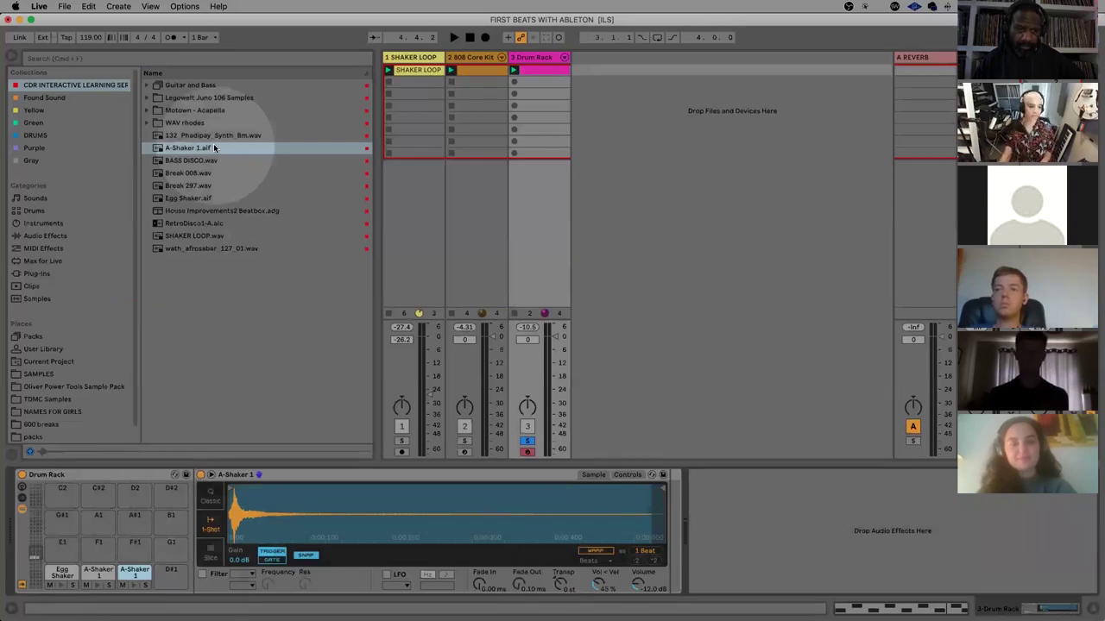
click(48, 250)
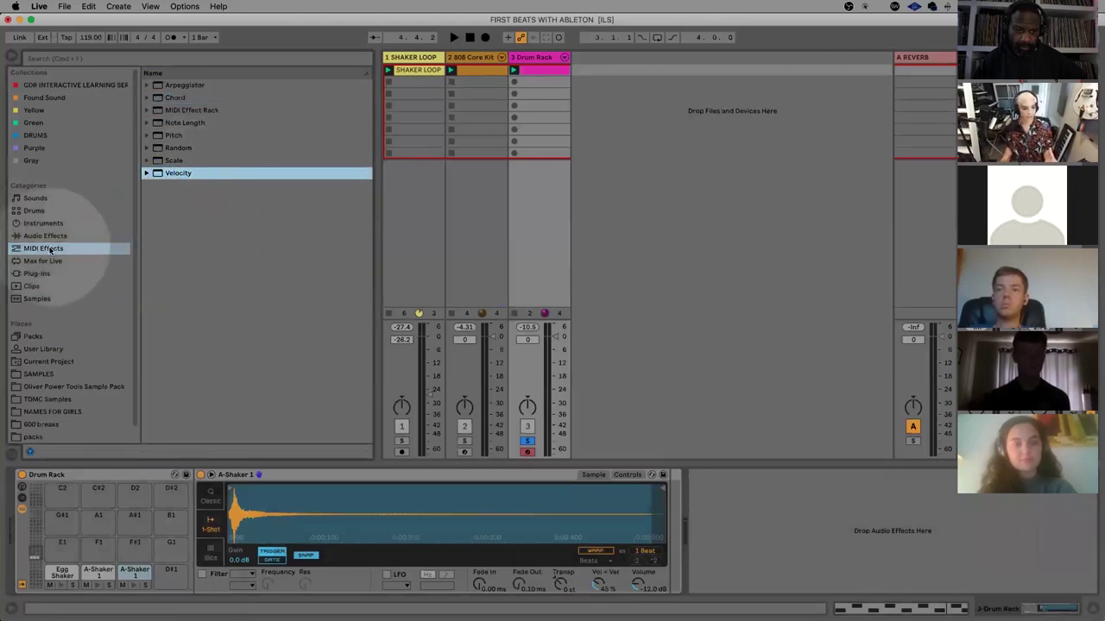
click(147, 173)
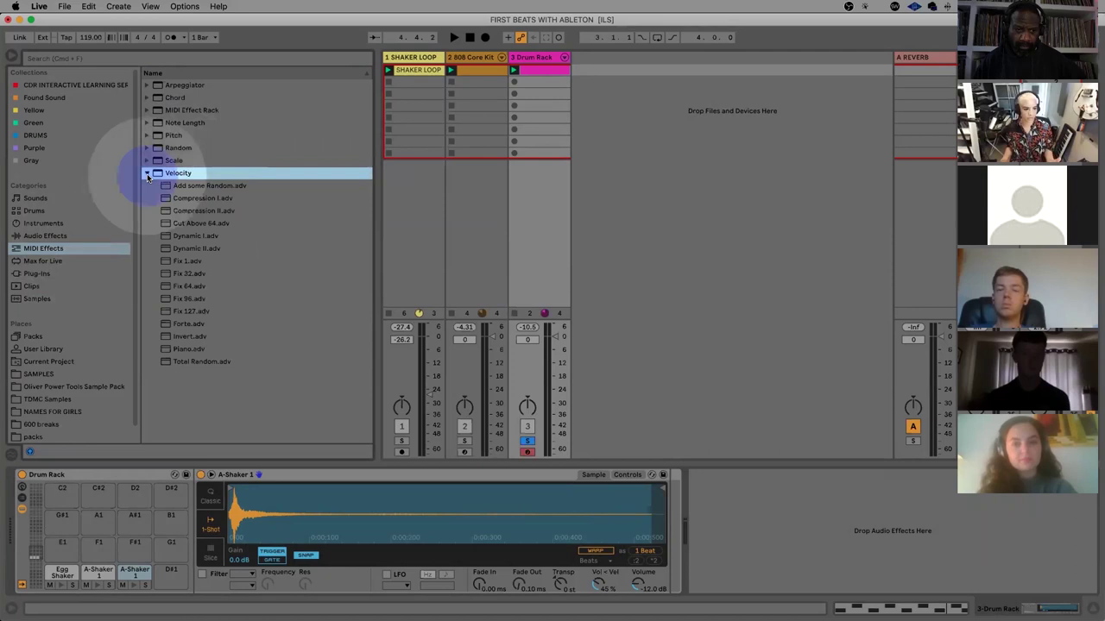
click(146, 173)
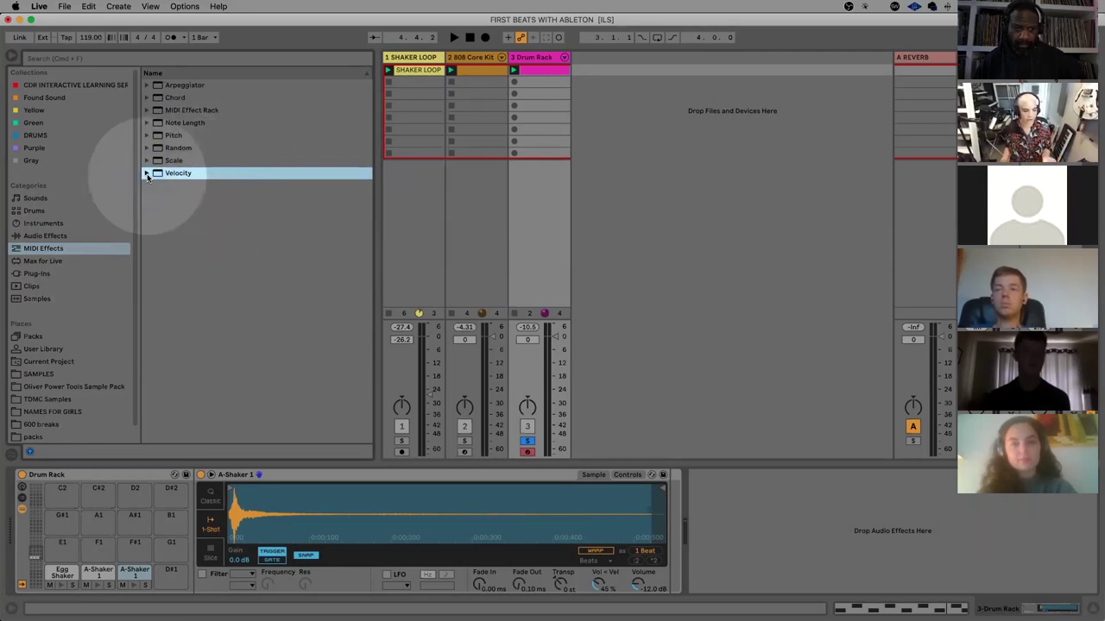
click(147, 174)
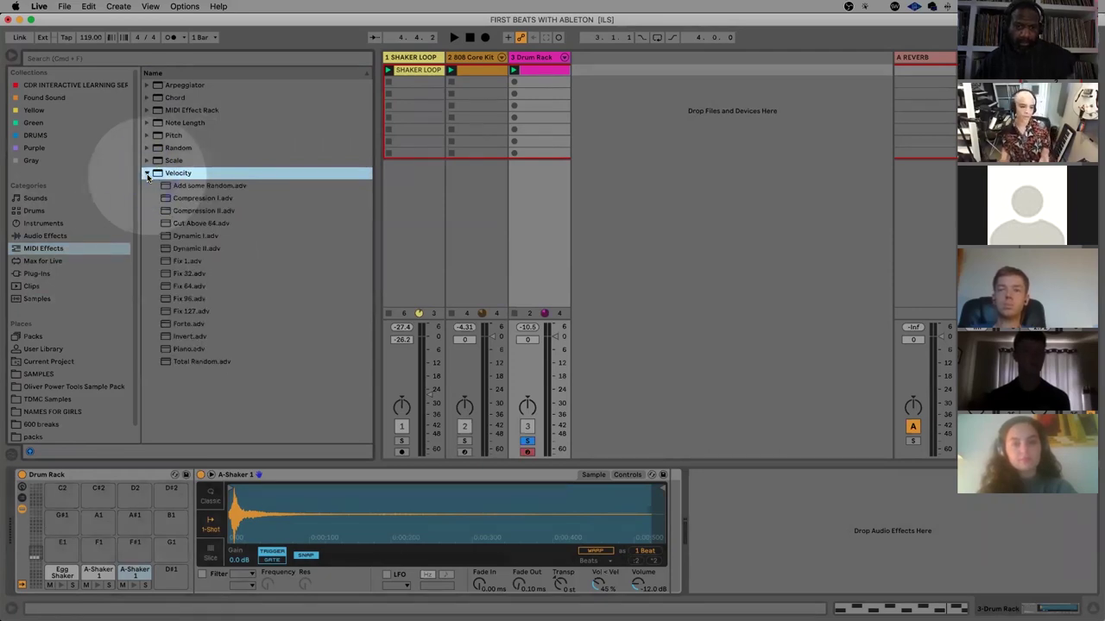
double_click(213, 187)
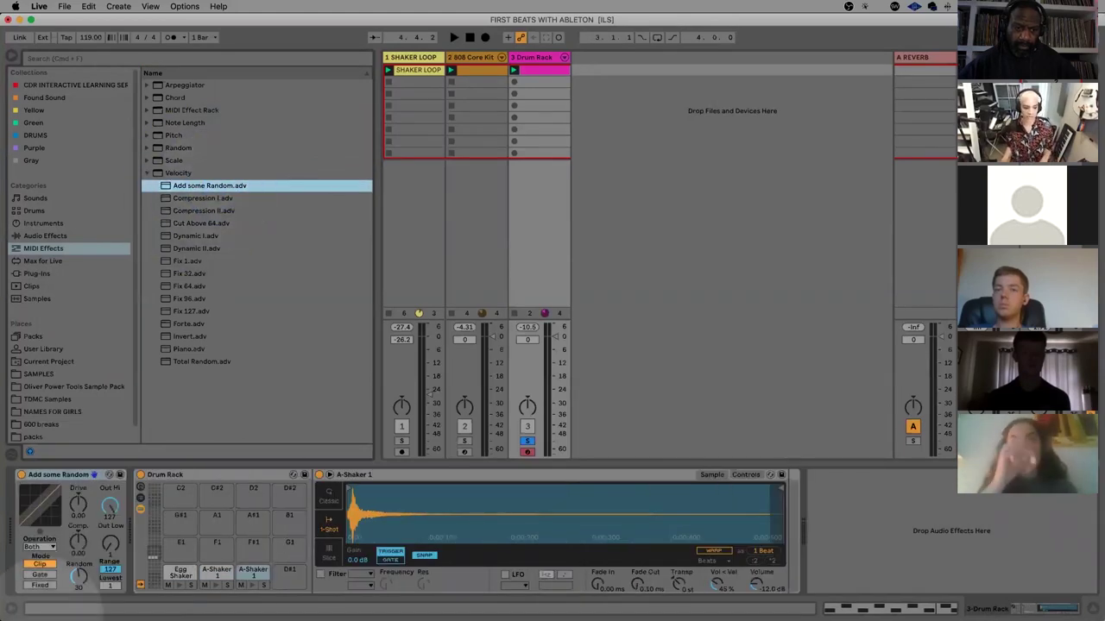
Play back the shakers with randomized velocity and lower the Drum Rack track's volume to -12.5 dB
key(space)
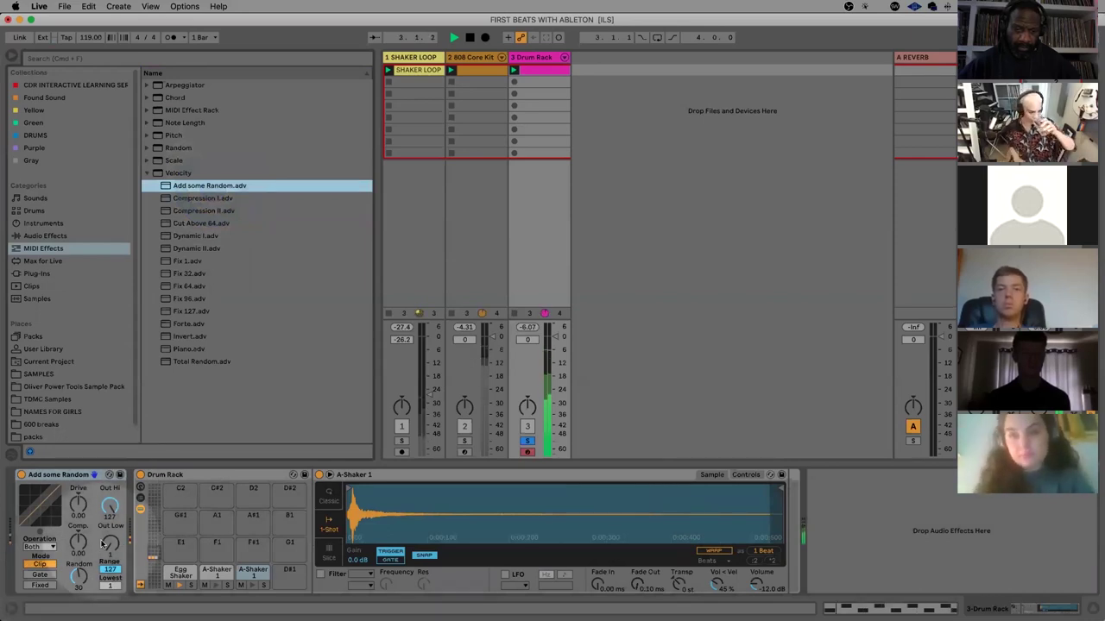
key(space)
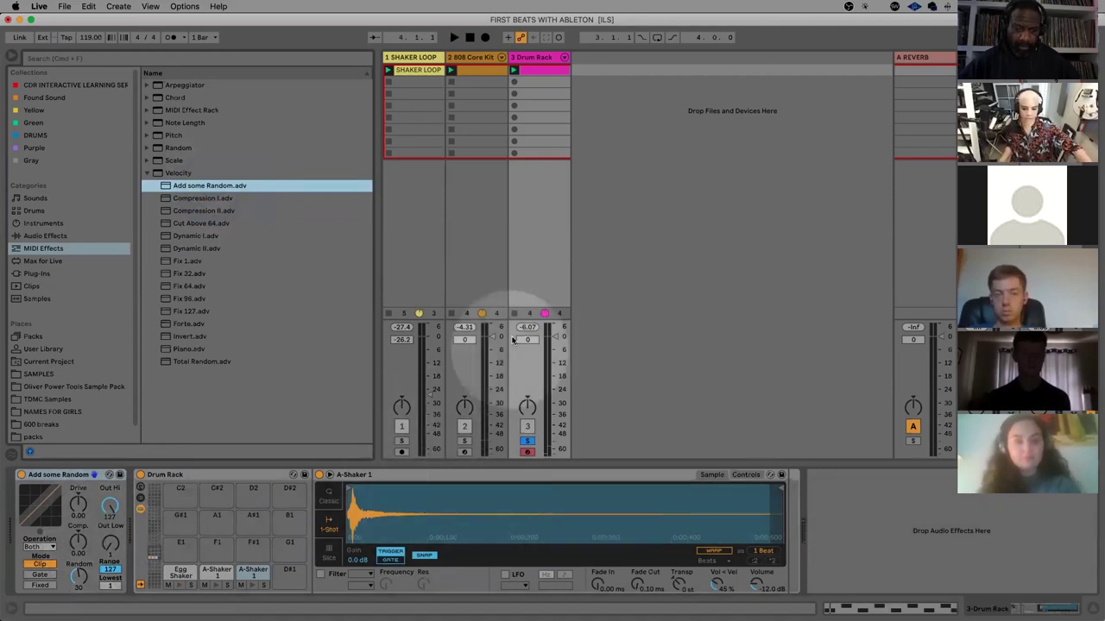
click(553, 340)
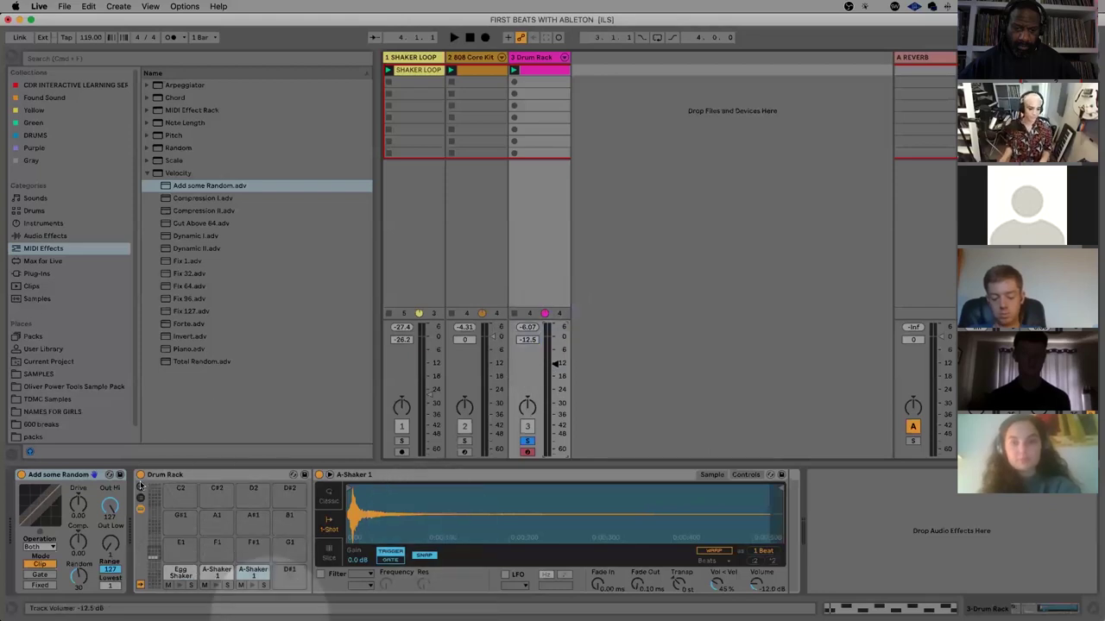
Reopen the Drum Rack clip's notes and select the first Egg Shaker note to examine its velocity
click(60, 236)
click(53, 250)
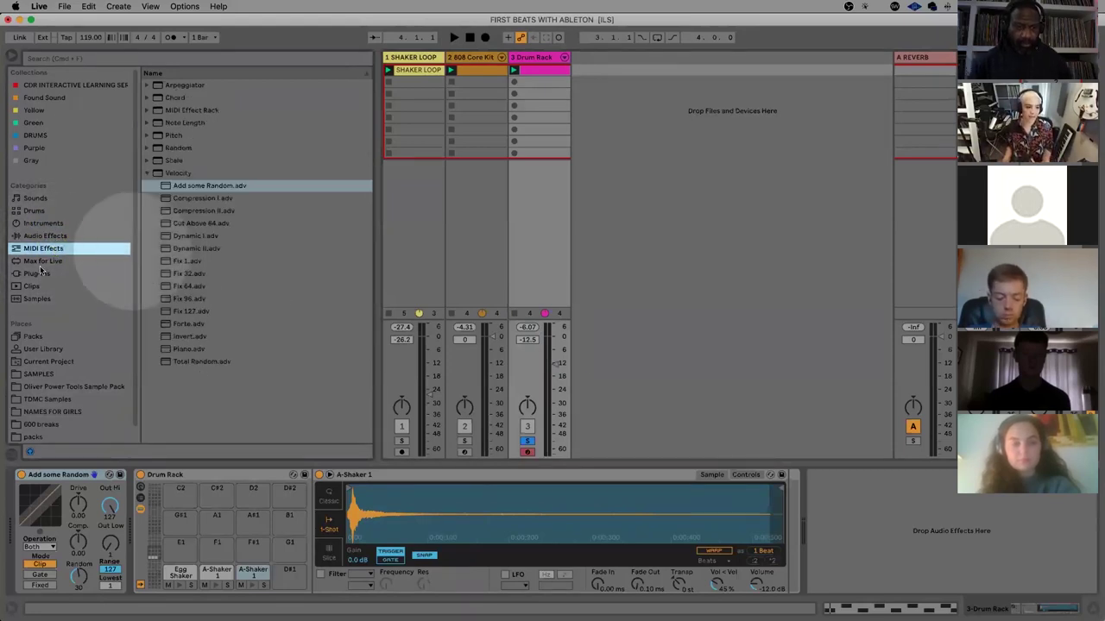
double_click(535, 71)
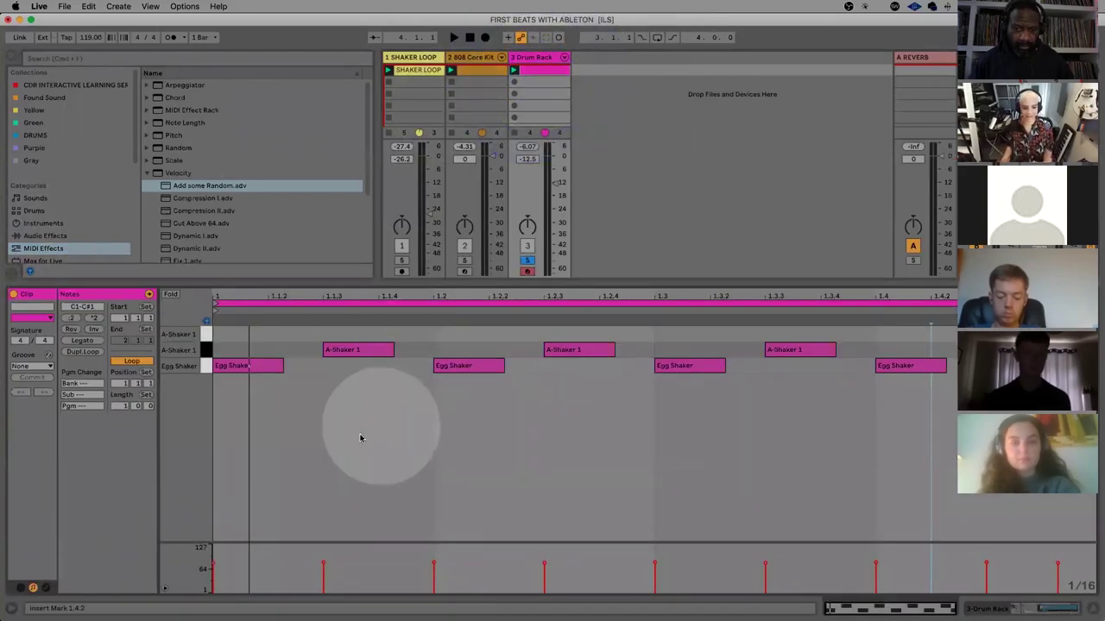
click(250, 391)
click(246, 367)
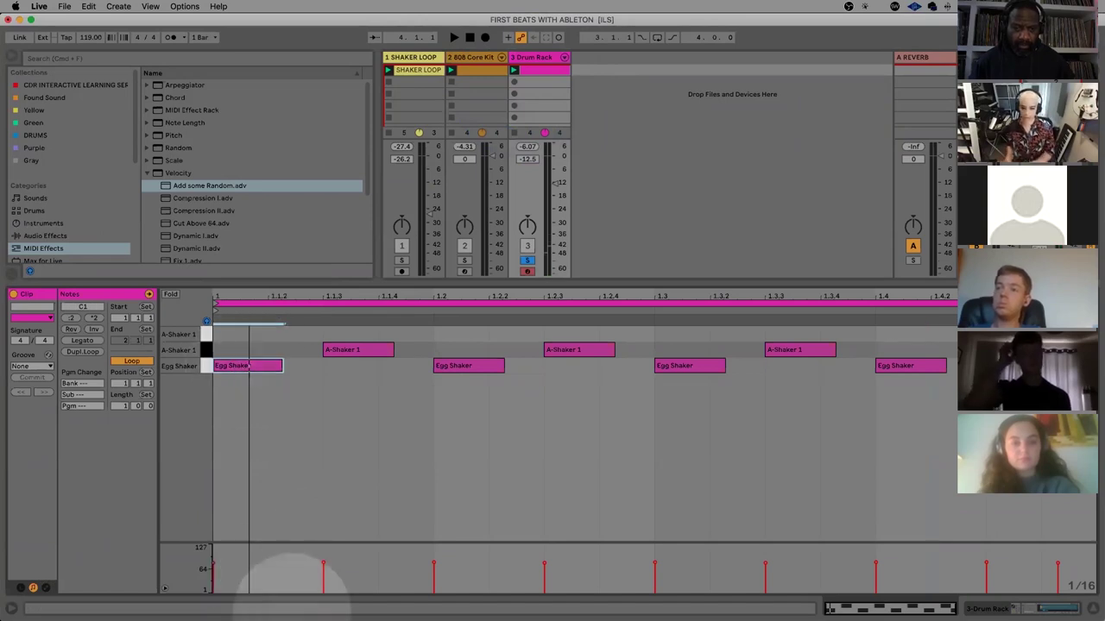
Unsolo the Drum Rack track and lower its volume to -14.3 dB while playing back the full beat
drag(377, 559, 322, 569)
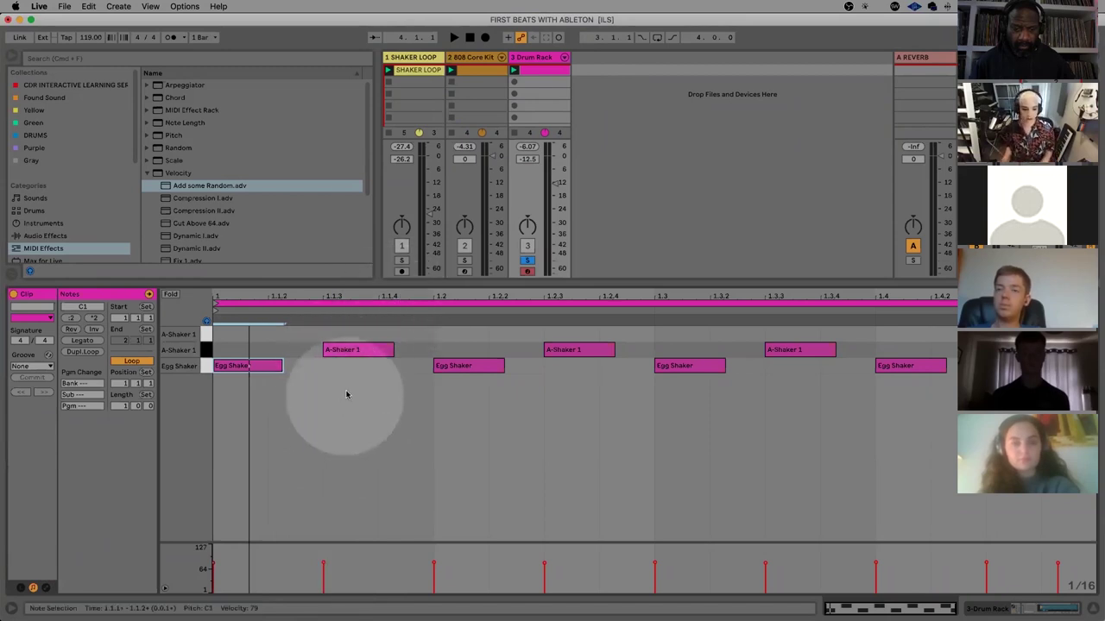
click(527, 260)
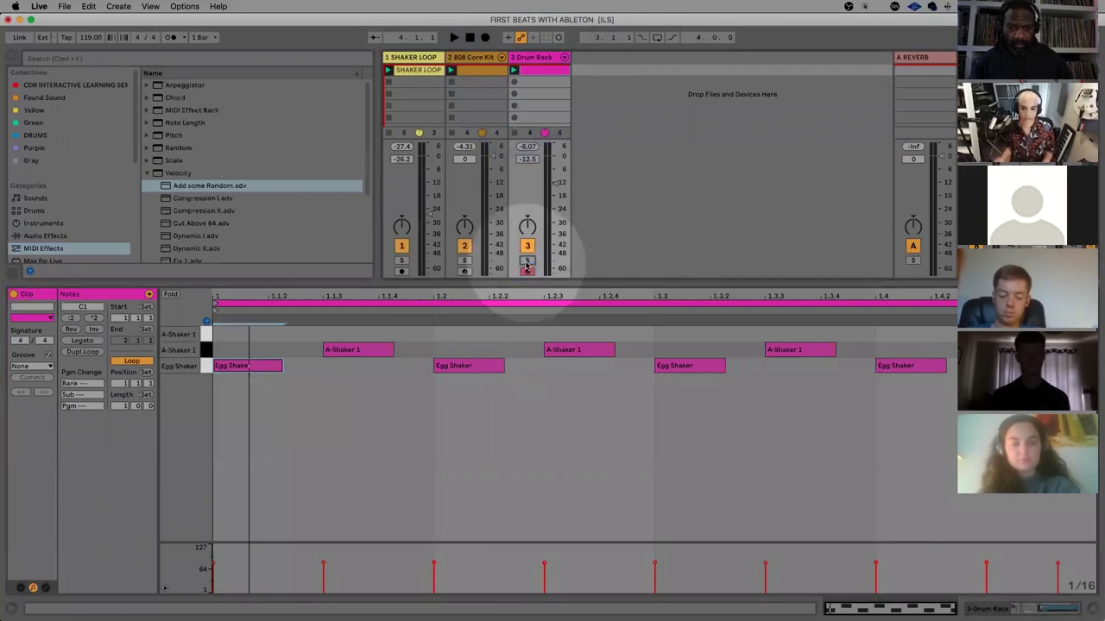
key(space)
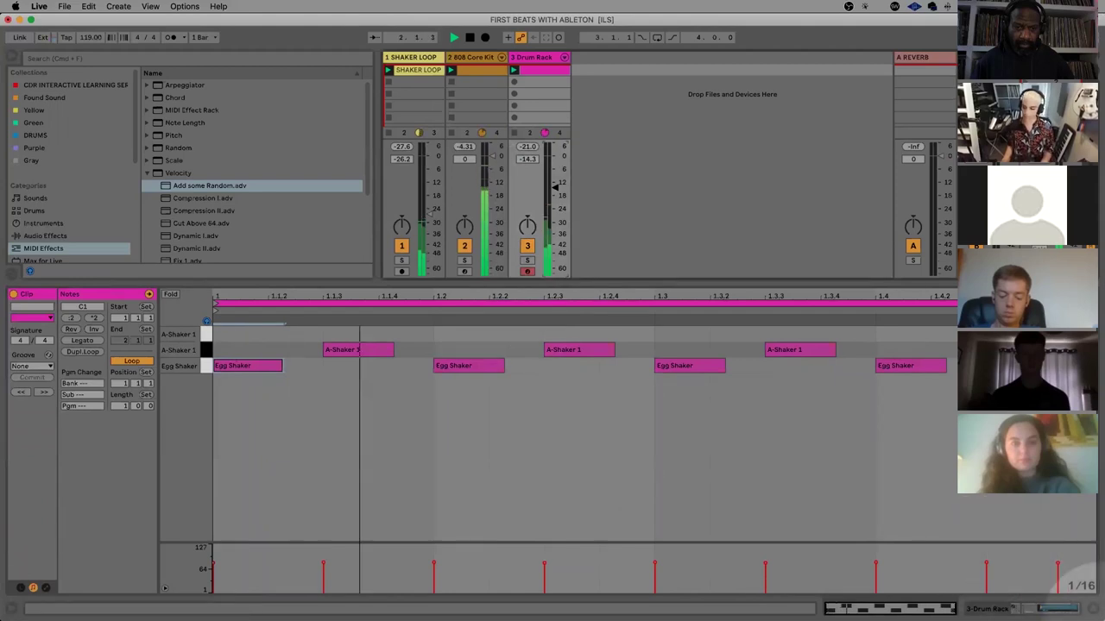
key(super+alt+l)
key(space)
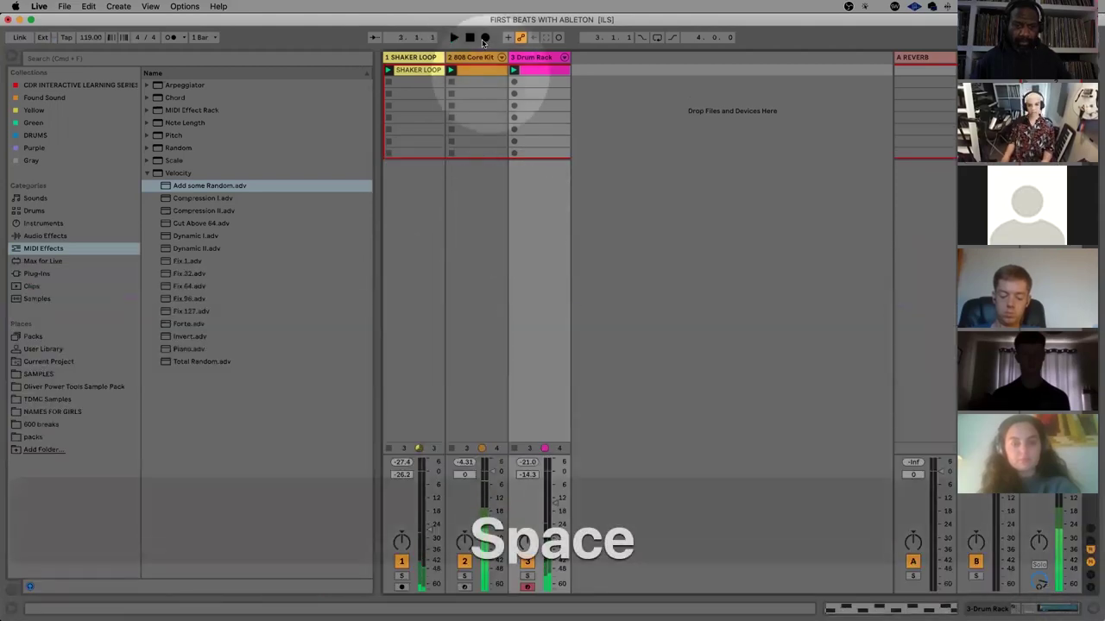
Show the 808 Core Kit's devices and audition its Snare 808 and Clap 808 pads
click(478, 58)
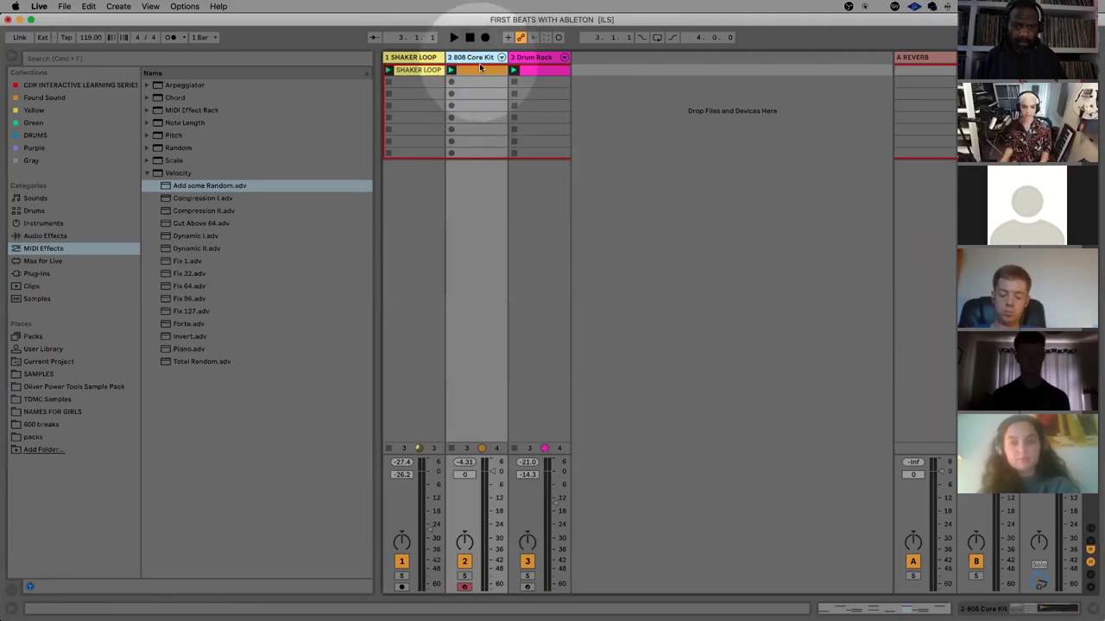
key(shift+Tab)
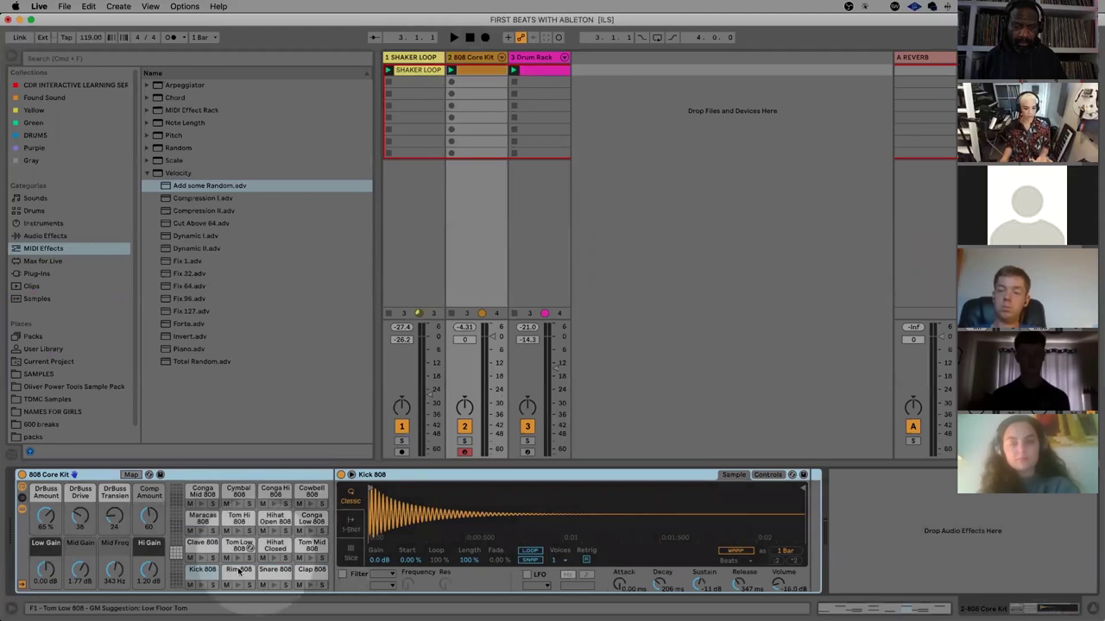
click(274, 584)
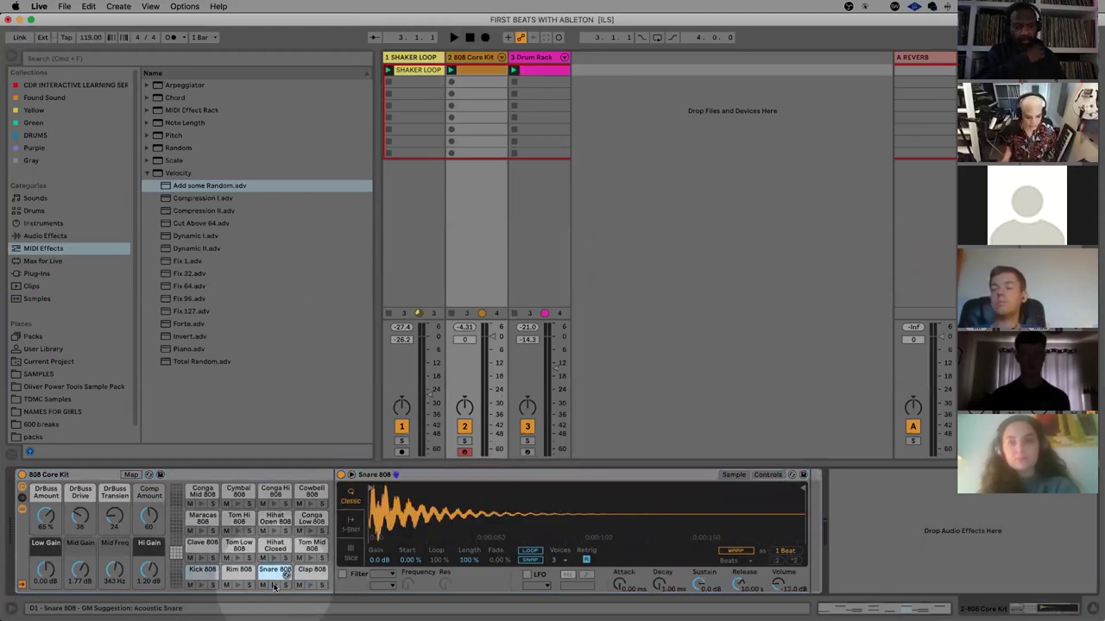
click(275, 586)
click(311, 586)
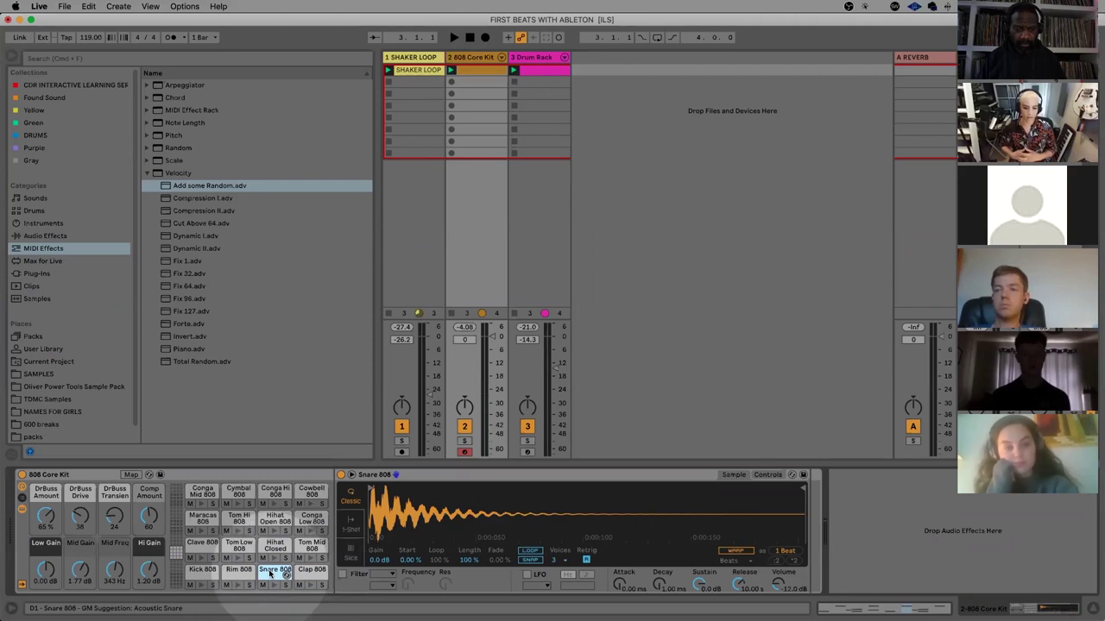
click(260, 282)
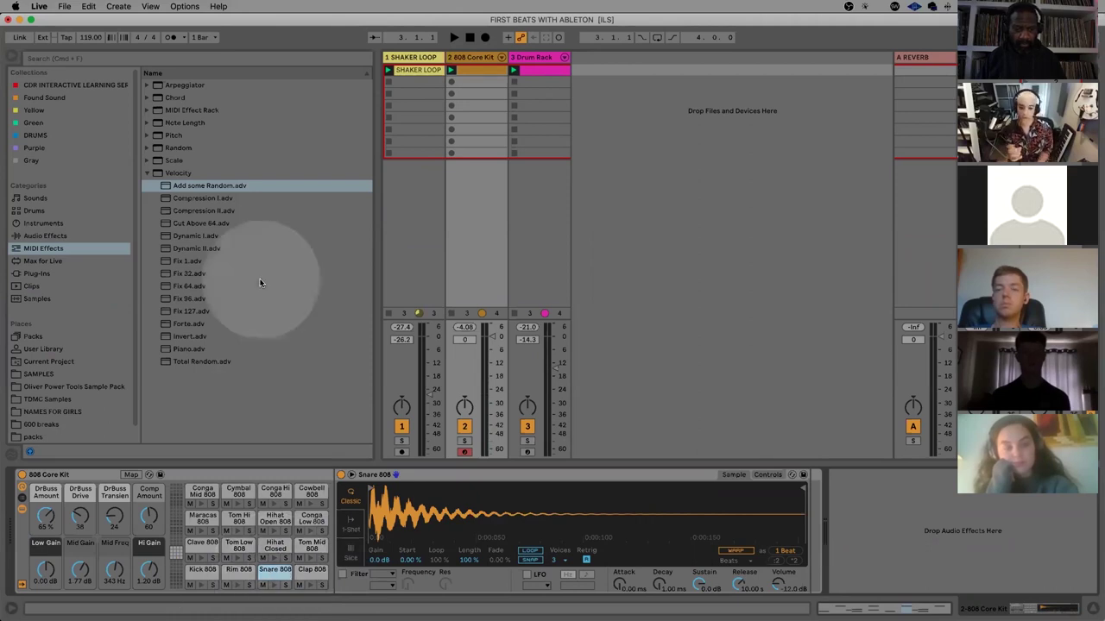
click(227, 561)
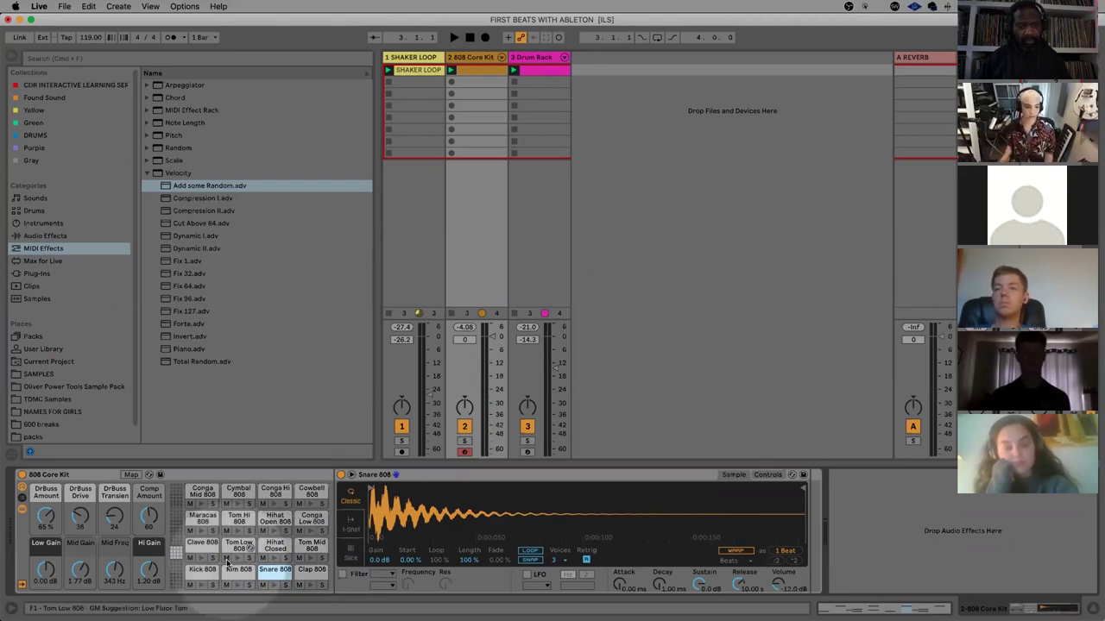
Preview Break 297.wav from the CDR Interactive Learning collection, replace the Snare 808 pad with it and audition the pad
click(86, 85)
click(183, 187)
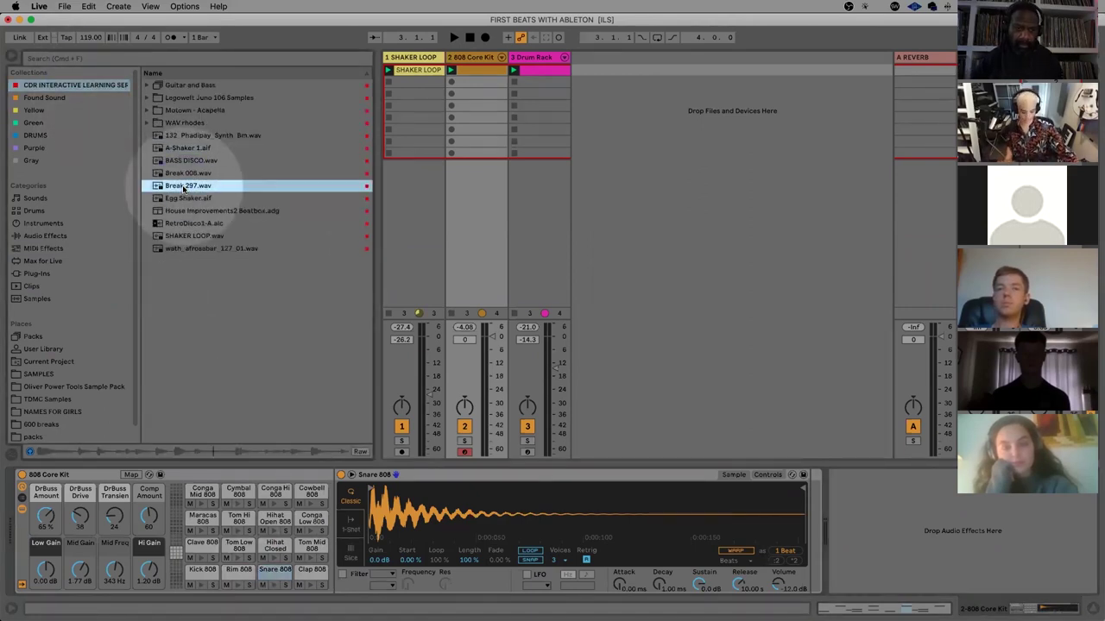
key(space)
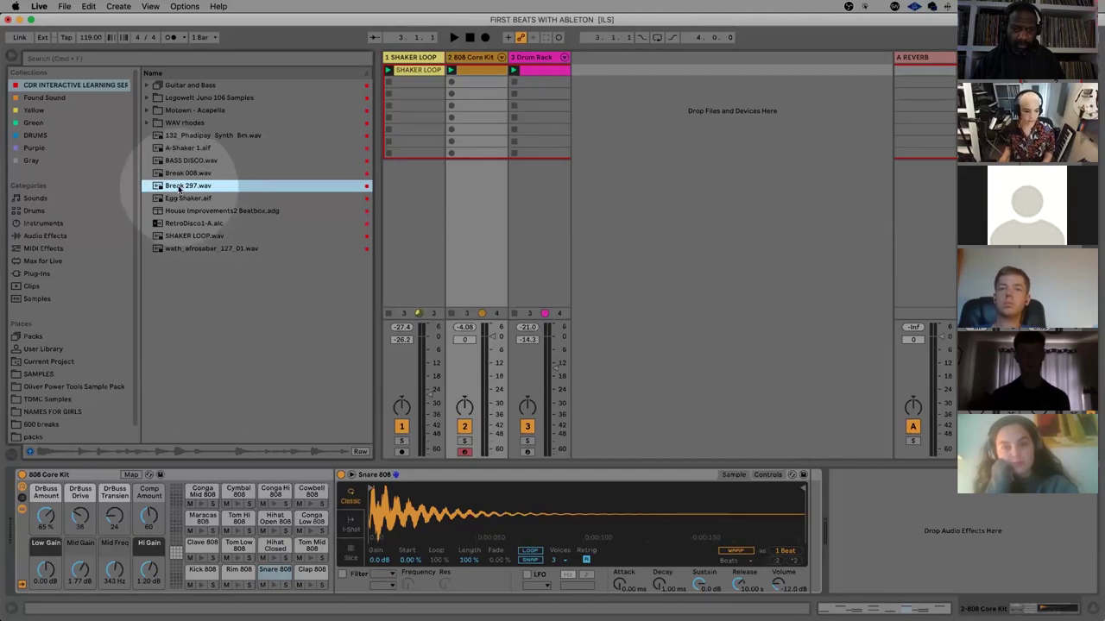
click(230, 320)
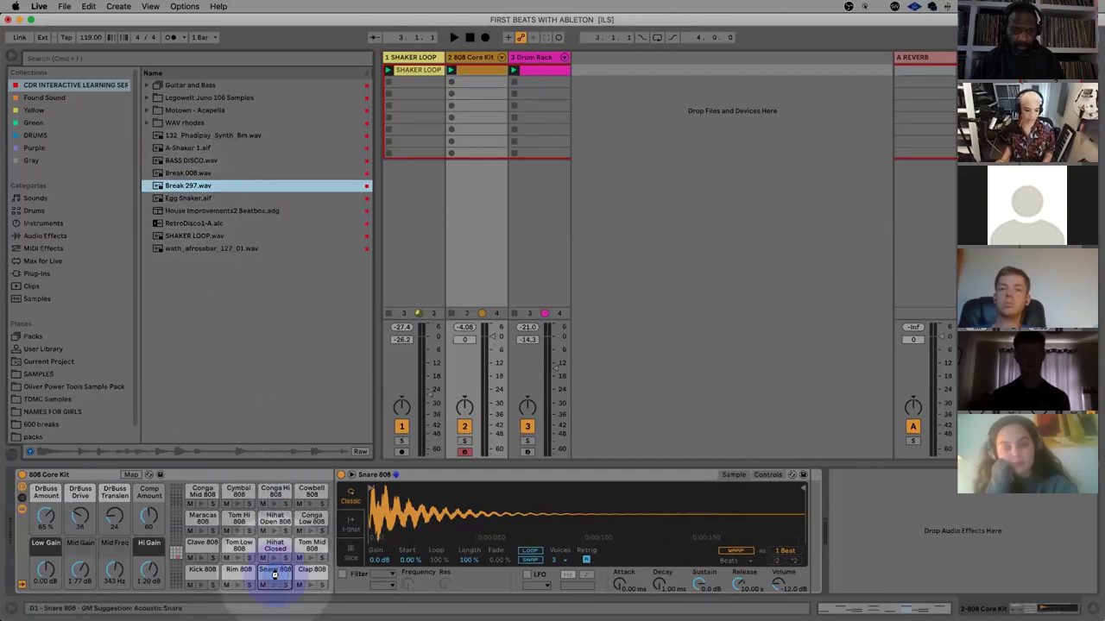
drag(274, 575, 274, 577)
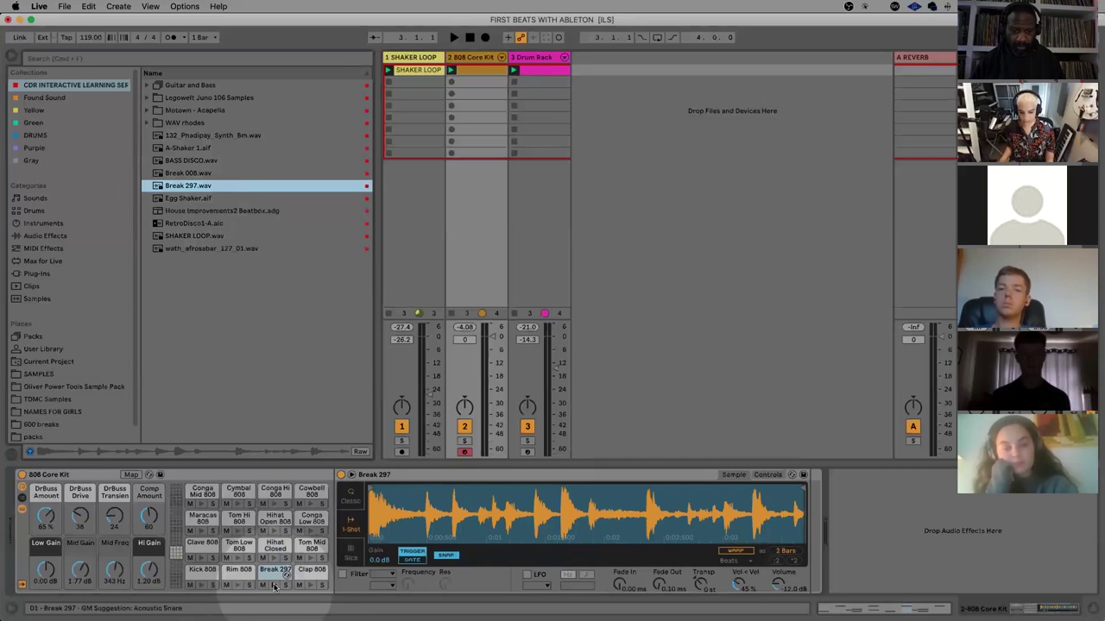
click(274, 585)
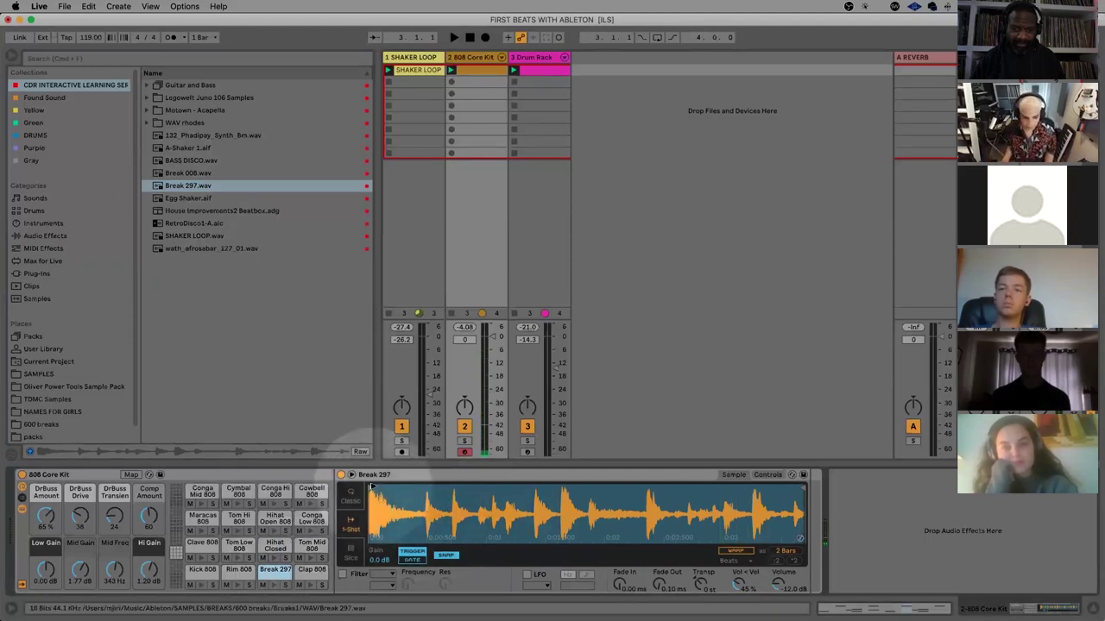
Trim the snare pad's Break 297 sample to its second hit, one beat long, and set the fade-out to 227 ms
drag(421, 488, 431, 490)
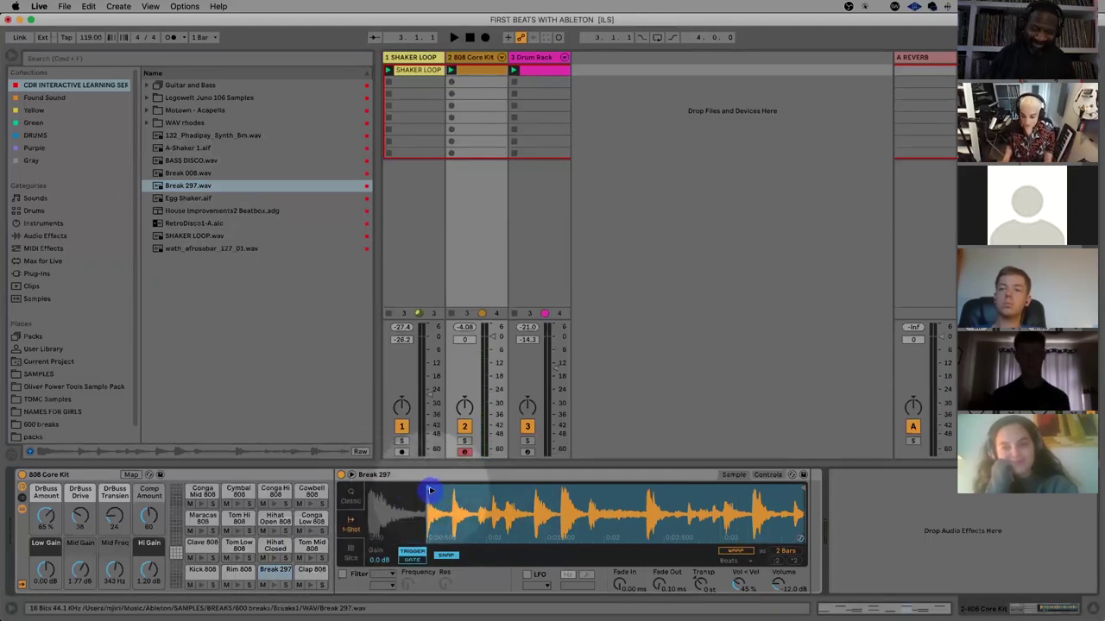
click(800, 489)
mouse_move(801, 490)
mouse_down()
mouse_move(406, 499)
mouse_move(448, 491)
mouse_up()
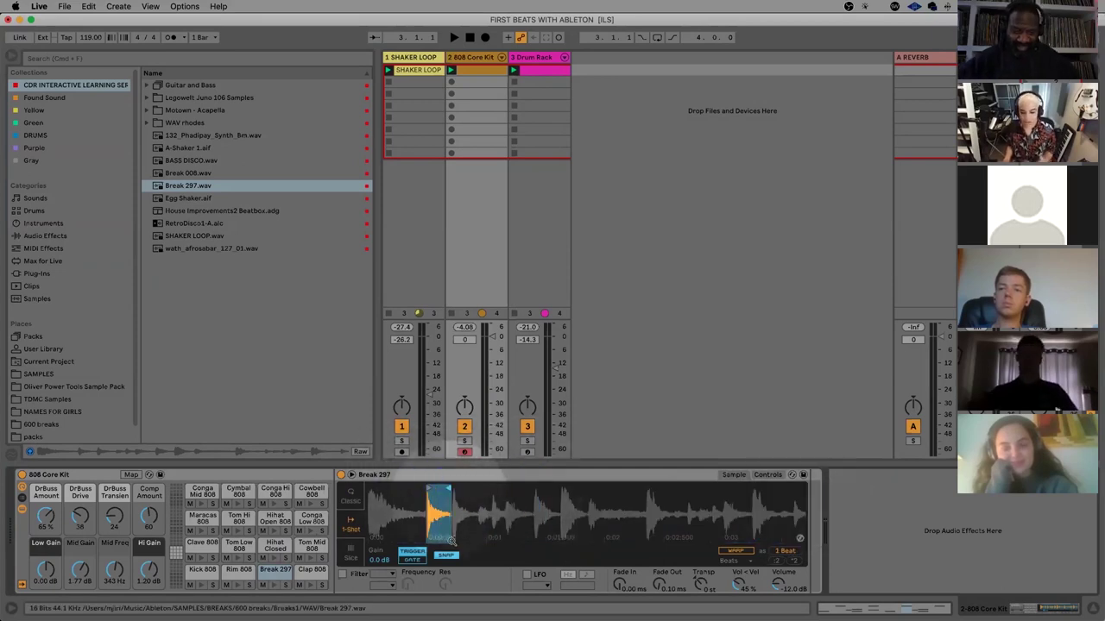
scroll(450, 526, up, 4)
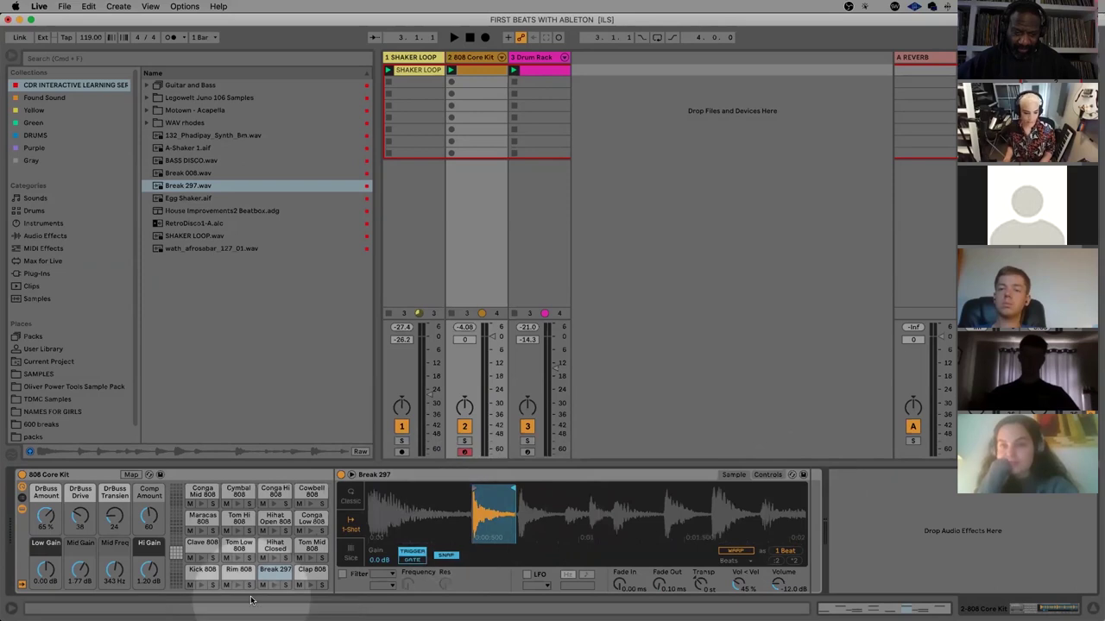
click(274, 578)
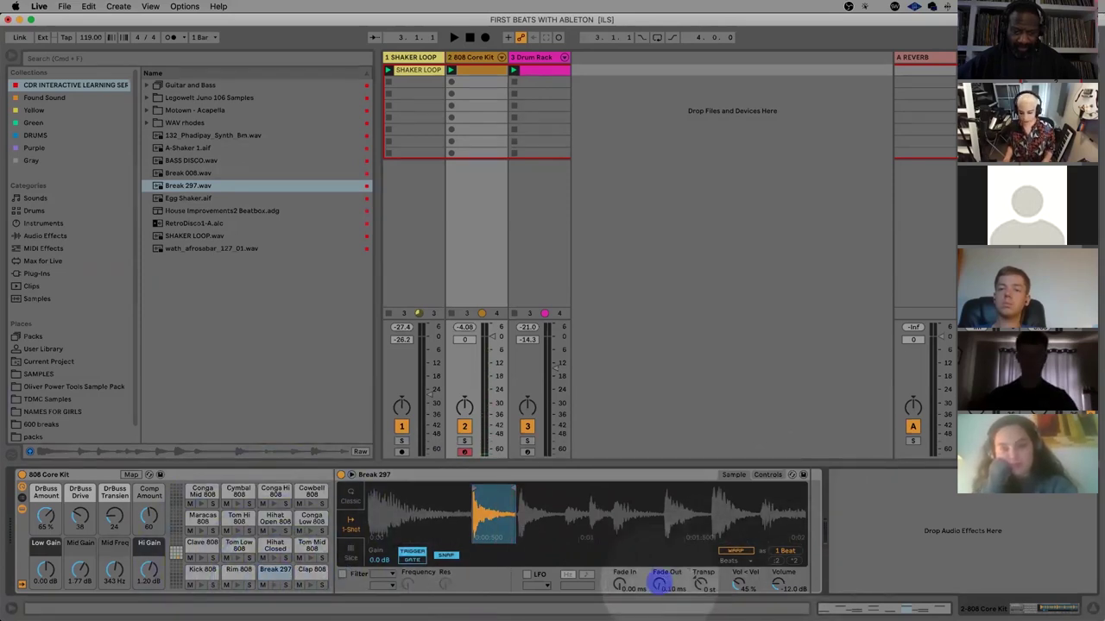
click(276, 587)
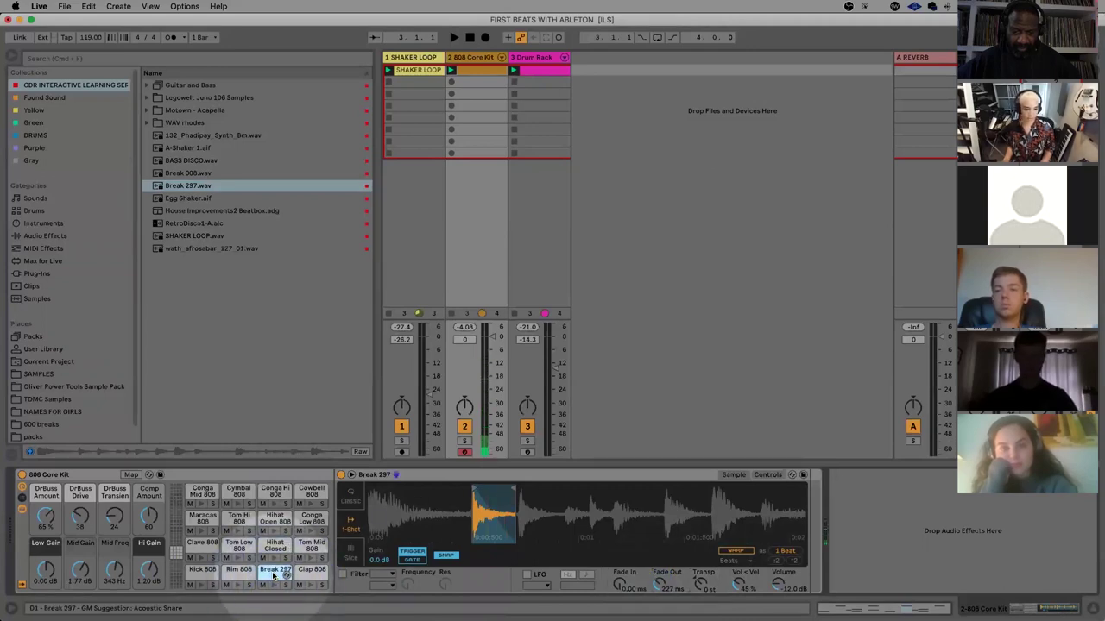
Copy the Break 297 pad onto the Clap 808 pad, shift its sample region to the following hit and set the fade-out to 1.60 s
click(273, 577)
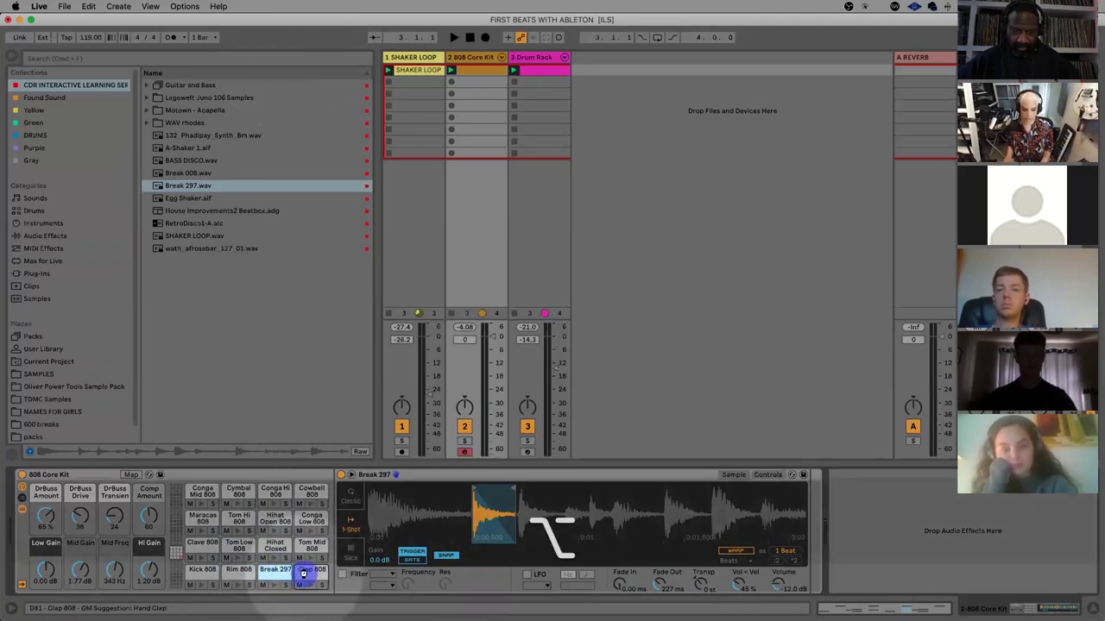
drag(273, 576, 304, 577)
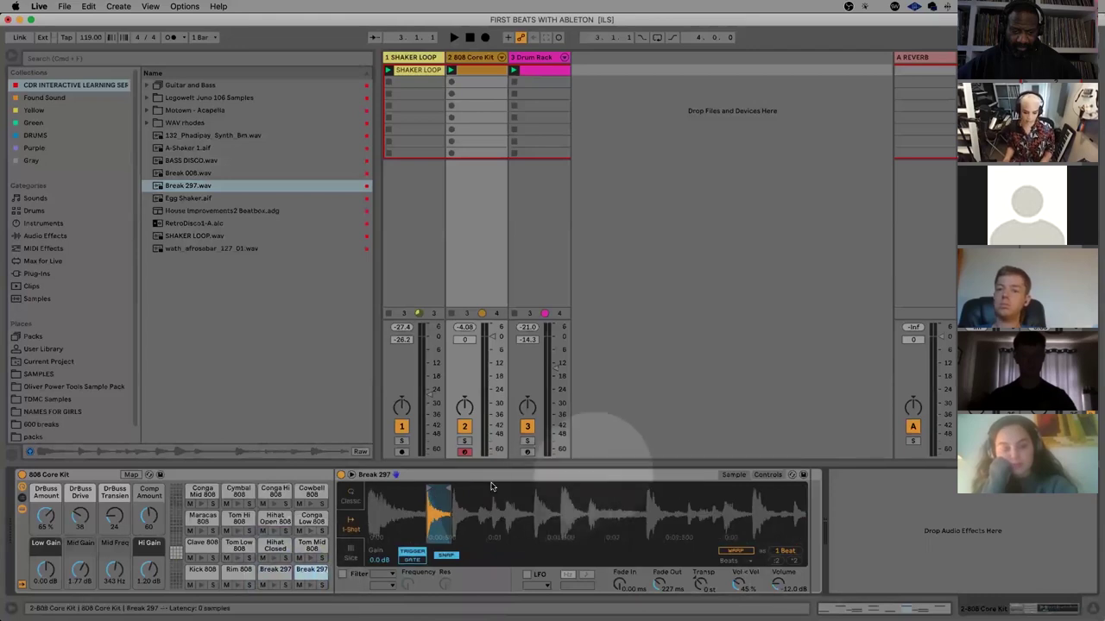
mouse_move(445, 489)
mouse_down()
mouse_move(472, 491)
mouse_move(456, 488)
mouse_up()
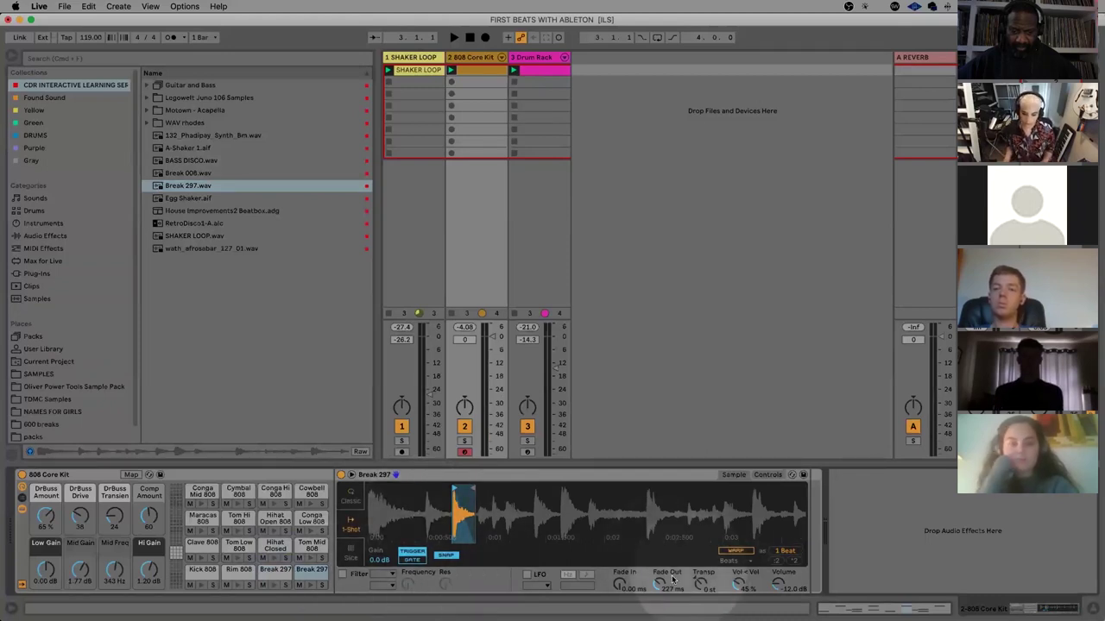
drag(658, 585, 659, 583)
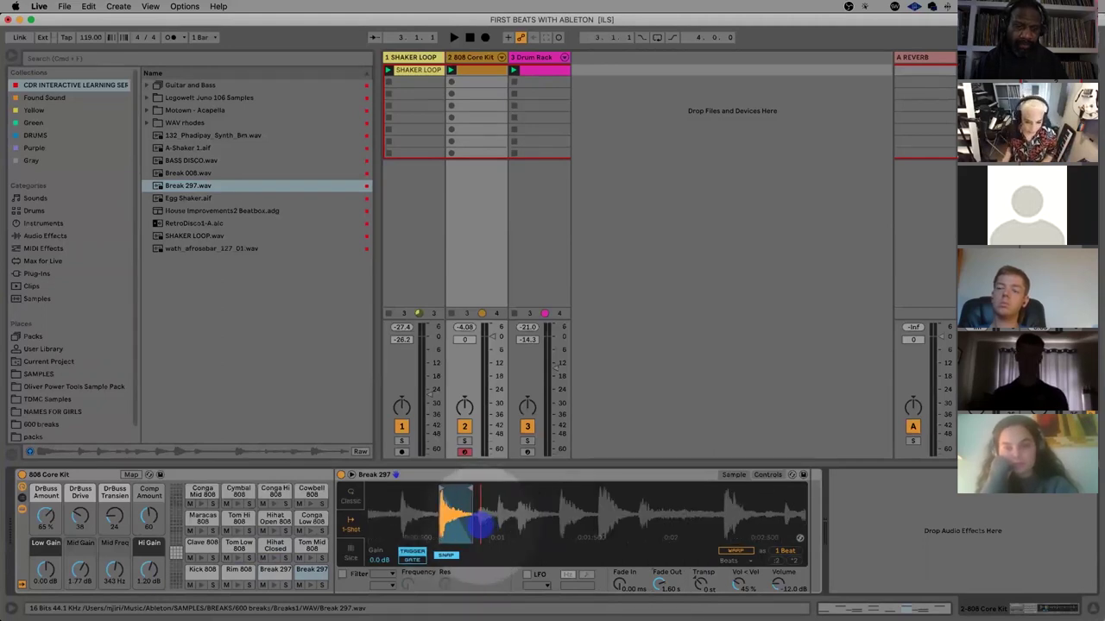
Select the original Break 297 pad and play back the beat with the new break hits
click(282, 572)
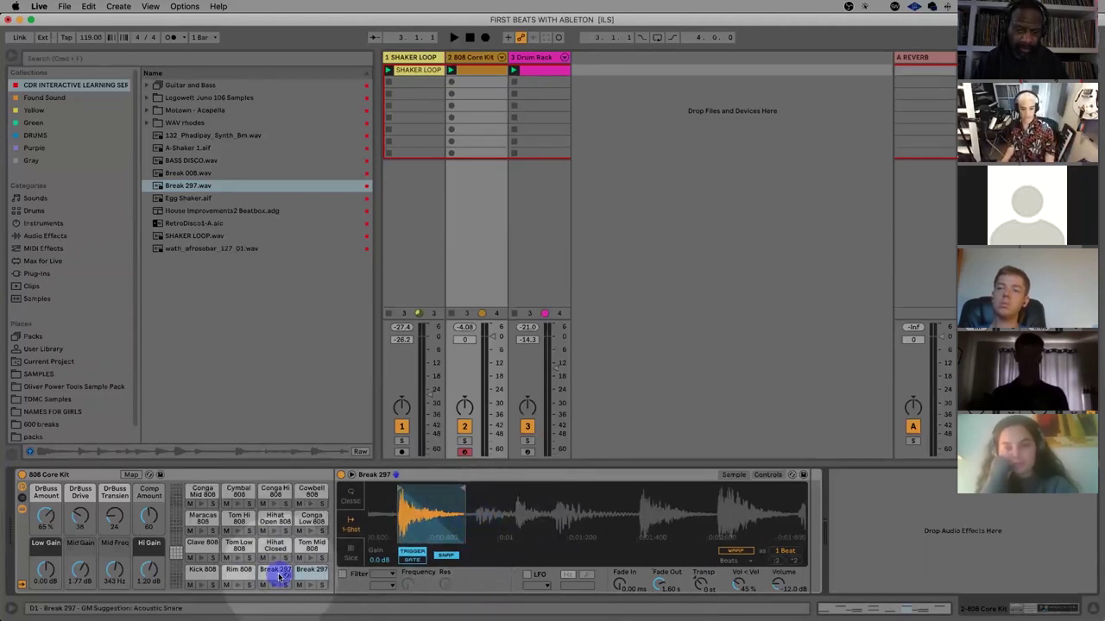
key(space)
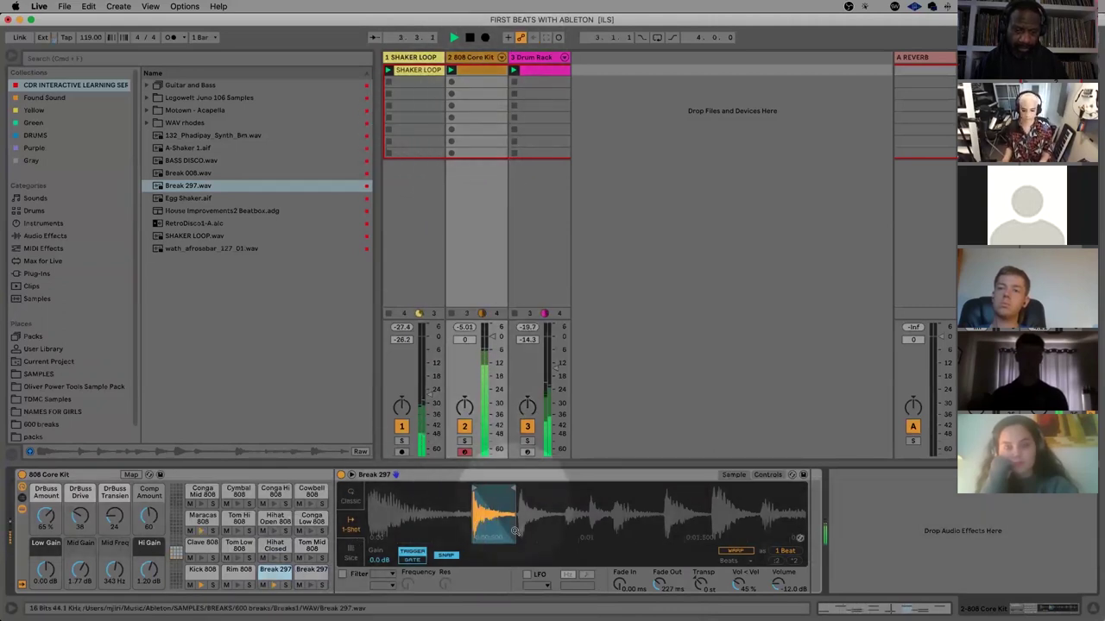
key(space)
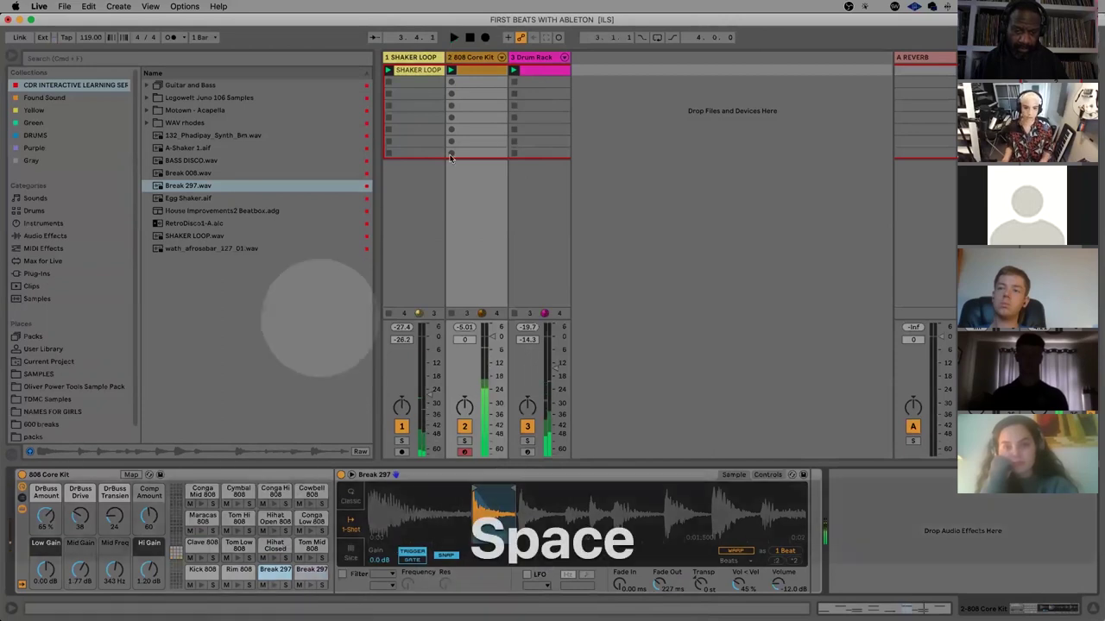
Unfold the 808 Core Kit track into its individual drum chains in the mixer
click(500, 57)
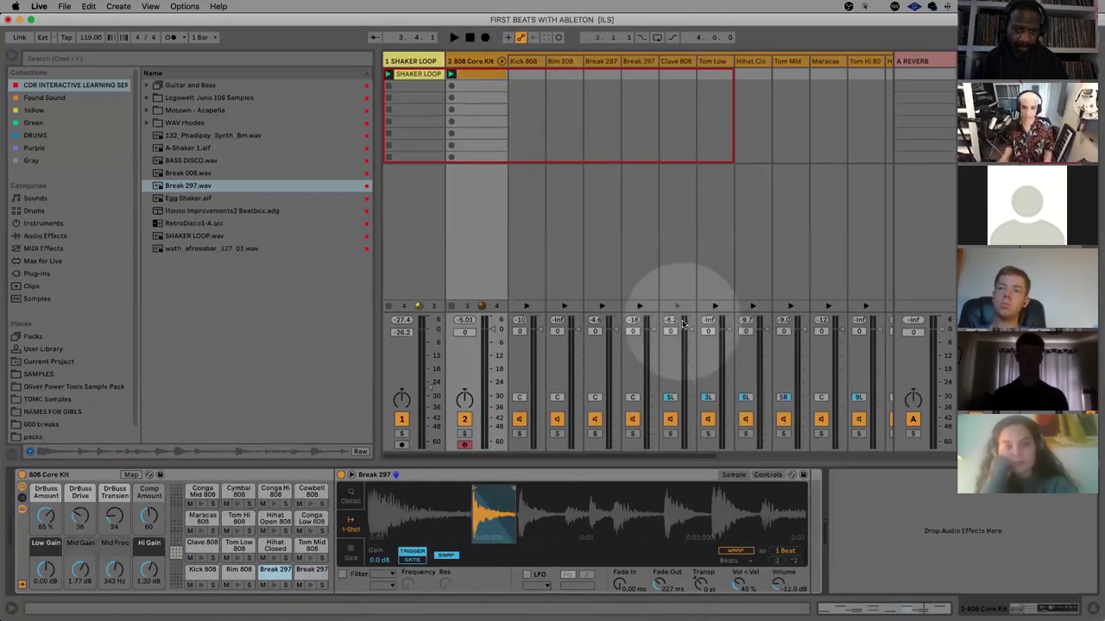
click(500, 60)
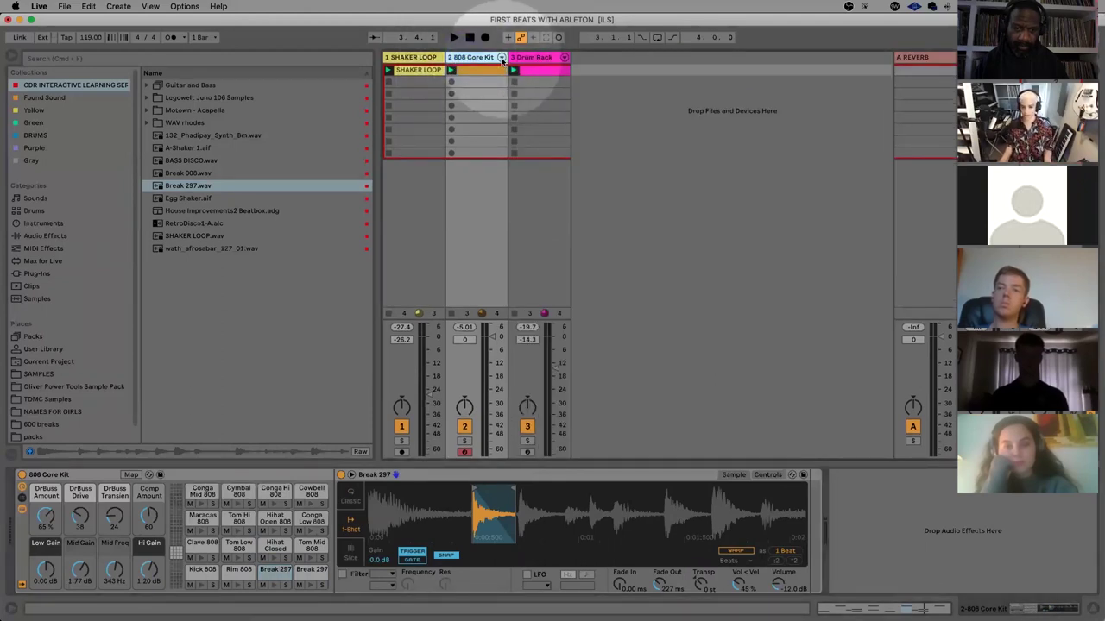
click(502, 60)
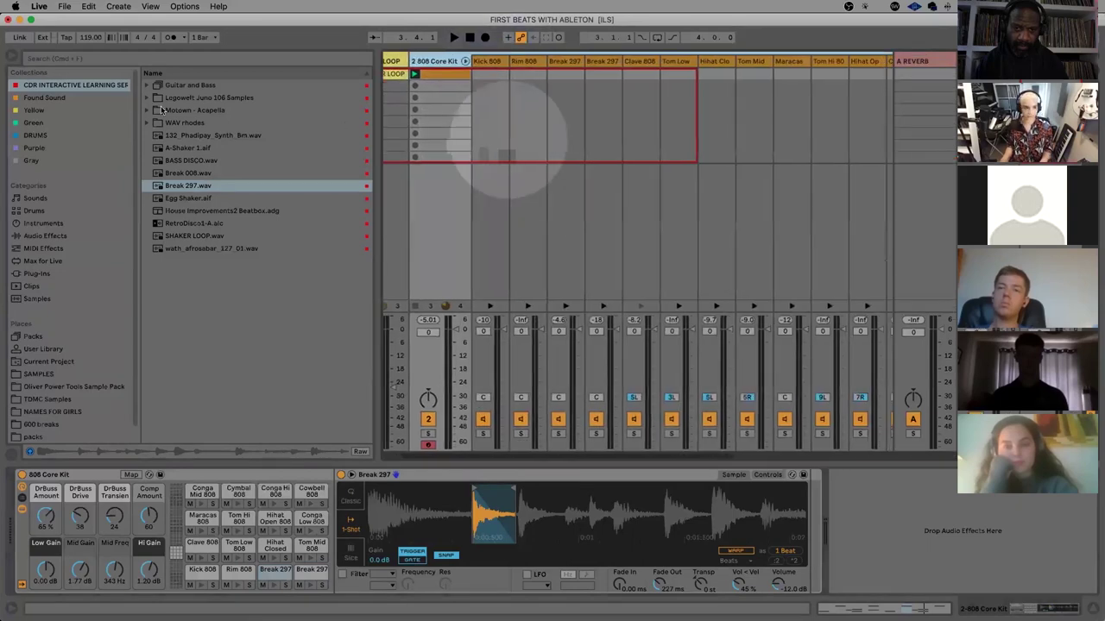
scroll(545, 205, left, 2)
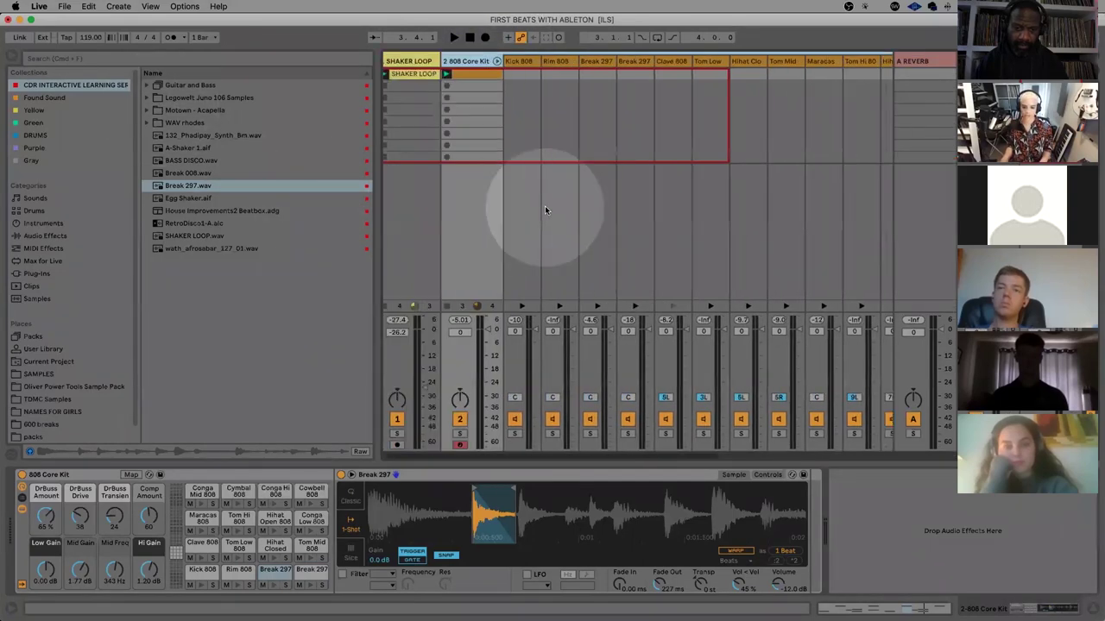
scroll(530, 194, right, 3)
scroll(529, 194, left, 2)
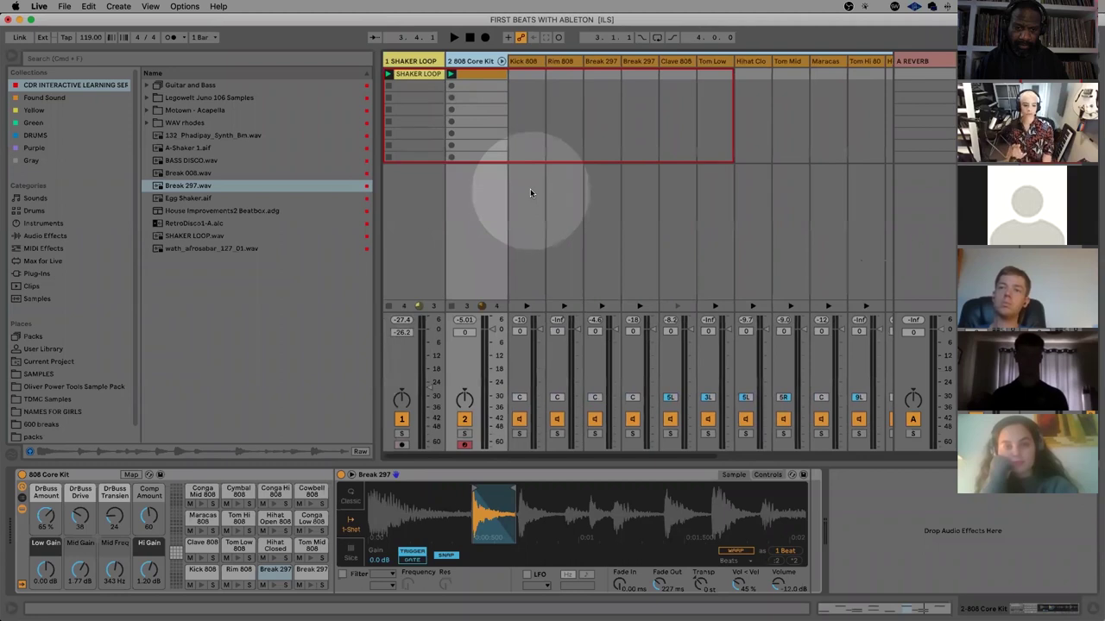
scroll(530, 194, right, 1)
Play back the kit's chains and lower the first Break 297 chain to -2.1 dB and the second to -25 dB
key(space)
scroll(592, 320, right, 4)
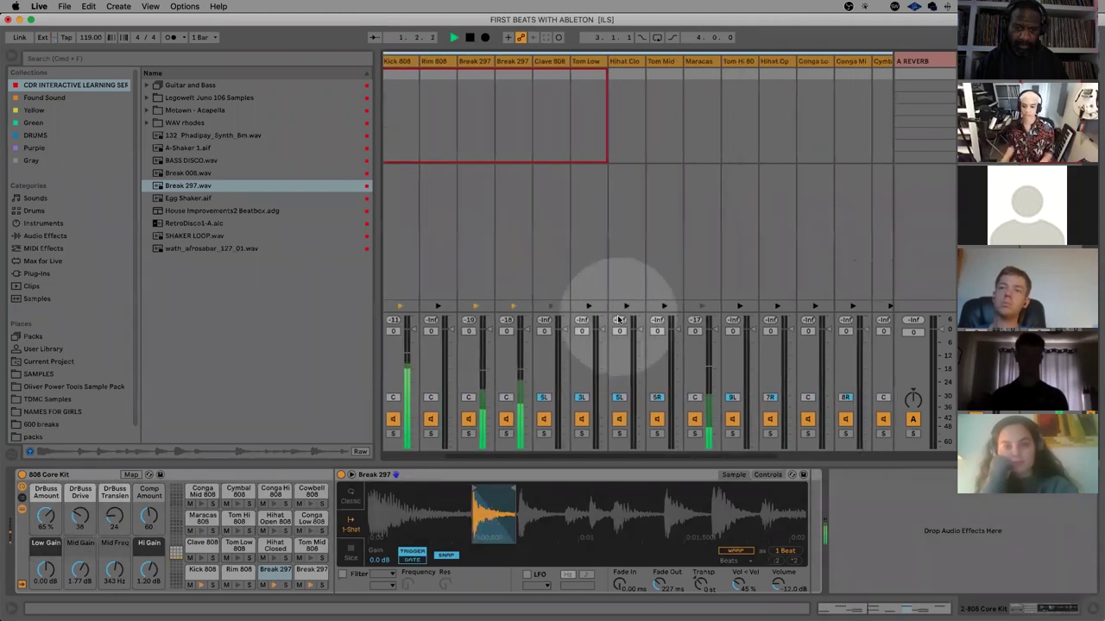
key(space)
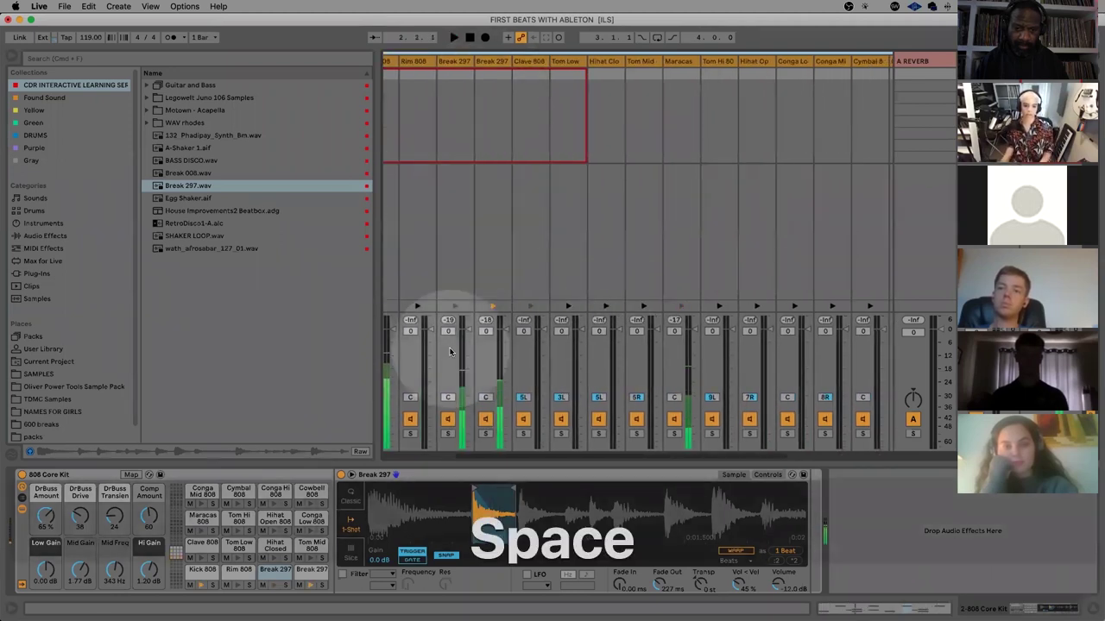
drag(499, 334, 459, 333)
key(space)
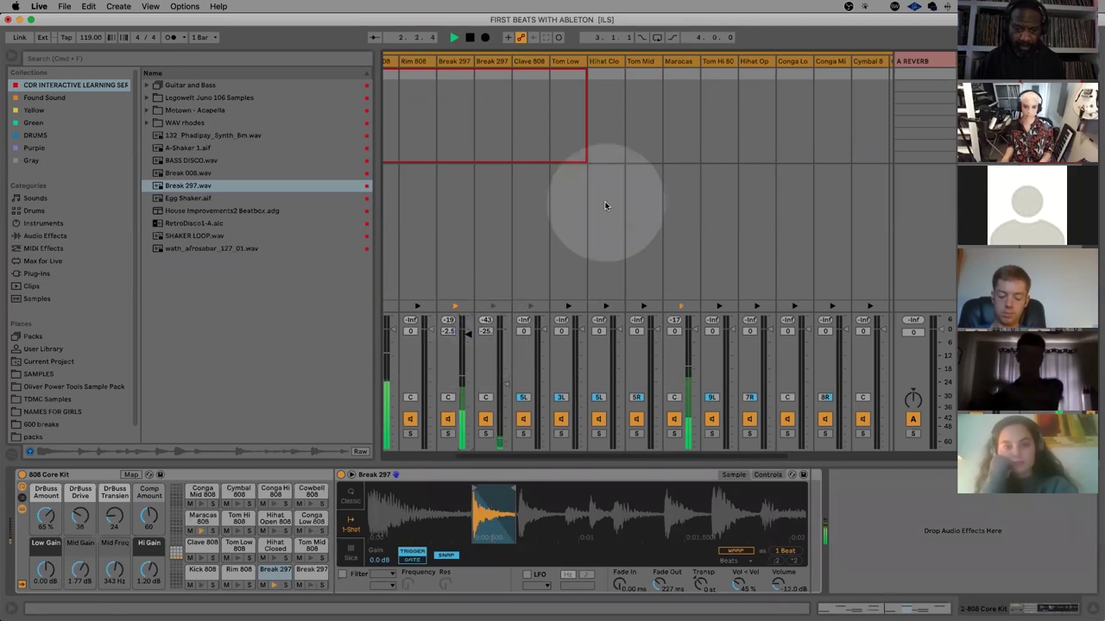
Stop playback, fold the 808 Core Kit chains and check the devices on the Drum Rack track before reselecting 808 Core Kit
scroll(604, 205, left, 3)
key(space)
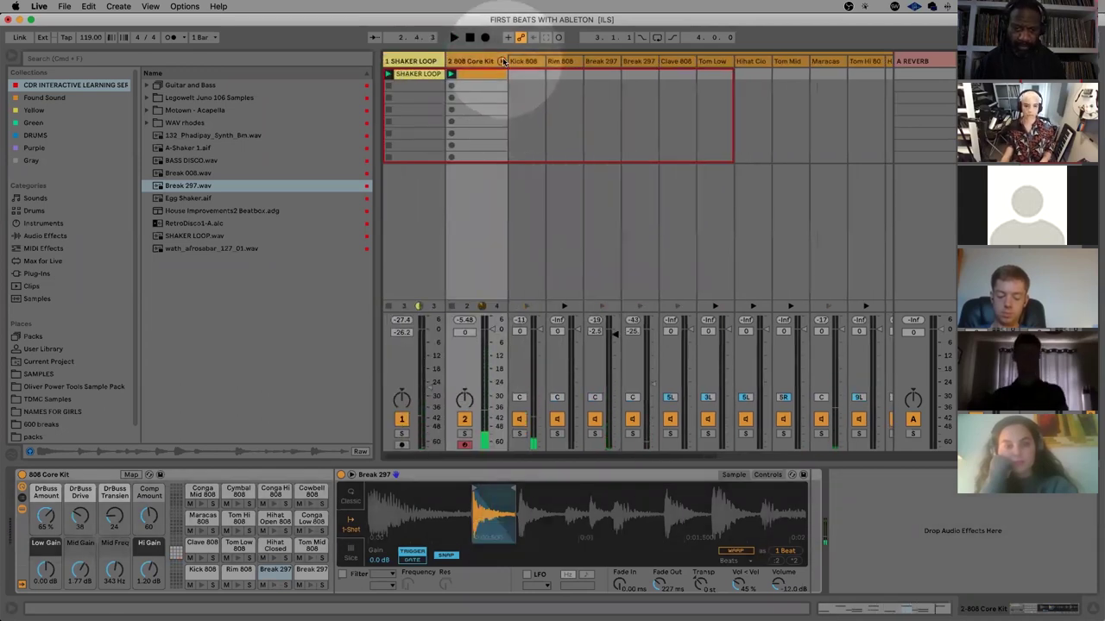
click(501, 58)
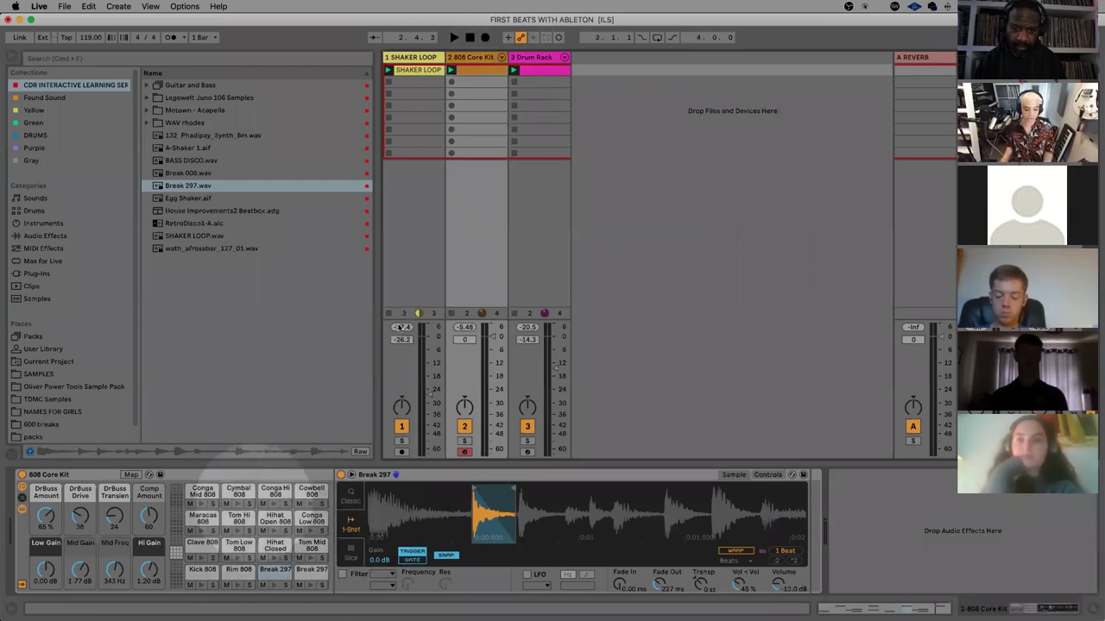
click(535, 58)
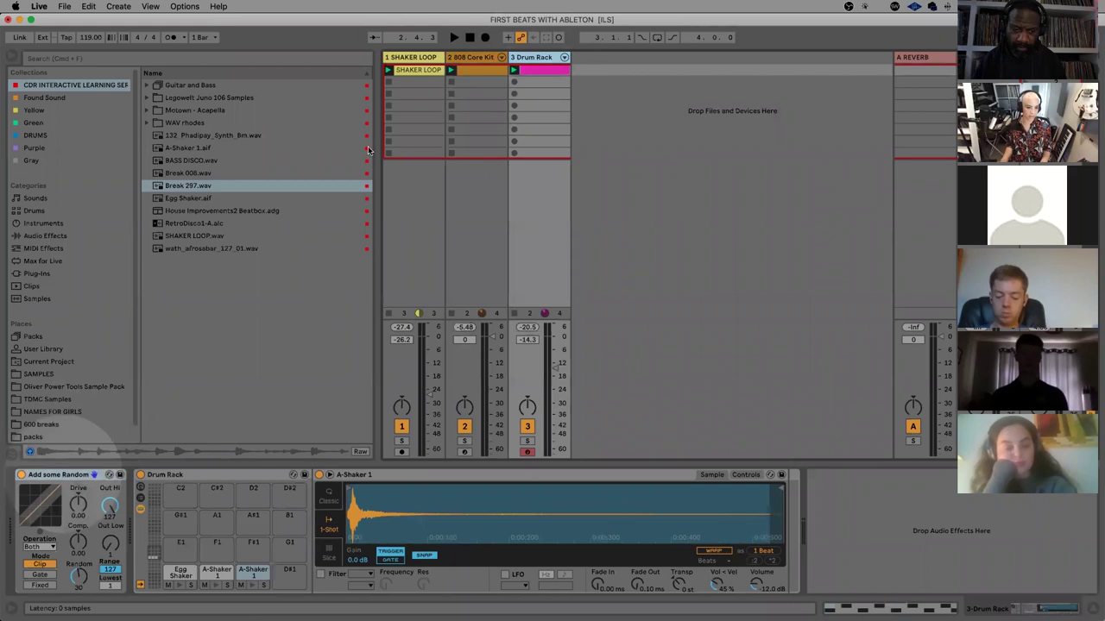
click(471, 58)
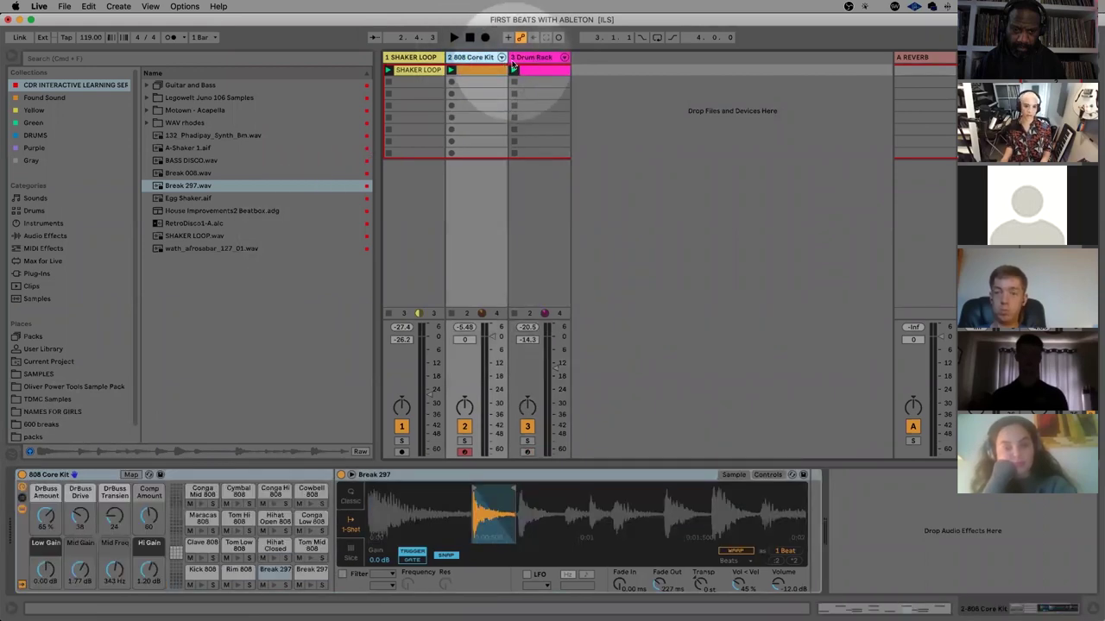
Put the Add some Random velocity preset on the first Break 297 chain, play it back and set its Random amount to 10
click(43, 248)
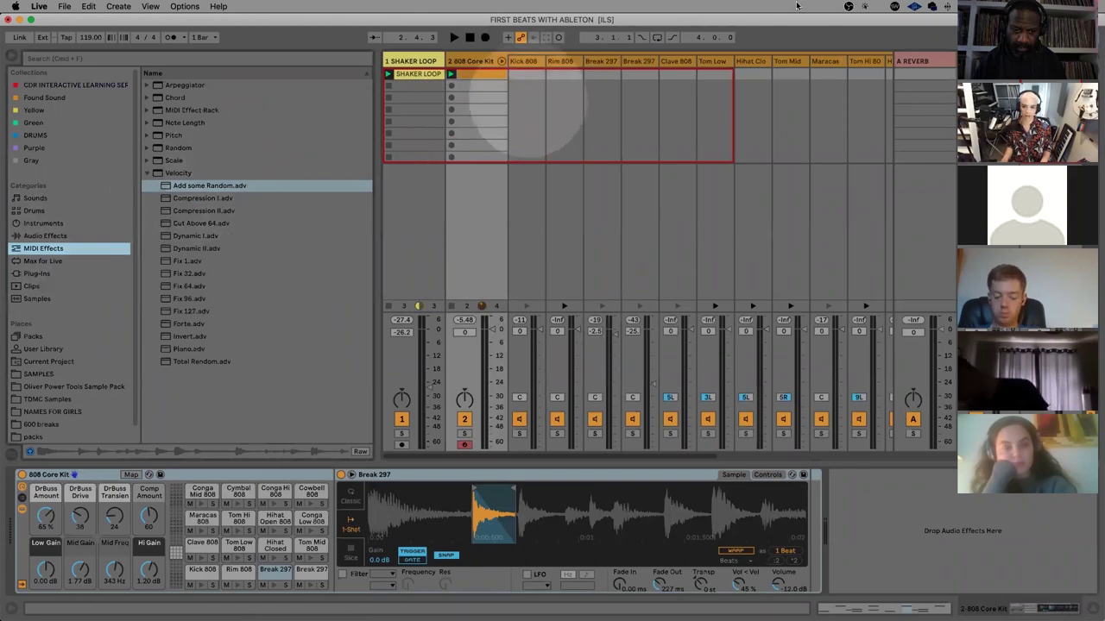
scroll(627, 93, right, 5)
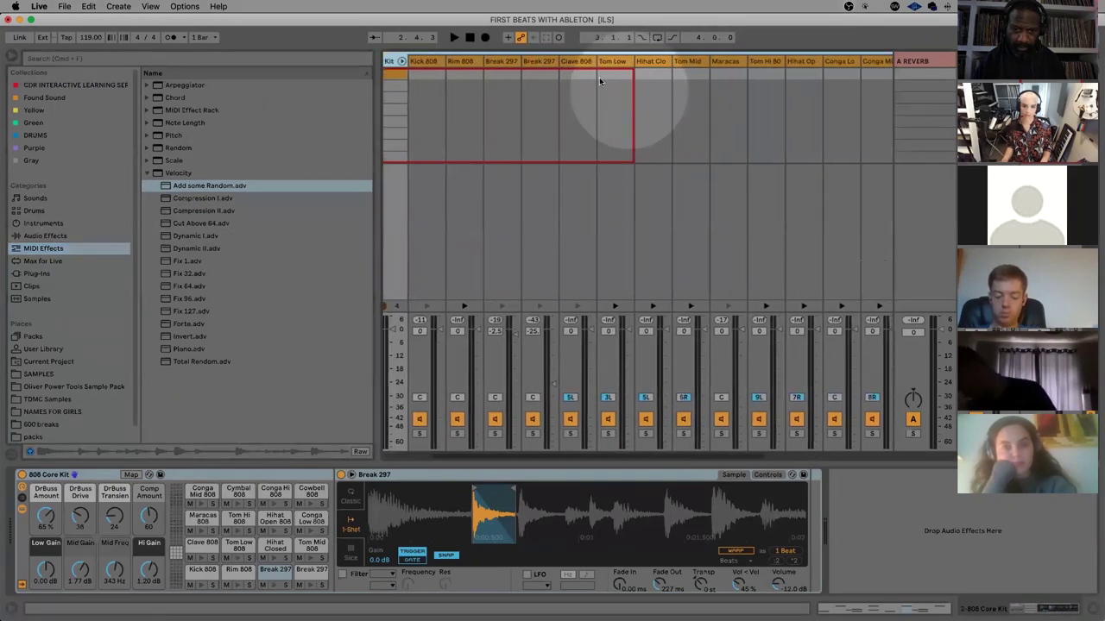
drag(211, 185, 488, 143)
key(space)
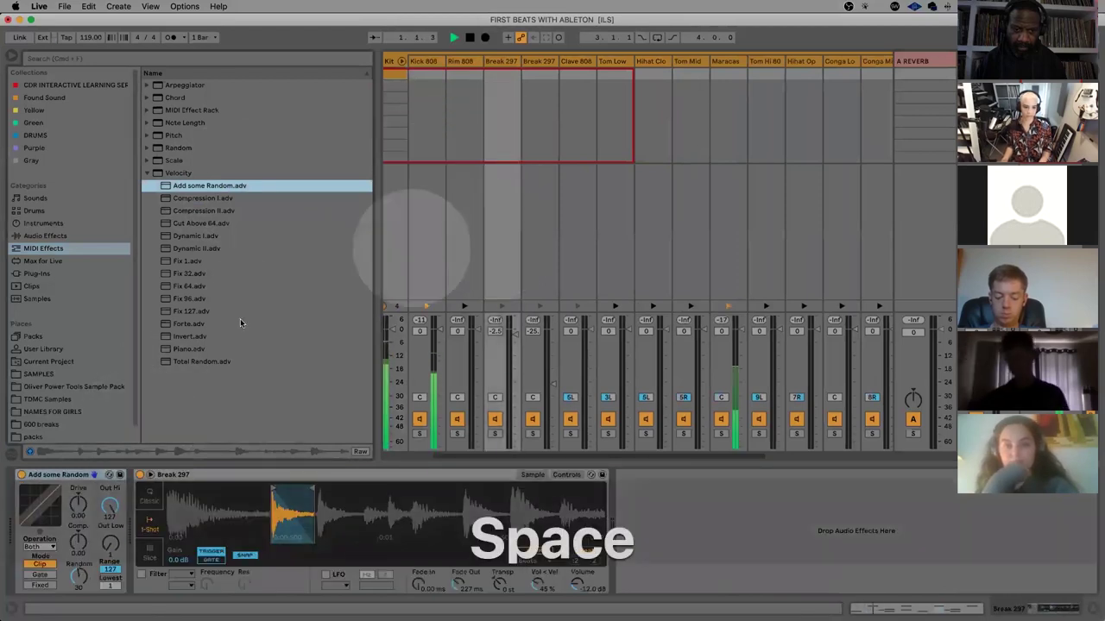
key(space)
click(78, 581)
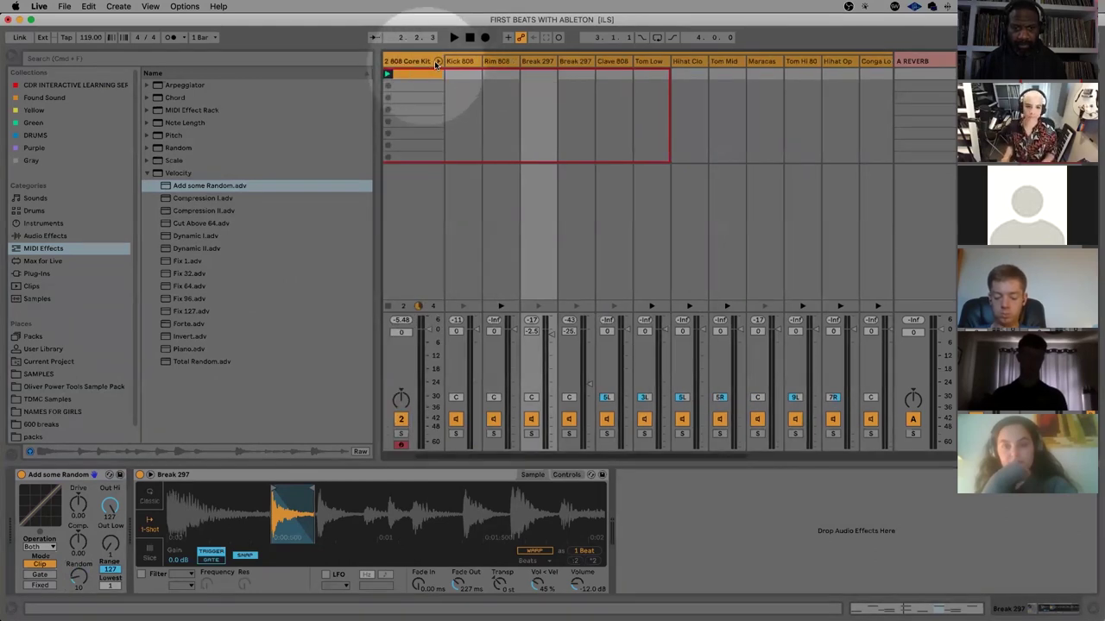
Fold the 808 Core Kit chains and lower the Drum Rack track's volume to -17.3 dB during playback
click(437, 60)
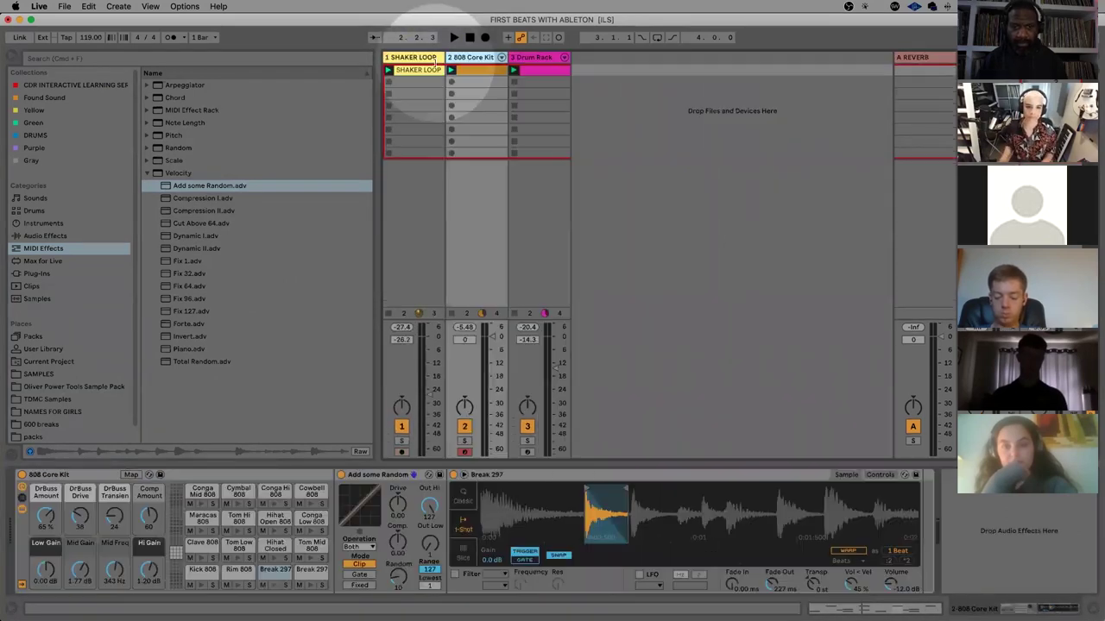
click(542, 58)
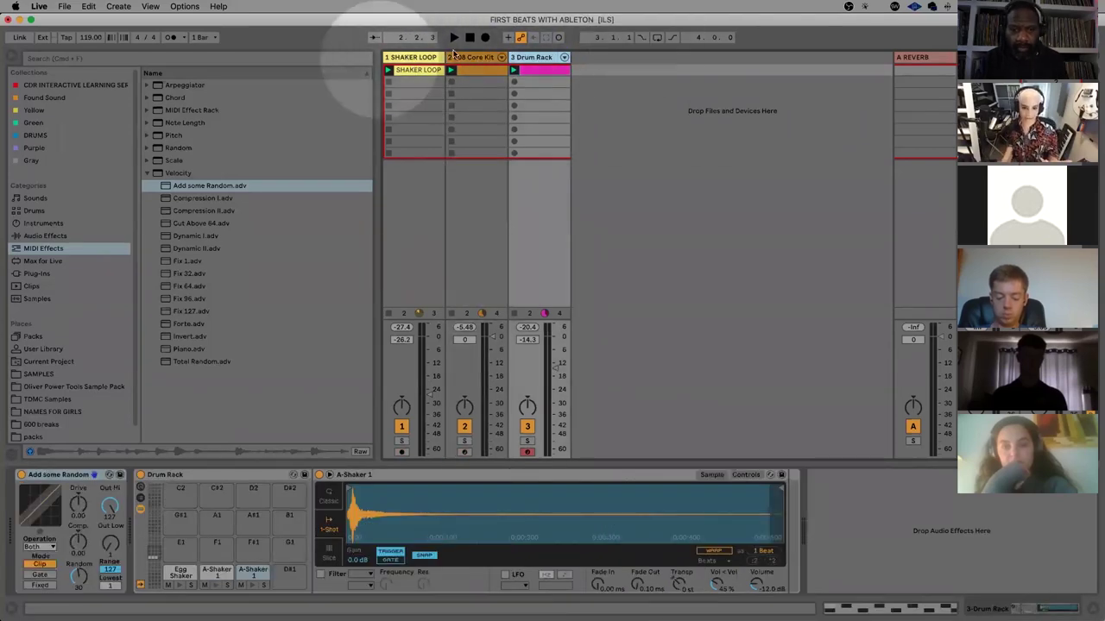
key(space)
drag(549, 366, 549, 373)
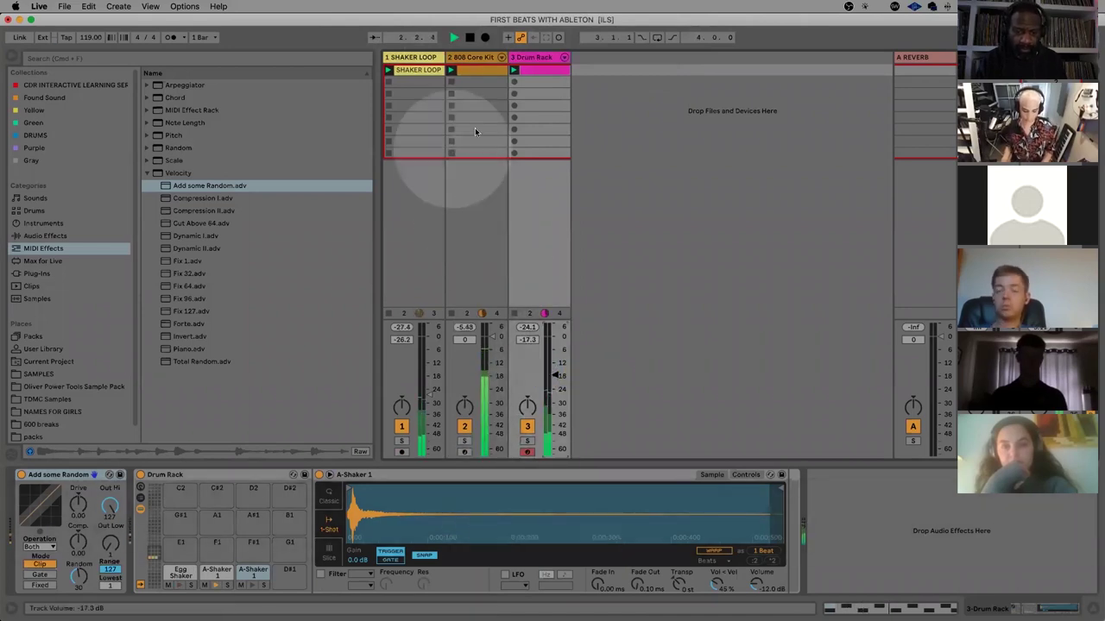
key(space)
Group the SHAKER LOOP, 808 Core Kit and Drum Rack tracks
click(423, 56)
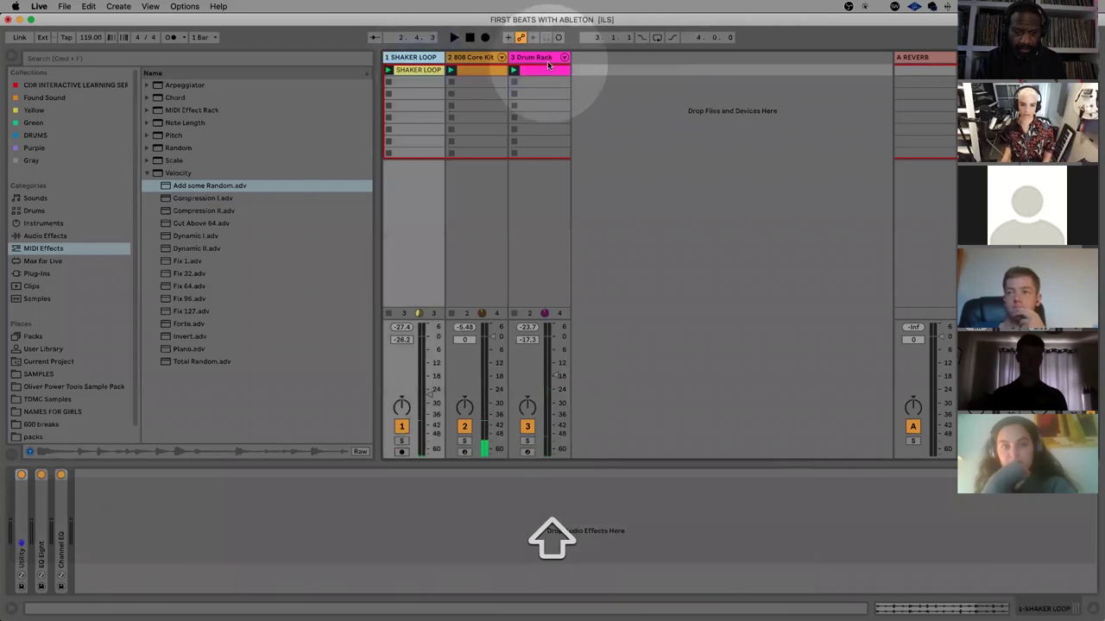
click(545, 60)
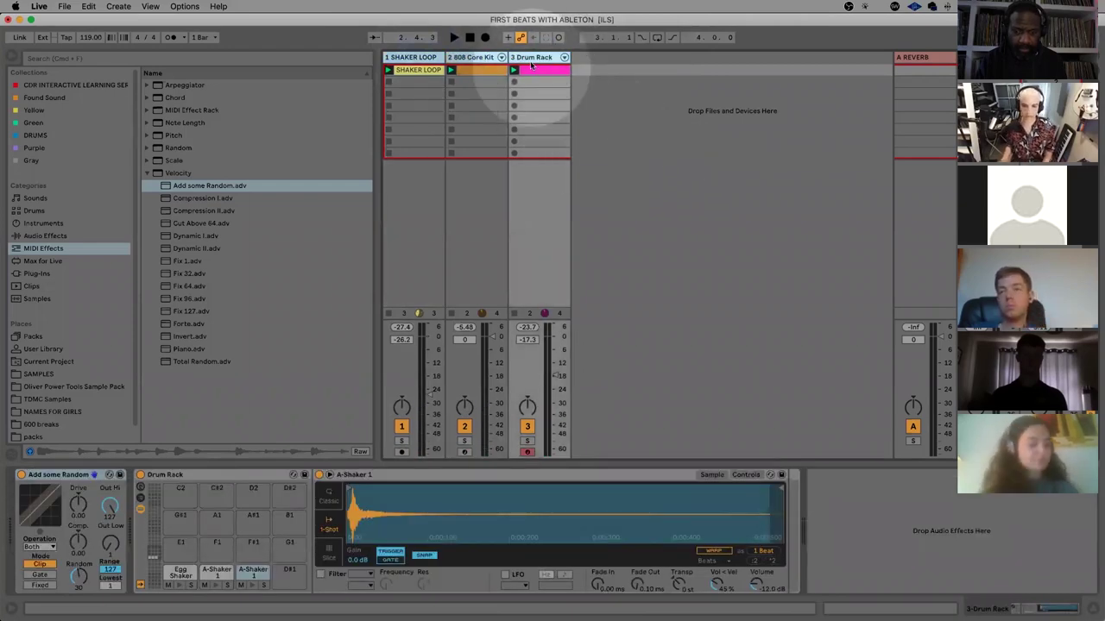
right_click(532, 62)
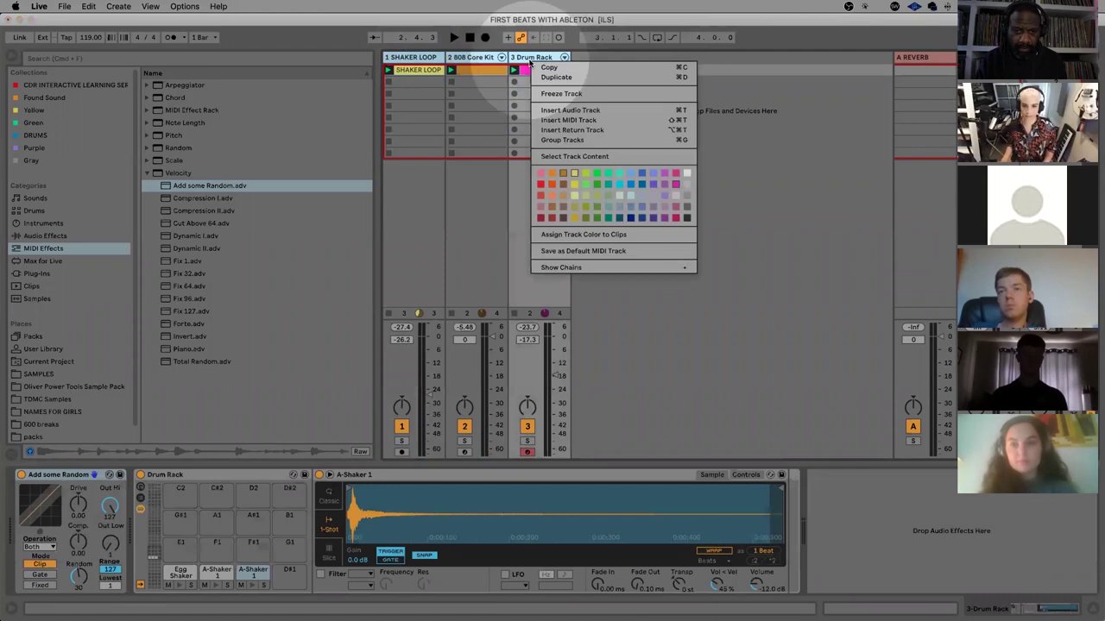
click(570, 142)
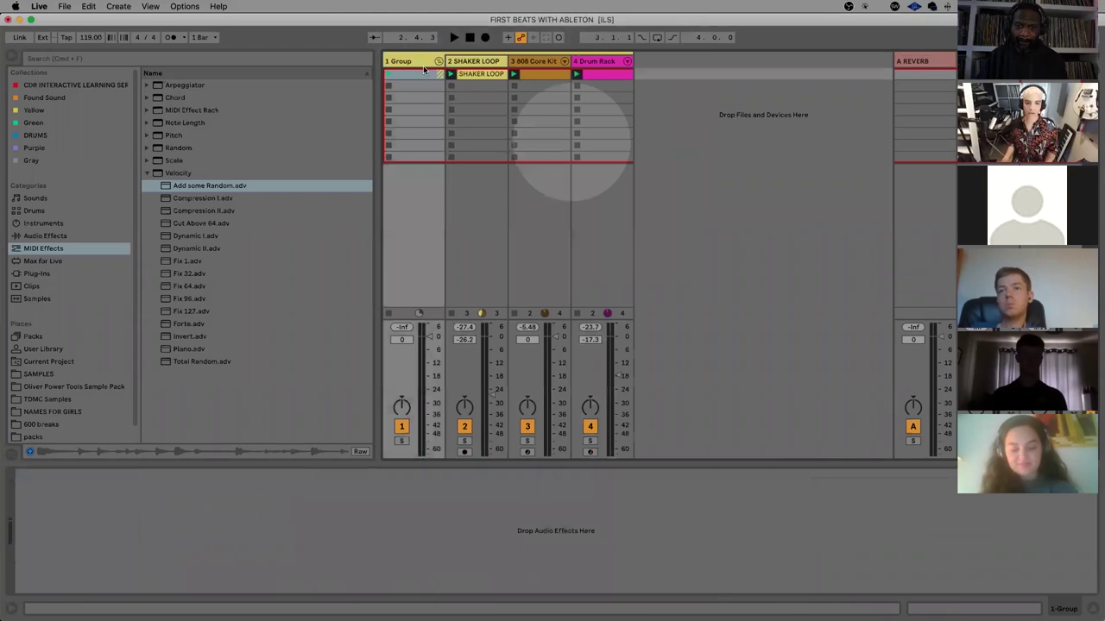
Rename the new group track DRUMS
right_click(409, 65)
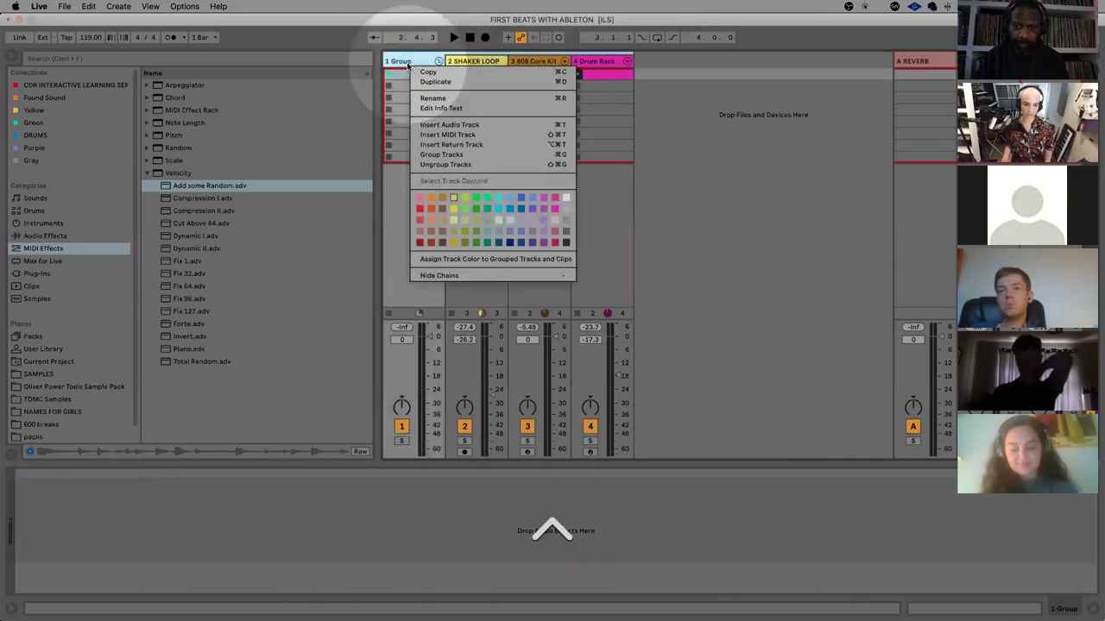
click(432, 97)
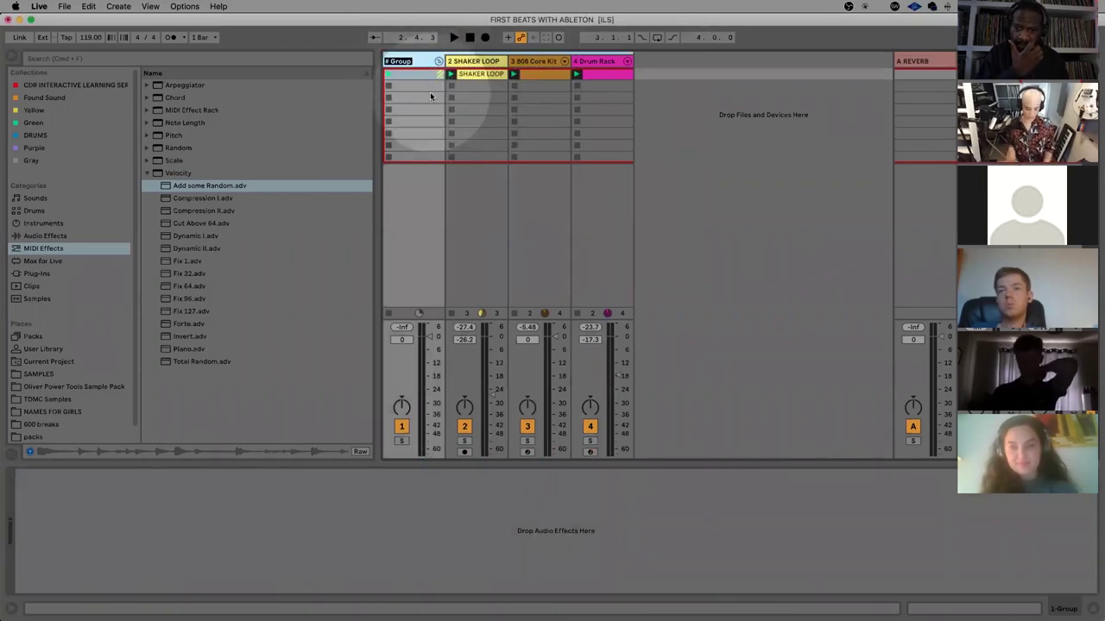
text(DRUMS)
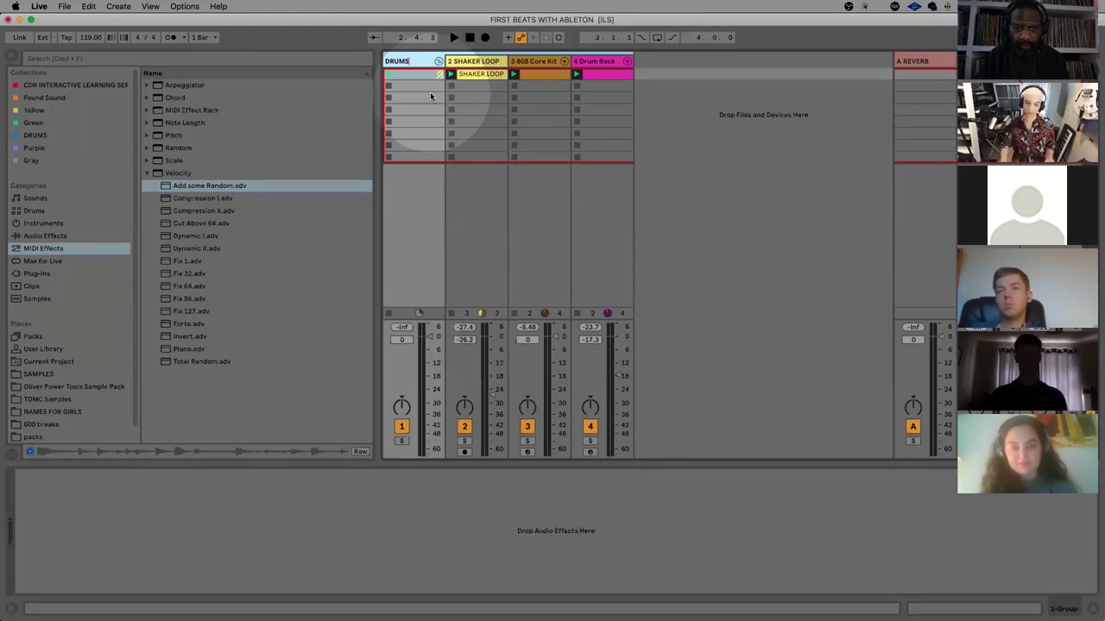
key(Return)
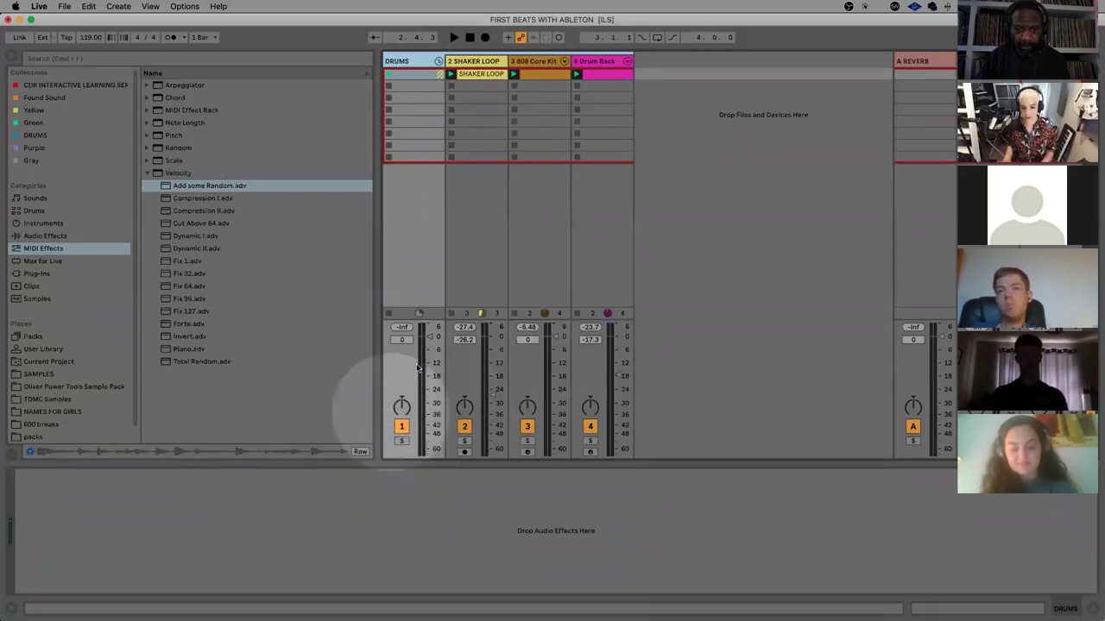
Play the beat, try the DRUMS group volume at -3.8 dB and reset it to 0 dB
key(space)
mouse_move(429, 337)
mouse_down()
mouse_move(428, 350)
mouse_move(423, 338)
mouse_up()
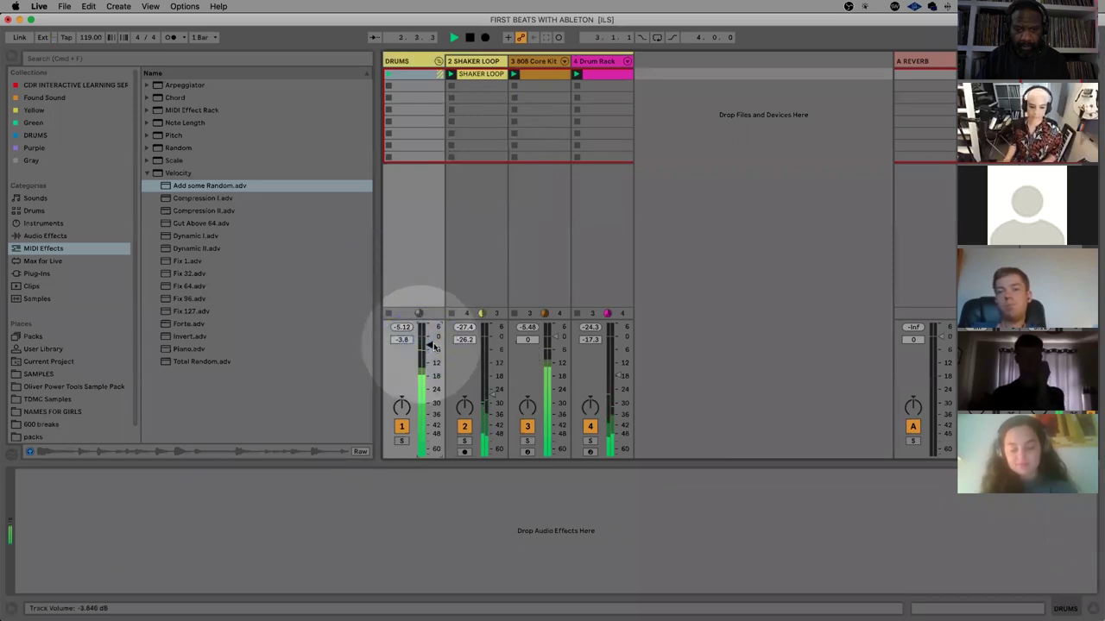
click(432, 346)
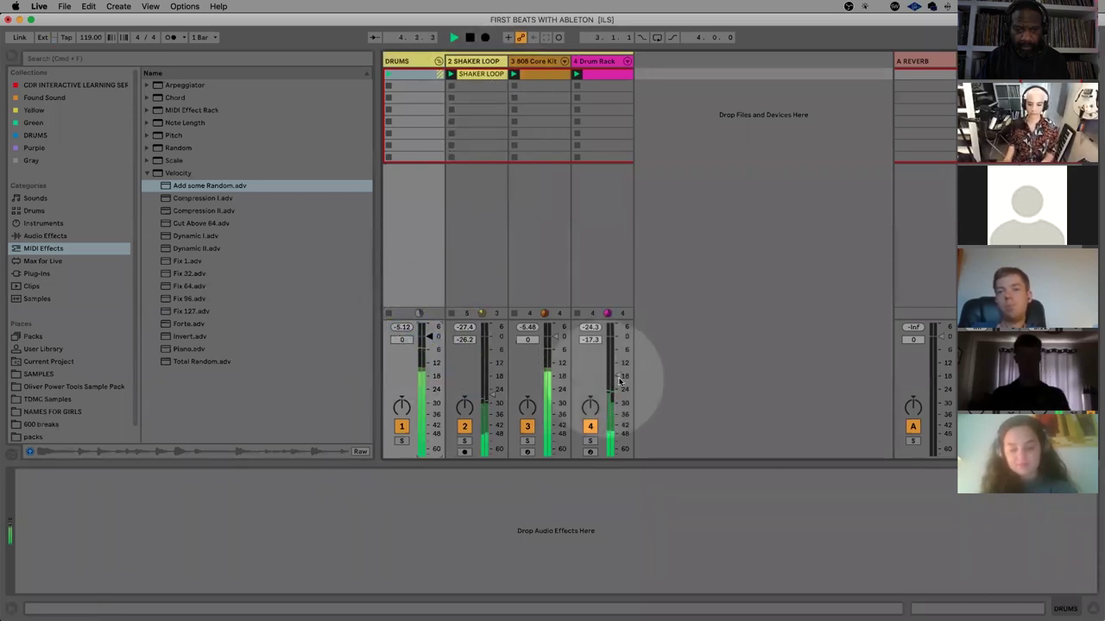
Stop playback and lower the Drum Rack track's volume to -23.5 dB
key(space)
click(620, 377)
drag(620, 377, 620, 387)
Fold the DRUMS group, collapse the Velocity presets in the browser and unfold the group again
click(441, 62)
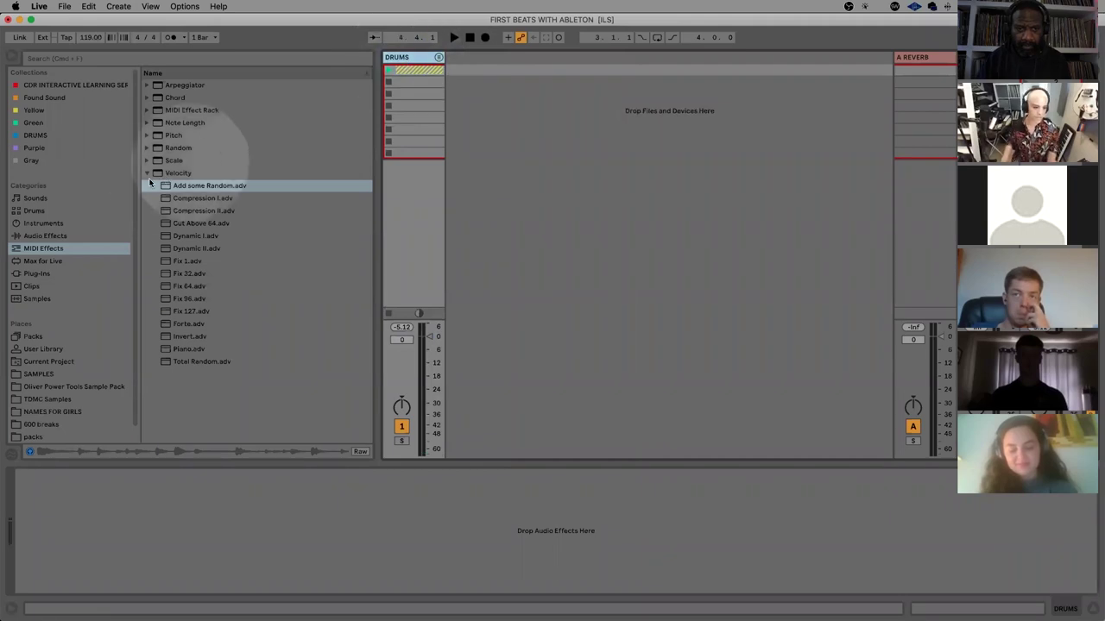
click(150, 173)
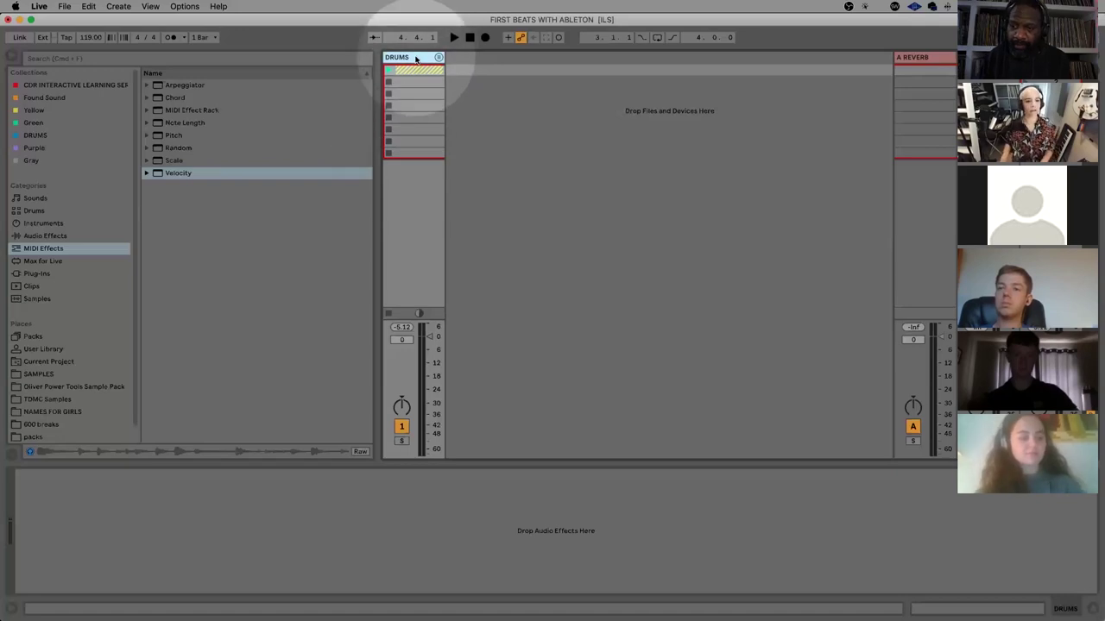
click(438, 57)
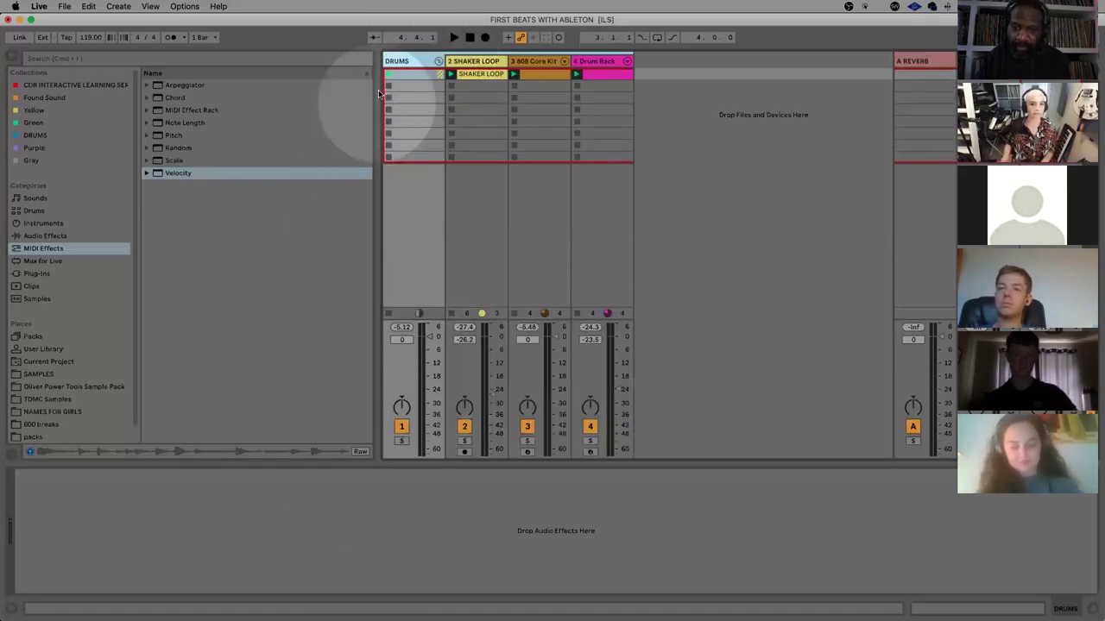
Solo the 808 Core Kit track and play it back briefly
click(535, 63)
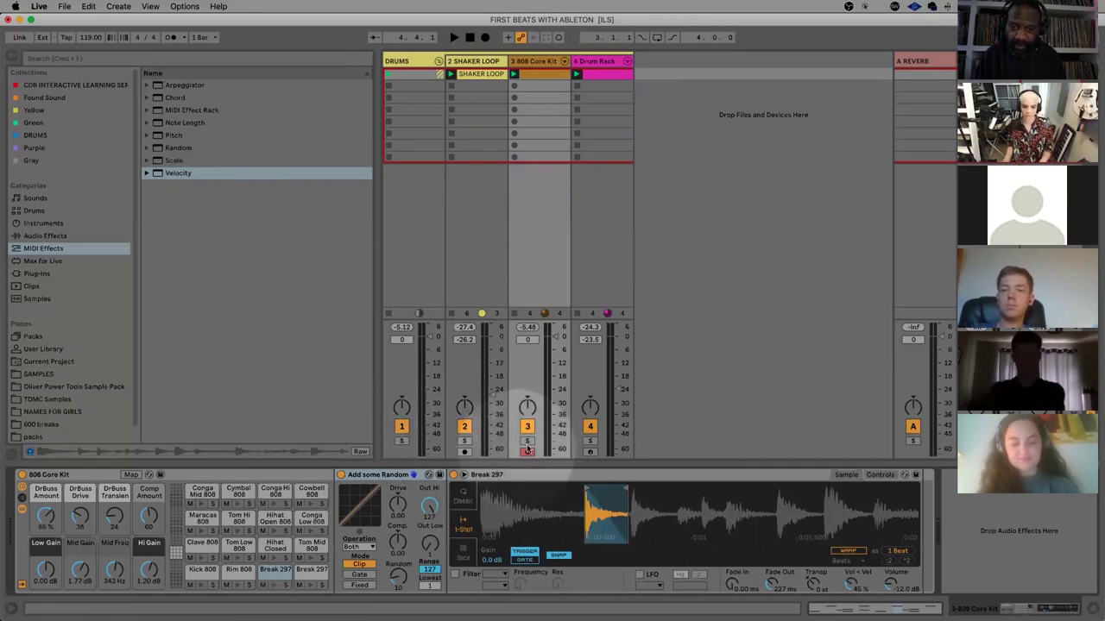
key(space)
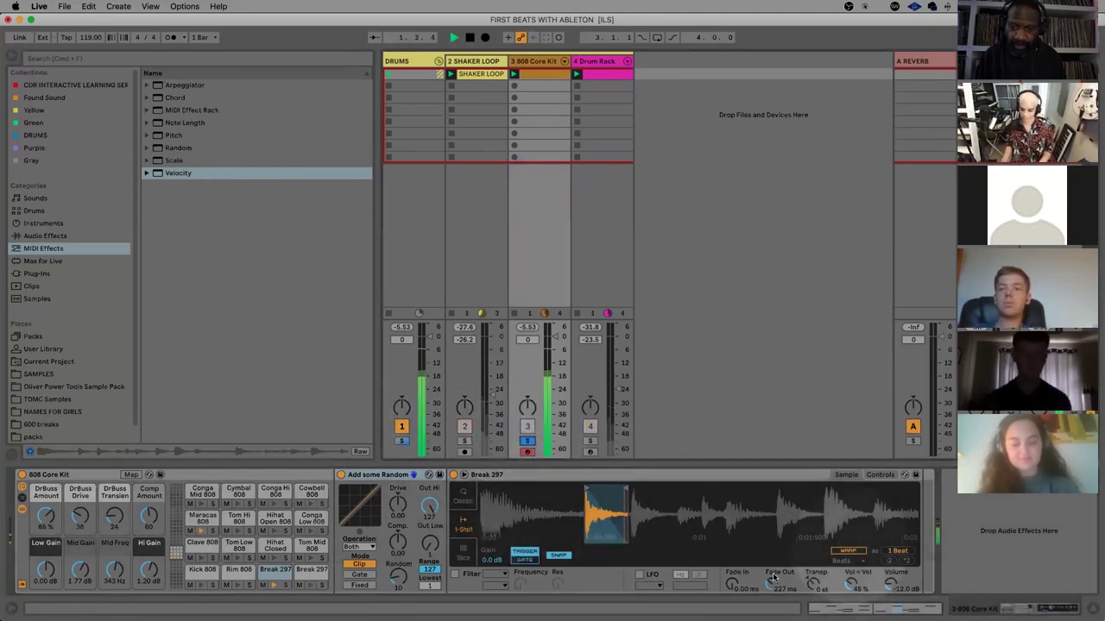
key(space)
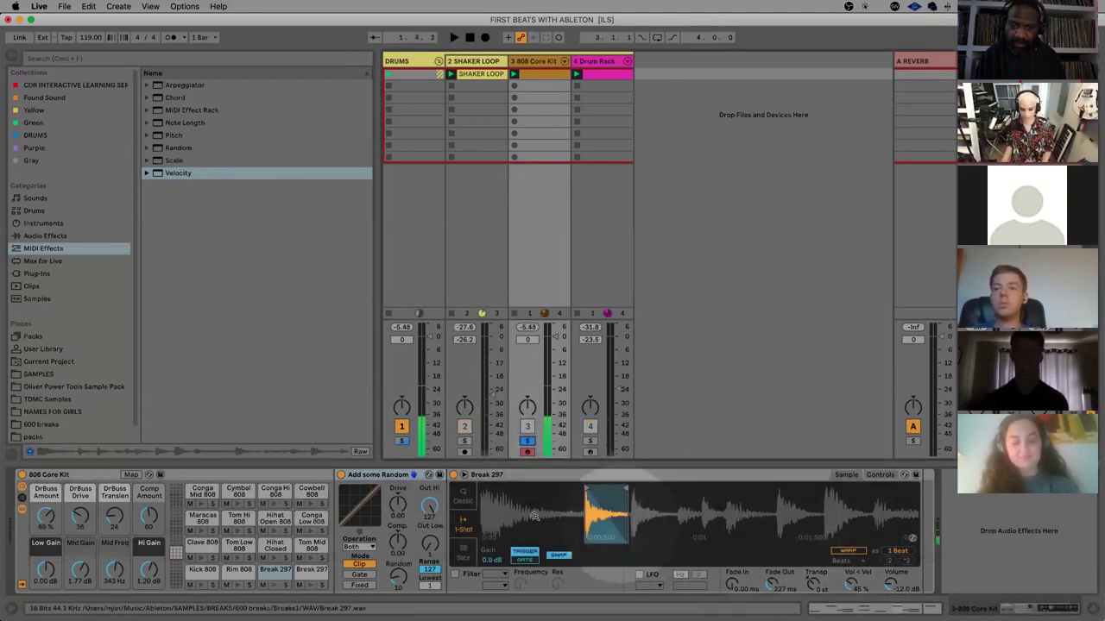
Try Classic mode on the Break 297 sample, return to 1-Shot, and try transposing the hit during playback before resetting it to 0 st
click(463, 504)
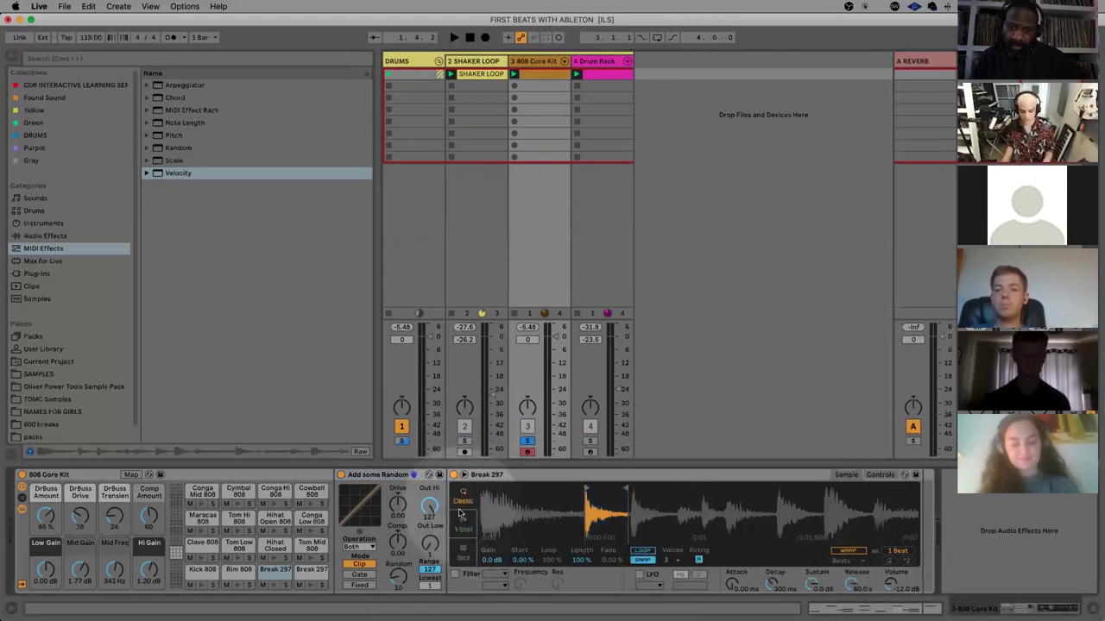
click(463, 526)
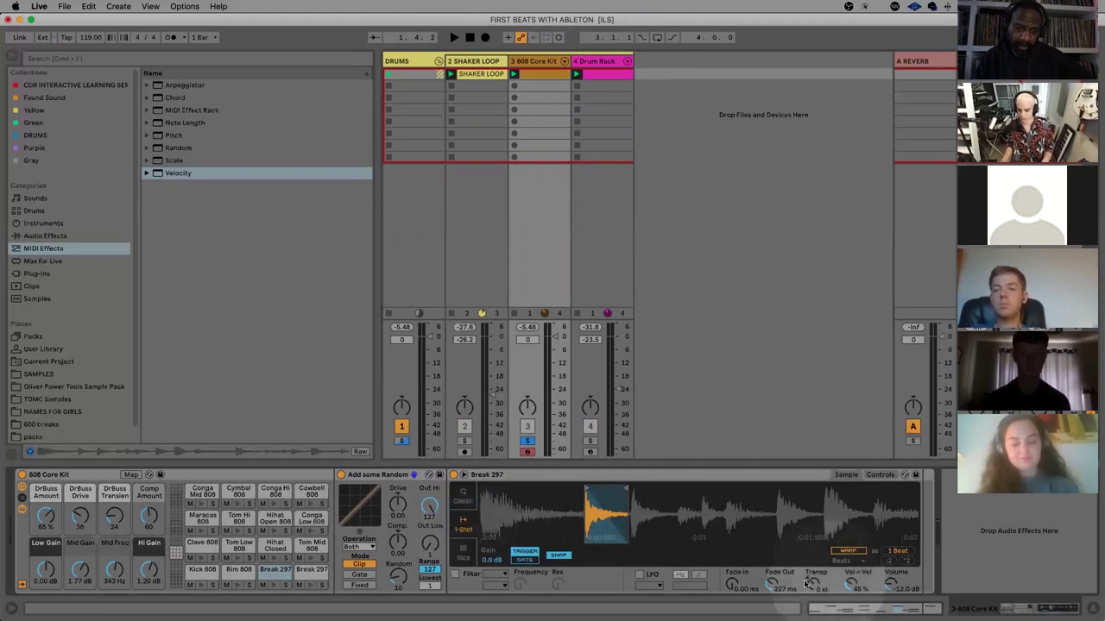
key(space)
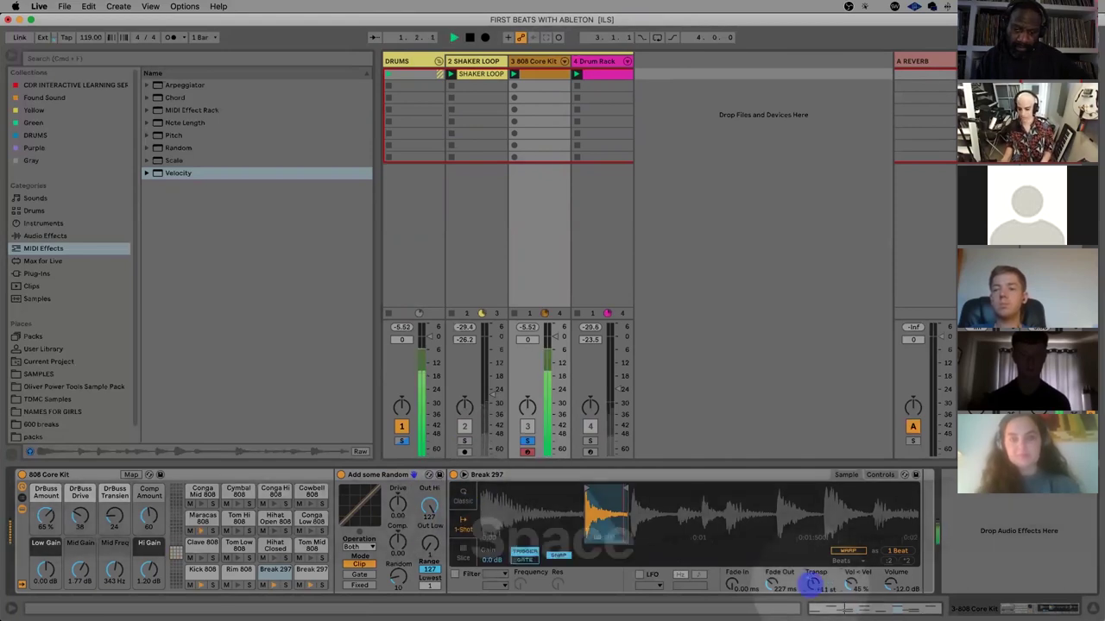
key(space)
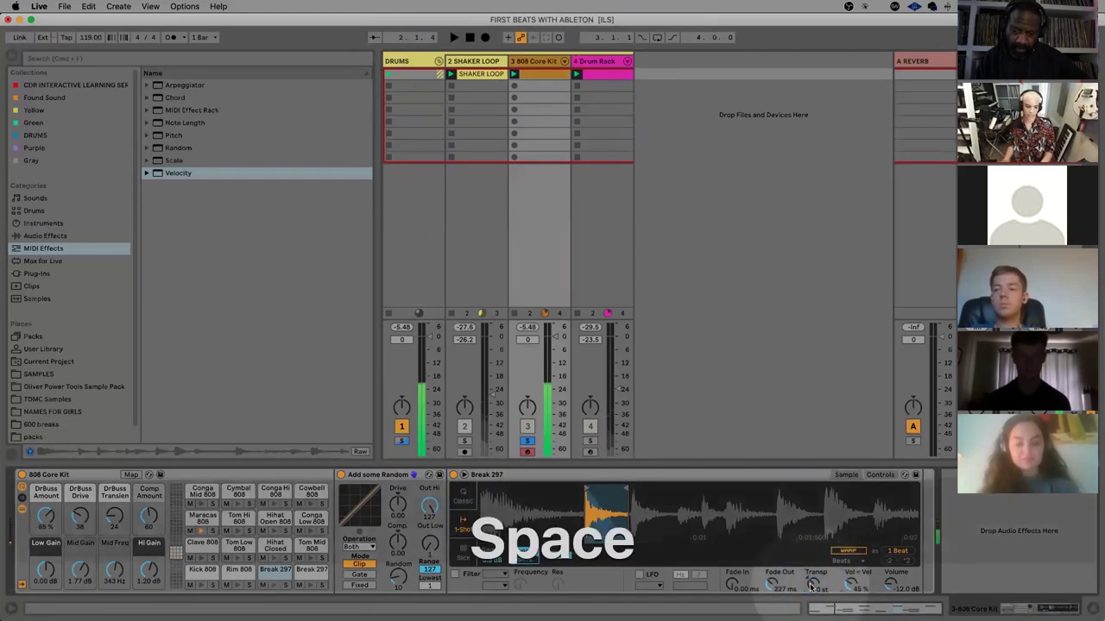
Show the 808 Core Kit's chain list, select the Break 297 chain on D1 and review the chains' receive, play and choke settings
click(21, 502)
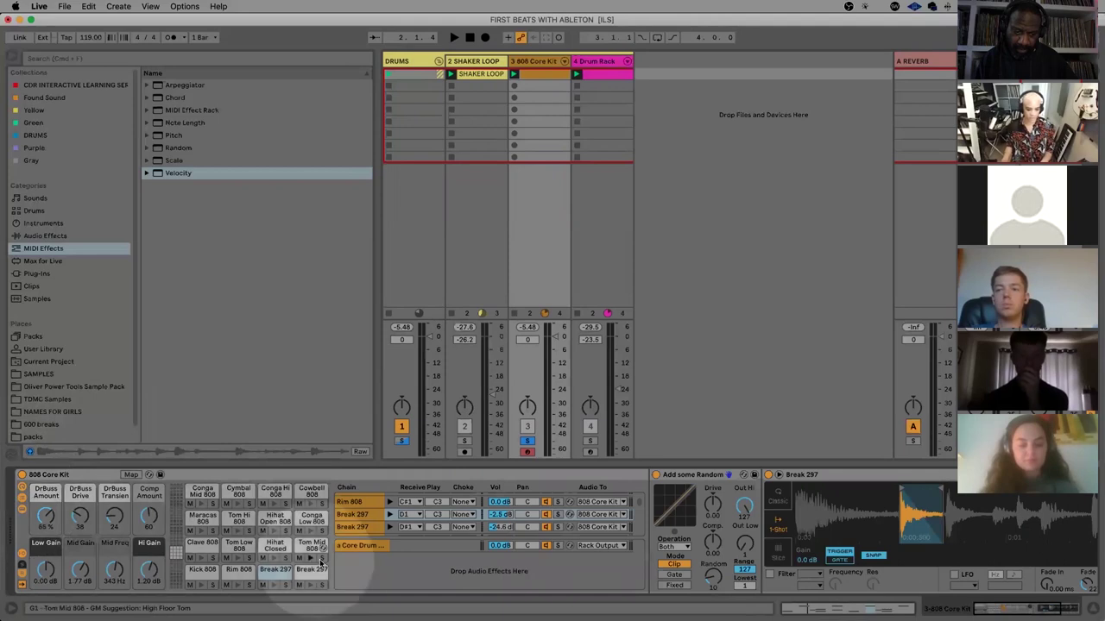
click(450, 518)
scroll(450, 523, down, 1)
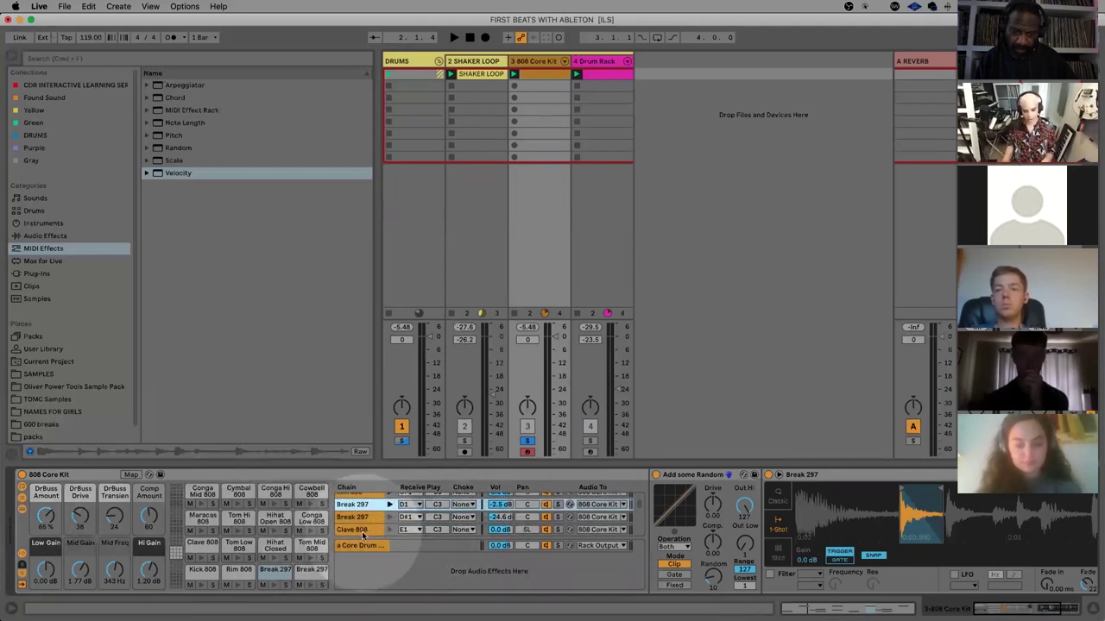
scroll(380, 528, up, 2)
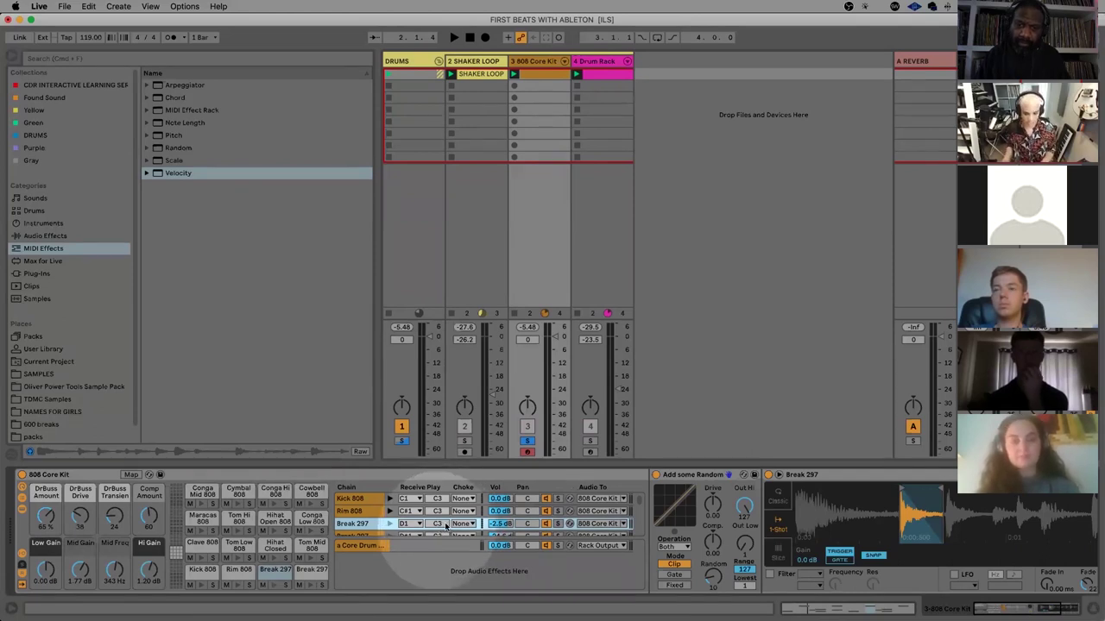
scroll(593, 550, right, 2)
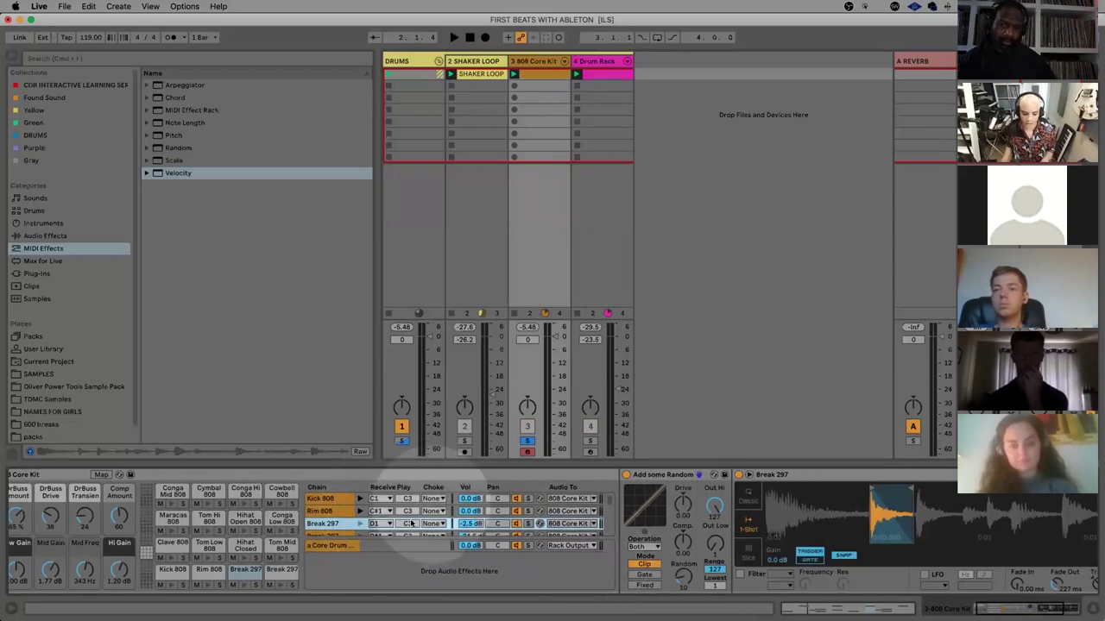
Hide the 808 Core Kit's chain list and unsolo the 808 Core Kit track
scroll(389, 518, left, 2)
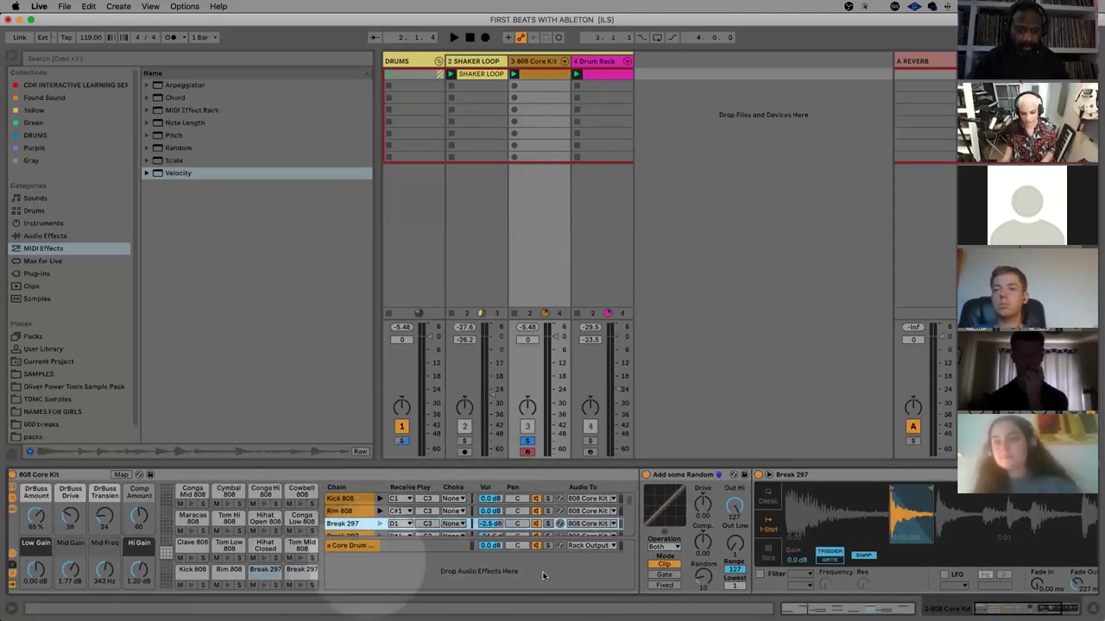
scroll(421, 541, left, 1)
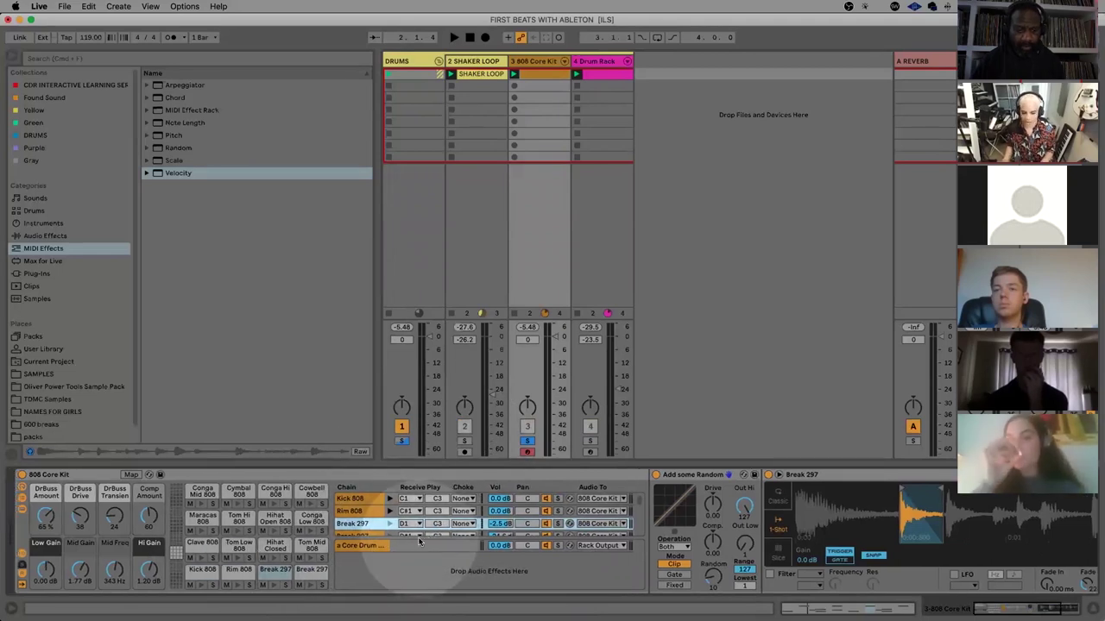
click(21, 499)
click(813, 585)
drag(813, 584, 813, 588)
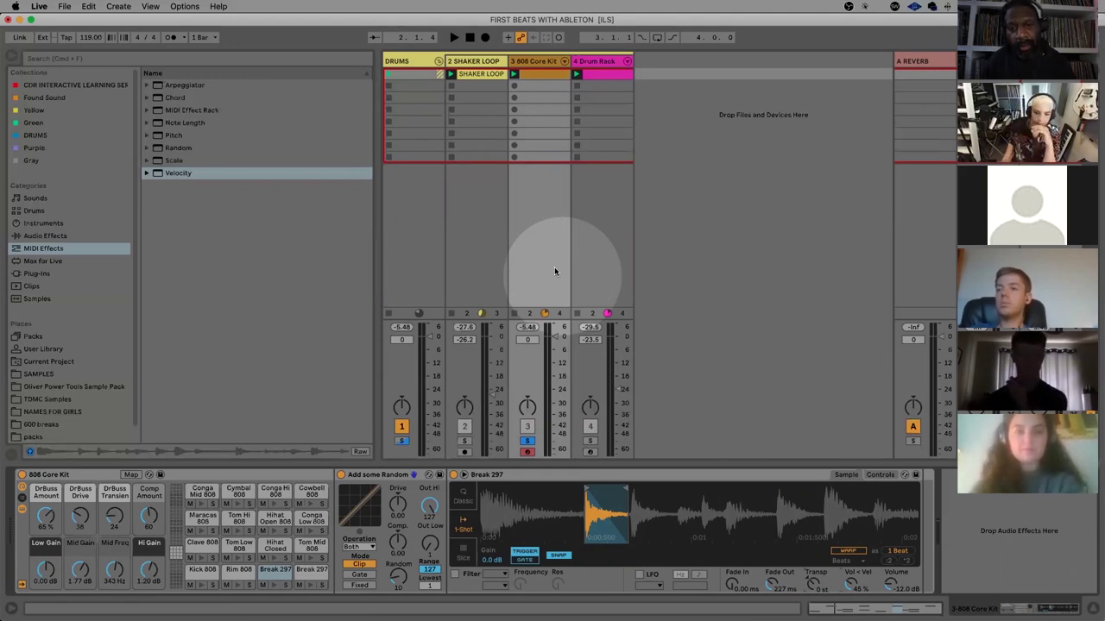
click(527, 441)
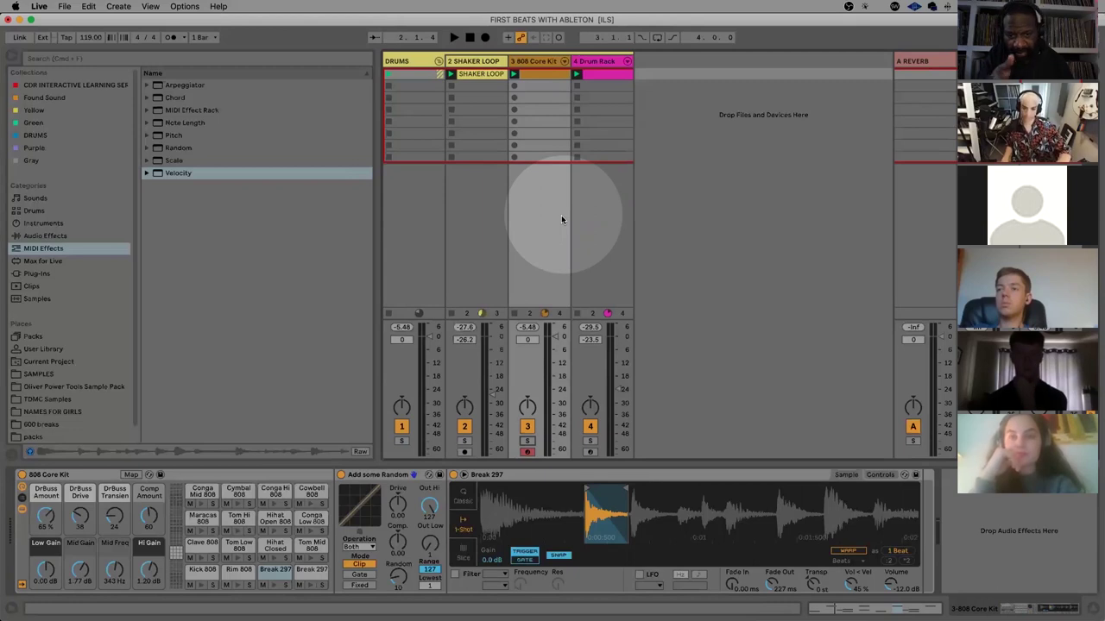
Add a Hihat Open 808 note at the start of the 808 Core Kit clip, lengthen it to three sixteenths and play it back
double_click(596, 76)
click(538, 76)
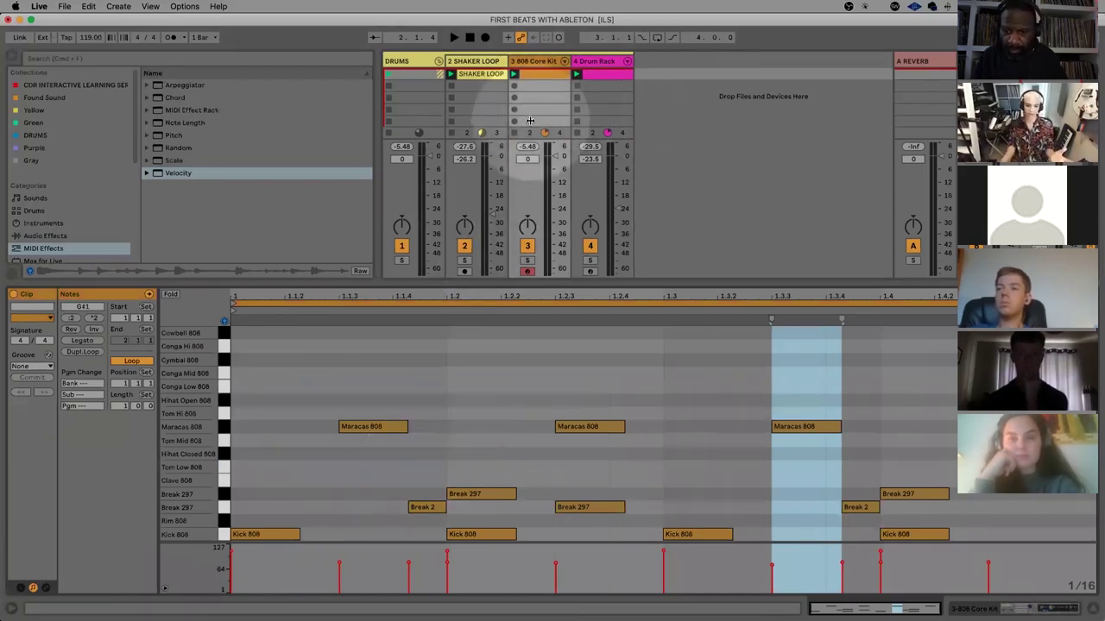
double_click(246, 399)
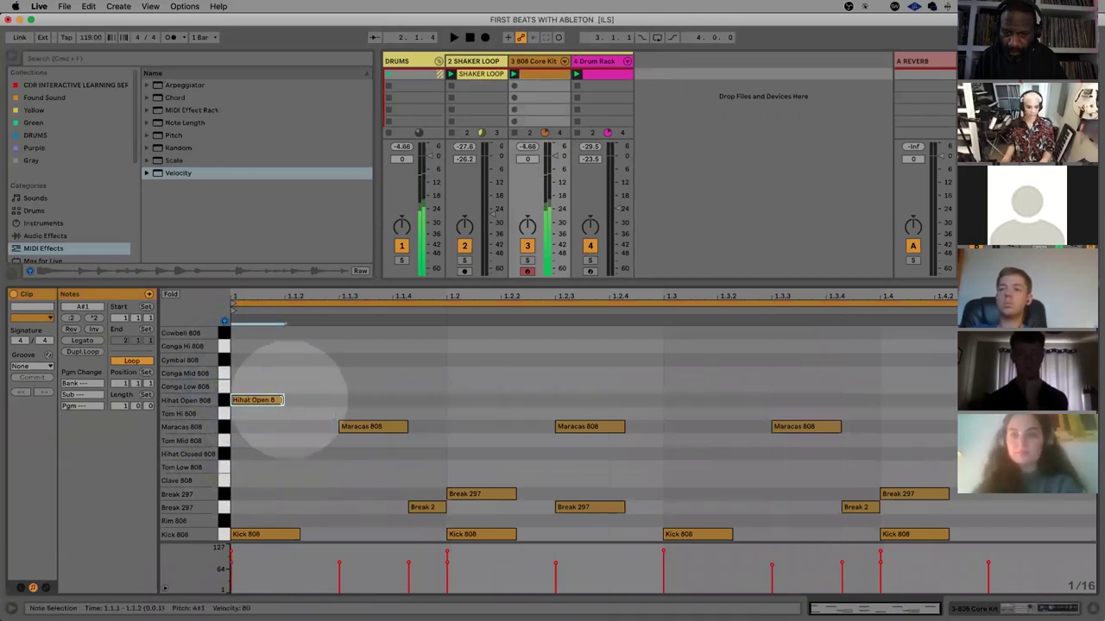
drag(283, 400, 390, 393)
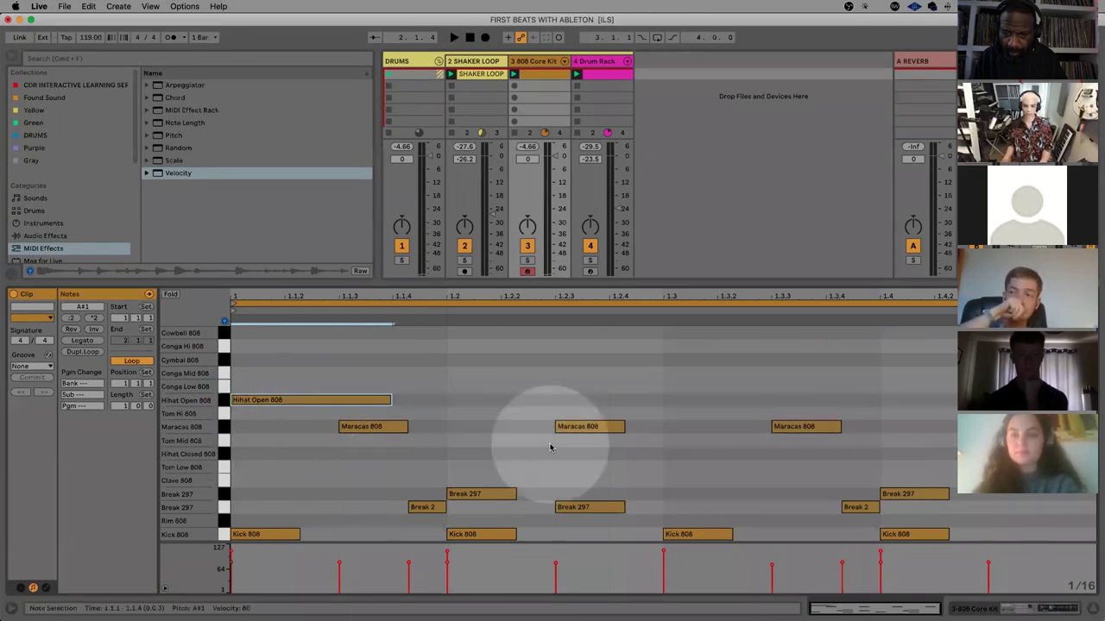
key(space)
key(space)
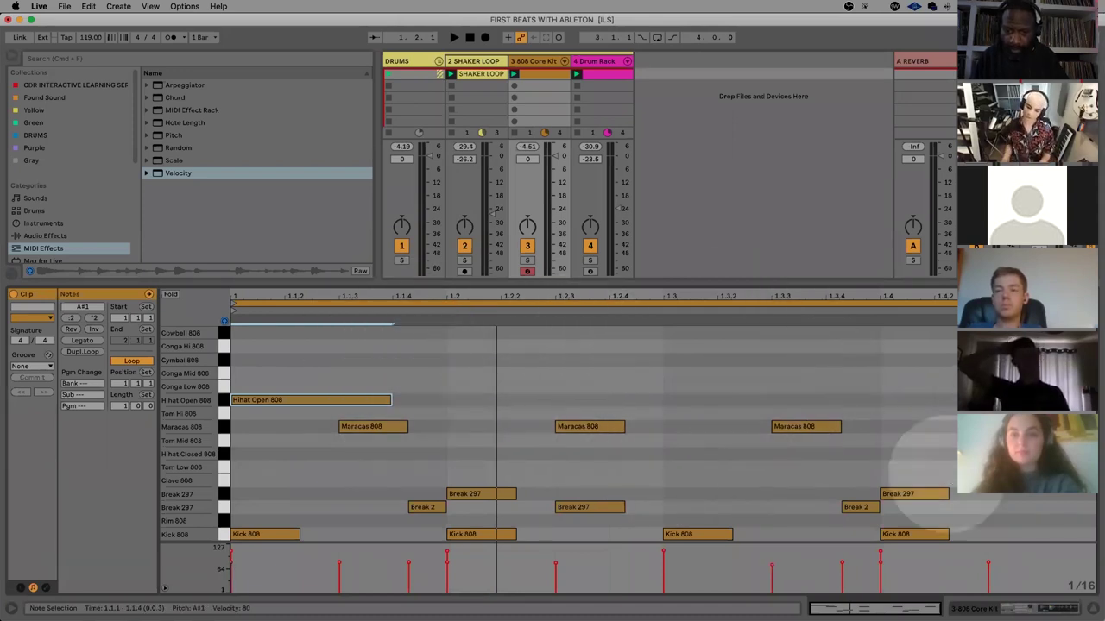
Duplicate the 808 clip's loop to two bars and add D1 Break 297 hits at 2.4.3 and 2.4.4
click(742, 301)
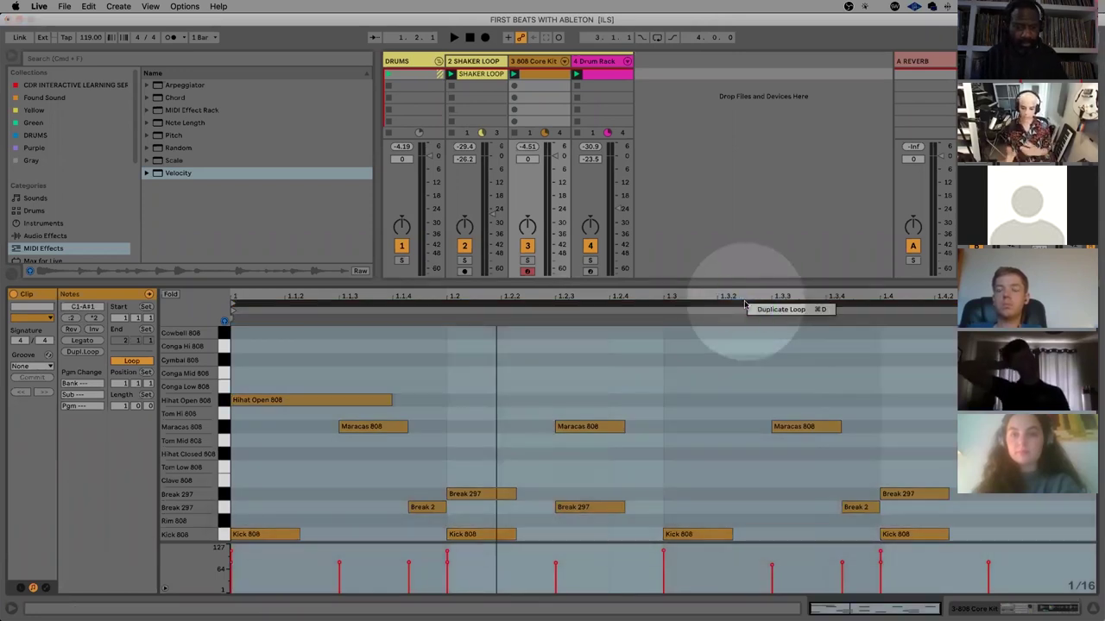
click(762, 311)
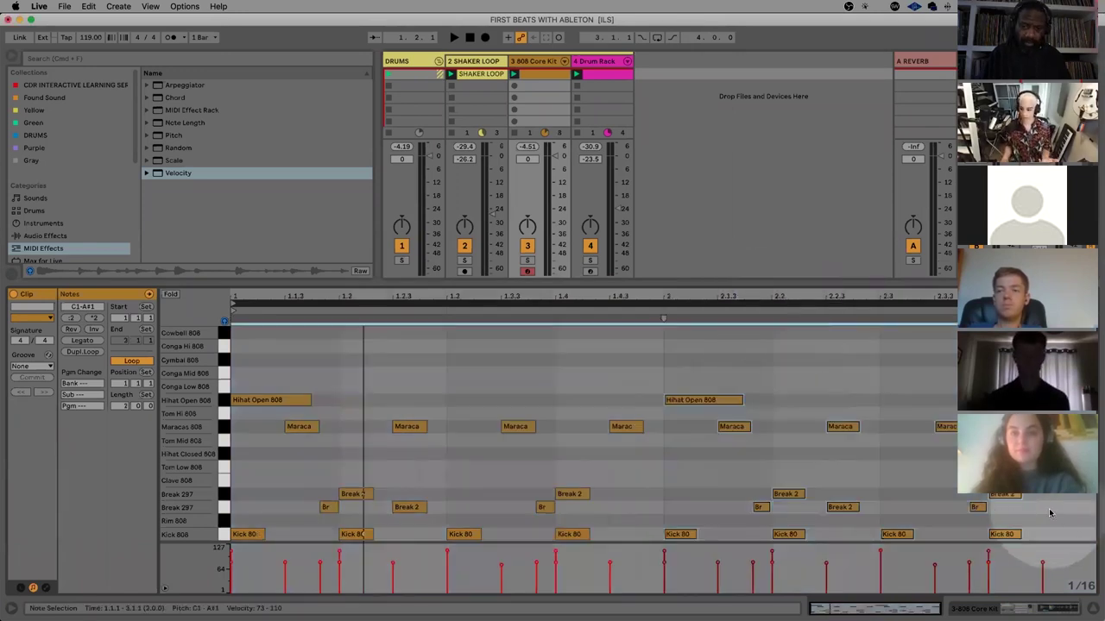
double_click(1077, 508)
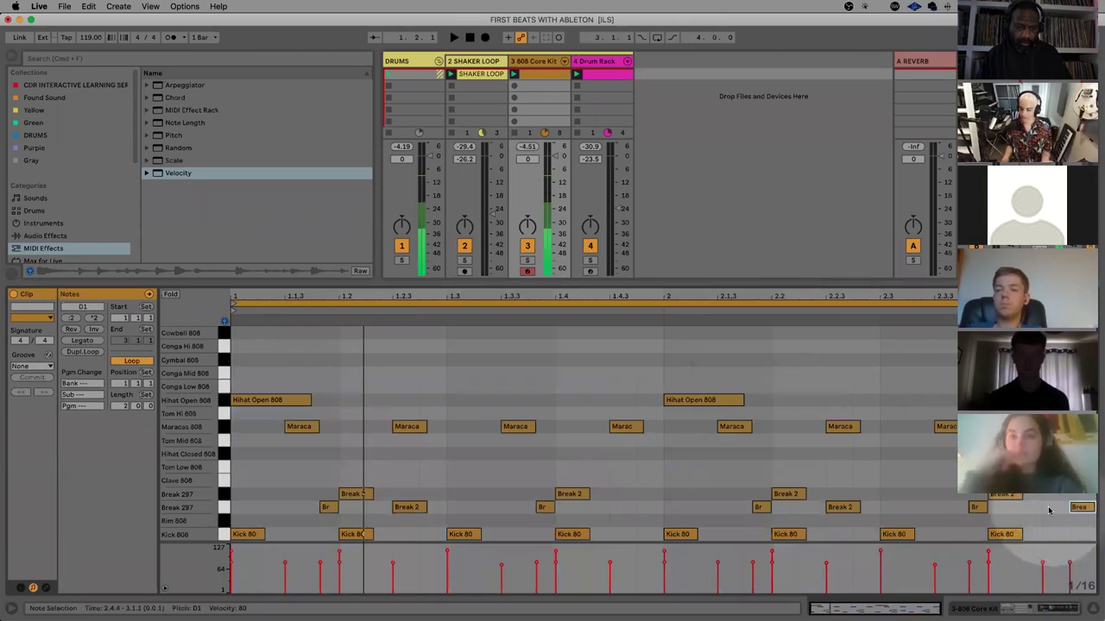
double_click(1048, 508)
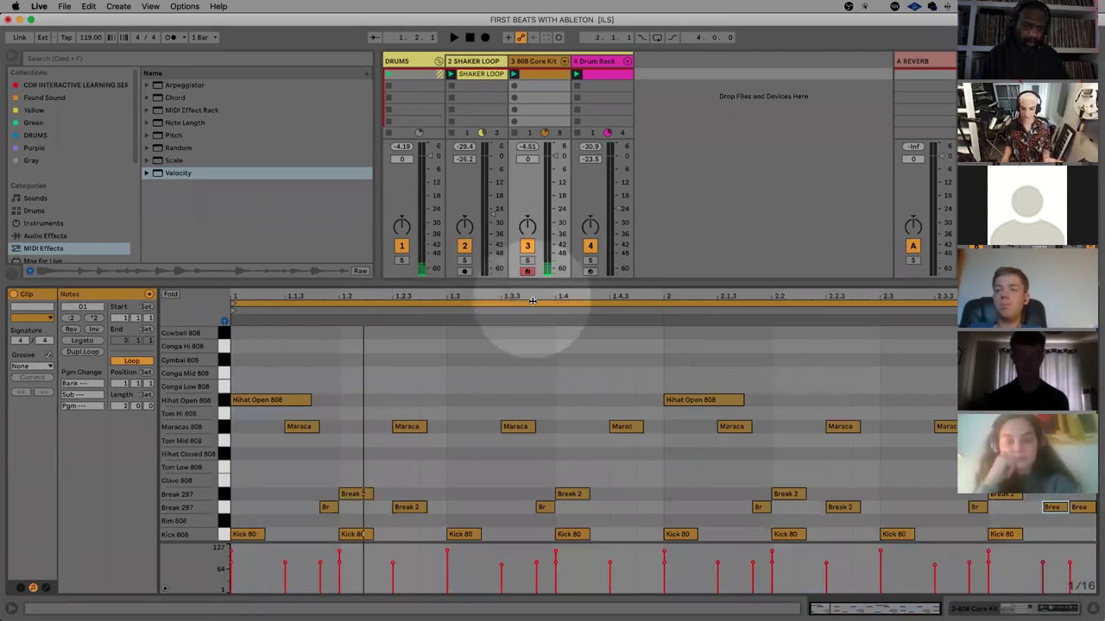
Delete the duplicated Hihat Open 808 note at the start of bar 2
click(684, 400)
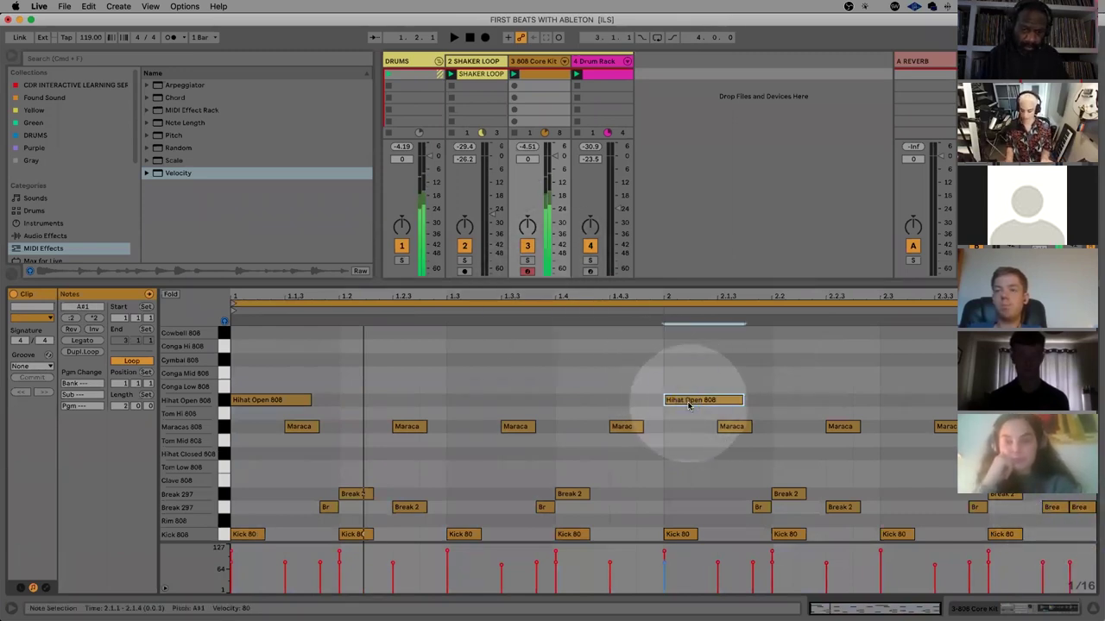
key(BackSpace)
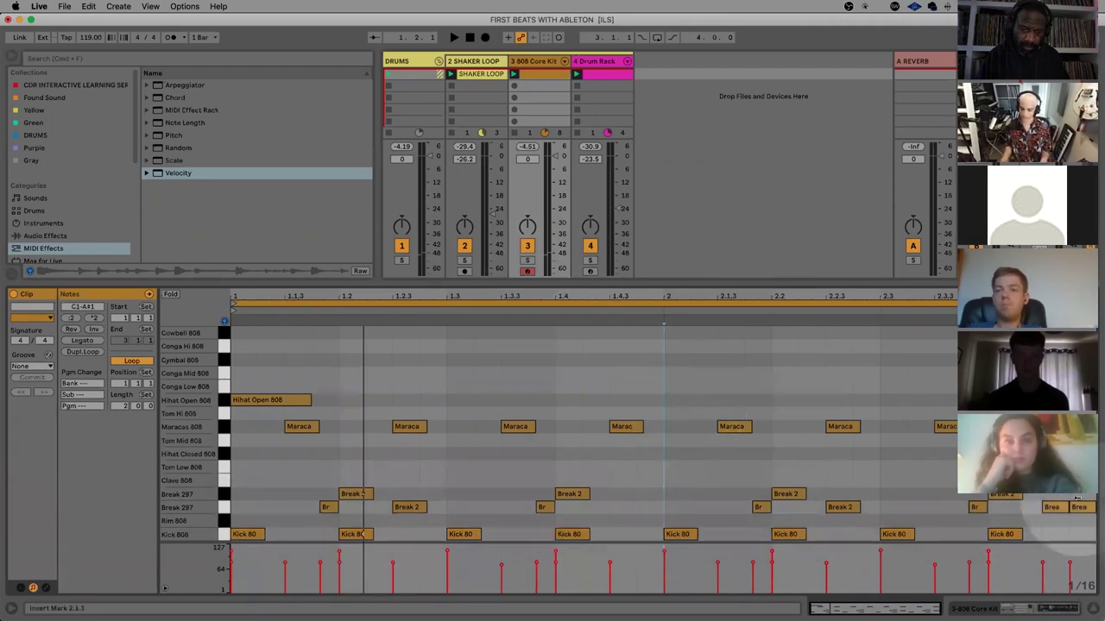
click(525, 519)
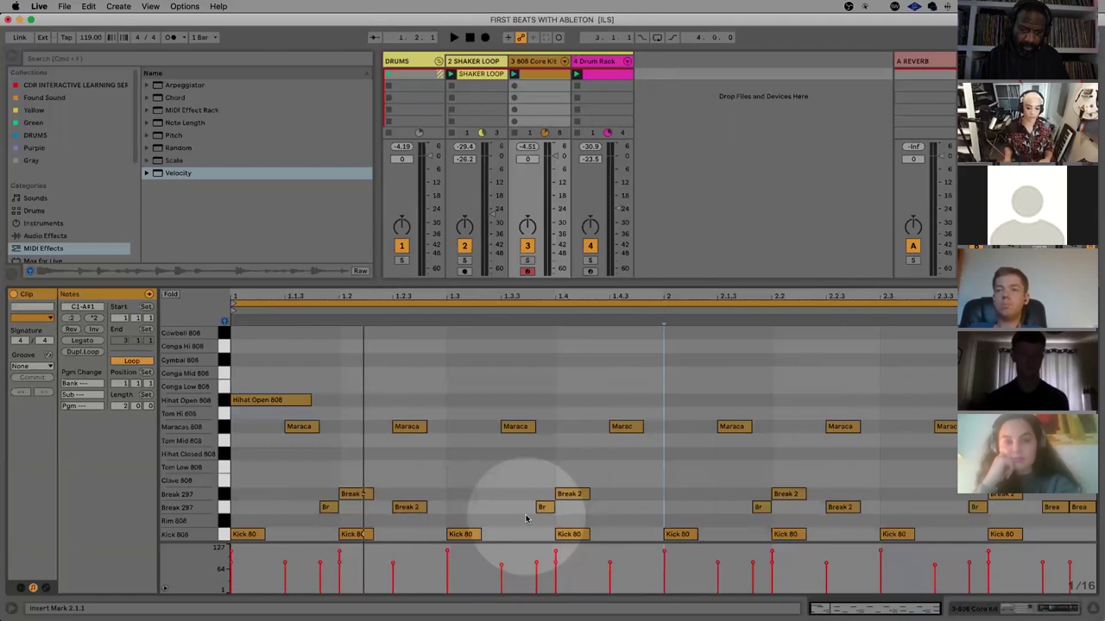
Duplicate the loop to four bars and delete the repeated Hihat Open 808 note at the start of bar 3
click(771, 308)
key(super+d)
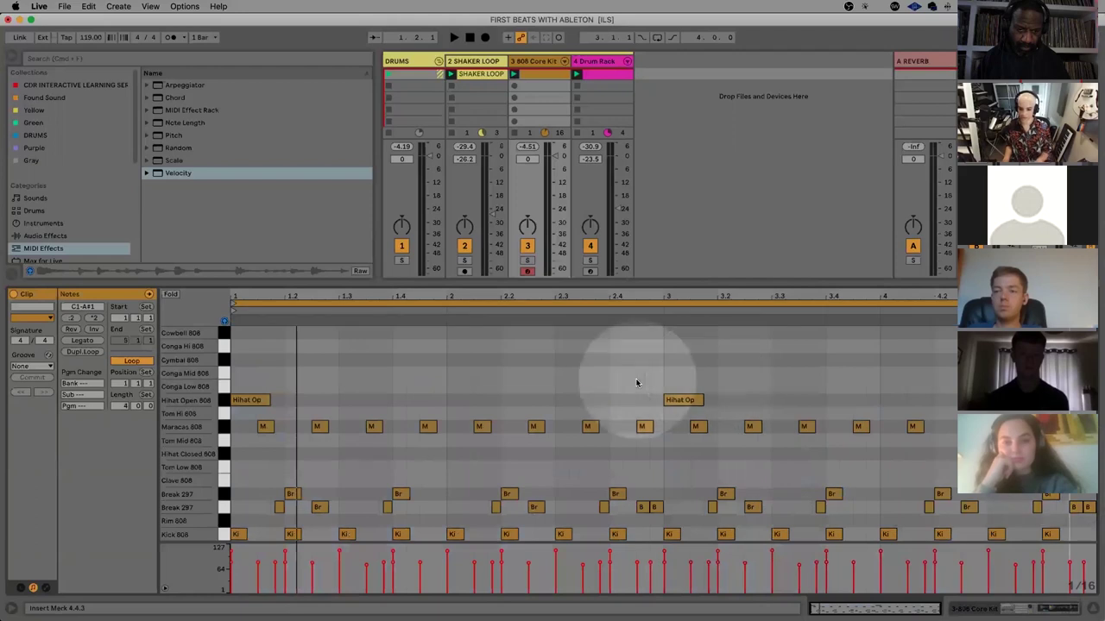
click(679, 401)
key(BackSpace)
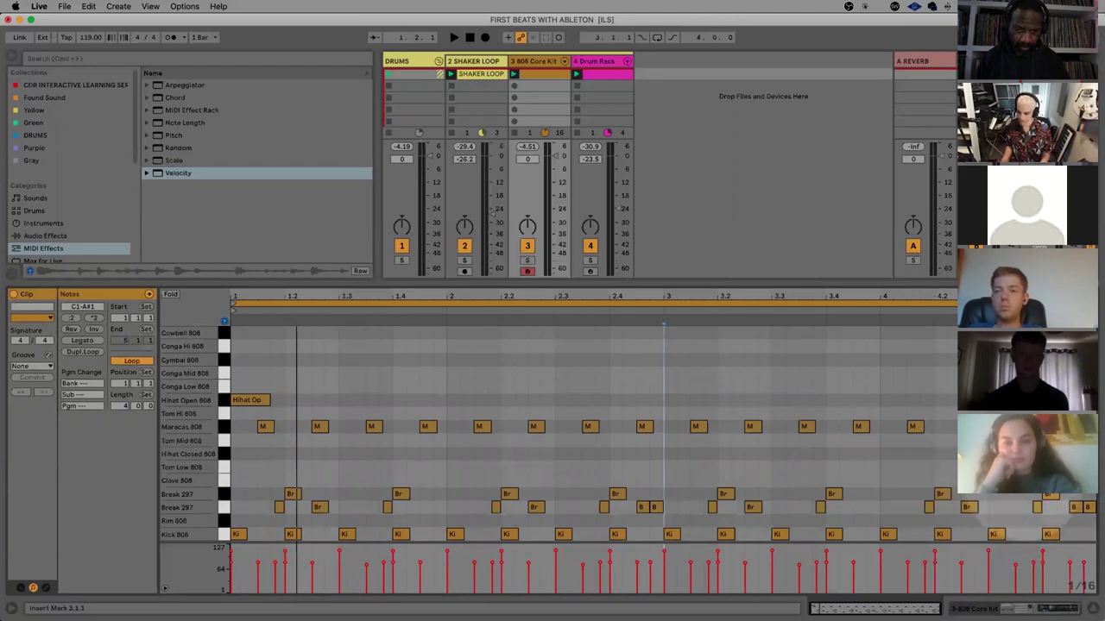
Add a D#1 Break 297 hit at 4.3.3 and duplicate the loop to eight bars
click(1020, 505)
key(Down)
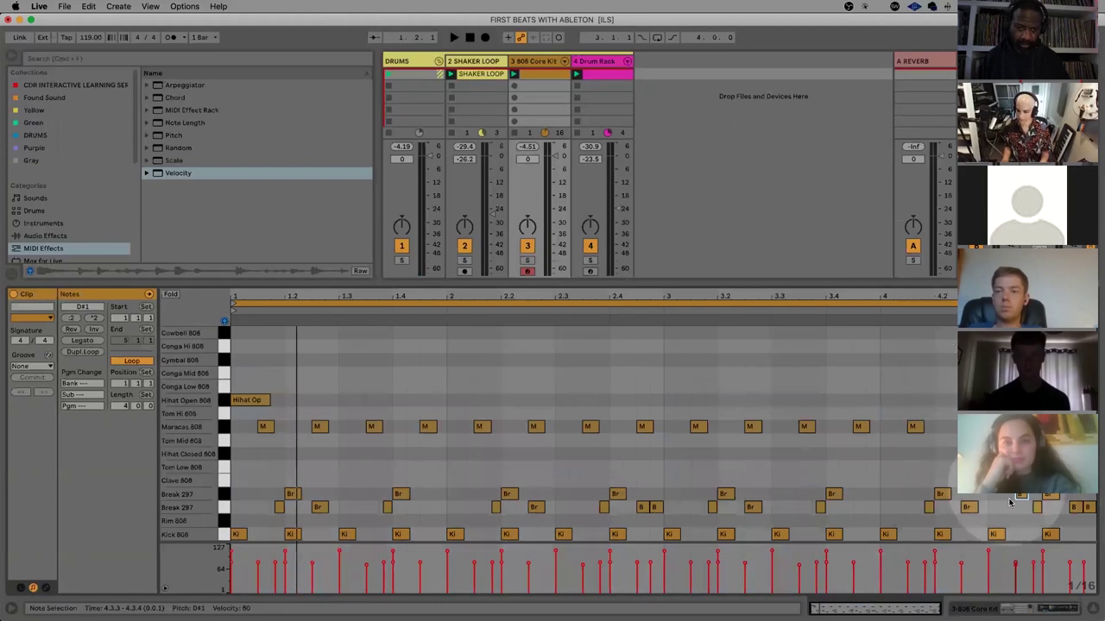
key(super+d)
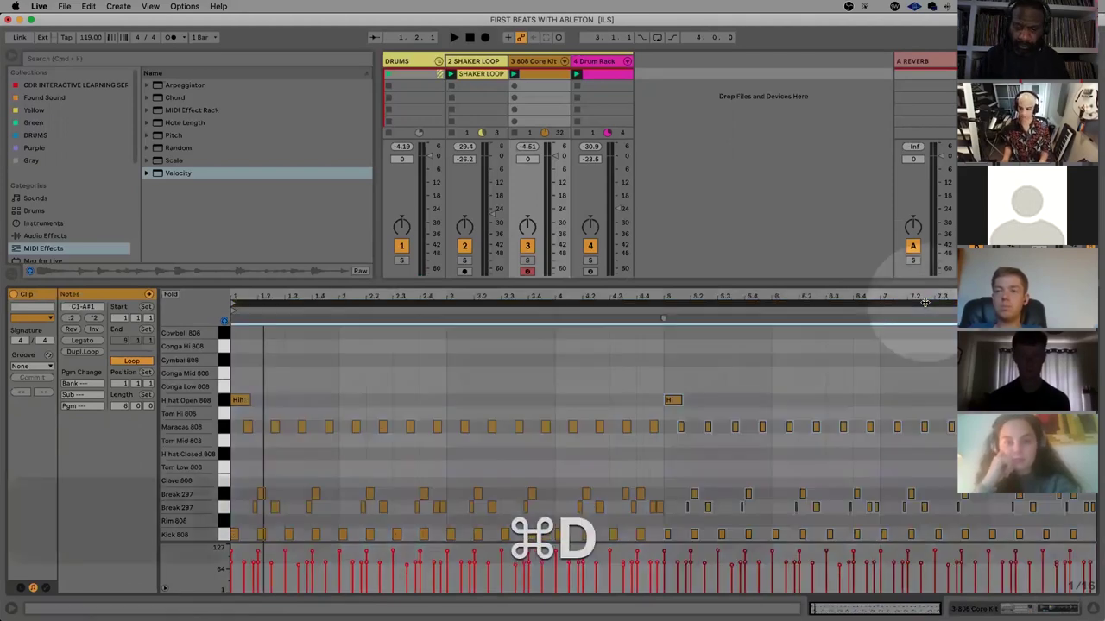
Play the eight-bar beat and delete only the repeated Hihat Open 808 note at the start of bar 5
key(space)
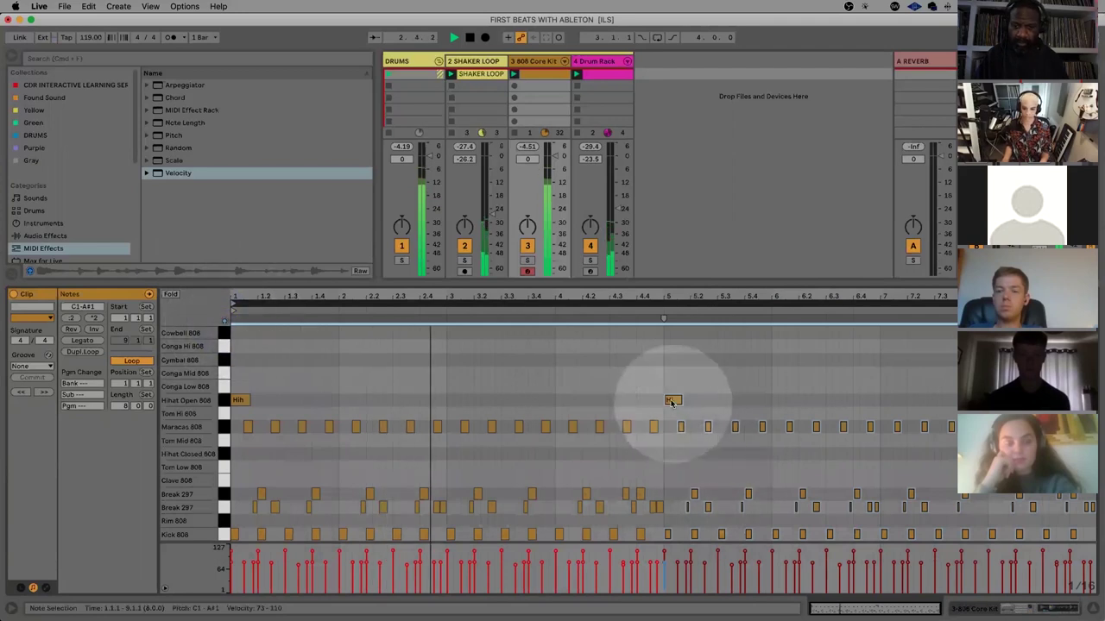
key(Delete)
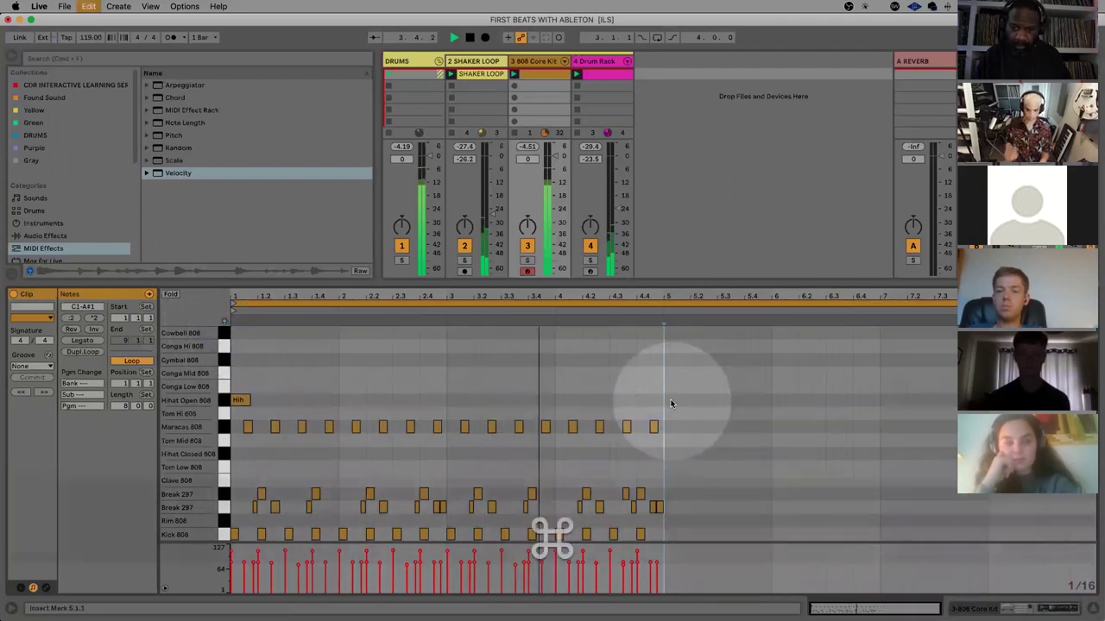
key(super+z)
click(747, 353)
key(BackSpace)
key(space)
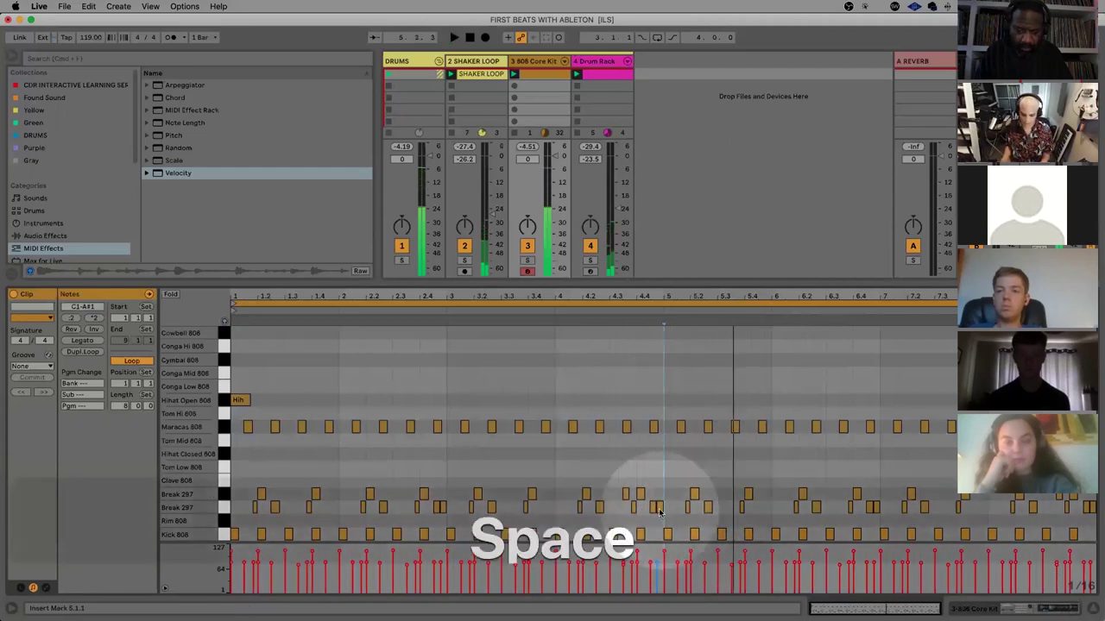
Move the D1 Break 297 hit at 4.4.3 to 4.4.2 and add another at 5.4.4 with velocity 25
click(654, 507)
key(Left)
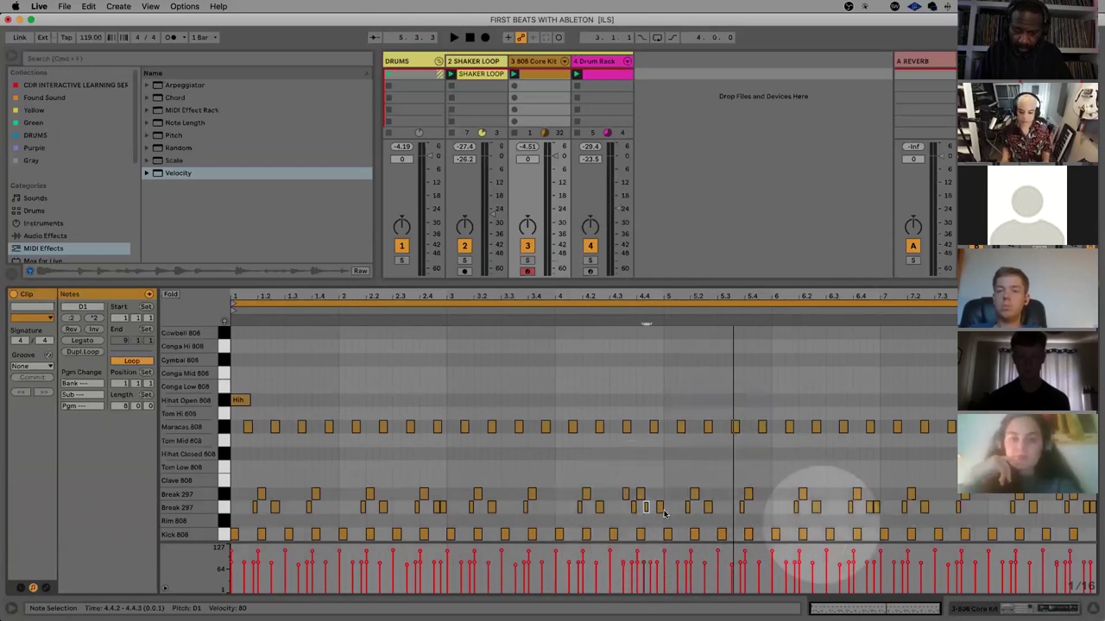
double_click(767, 509)
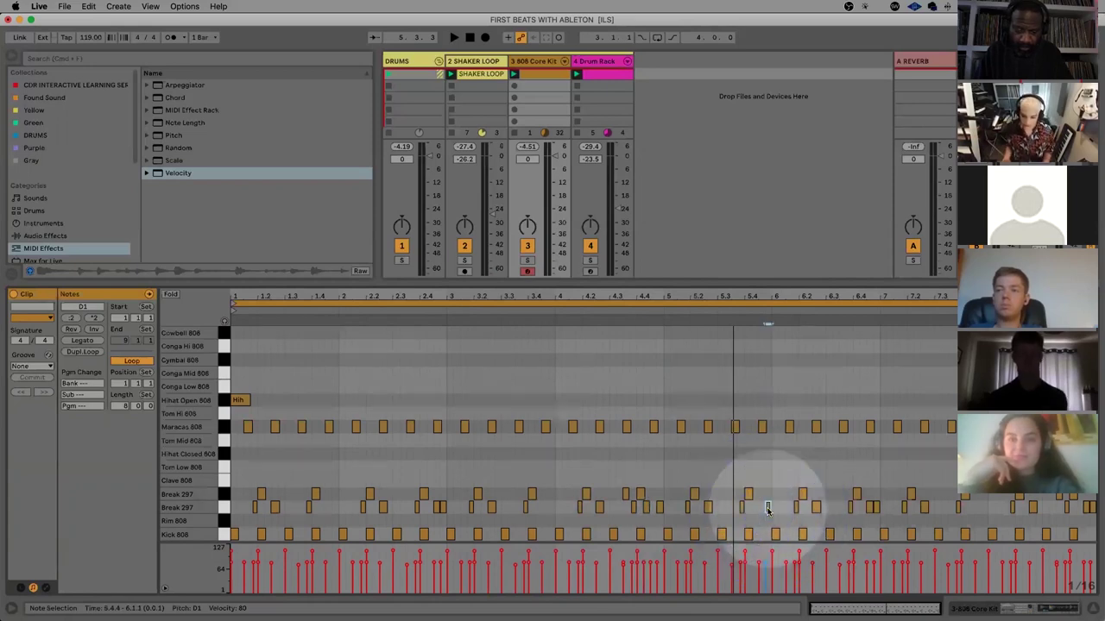
scroll(767, 509, up, 3)
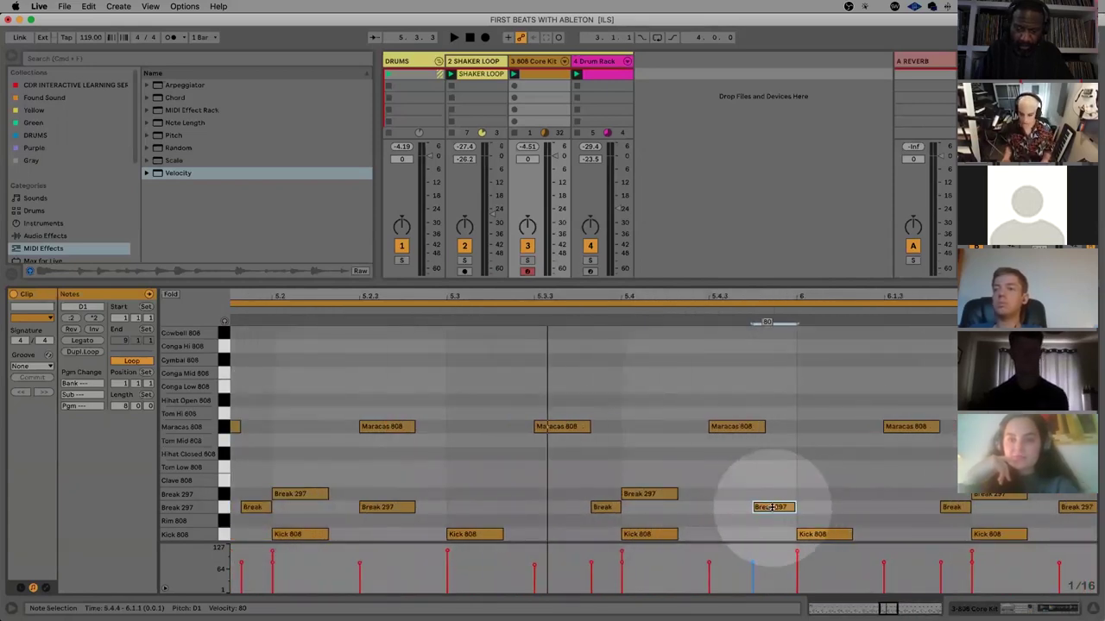
key(super)
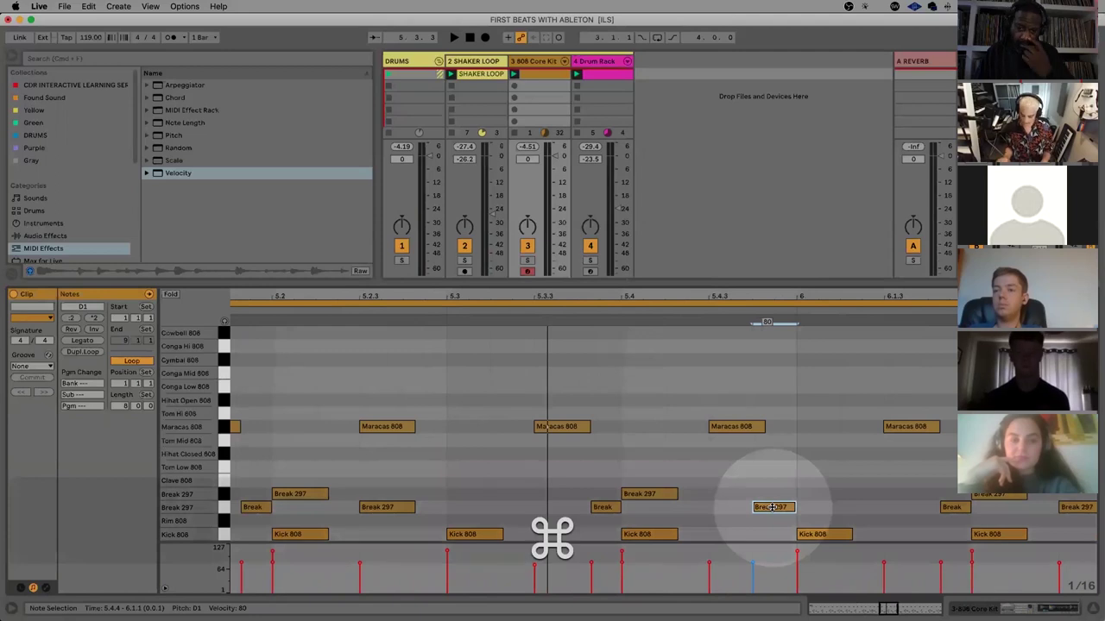
super+click(772, 507)
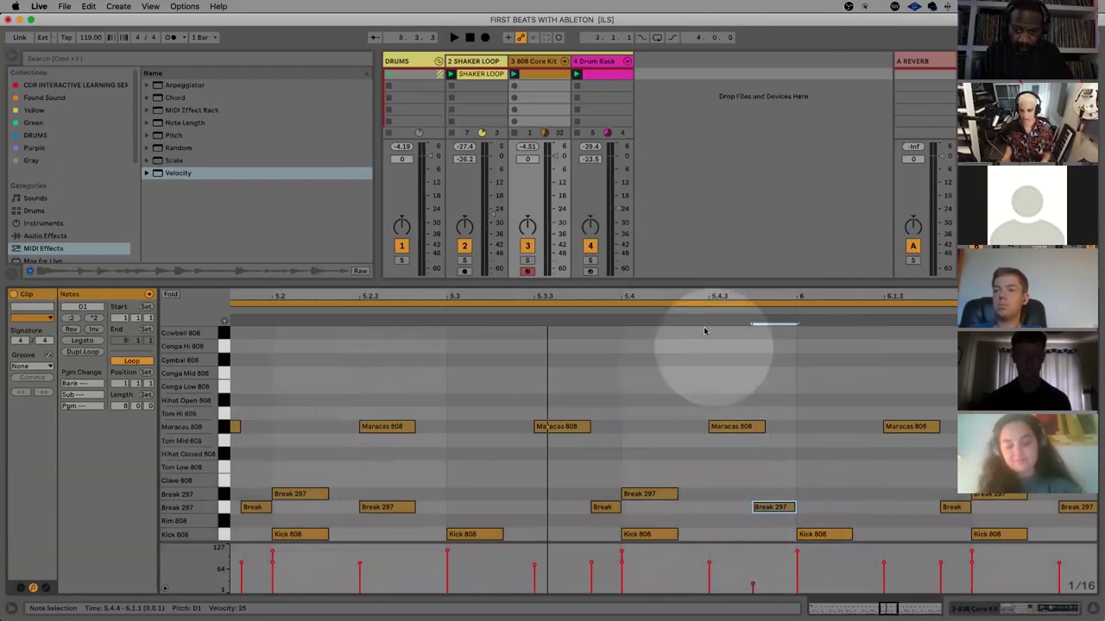
drag(701, 304, 698, 293)
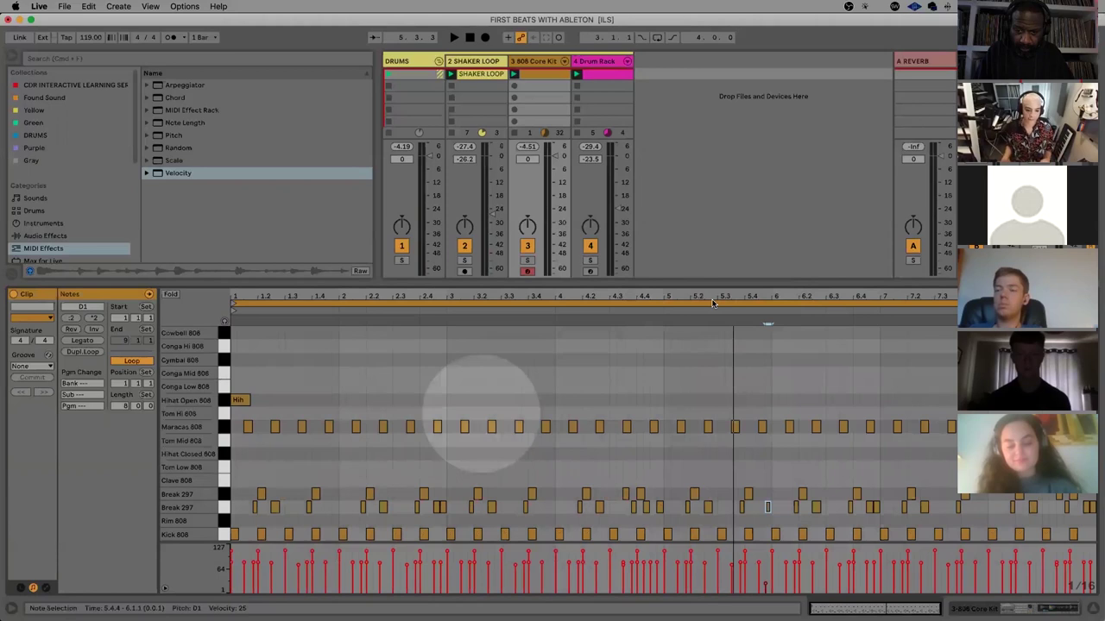
Duplicate the 808 Core Kit clip into the slot below and select the copy
ctrl+click(547, 74)
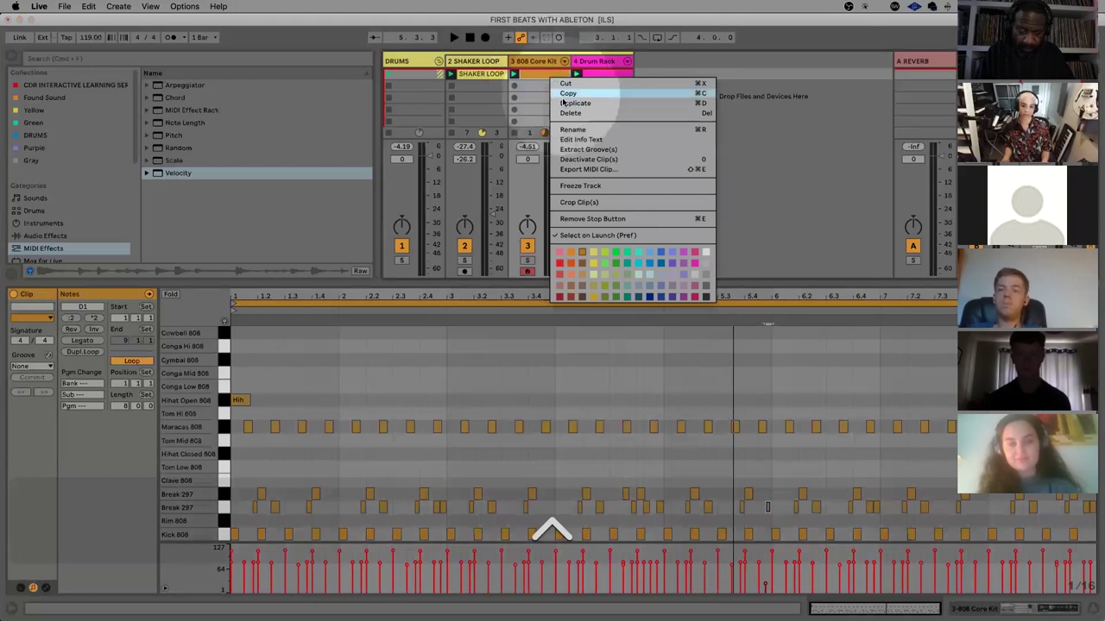
click(566, 104)
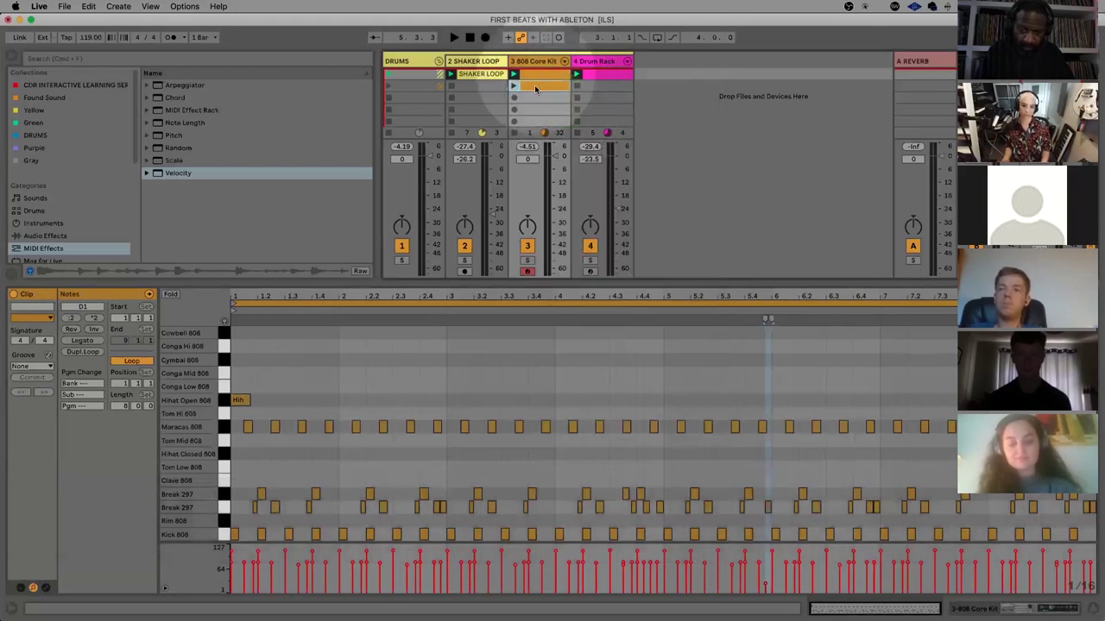
click(521, 88)
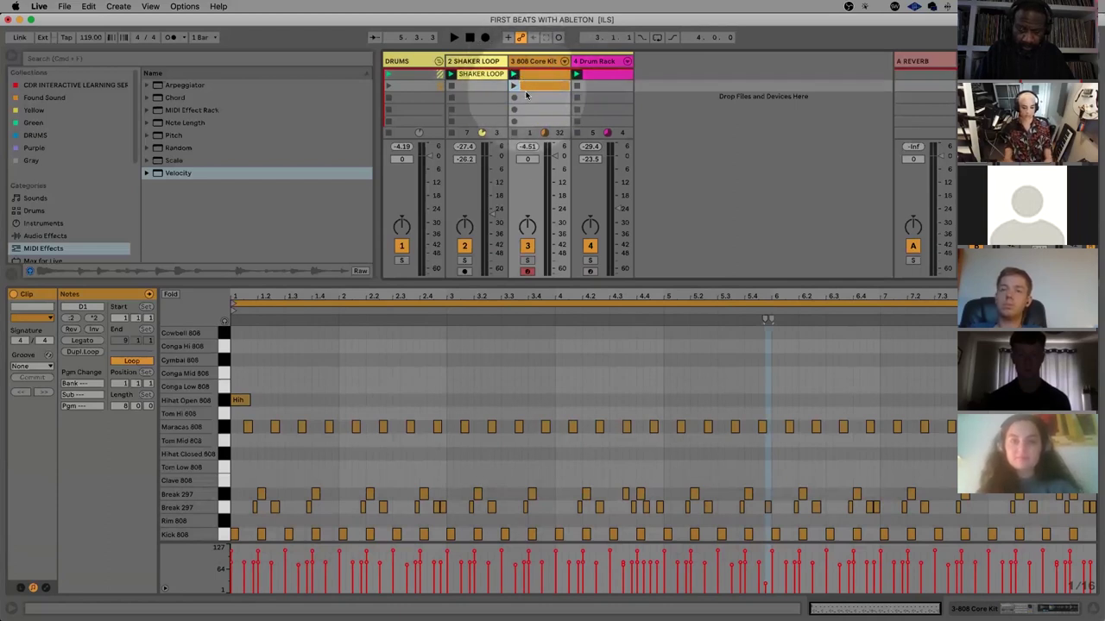
Select all notes in the duplicated 808 clip and deactivate them
click(331, 404)
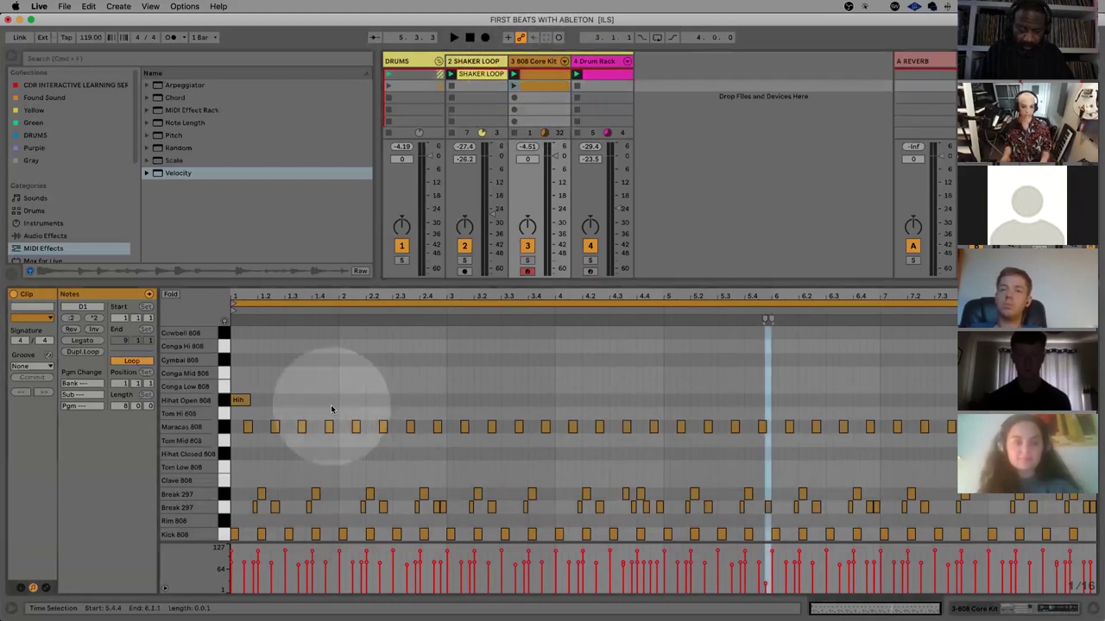
click(365, 368)
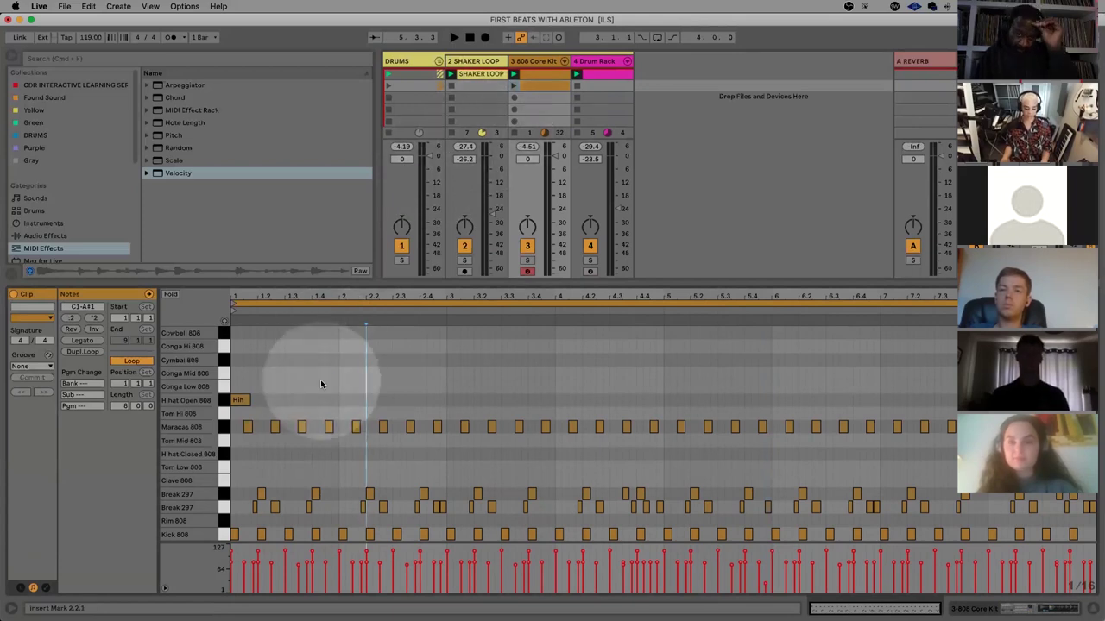
key(super+a)
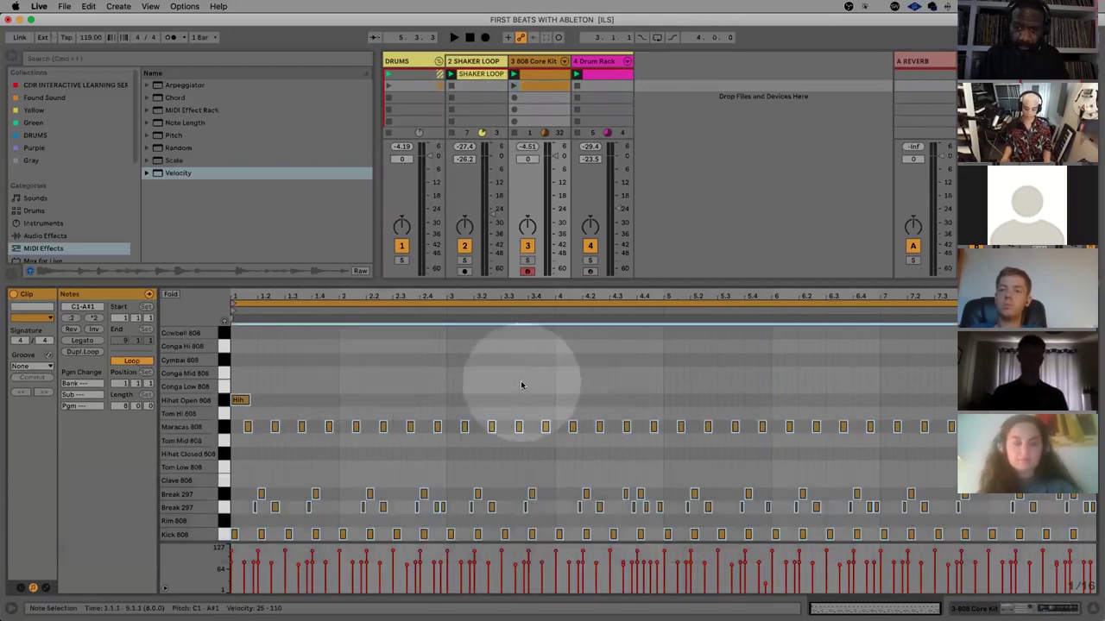
key(0)
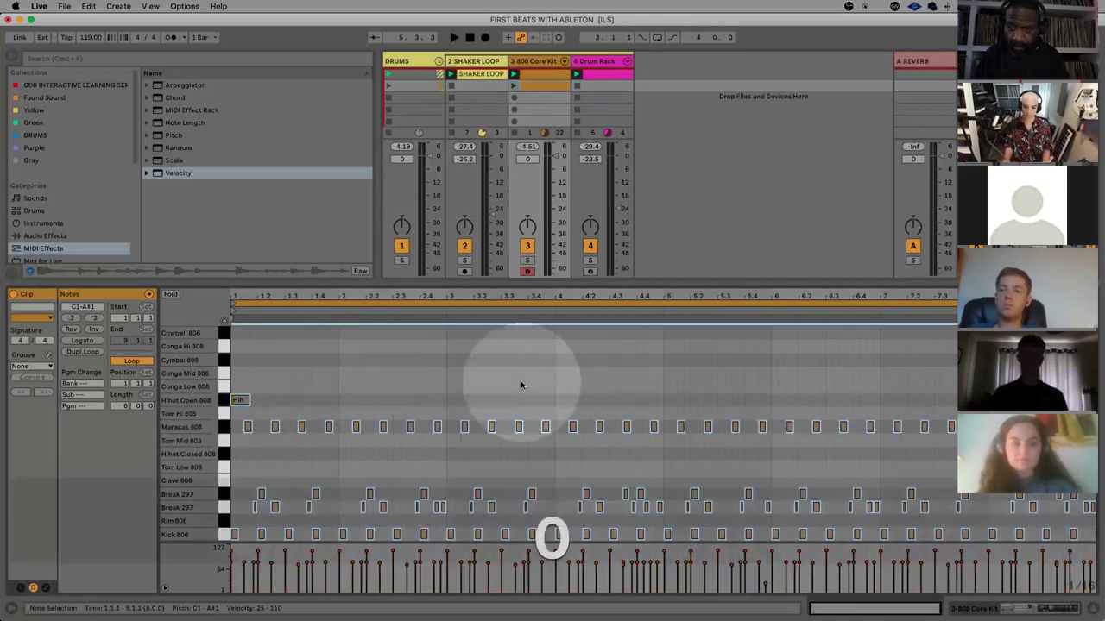
Reactivate only the Kick 808 notes in the duplicated 808 clip and launch it
click(521, 385)
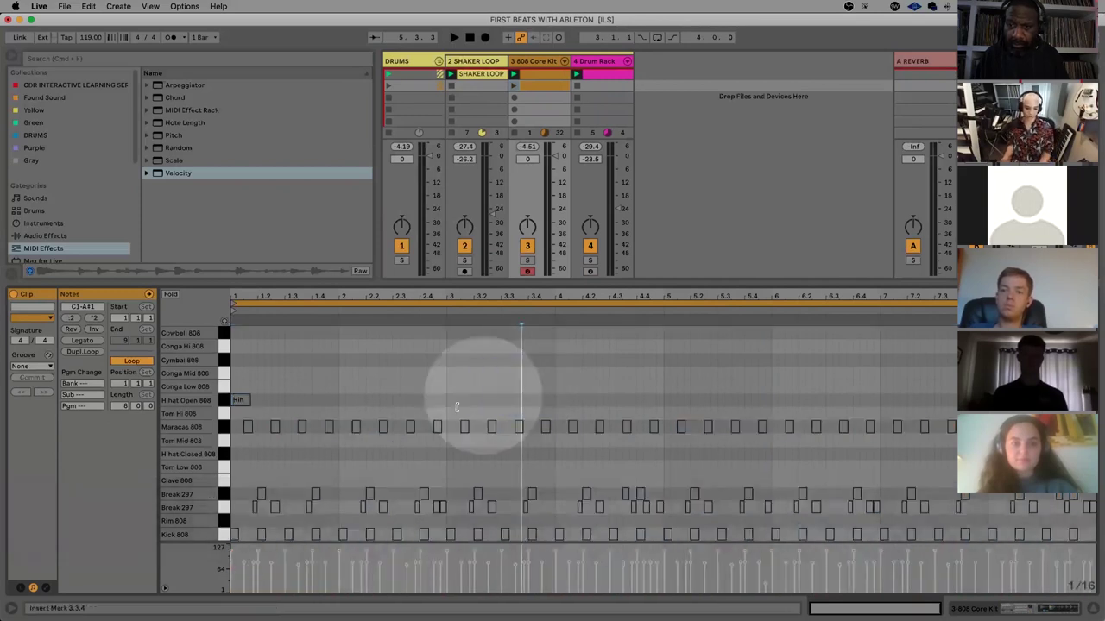
click(224, 537)
key(0)
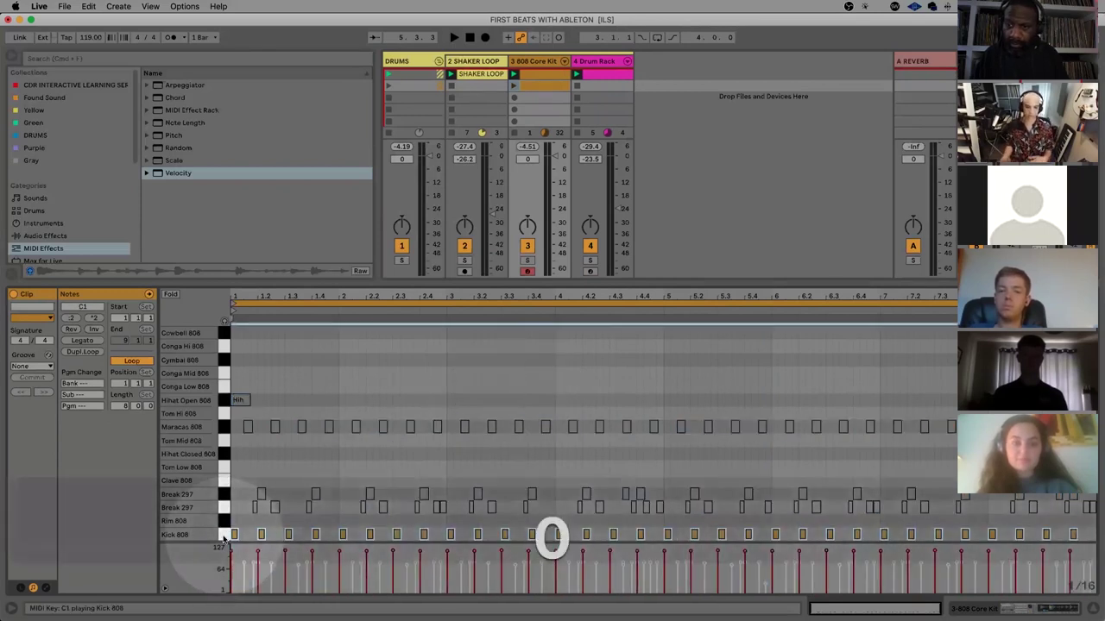
click(513, 86)
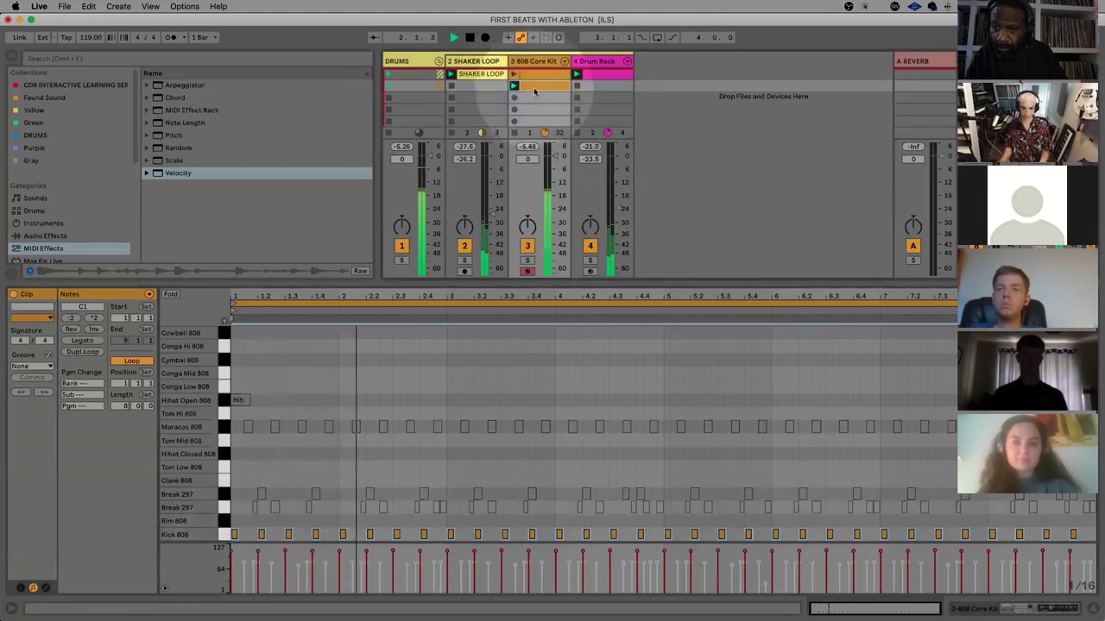
Duplicate the kick-only 808 clip, reactivate the D1 Break 297 notes in the copy and launch it
key(super+d)
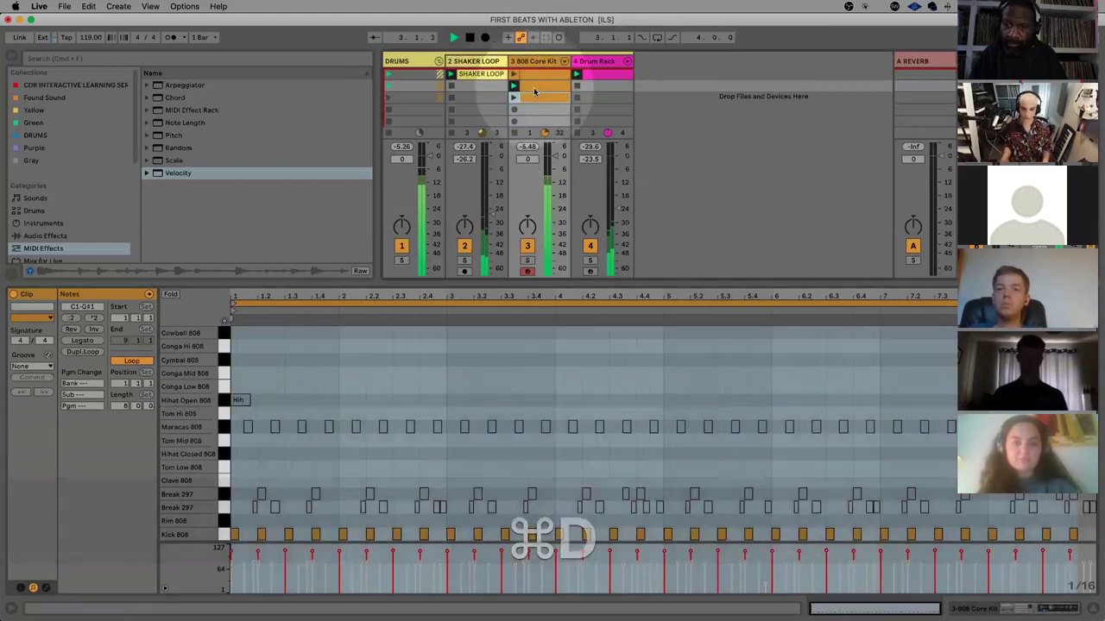
click(223, 510)
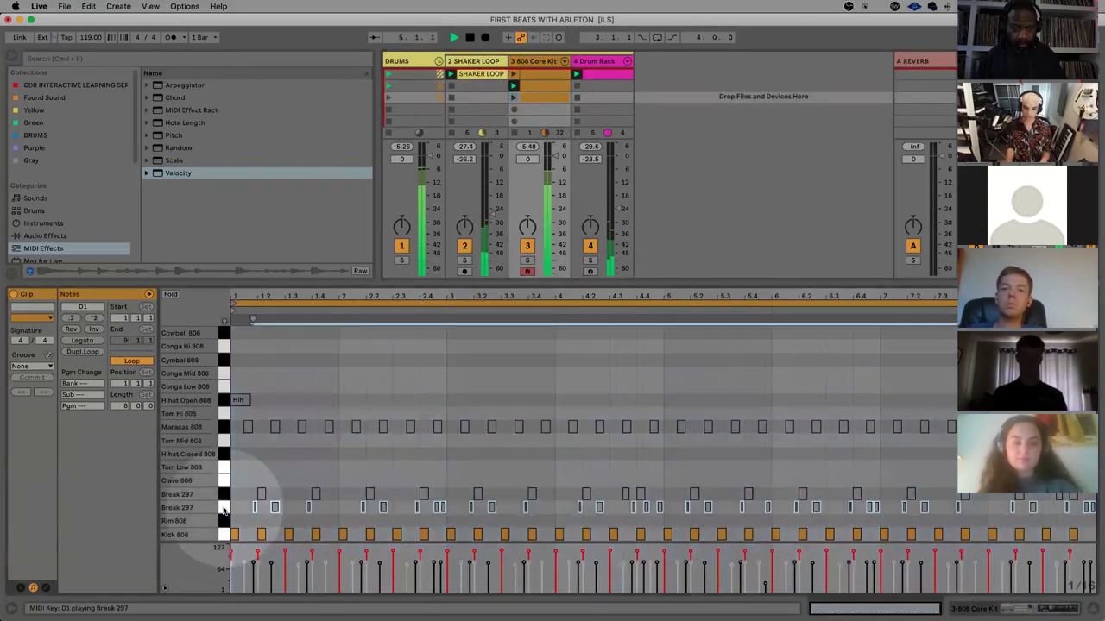
click(515, 99)
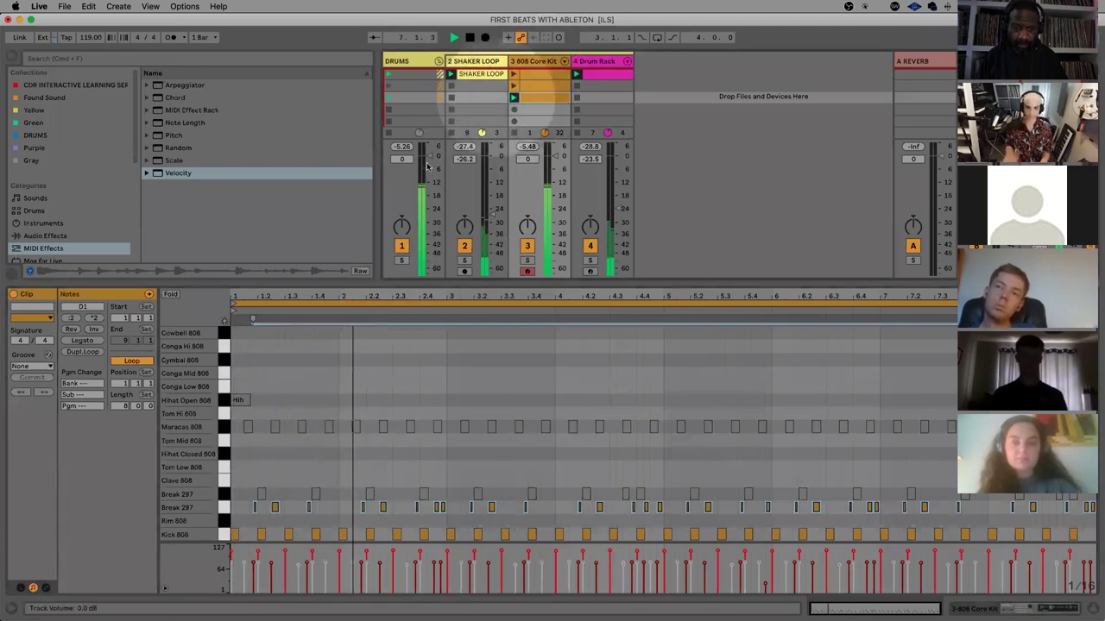
Place the full 808 clip below its two variations and shift the D1 Break 297 hit near its end to 8.4.2
click(544, 74)
drag(544, 76, 542, 111)
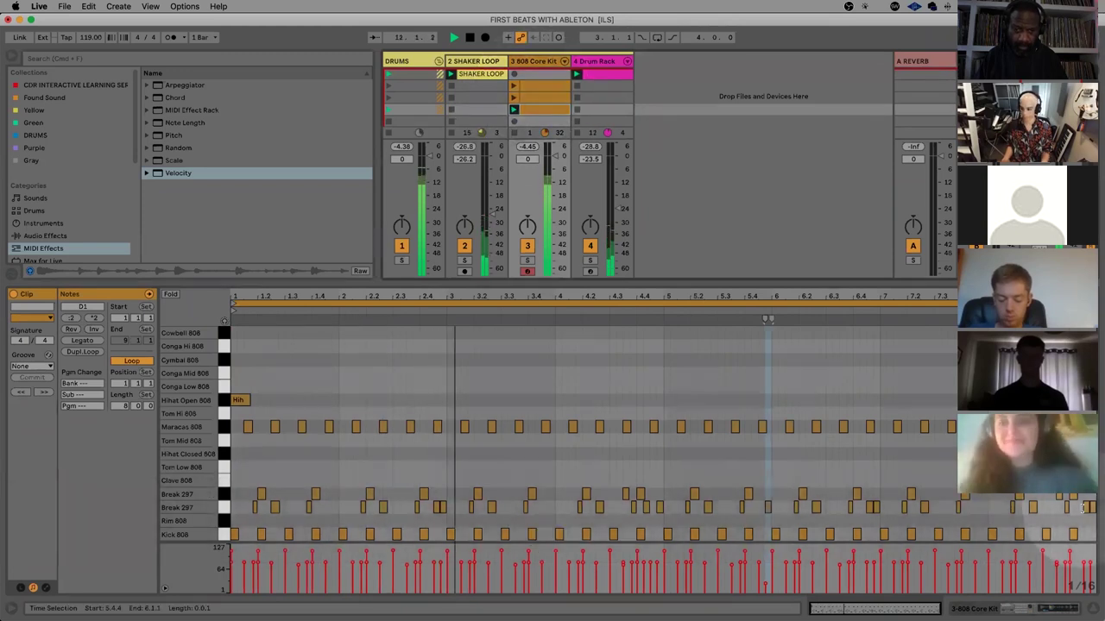
click(547, 532)
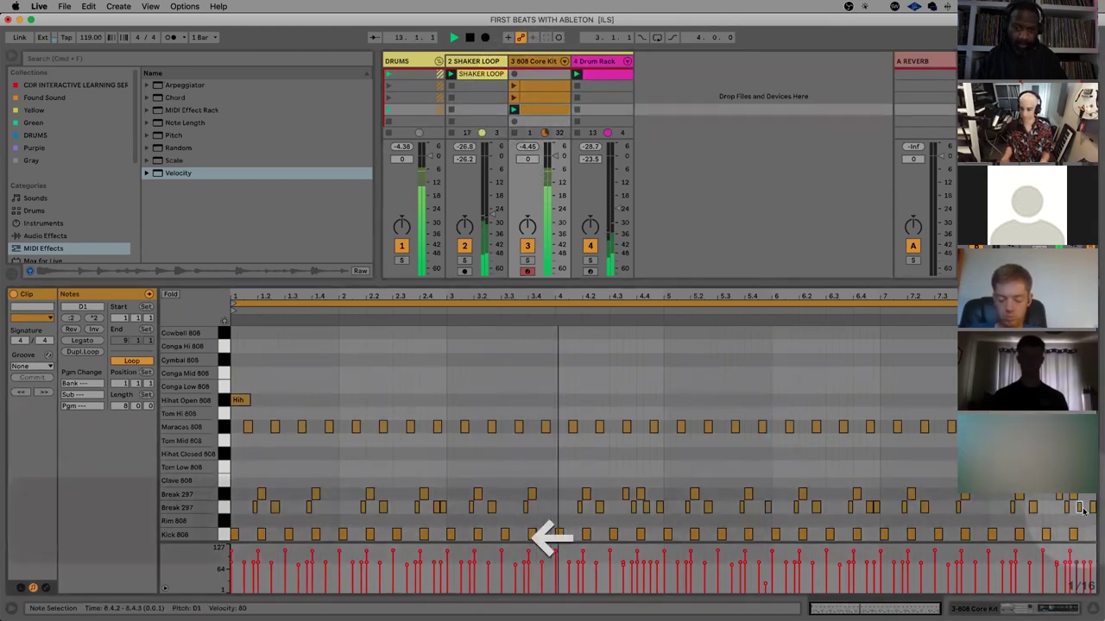
Stop playback and move all three 808 Core Kit clips up one slot so they start in the first scene
key(space)
shift+click(533, 87)
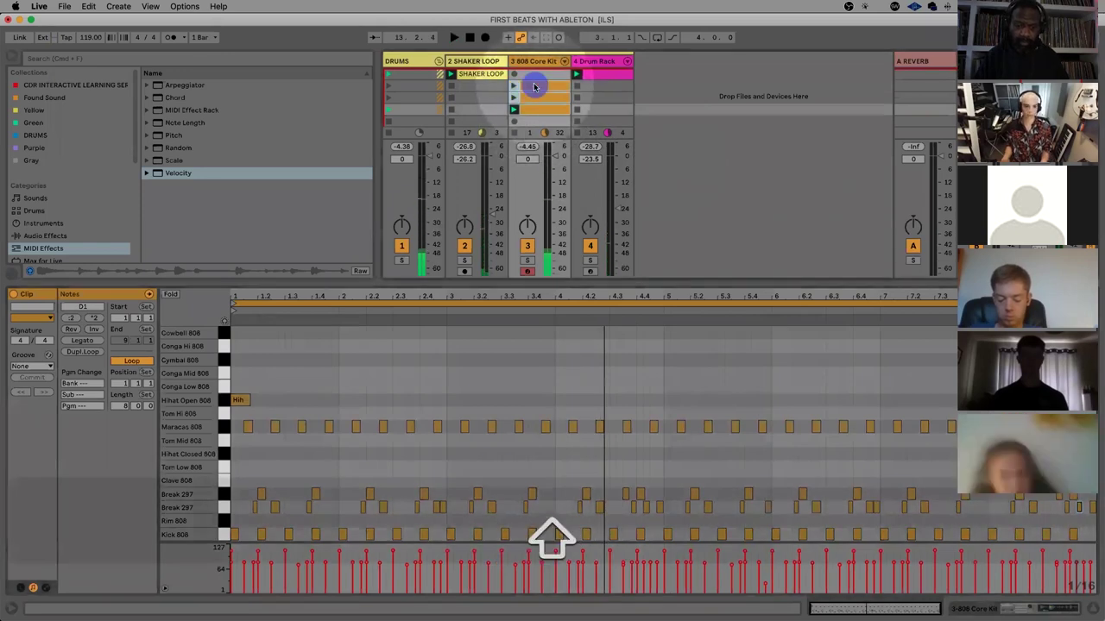
drag(534, 87, 534, 74)
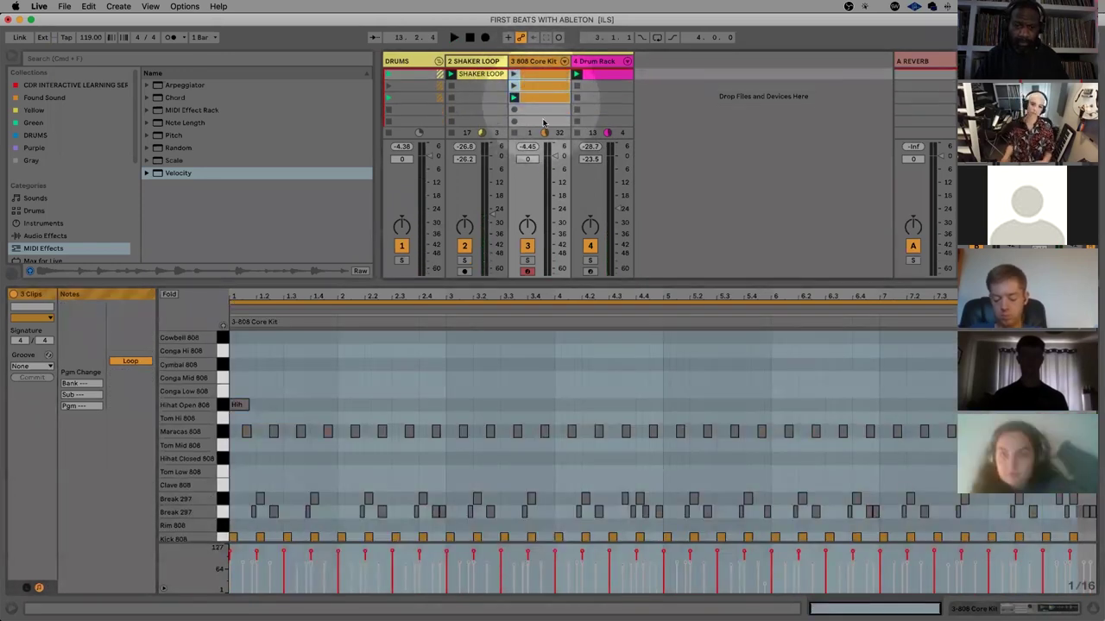
click(542, 112)
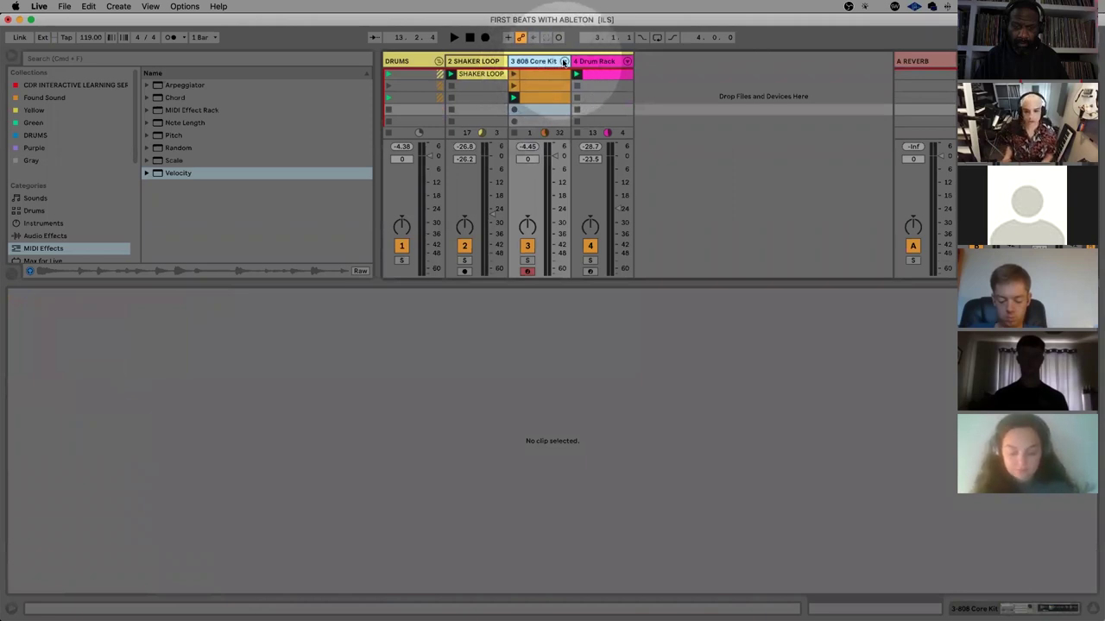
Unfold the 808 Core Kit's chains and extract the Kick 808 chain to its own track
click(564, 61)
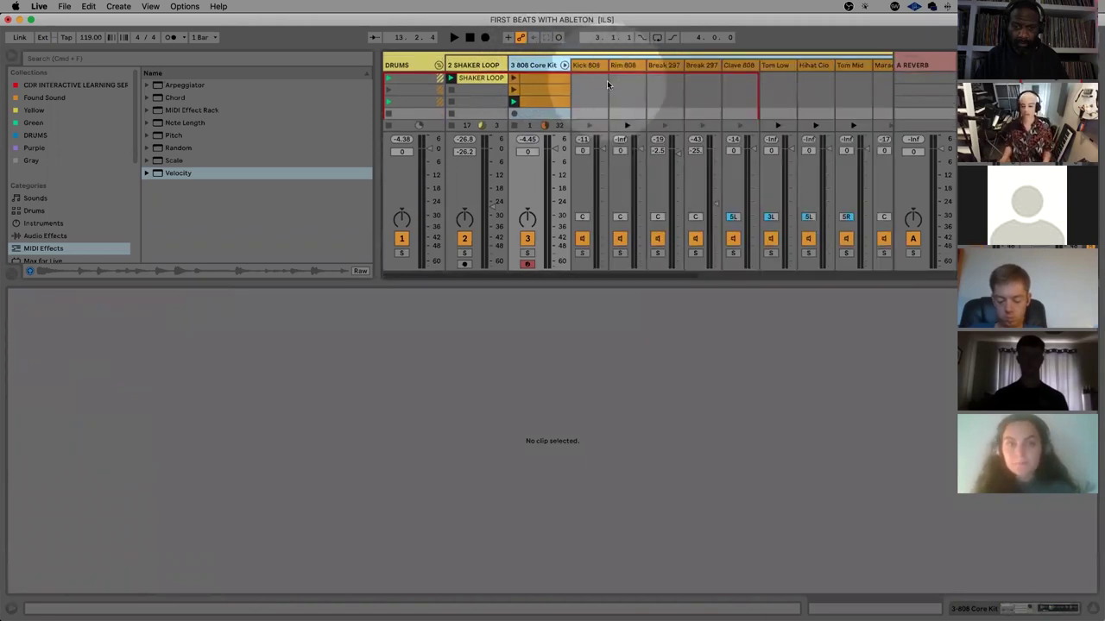
scroll(605, 80, right, 1)
scroll(561, 82, right, 2)
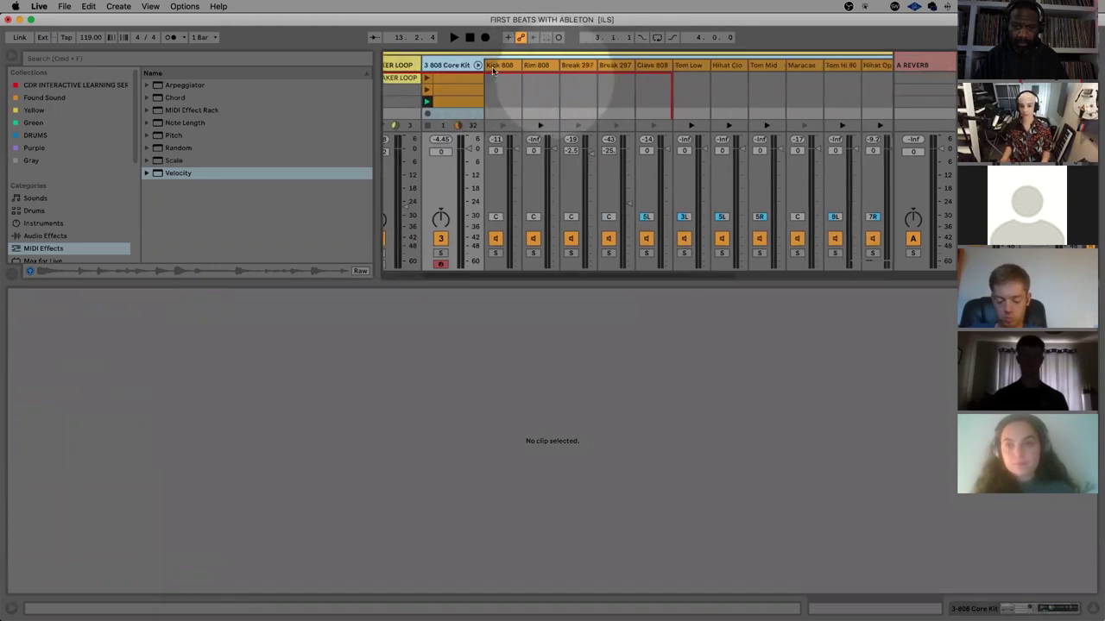
click(501, 66)
right_click(504, 67)
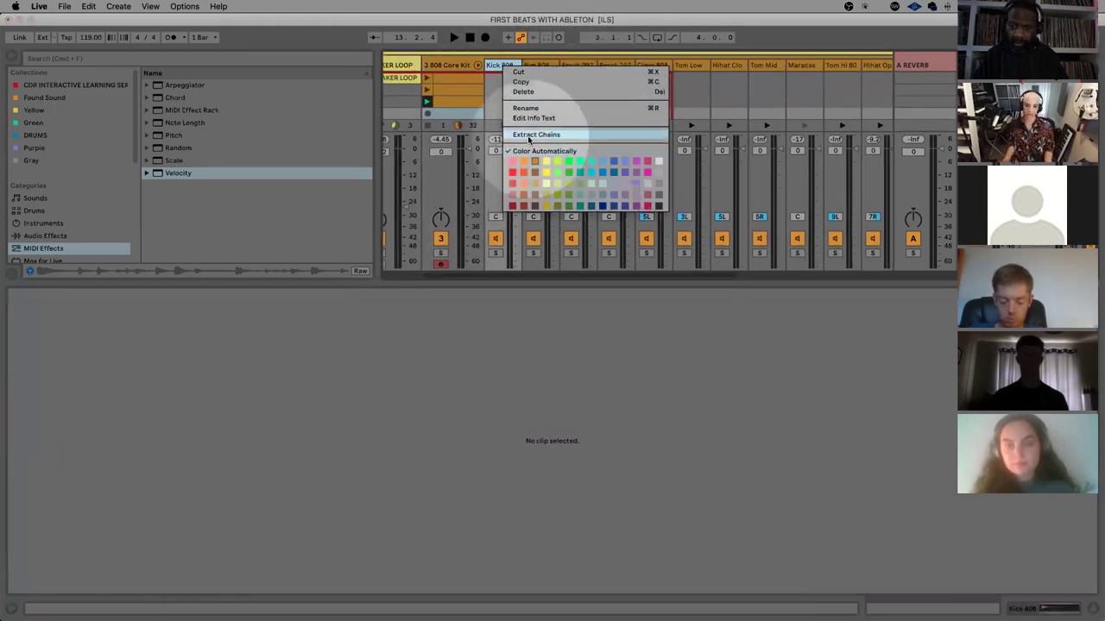
click(529, 135)
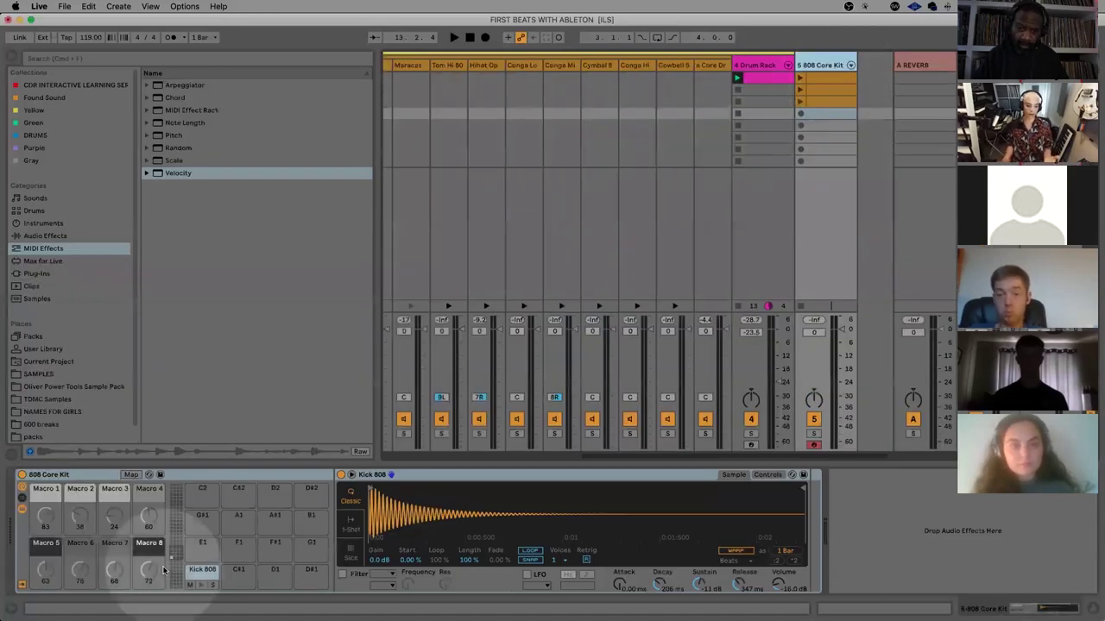
Examine the extracted kick track's notes and compare its clips with the original 808 Core Kit track
click(847, 117)
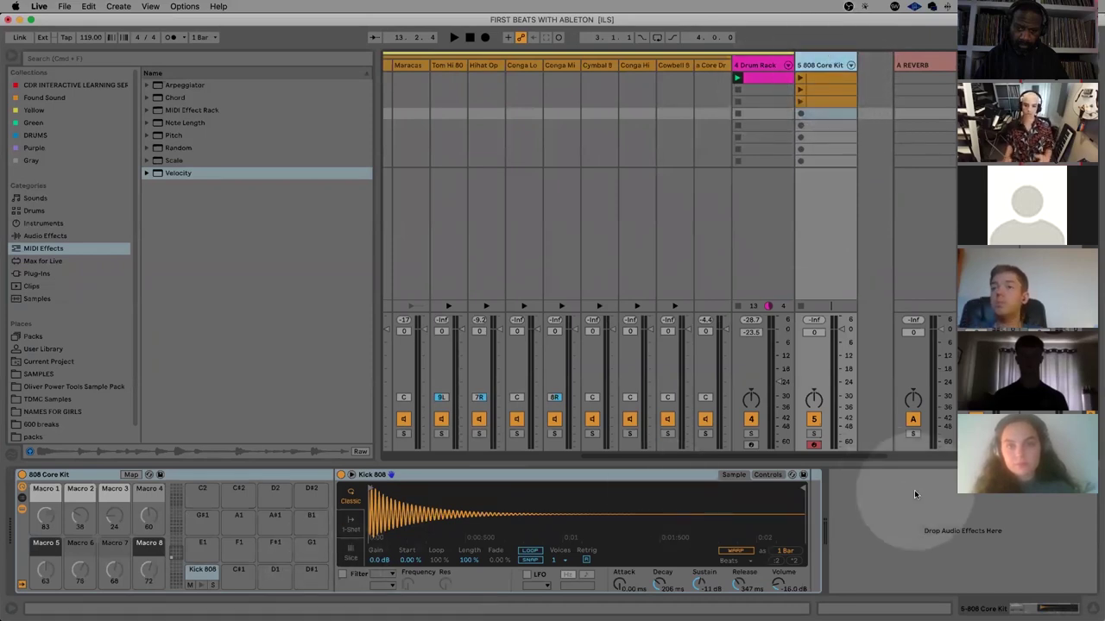
double_click(824, 100)
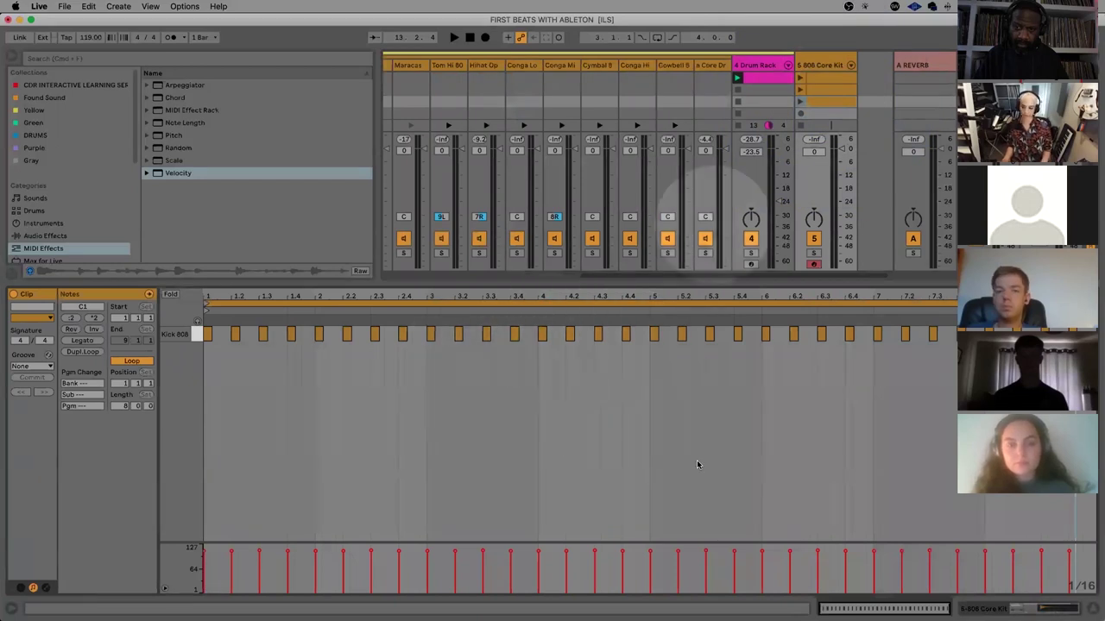
click(1091, 609)
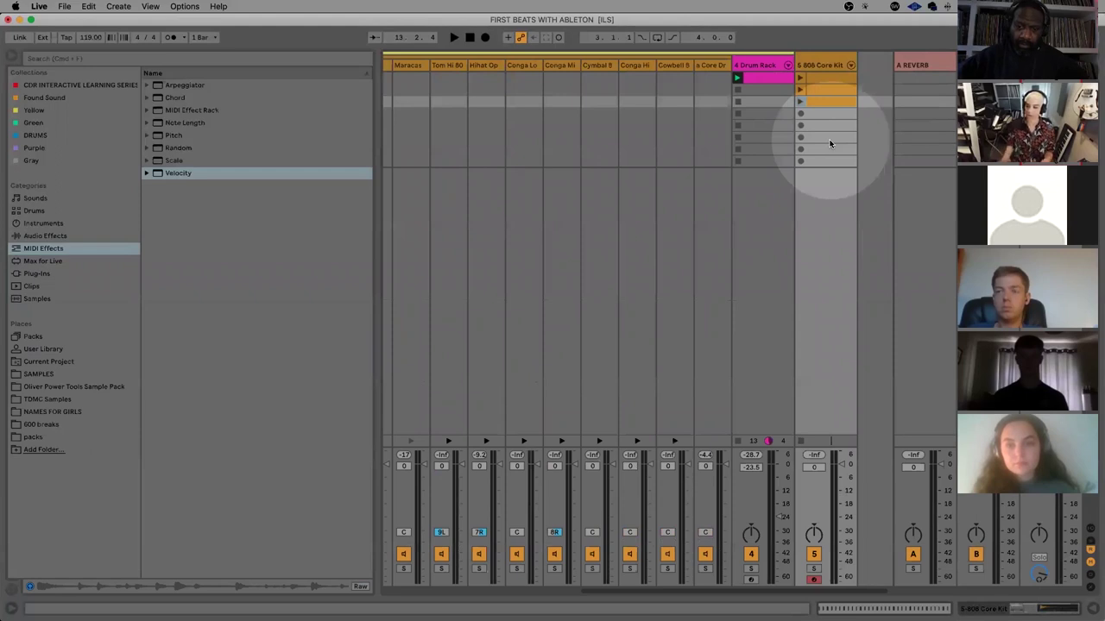
scroll(777, 142, left, 10)
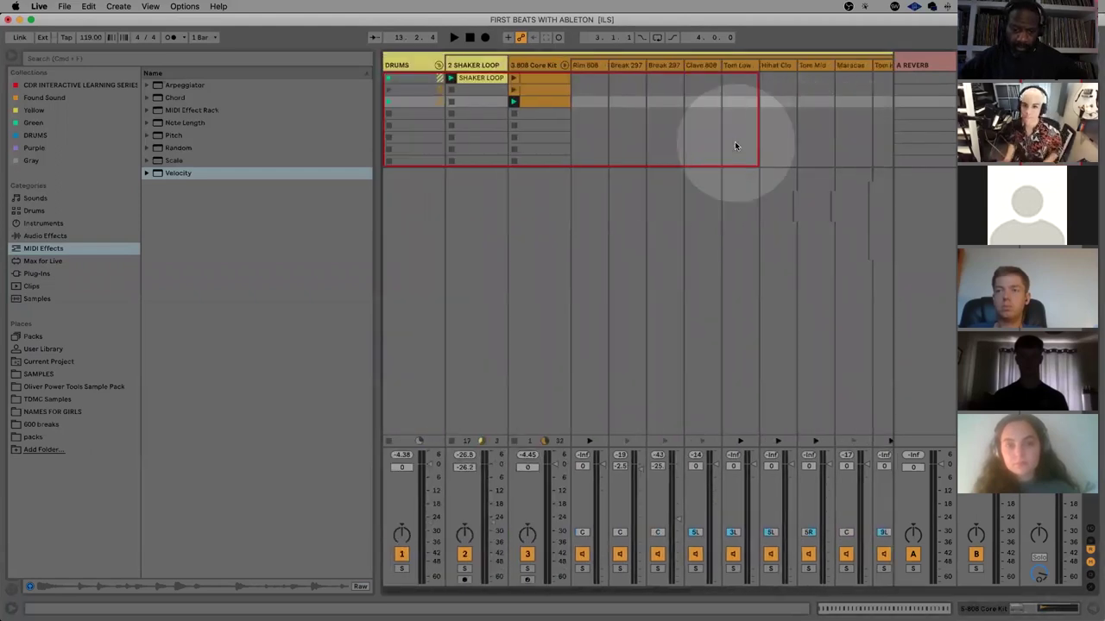
scroll(735, 145, right, 10)
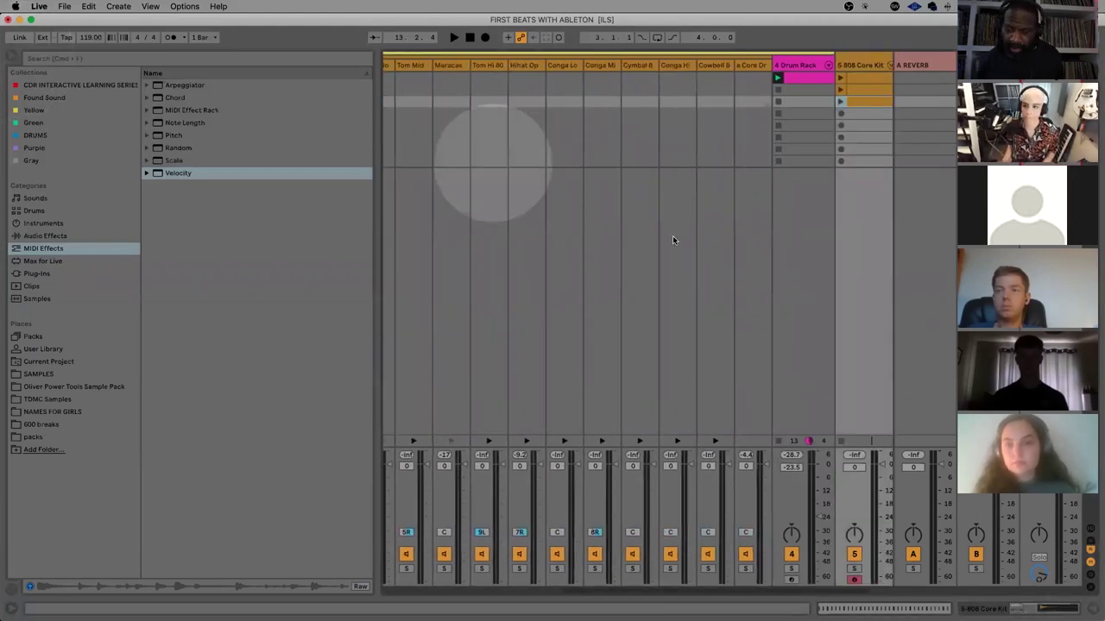
scroll(656, 165, left, 2)
scroll(742, 160, right, 3)
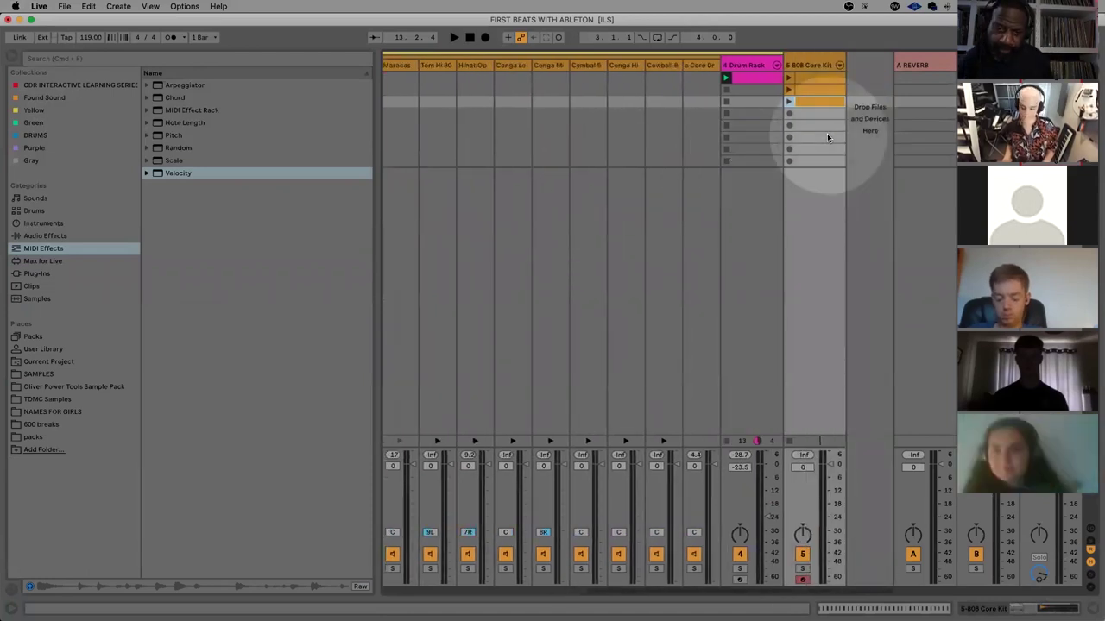
Undo the Kick 808 chain extraction and fold the 808 Core Kit's chains
key(super+z)
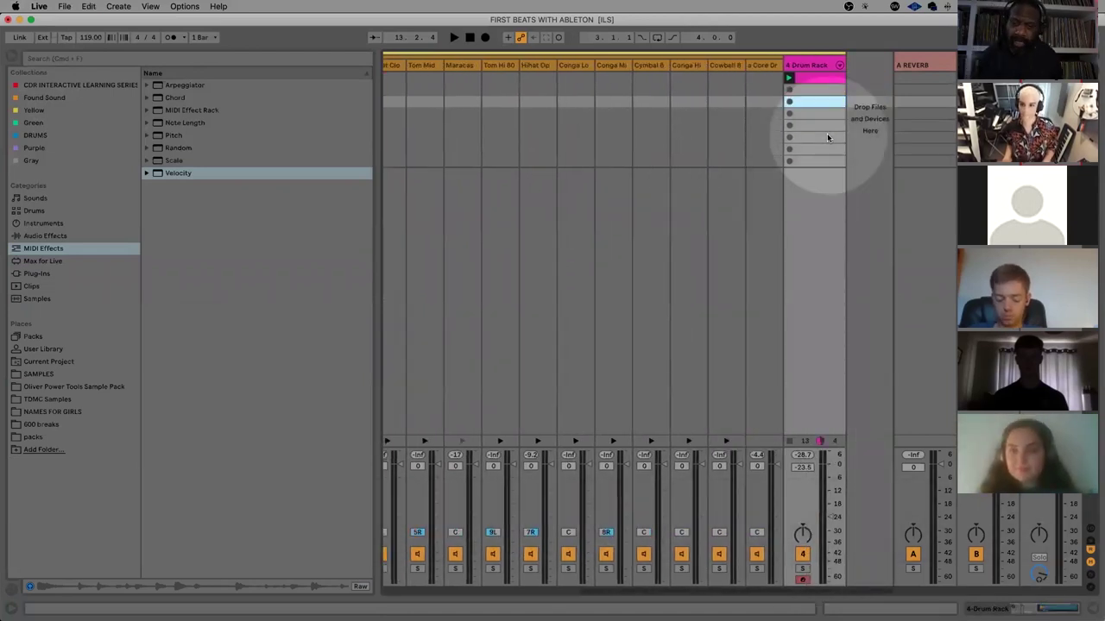
scroll(827, 137, left, 10)
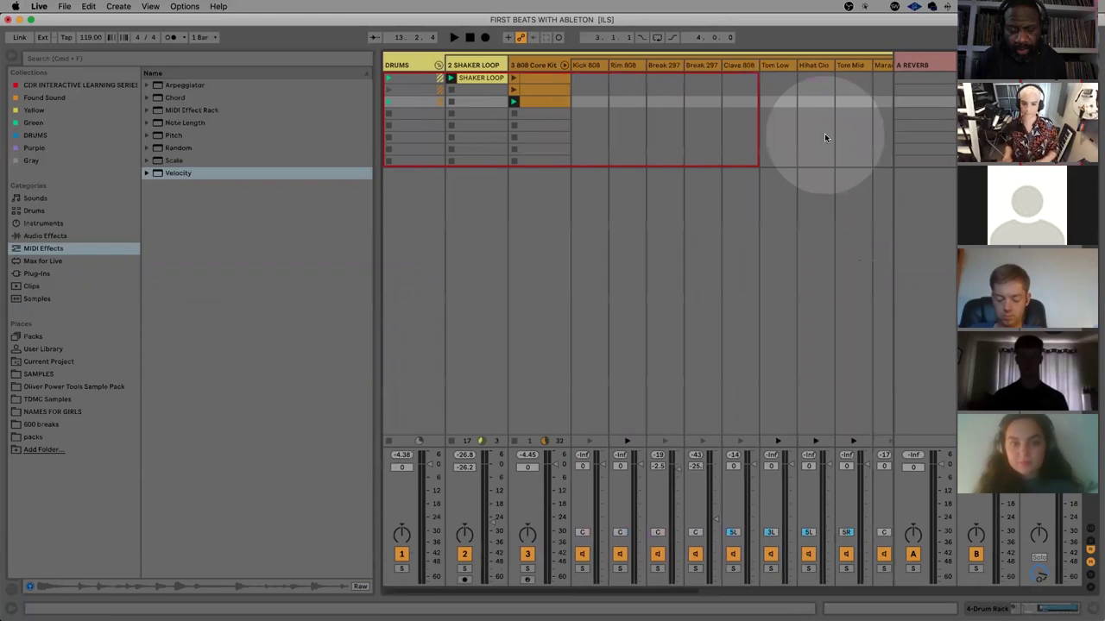
click(563, 68)
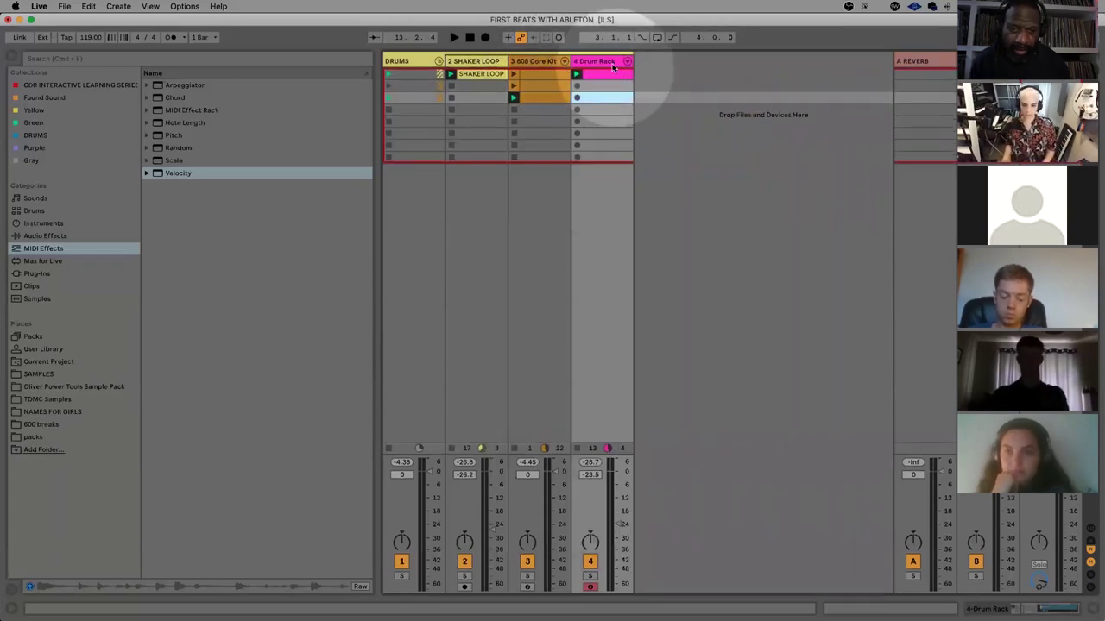
Show the Drum Rack track's devices and open the Drums category in the browser
click(604, 61)
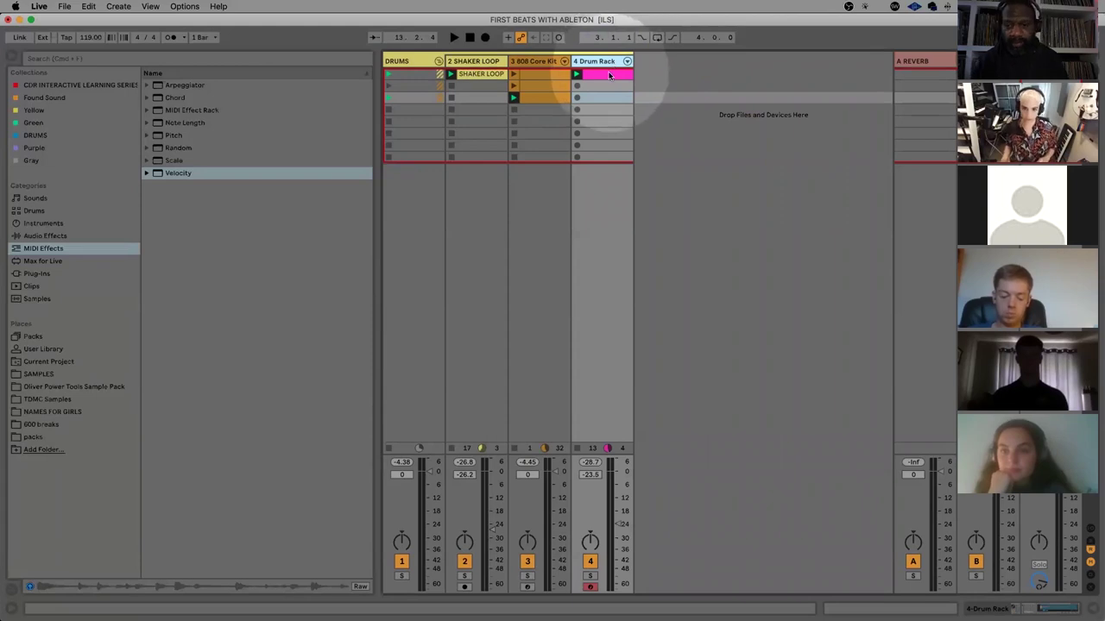
double_click(596, 74)
key(shift+Tab)
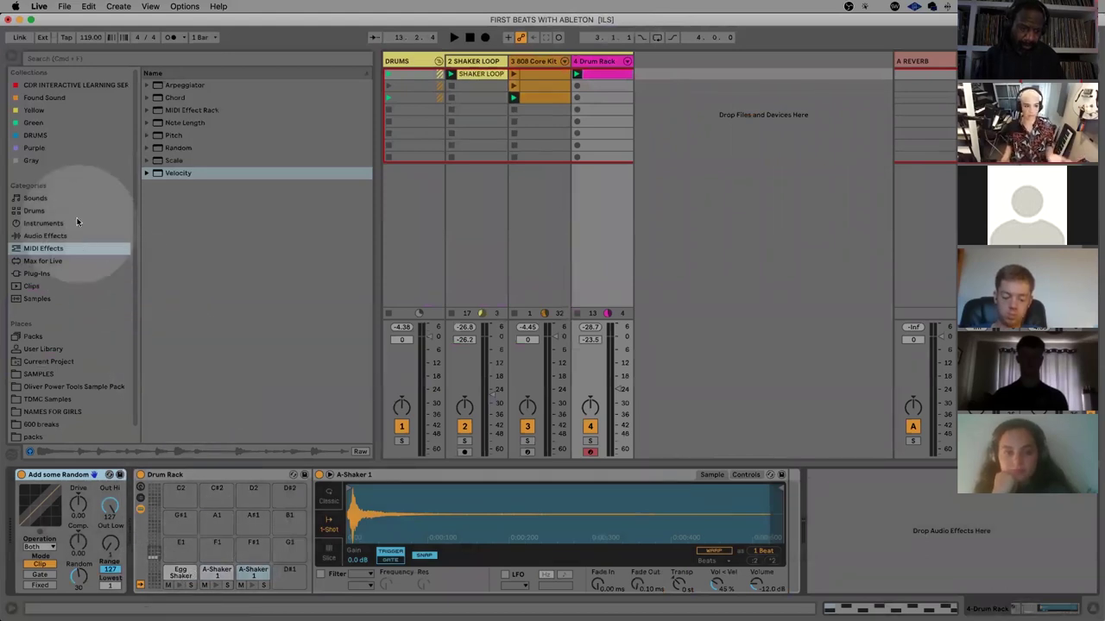
click(35, 210)
click(149, 85)
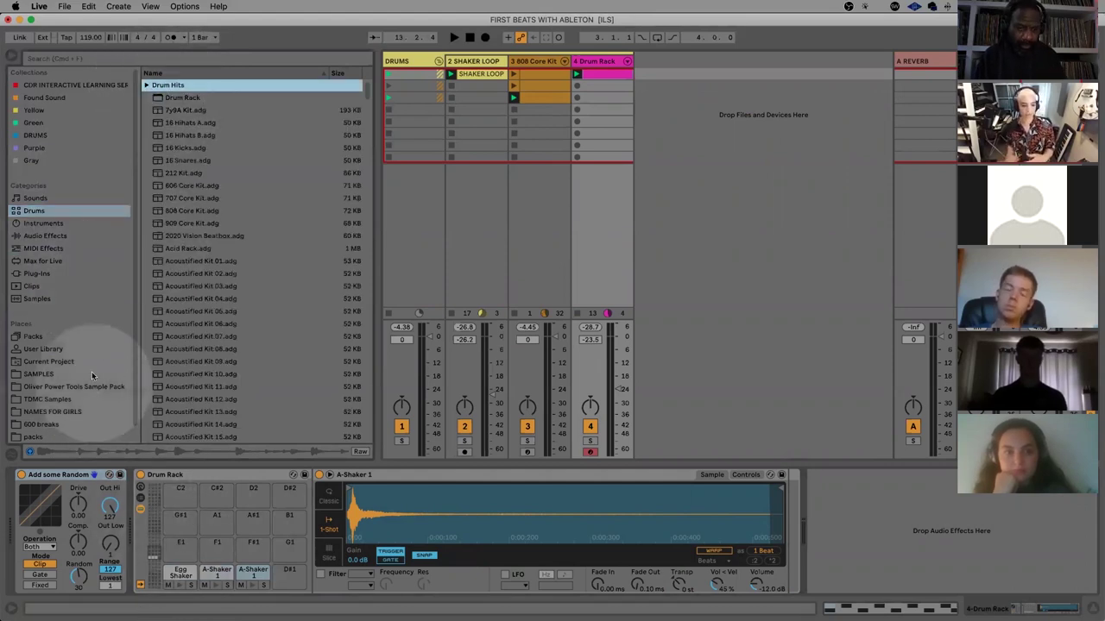
Find SHAKER.wav under SAMPLES, FOUND, MJIRI FOUND SOUNDS and load it onto the Drum Rack's G#3 pad
click(34, 375)
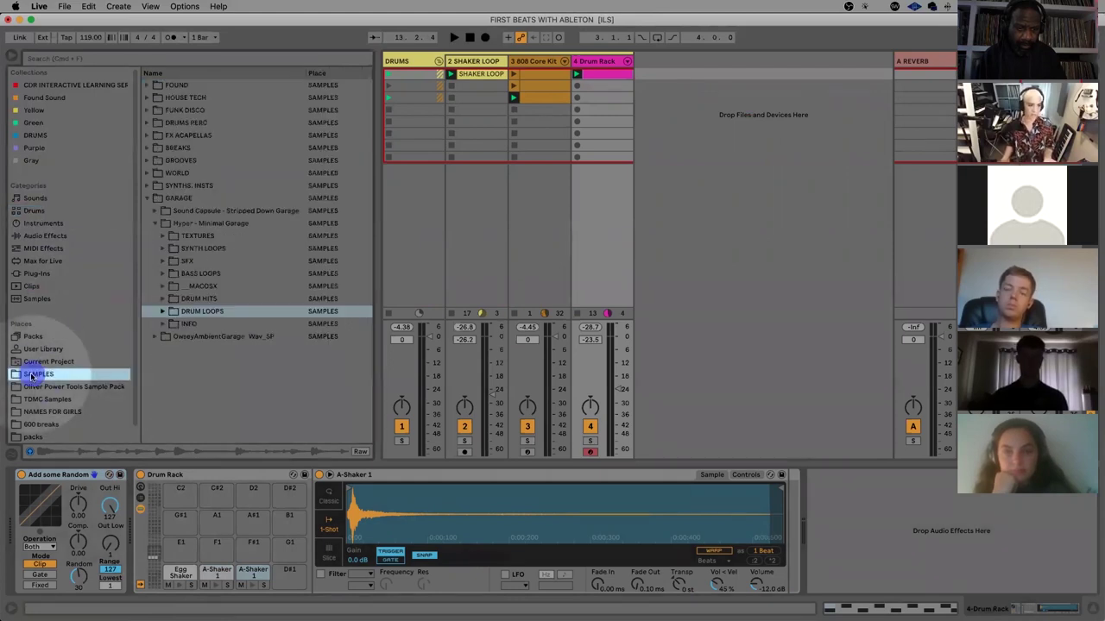
click(149, 198)
click(147, 85)
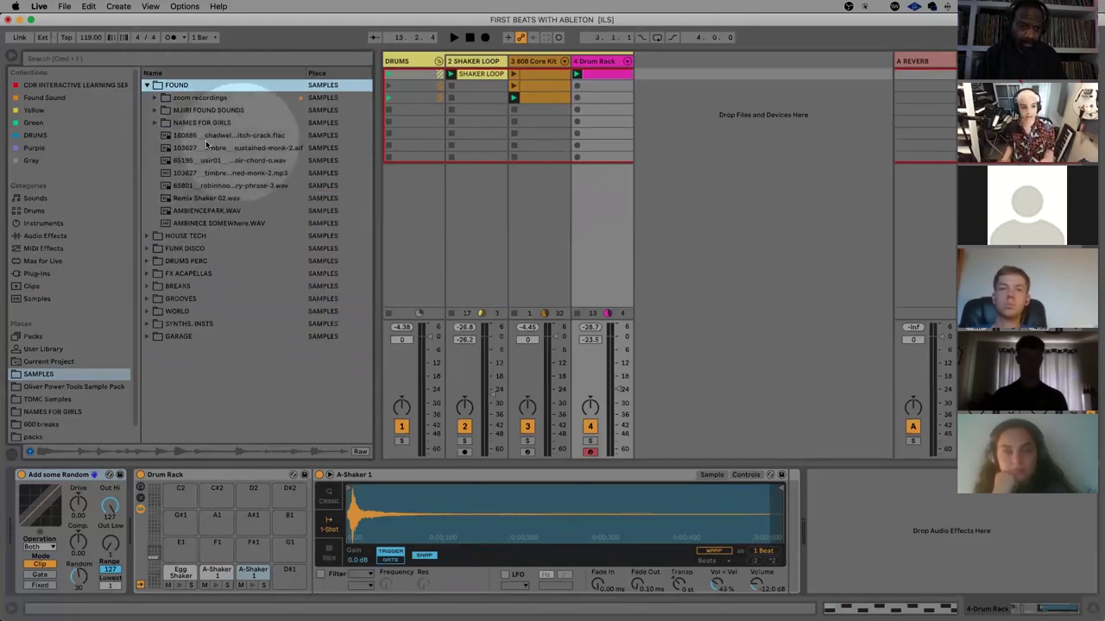
click(154, 111)
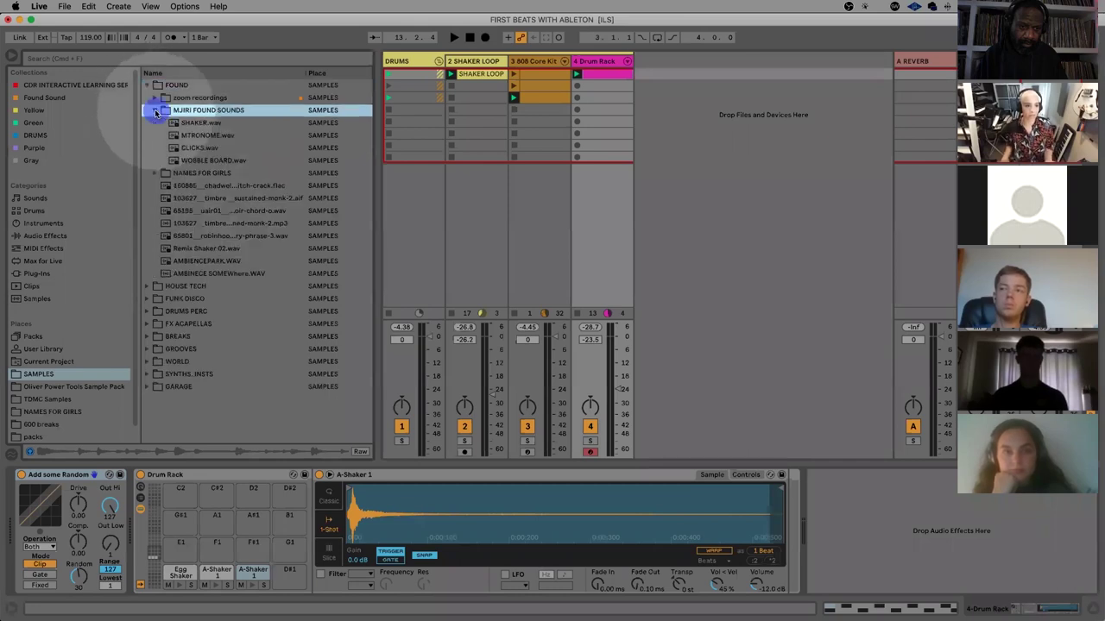
drag(191, 126, 175, 572)
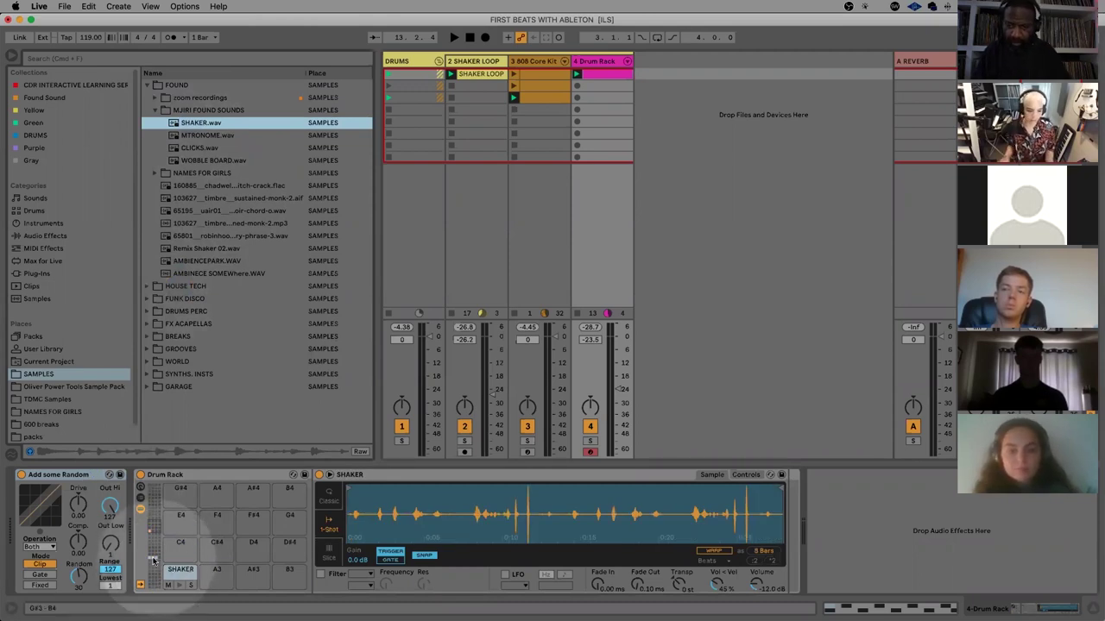
click(148, 556)
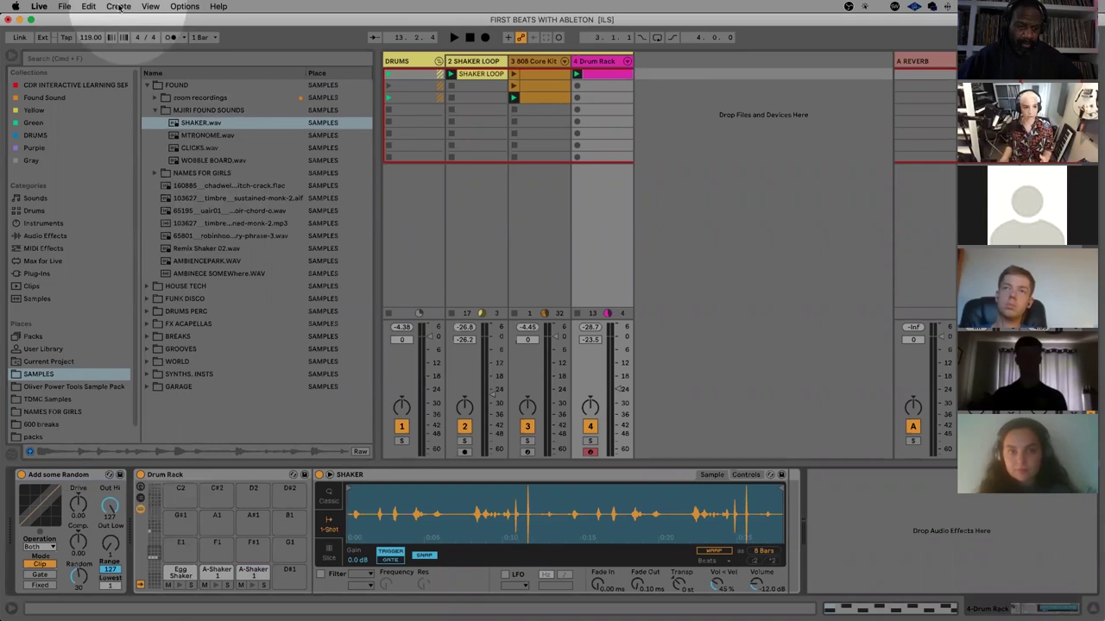
Locate the Collect All and Save command, and fold the DRUMS group
click(64, 8)
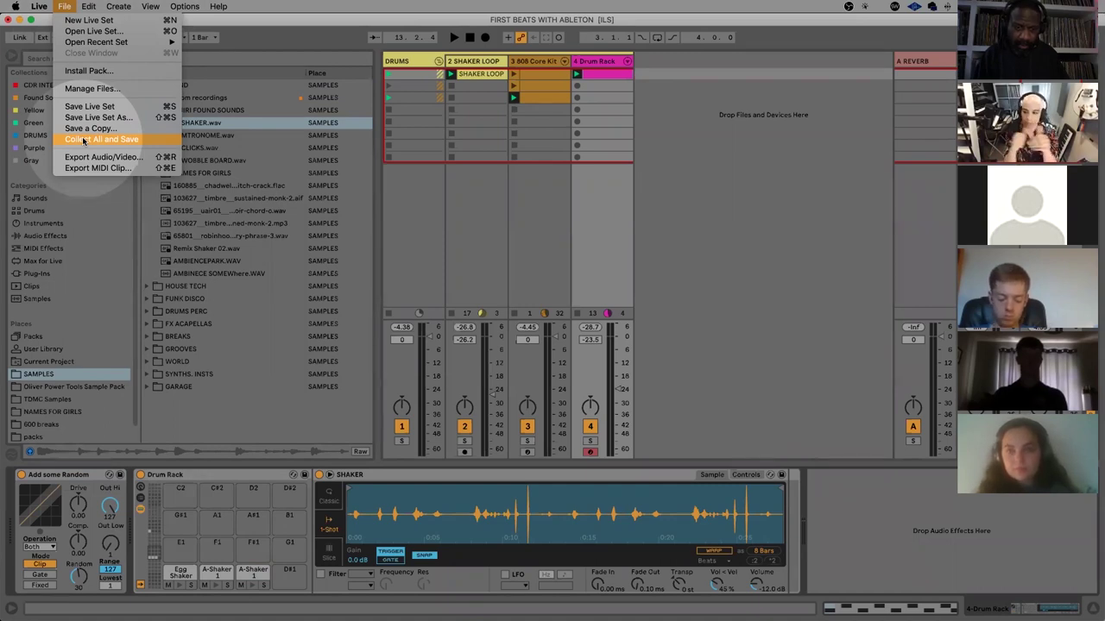
click(469, 256)
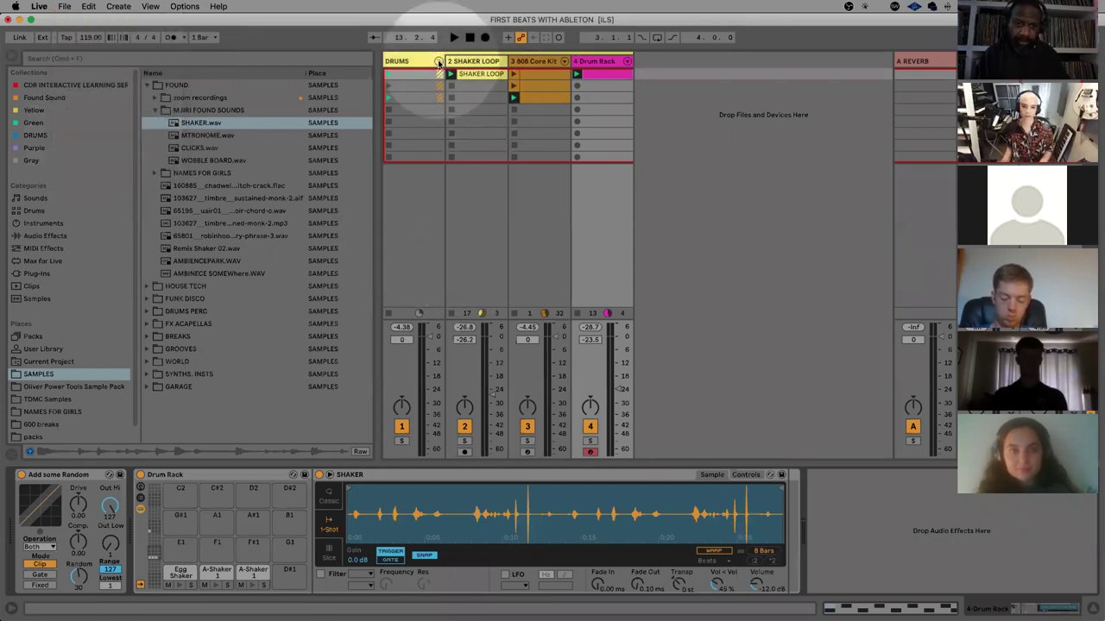
click(438, 62)
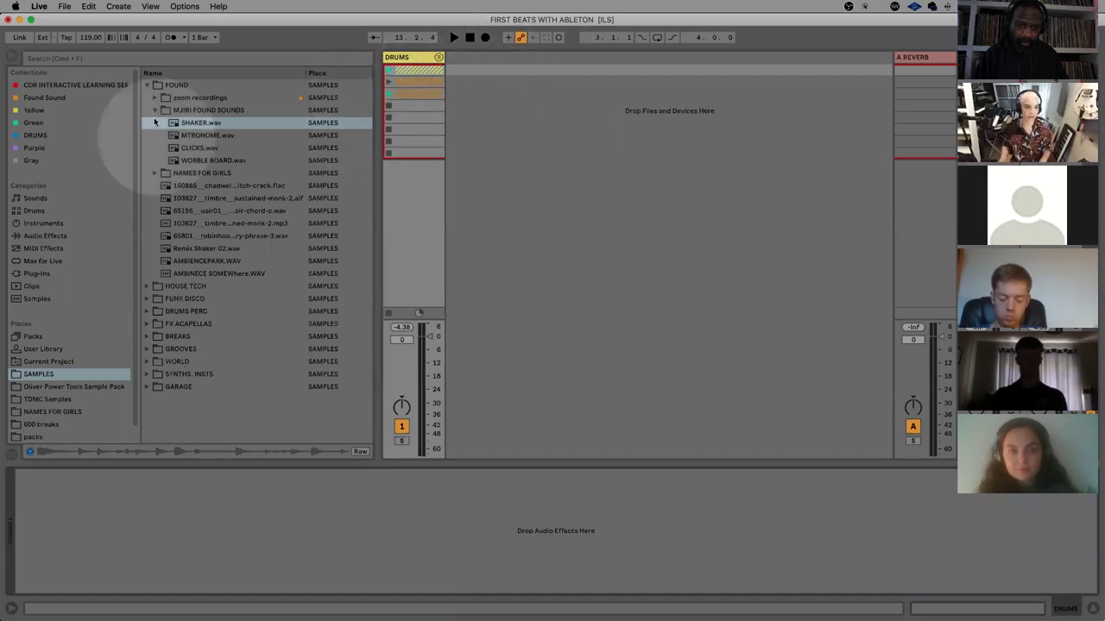
Collapse the FOUND sample folder and insert a new MIDI track after the DRUMS group
click(148, 86)
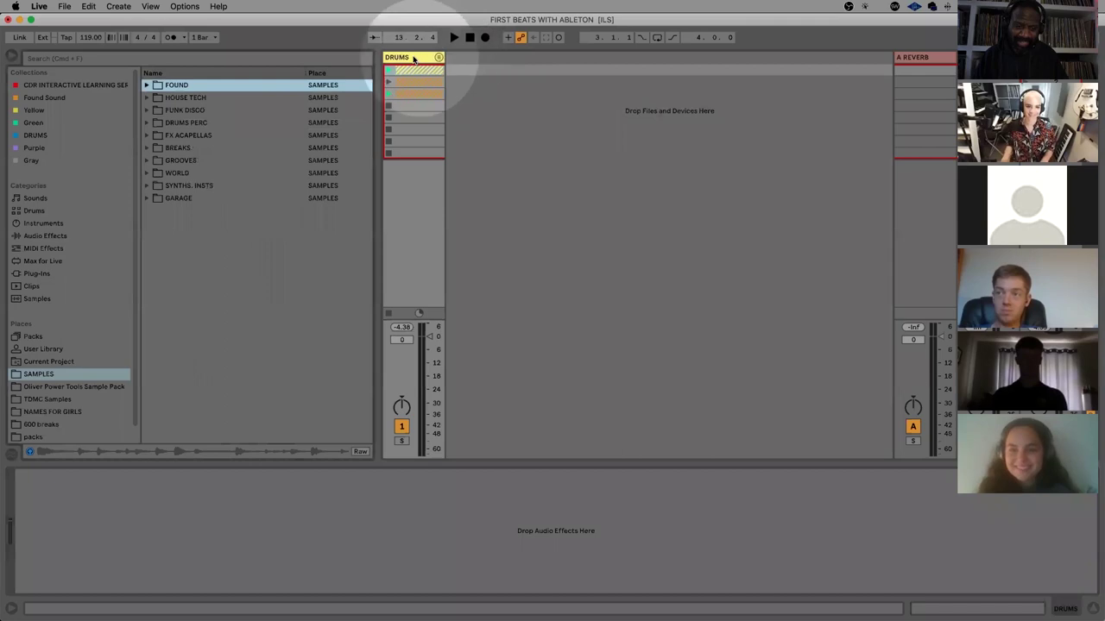
click(413, 57)
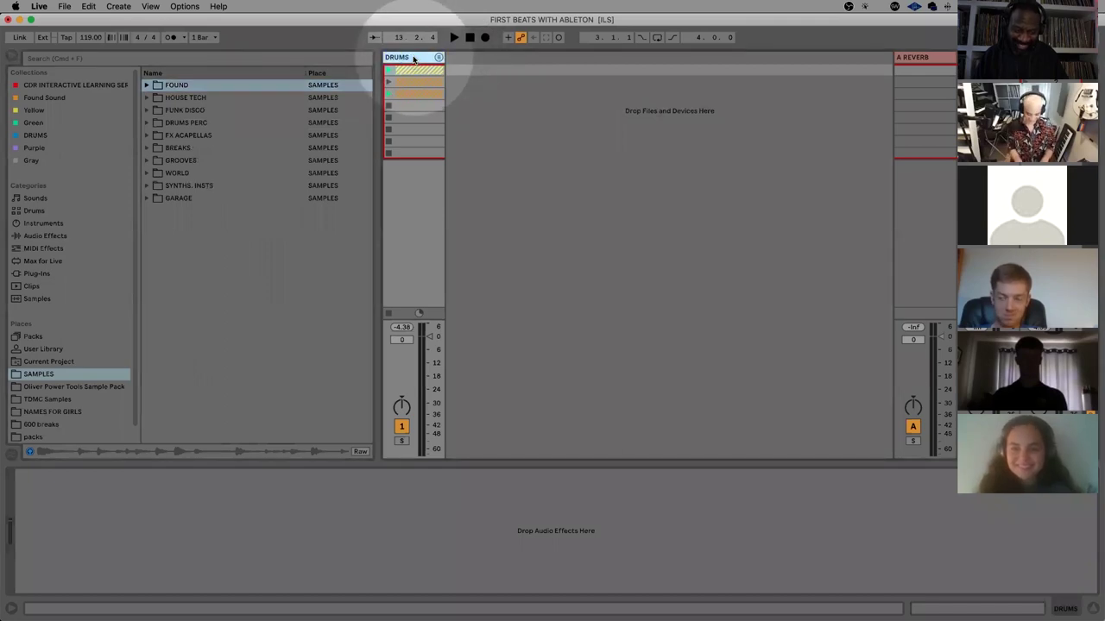
key(shift+super+t)
click(462, 58)
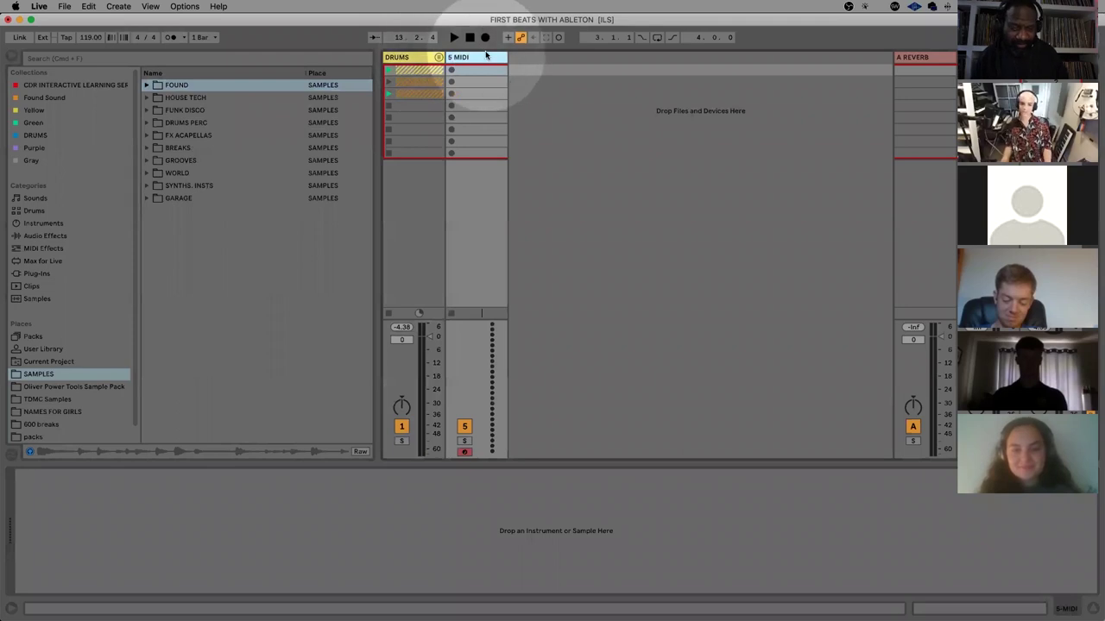
Load the Electric instrument from the browser's Instruments category onto the new MIDI track
click(39, 224)
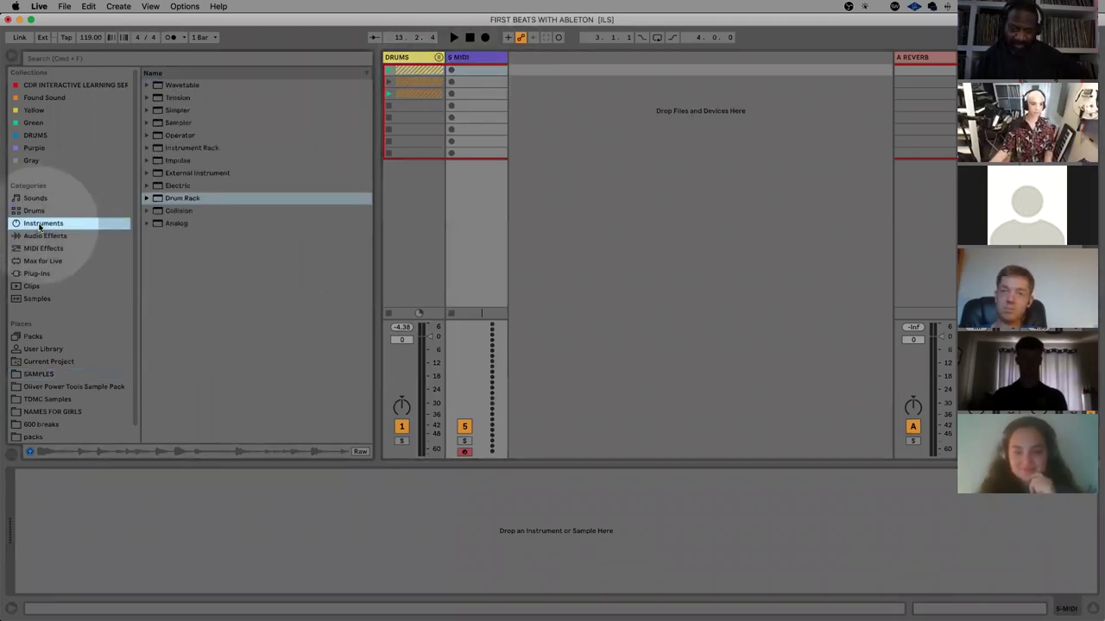
click(178, 188)
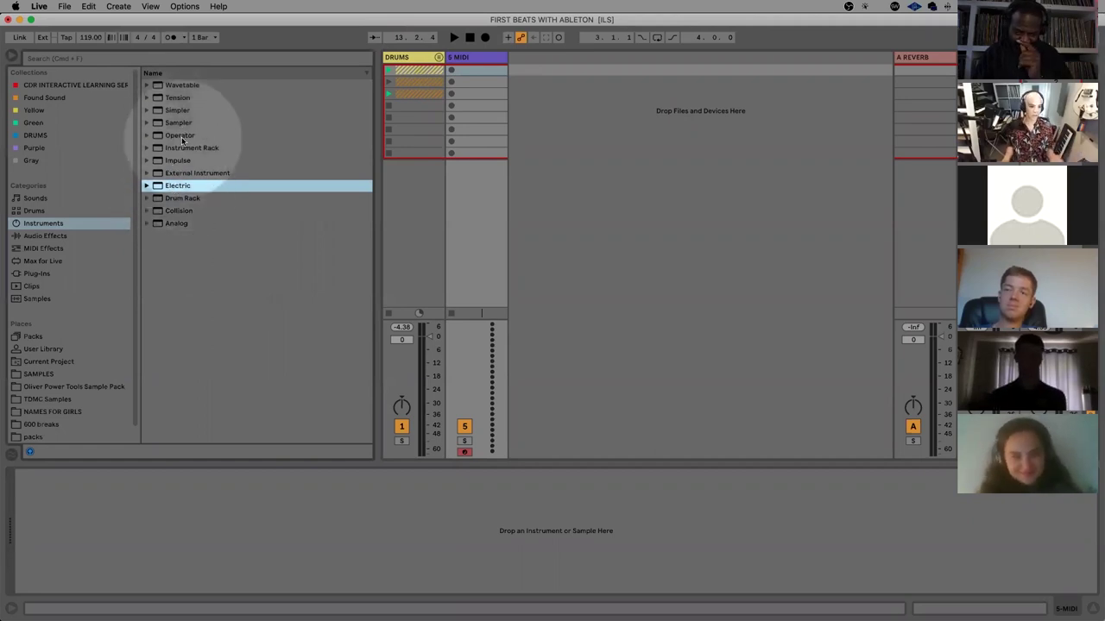
click(181, 136)
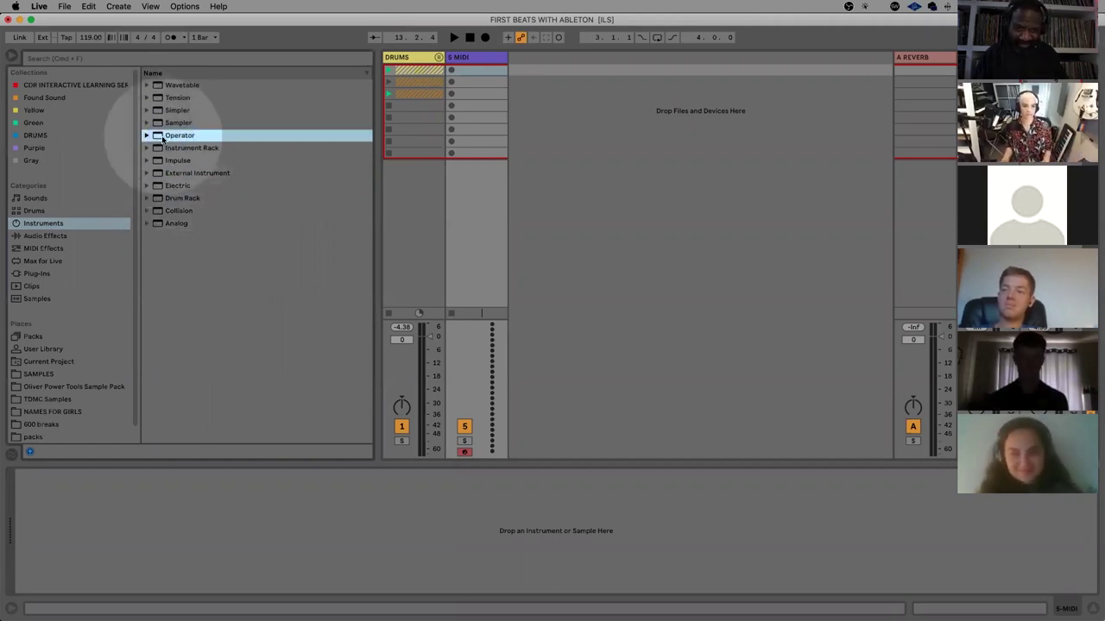
click(177, 112)
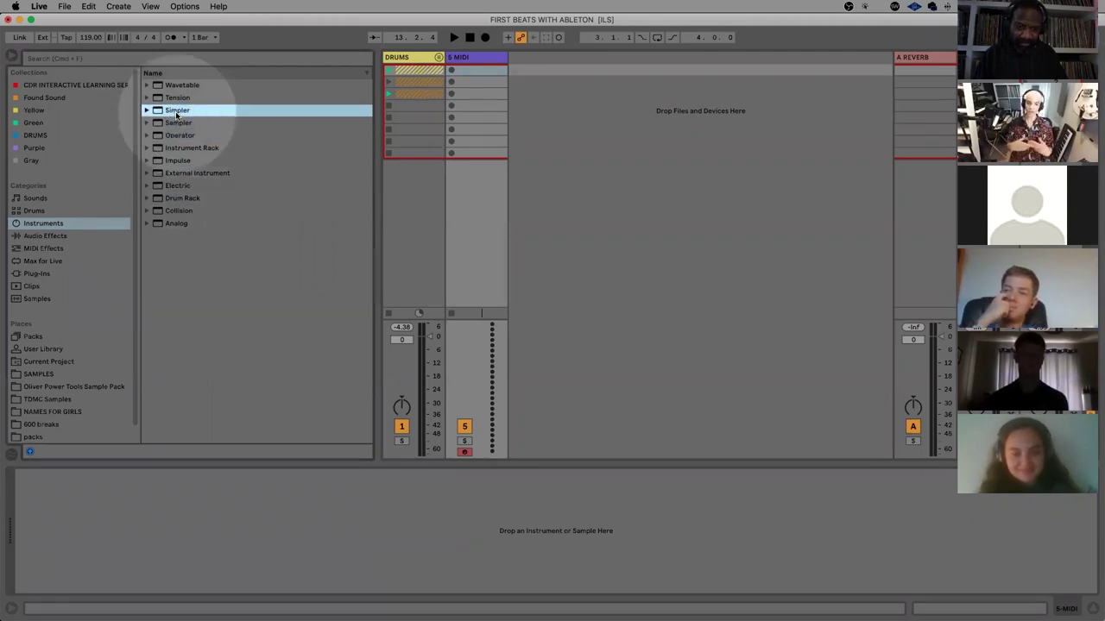
double_click(177, 187)
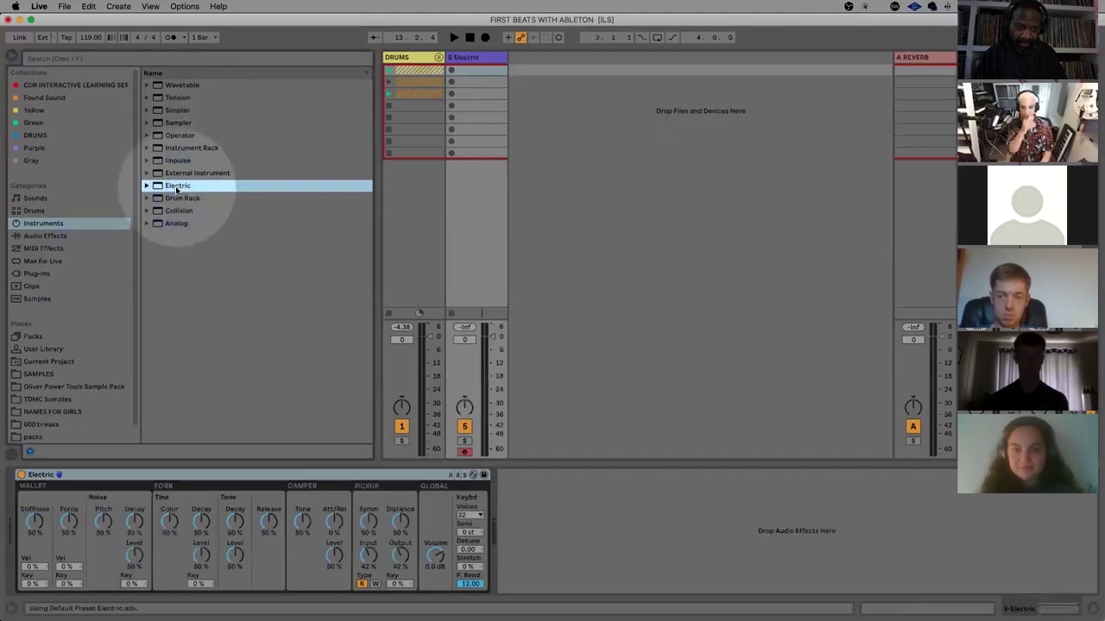
Unfold the DRUMS group, play the beat while viewing the third 808 Core Kit clip's notes, and fold the group again
click(439, 57)
key(space)
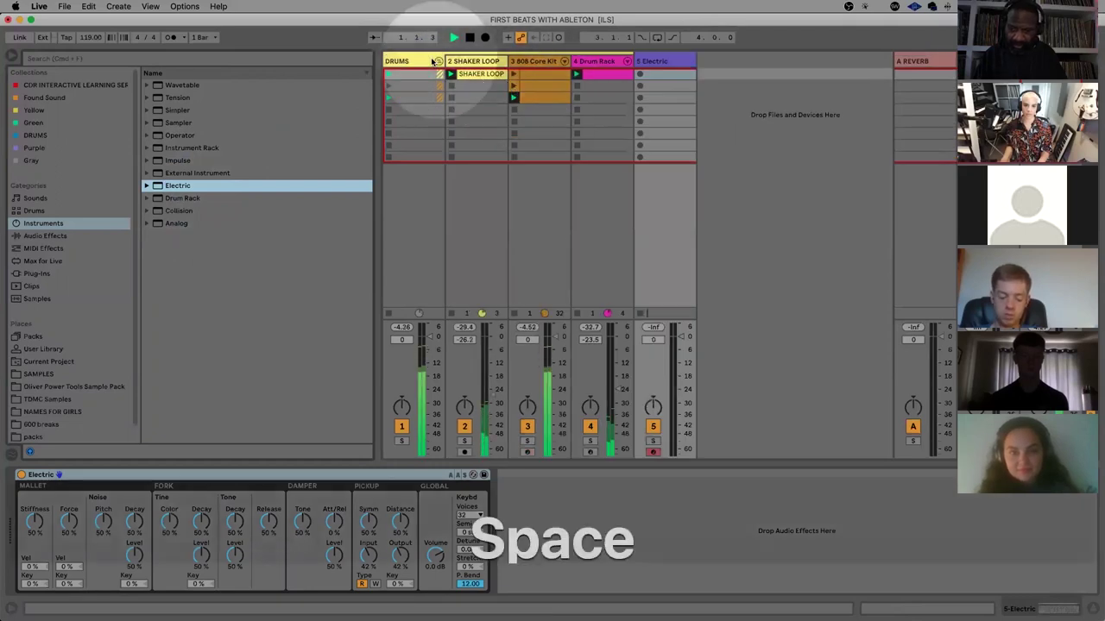
double_click(533, 97)
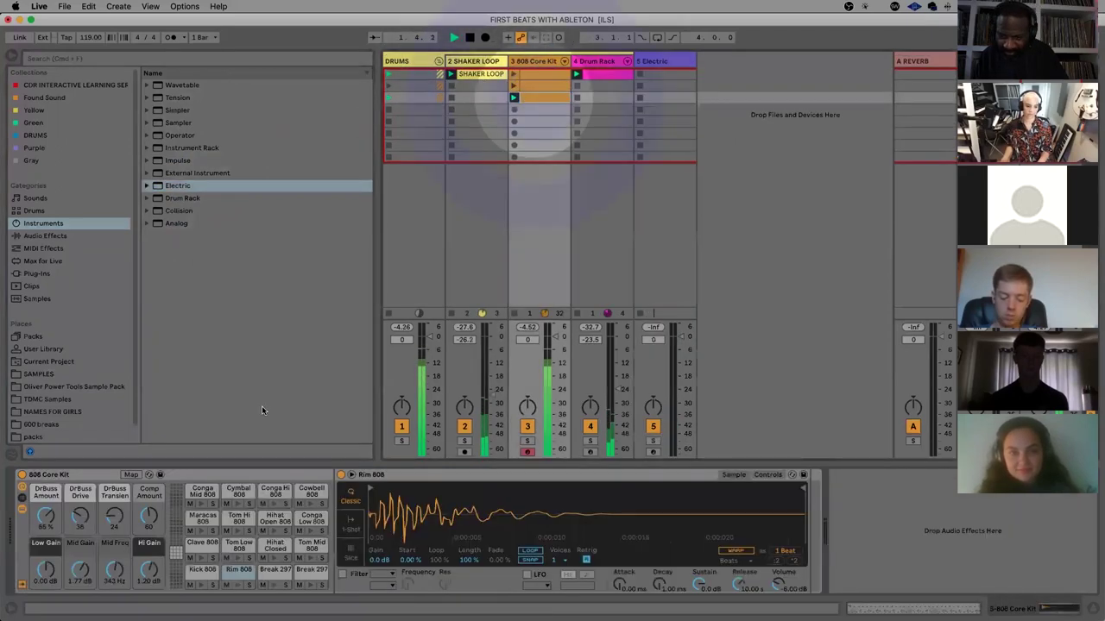
key(BackSpace)
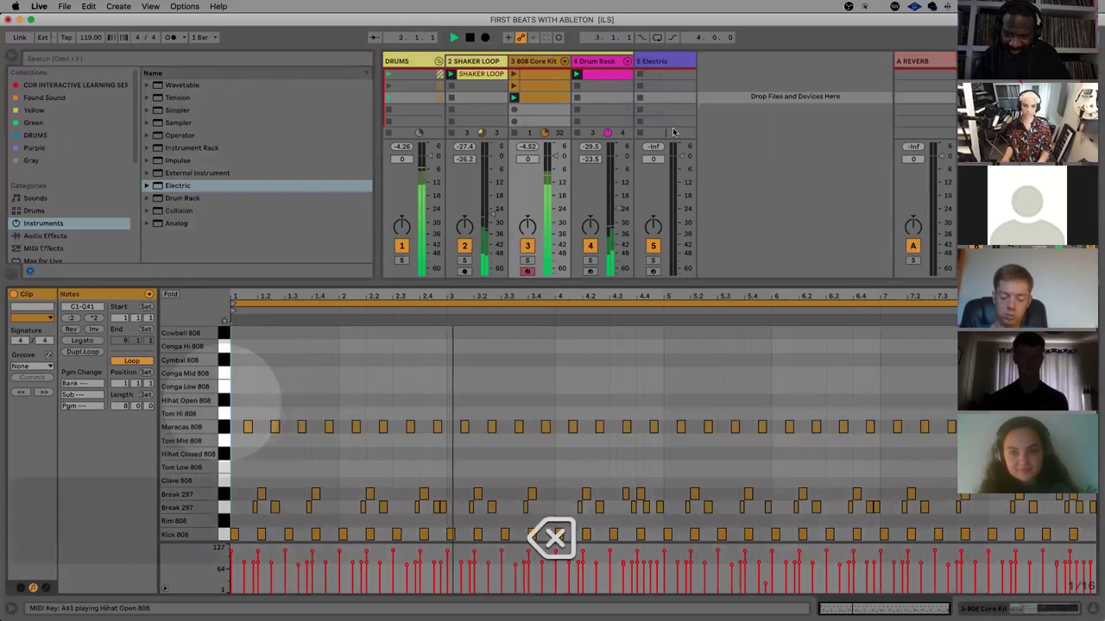
click(439, 60)
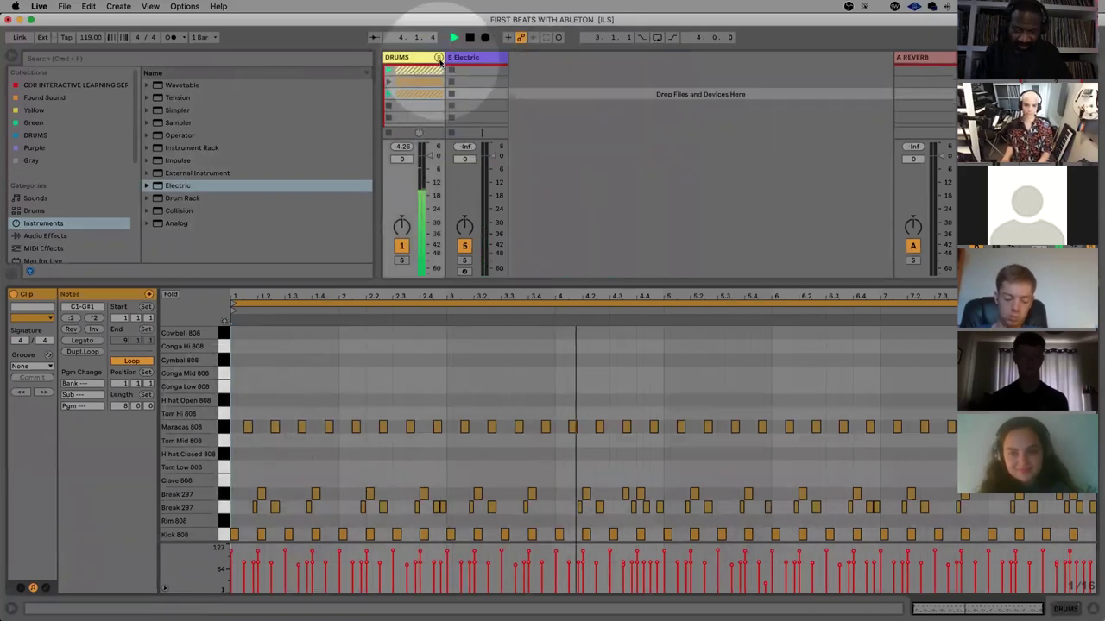
key(space)
Create a MIDI clip in the Electric track's first slot and add a sixteenth-length F2 note at 1.1.1
double_click(475, 69)
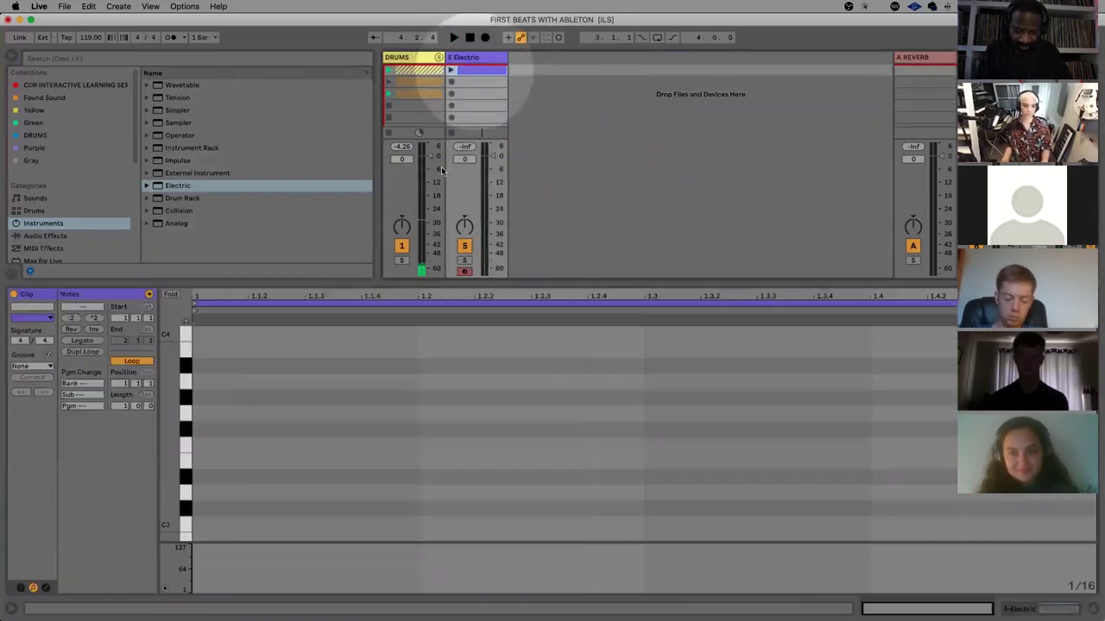
click(337, 455)
scroll(337, 455, down, 8)
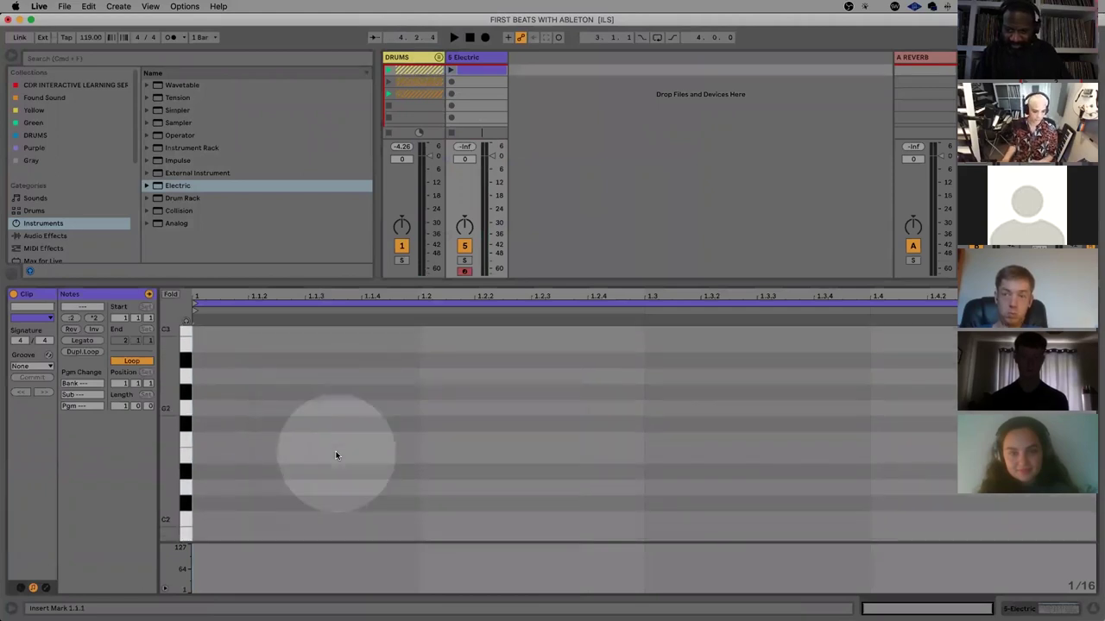
scroll(336, 456, up, 3)
double_click(201, 420)
drag(242, 418, 242, 416)
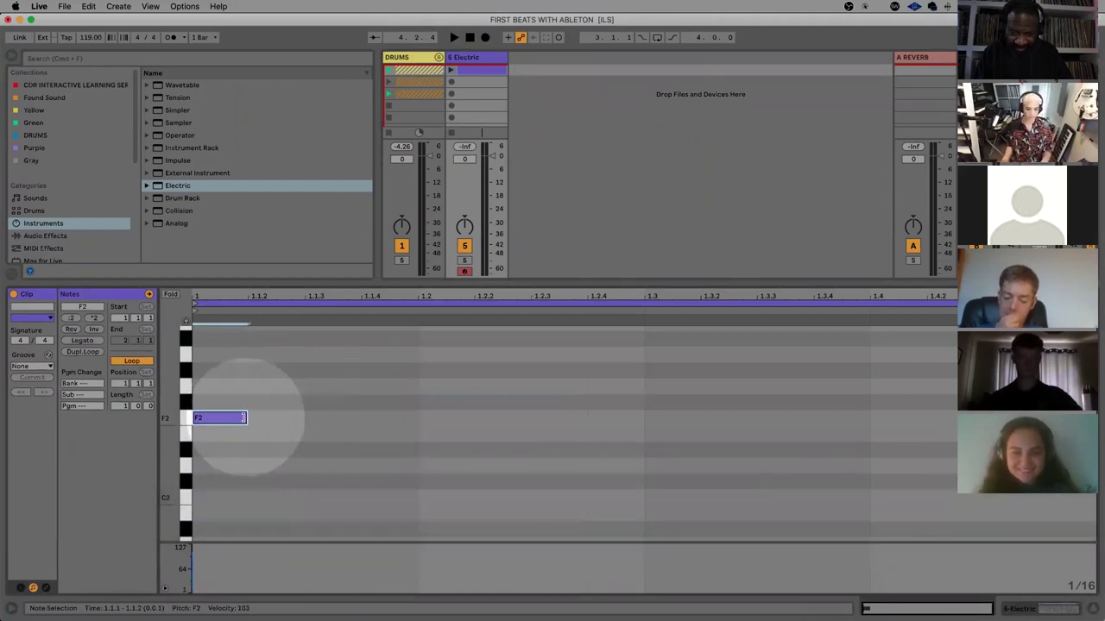
Launch the Electric clip with the drums and listen to how its first note sits in the beat
key(space)
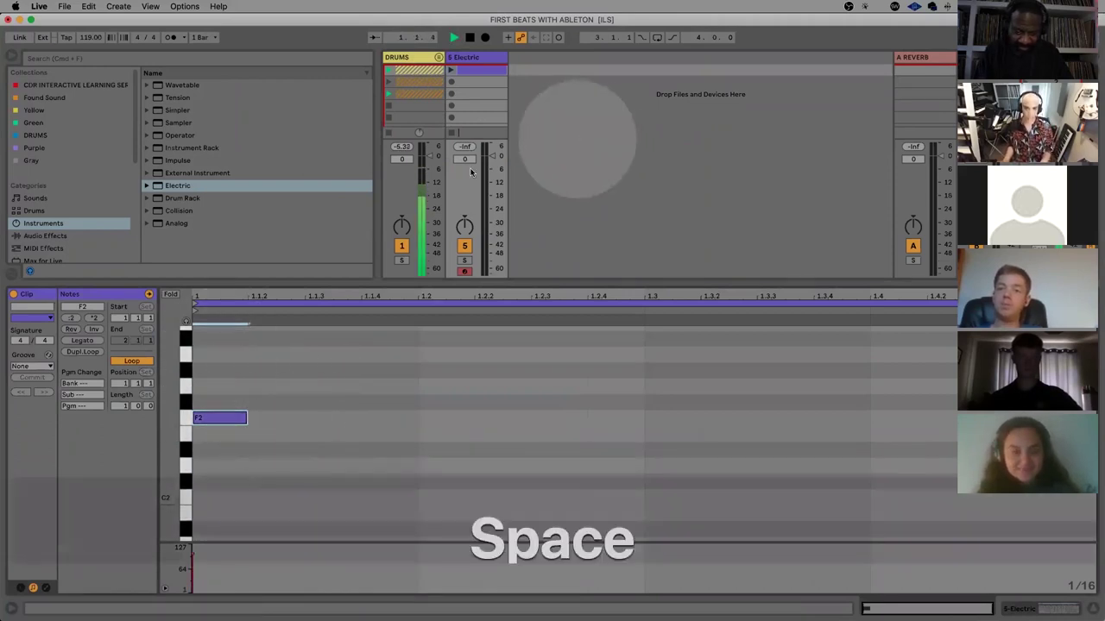
click(455, 72)
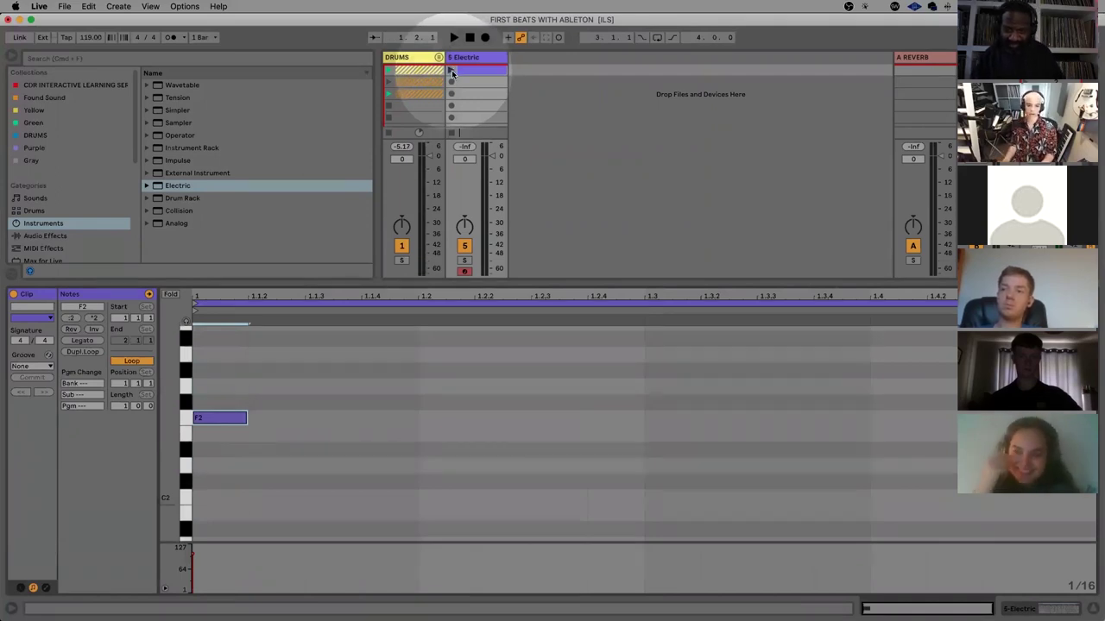
key(space)
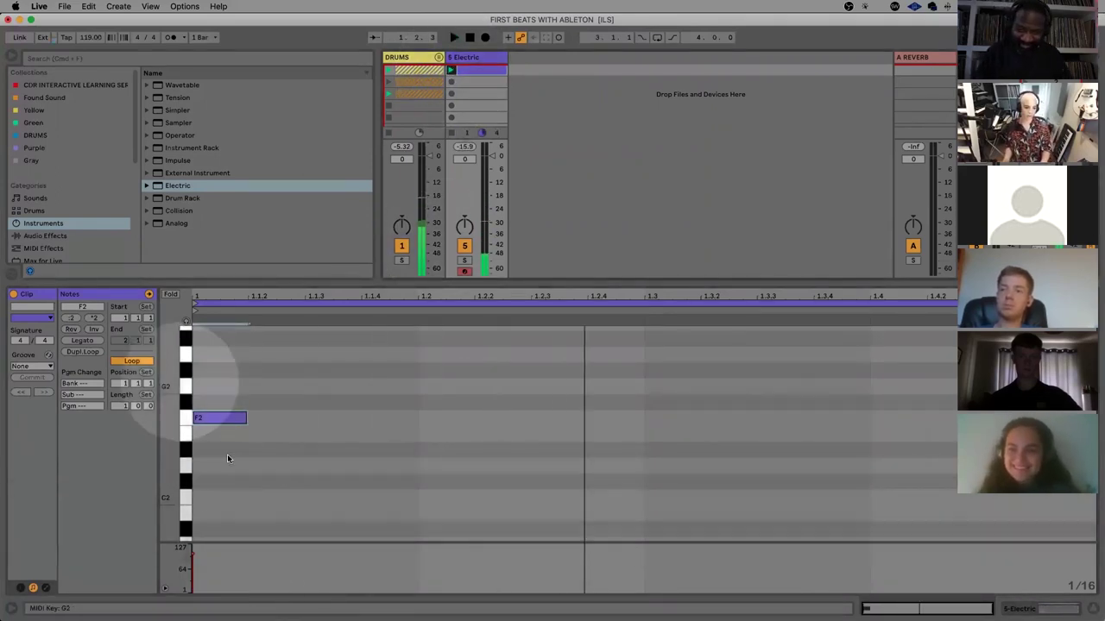
click(234, 419)
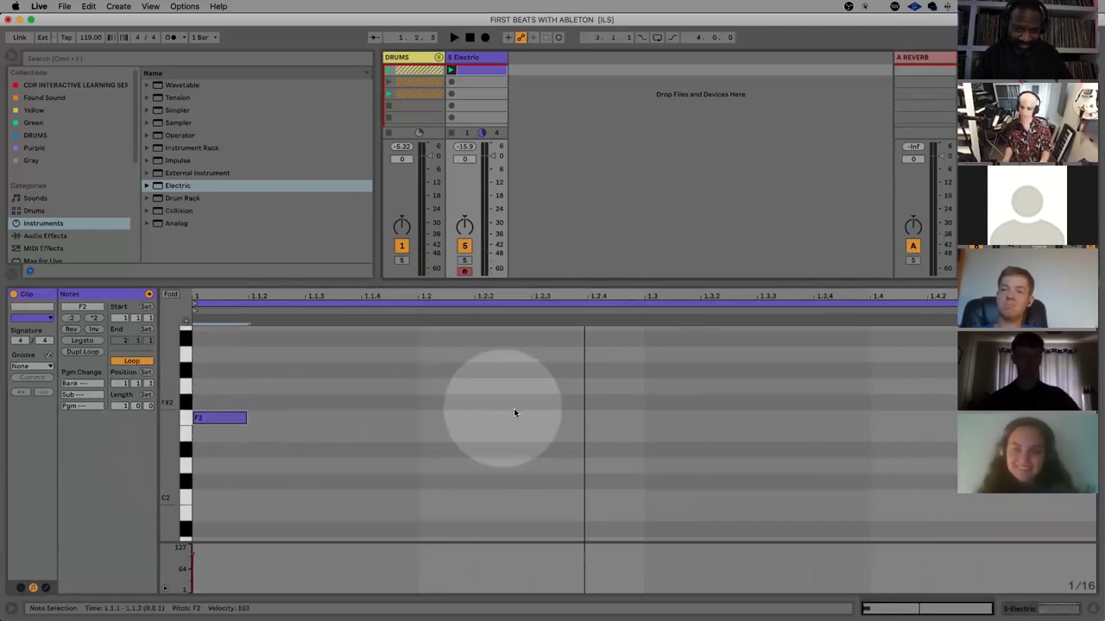
key(space)
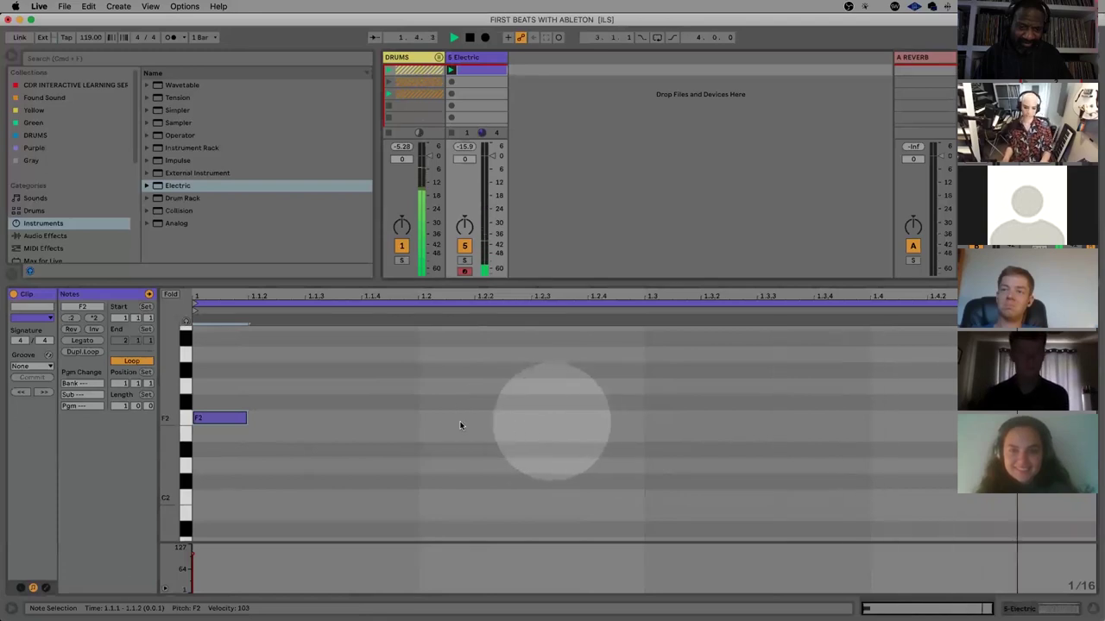
key(space)
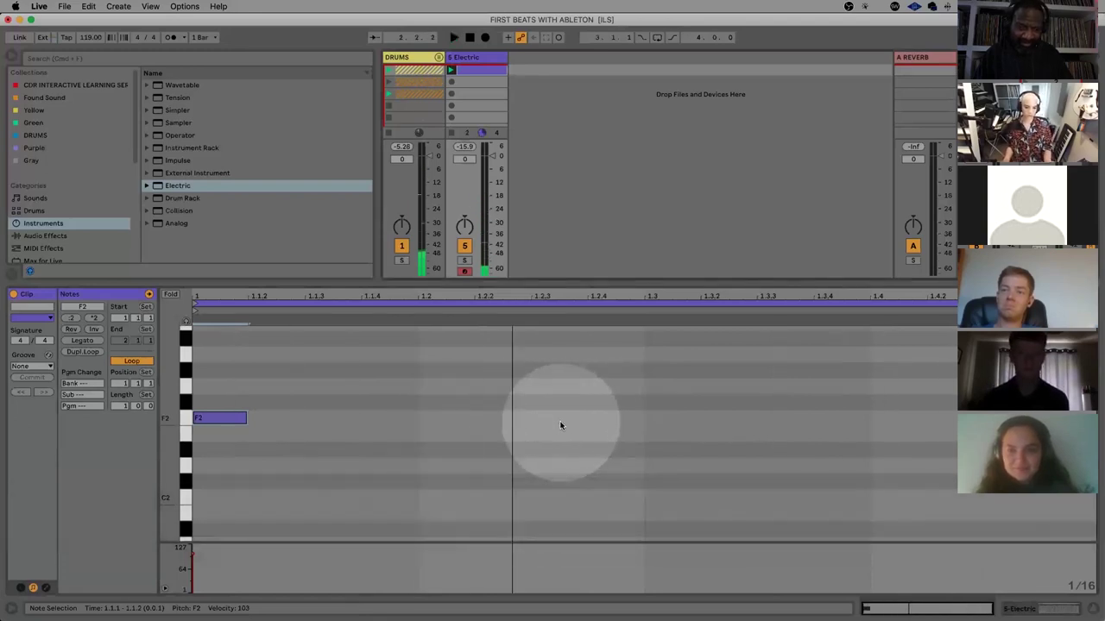
Add F2 notes at 1.2.3, 1.3.3 and 1.4.3 plus an E2 note at 1.2.4, auditioning the pattern with the drums
double_click(560, 423)
key(space)
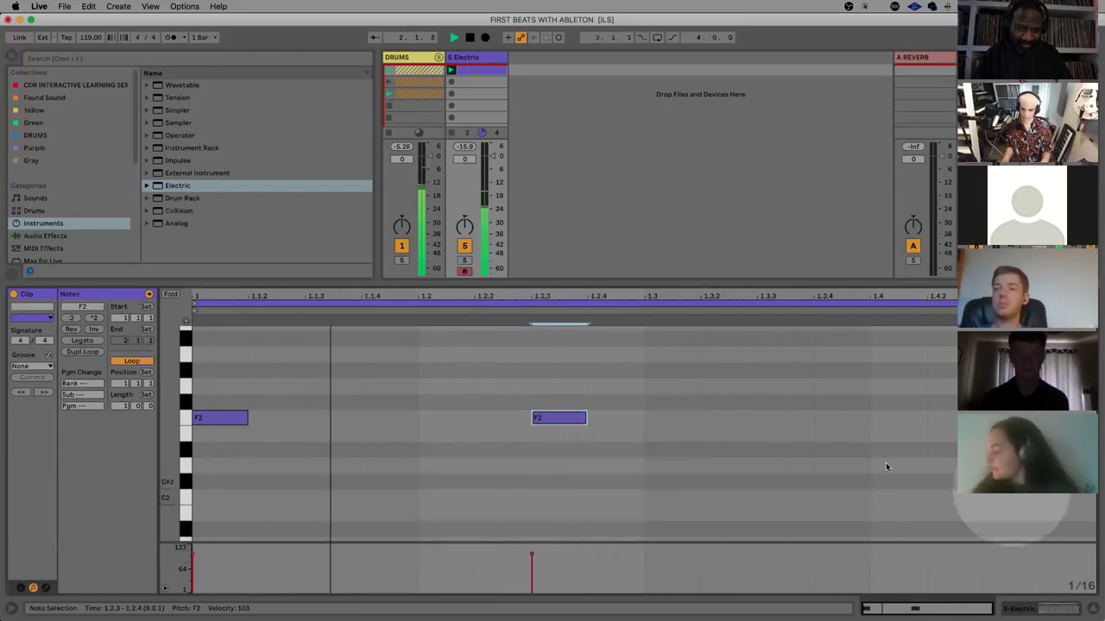
double_click(782, 418)
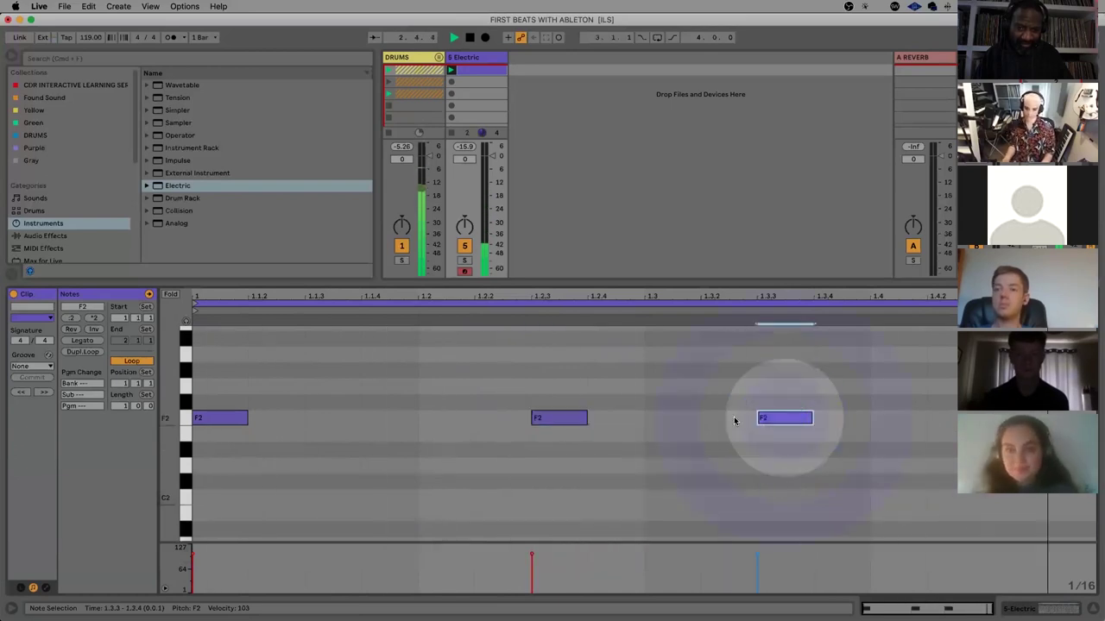
double_click(617, 434)
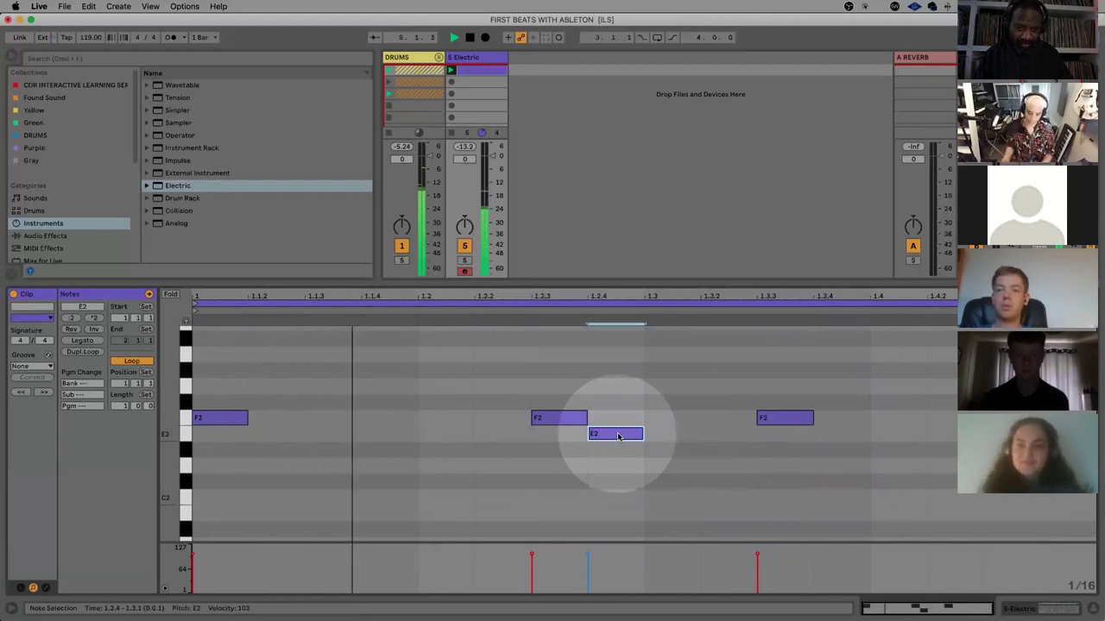
key(space)
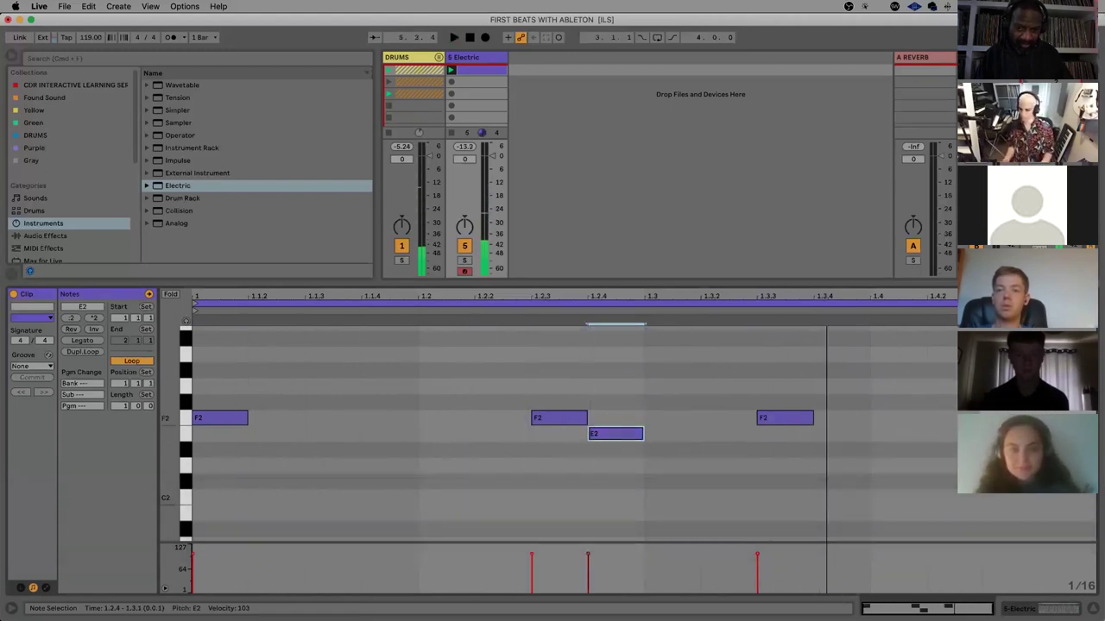
key(space)
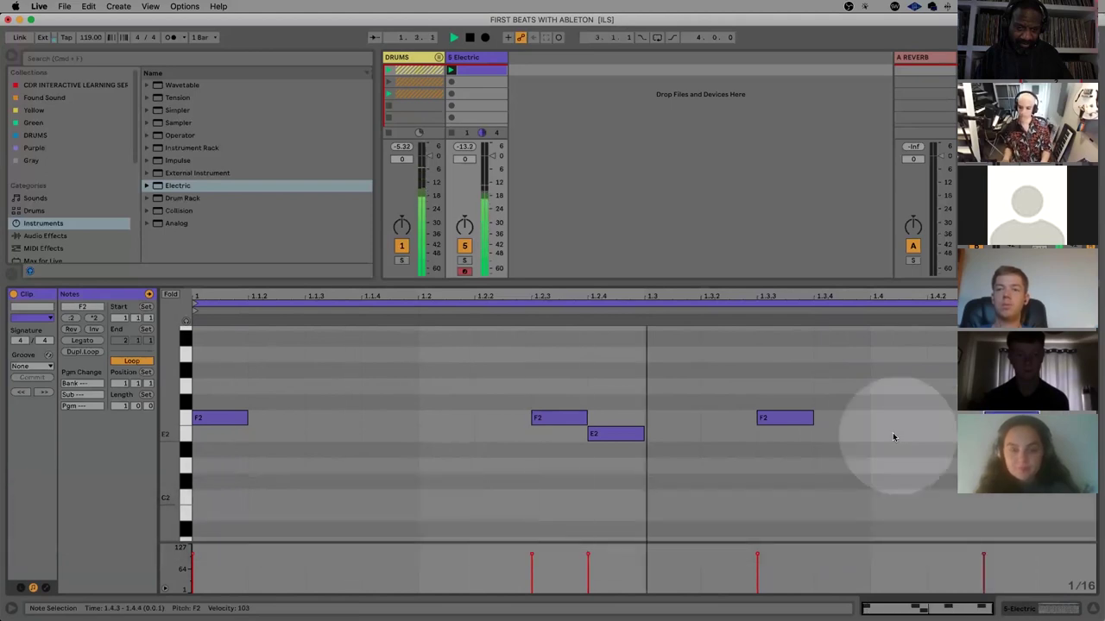
key(space)
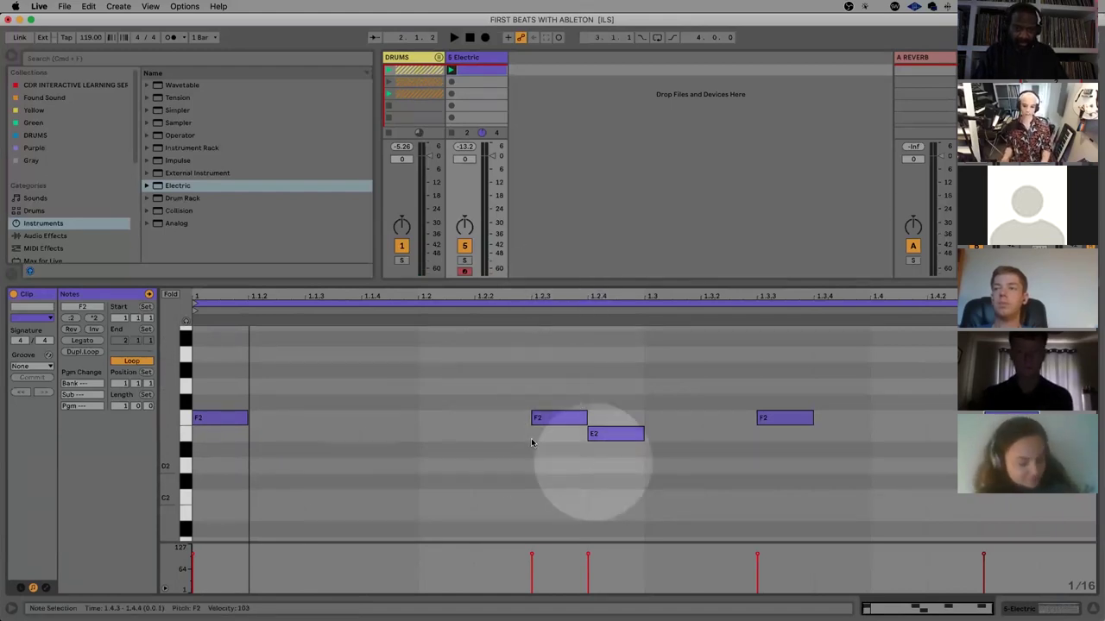
Load the Chord MIDI effect preset "House for to go" onto the Electric track
key(shift+Tab)
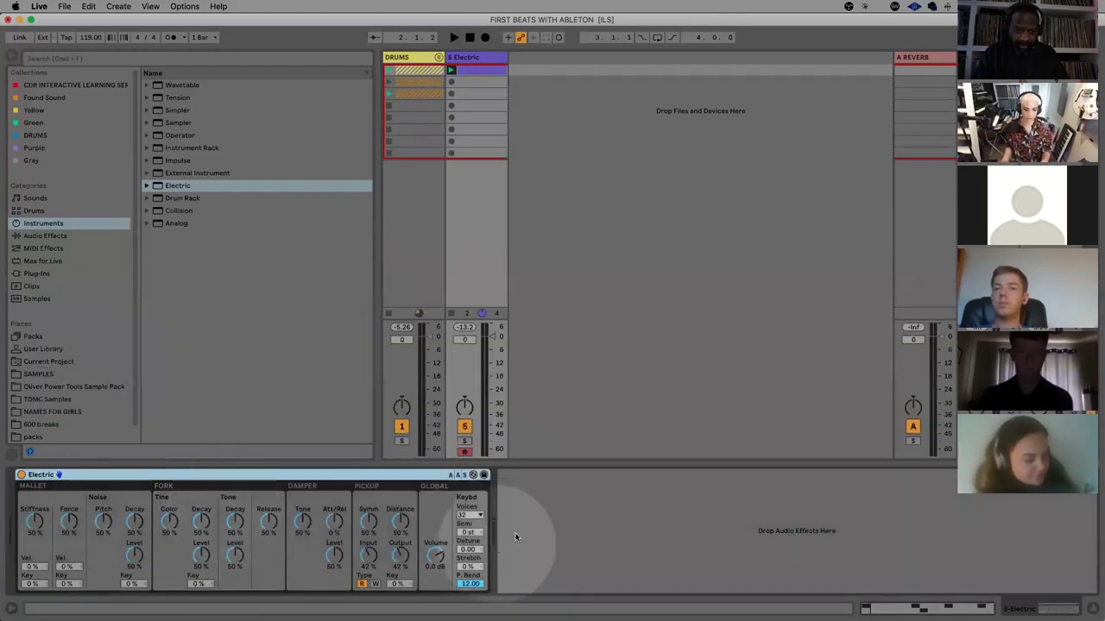
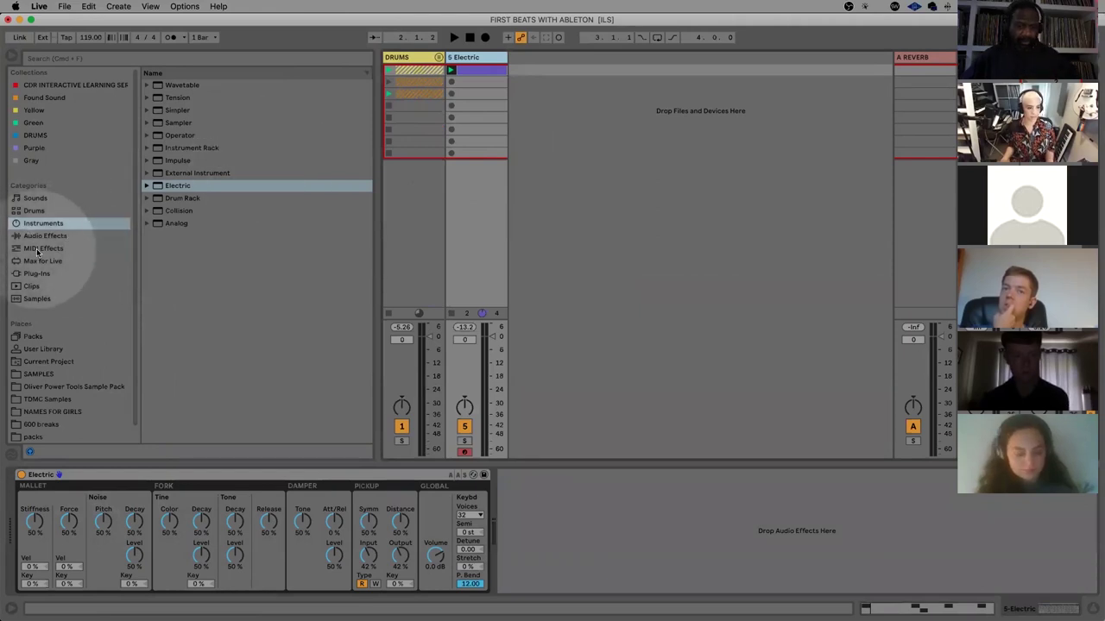
click(38, 248)
click(179, 98)
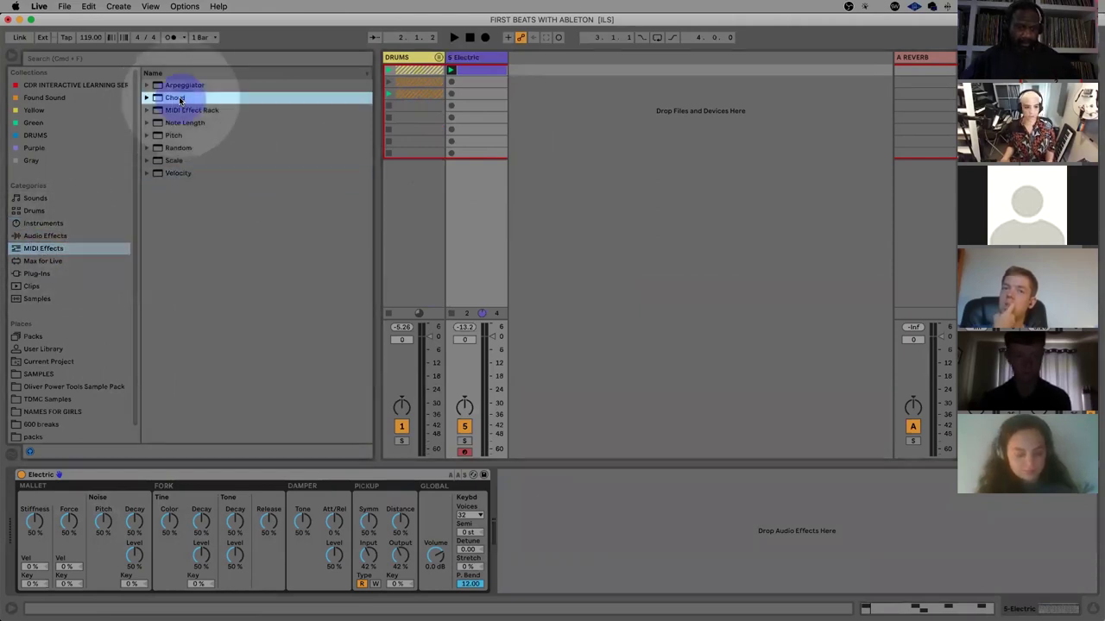
click(147, 97)
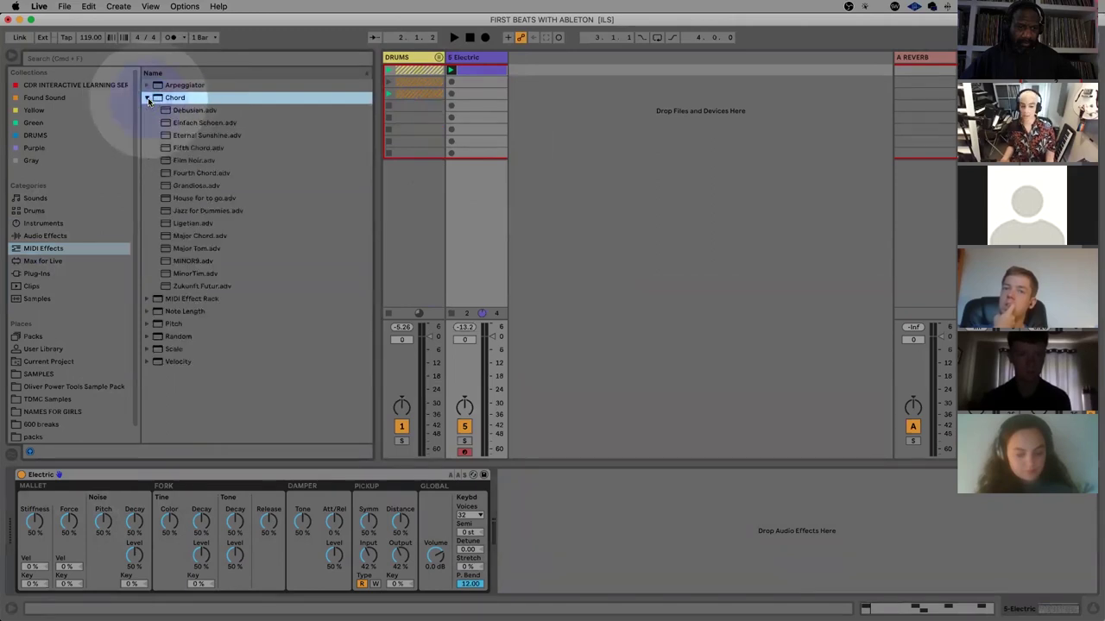
double_click(192, 198)
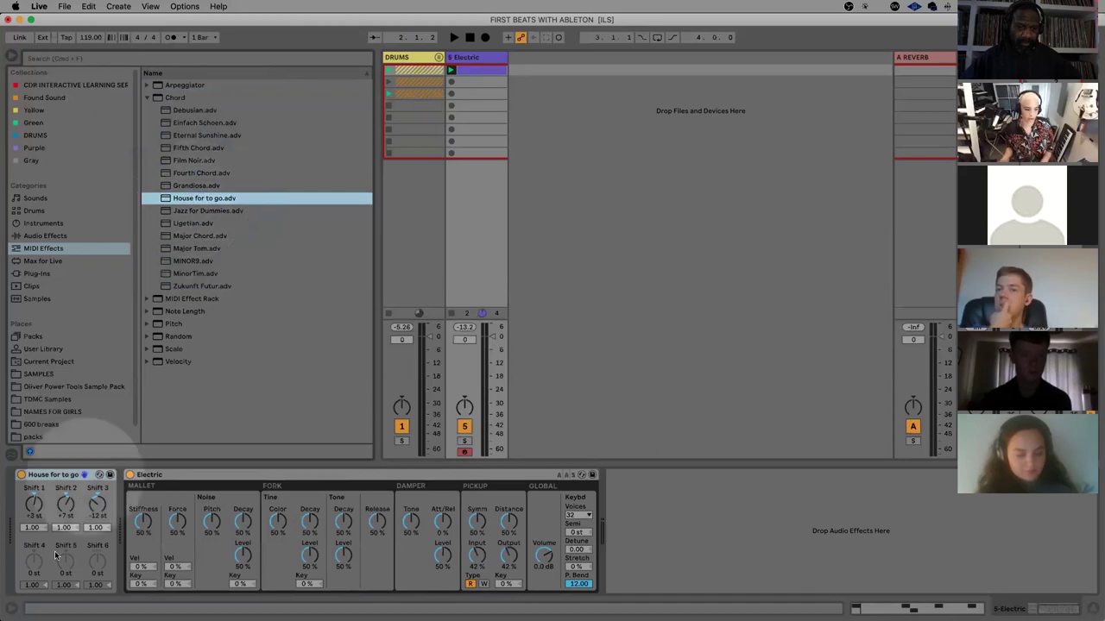
Review the Electric clip's notes and listen to them played through the House for to go chord effect
key(shift+Tab)
click(228, 419)
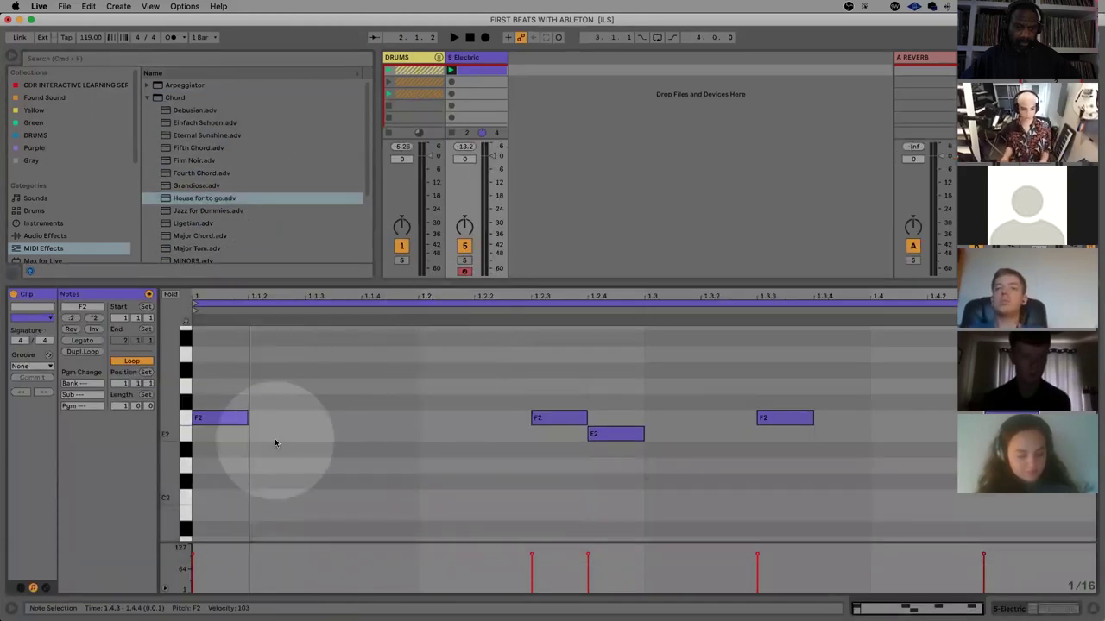
key(shift+Tab)
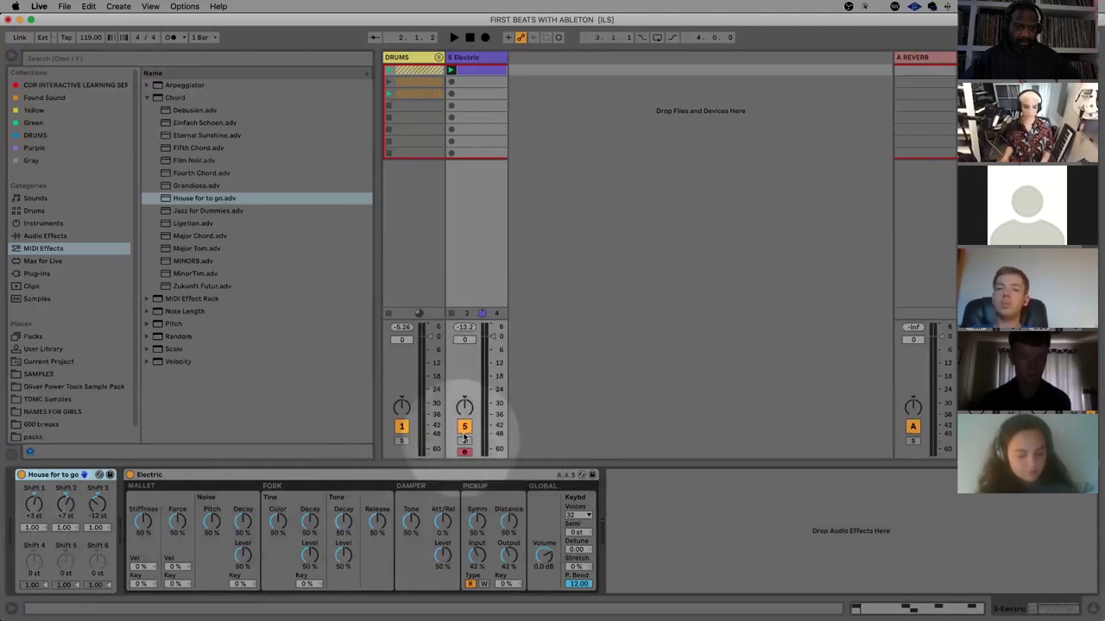
key(space)
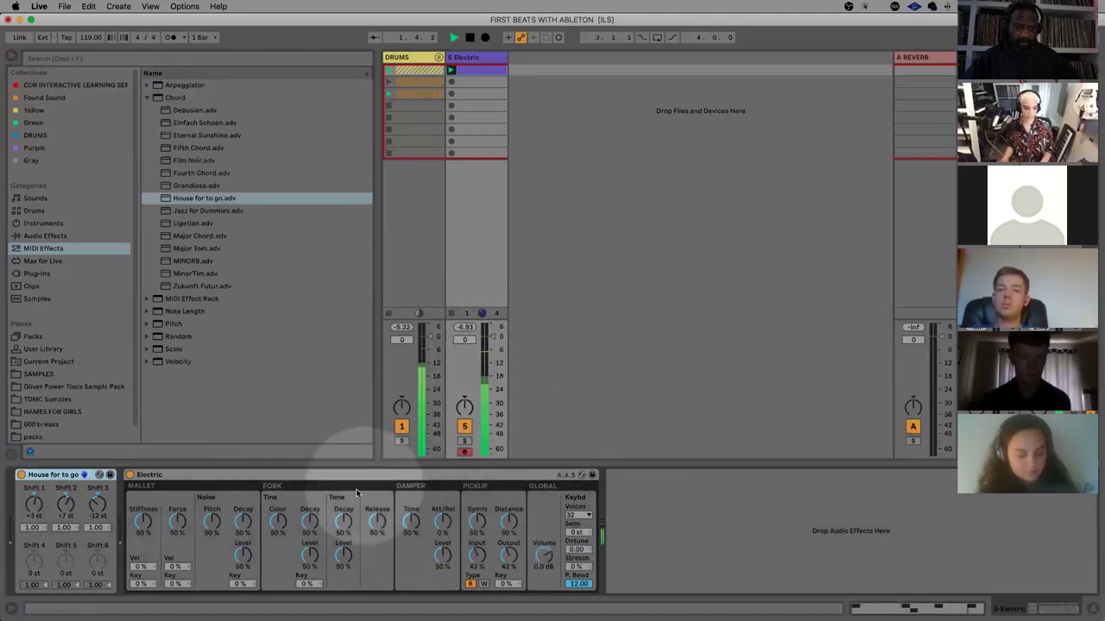
key(space)
click(49, 475)
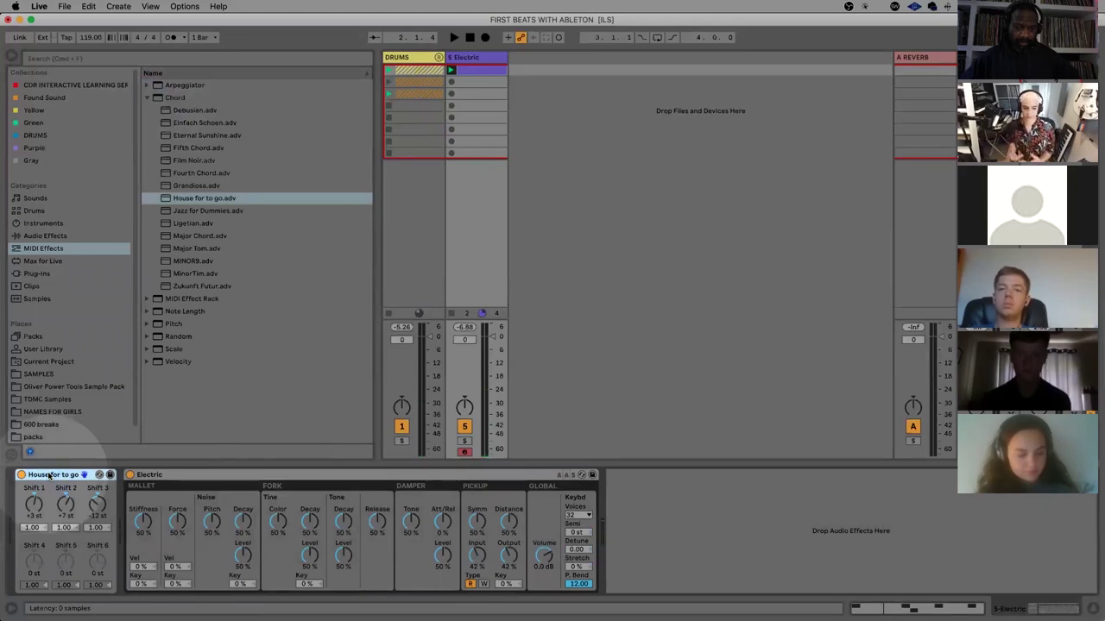
Add the default Scale MIDI effect, Dorian Mode, to the Electric track between the chord effect and the instrument
click(145, 97)
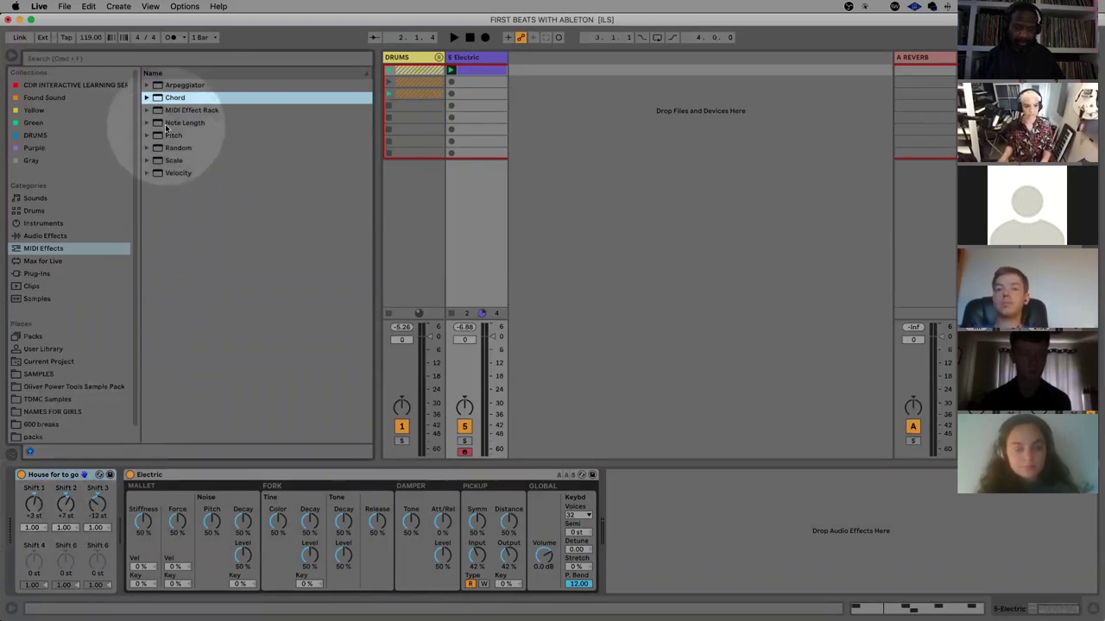
click(170, 163)
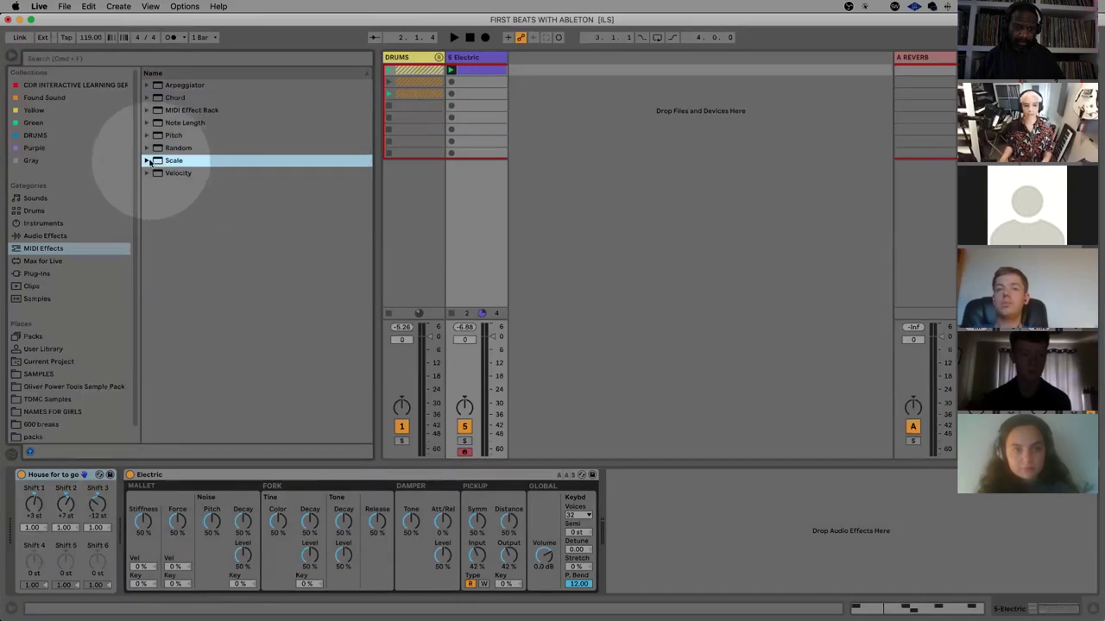
click(149, 161)
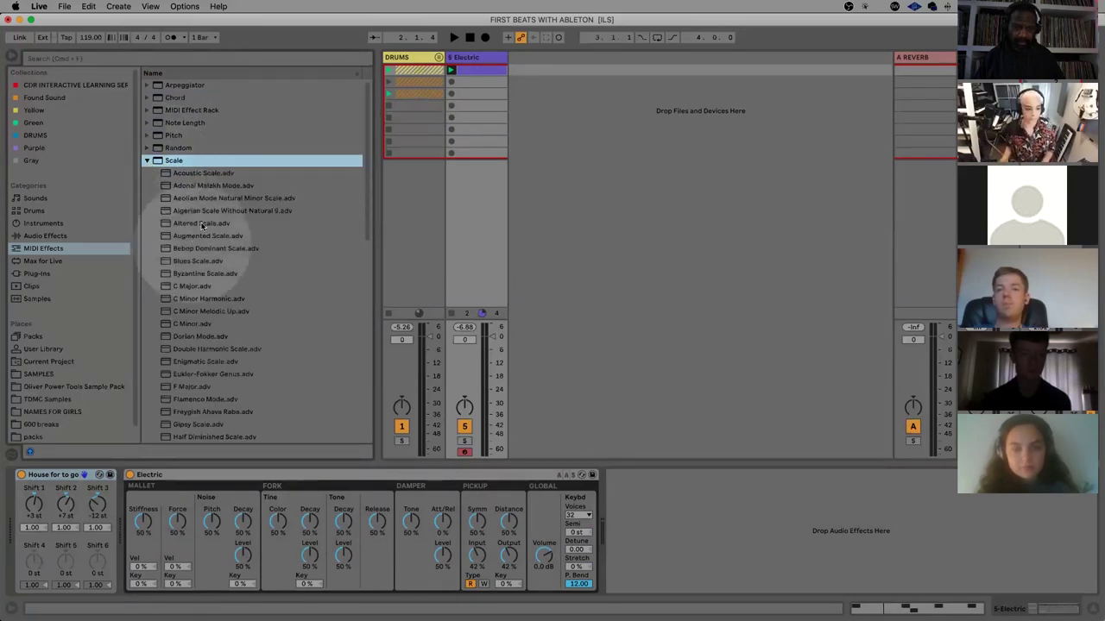
scroll(207, 322, down, 2)
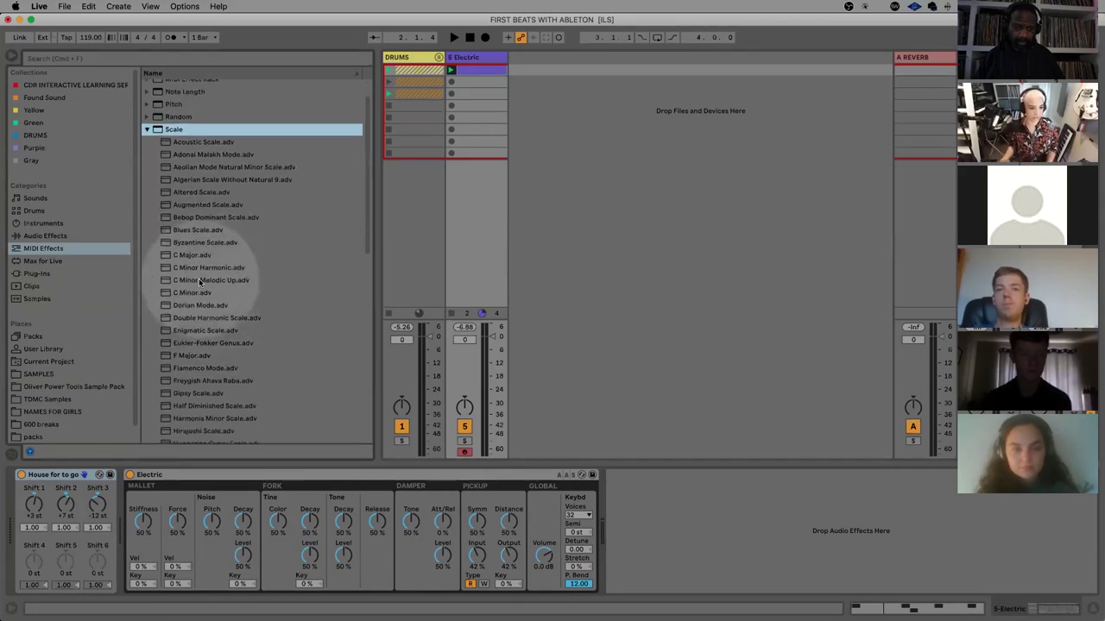
scroll(198, 250, down, 1)
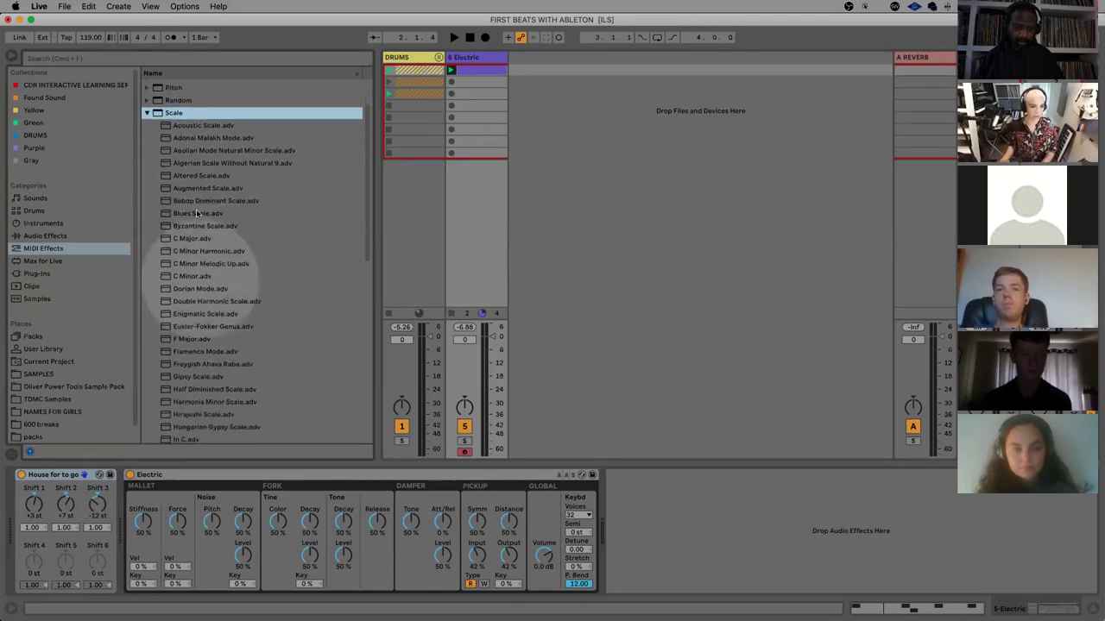
double_click(179, 114)
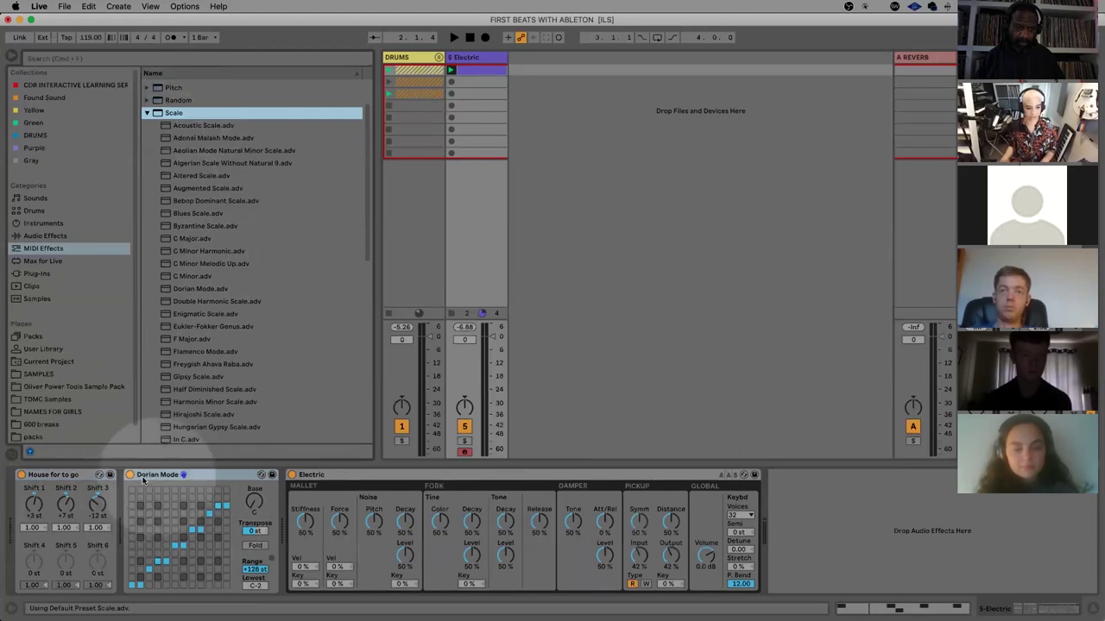
Adjust the base note of the Dorian Mode scale effect on the Electric track
click(253, 502)
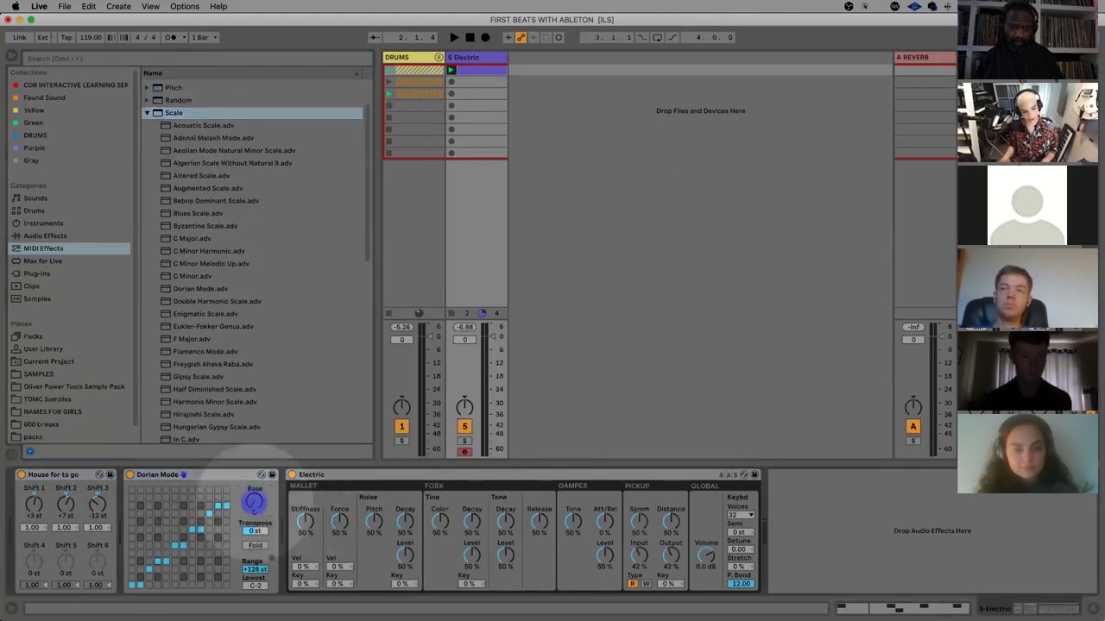
click(171, 474)
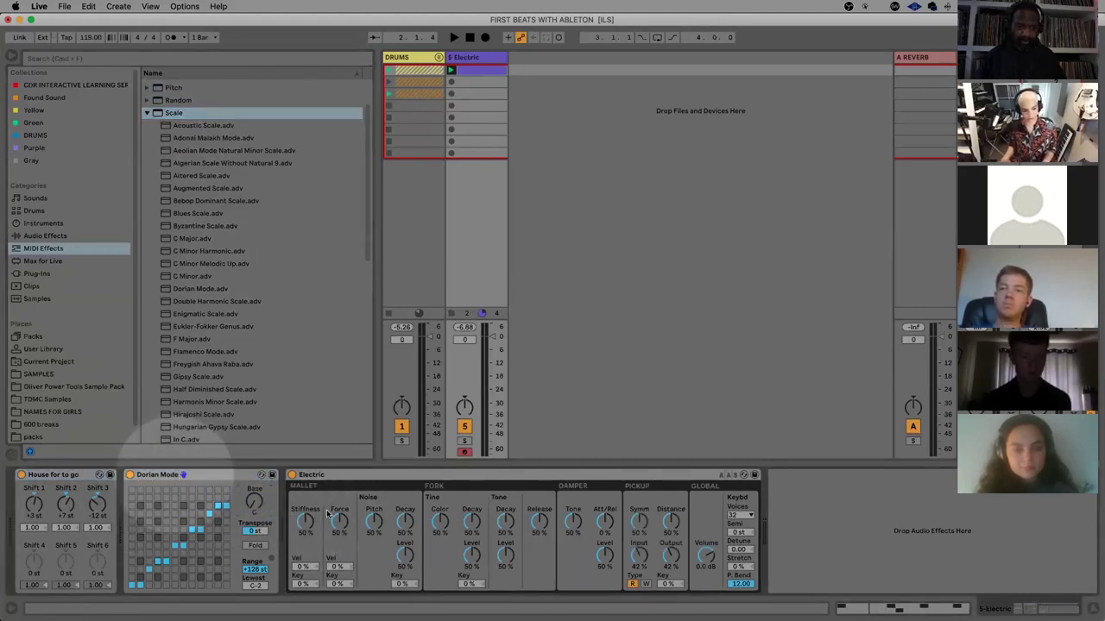
click(253, 501)
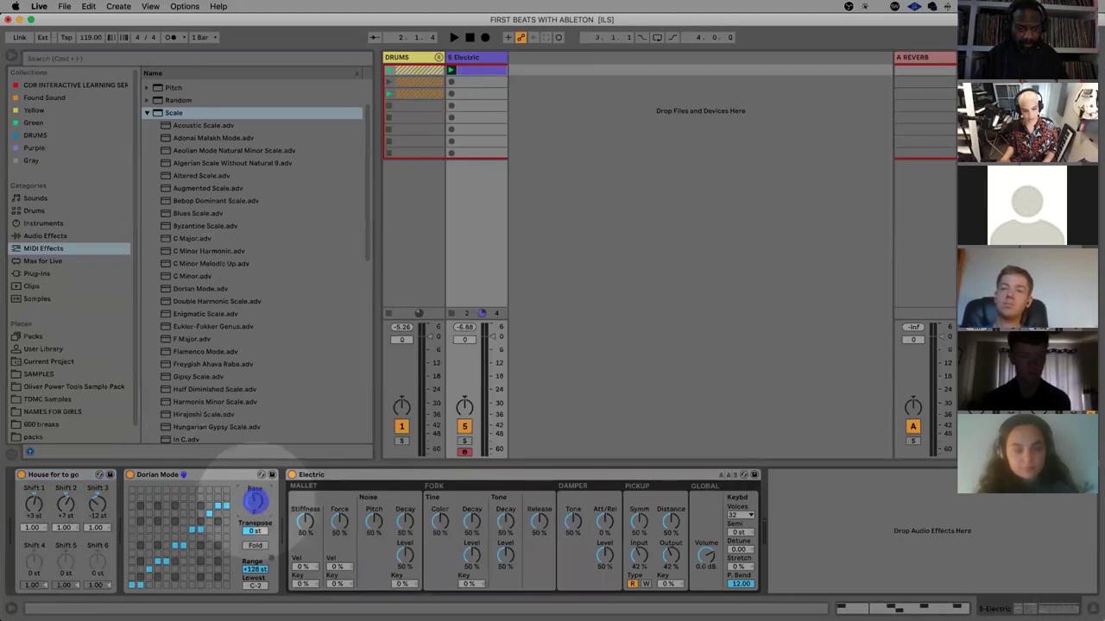
key(shift+Tab)
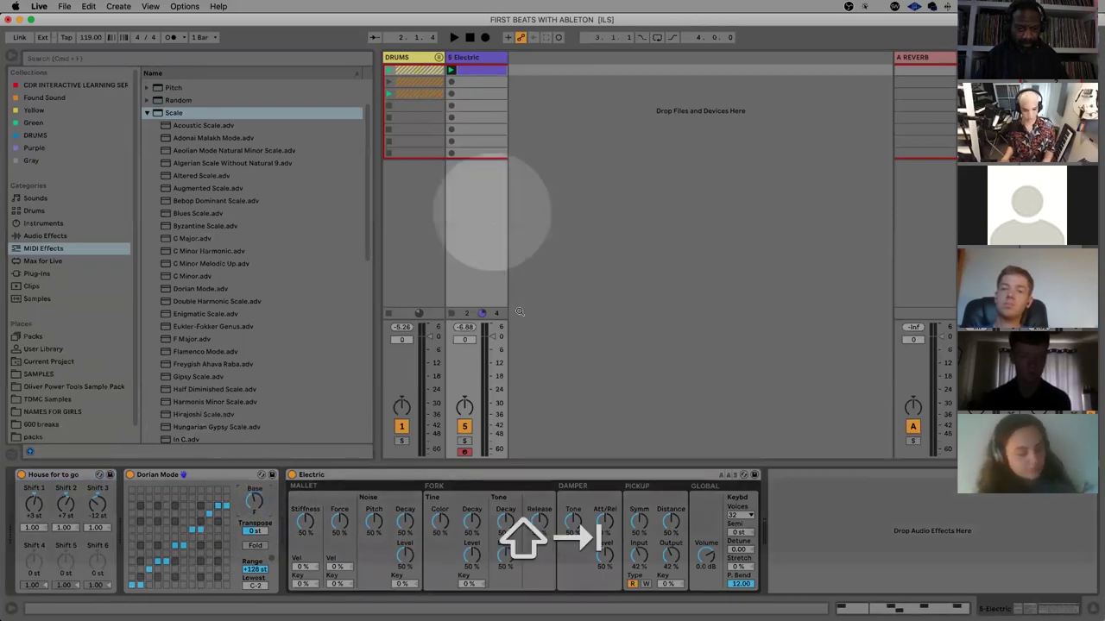
key(shift+Tab)
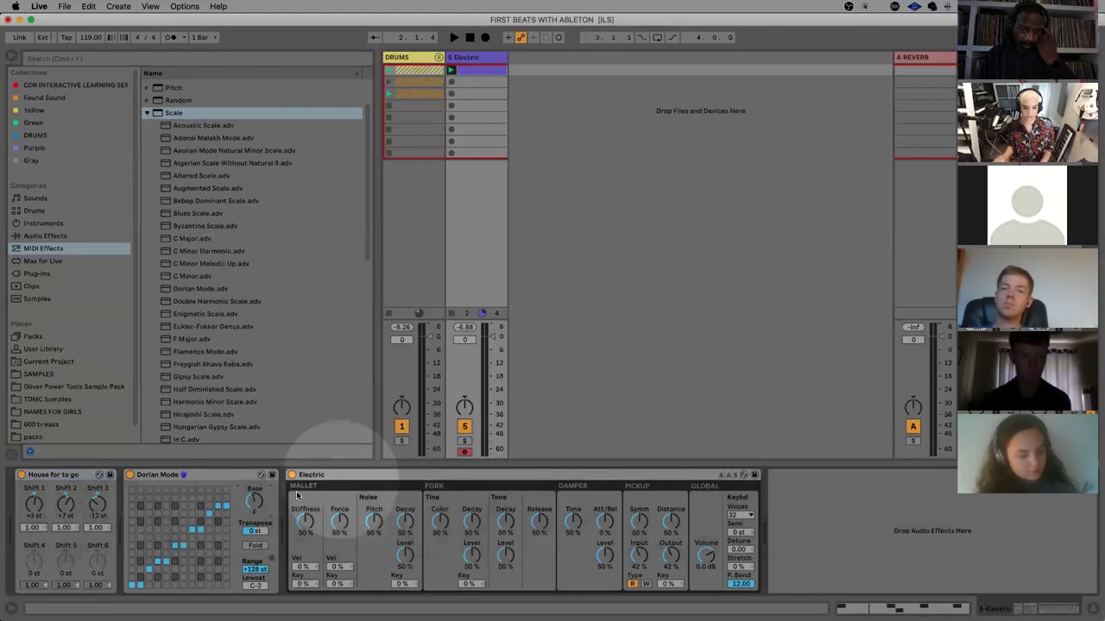
Try a B2 note at 1.3.4 in the Electric clip against the drums and delete it again
key(shift+Tab)
scroll(776, 349, up, 2)
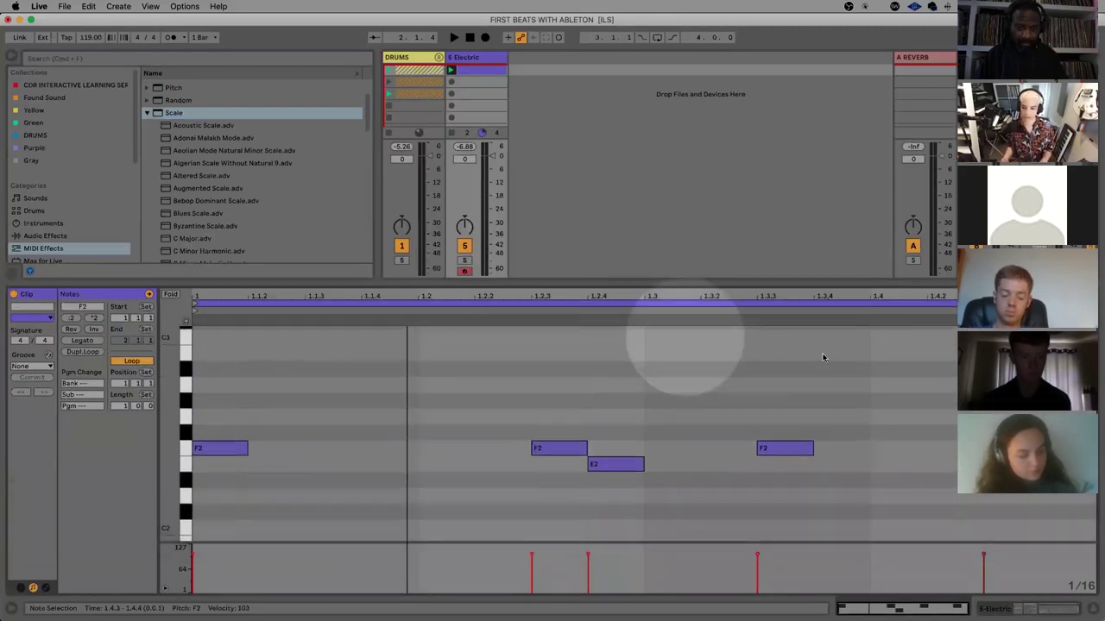
click(857, 347)
double_click(857, 348)
key(space)
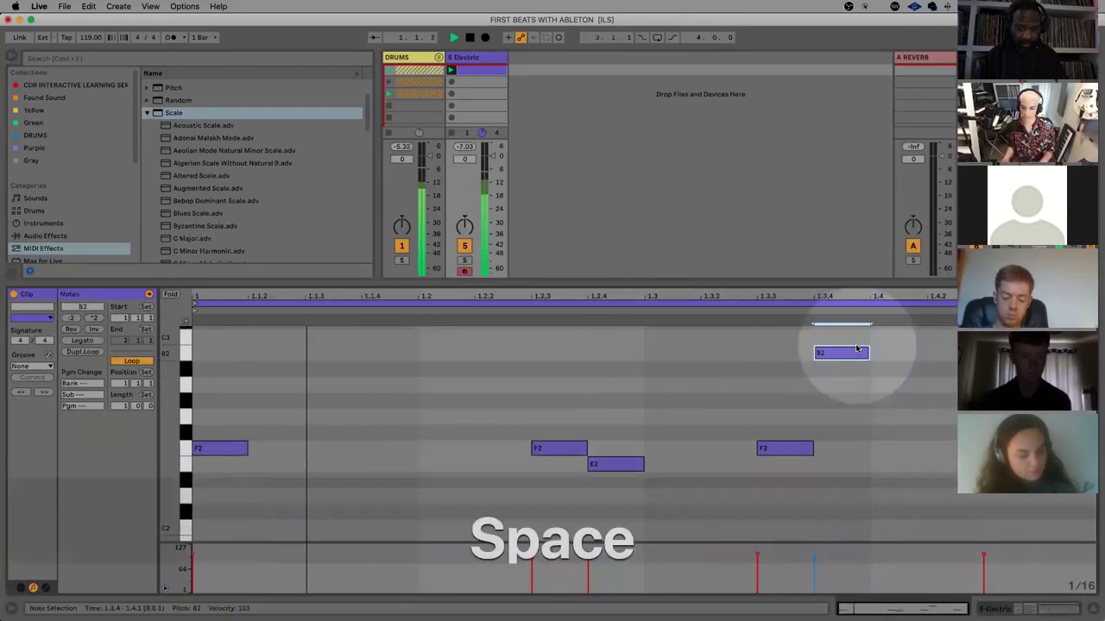
key(BackSpace)
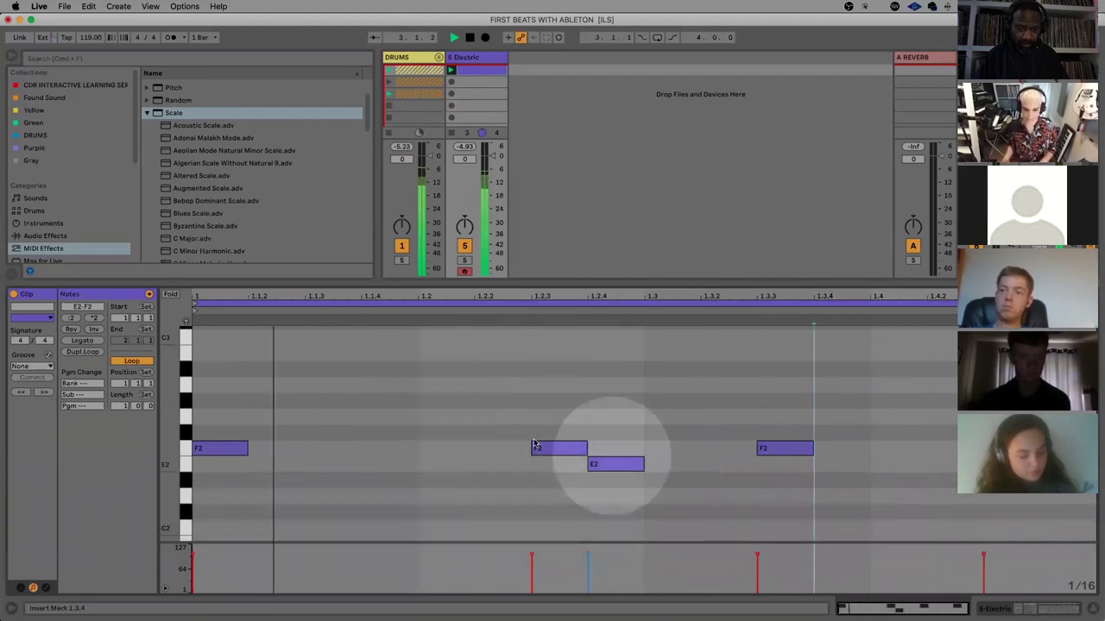
Lower the Electric track's volume to -4.7 dB and listen to the chords with the drums
drag(492, 157, 492, 166)
key(space)
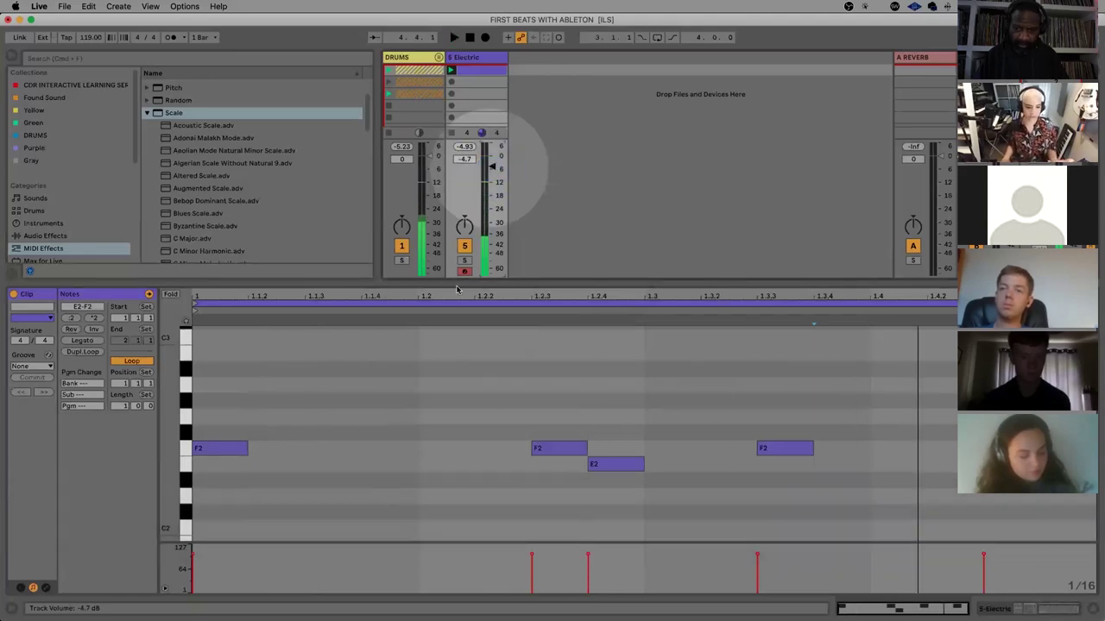
key(shift+Tab)
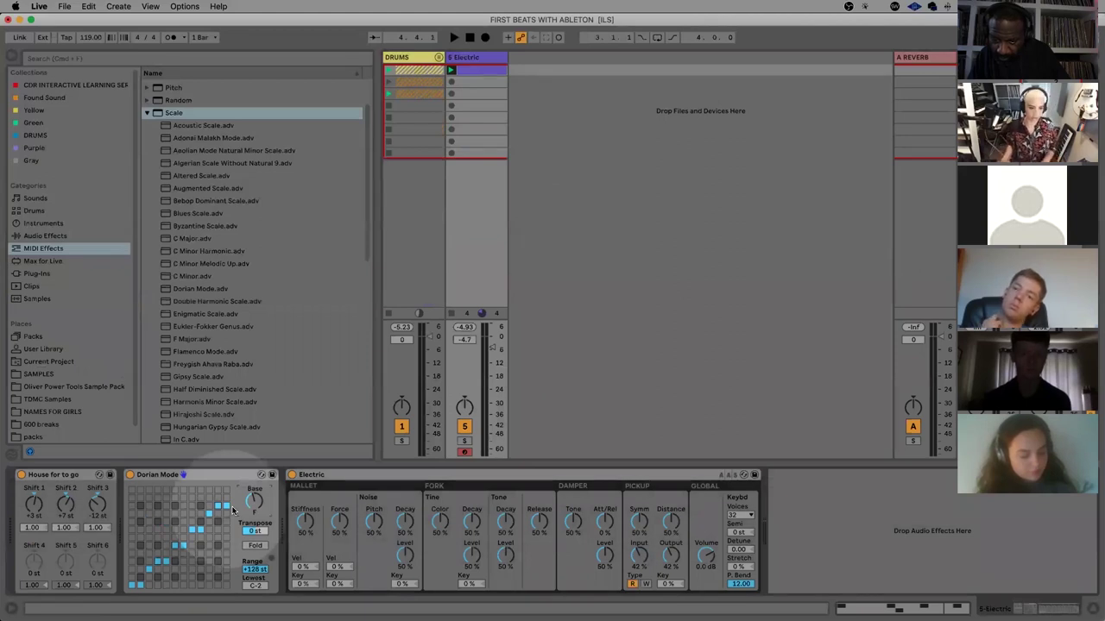
key(space)
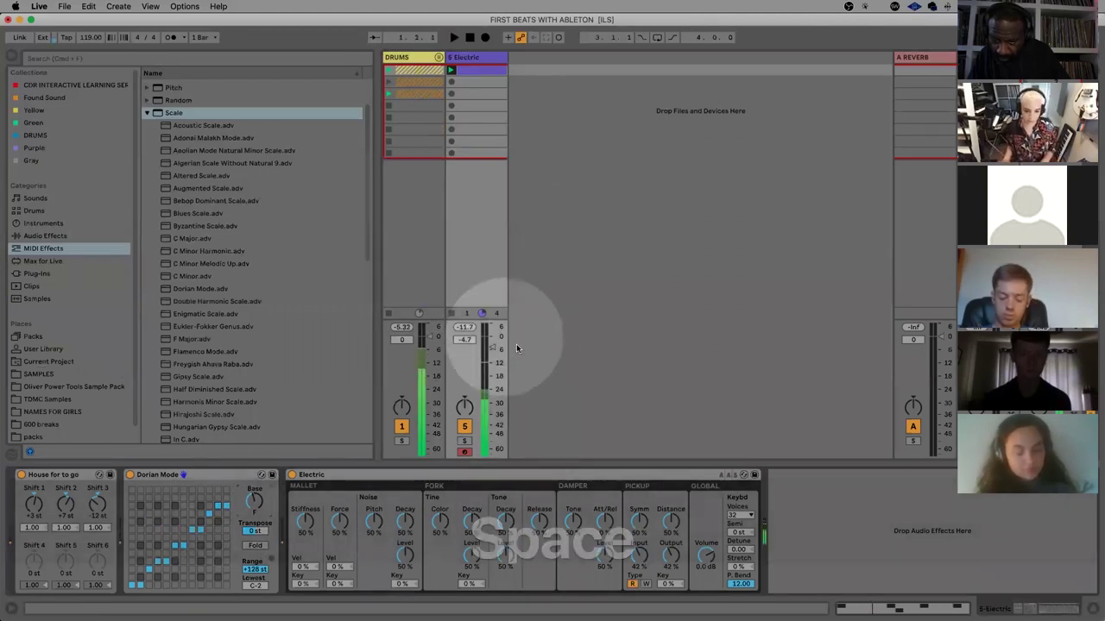
key(shift+Tab)
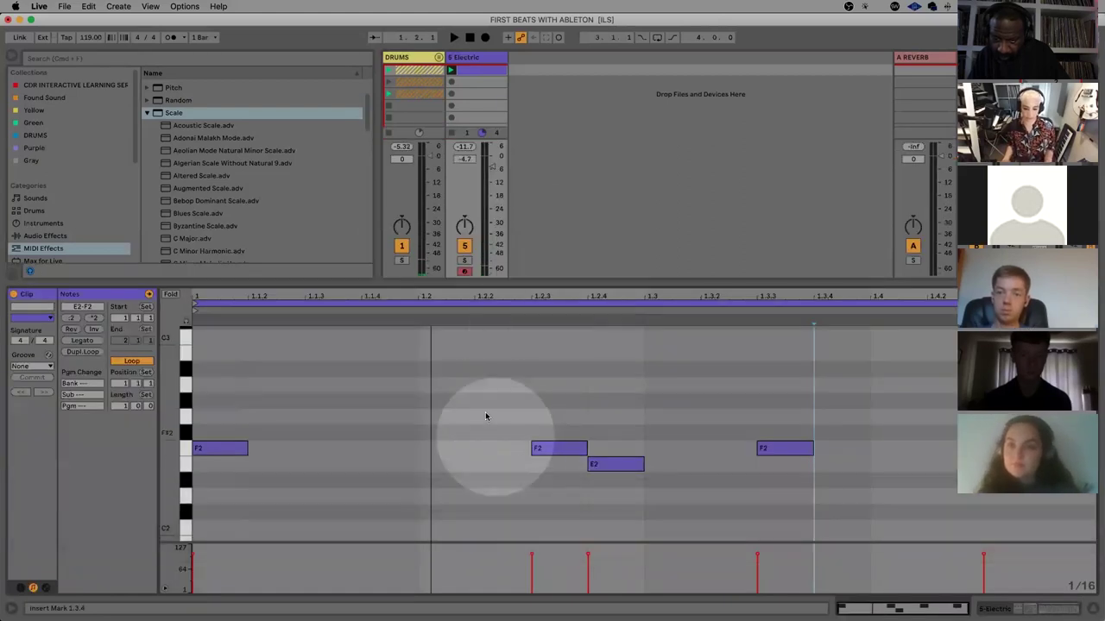
Apply the MPC 16 Swing-66 groove to the Electric clip, commit it to the notes and play the result
click(482, 413)
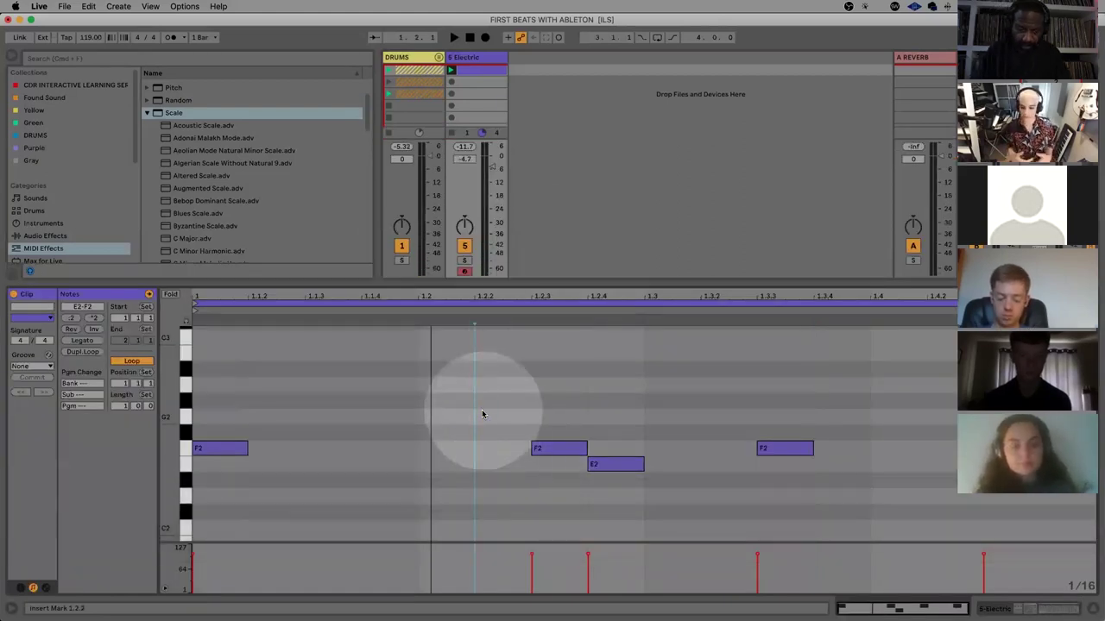
click(41, 367)
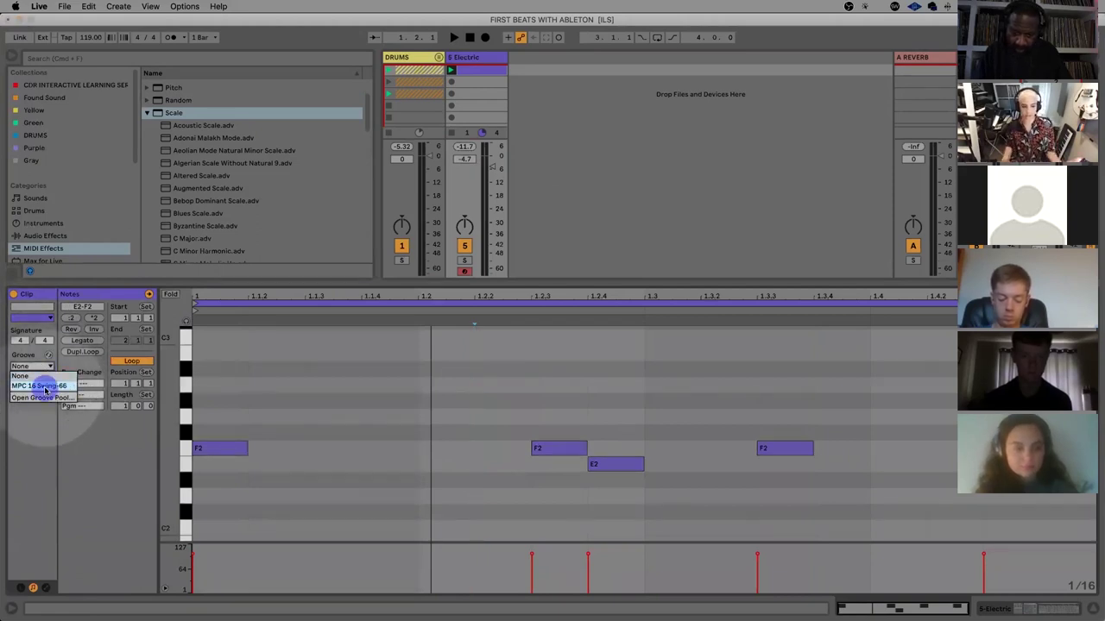
click(46, 387)
click(33, 378)
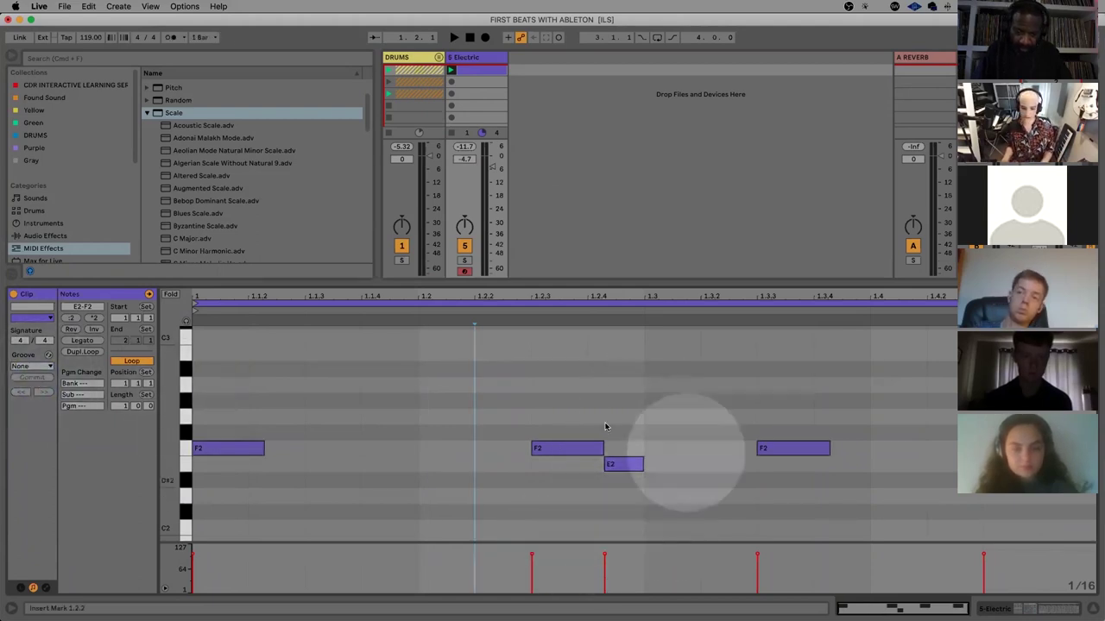
key(space)
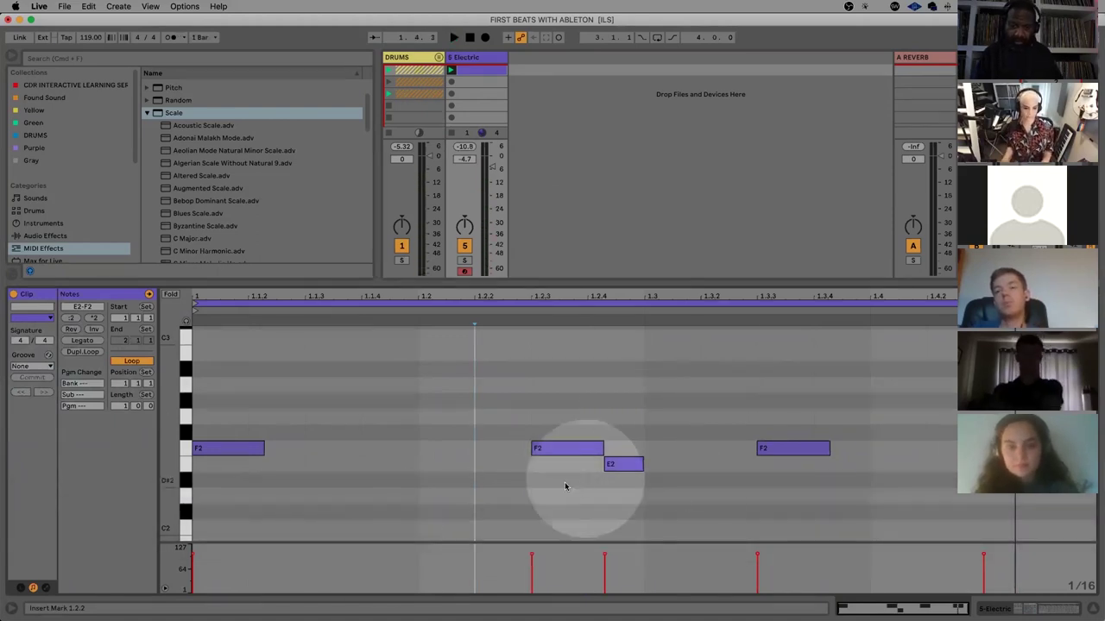
Add the Velocity preset "Add some Random" before the Electric instrument and set its Random amount to 15 during playback
key(shift+Tab)
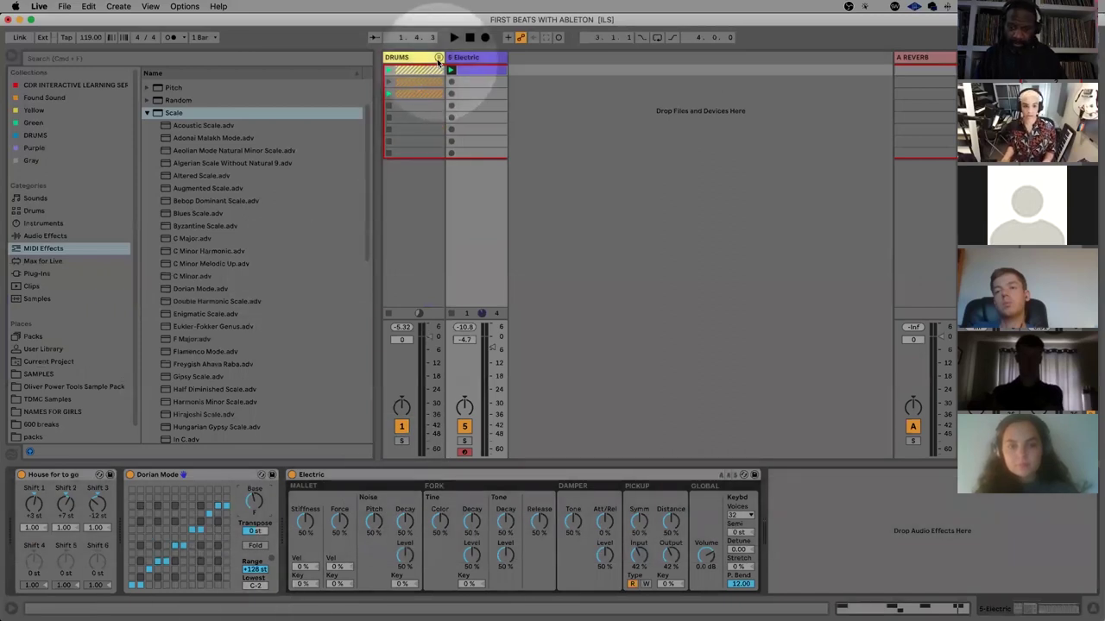
click(147, 113)
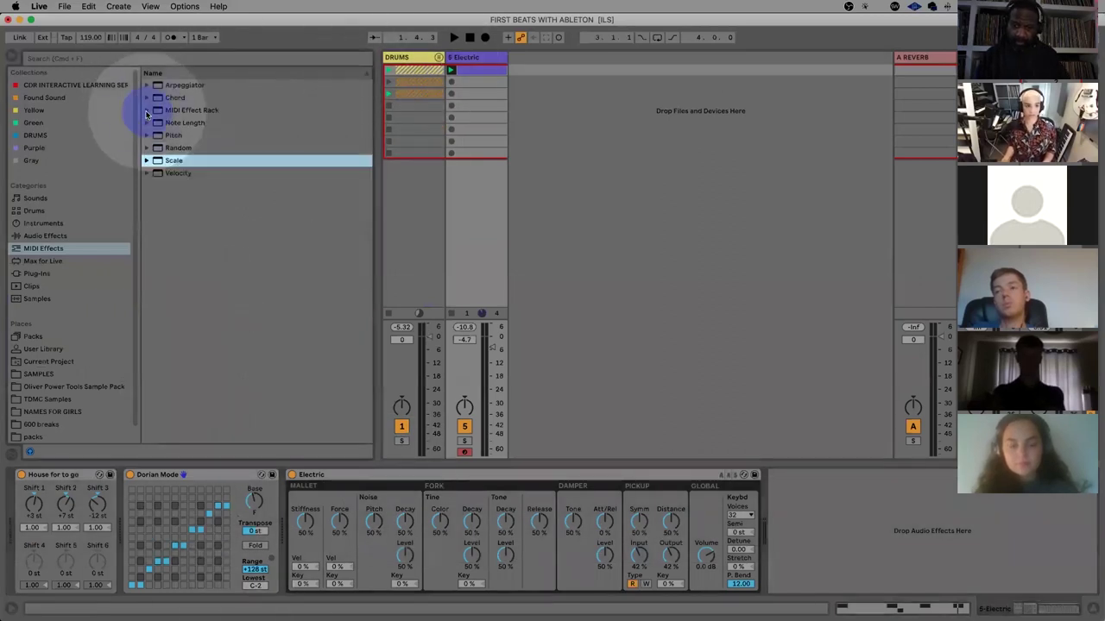
click(147, 173)
double_click(204, 186)
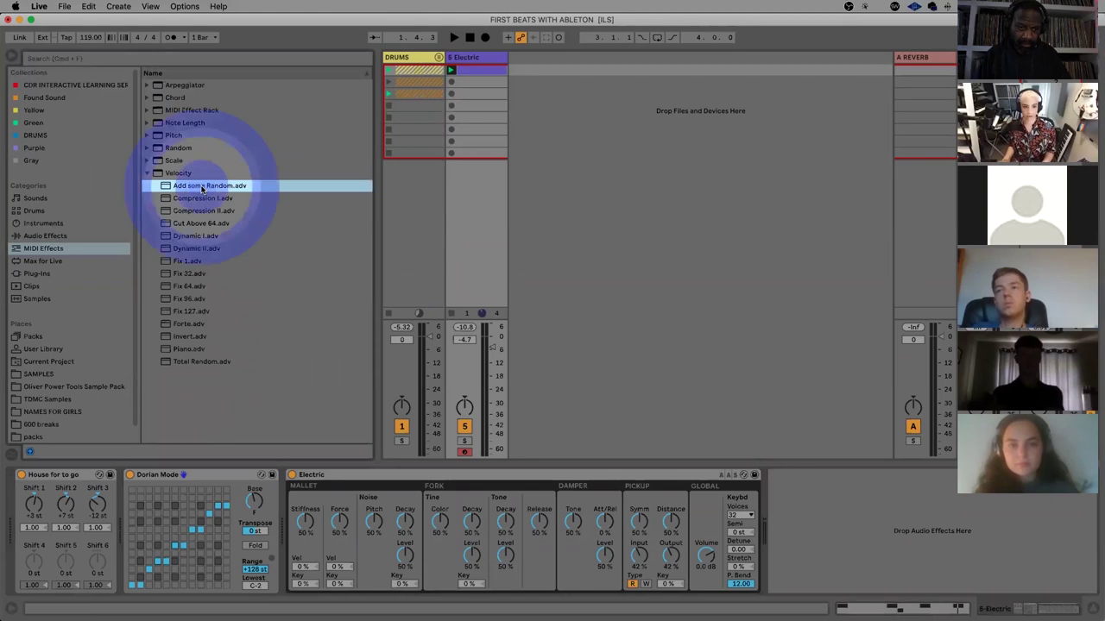
key(space)
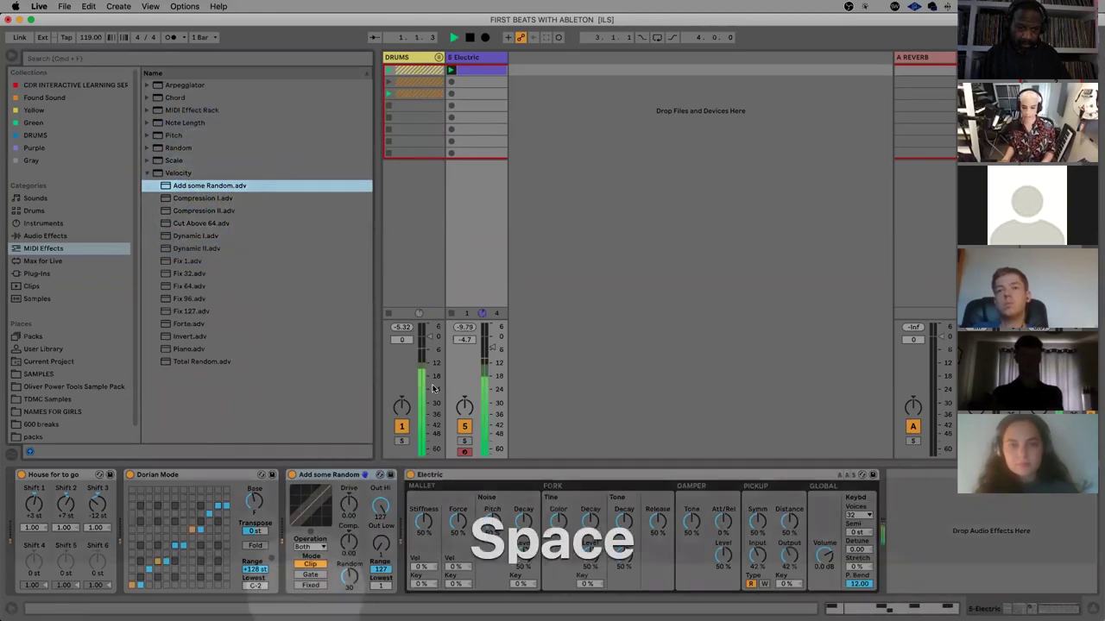
click(345, 577)
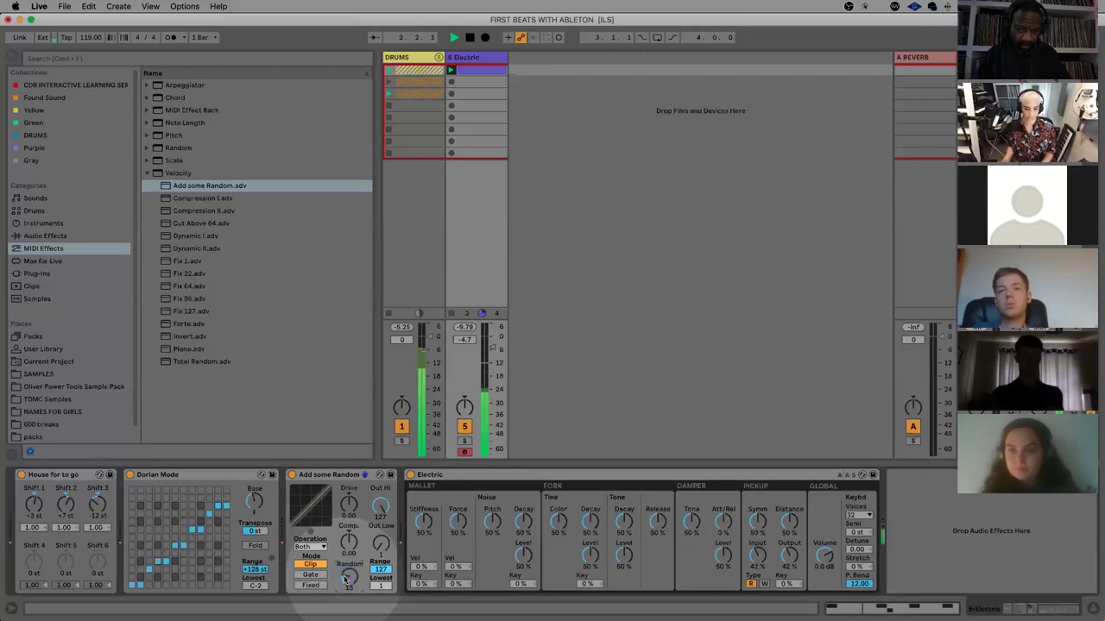
key(space)
Nudge the F2 notes at 1.3.3 and 1.2.3 slightly later off the grid and listen to the clip
click(465, 71)
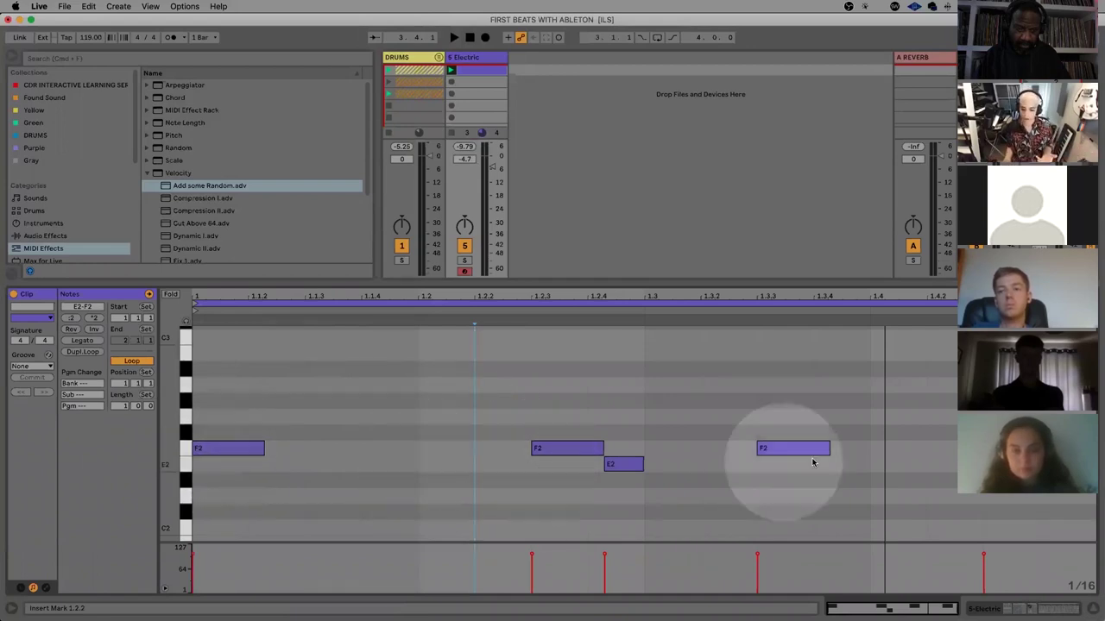
drag(771, 454, 778, 460)
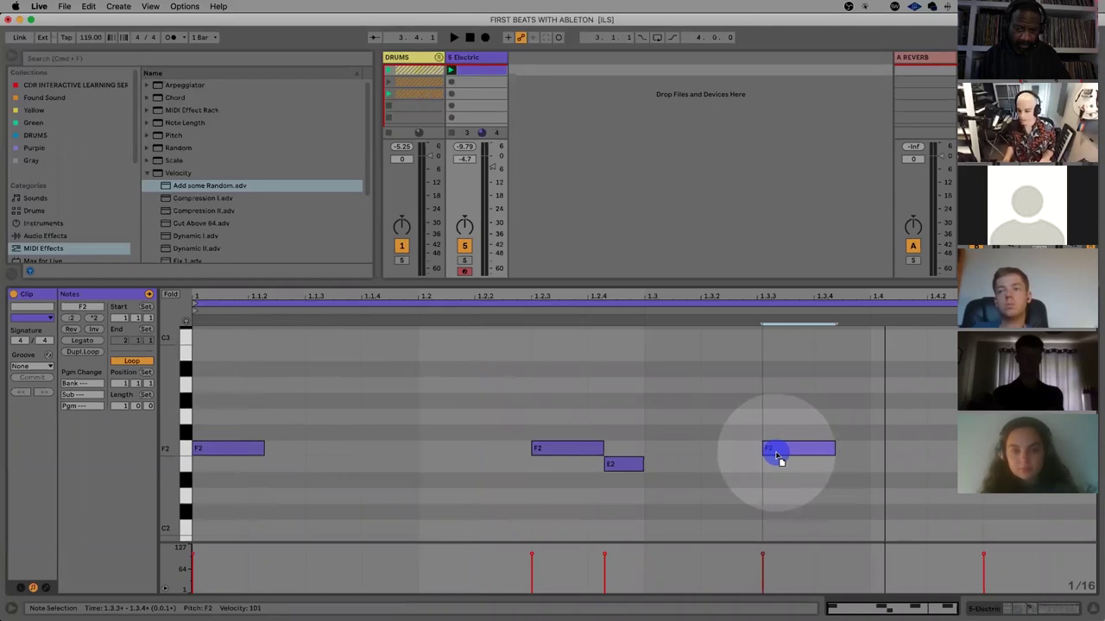
click(545, 452)
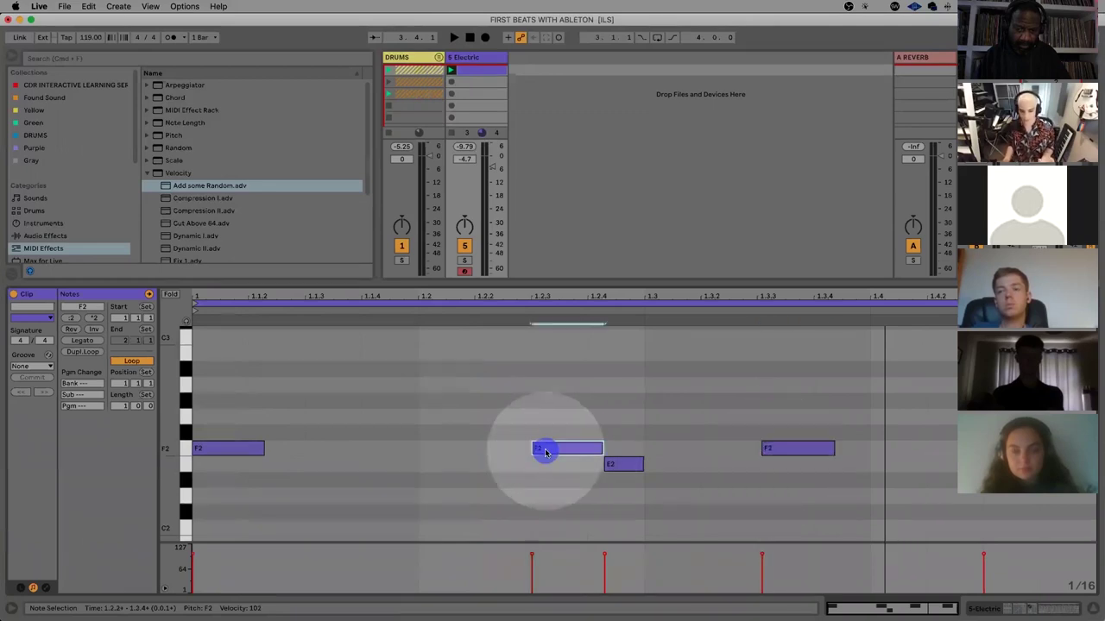
click(789, 451)
key(space)
click(324, 446)
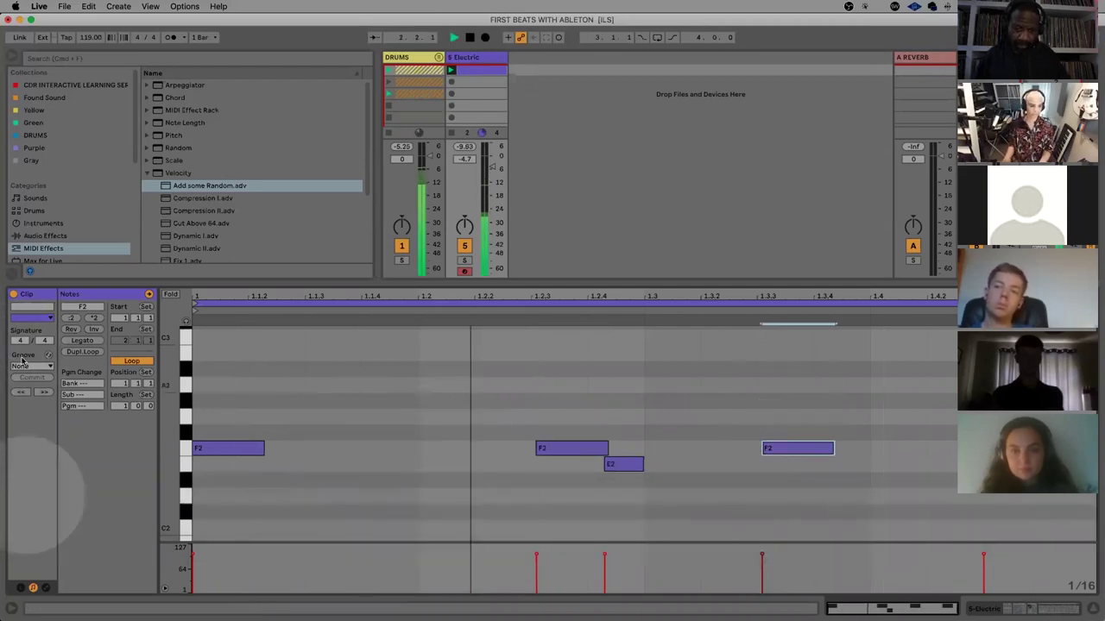
key(space)
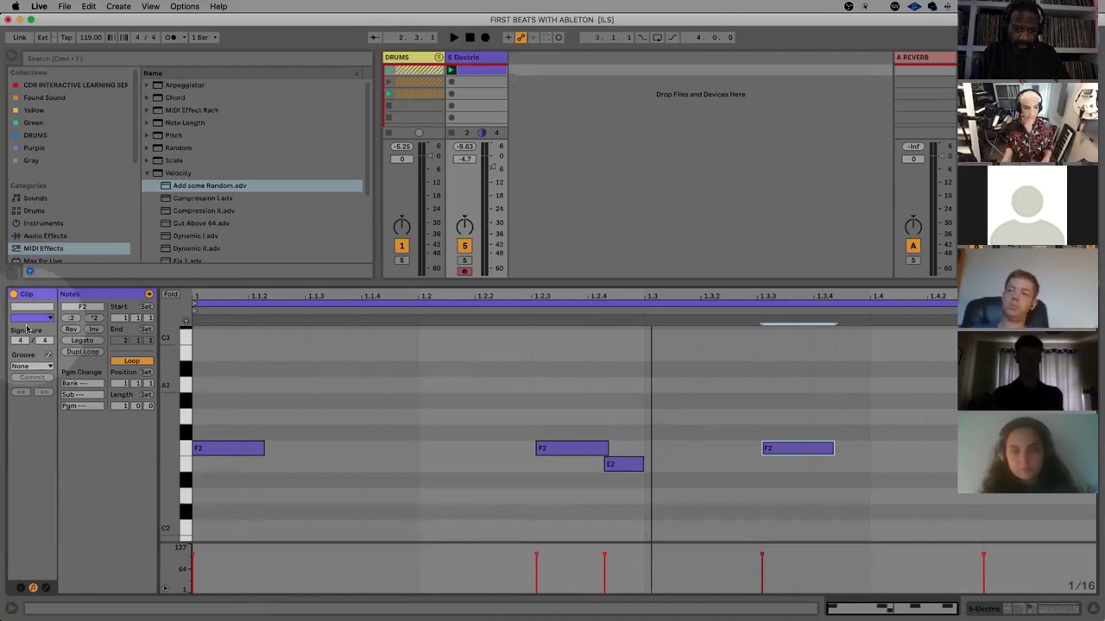
Show the Groove Pool and raise the Random amount of the MPC 16 Swing-66 groove
click(41, 385)
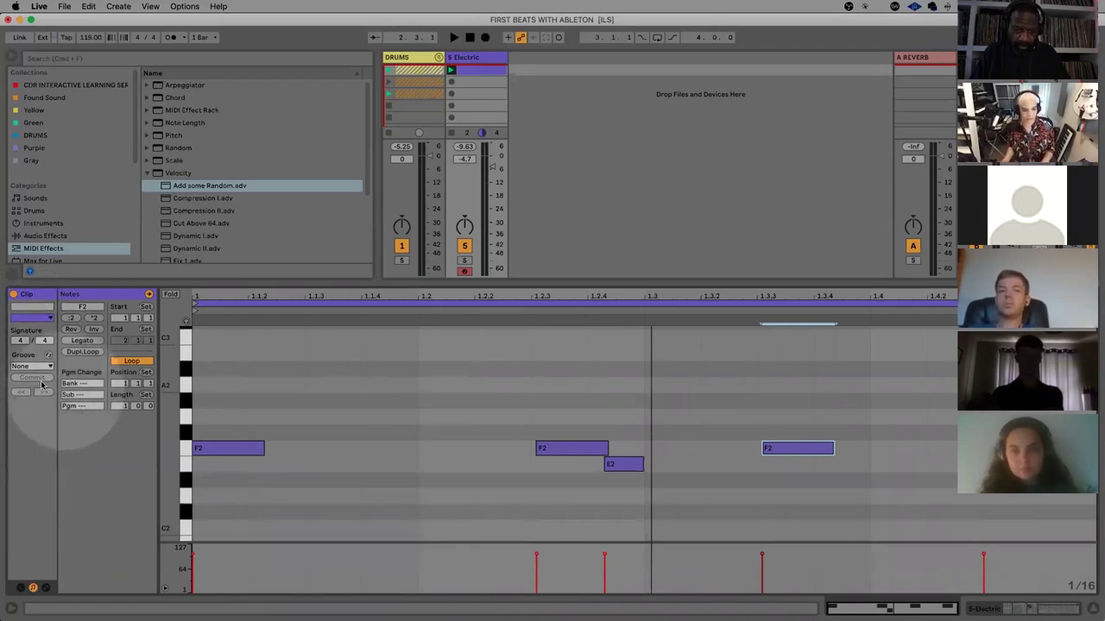
click(12, 276)
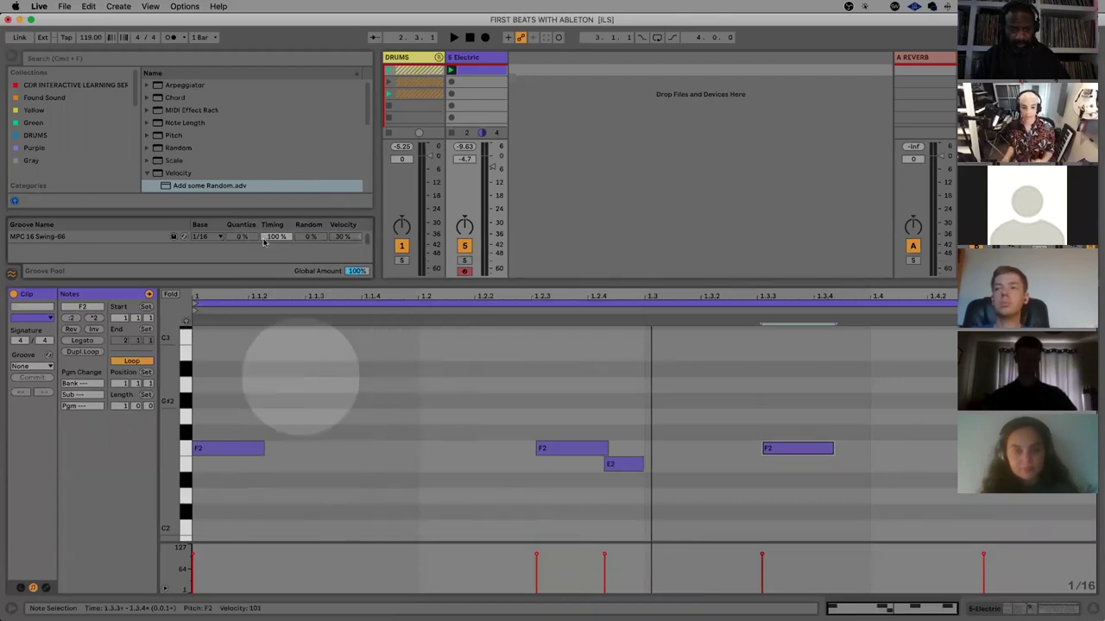
click(311, 237)
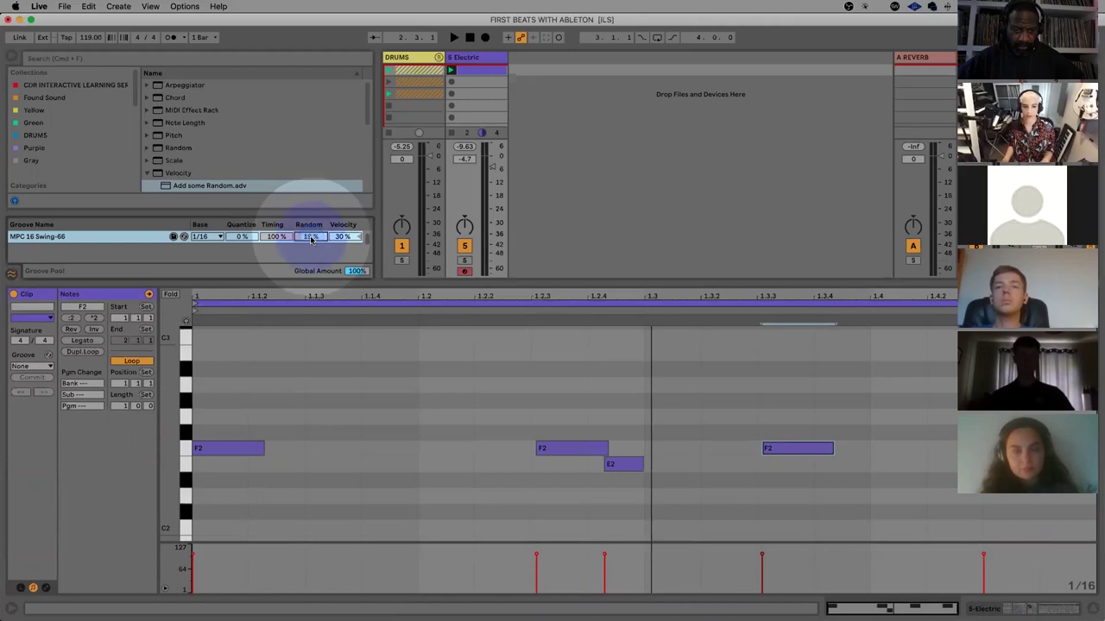
Assign the MPC 16 Swing-66 groove to the Electric clip again, commit it to the notes and listen to the result
click(45, 366)
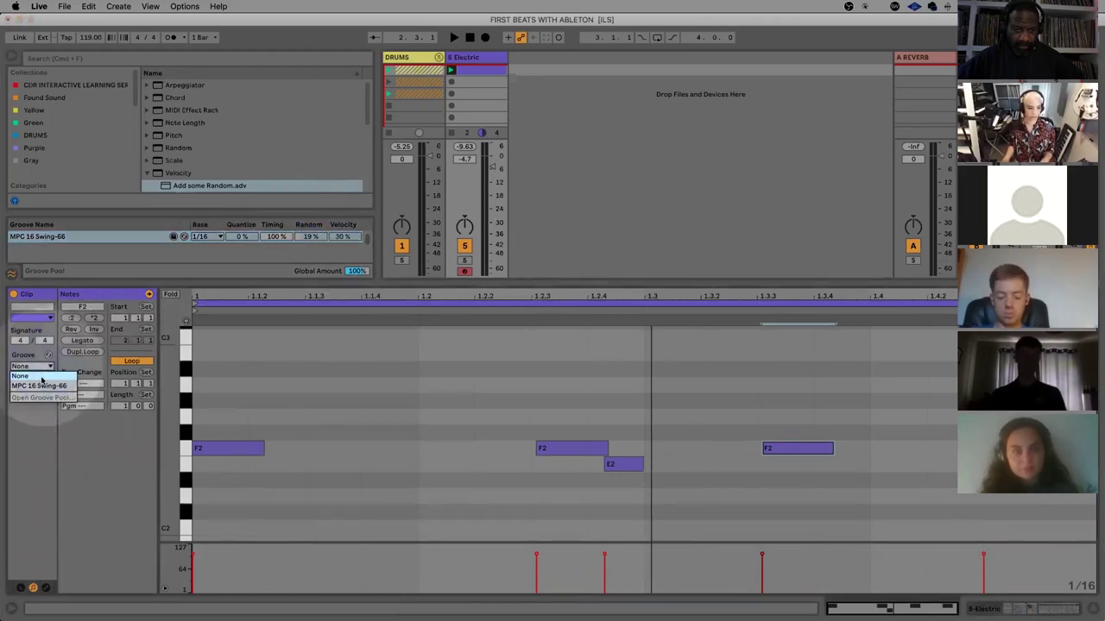
click(34, 384)
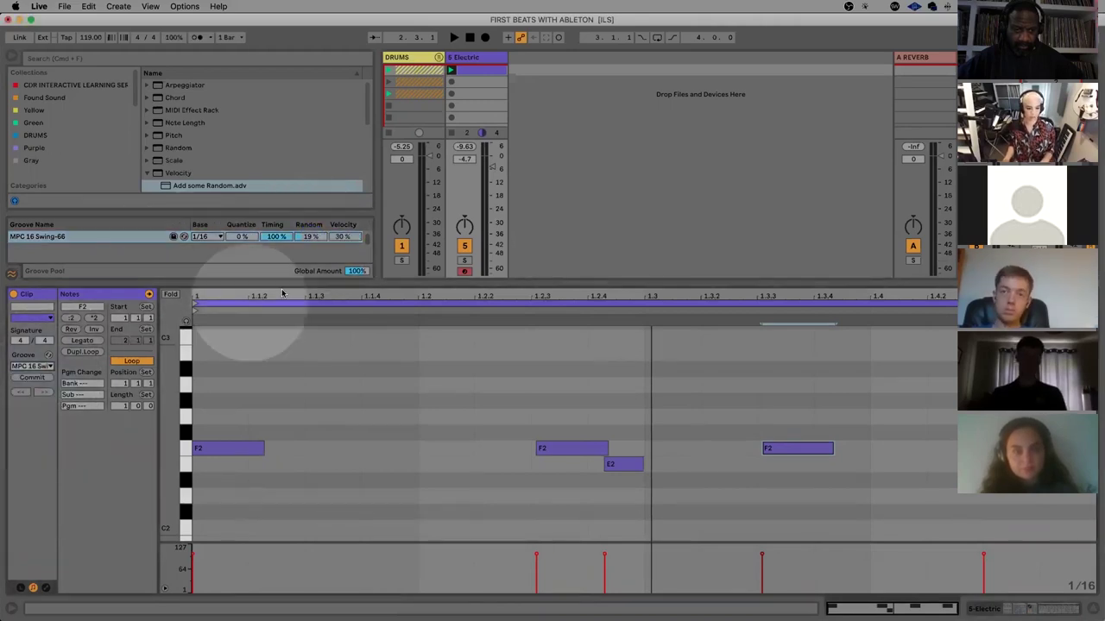
click(32, 377)
click(803, 492)
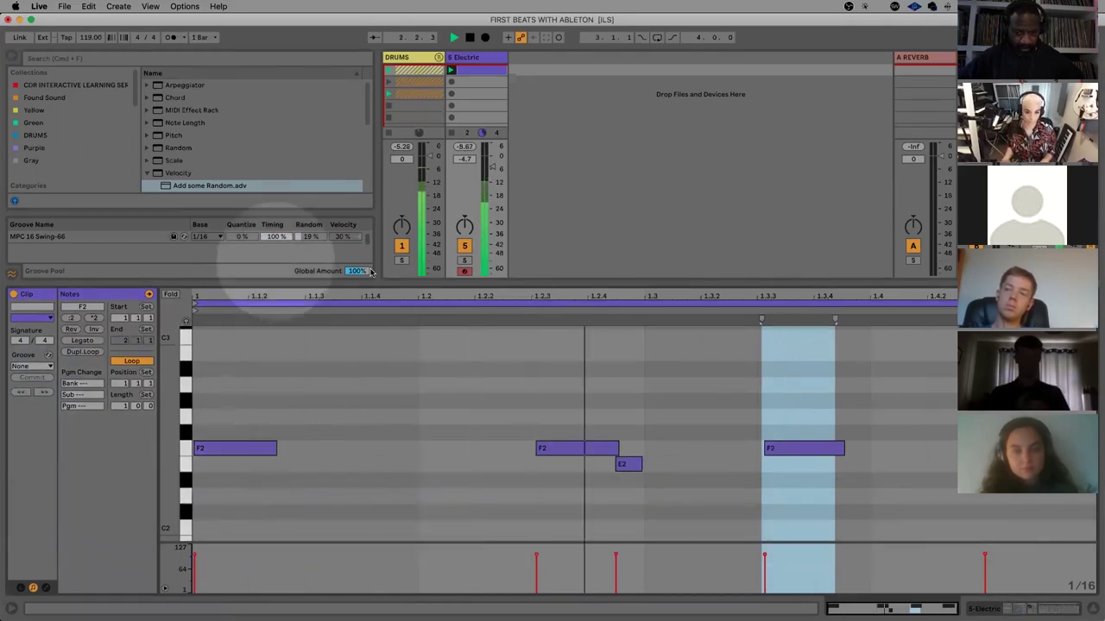
key(space)
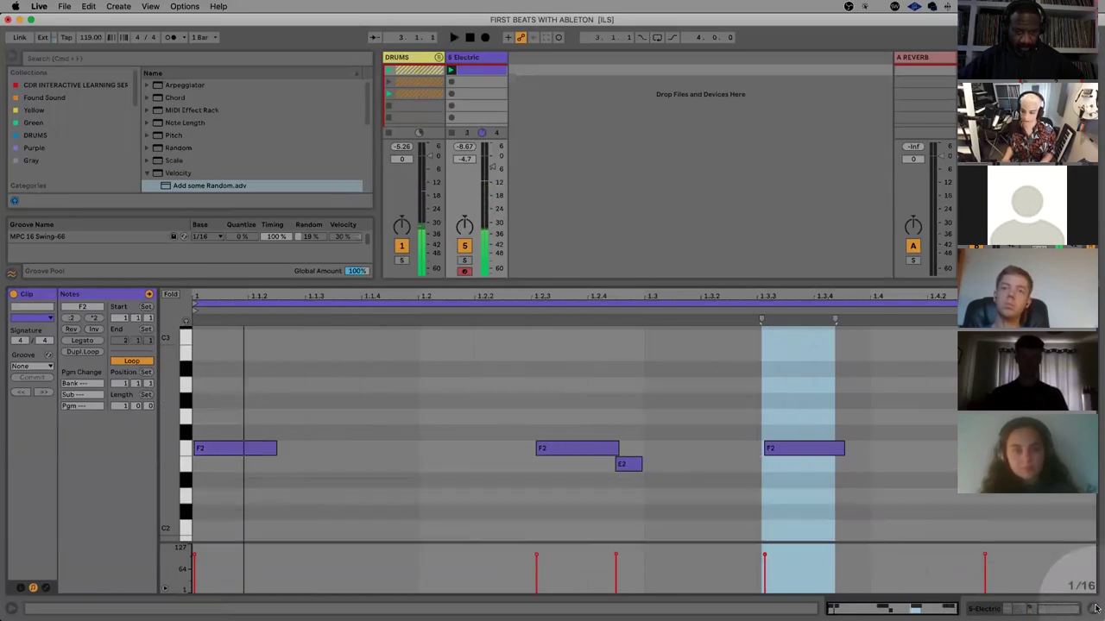
Hide the clip's note editor, collapse the Velocity presets and insert a new MIDI track after the Electric track
click(1092, 609)
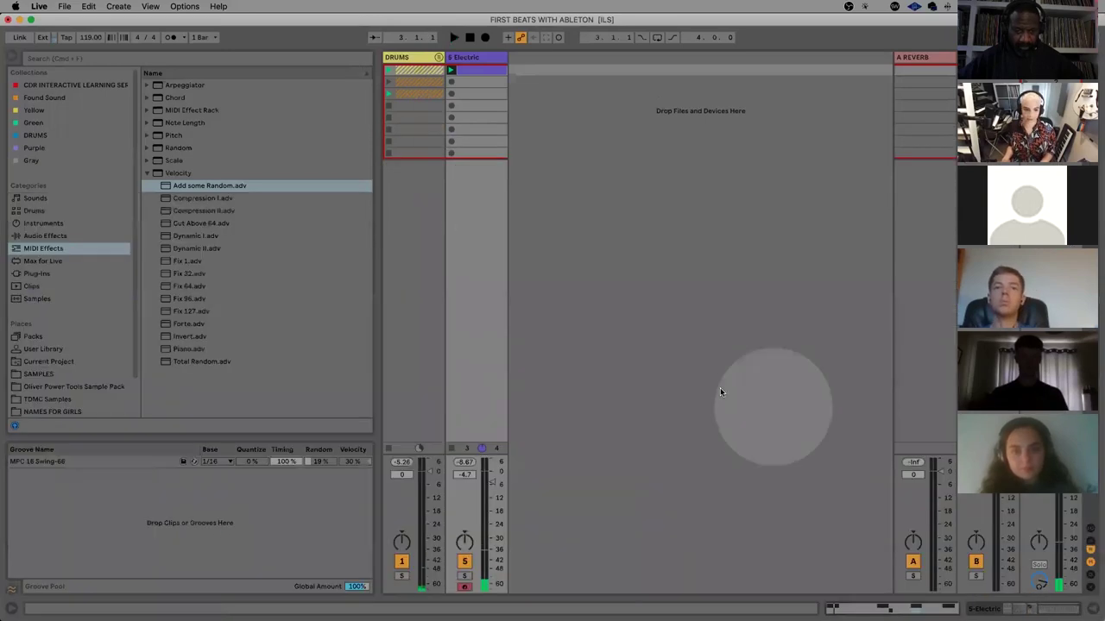
click(147, 172)
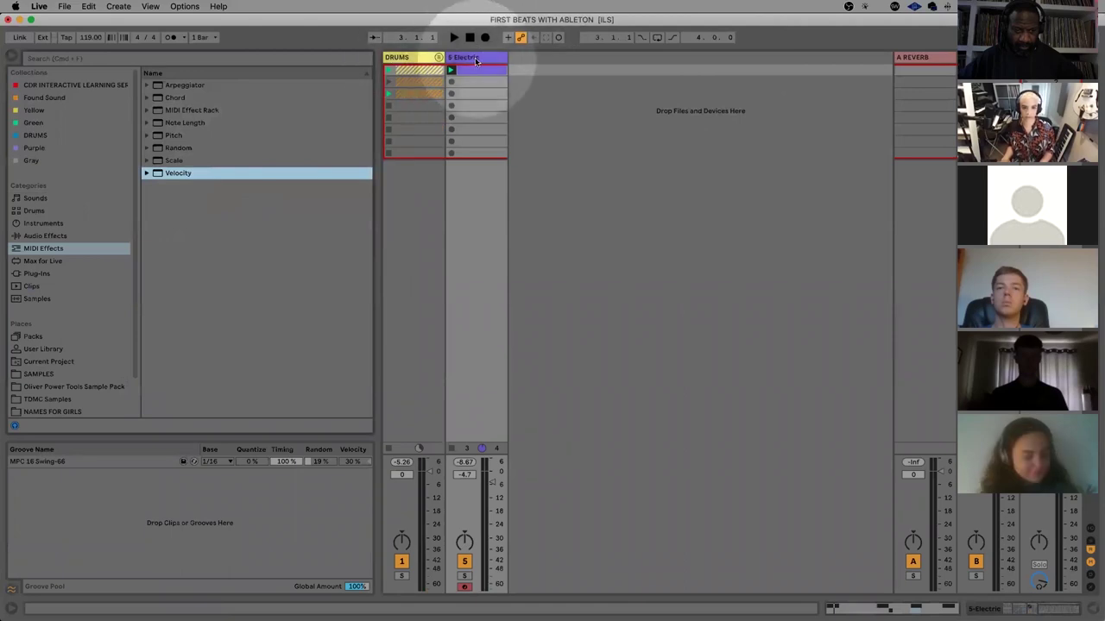
click(476, 59)
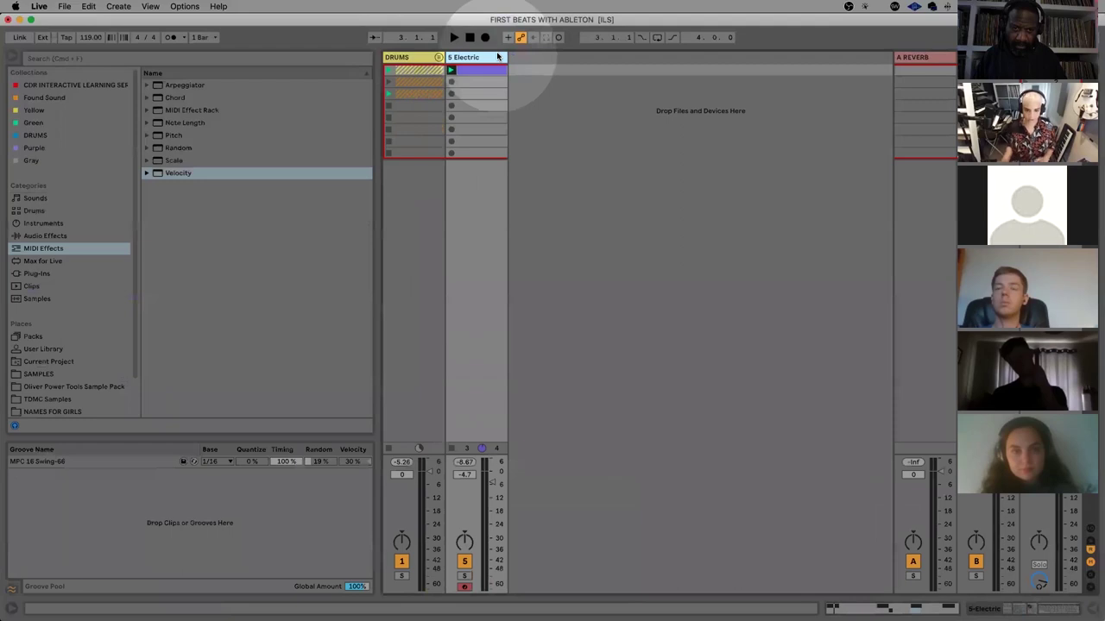
ctrl+click(531, 79)
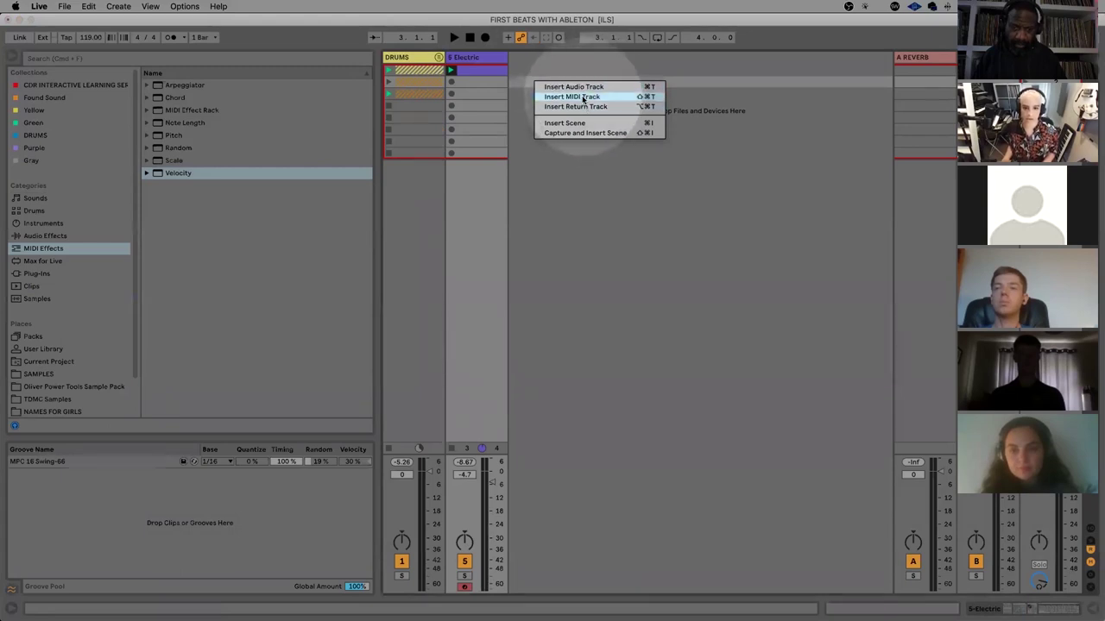
click(584, 99)
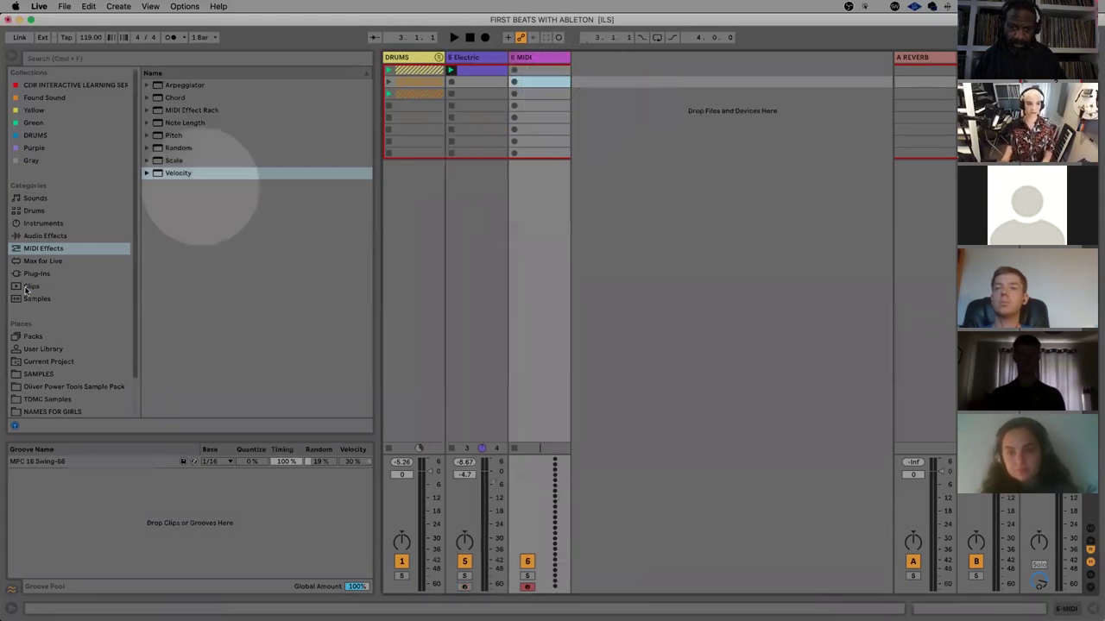
Browse the Bass presets among the Sounds and preview a few, including Agressive Bass
click(43, 223)
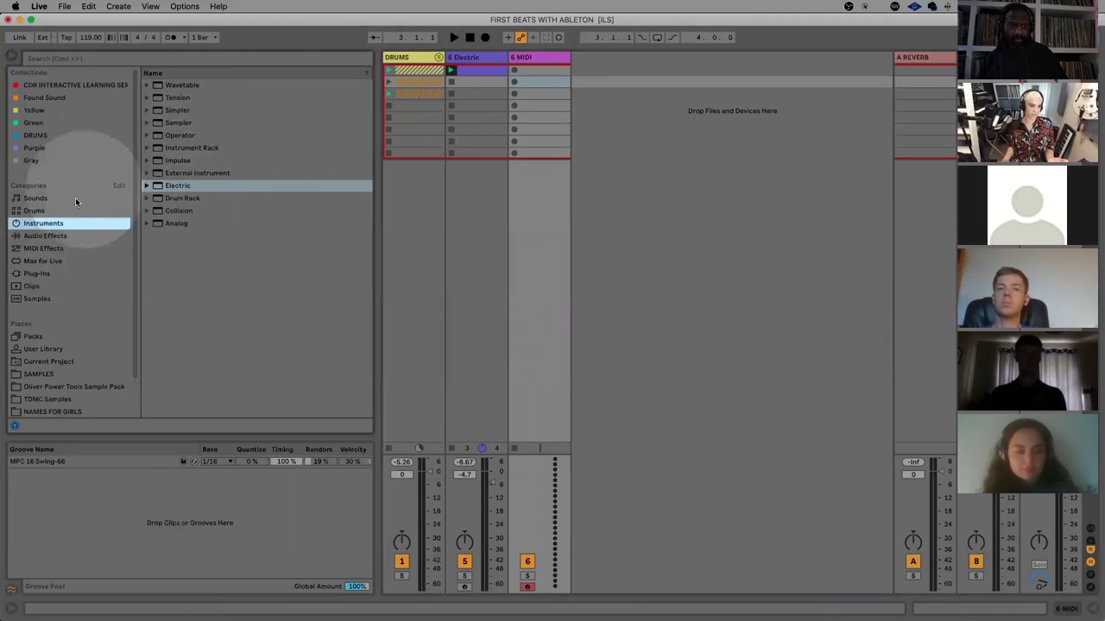
click(34, 200)
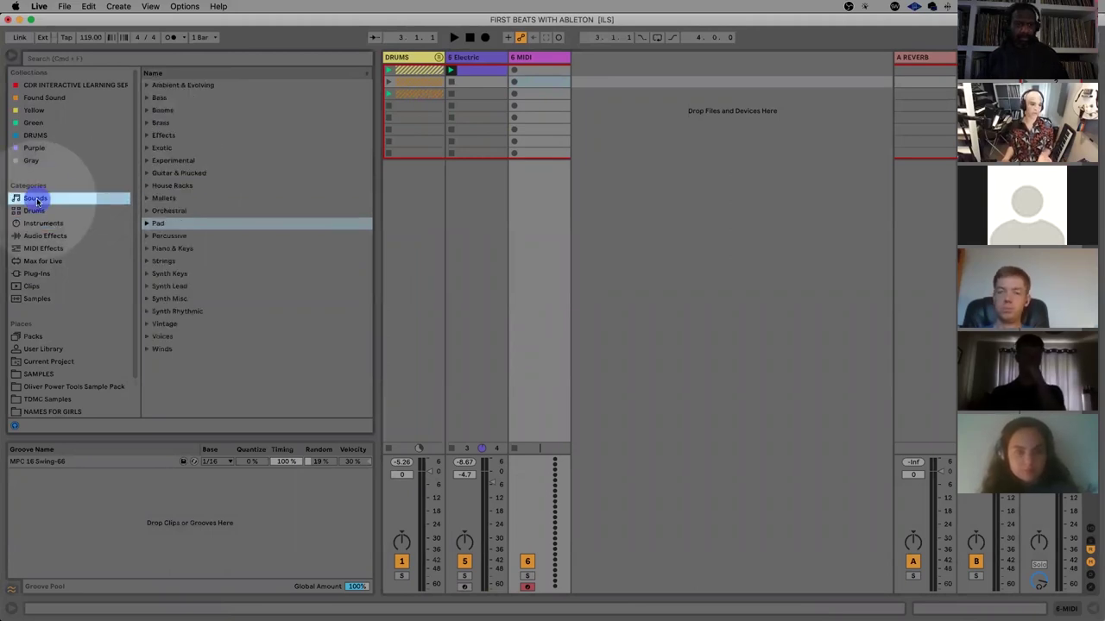
click(165, 98)
click(147, 98)
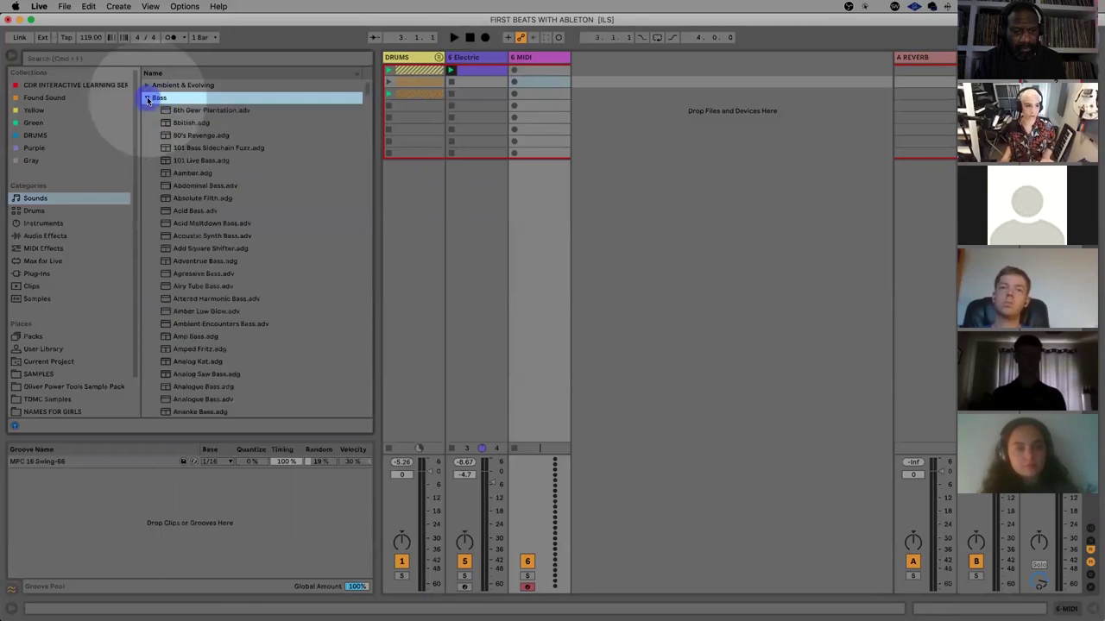
click(197, 147)
click(206, 261)
click(207, 273)
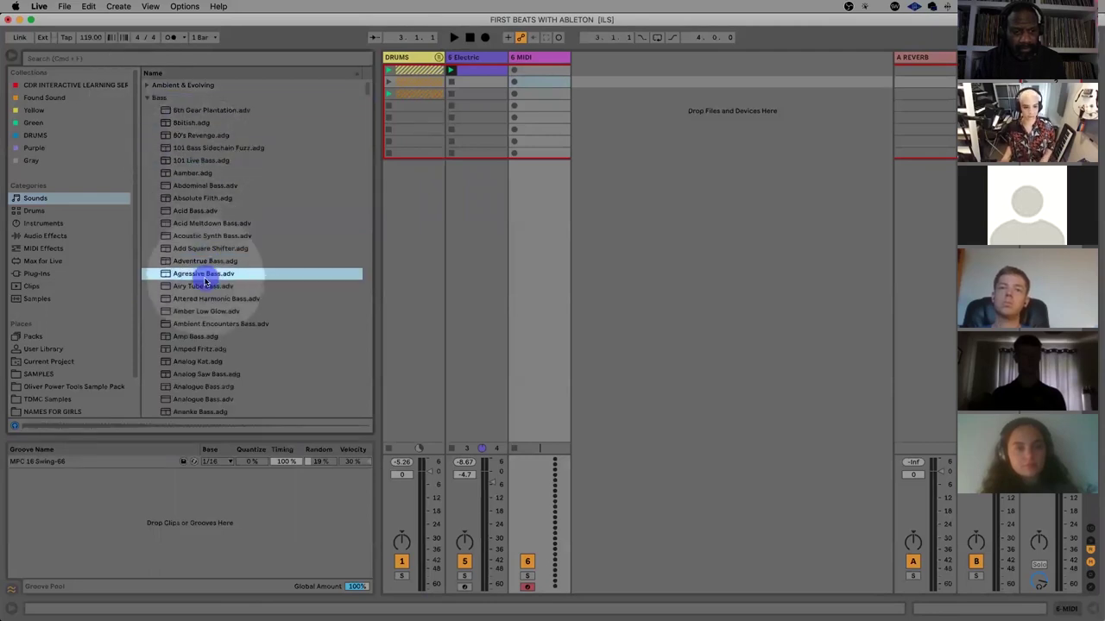
click(148, 97)
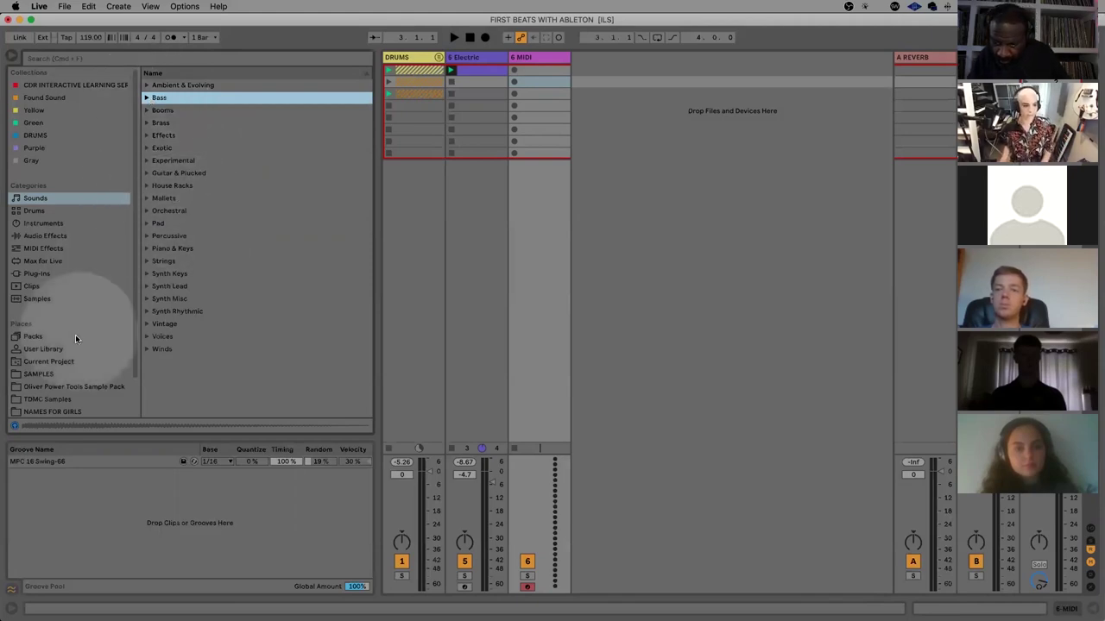
scroll(75, 337, down, 2)
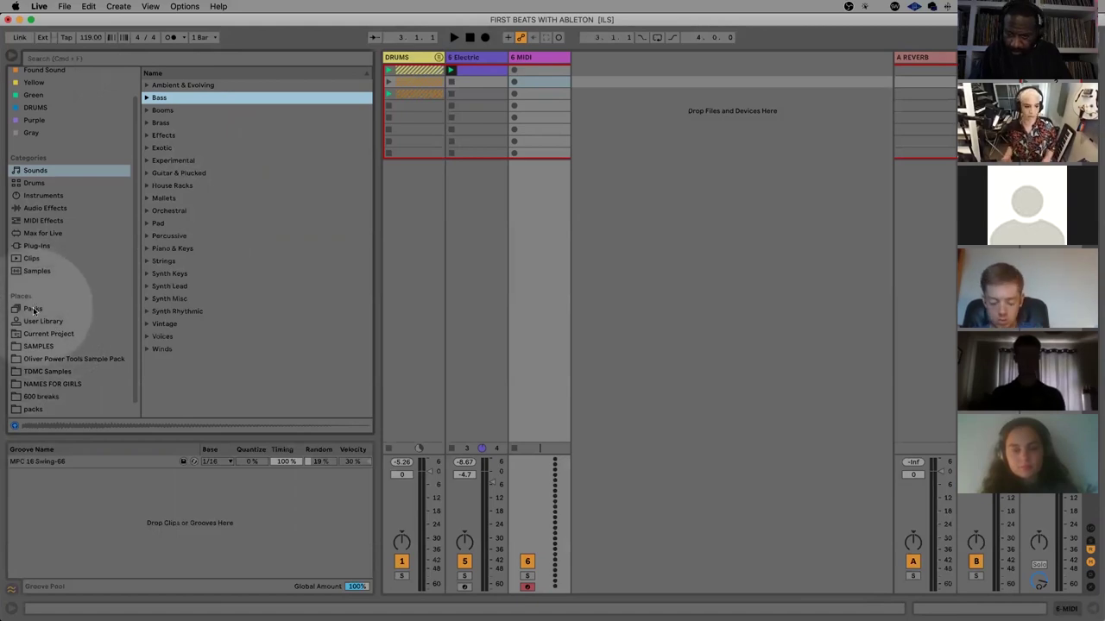
Switch to Google Chrome and look through the free packs on the Ableton website
key(super+Tab)
key(Tab)
key(Tab)
key(Tab)
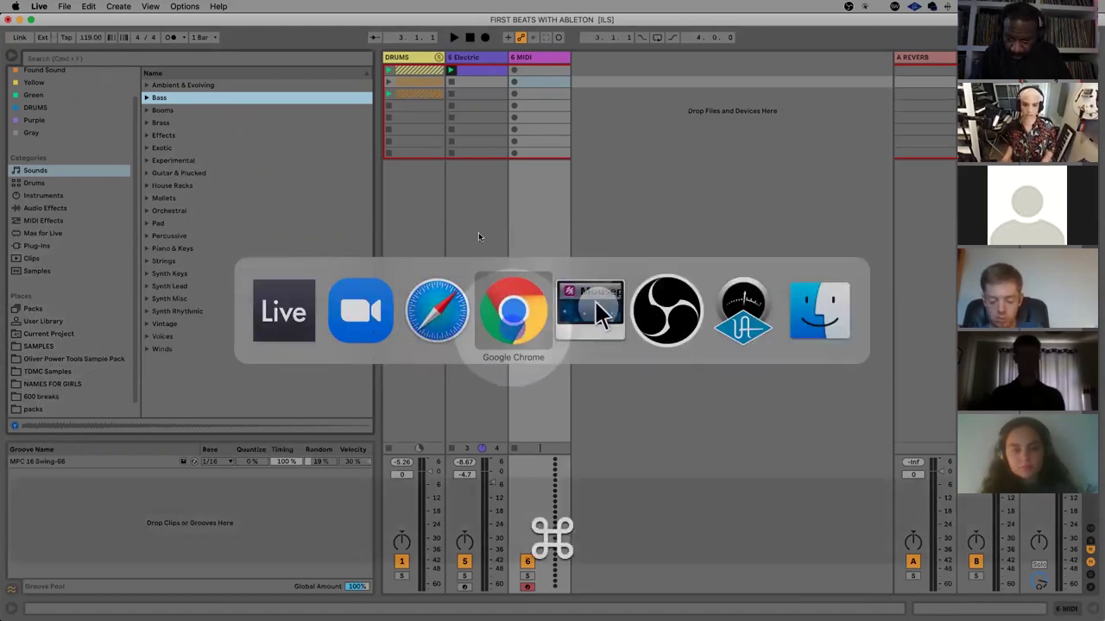
scroll(333, 285, down, 5)
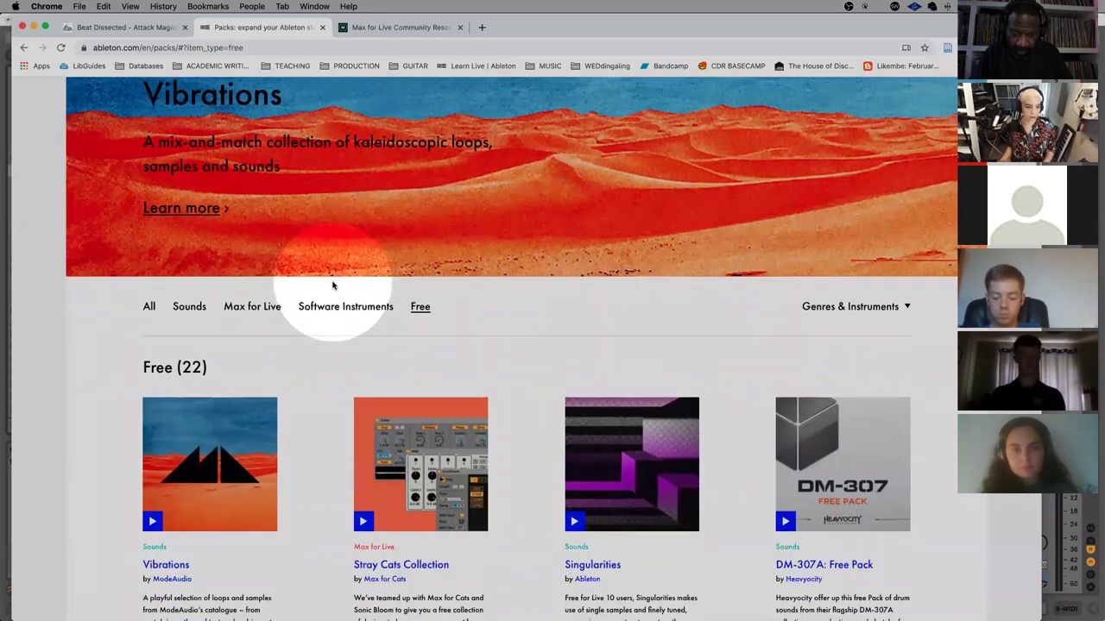
scroll(332, 284, down, 10)
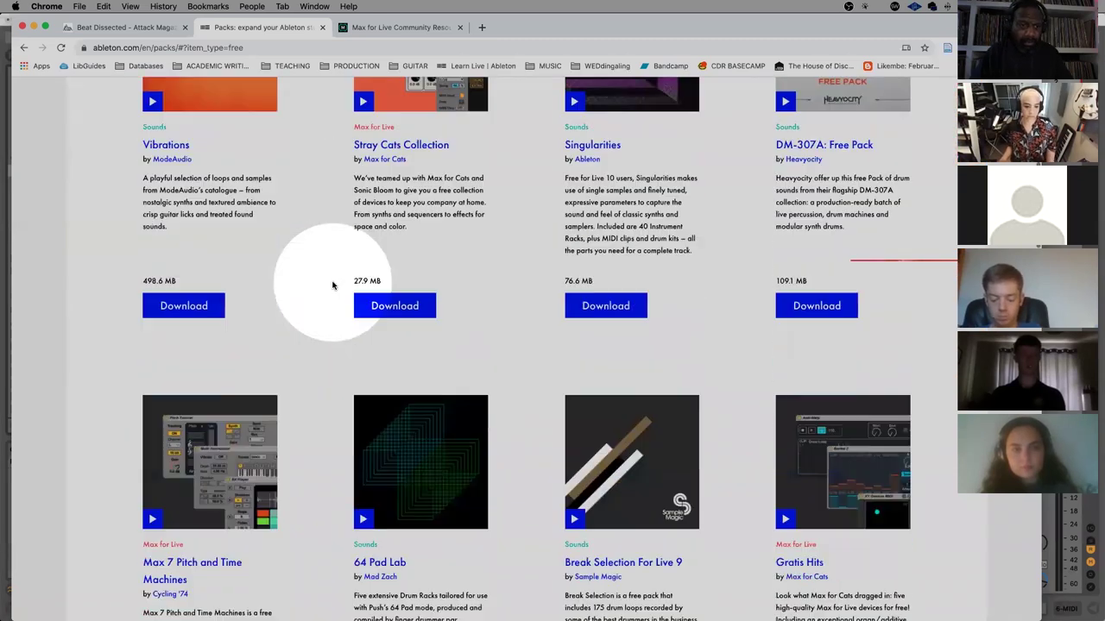
scroll(332, 285, down, 12)
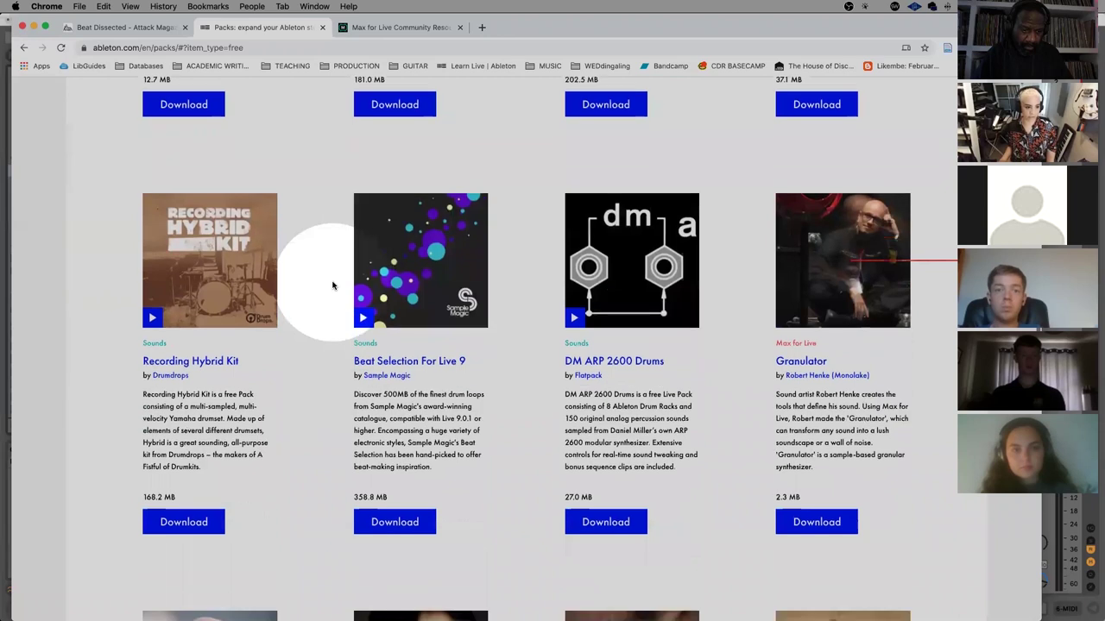
scroll(349, 201, down, 16)
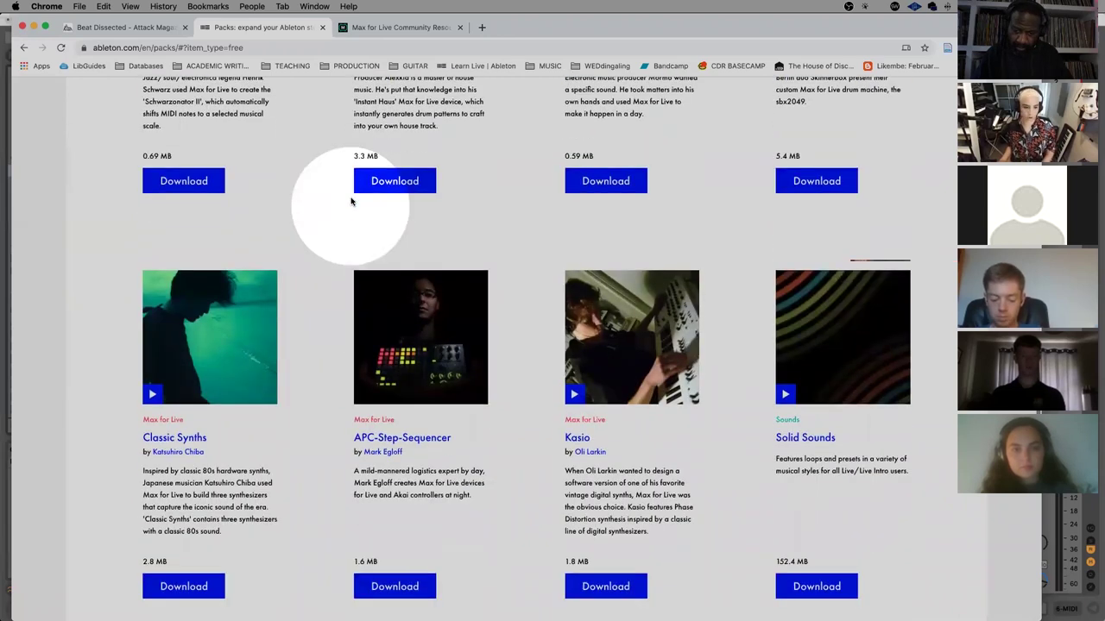
scroll(352, 201, down, 6)
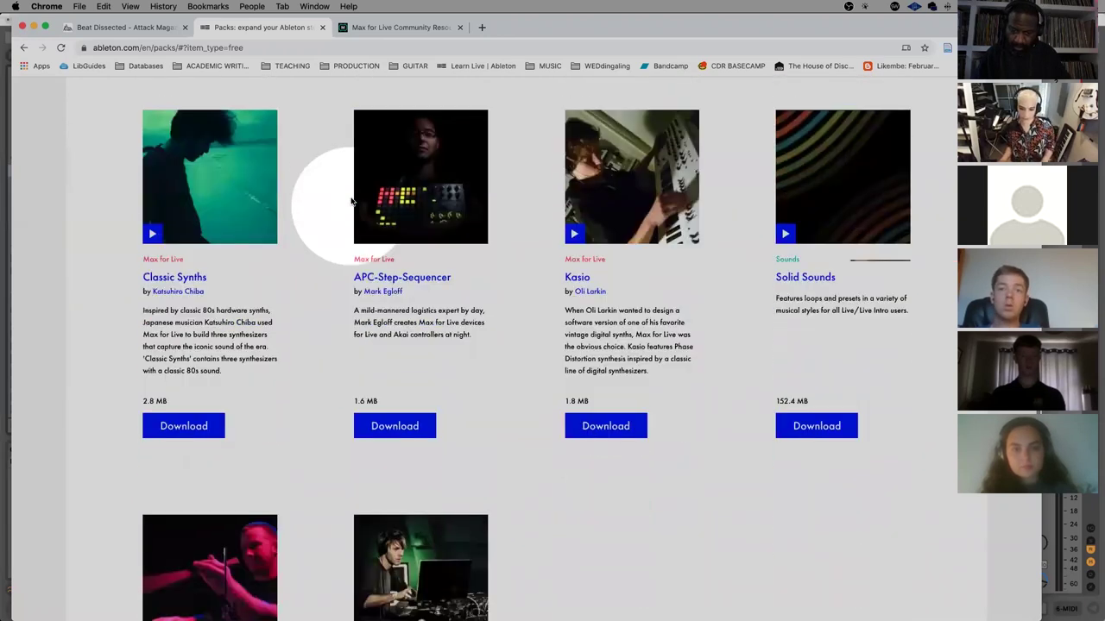
scroll(353, 198, up, 6)
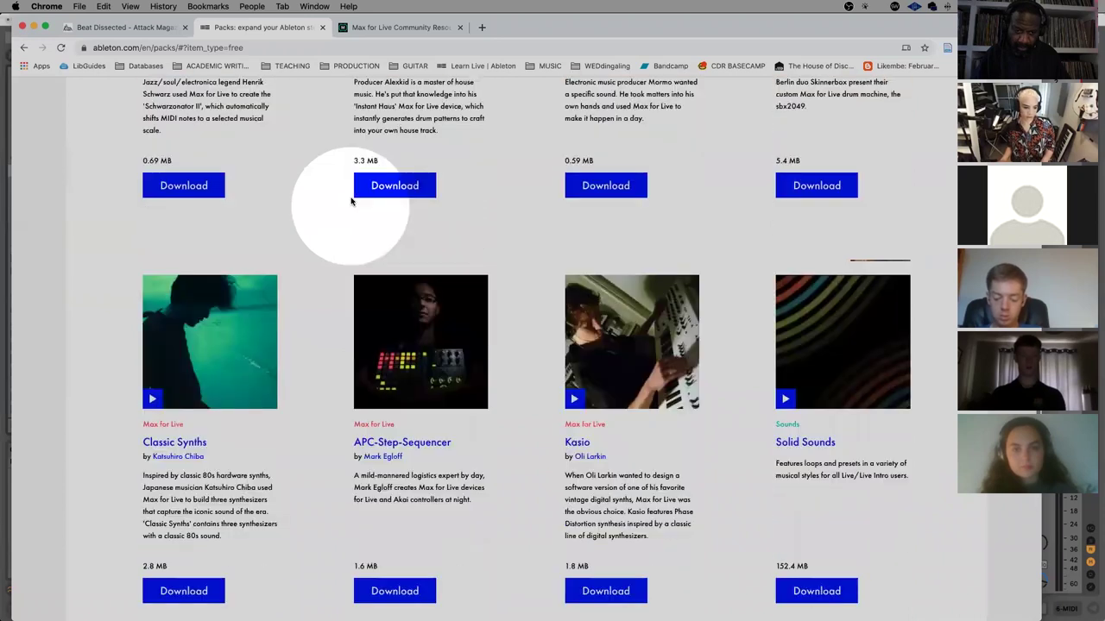
scroll(350, 202, down, 10)
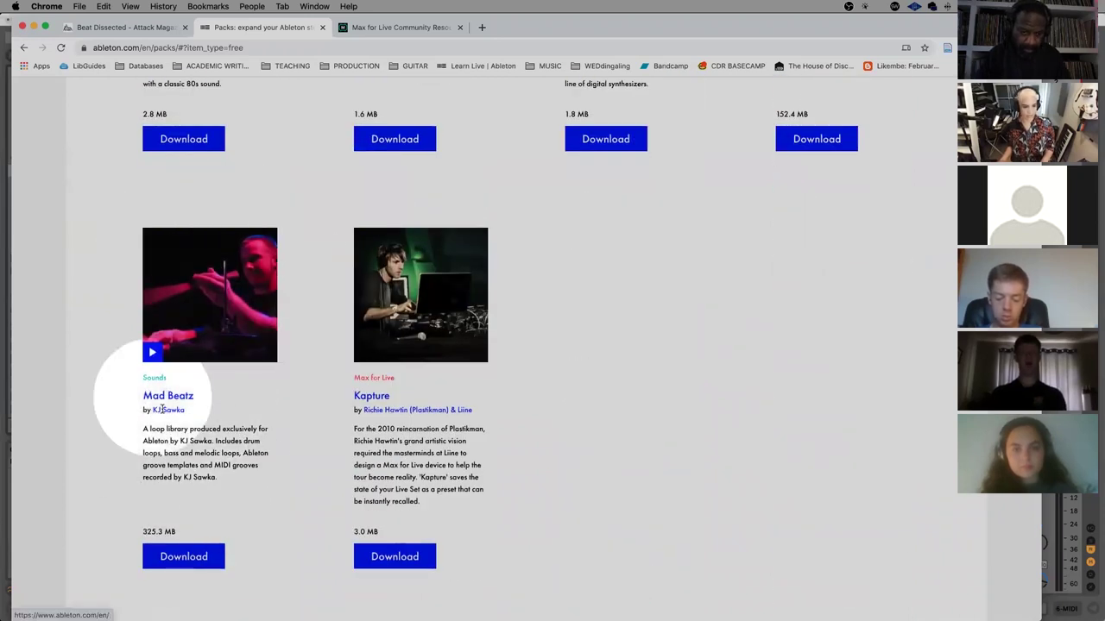
scroll(229, 420, up, 5)
scroll(229, 421, up, 20)
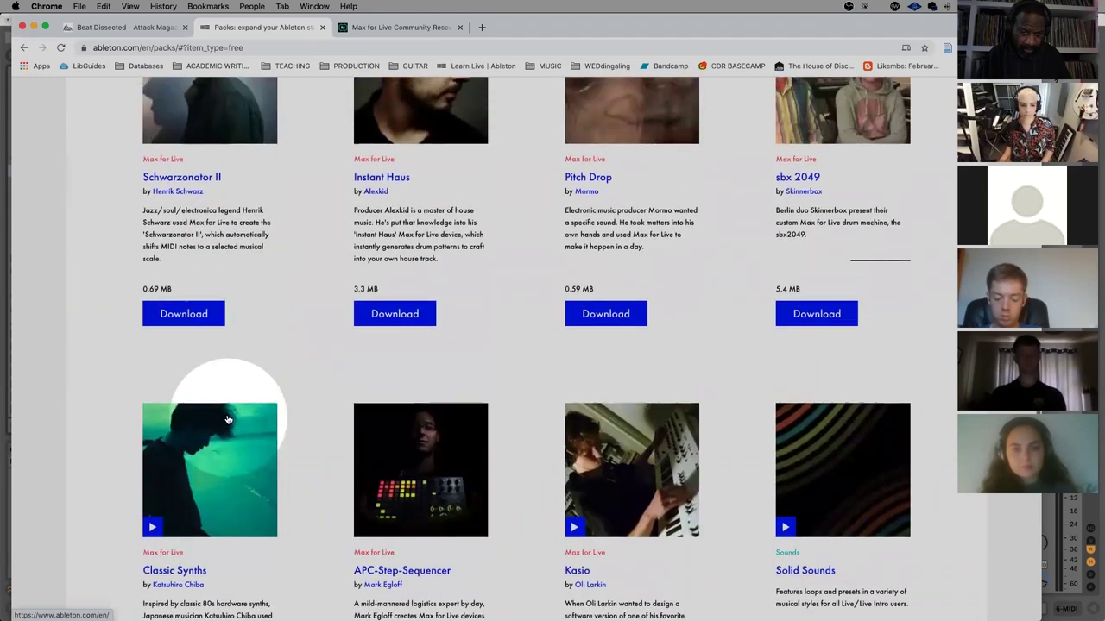
scroll(517, 272, up, 10)
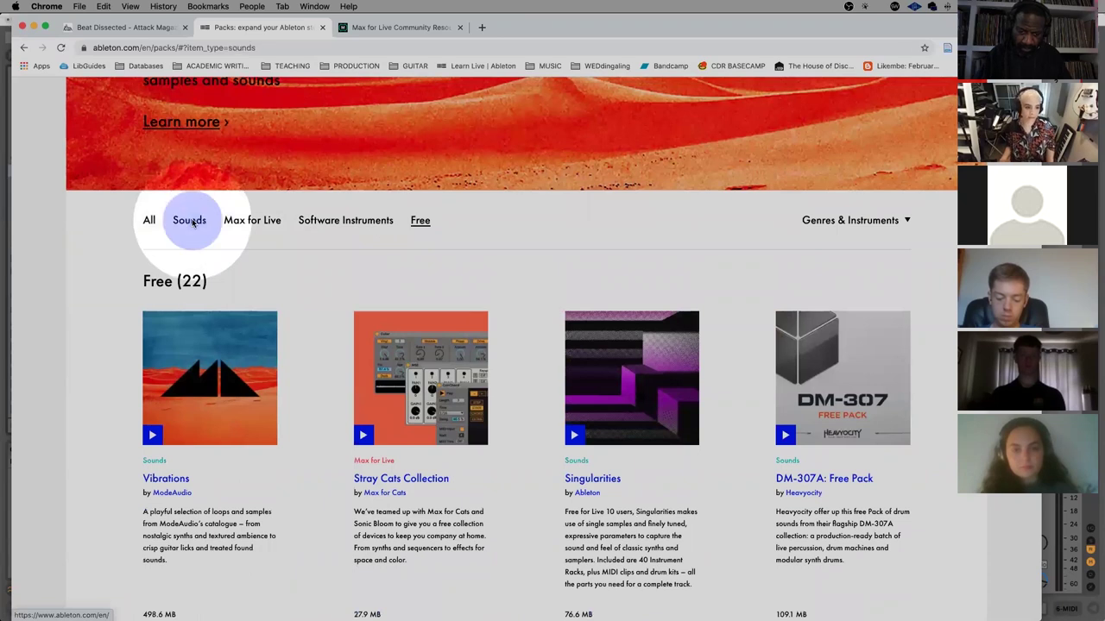
Filter the Ableton packs page to Sounds and look through the available packs
click(190, 221)
scroll(351, 289, down, 2)
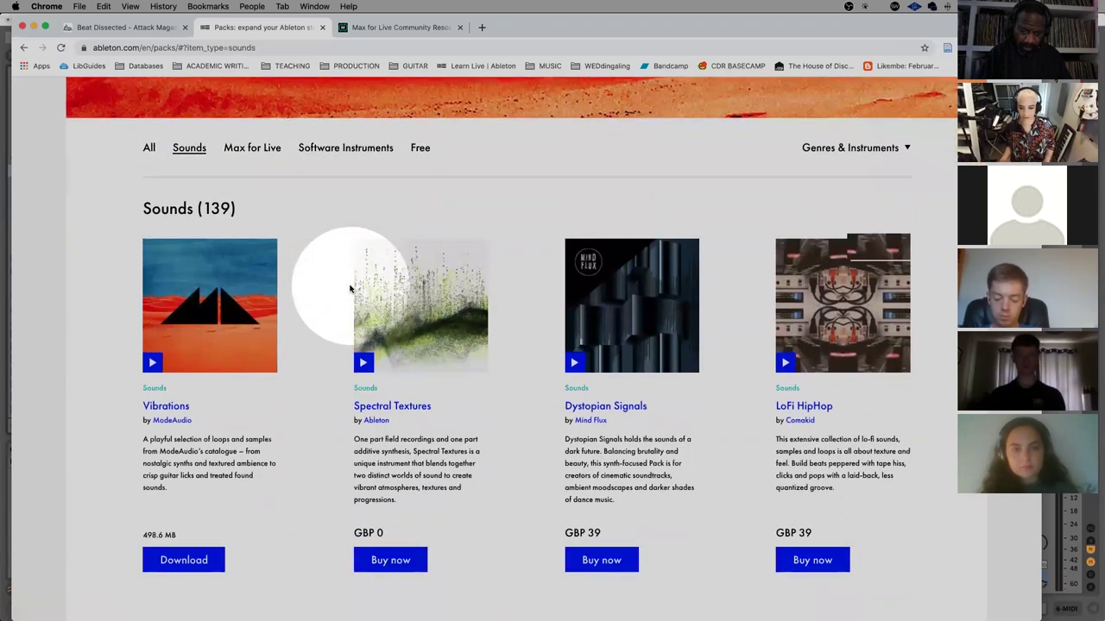
scroll(350, 290, down, 15)
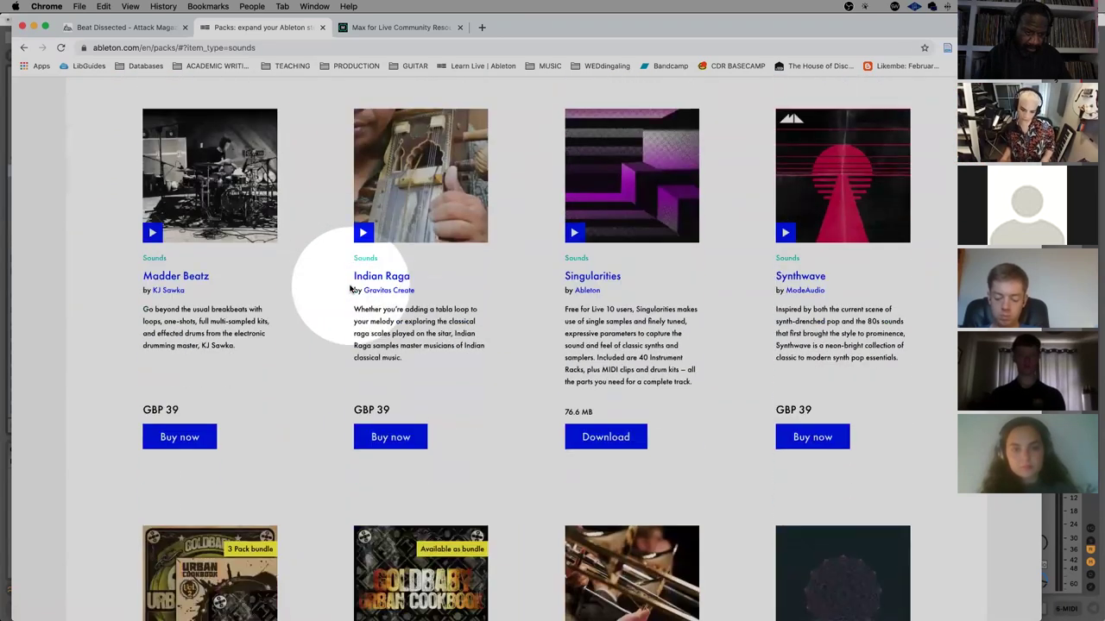
scroll(351, 289, down, 15)
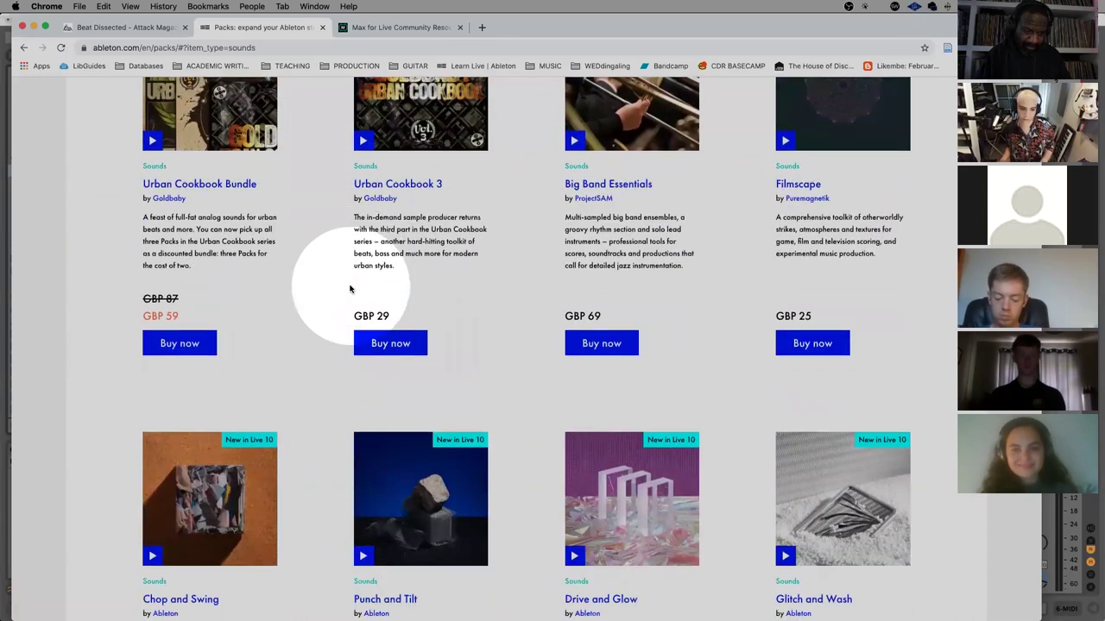
scroll(350, 289, down, 15)
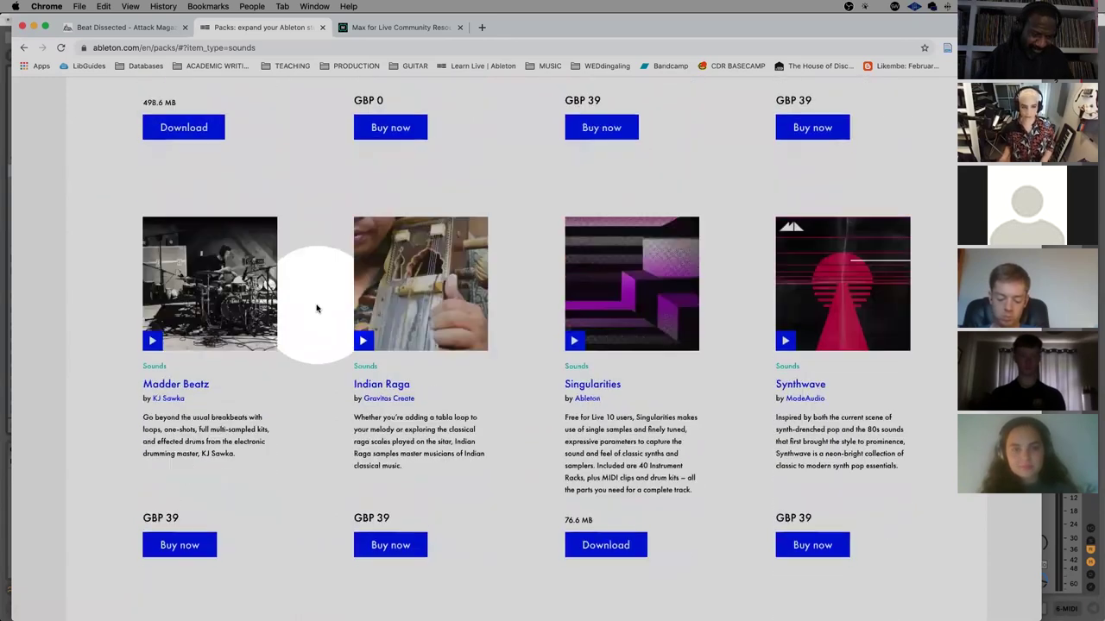
scroll(316, 308, up, 15)
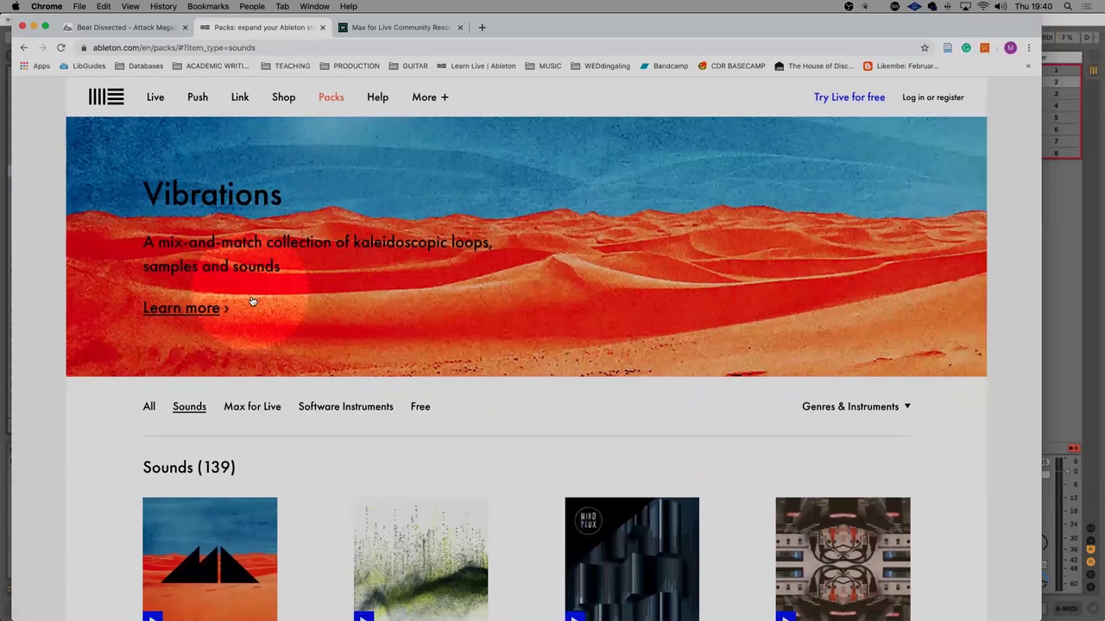
Switch back to Ableton Live and preview Electric Bass Open from the Bass sounds of the Guitar and Bass pack
key(super+Tab)
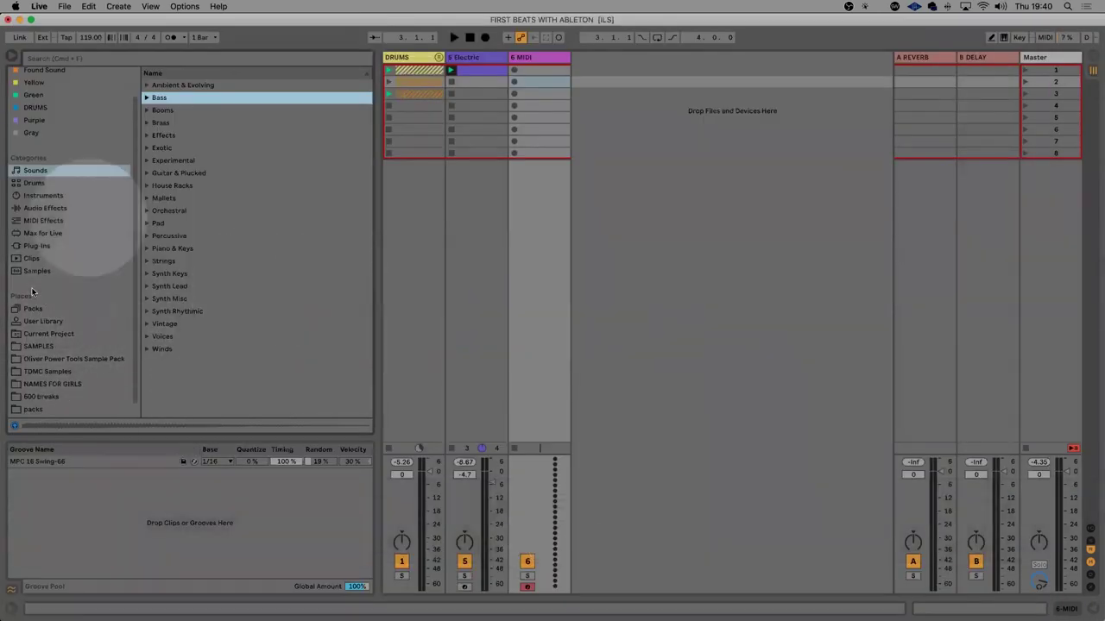
click(28, 309)
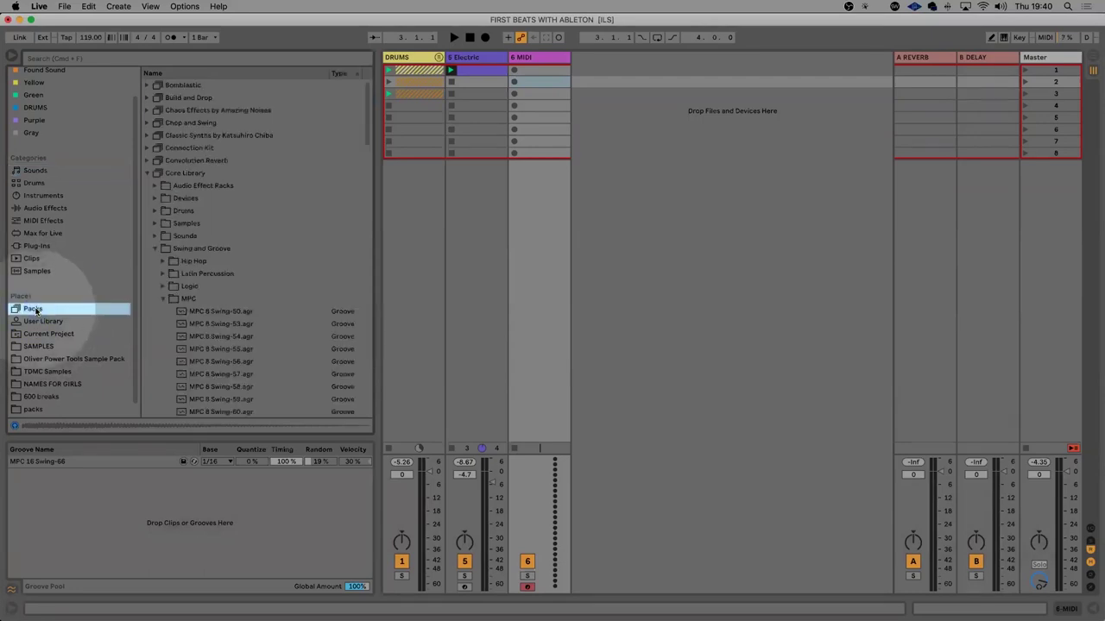
click(154, 174)
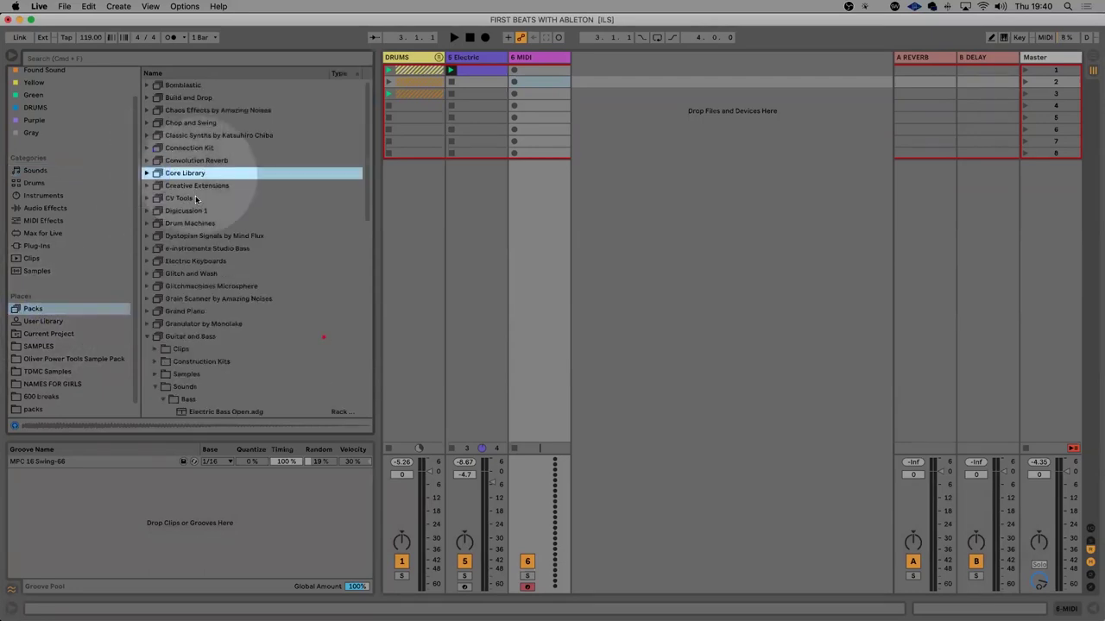
scroll(198, 207, down, 2)
scroll(181, 362, down, 4)
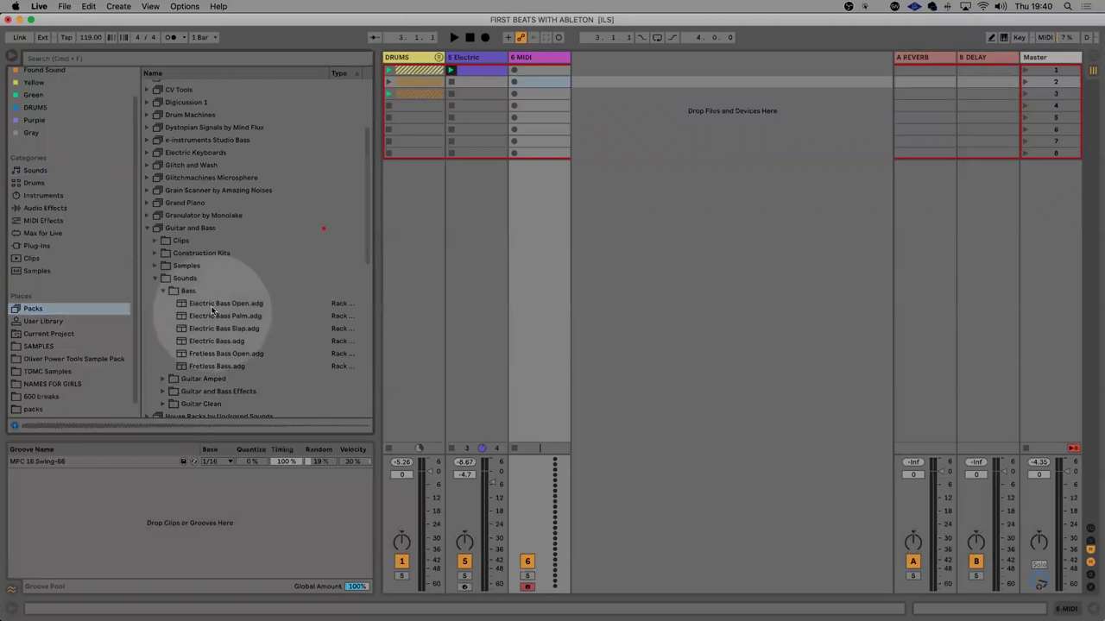
click(219, 304)
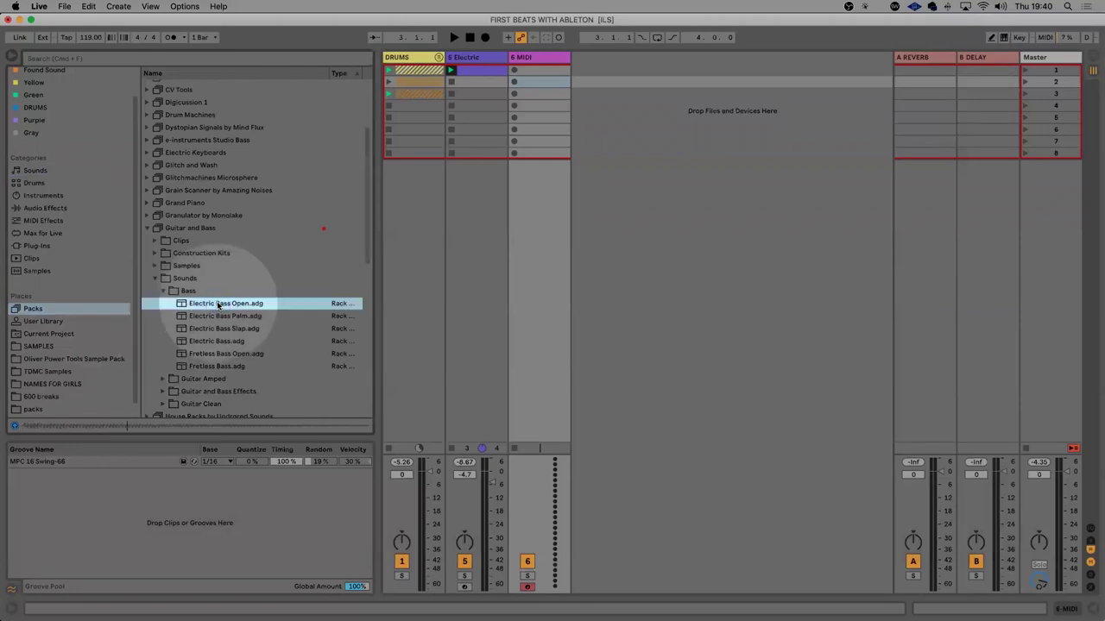
Load Electric Bass Open onto the new MIDI track and zoom into its sample waveform
drag(195, 304, 546, 87)
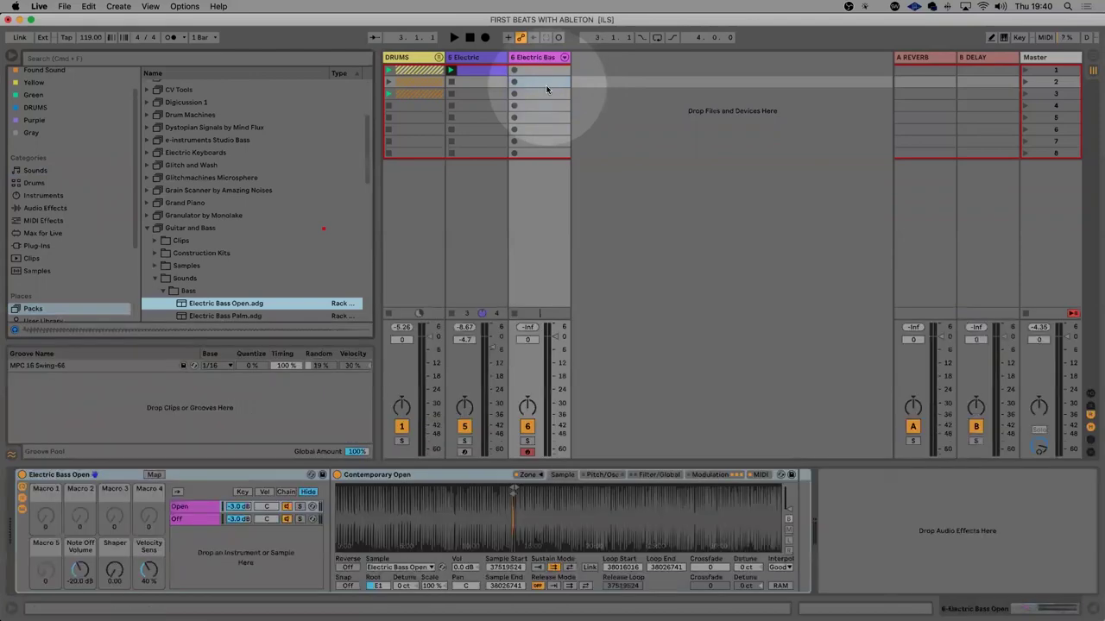
drag(561, 509, 557, 529)
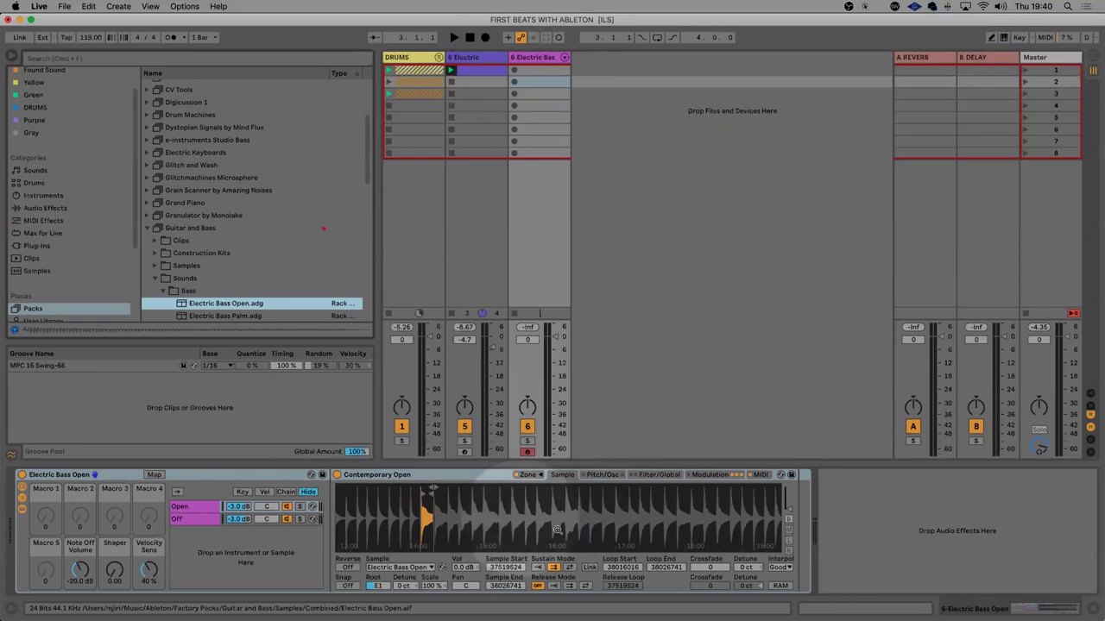
click(199, 541)
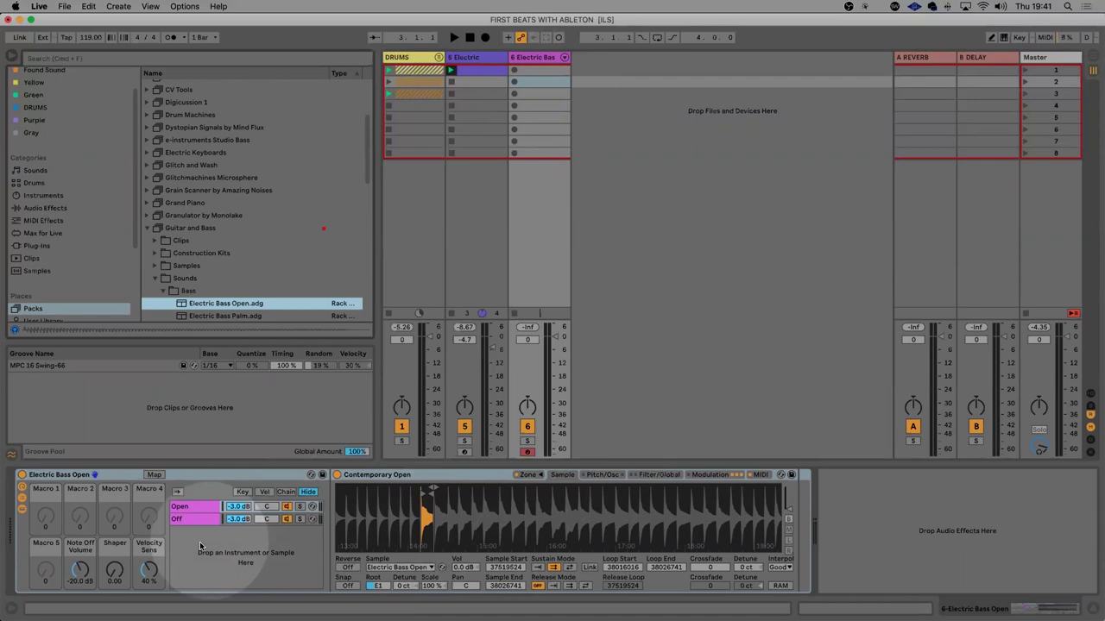
Create a MIDI clip in the bass track's first slot, launch it with a trial F2 note on beat 1, and remove that note
double_click(528, 72)
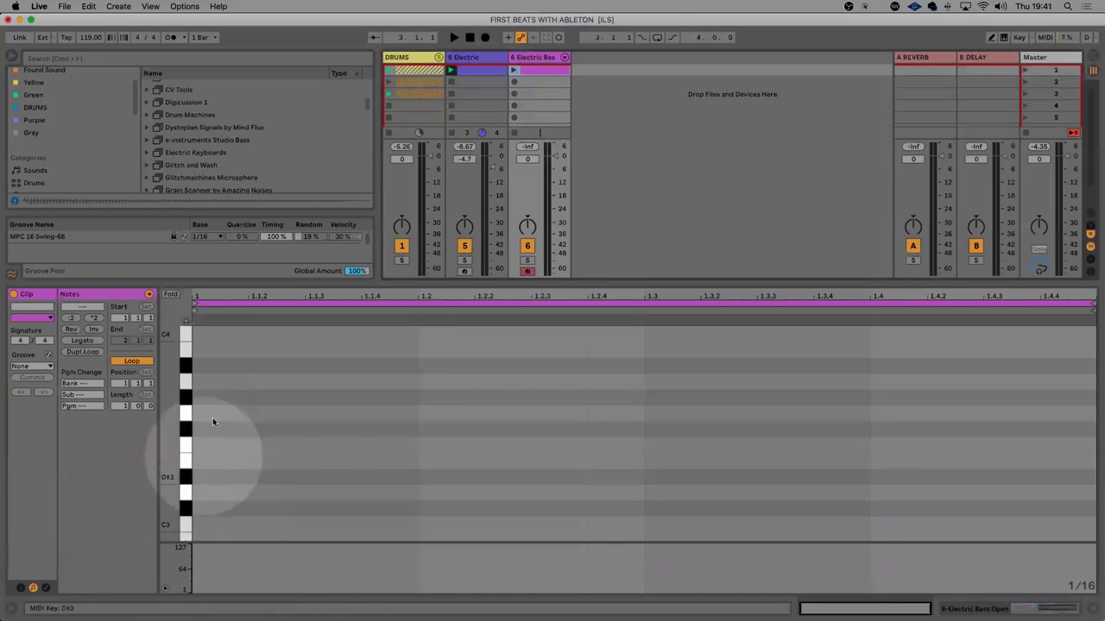
scroll(212, 421, down, 5)
click(199, 503)
double_click(199, 505)
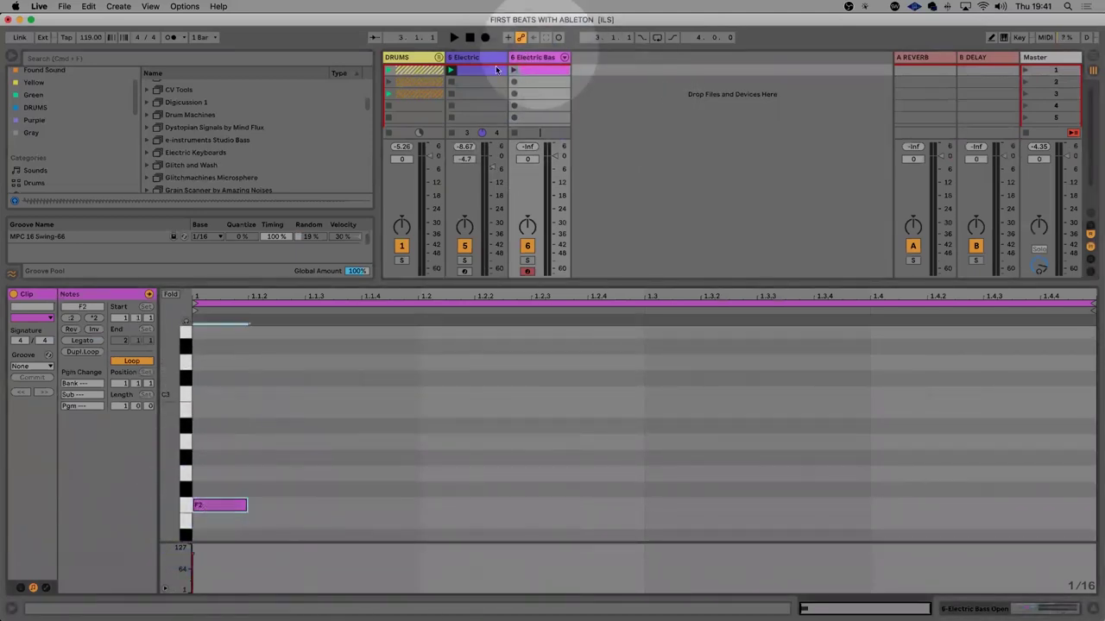
click(516, 72)
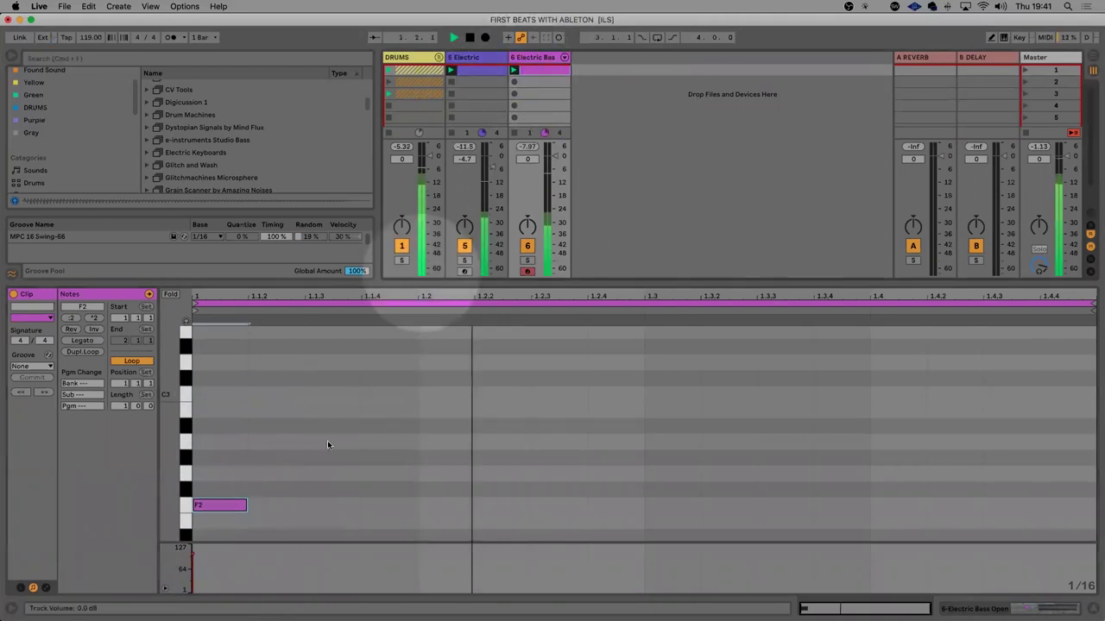
click(233, 505)
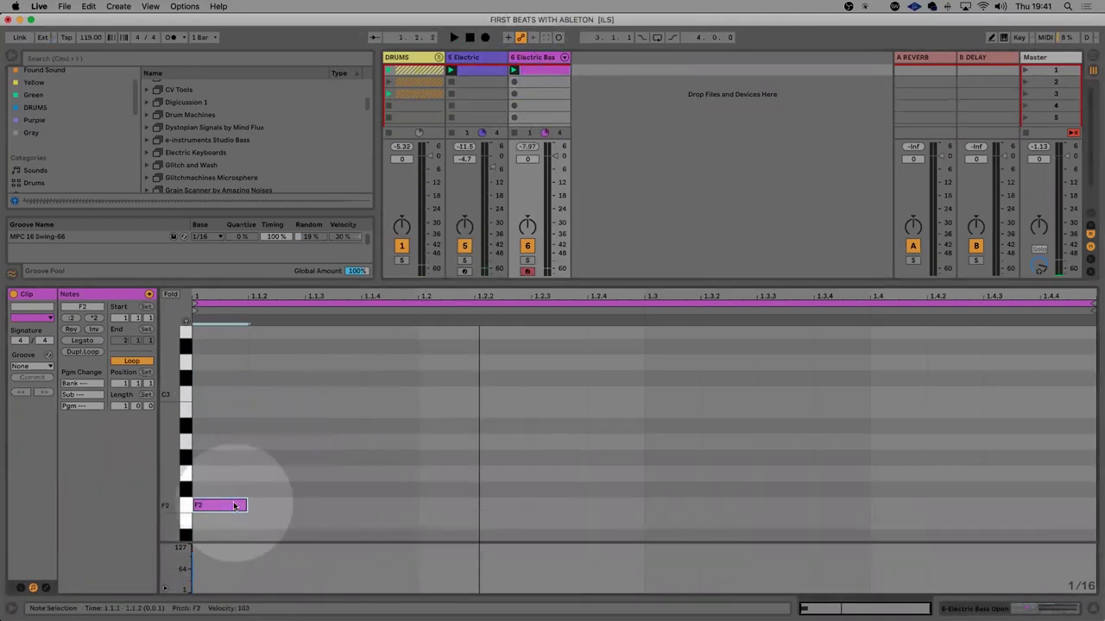
key(BackSpace)
Copy the Dorian Mode scale device from the Electric track to the bass track, ahead of the Electric Bass Open rack
click(475, 63)
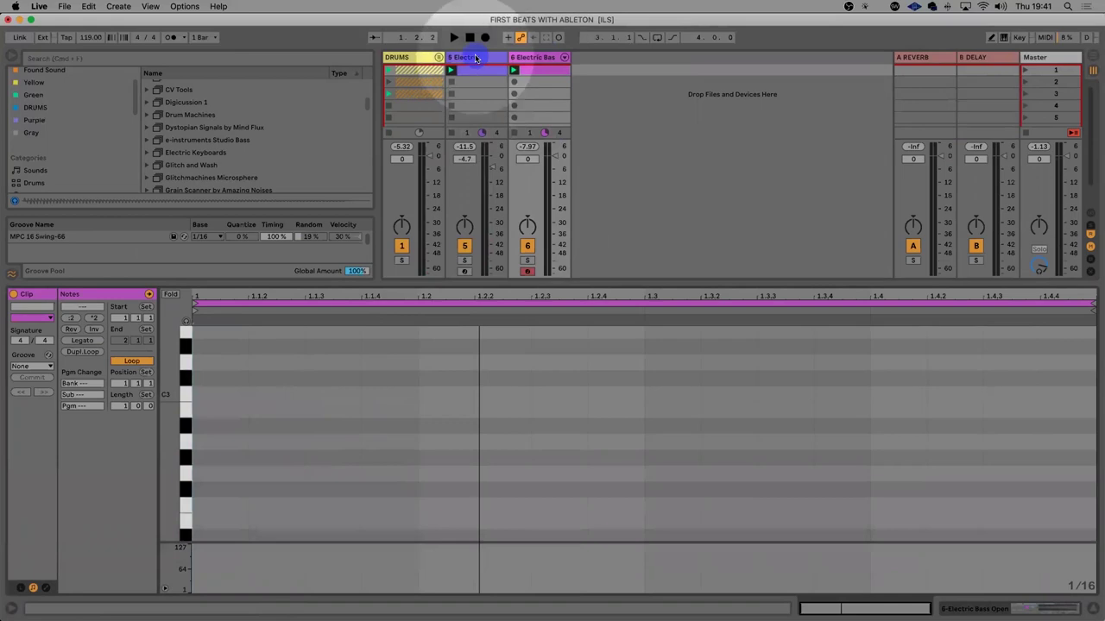
click(332, 514)
key(shift+Tab)
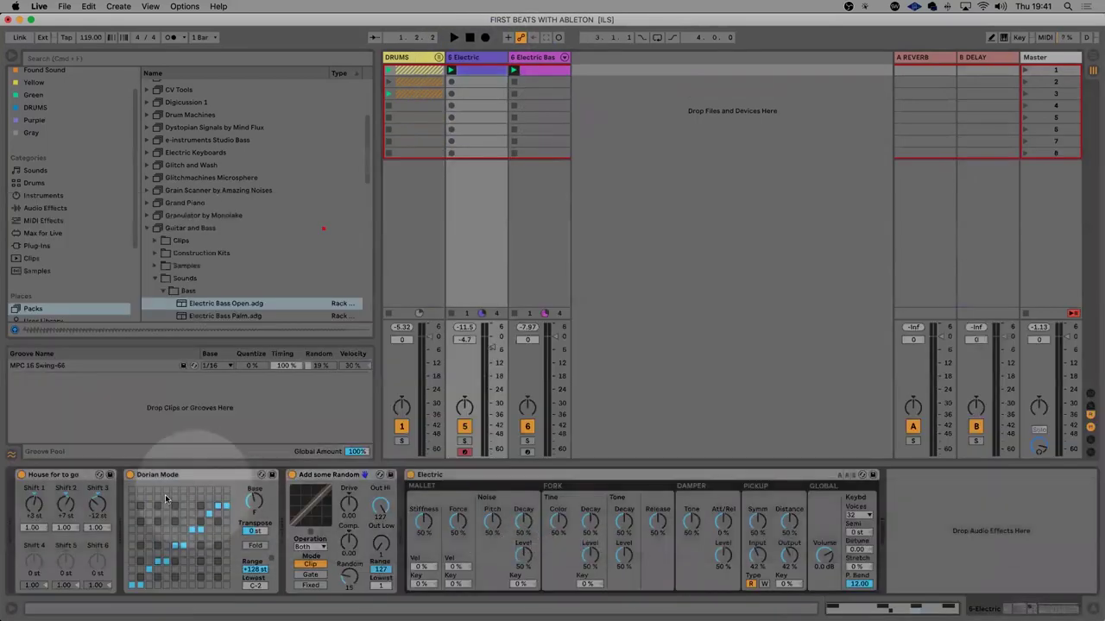
click(184, 476)
key(super+c)
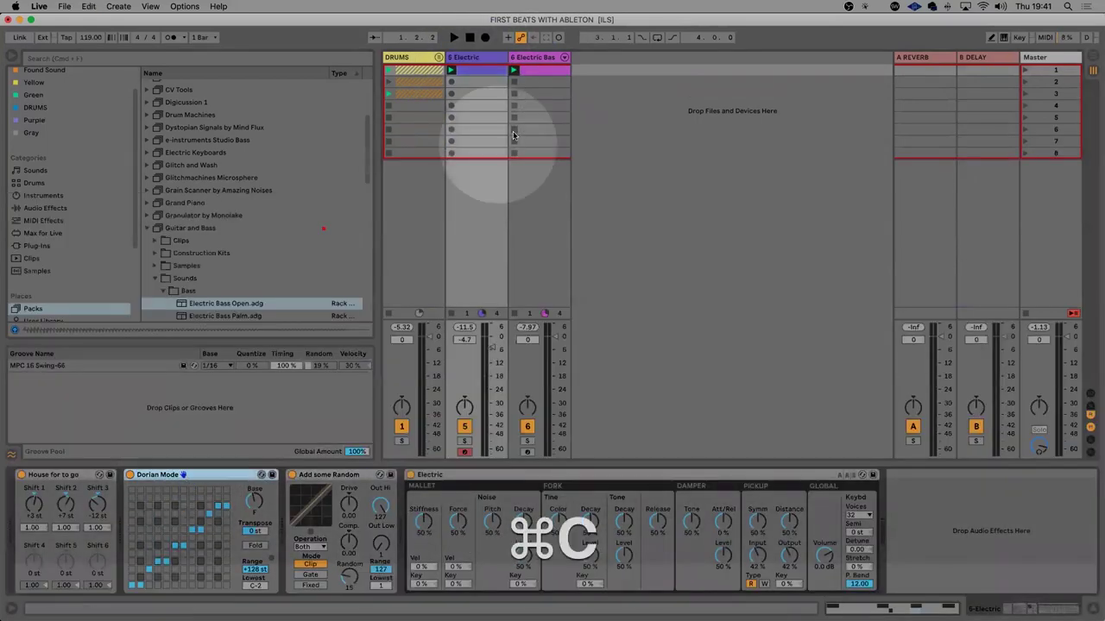
click(547, 57)
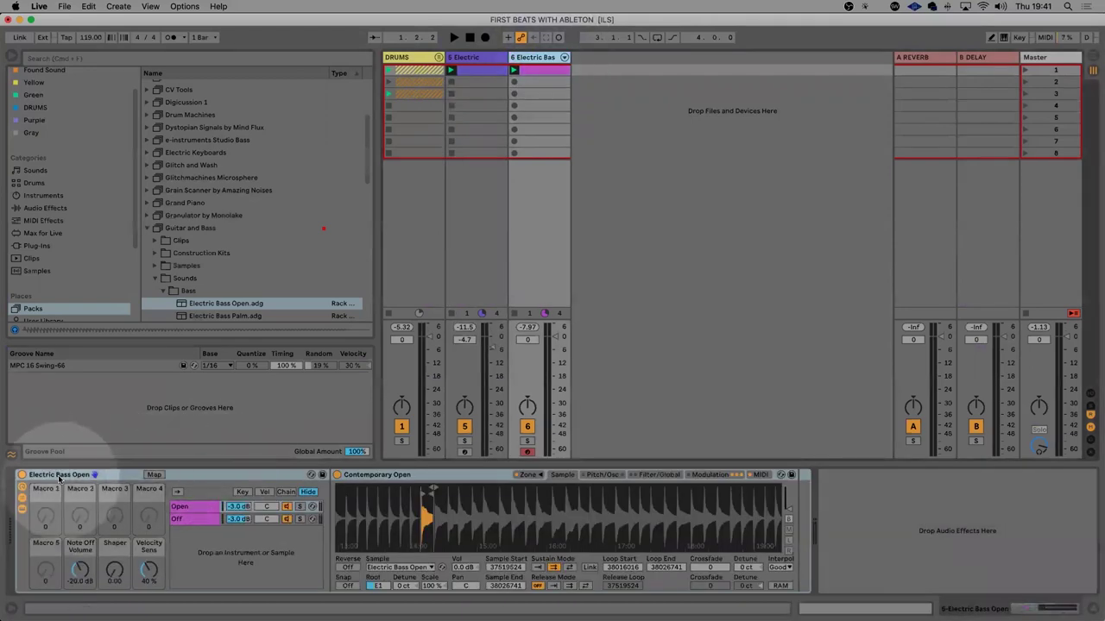
key(super+v)
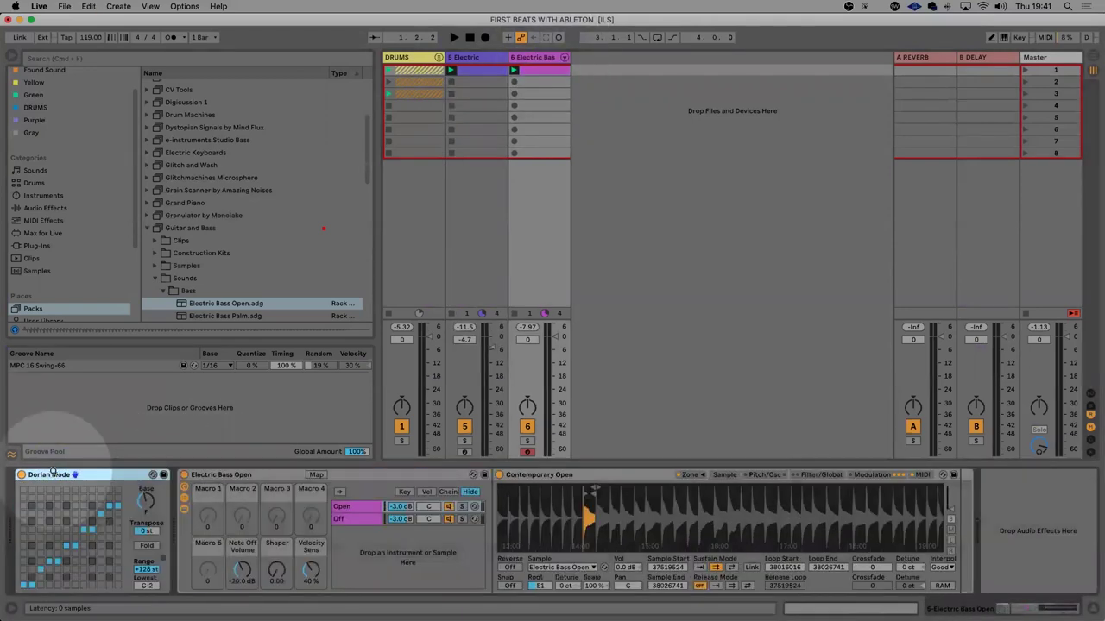
Enter sixteenth F1 notes at 1.3, 1.3.3 and 1.4.2 in the bass clip while auditioning it with the beat
double_click(539, 68)
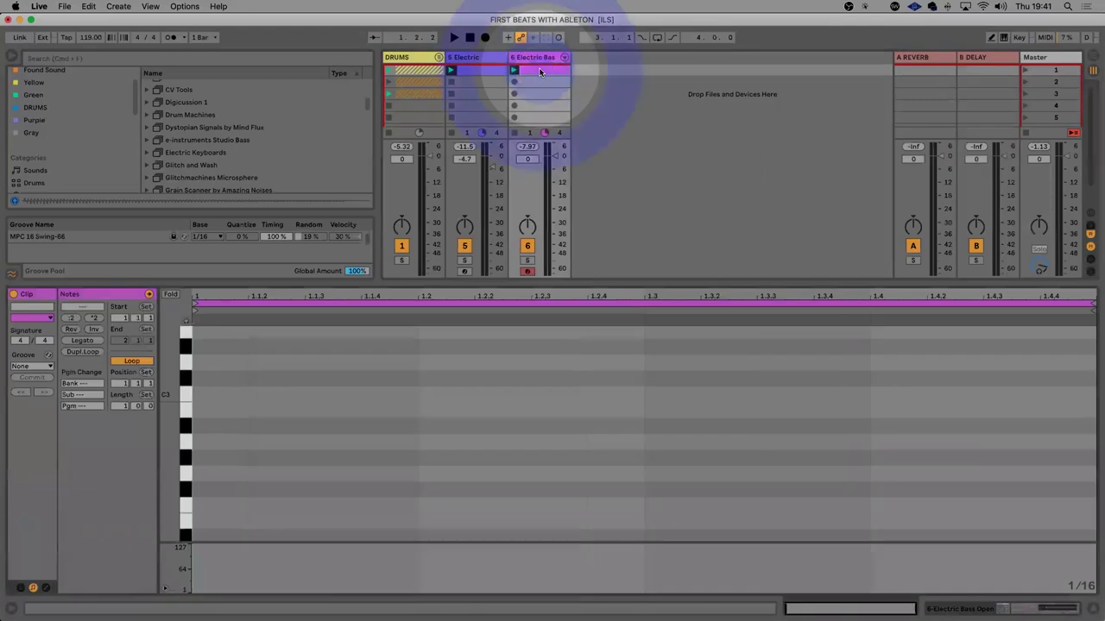
scroll(348, 472, down, 3)
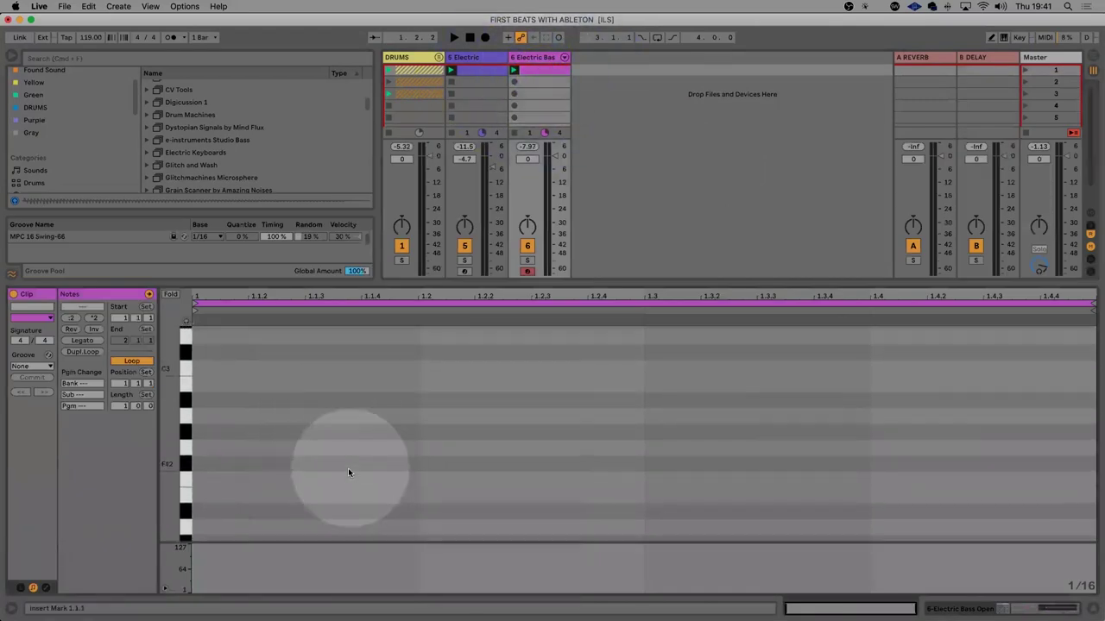
scroll(347, 472, down, 3)
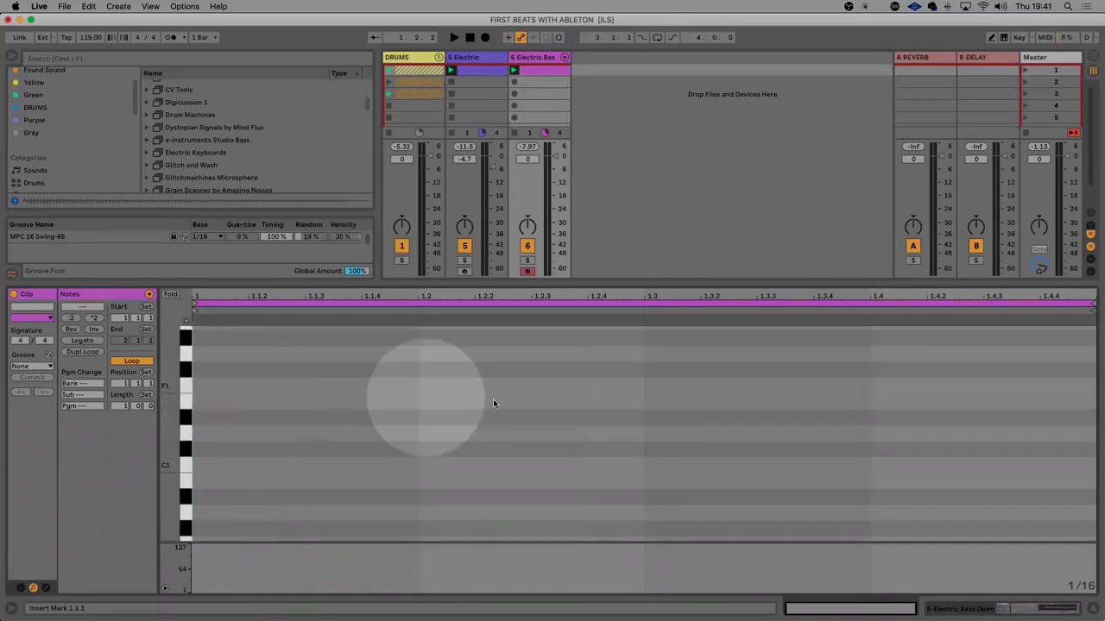
double_click(668, 385)
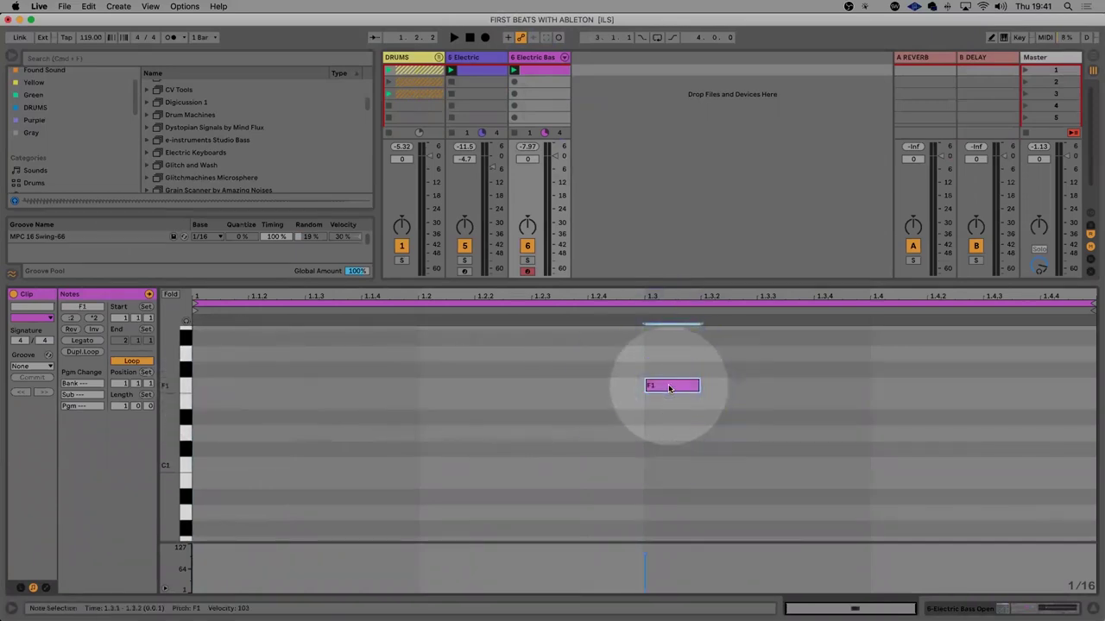
key(space)
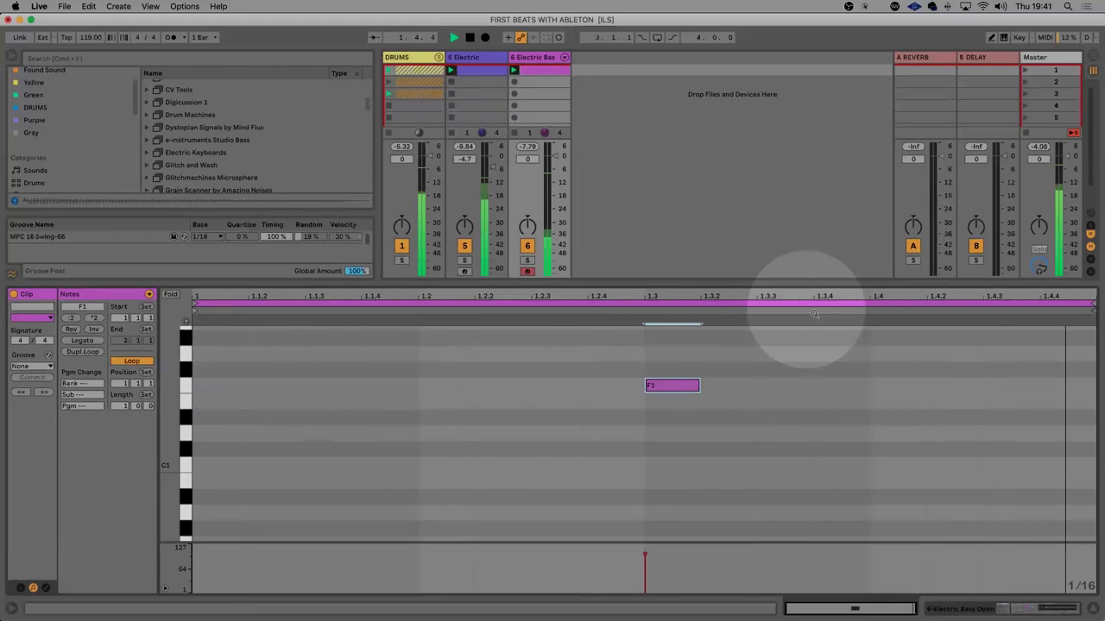
double_click(782, 387)
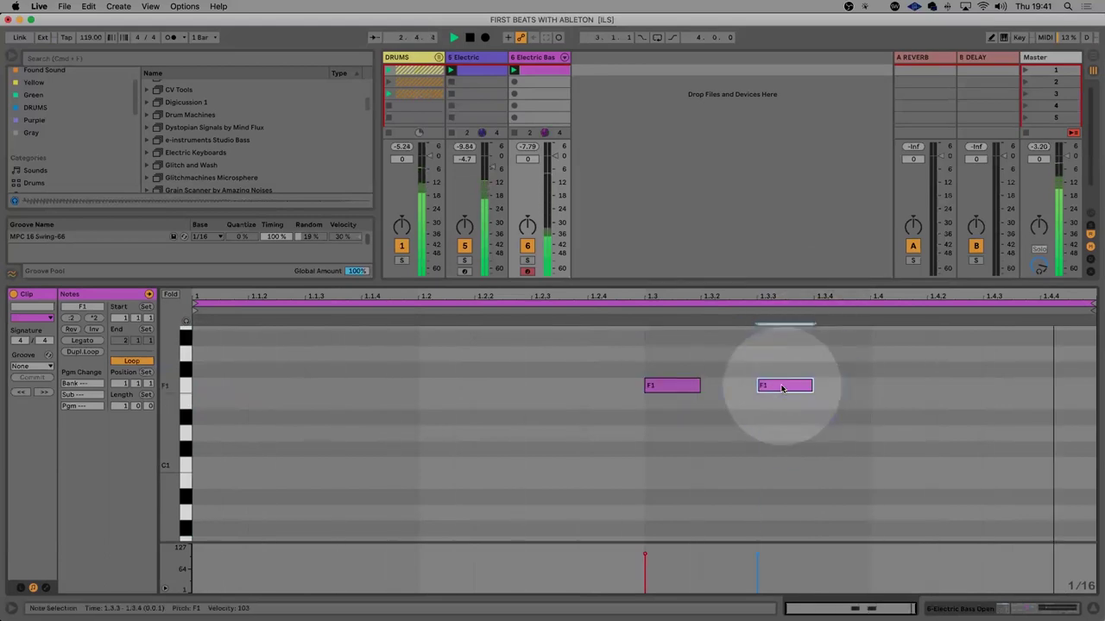
double_click(895, 388)
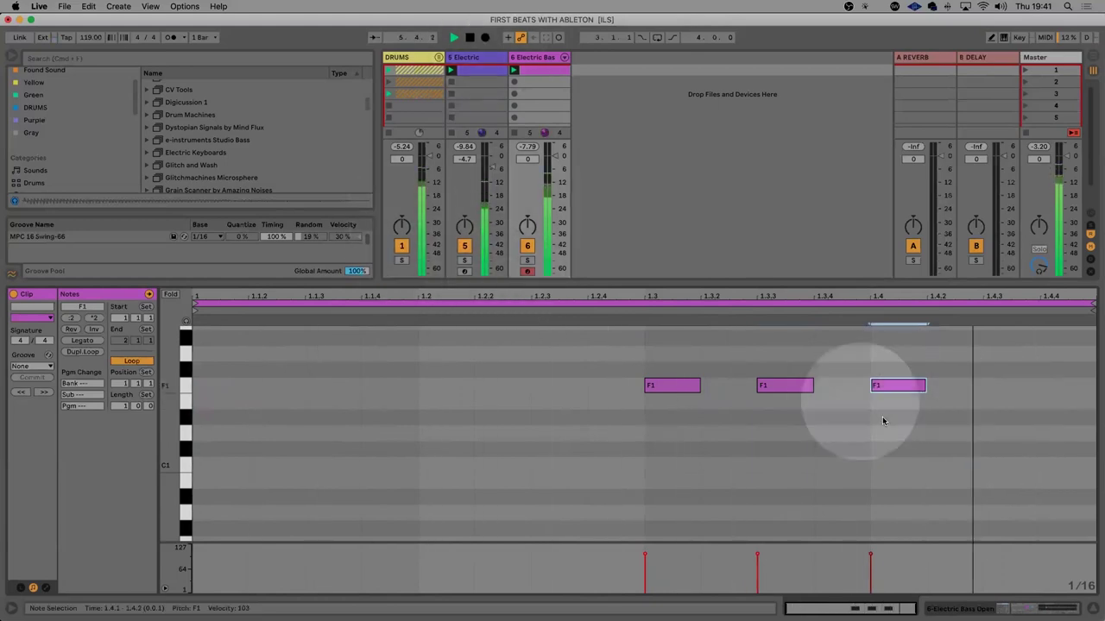
drag(879, 388, 964, 388)
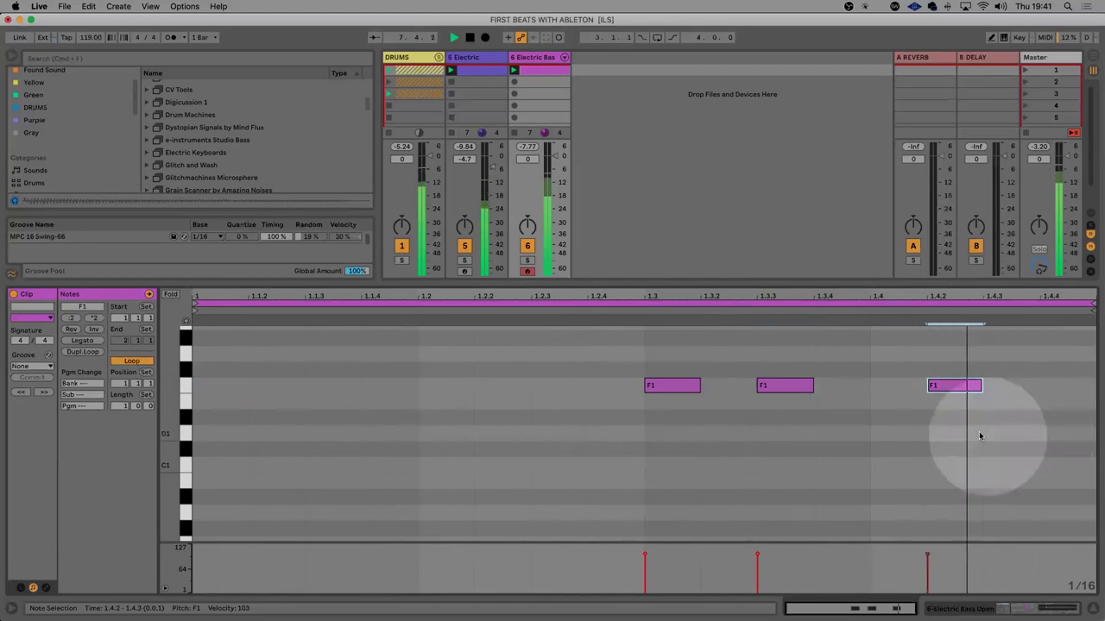
key(space)
Add an E1 note at 1.4.3 and an F1 note at 1.4.4 to the bass clip
click(1009, 404)
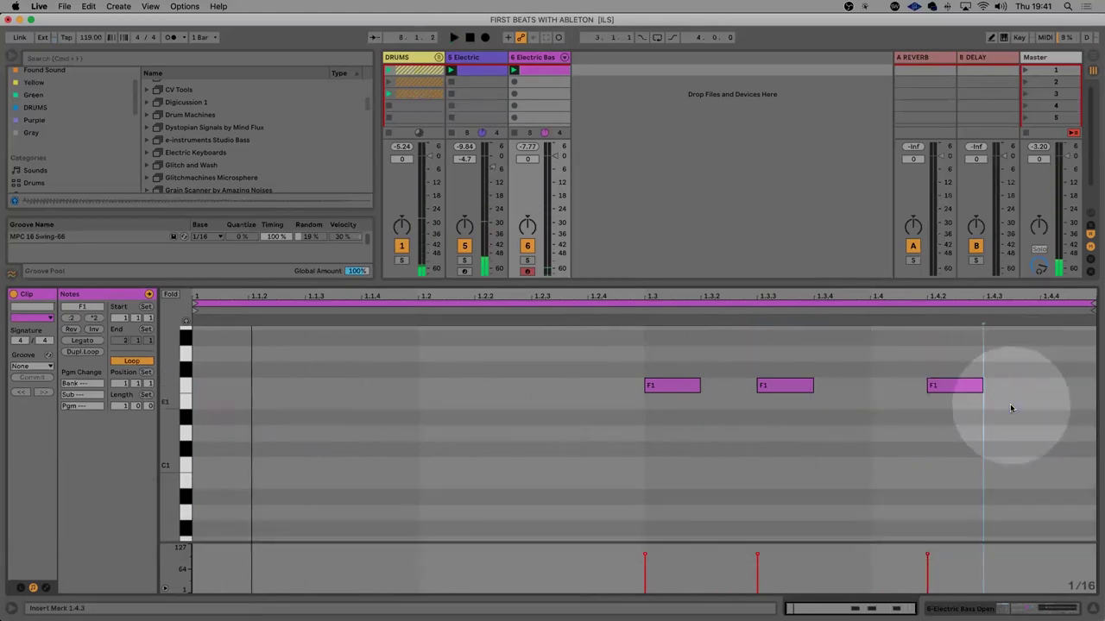
double_click(1010, 404)
double_click(1071, 387)
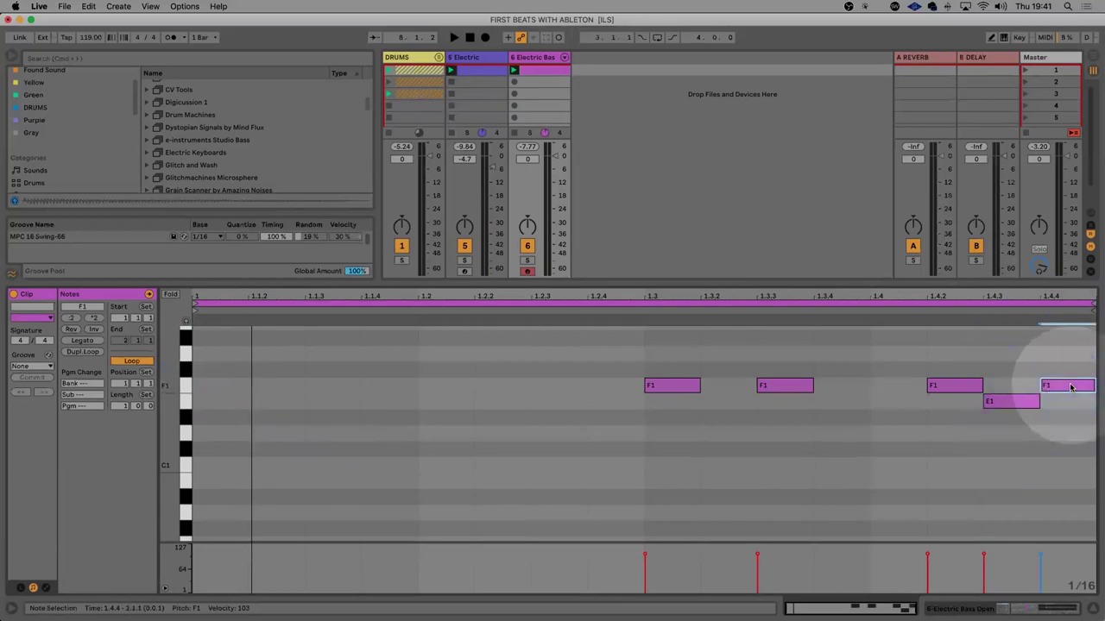
Try the 1.4.3 note at F1, return it to E1, and play the loop to compare both versions
click(996, 402)
drag(999, 402, 1001, 390)
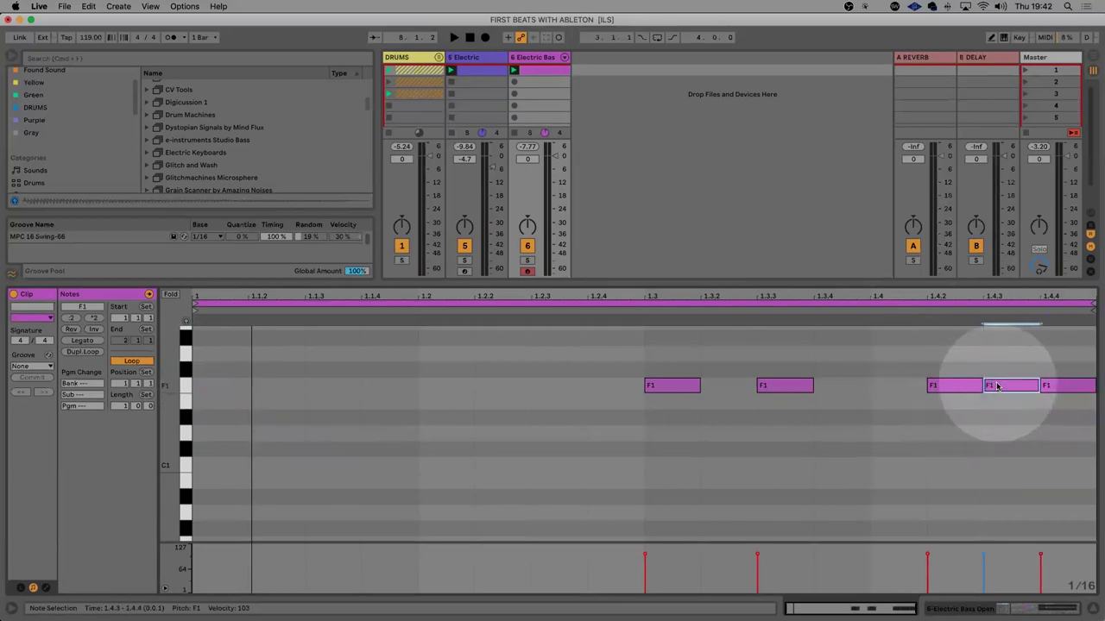
key(space)
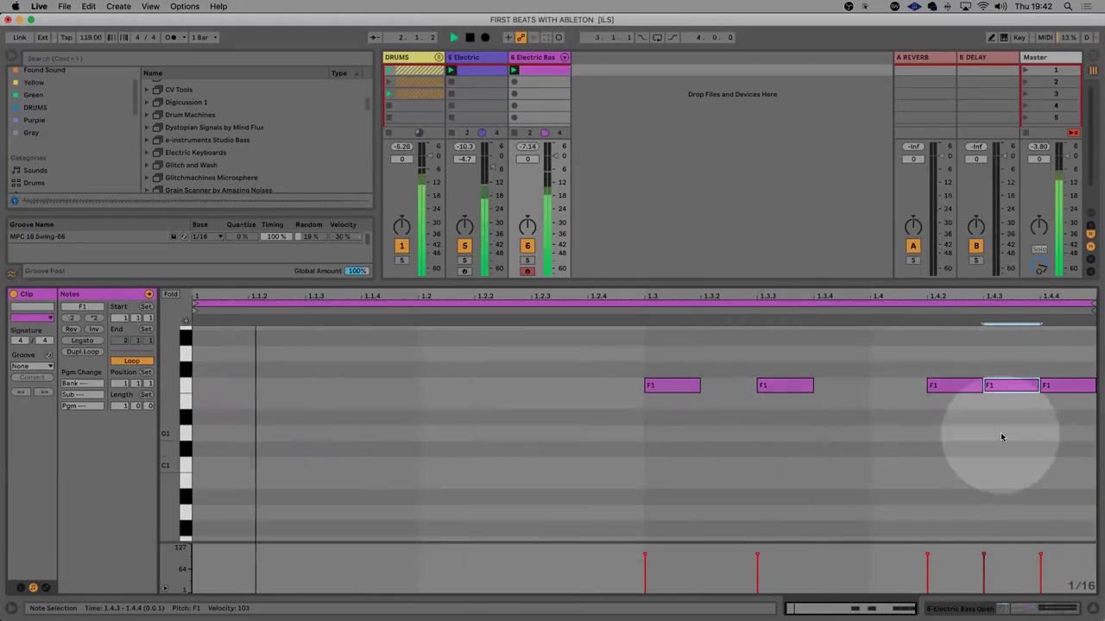
key(space)
drag(1000, 387, 1005, 407)
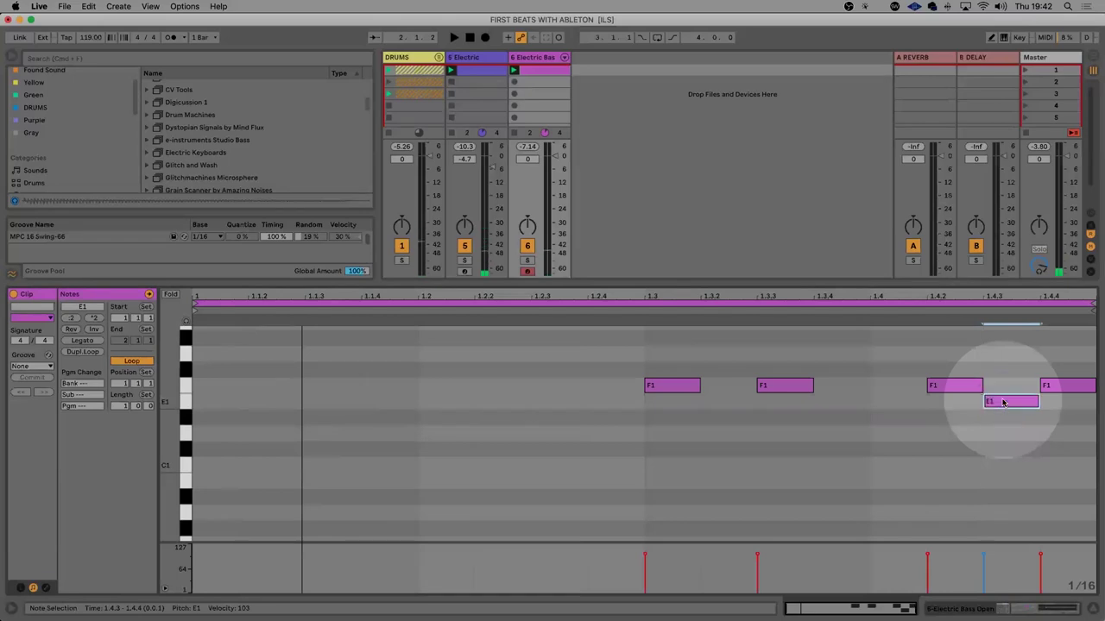
key(space)
key(space)
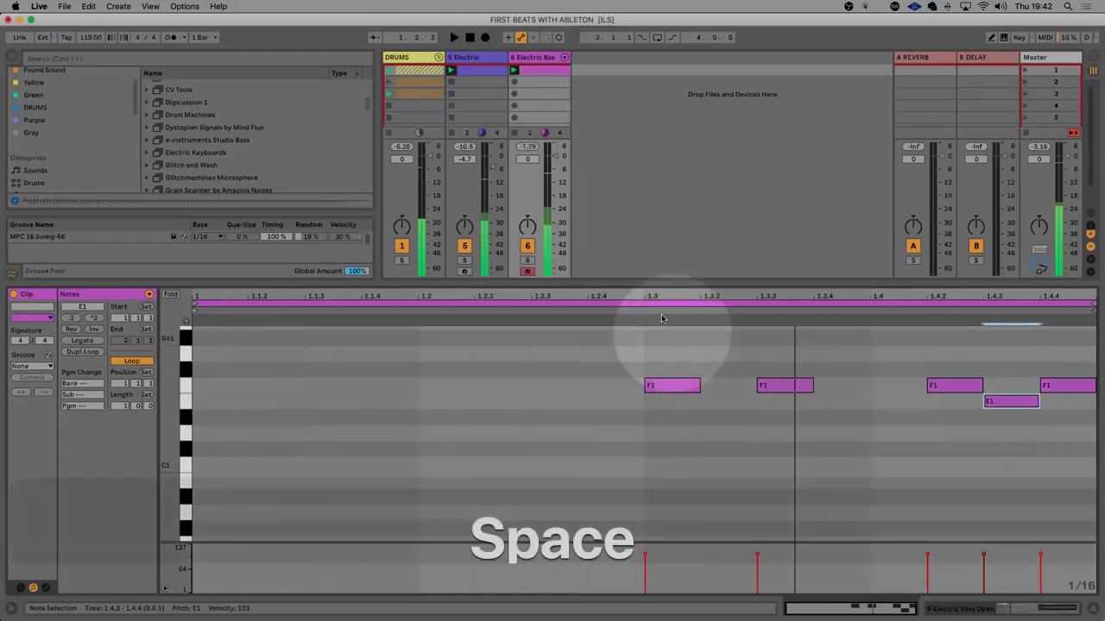
Duplicate the one-bar bass loop with its notes so the clip is two bars long
click(657, 302)
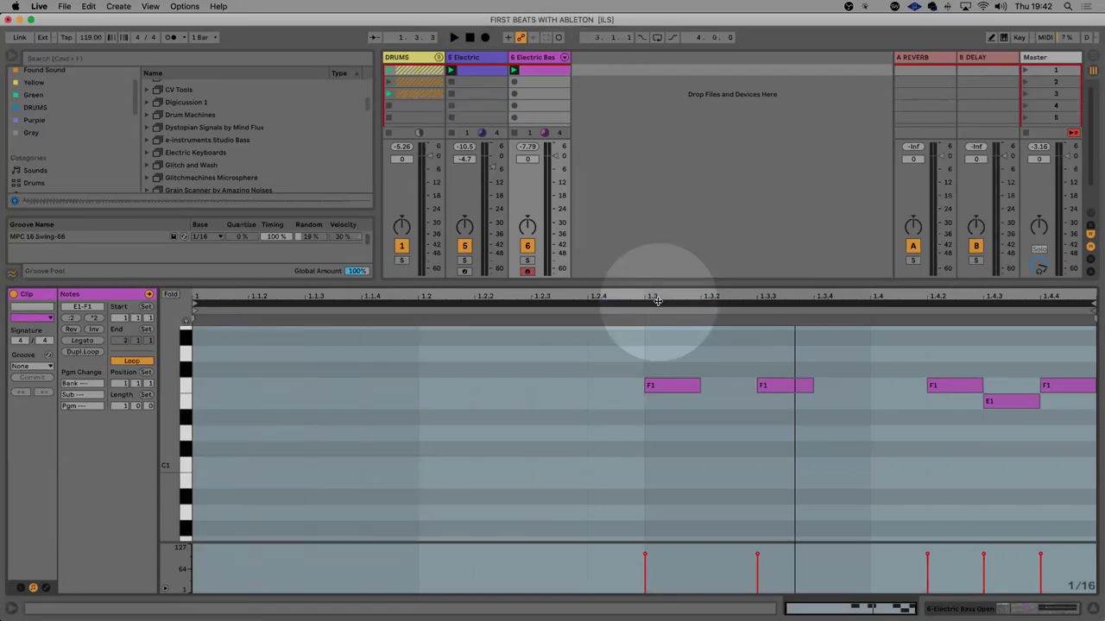
key(super+d)
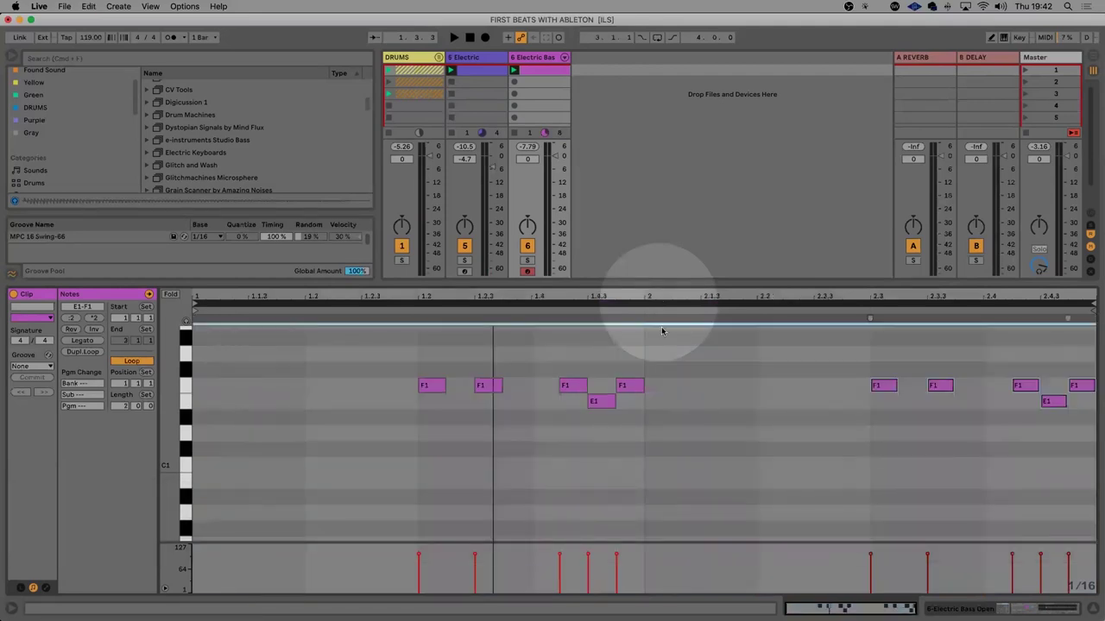
click(700, 420)
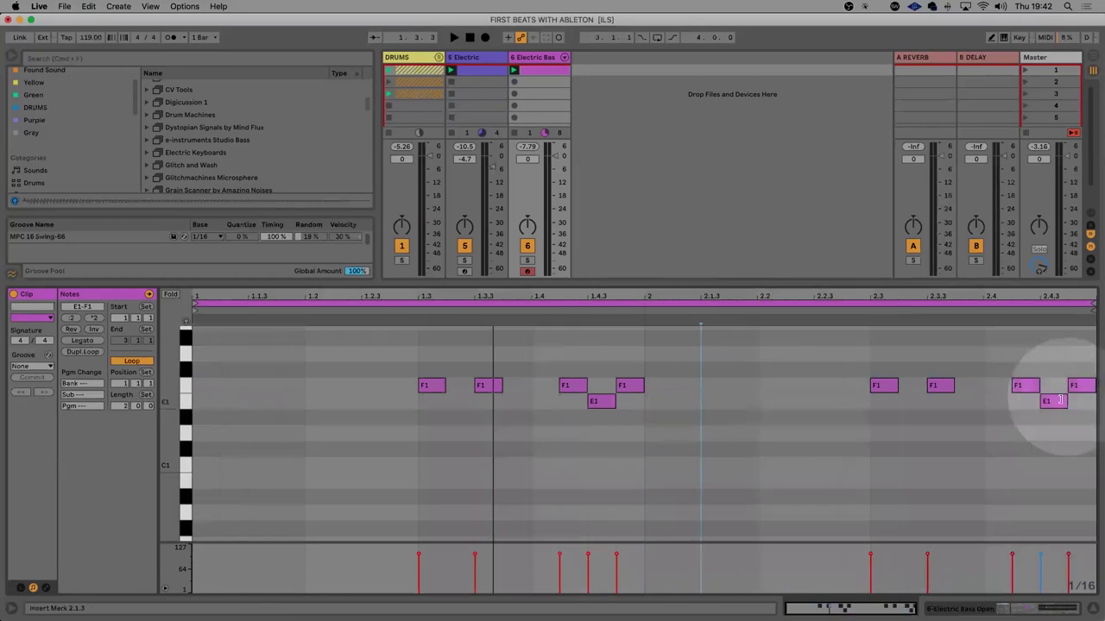
Add a G1 note at 2.3.4 and an A1 note at 2.4, and audition the two-bar bass line
double_click(967, 355)
scroll(966, 355, up, 2)
double_click(996, 361)
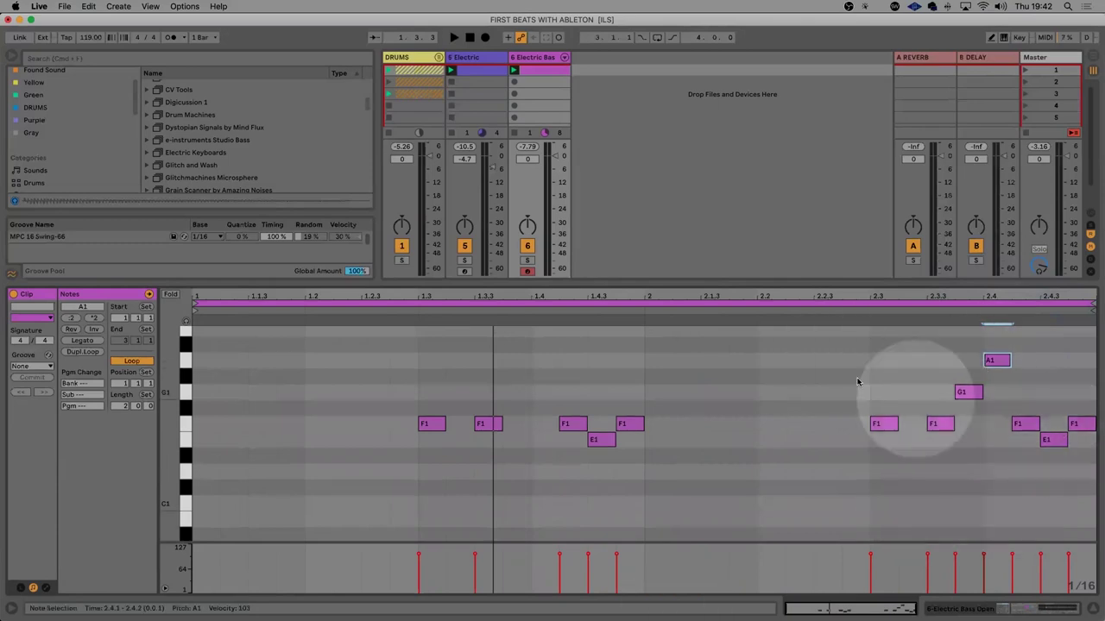
key(space)
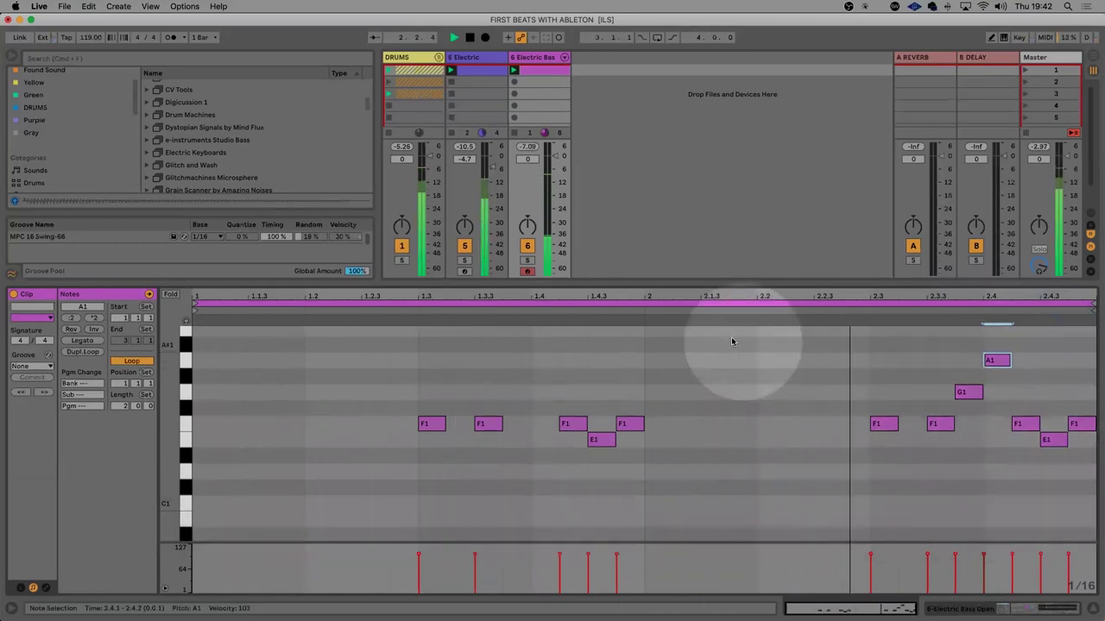
key(space)
Select all the bass notes and apply the MPC 16 Swing-66 groove to the clip
click(749, 354)
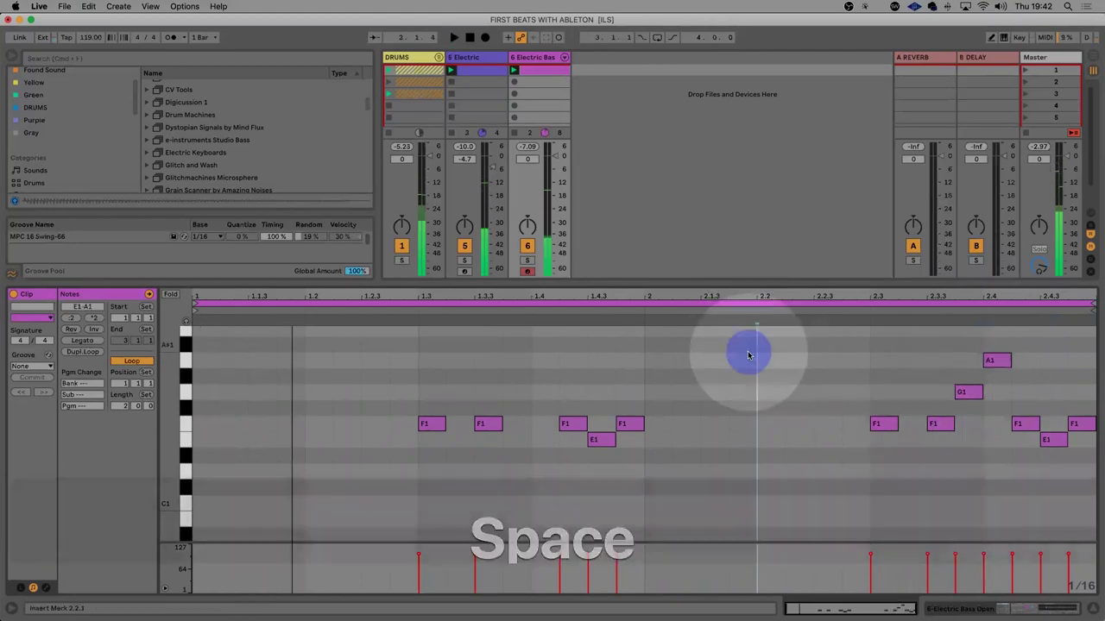
key(super+a)
click(43, 367)
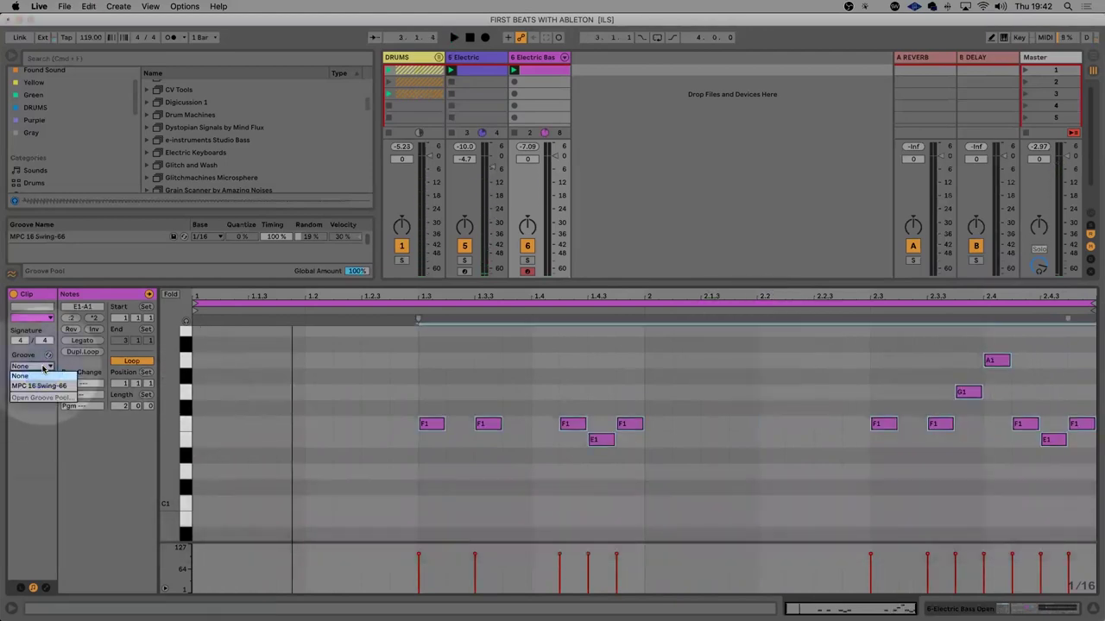
click(44, 384)
Insert the Velocity preset Add some Random on the Electric Bass Open track after Dorian Mode, and audition the loop
key(shift+Tab)
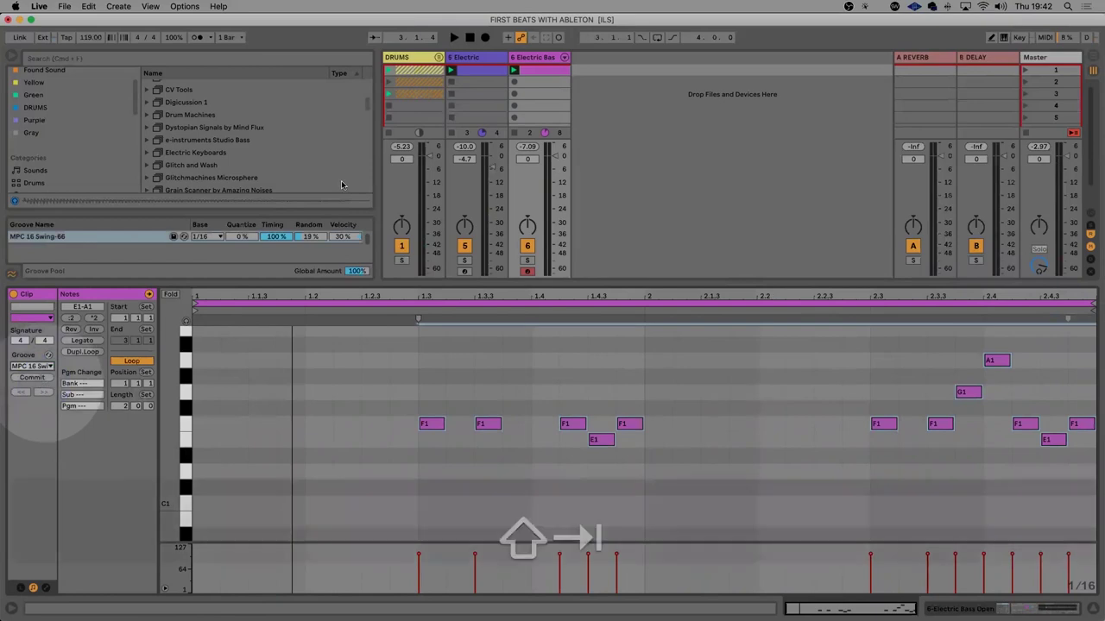
click(38, 221)
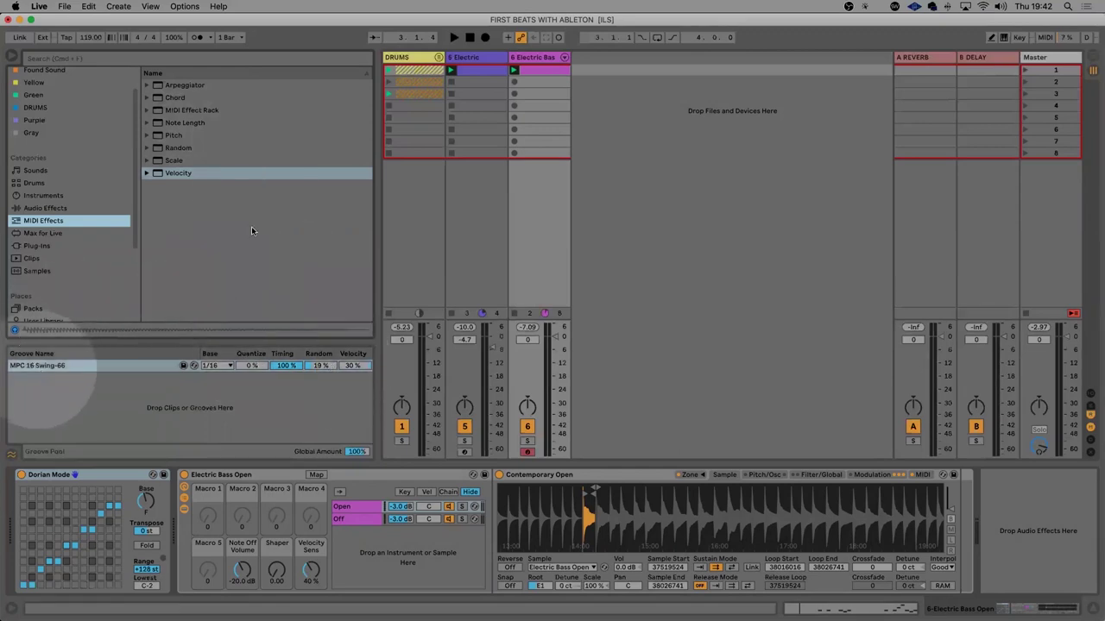
click(172, 147)
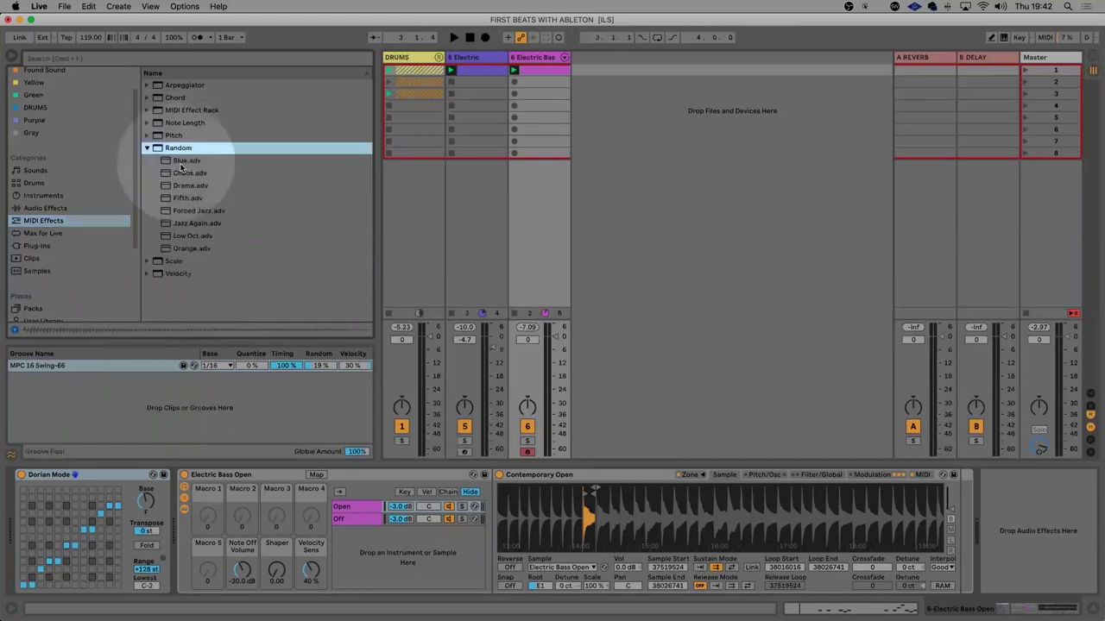
click(146, 148)
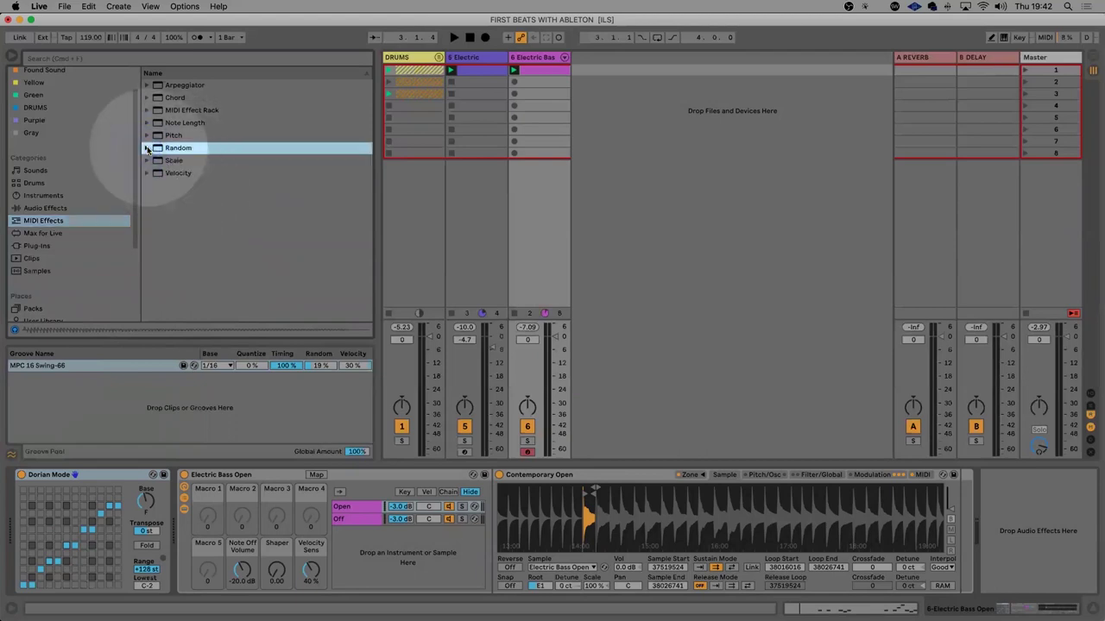
click(147, 174)
double_click(189, 187)
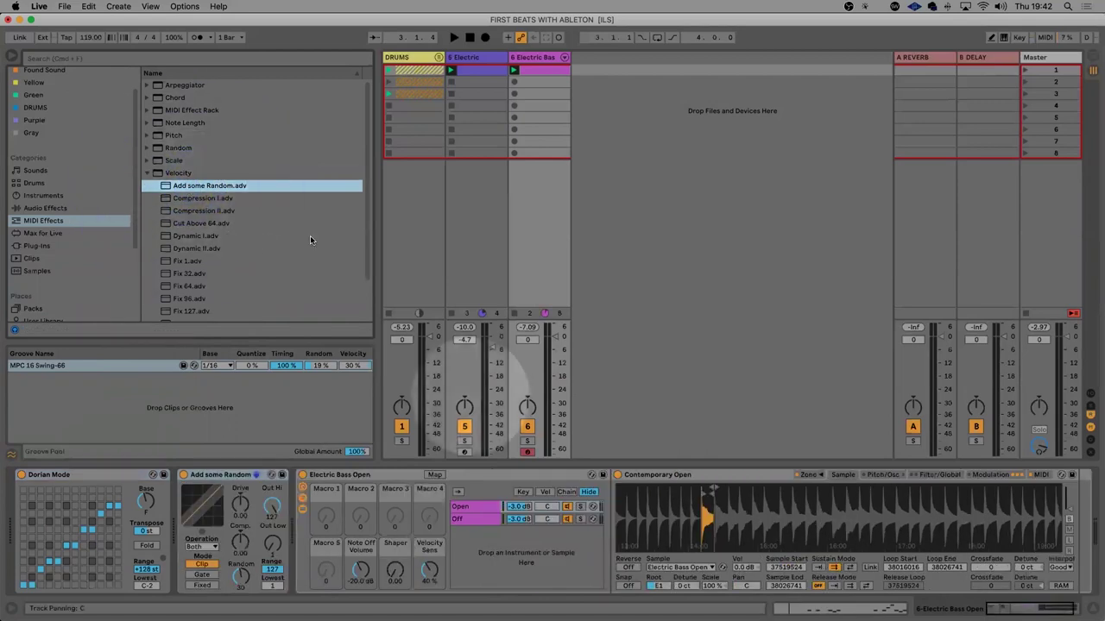
key(space)
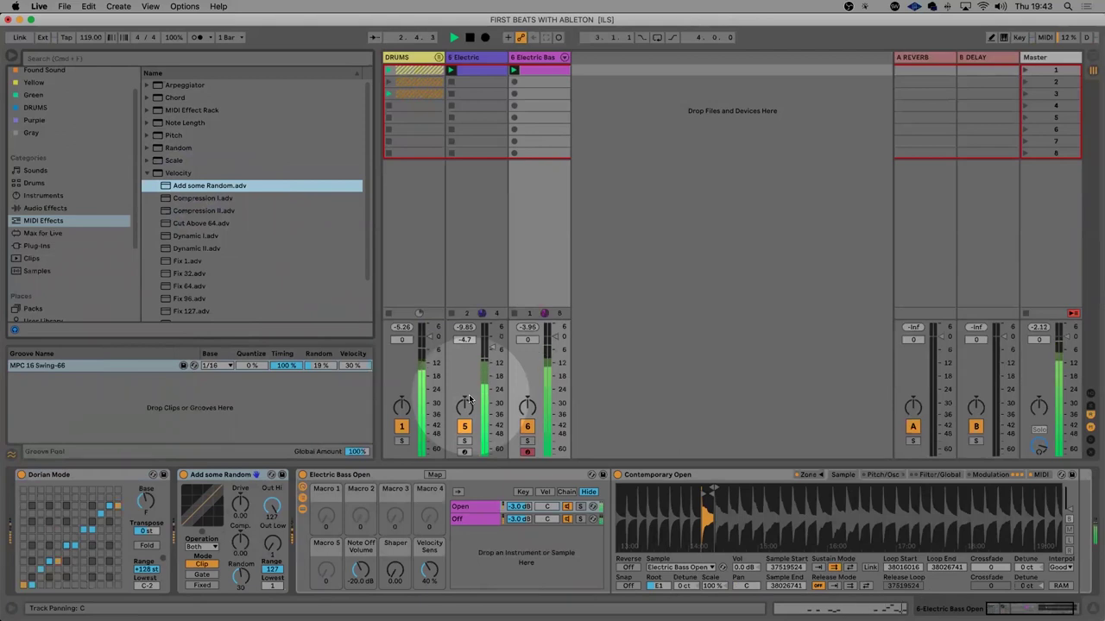
key(space)
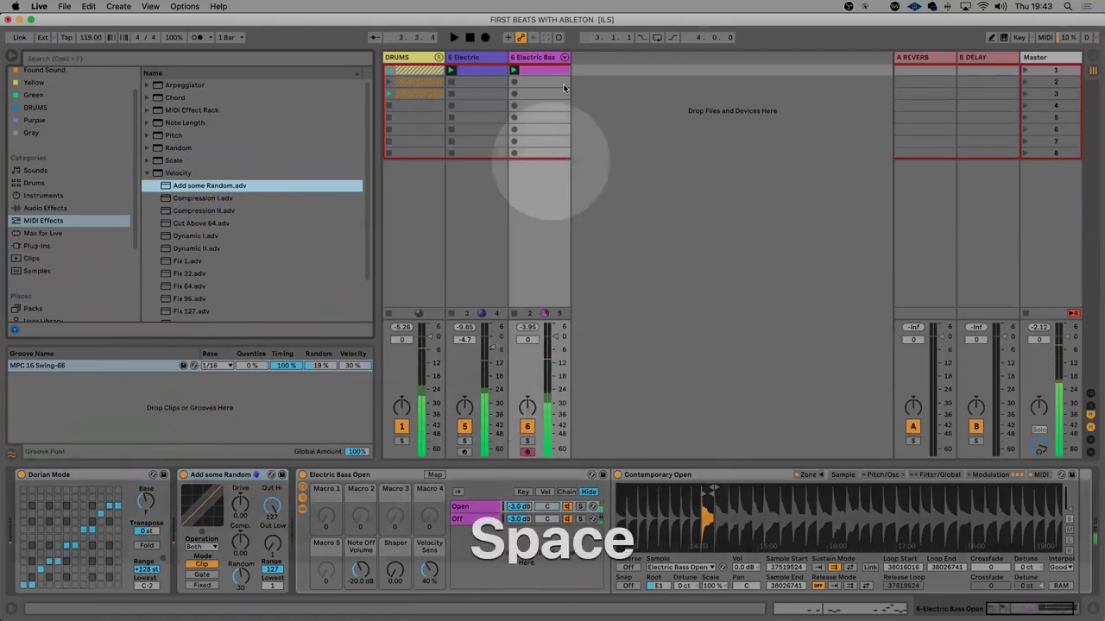
Transpose all the bass clip's notes down to E0–A0, try them at E2–A2 instead, and play the loop
double_click(539, 69)
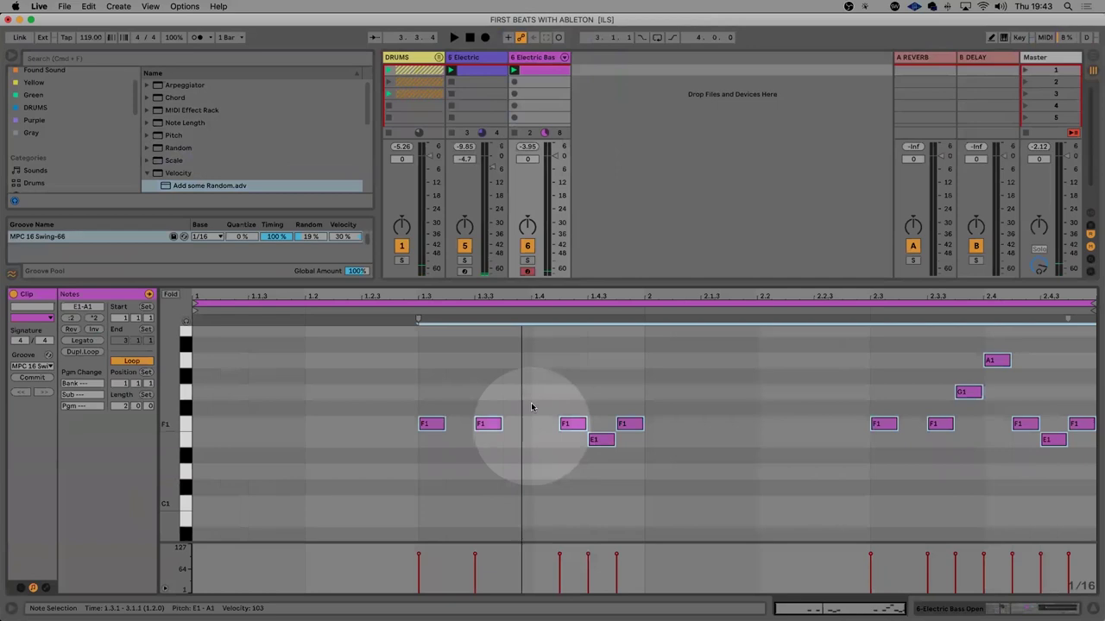
key(super+a)
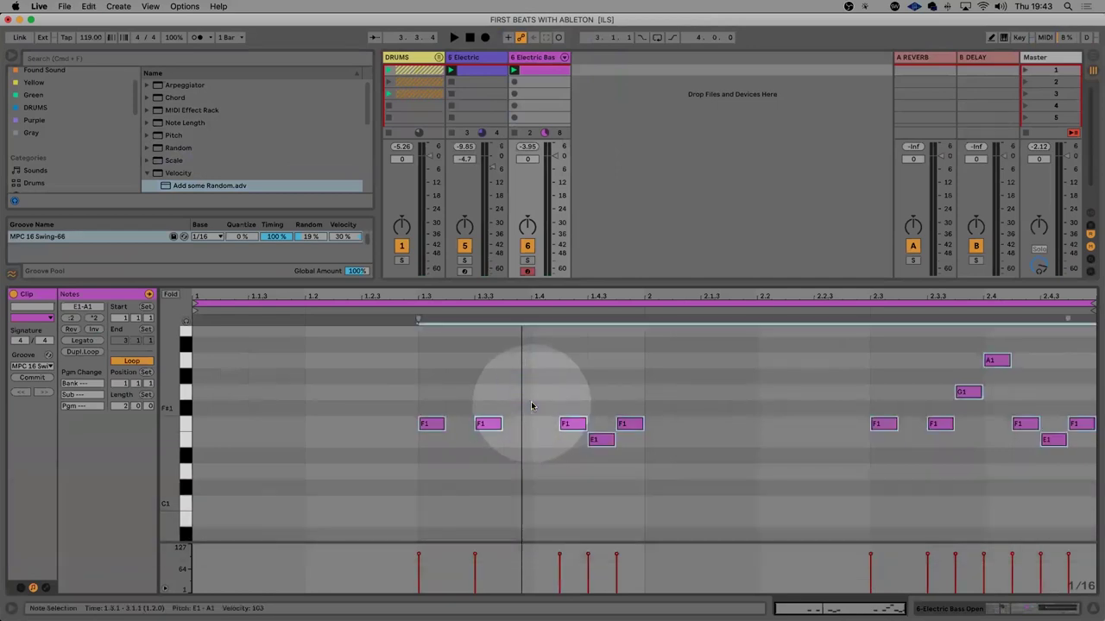
key(shift)
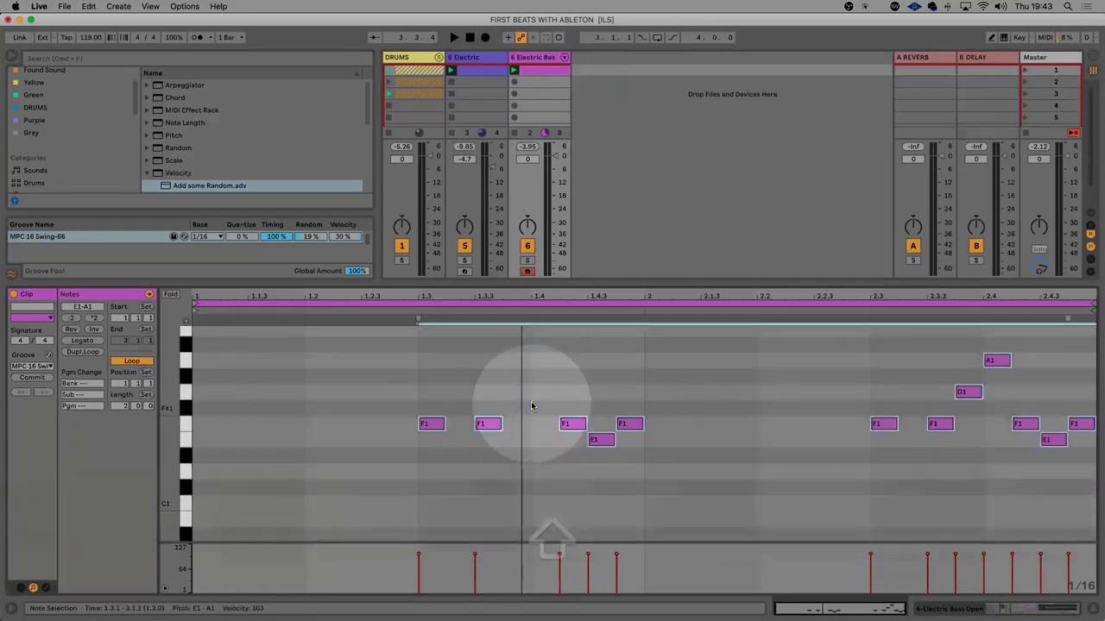
key(shift)
key(shift+Down)
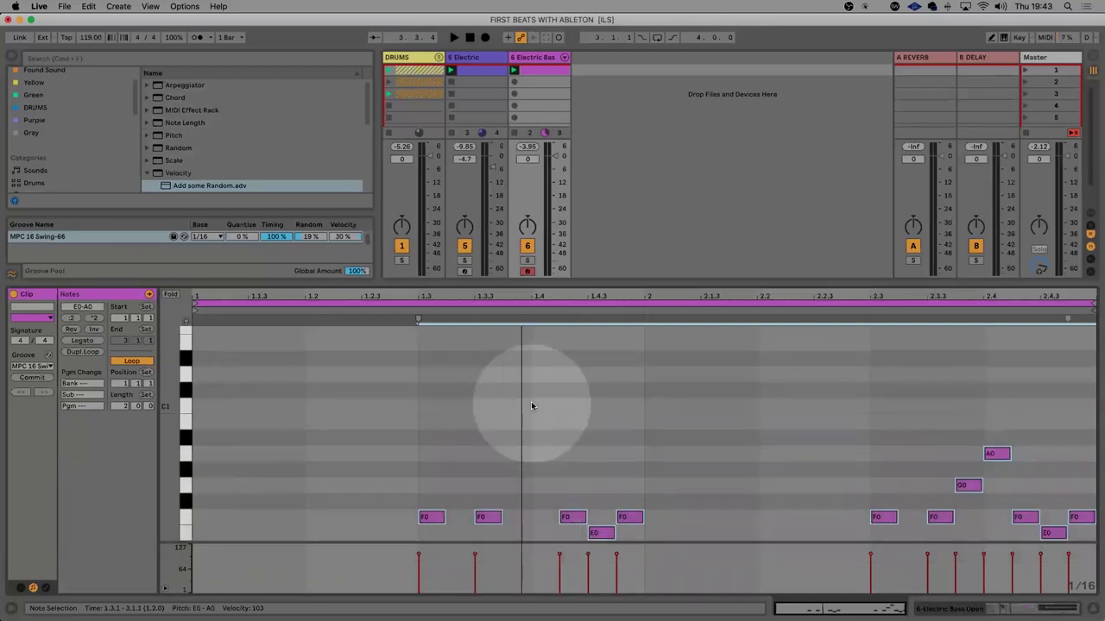
key(shift+Up)
key(space)
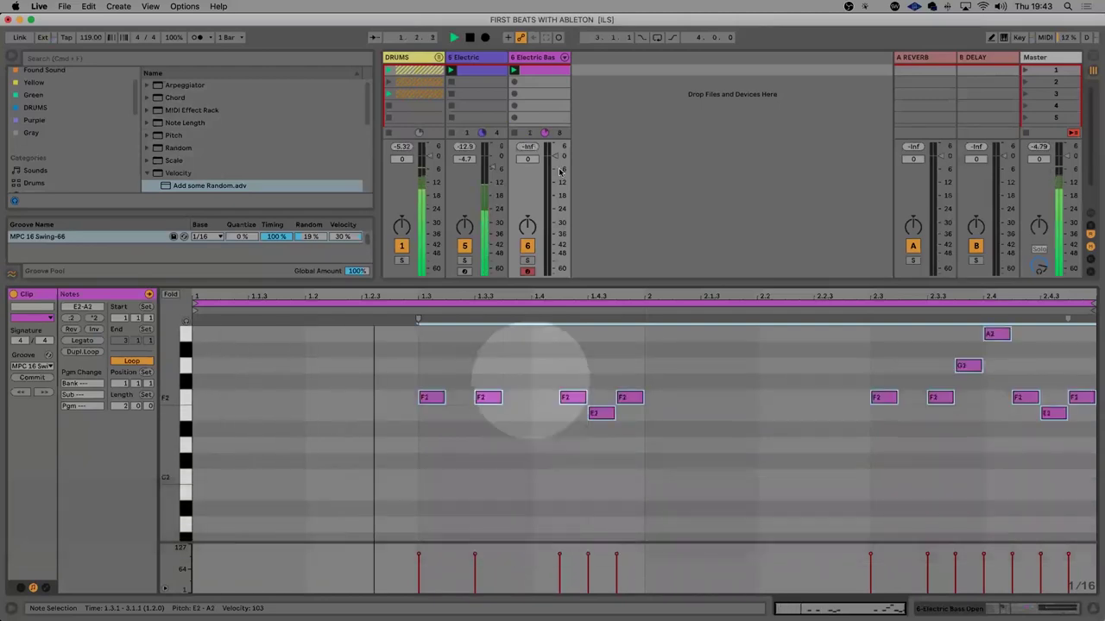
key(shift)
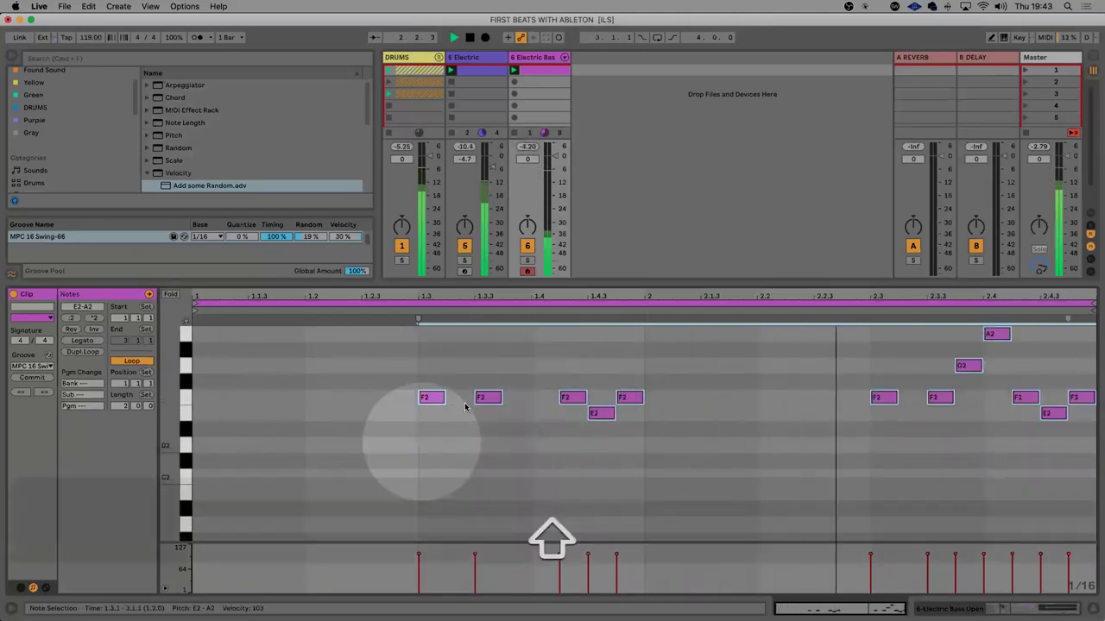
Transpose all the bass notes down an octave to E1–A1 and stop playback
click(629, 397)
key(super+a)
key(shift)
key(shift+Down)
key(space)
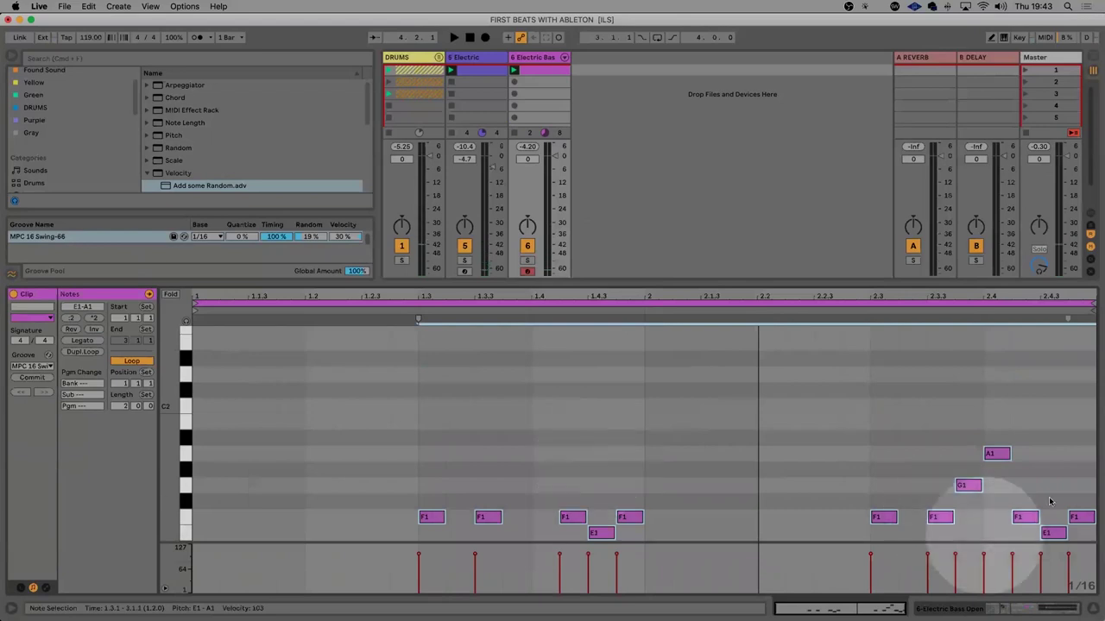
Lower the bass note at 2.4 by three semitones to F#1 and play the loop
click(998, 454)
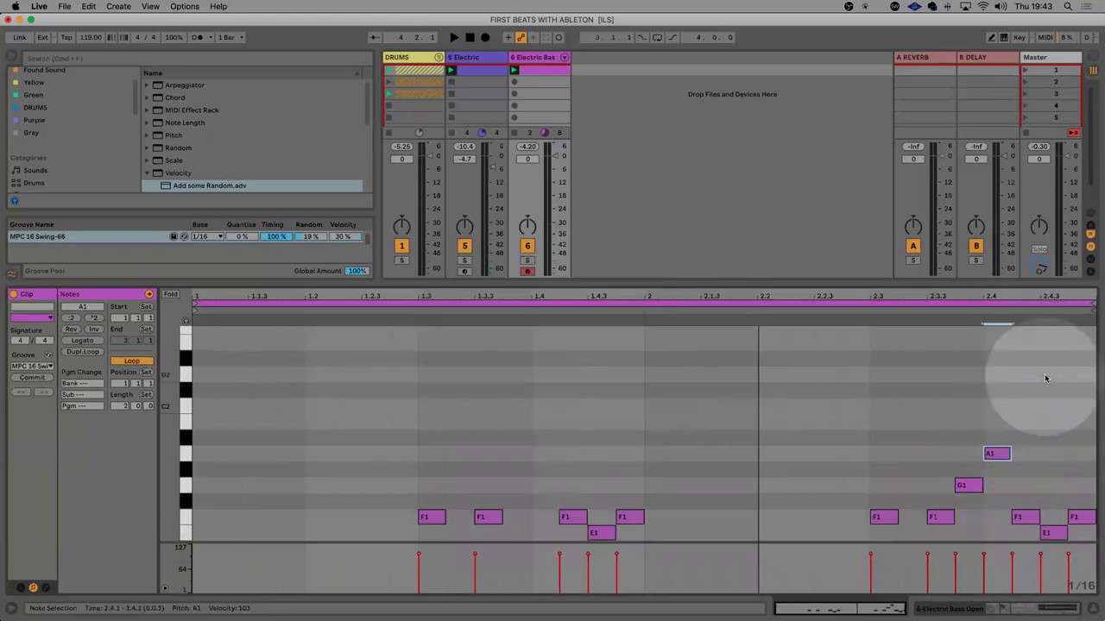
click(991, 455)
key(Down)
key(Down)
key(Down)
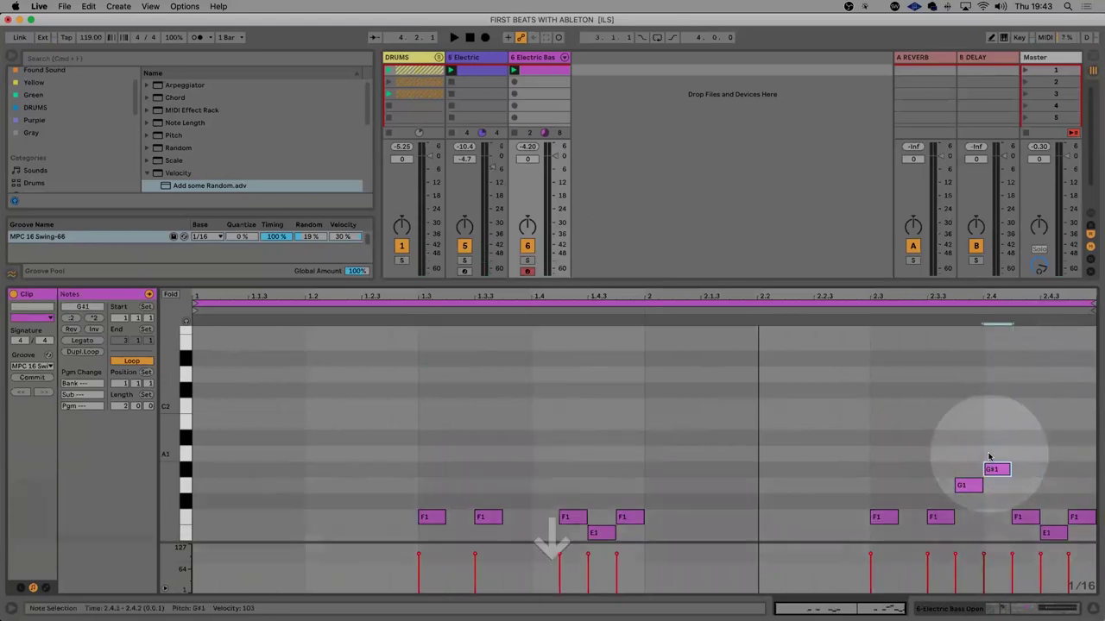
key(space)
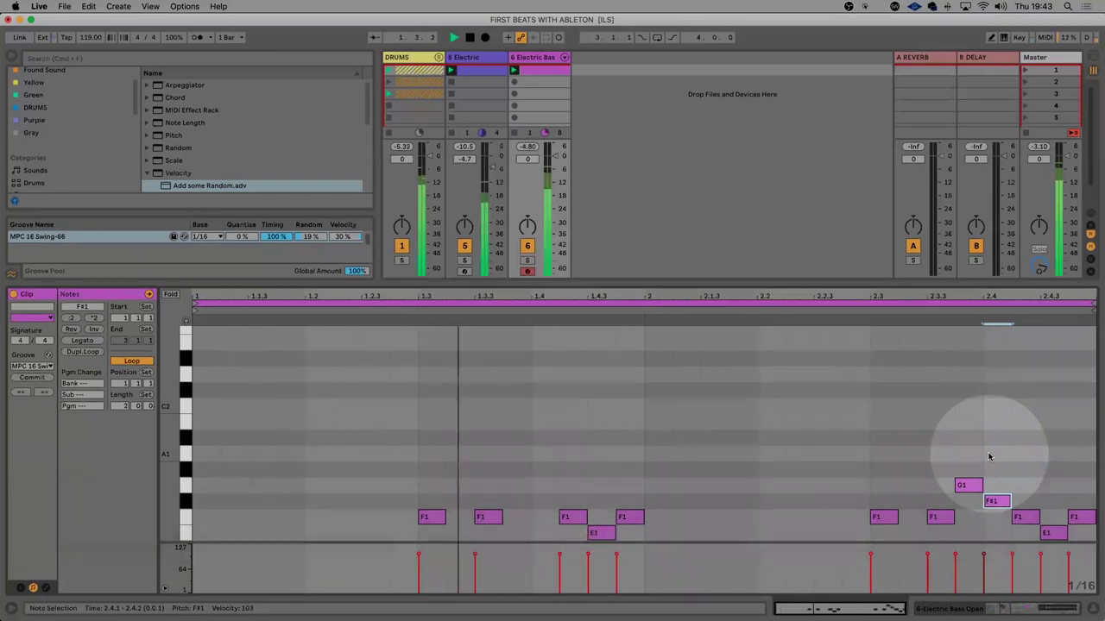
Try deactivating the F#1 note at 2.4, reactivate it, and deactivate the F1 note at 2.4.2 instead
key(0)
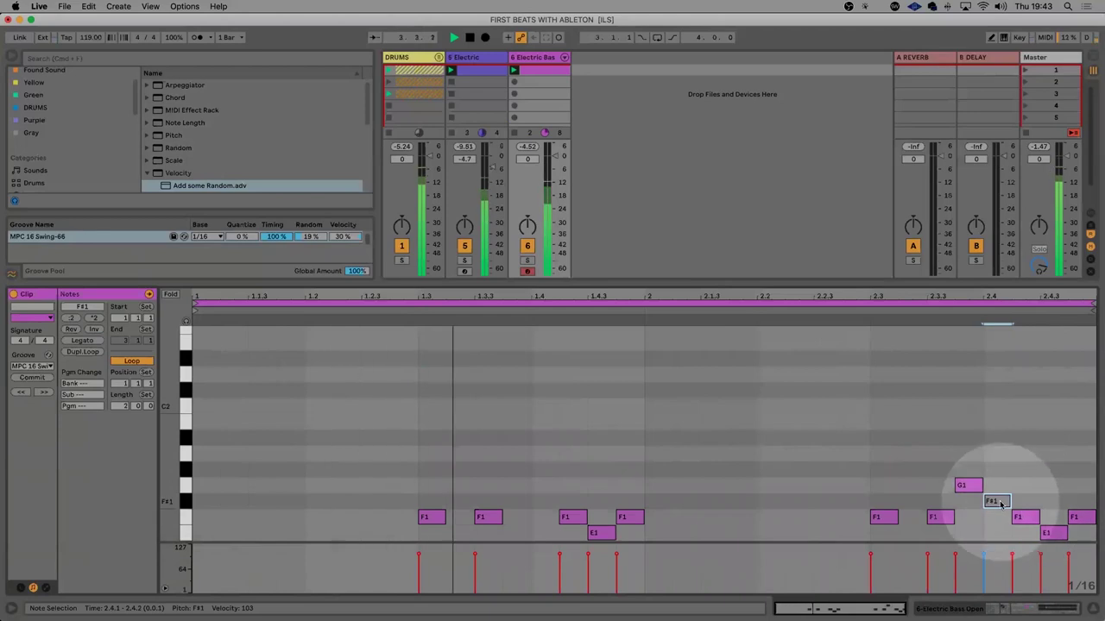
key(0)
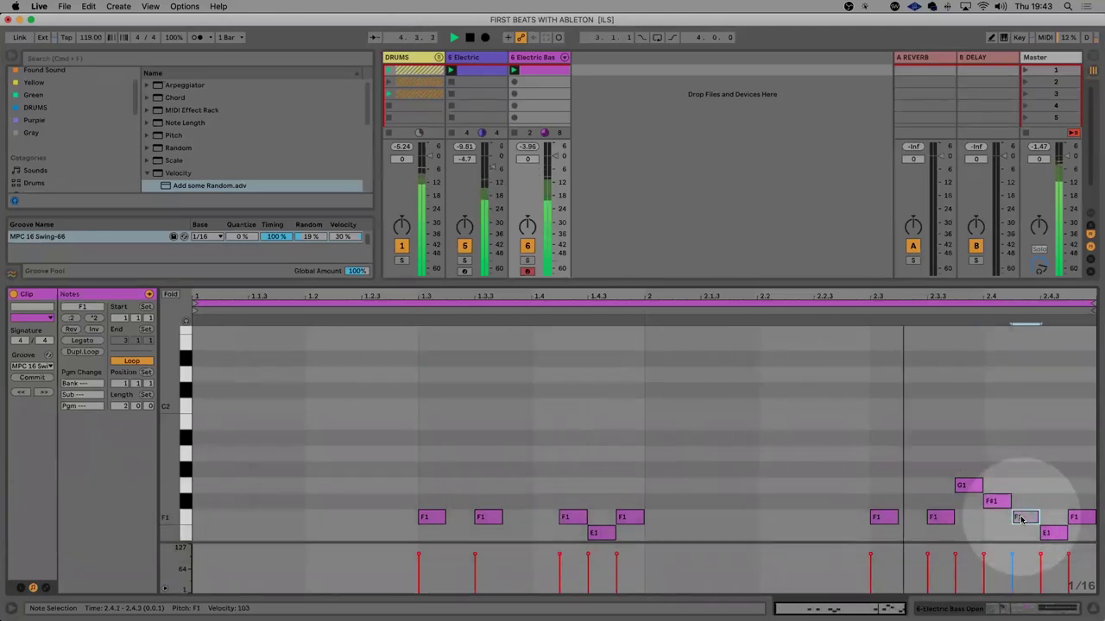
click(1021, 518)
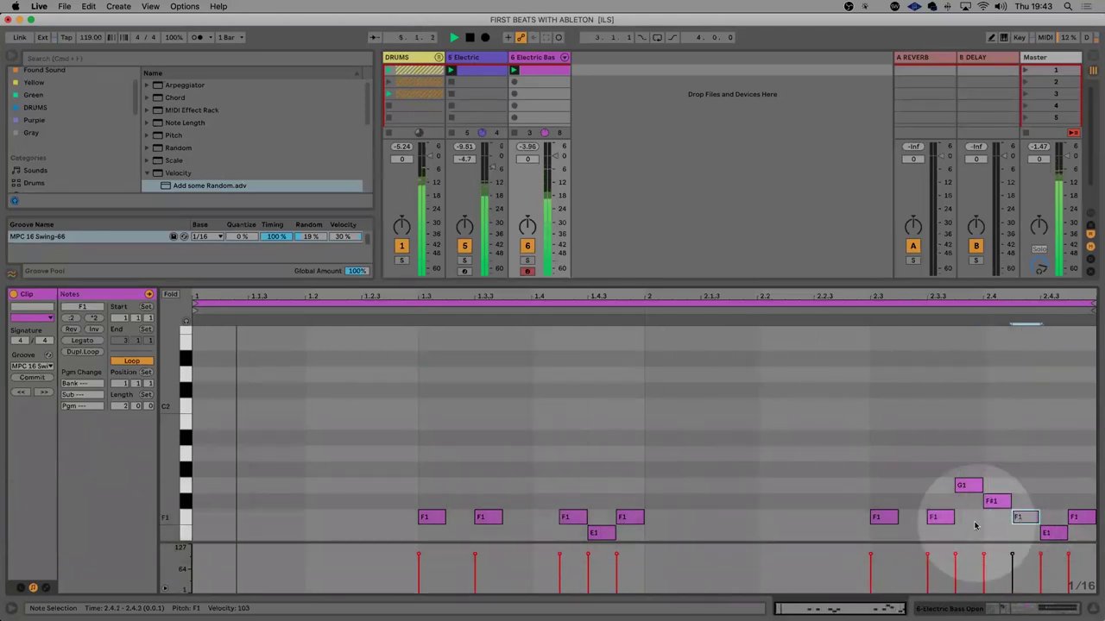
Try the E1 note at 2.4.3 one sixteenth earlier, return it to 2.4.3, and stop playback
click(1047, 534)
key(Left)
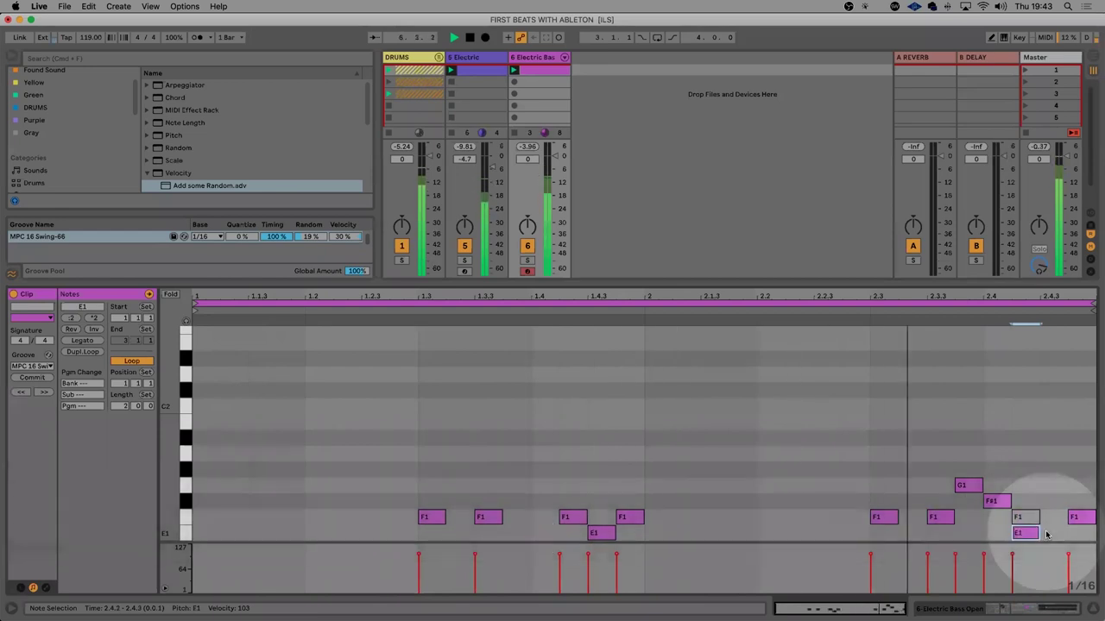
key(Right)
key(space)
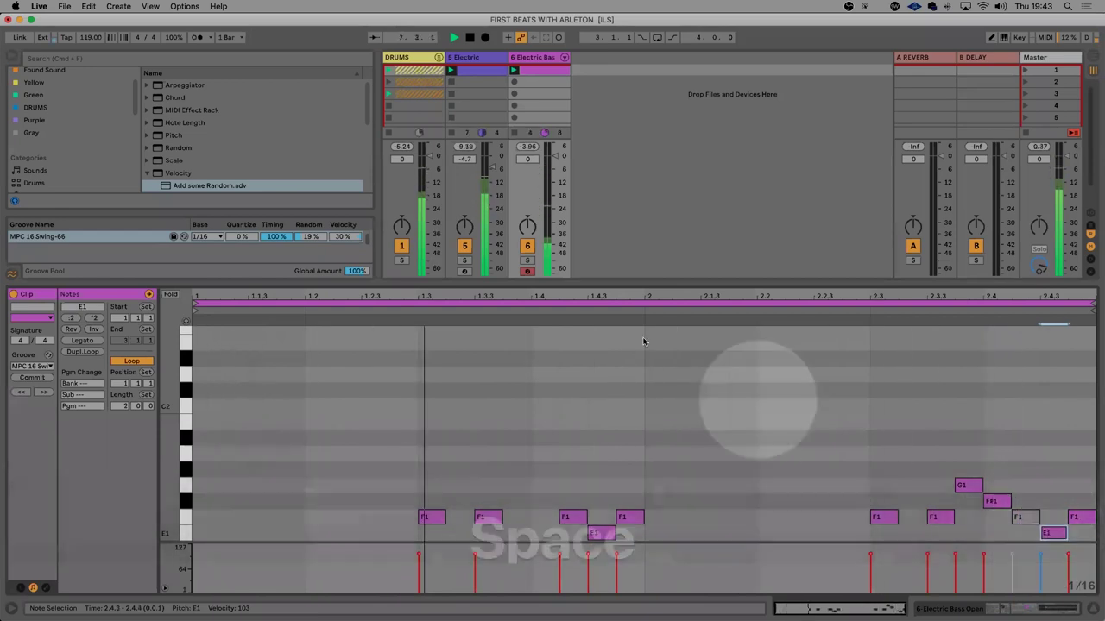
Lower the bass track's volume to -9.8 dB and the Electric track's volume to -9.0 dB while auditioning the loop
click(554, 154)
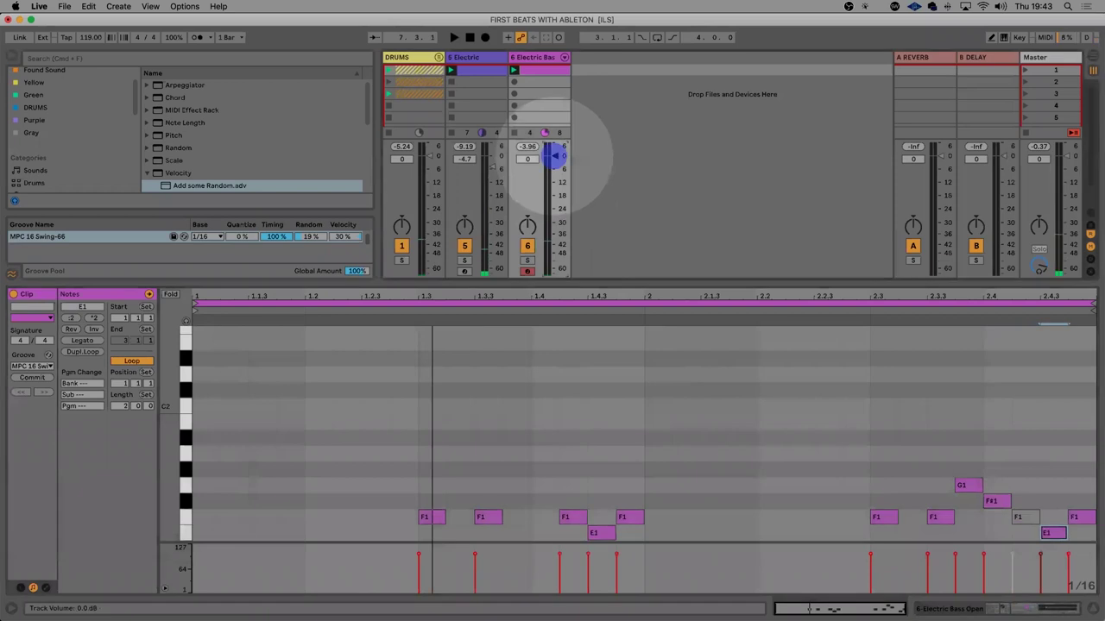
key(space)
drag(486, 170, 486, 165)
key(space)
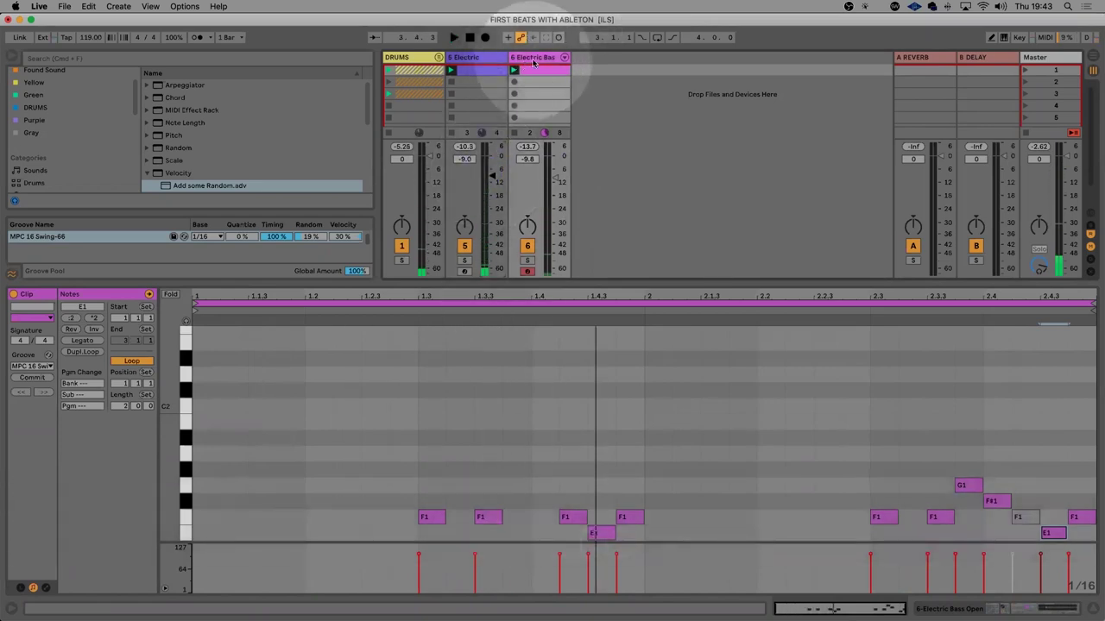
Insert a new MIDI track and a new audio track after the Electric Bass Open track
click(532, 59)
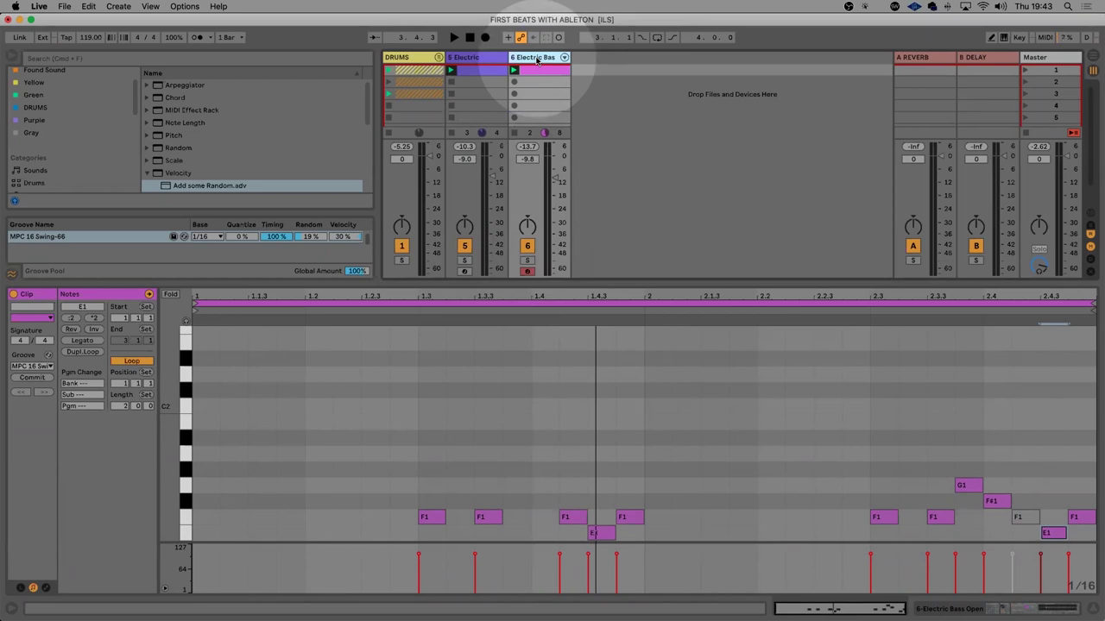
key(super)
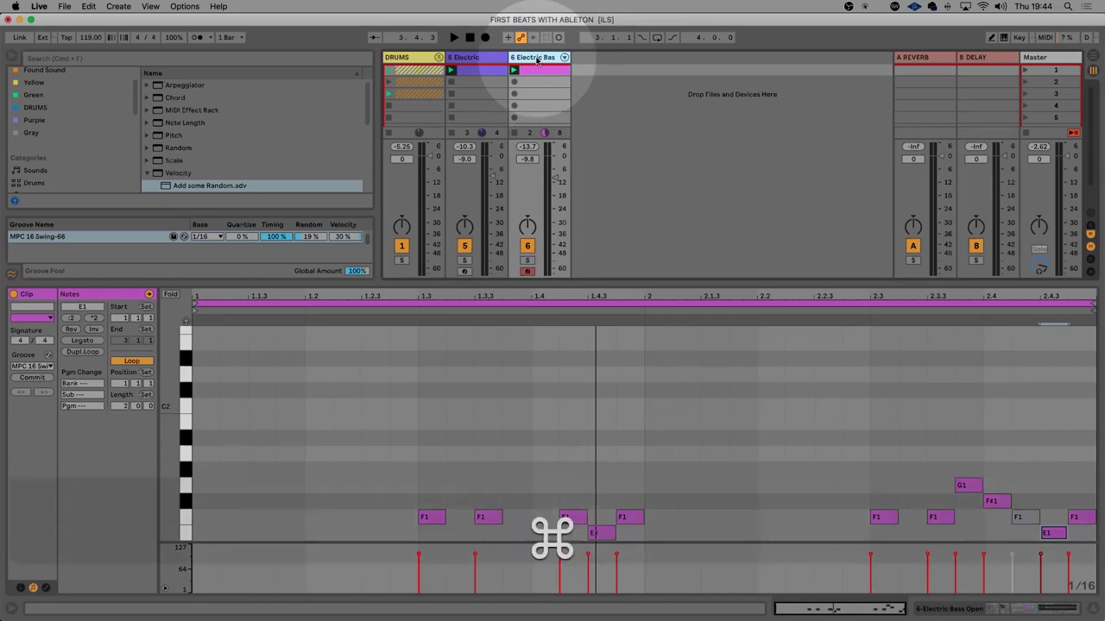
key(super+shift+t)
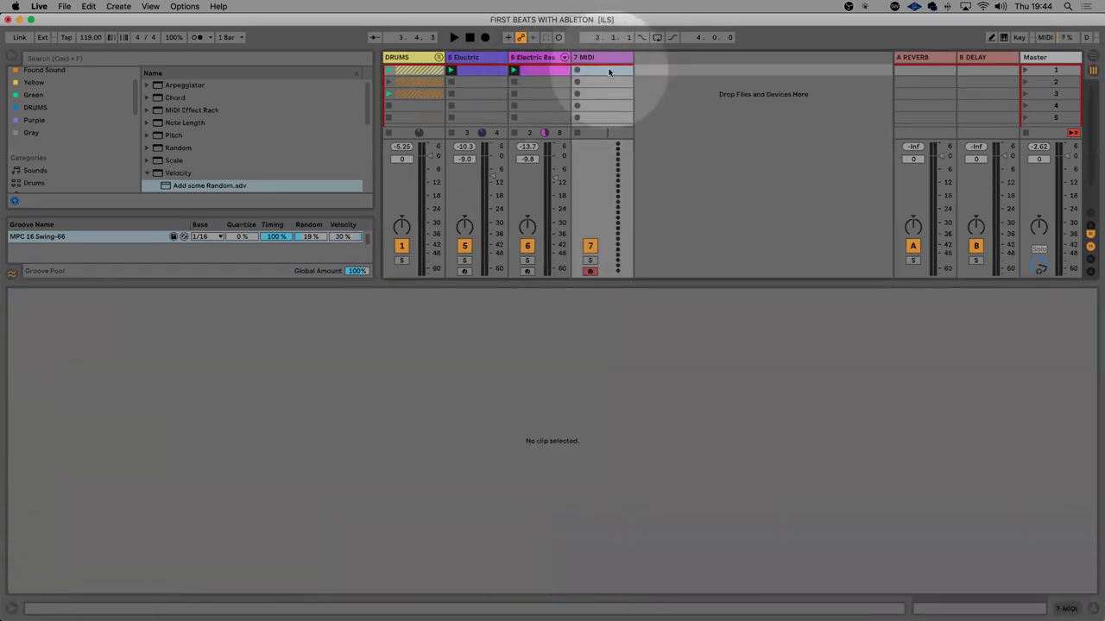
key(super)
key(super+t)
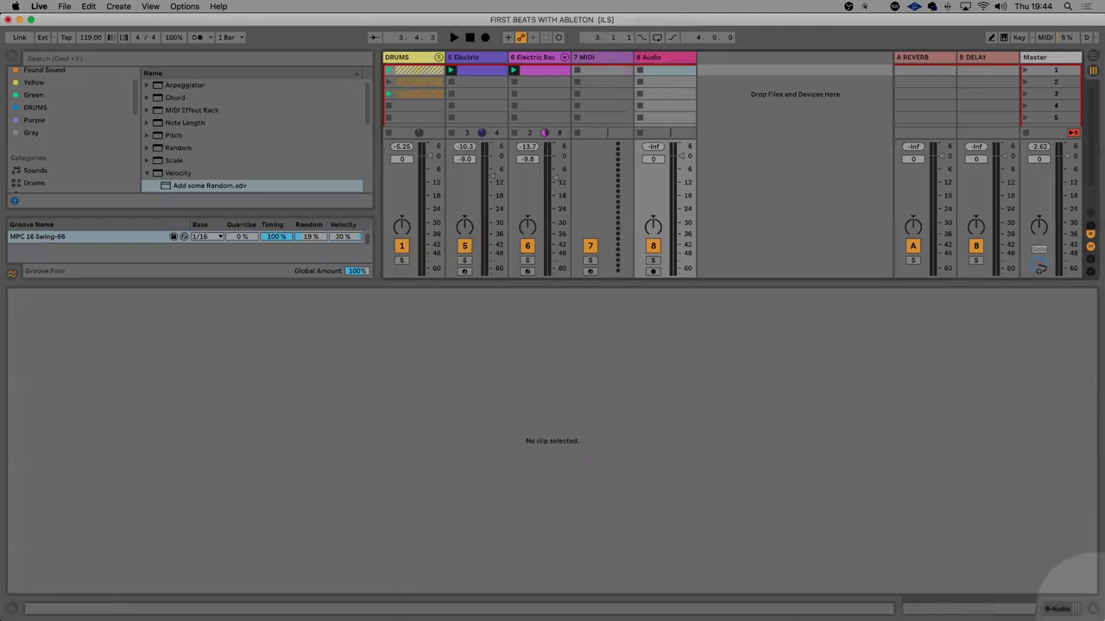
Hide the clip detail view and load 132_Phadipay_Synth_Bm.wav from the CDR INTERACTIVE LEARNING collection into the new audio track's first clip slot
click(1093, 608)
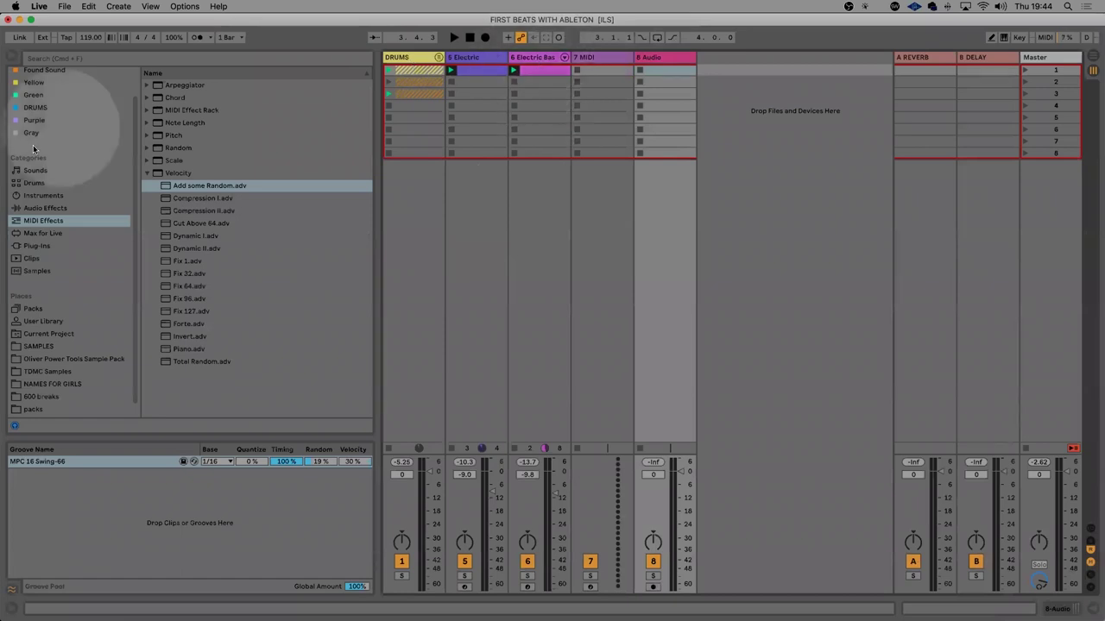
click(259, 172)
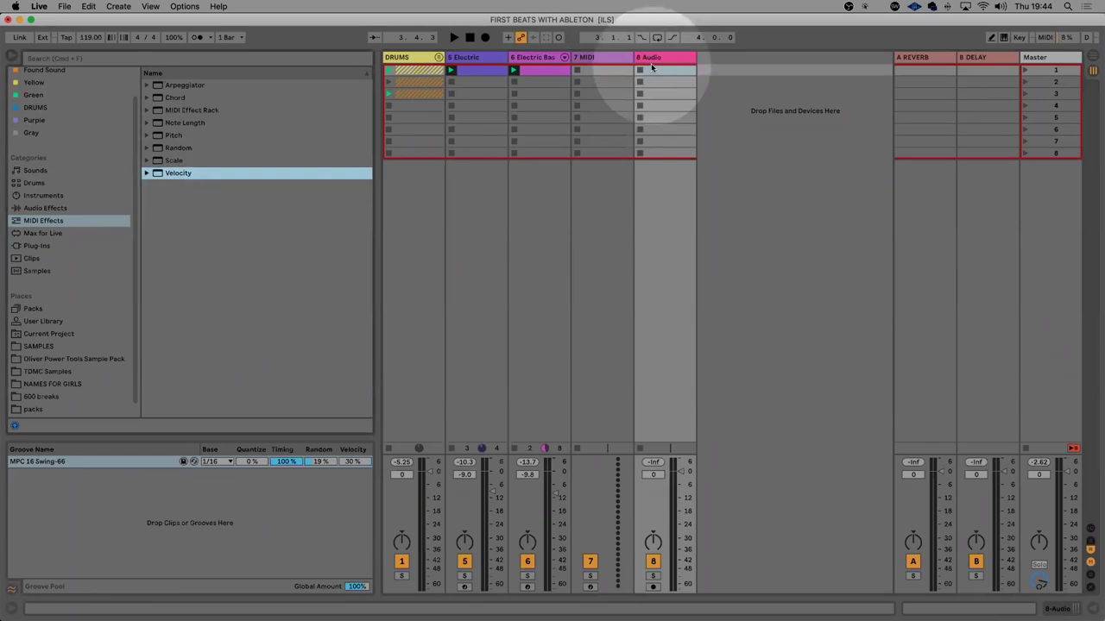
scroll(50, 131, up, 2)
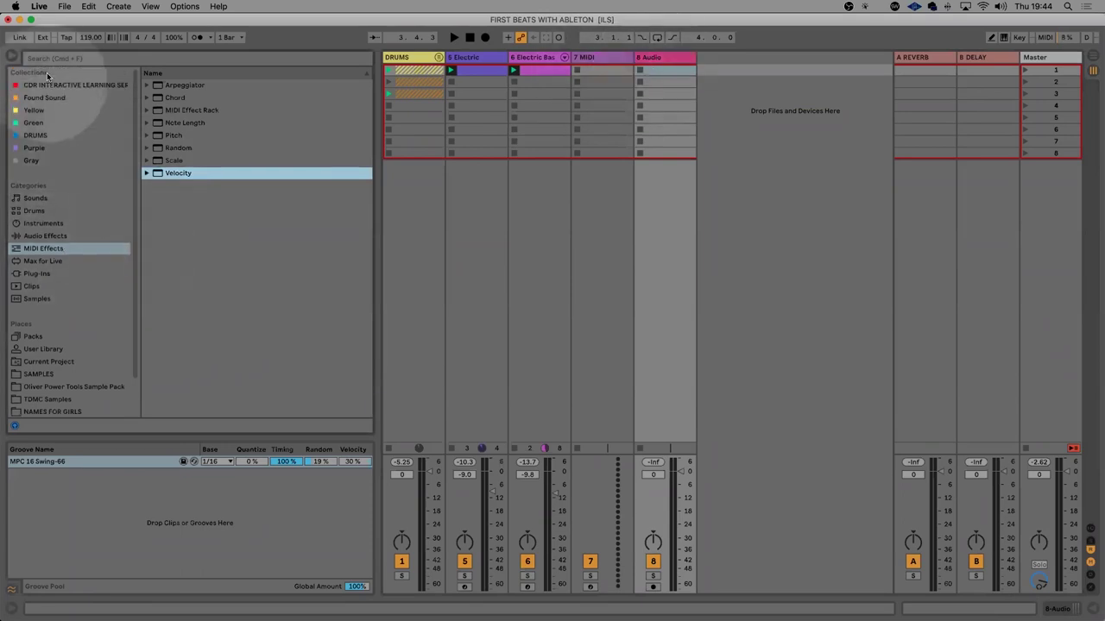
click(45, 84)
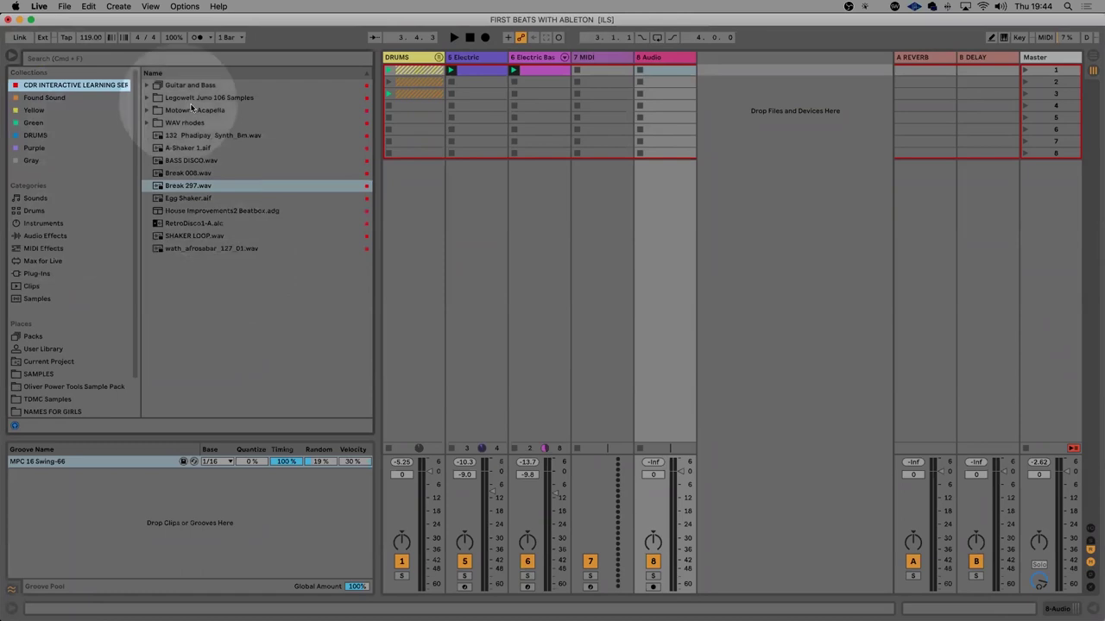
drag(184, 138, 675, 67)
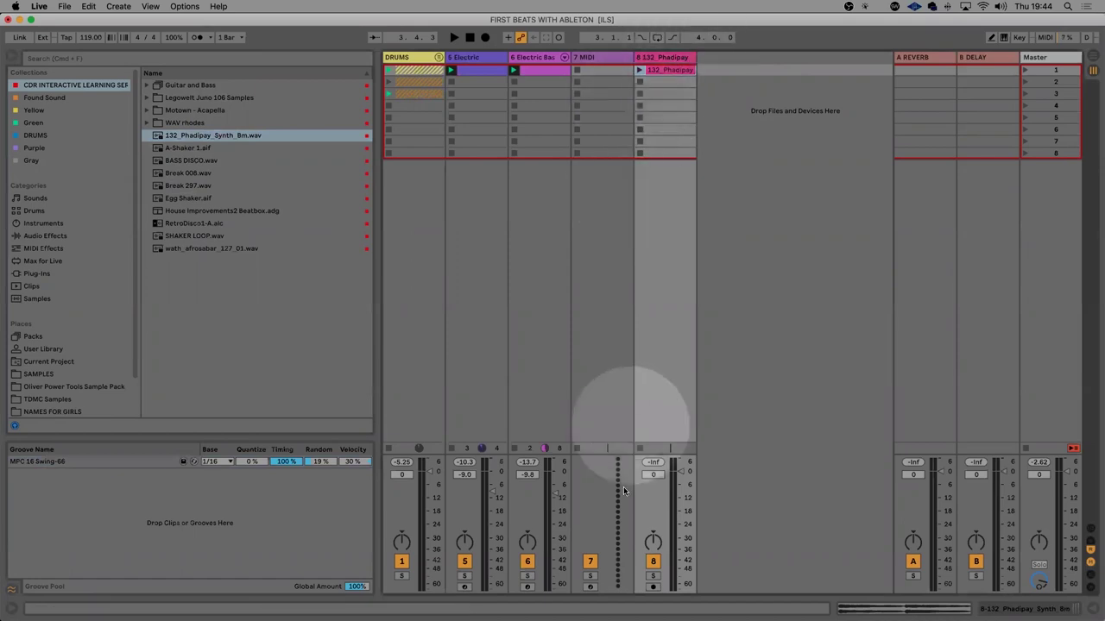
Widen the 132_Phadipay_Synth_Bm track to show its full name and solo it
drag(693, 57, 771, 57)
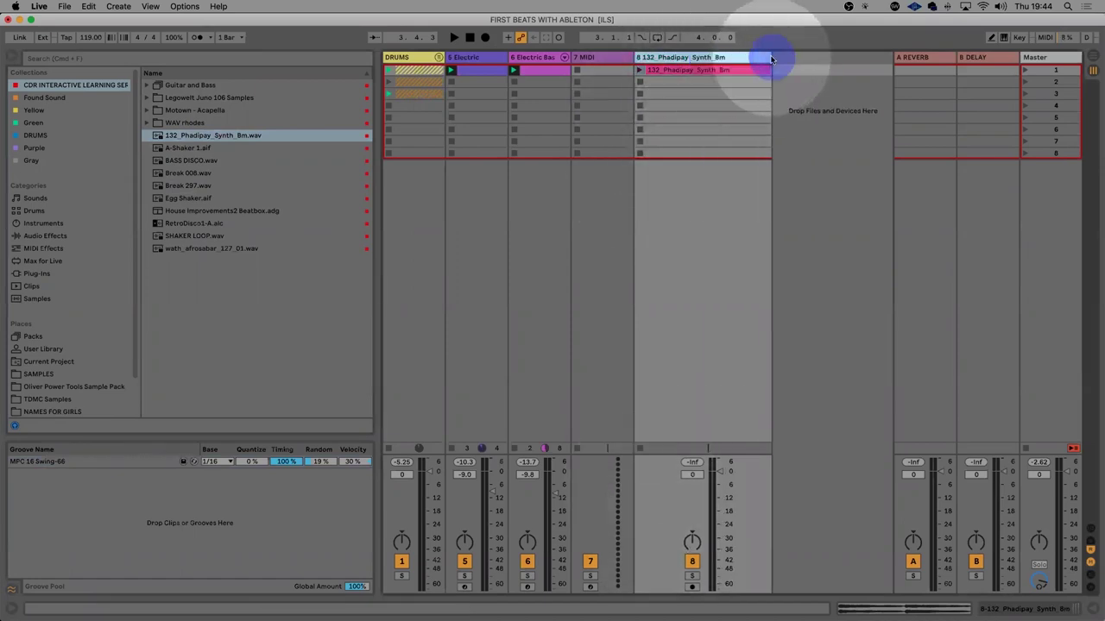
click(691, 576)
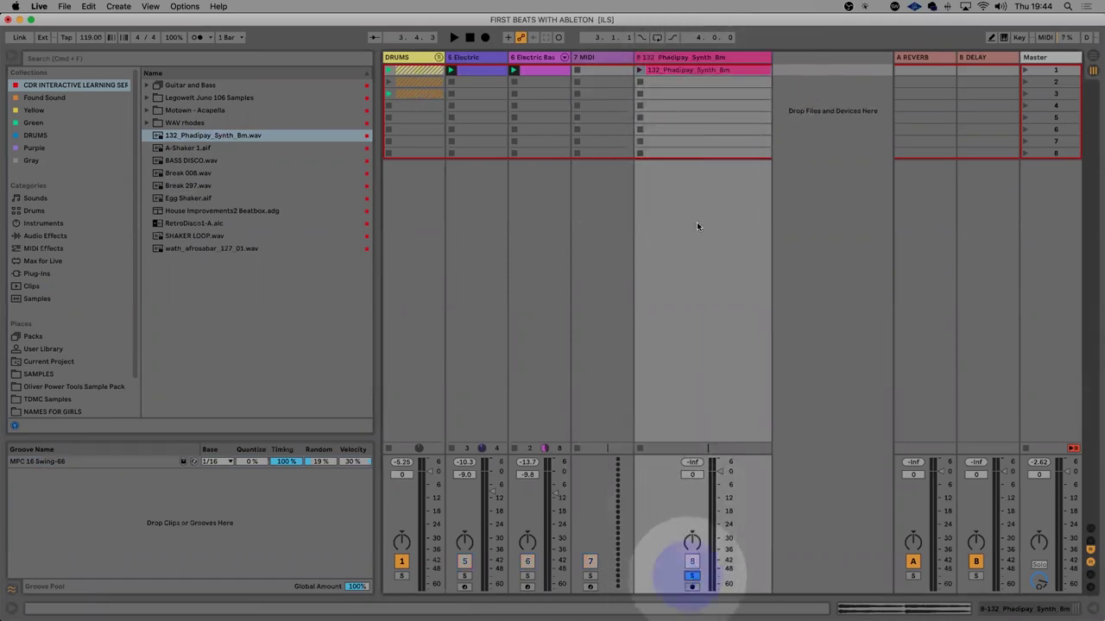
Audition the synth loop, solo the Electric track alongside it, and set the bass volume to -4.0 dB and Electric volume to -1.2 dB
click(640, 69)
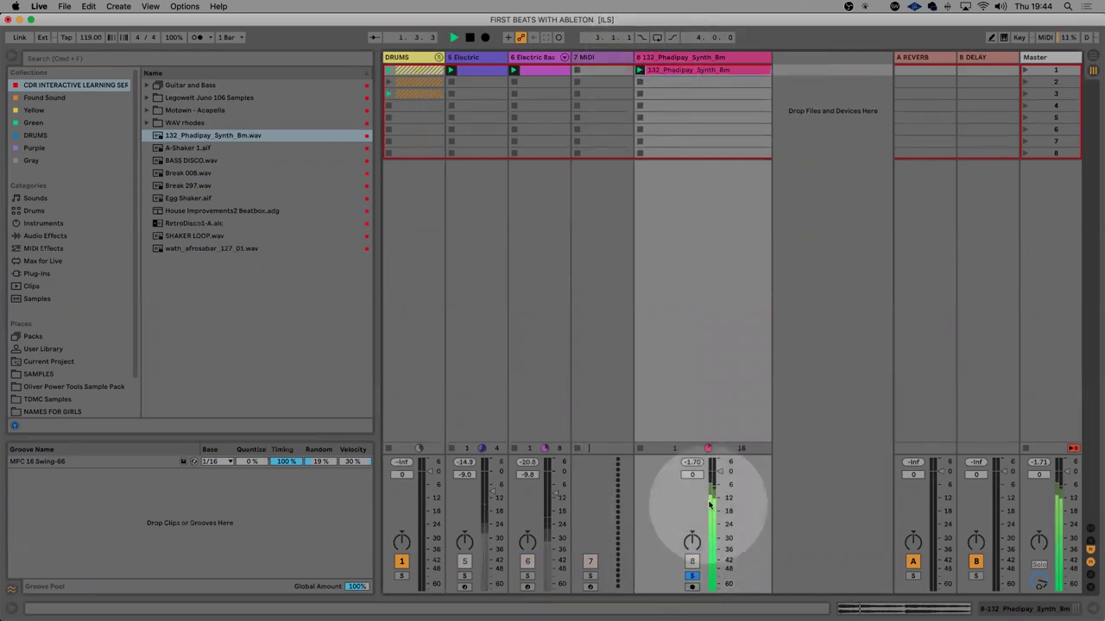
key(space)
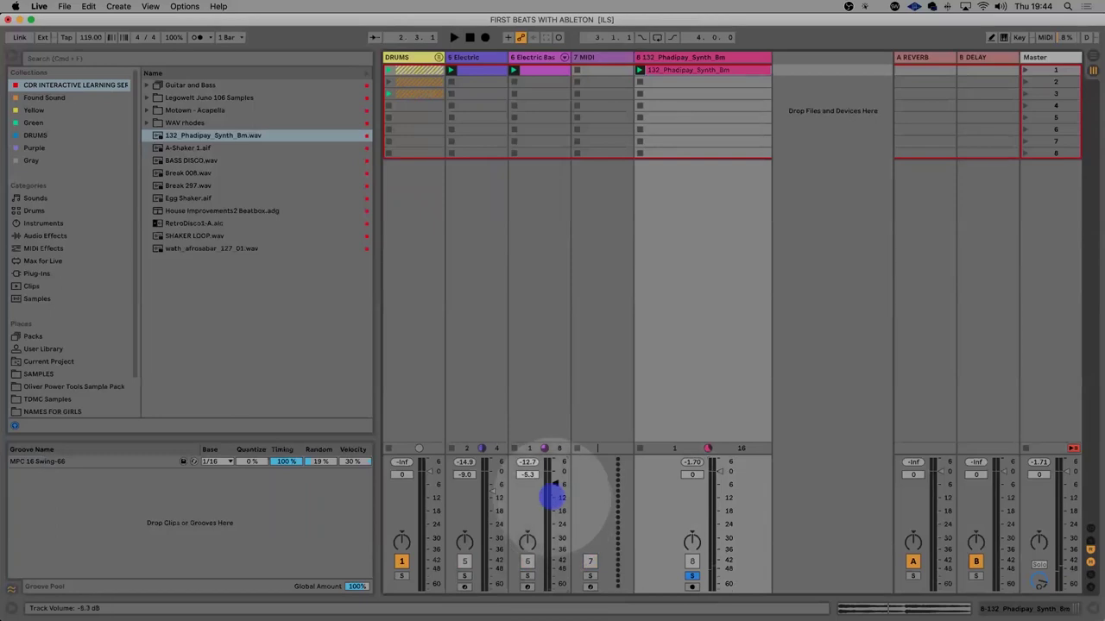
drag(552, 496, 553, 493)
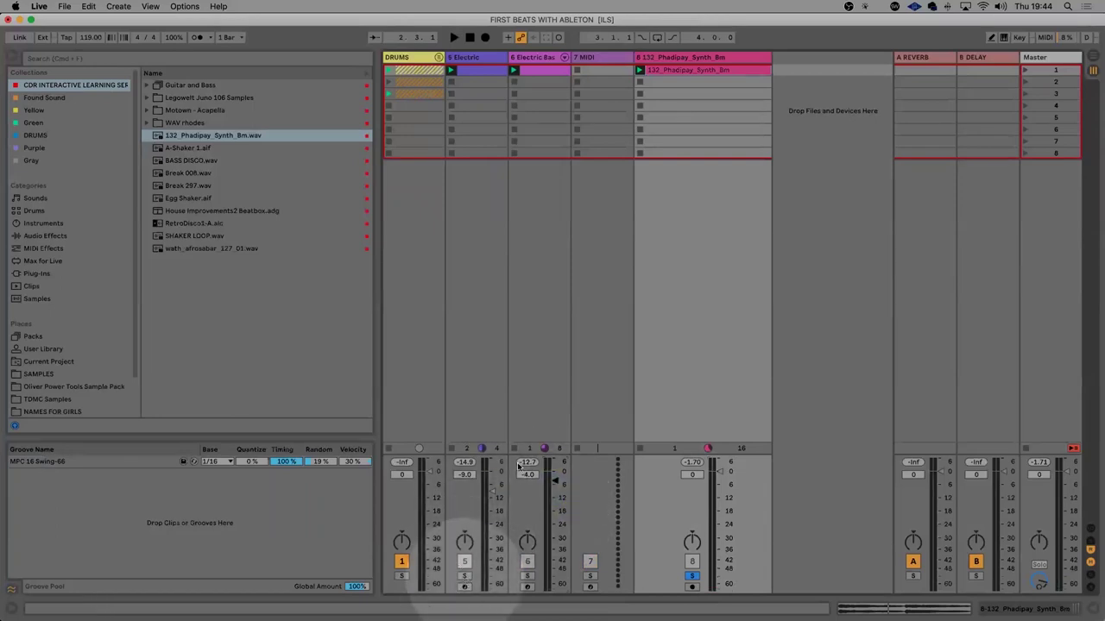
key(space)
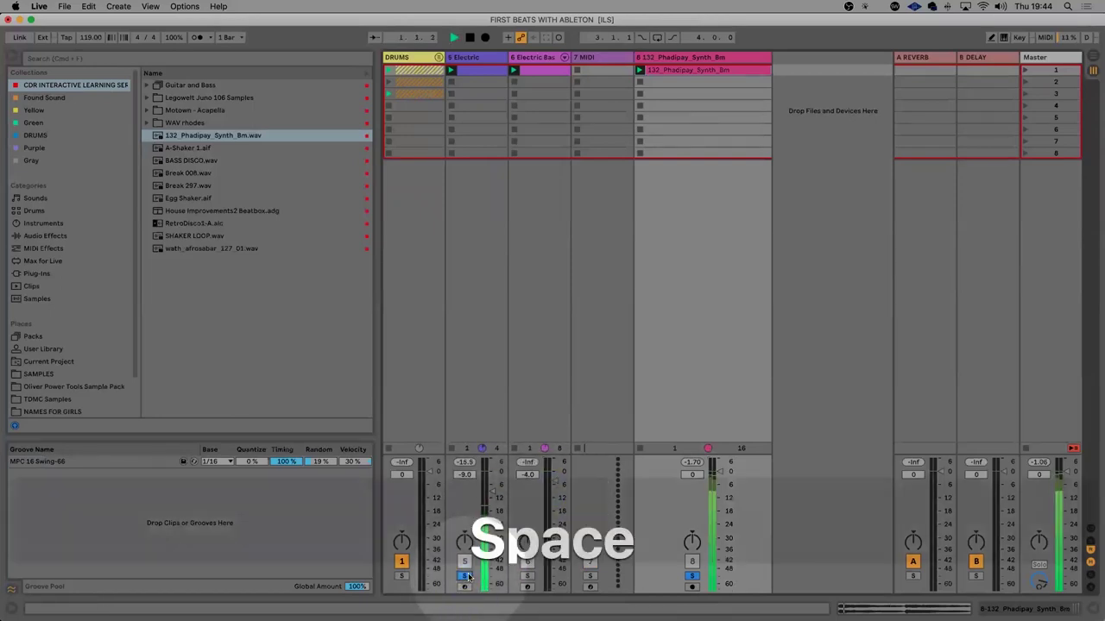
drag(490, 491, 488, 498)
key(space)
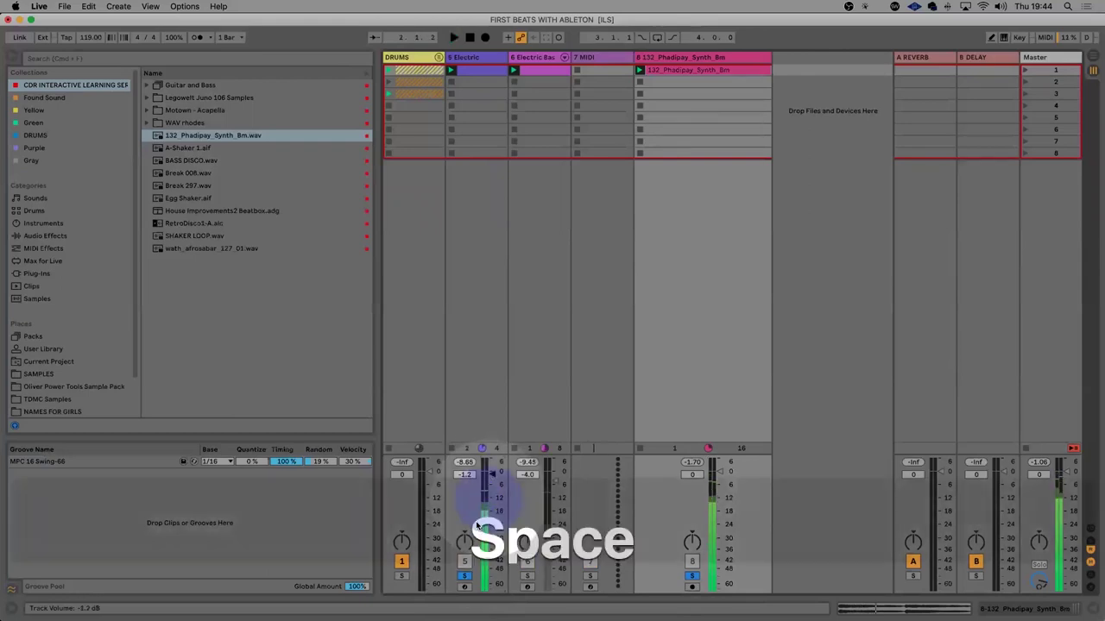
Open the 132_Phadipay_Synth_Bm clip and convert its harmony to a new MIDI track
double_click(686, 70)
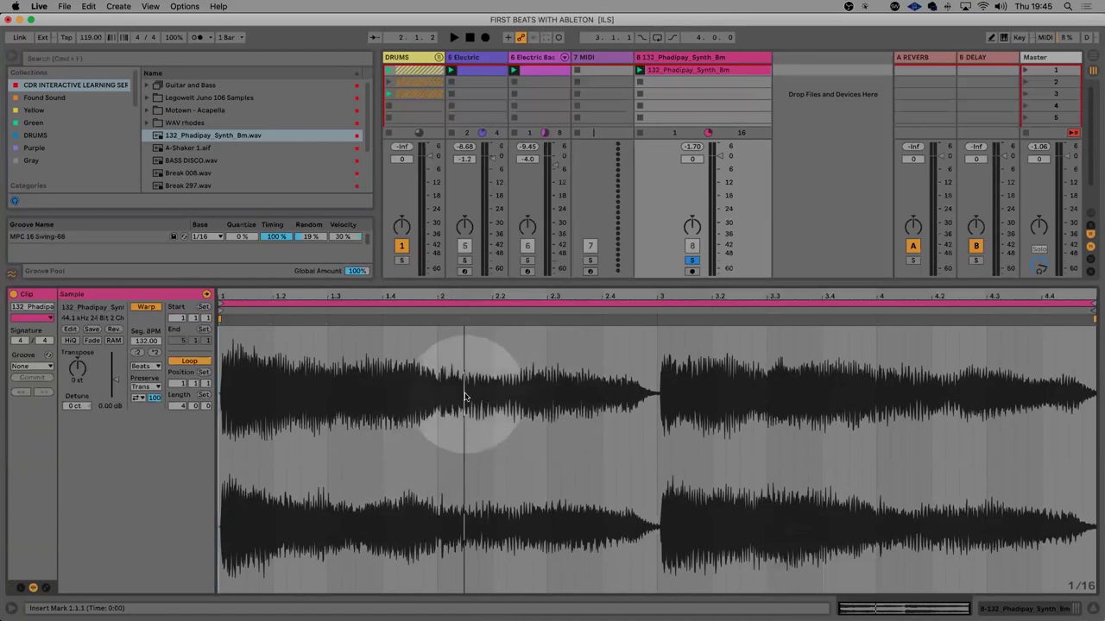
ctrl+click(668, 71)
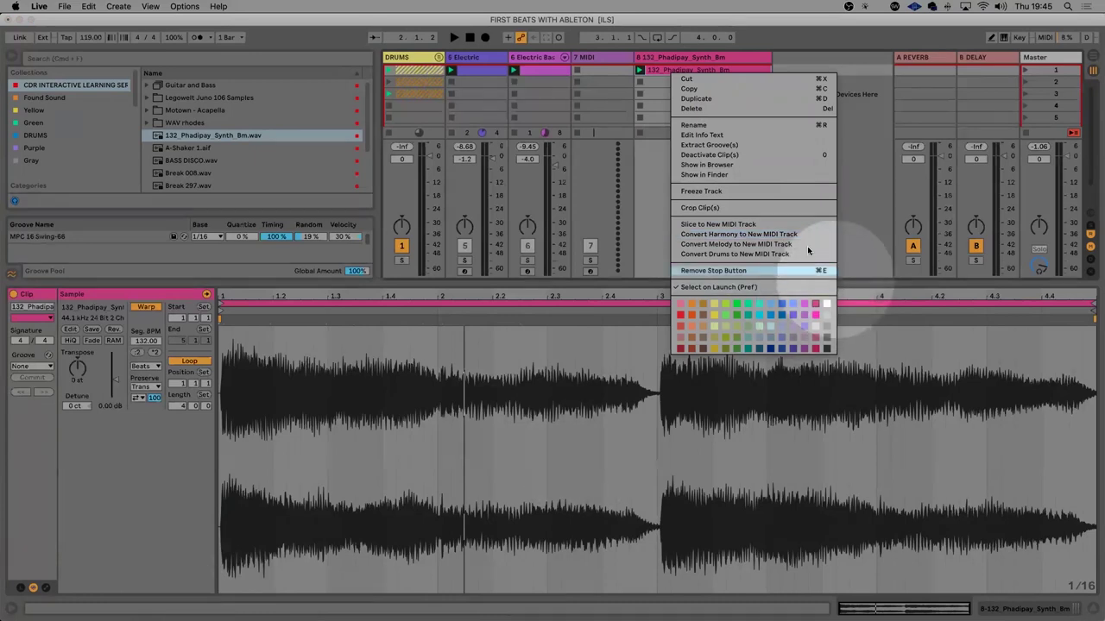
click(752, 236)
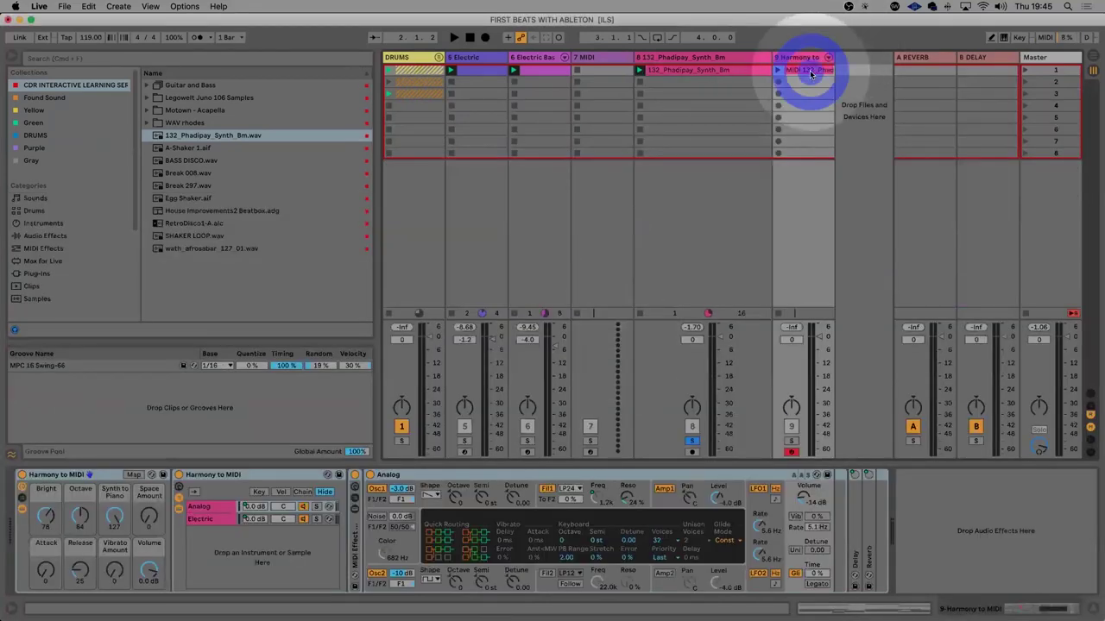
Open the converted MIDI clip and transpose the two C#5 notes in bars 1 and 2 down an octave to C#4
double_click(810, 73)
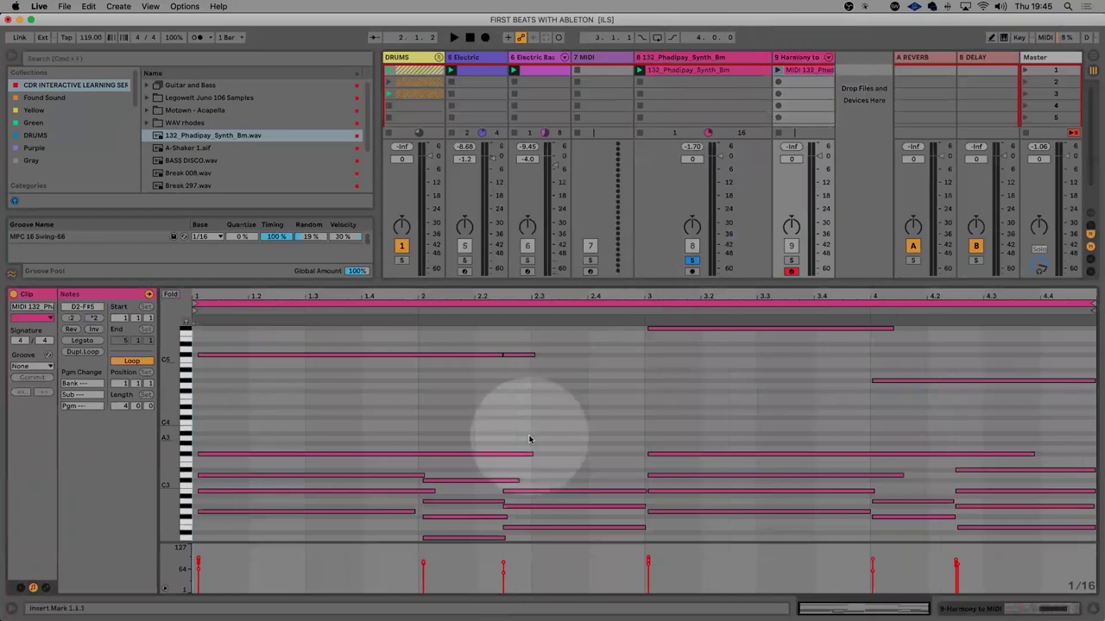
scroll(518, 440, down, 3)
scroll(530, 440, down, 3)
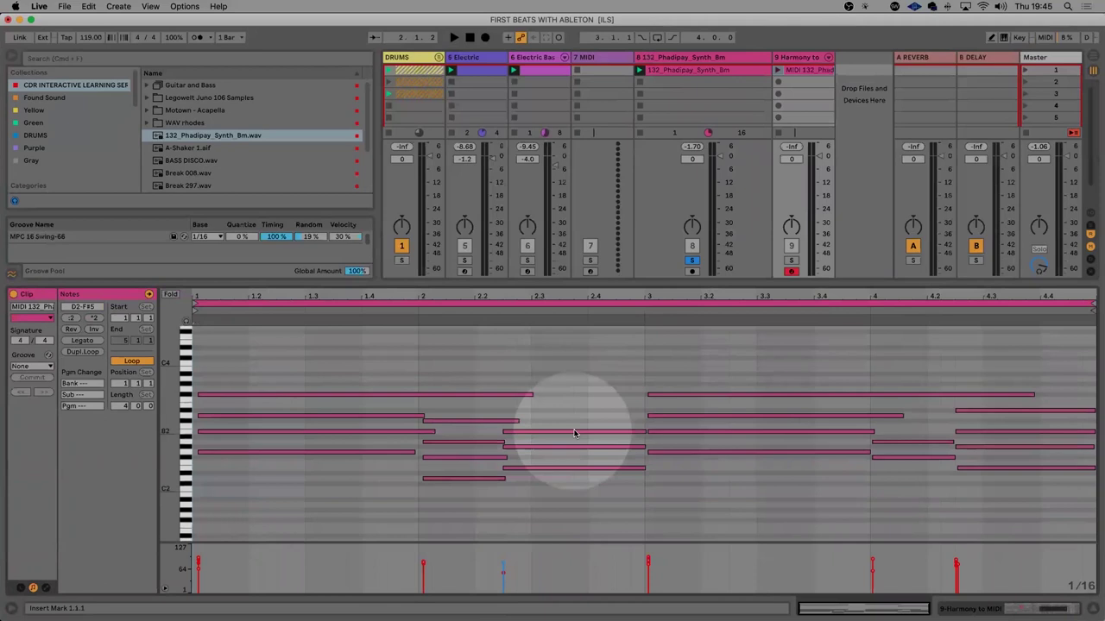
scroll(575, 436, up, 6)
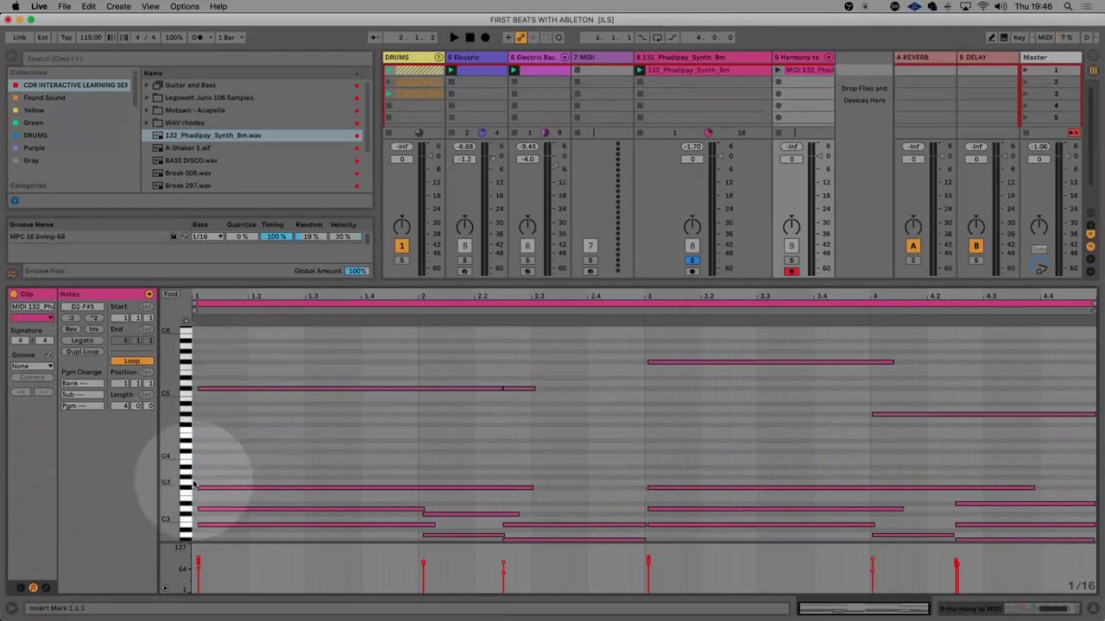
drag(218, 403, 621, 397)
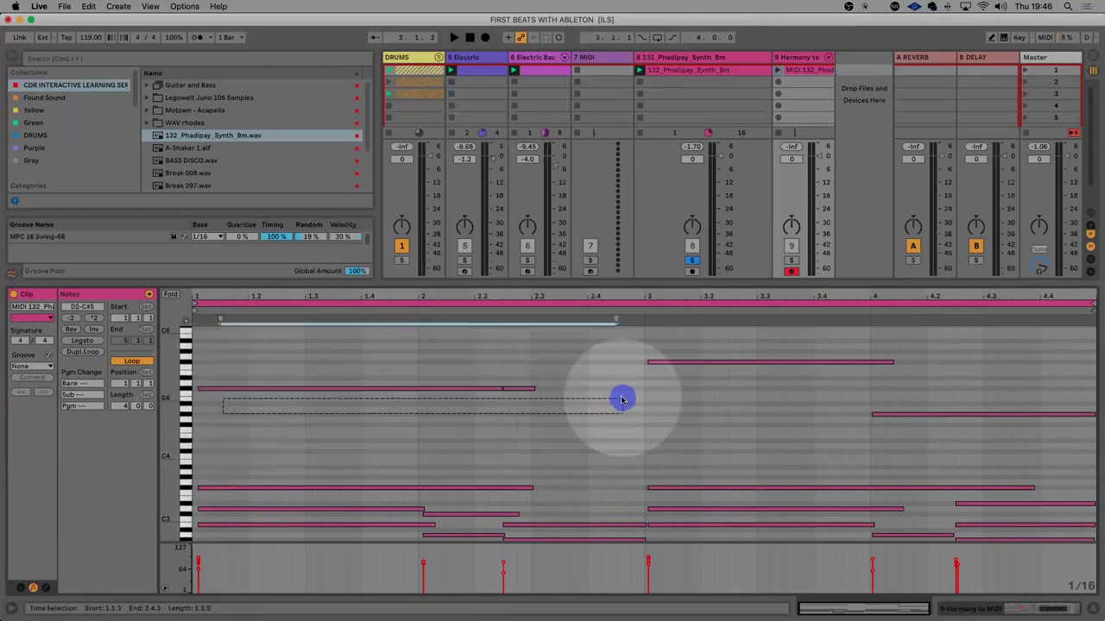
click(544, 418)
drag(535, 385, 429, 346)
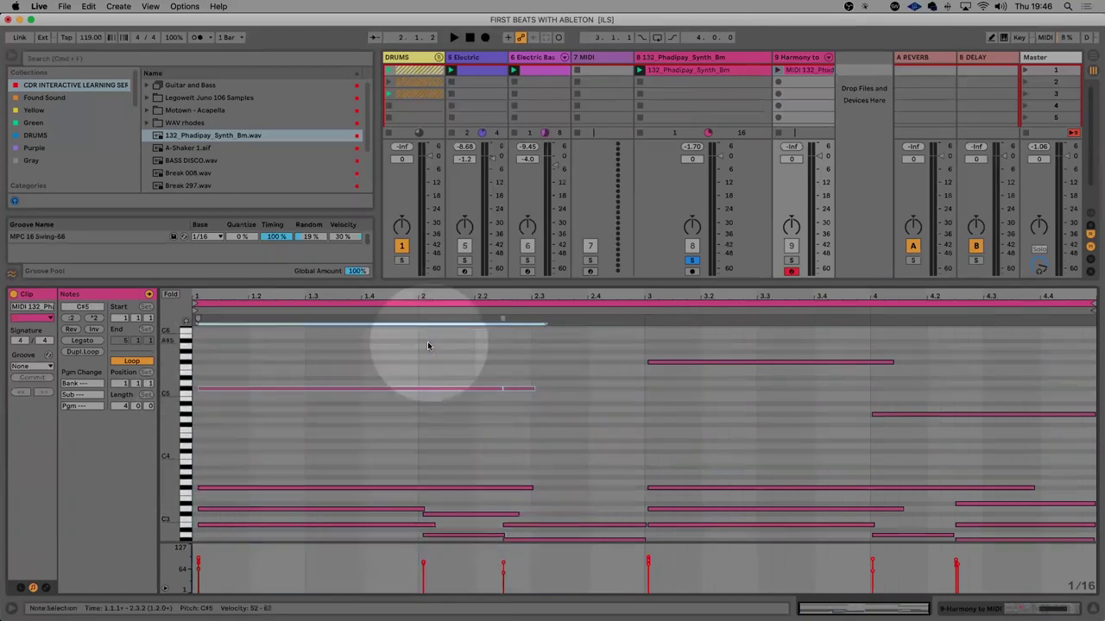
key(shift+Down)
Unsolo and mute the 132_Phadipay_Synth_Bm track, launch the converted MIDI clip, and audition it with the Harmony to MIDI track soloed
key(space)
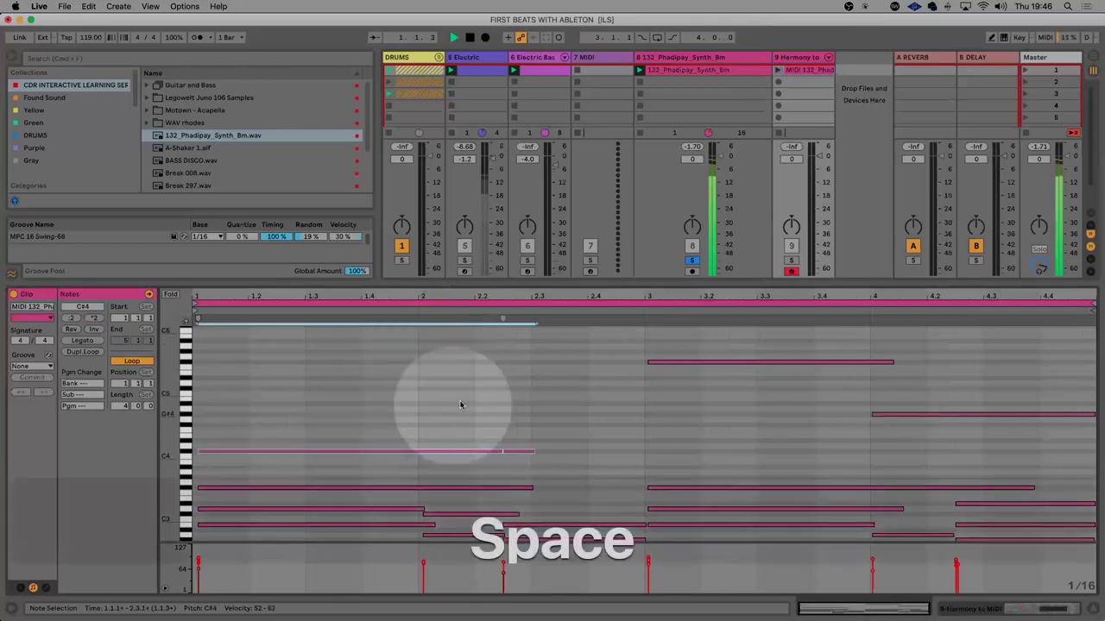
click(692, 260)
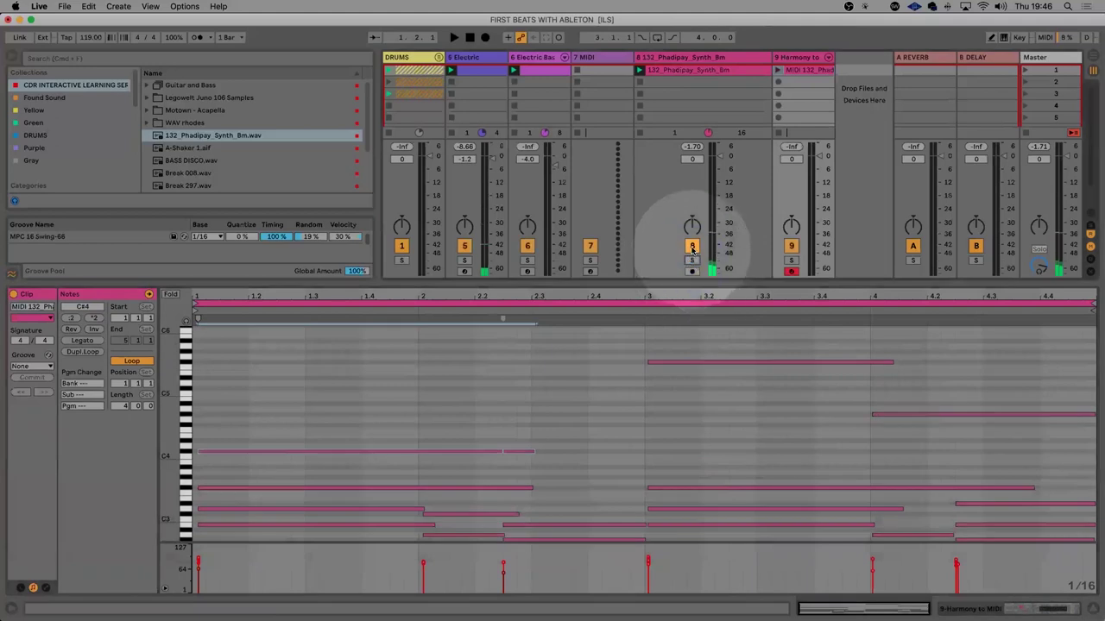
click(777, 69)
key(space)
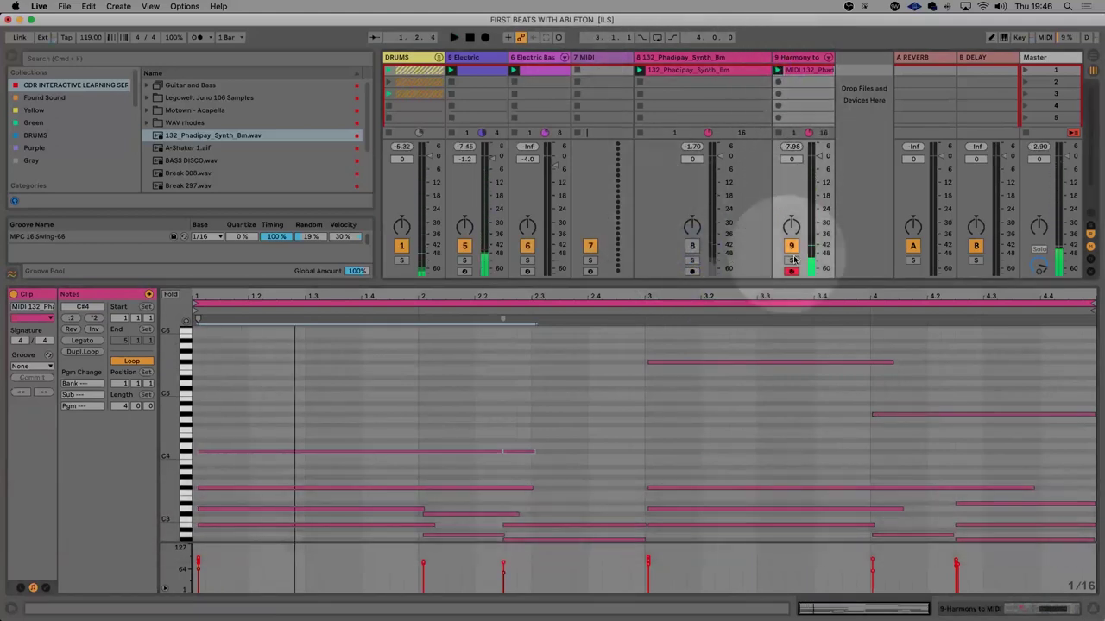
click(791, 260)
key(space)
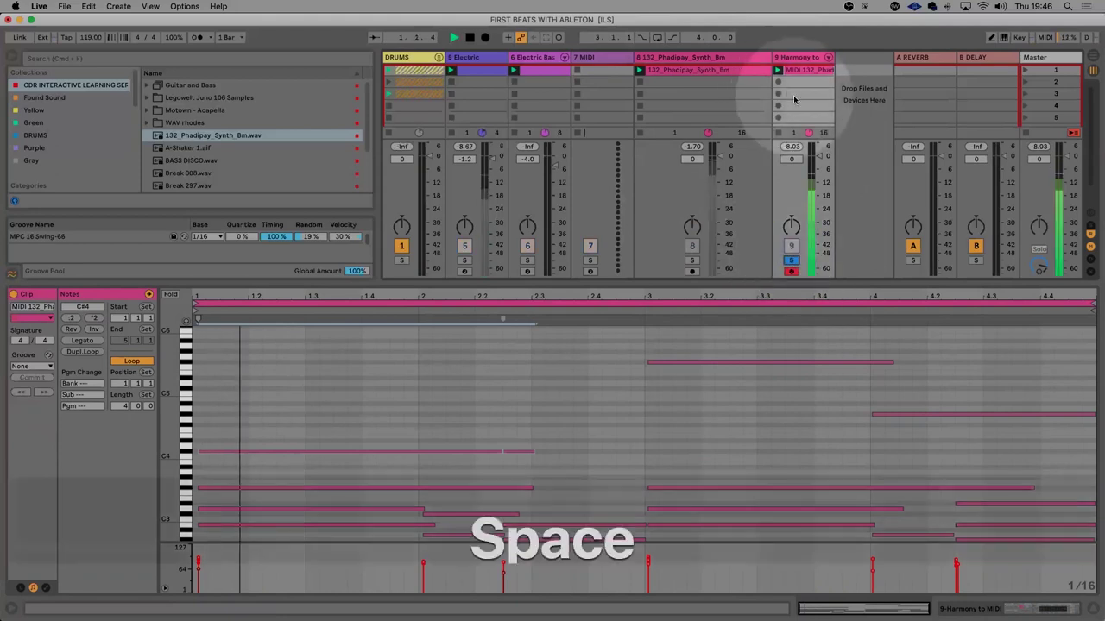
scroll(549, 422, down, 3)
key(space)
Extend the second C#4 note to the start of bar 3 and trim bar 3's F#3 note to end at bar 4
click(545, 420)
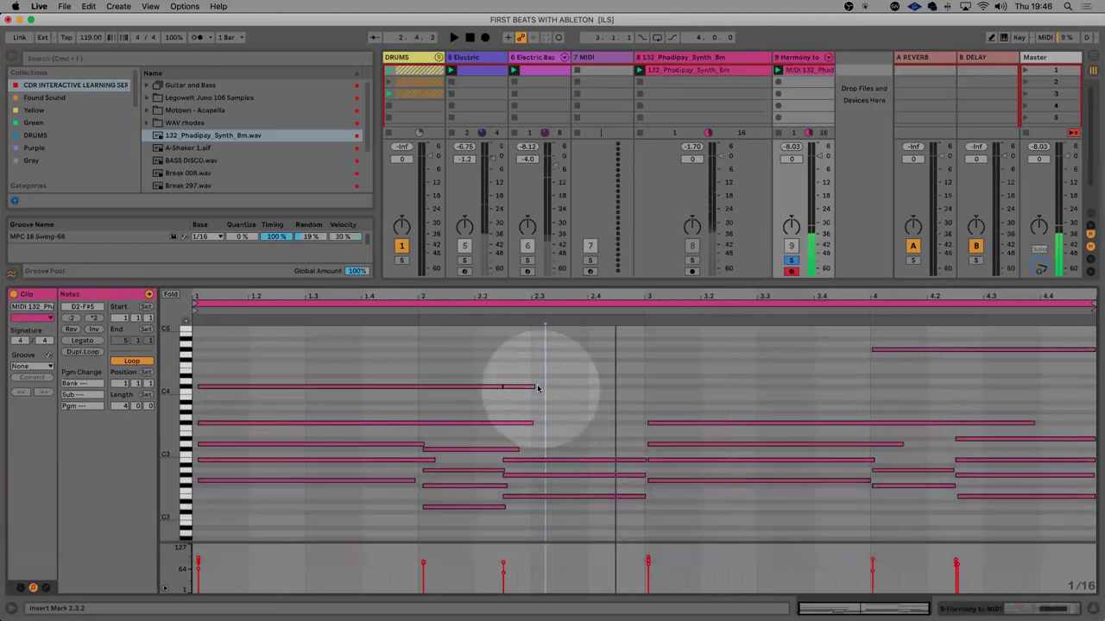
double_click(531, 388)
drag(533, 387, 647, 388)
scroll(736, 414, up, 2)
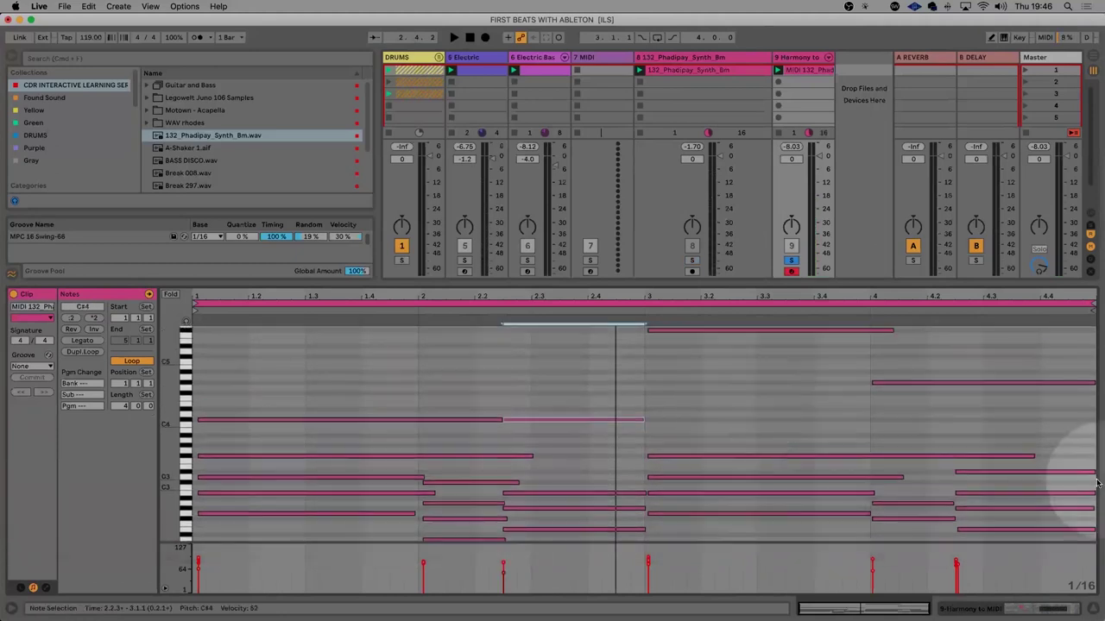
drag(1033, 456, 871, 456)
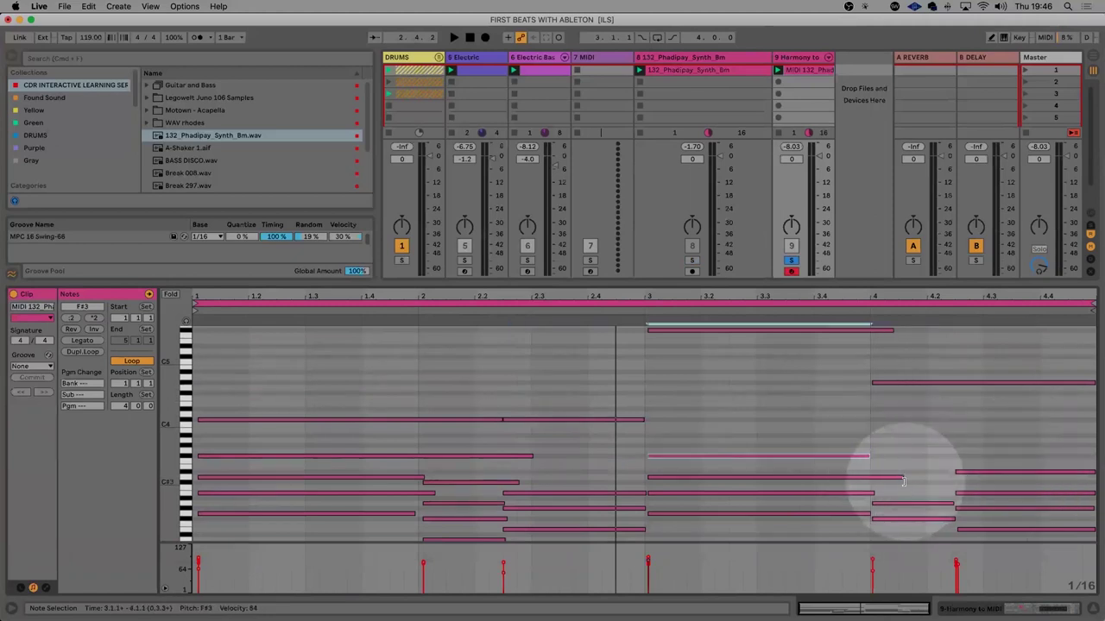
Lower bar 4's G#4 note an octave to G#3 and trim bar 3's D3 note to end at bar 4
click(898, 383)
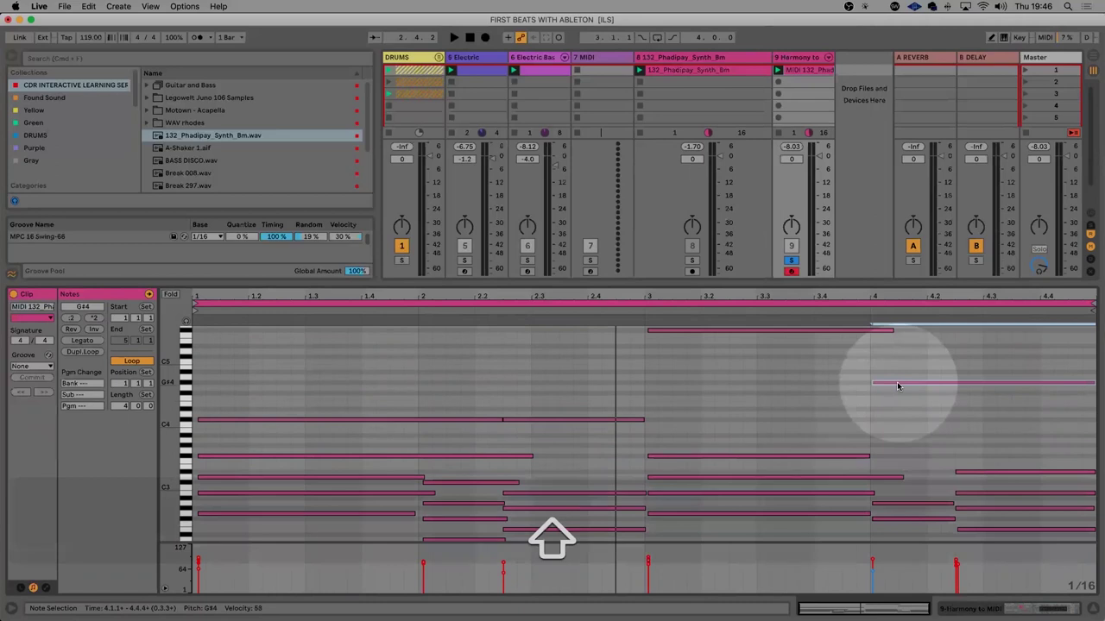
drag(899, 475, 883, 446)
click(892, 448)
click(885, 448)
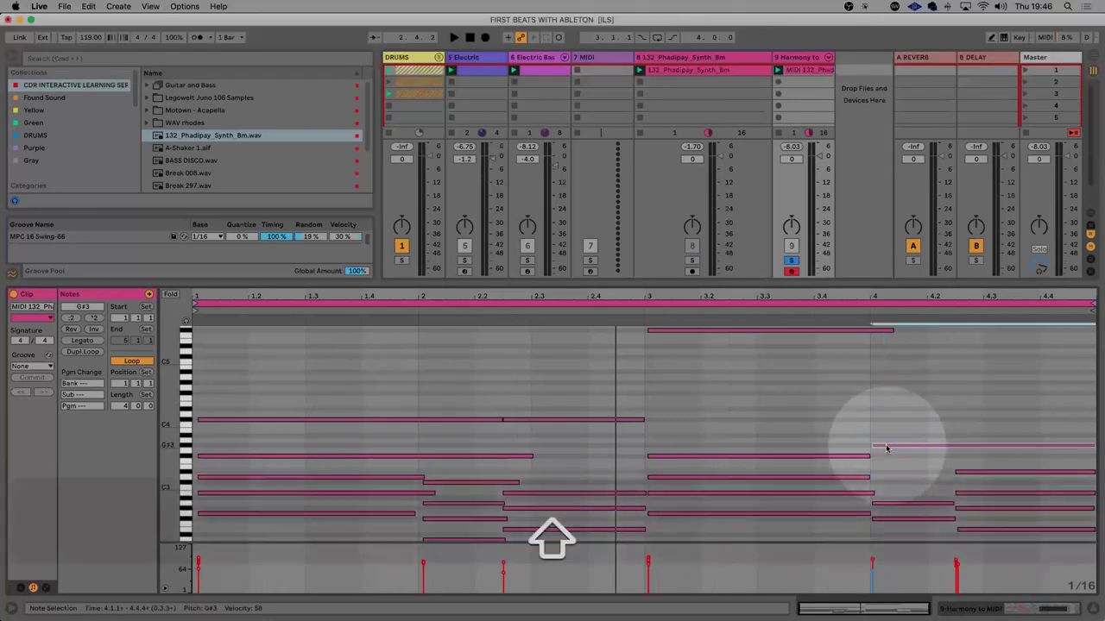
key(shift+Up)
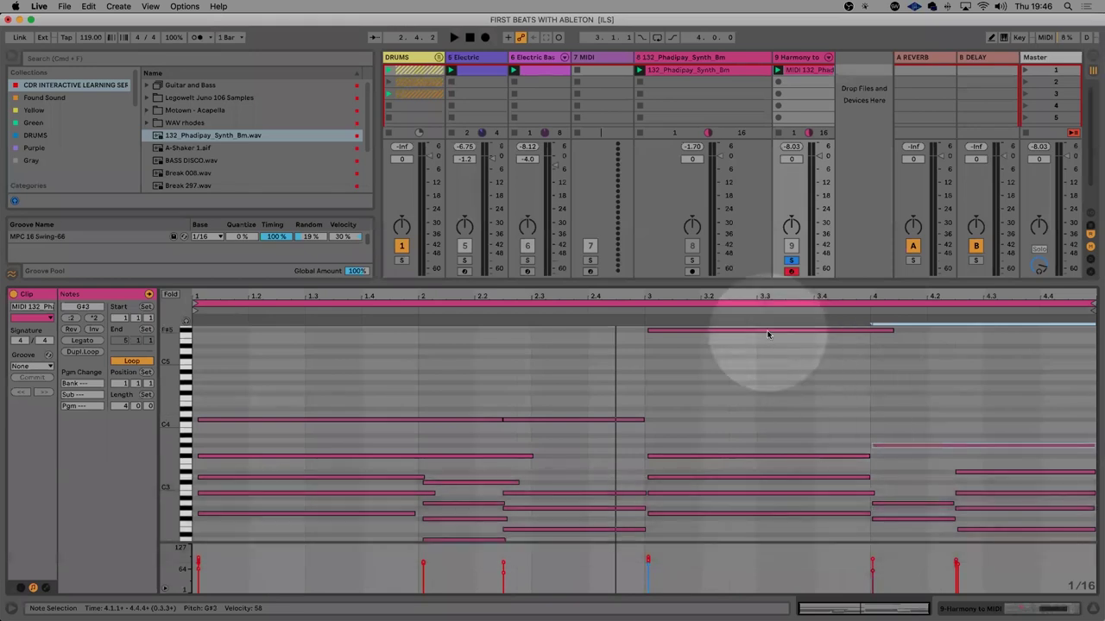
Transpose the F#5 note at the start of bar 3 down two octaves to F#3
click(768, 331)
key(shift+Down)
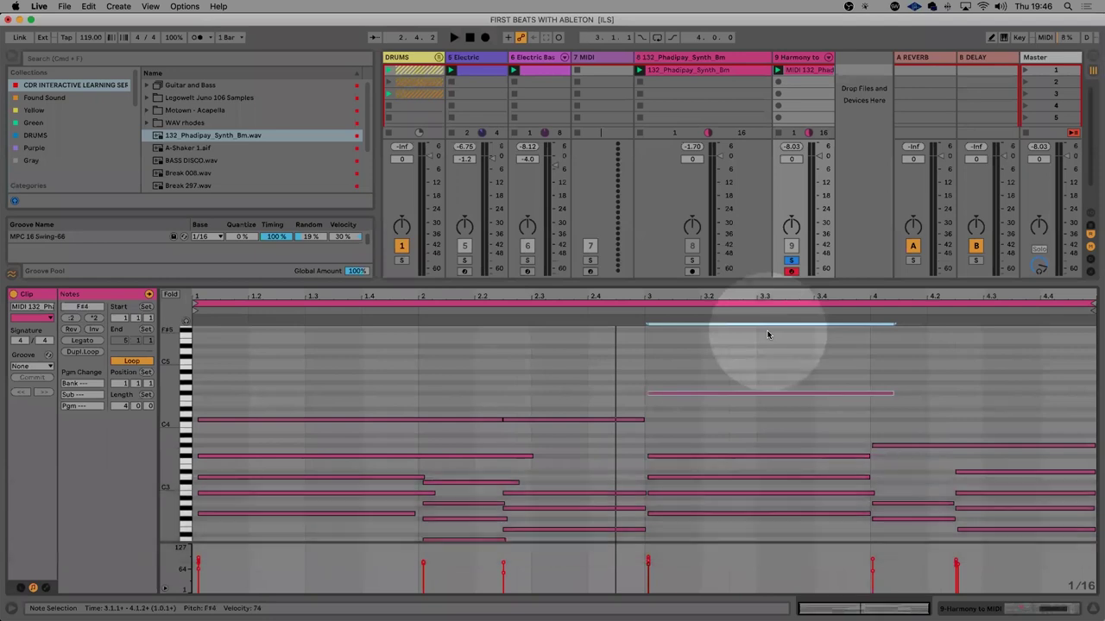
key(shift+Down)
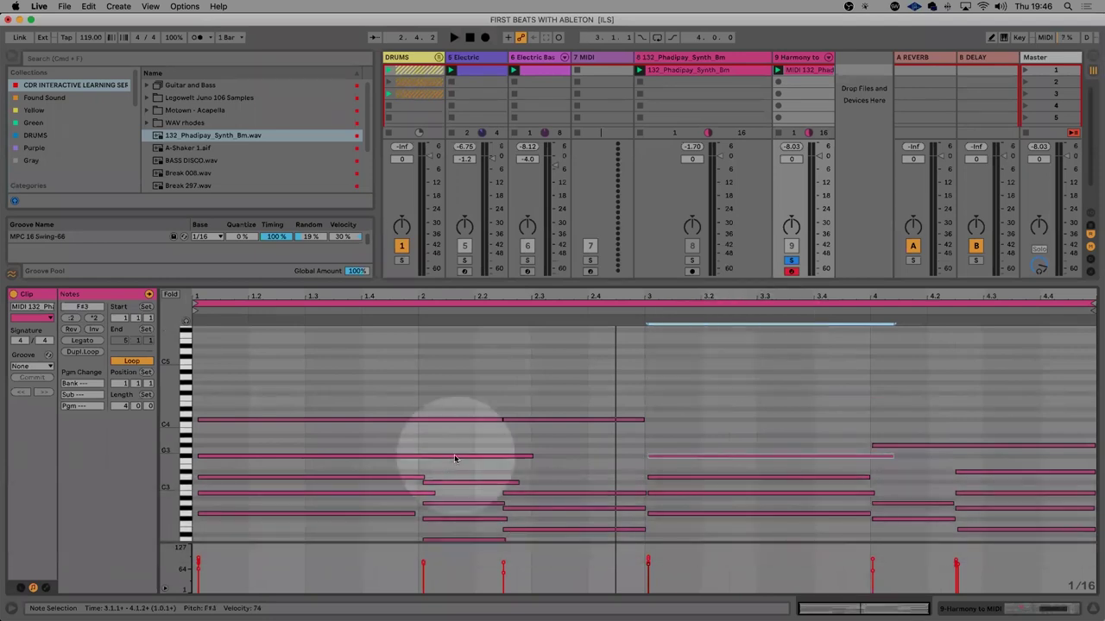
Try revoicing the opening chord by raising G2 to G3 and lowering C#4 to C#3, audition it, and undo both changes
click(207, 514)
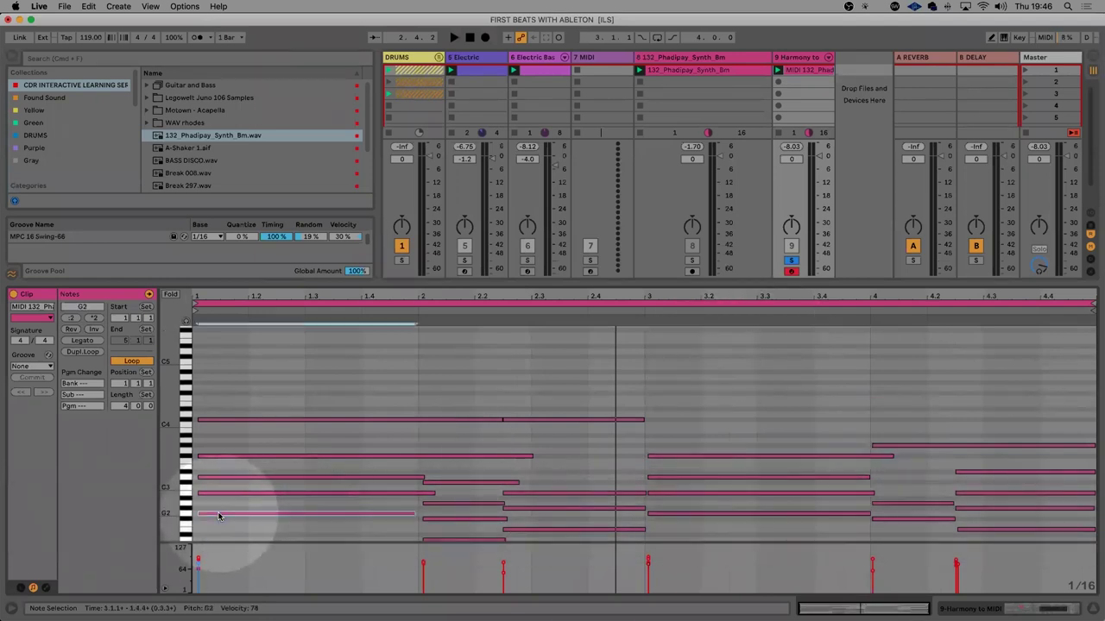
key(shift)
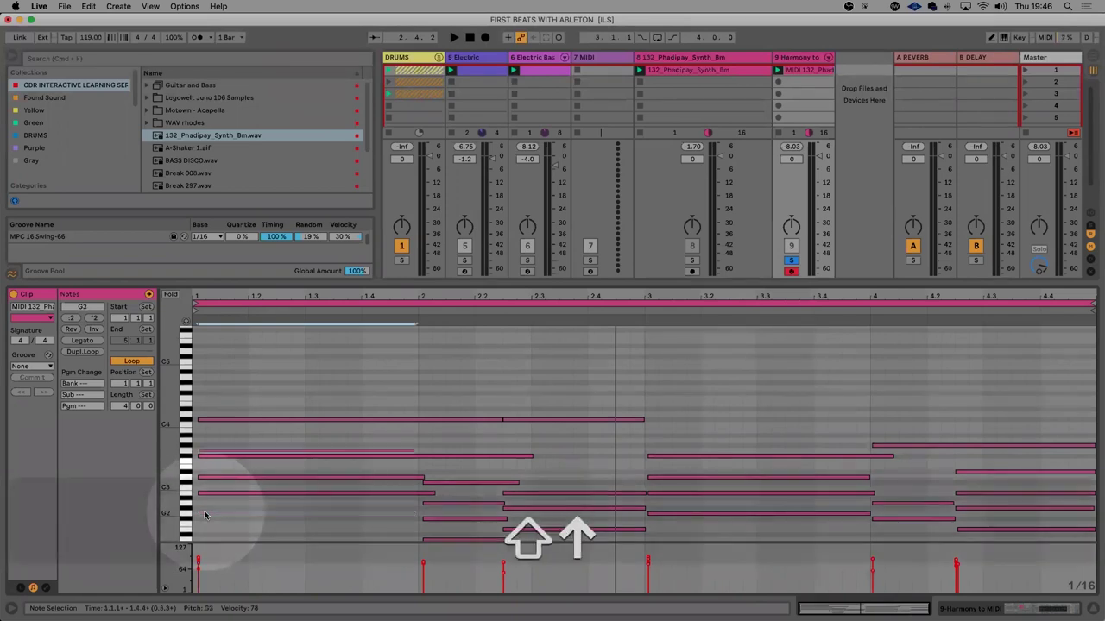
key(space)
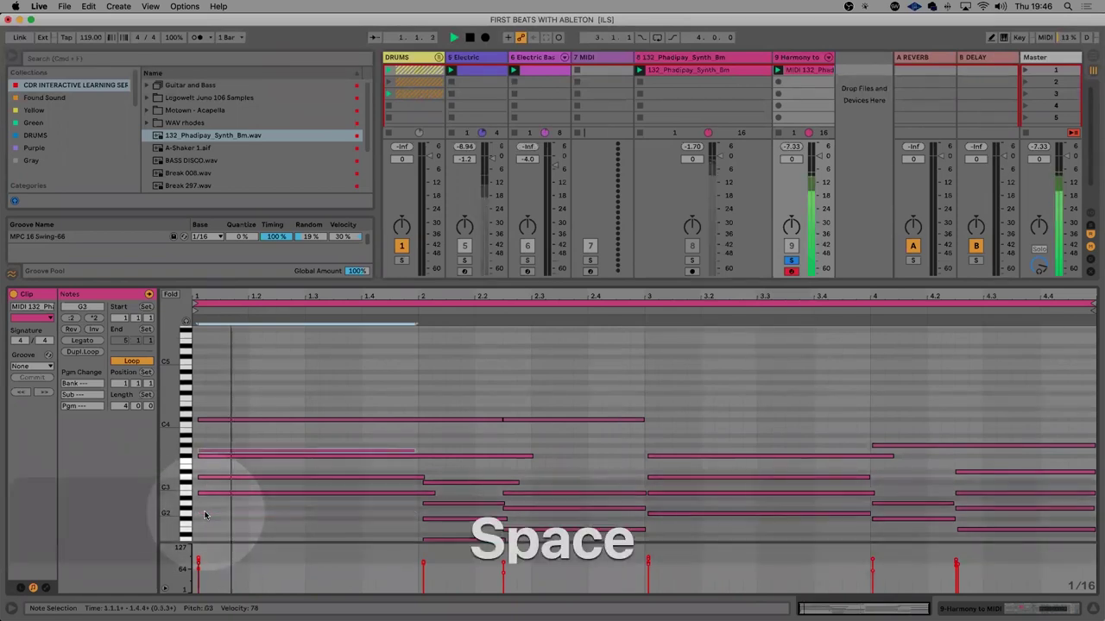
click(227, 421)
key(shift+Down)
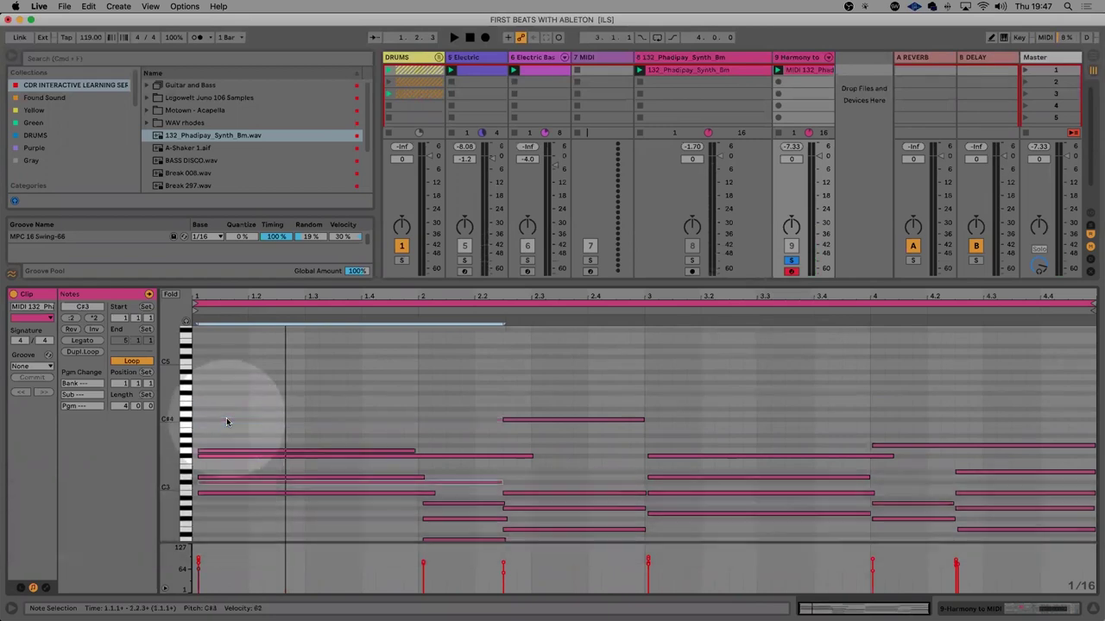
key(space)
key(space)
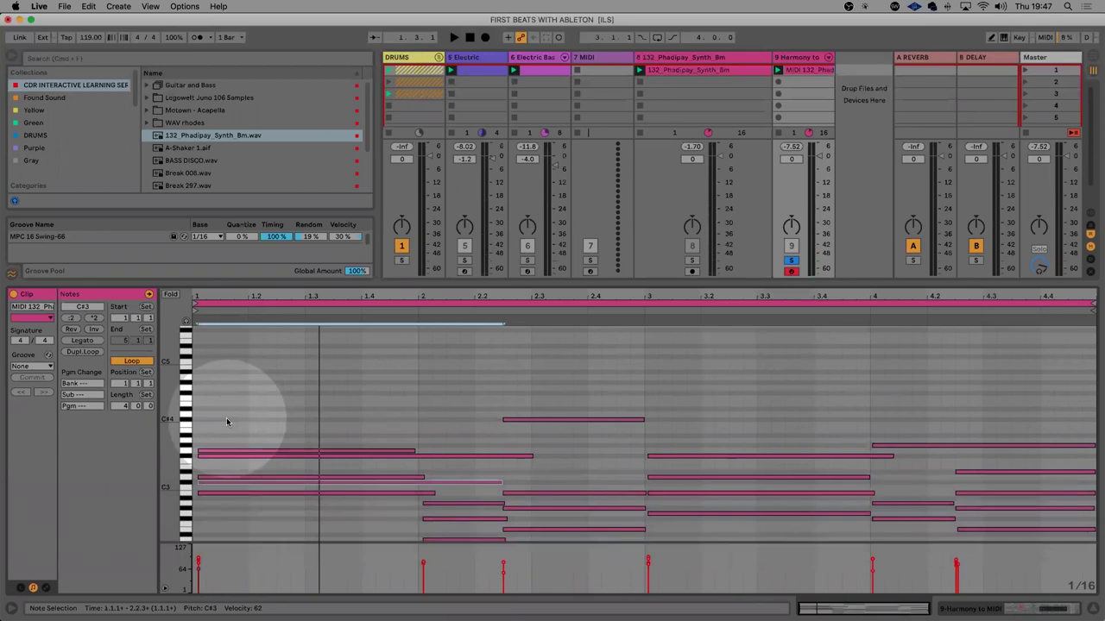
key(super+z)
key(super+z)
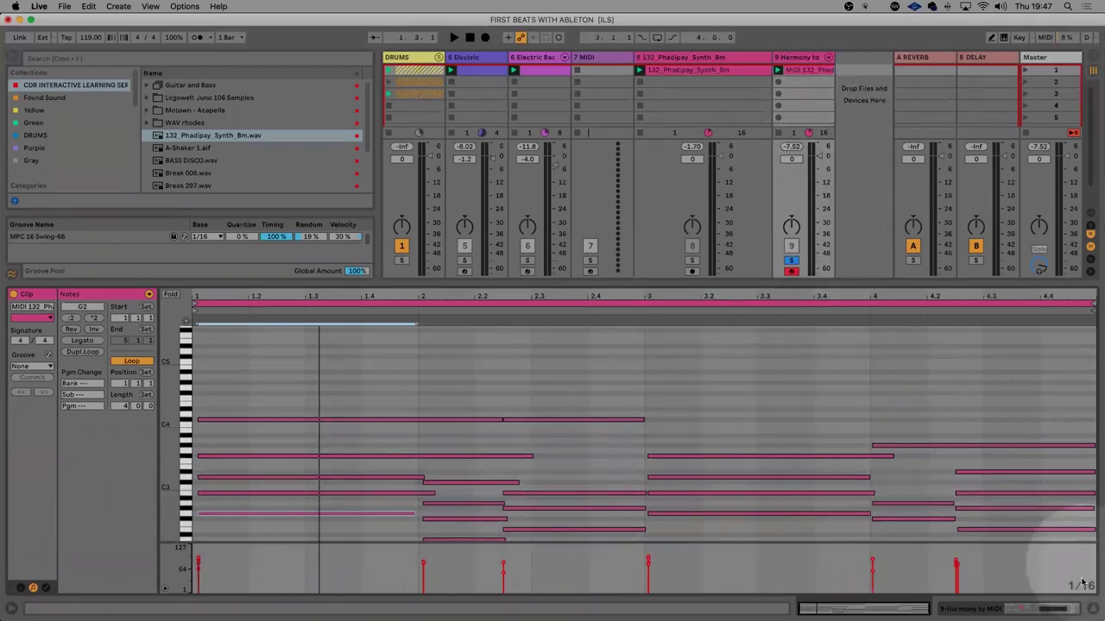
Copy the Dorian Mode scale device from the Electric Bass Open track and paste it onto the Harmony to MIDI track
click(608, 57)
click(526, 57)
key(shift+Tab)
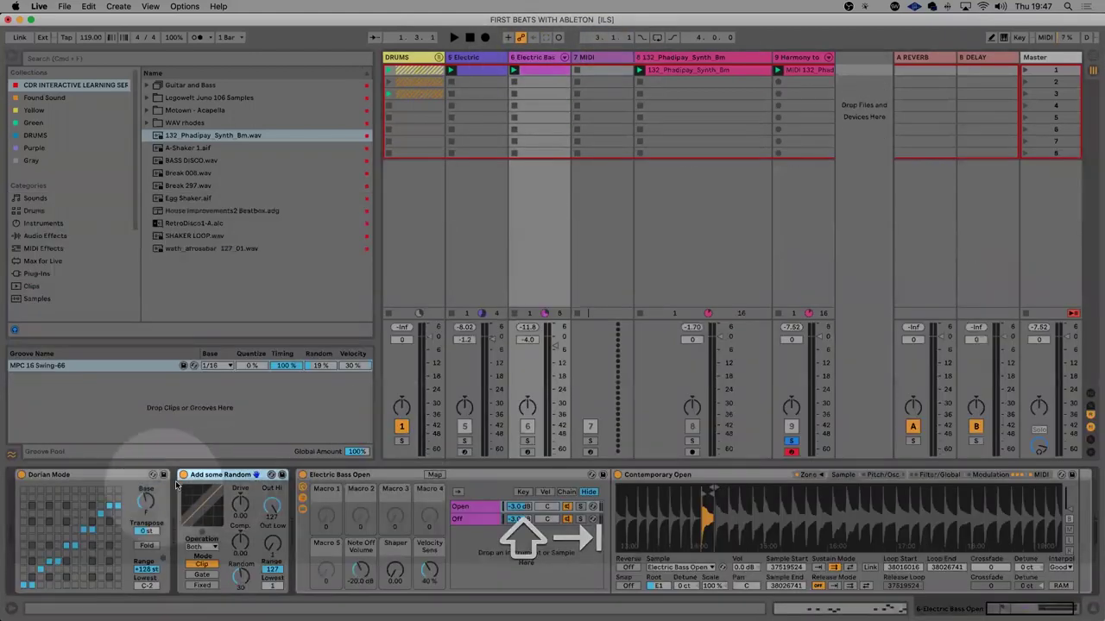
click(105, 473)
key(super+c)
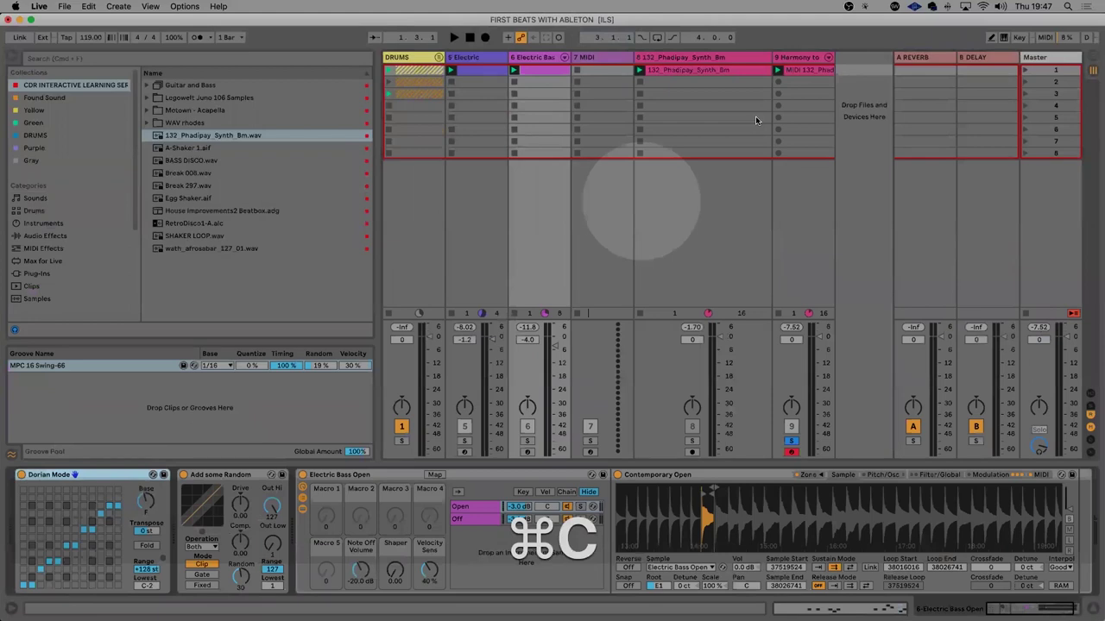
click(804, 57)
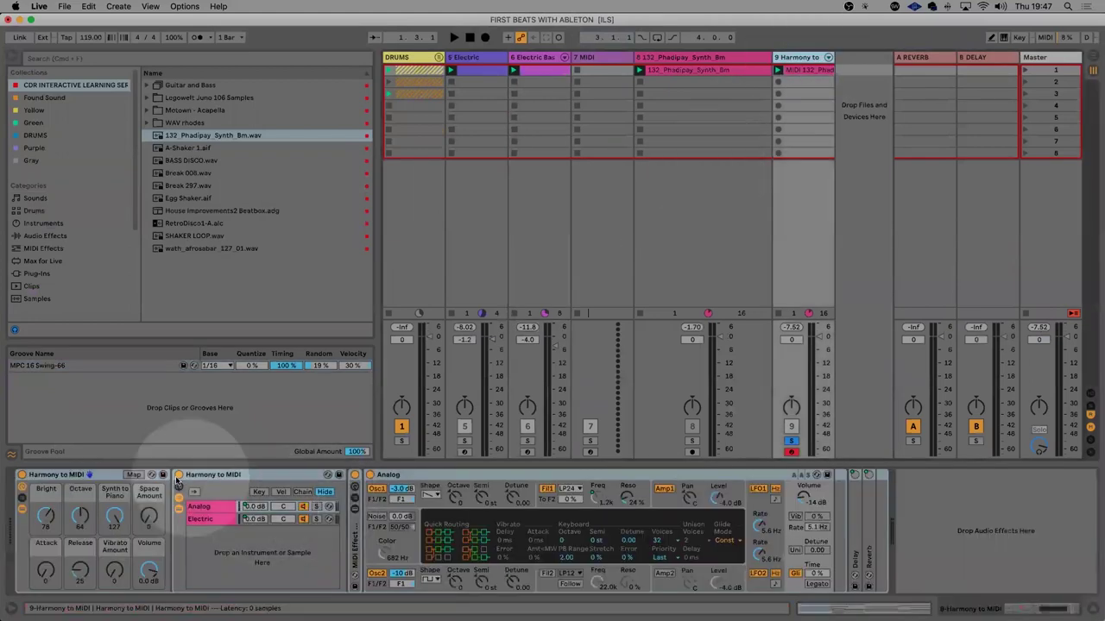
click(91, 474)
key(super)
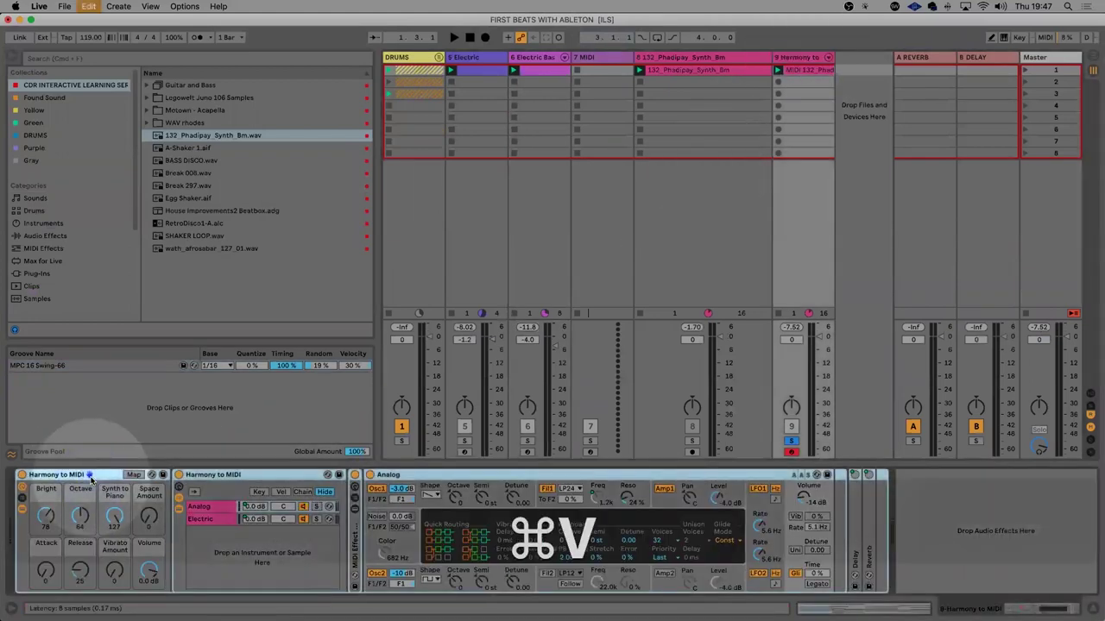
Insert the copied Dorian Mode scale ahead of the Harmony to MIDI instrument rack and audition the track
key(super+v)
key(space)
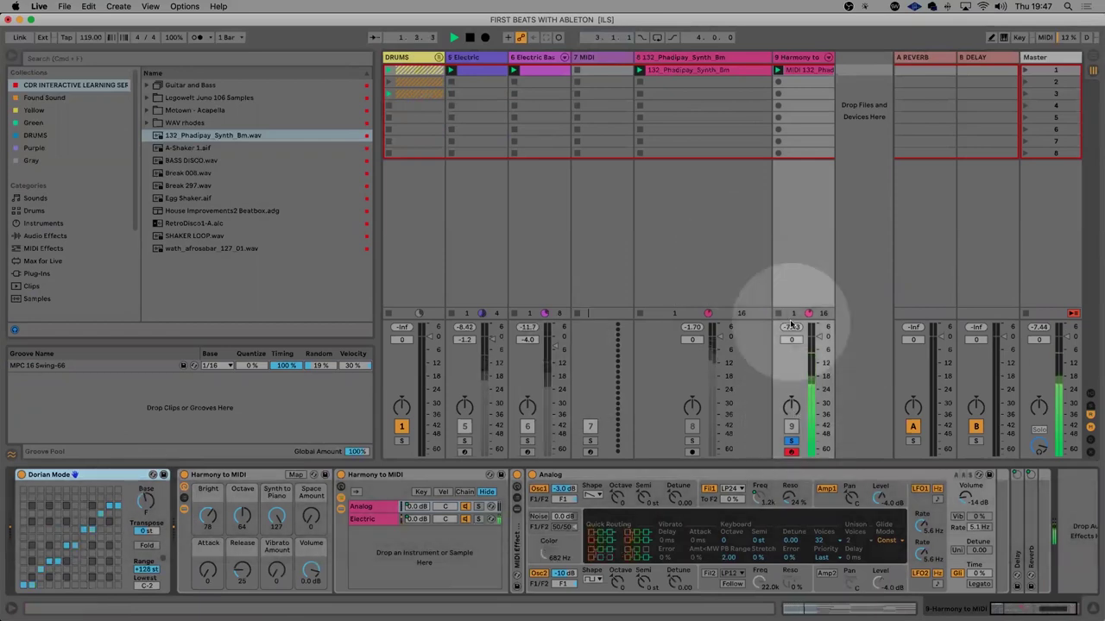
key(space)
Solo the Electric track alongside Harmony to MIDI, balance their volumes at -9.0 dB and -6.5 dB, and audition them together
click(464, 441)
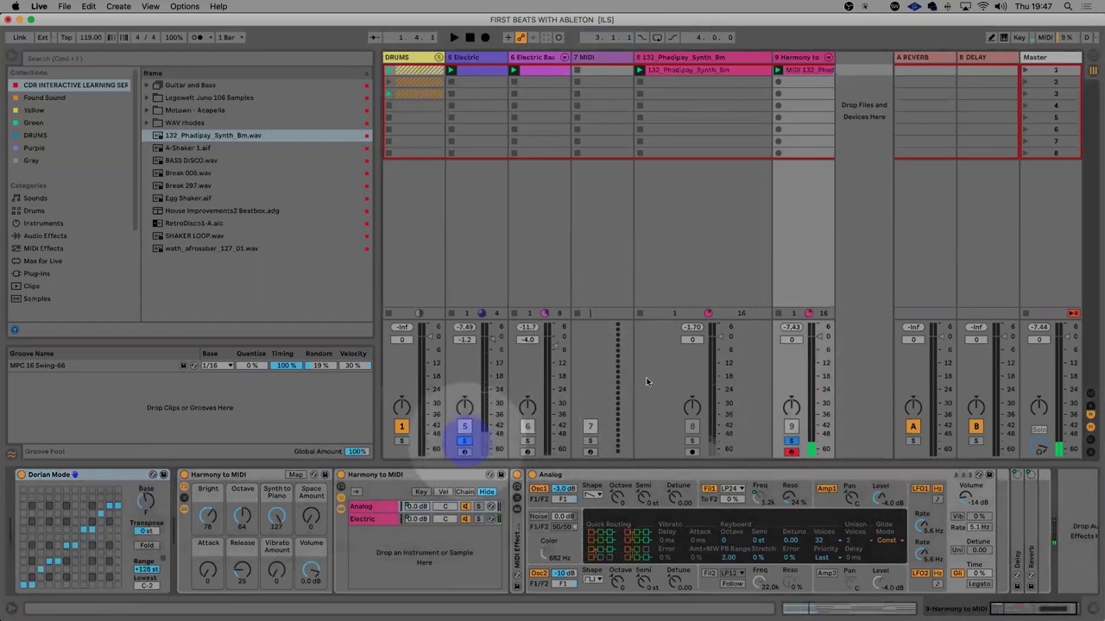
key(space)
click(480, 333)
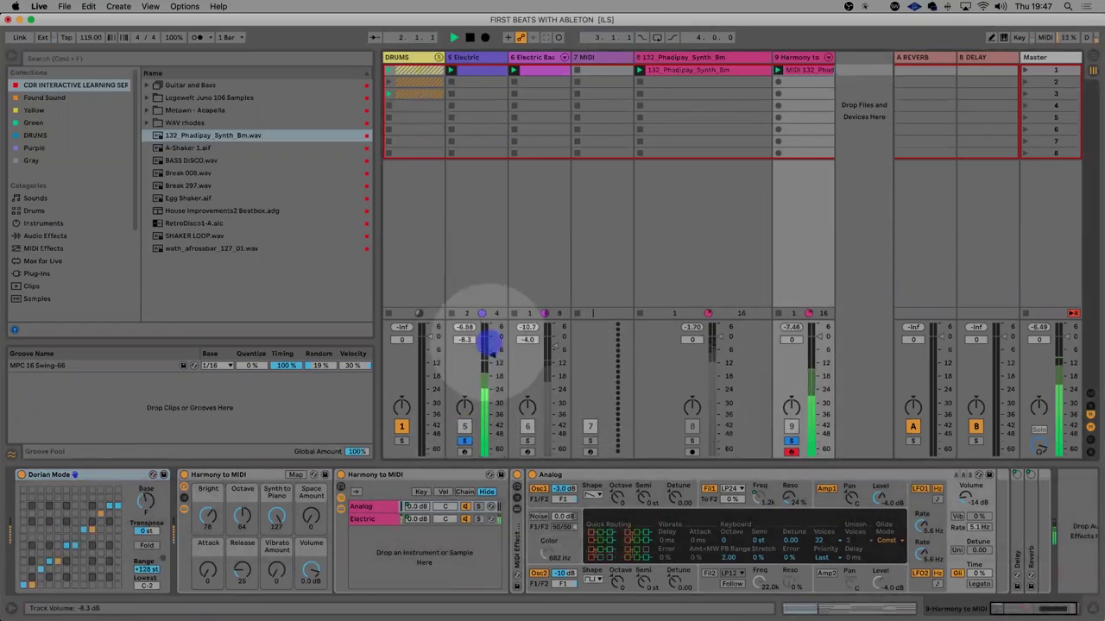
click(790, 440)
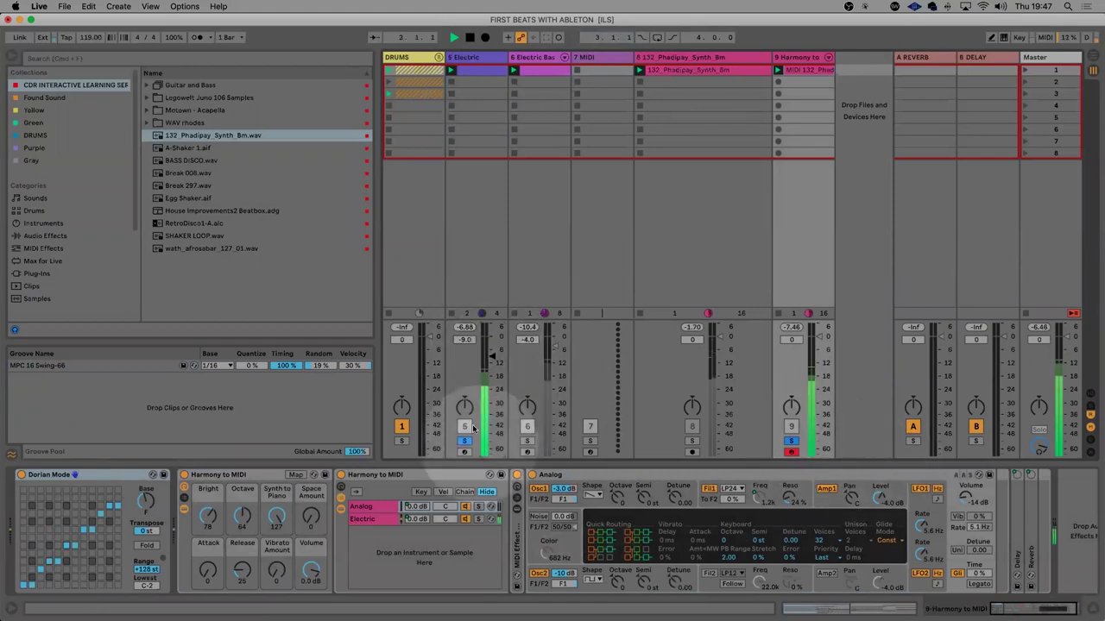
key(space)
click(811, 336)
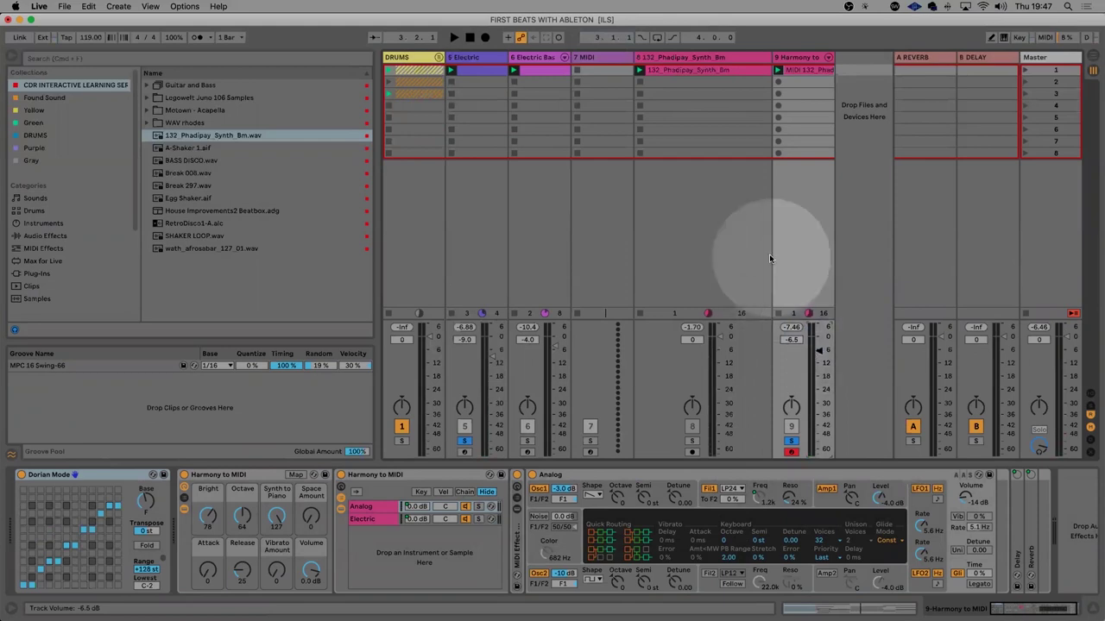
key(space)
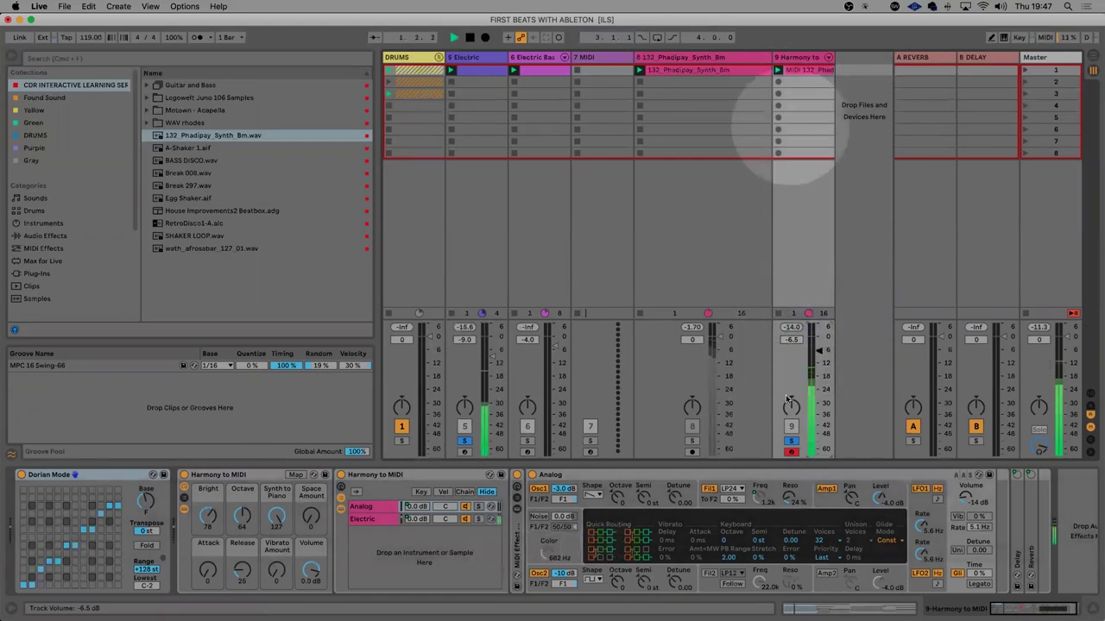
key(space)
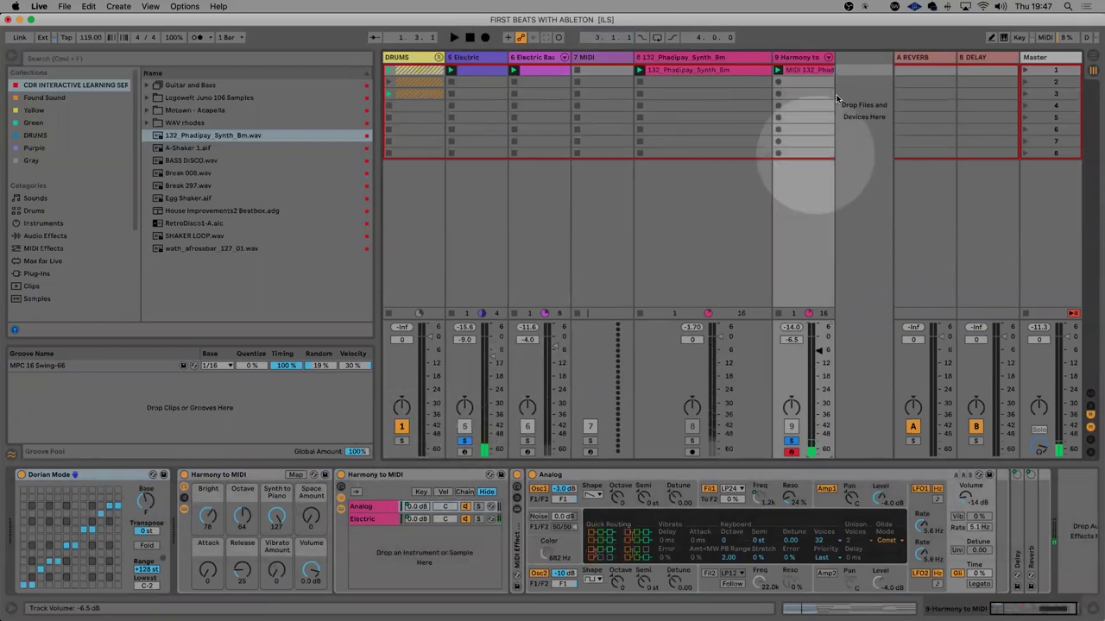
Apply the MPC 16 Swing-66 groove to the Harmony to MIDI clip and commit it to the notes
double_click(808, 74)
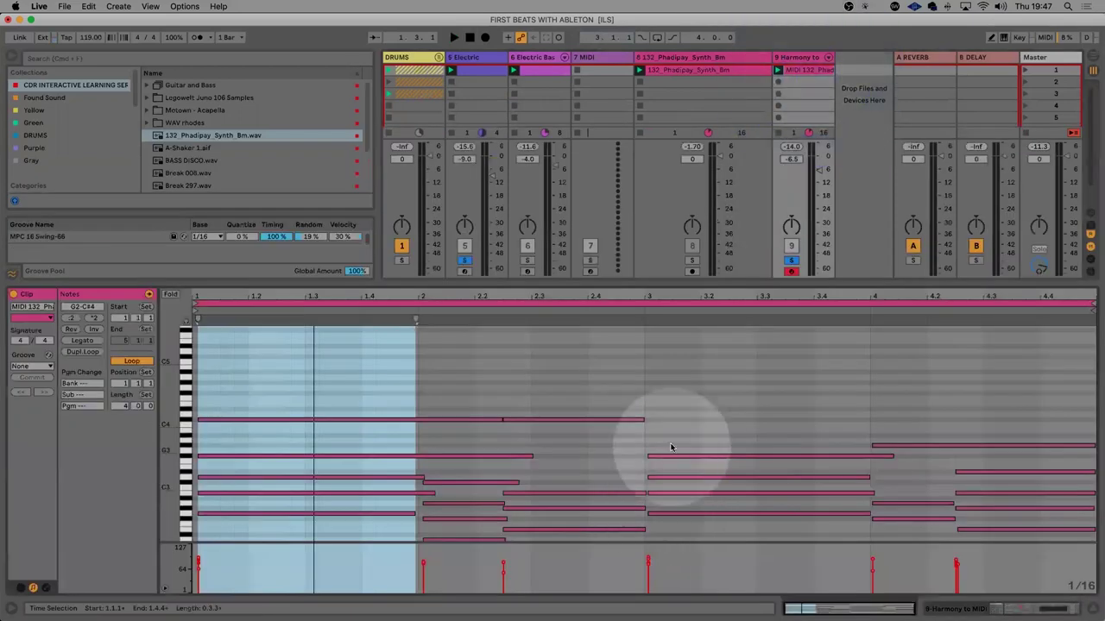
key(super+a)
click(34, 366)
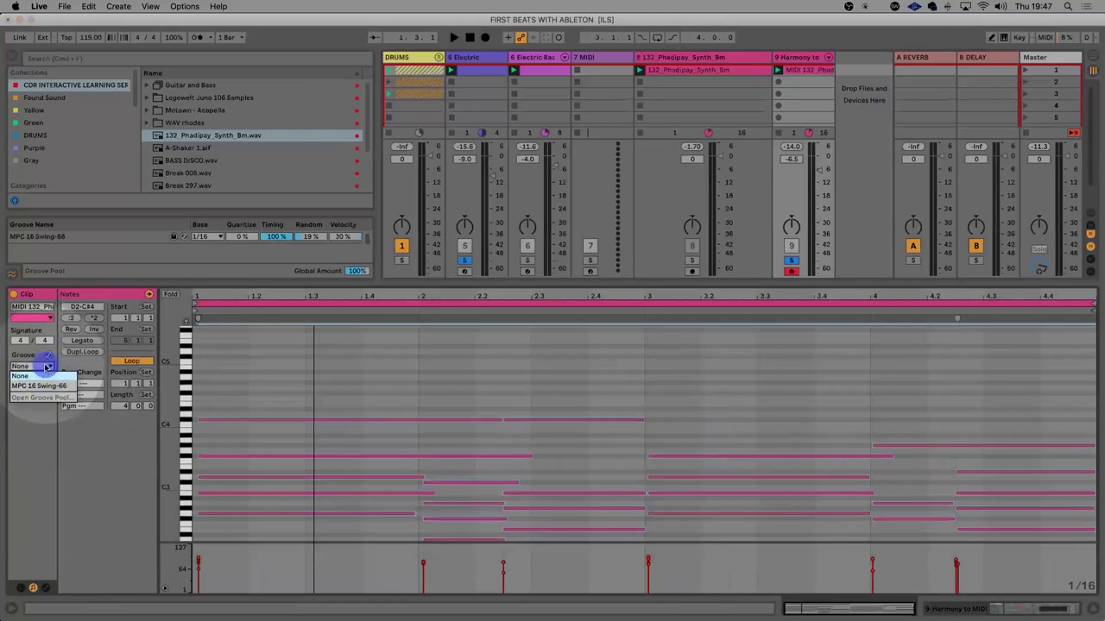
click(46, 388)
click(43, 379)
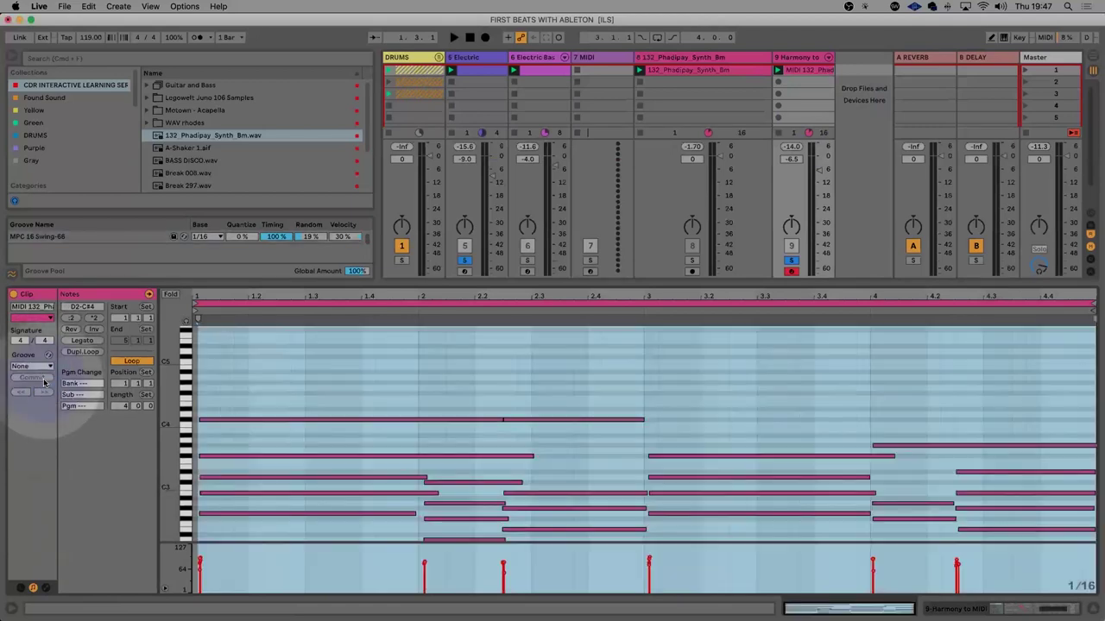
Play the full mix with the solos released and lower the Harmony to MIDI track's volume to -10.4 dB
key(space)
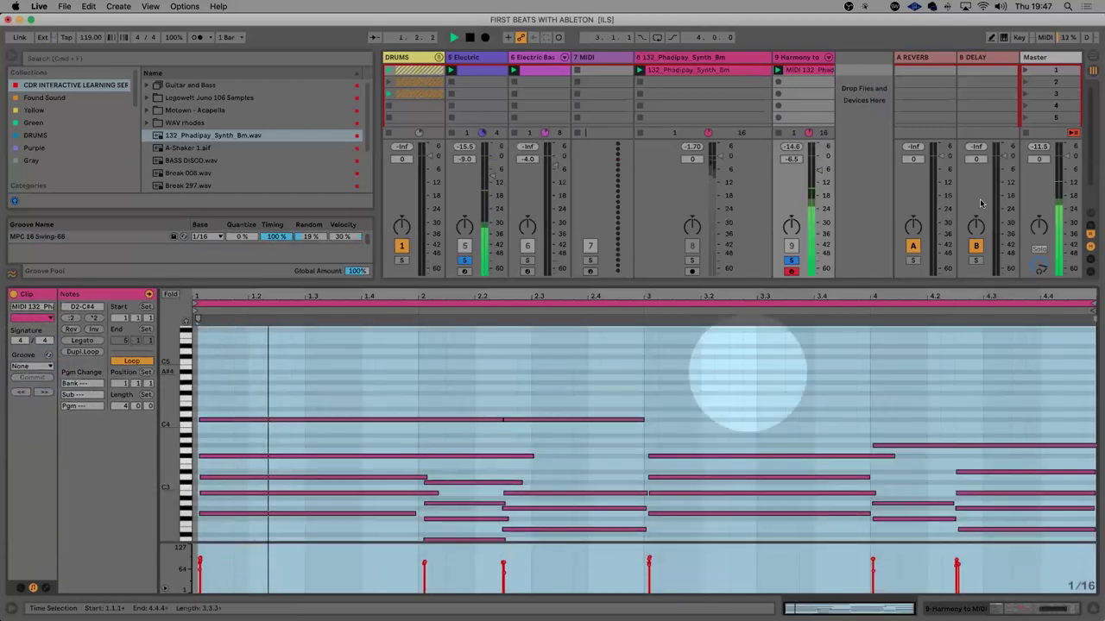
super+click(791, 260)
drag(818, 170, 818, 173)
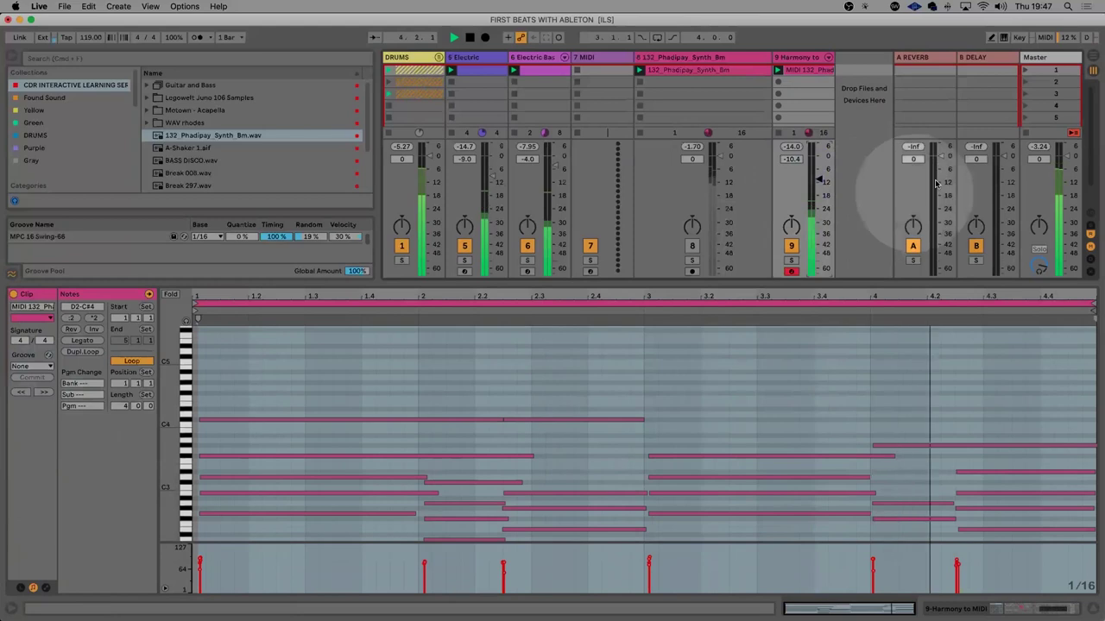
key(space)
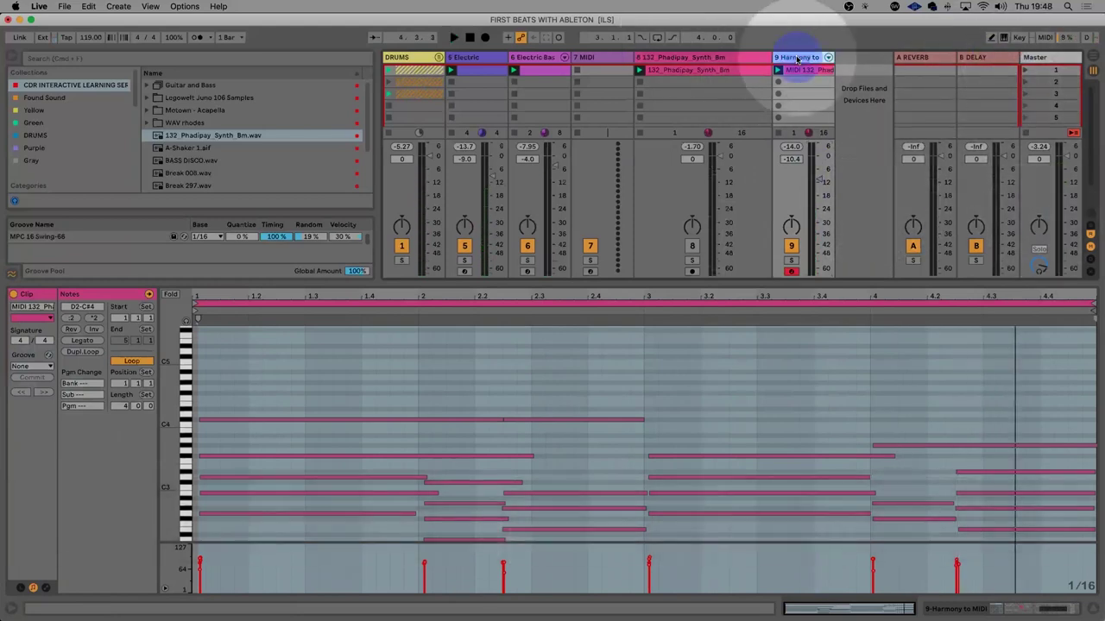
Replace the Harmony to MIDI instrument rack with the Fury800 plug-in from Full Bucket Music, keeping the Dorian Mode scale
key(shift+Tab)
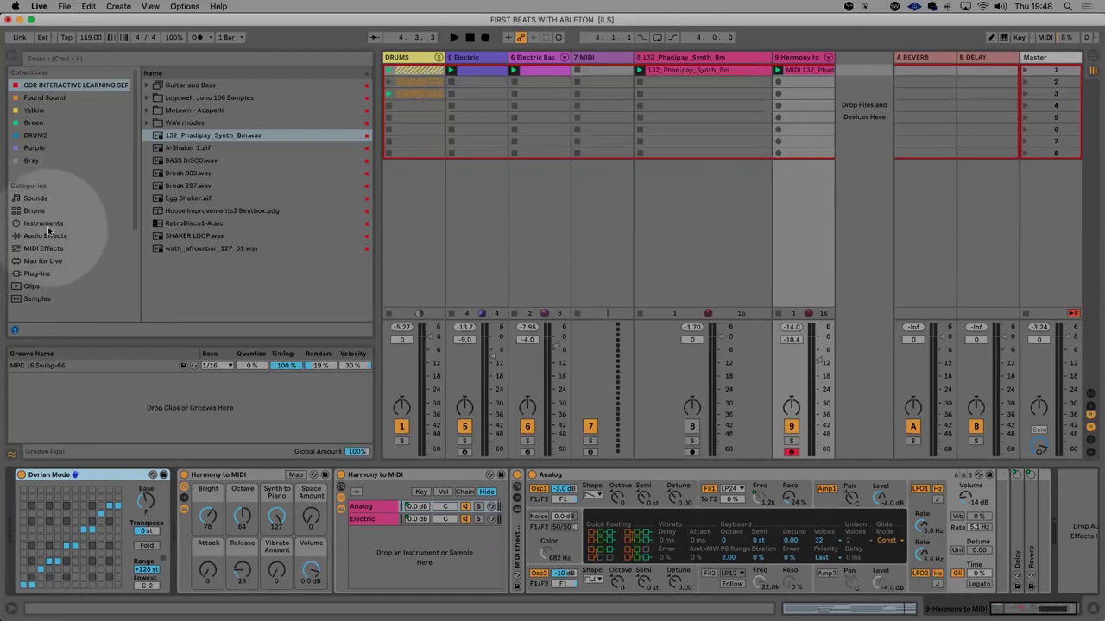
click(45, 272)
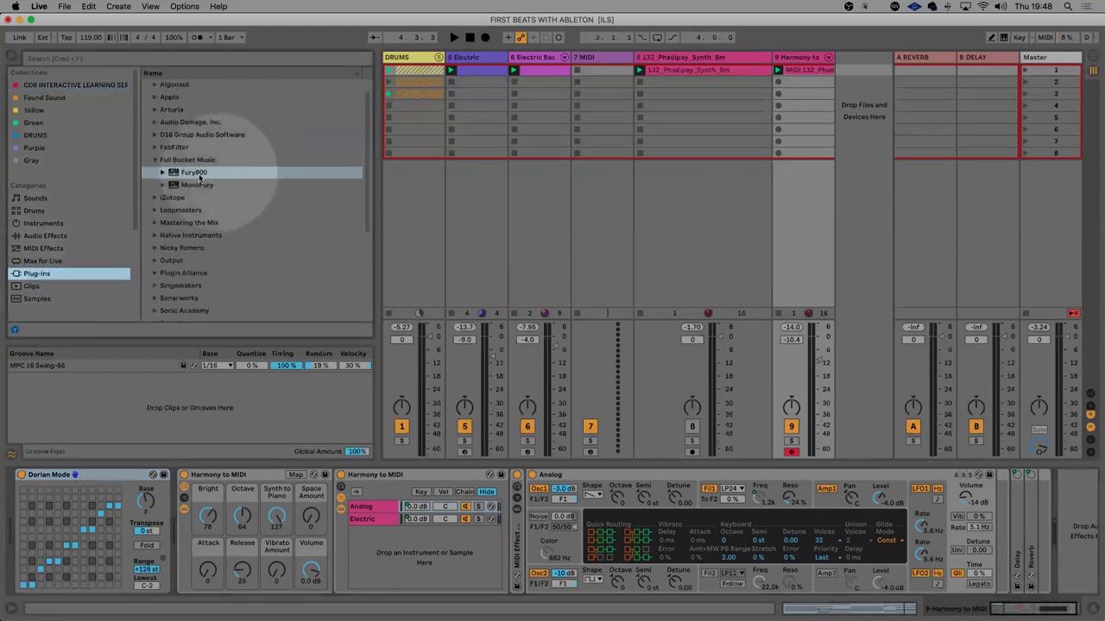
click(199, 173)
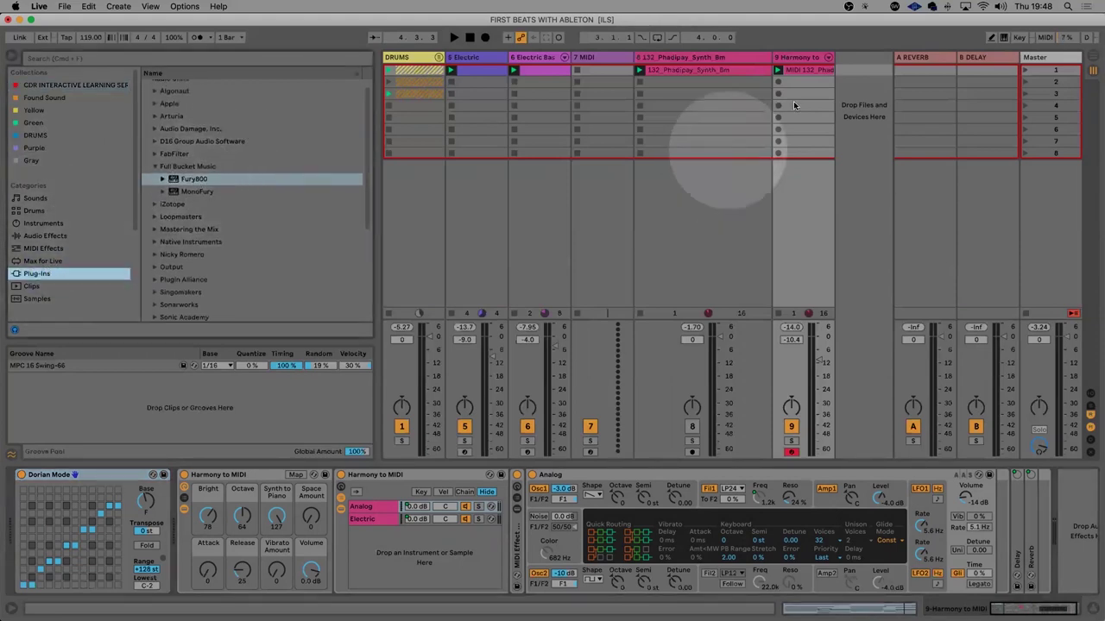
click(798, 57)
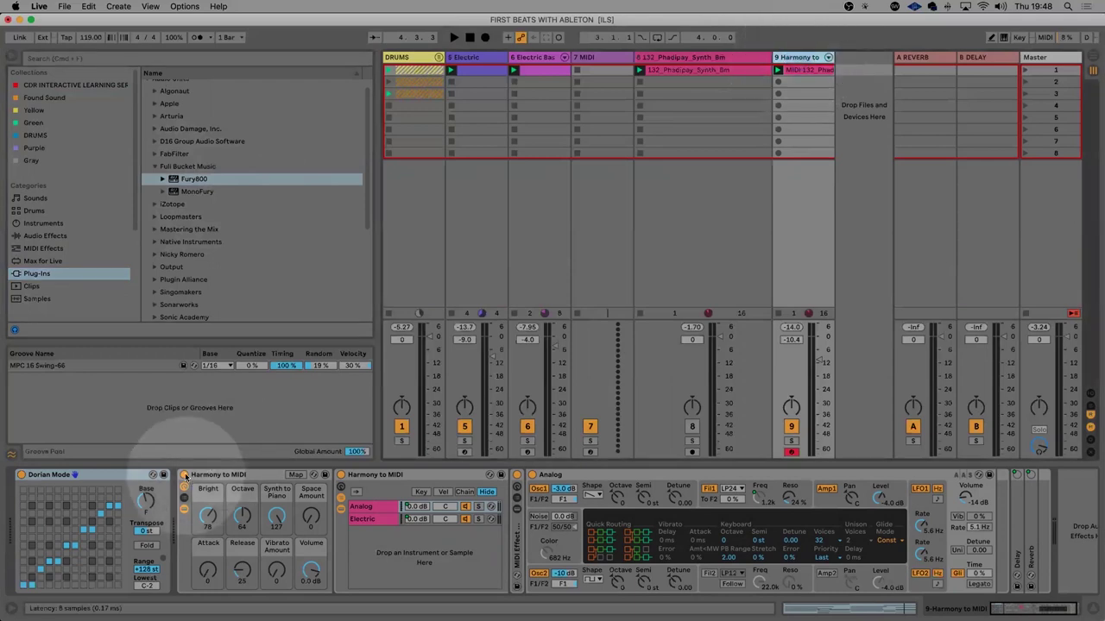
click(185, 475)
click(192, 179)
double_click(188, 178)
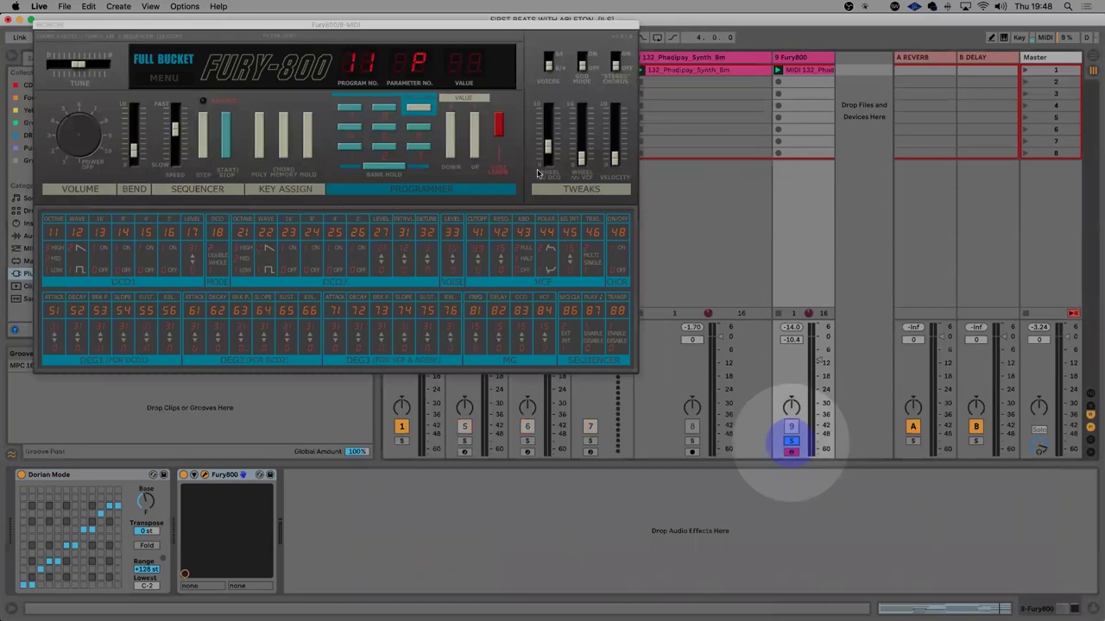
Audition successive Fury800 programs on the soloed track and settle on program 15
key(space)
key(space)
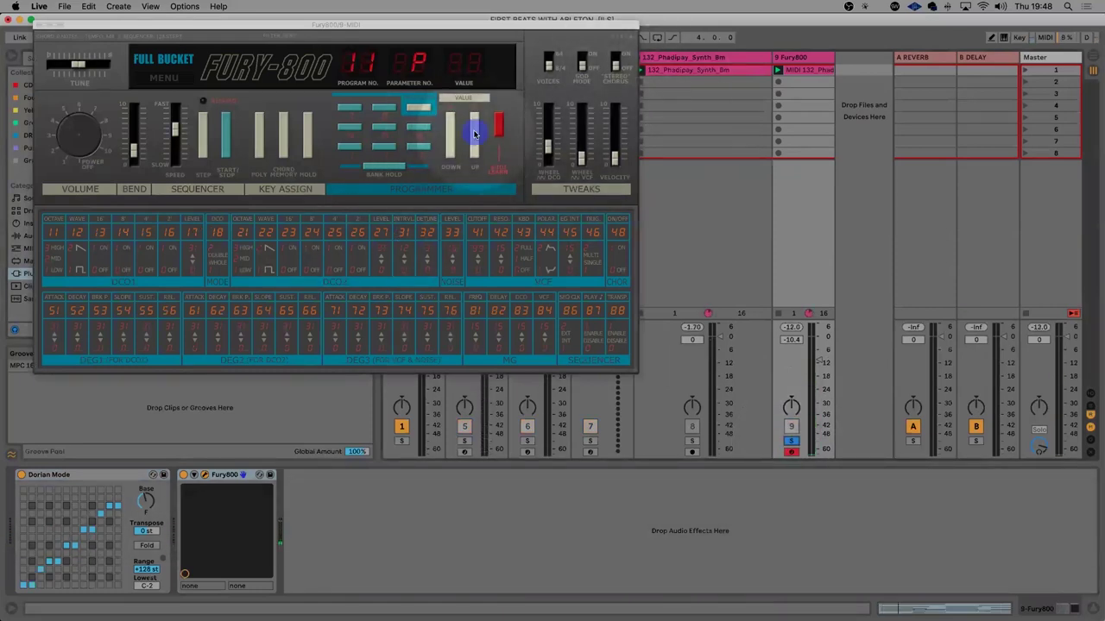
click(474, 134)
key(space)
click(474, 134)
key(space)
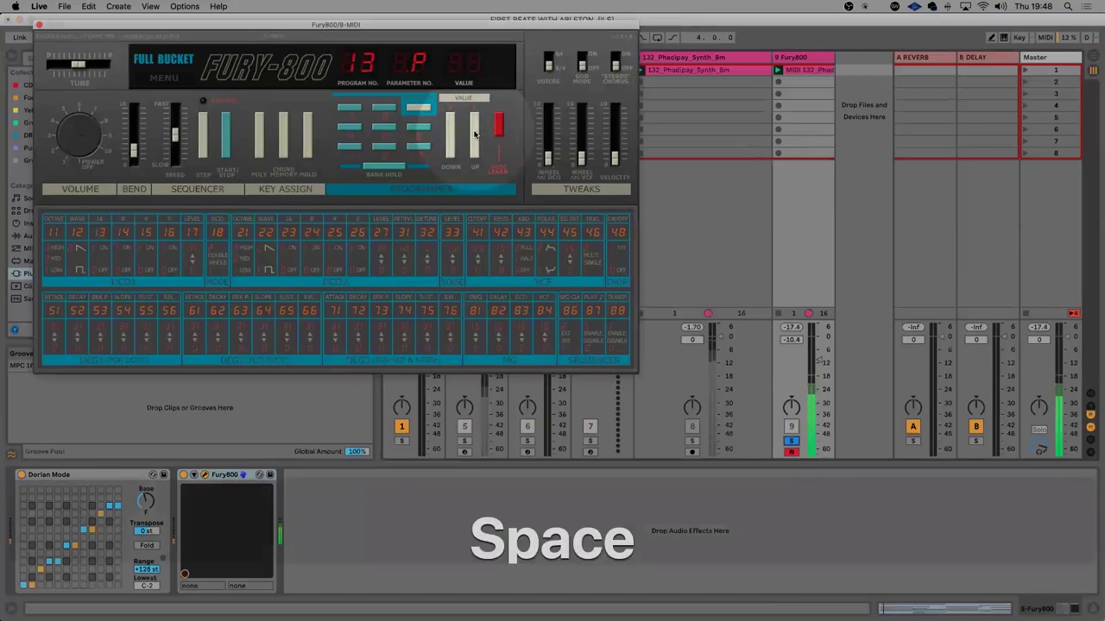
key(space)
click(474, 134)
key(space)
key(space)
click(474, 133)
key(space)
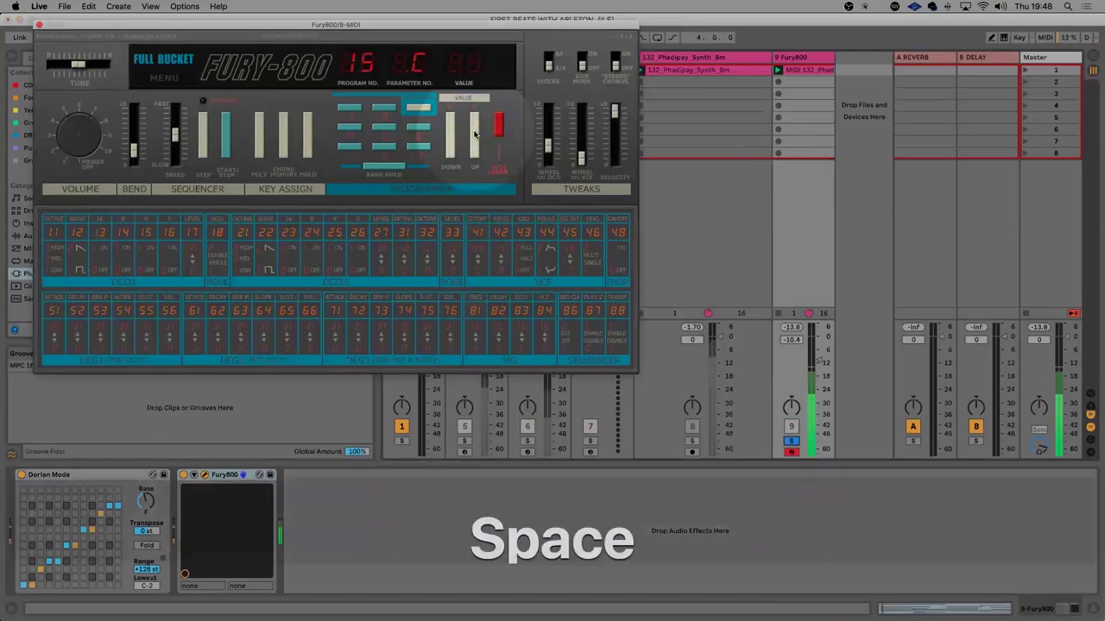
click(39, 28)
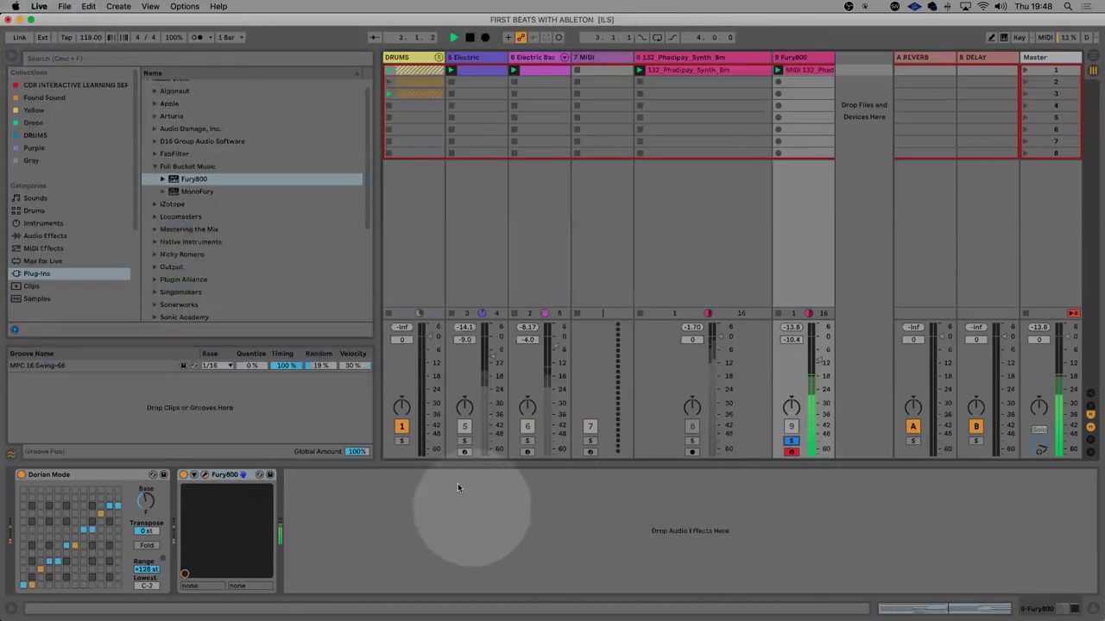
key(space)
Set Fury800's parameter 56 in the DEG1 section to 18, audition the sound and close the plug-in window
click(195, 475)
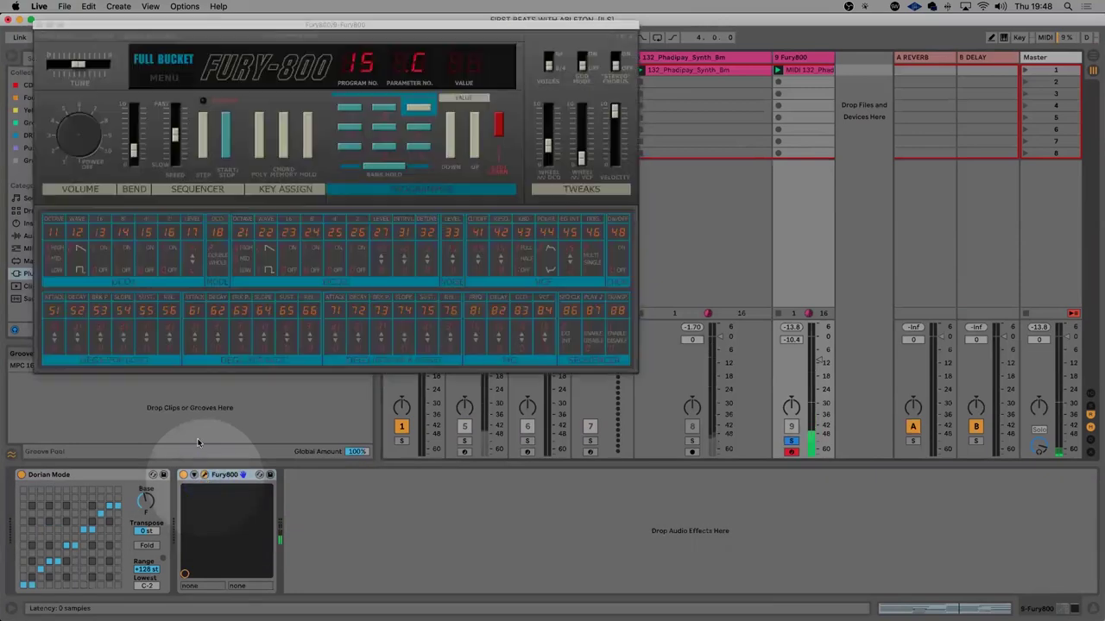
drag(165, 338, 166, 321)
key(space)
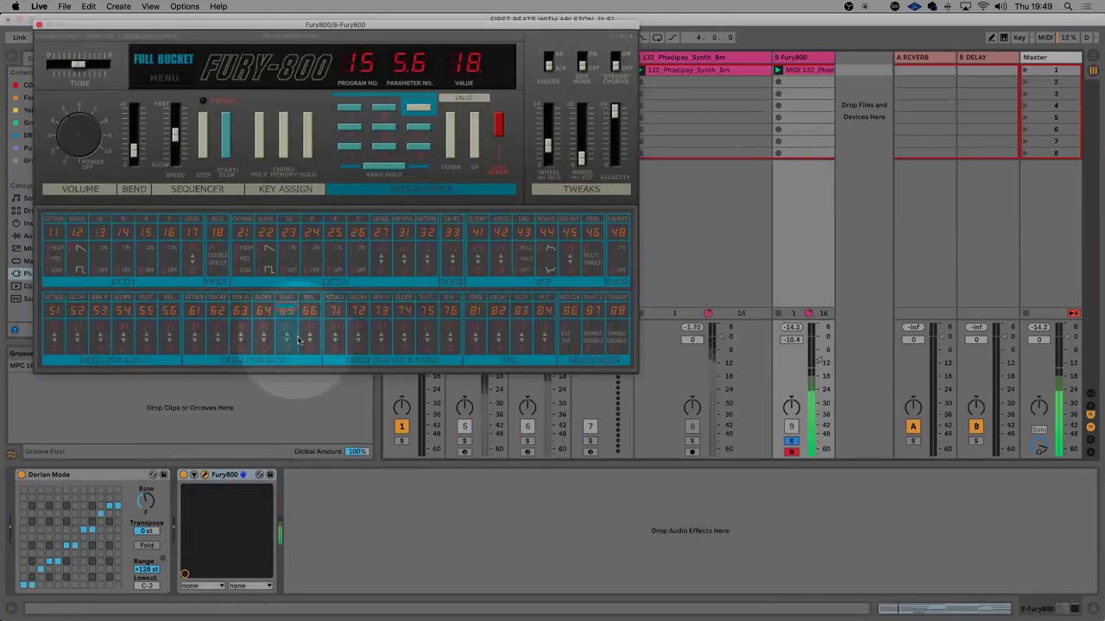
key(space)
click(39, 24)
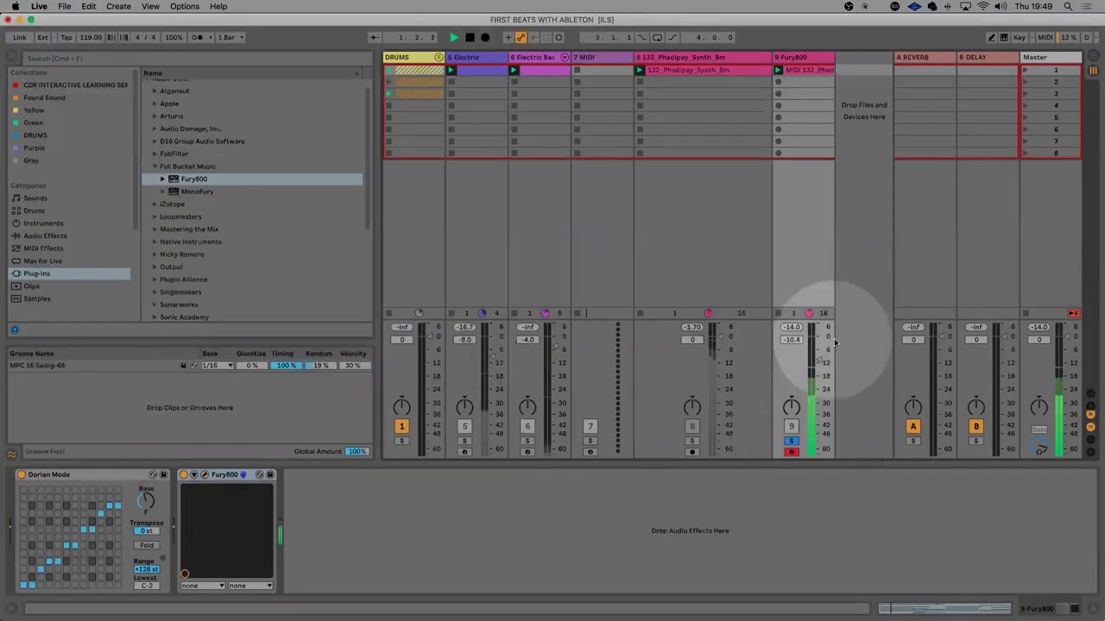
Delete the second C#4 note in bar 2 of the Fury800 clip and shorten the opening F#3 note to end near bar 2
double_click(807, 69)
key(space)
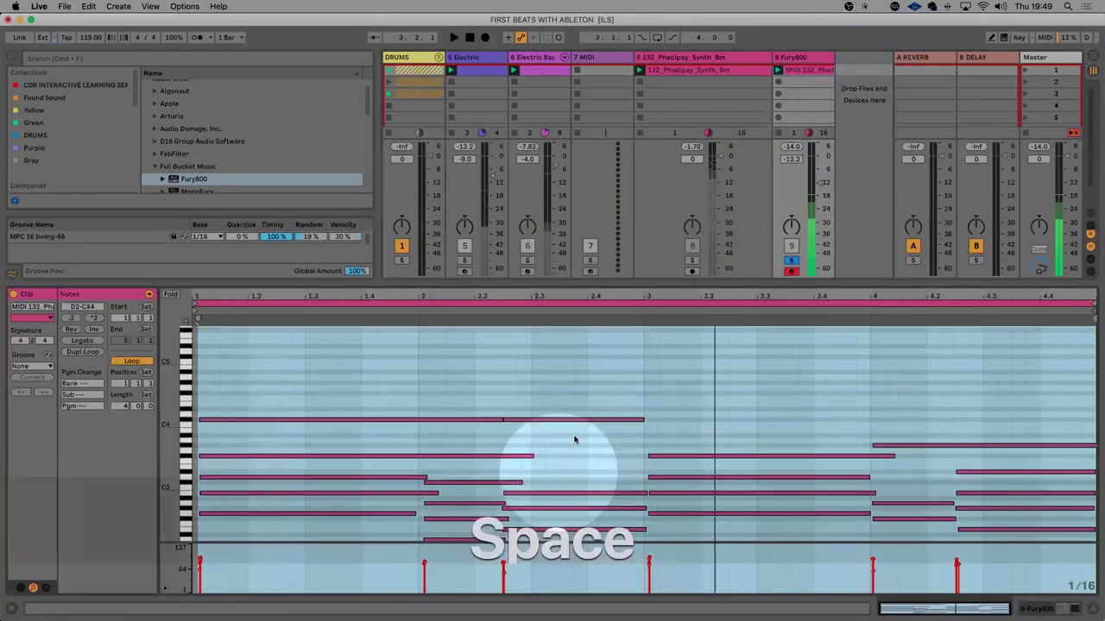
click(570, 420)
key(BackSpace)
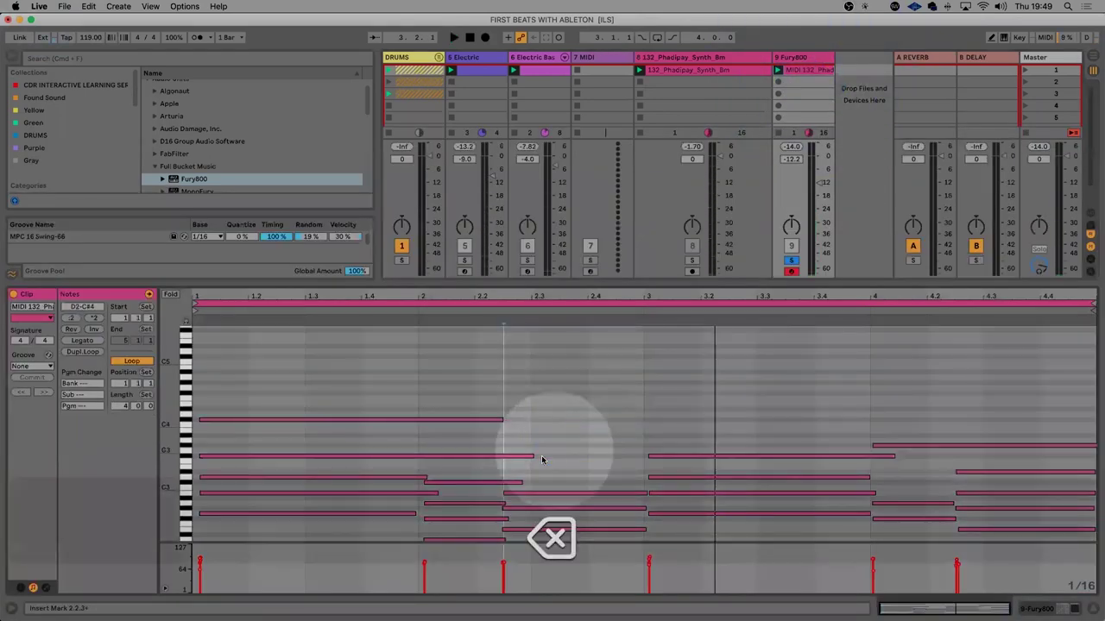
drag(532, 457, 431, 456)
Audition the edited Fury800 chords soloed together with the Electric track, and release the solos to hear the full mix
key(space)
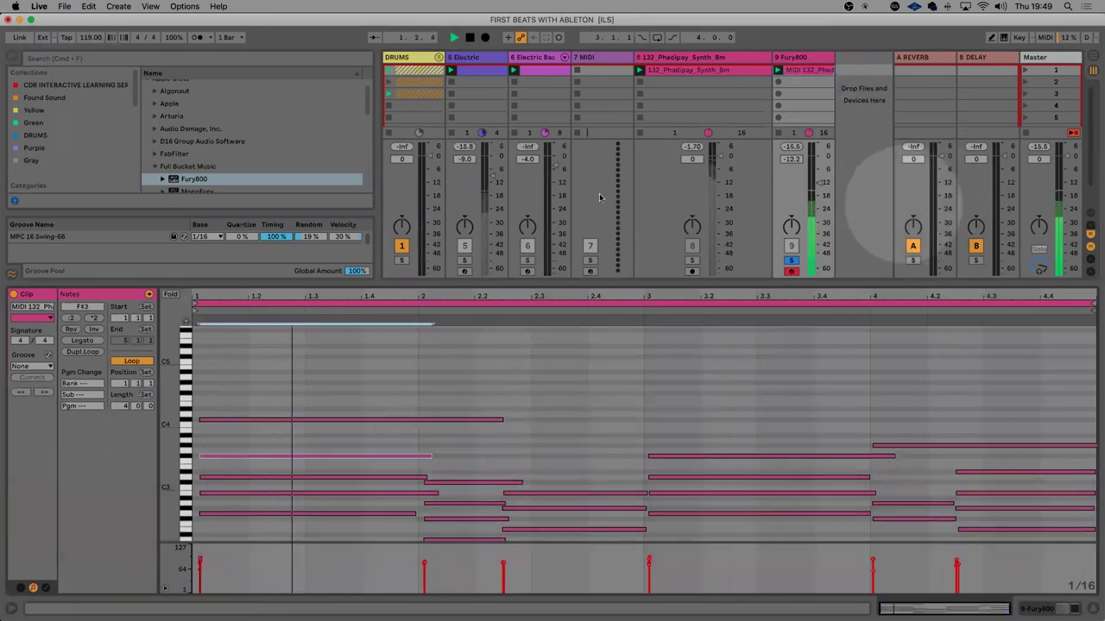
click(464, 260)
click(790, 259)
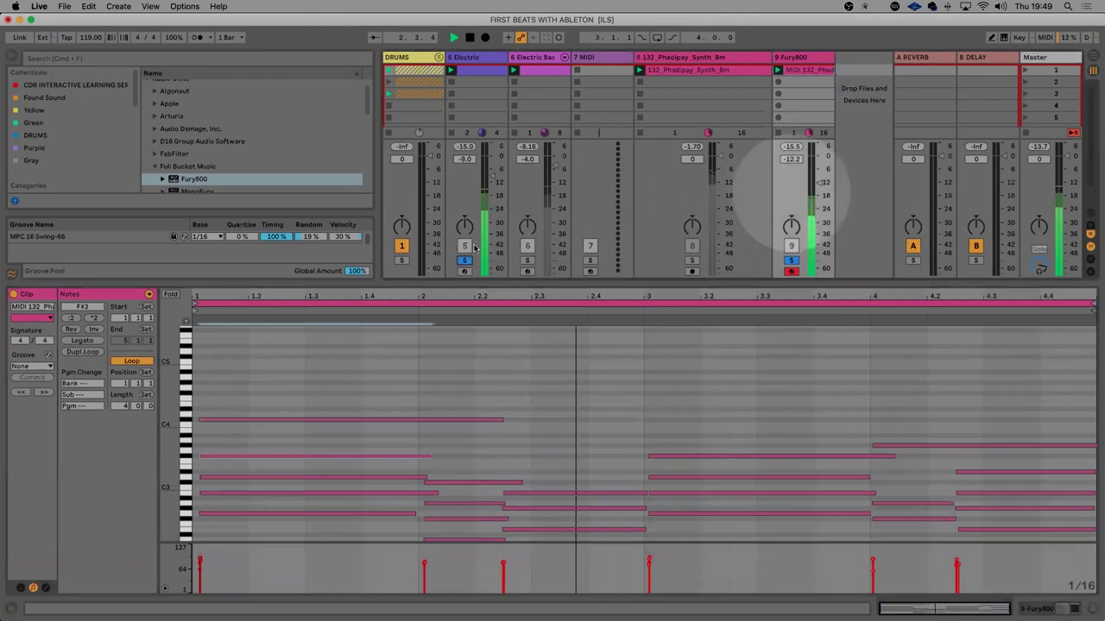
super+click(464, 260)
Lower the Fury800 track's volume in the full mix to -24.4 dB and stop playback
click(818, 183)
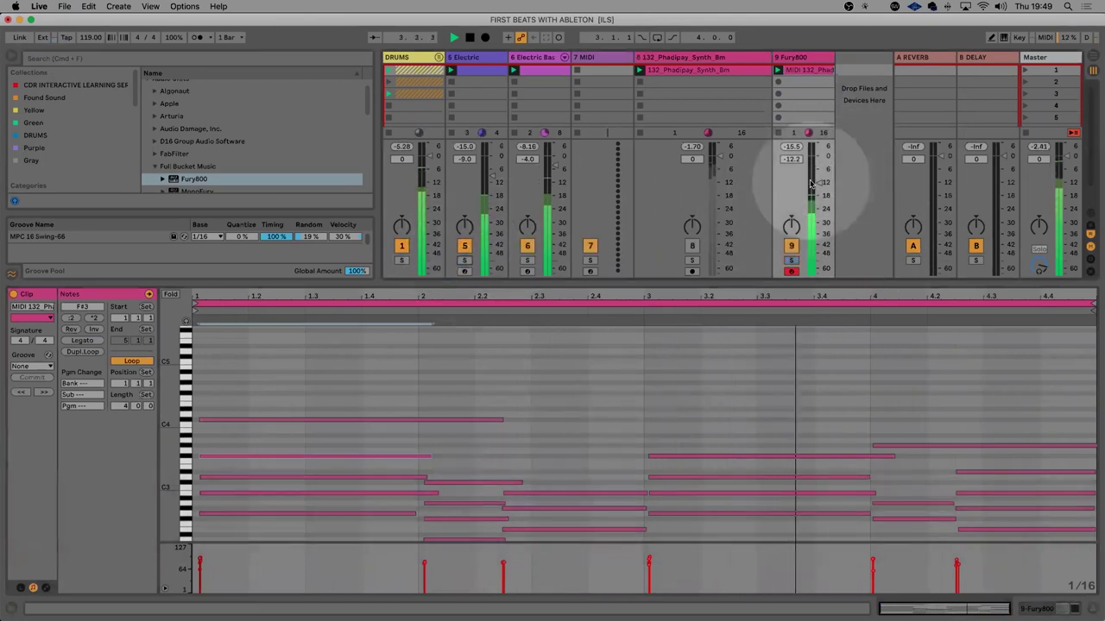
drag(818, 183, 816, 187)
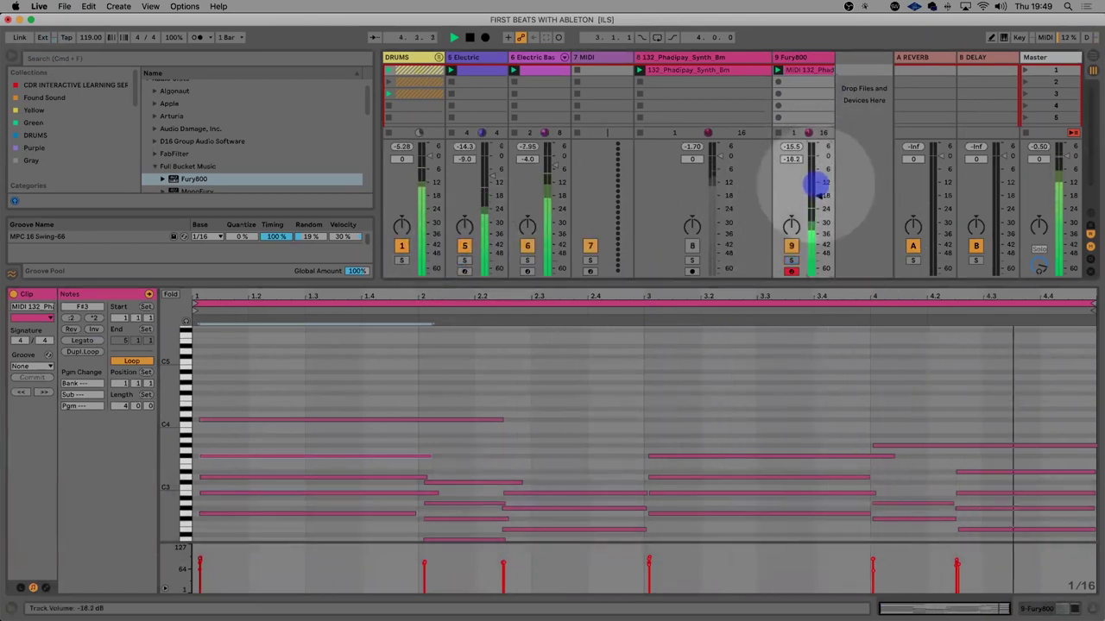
key(space)
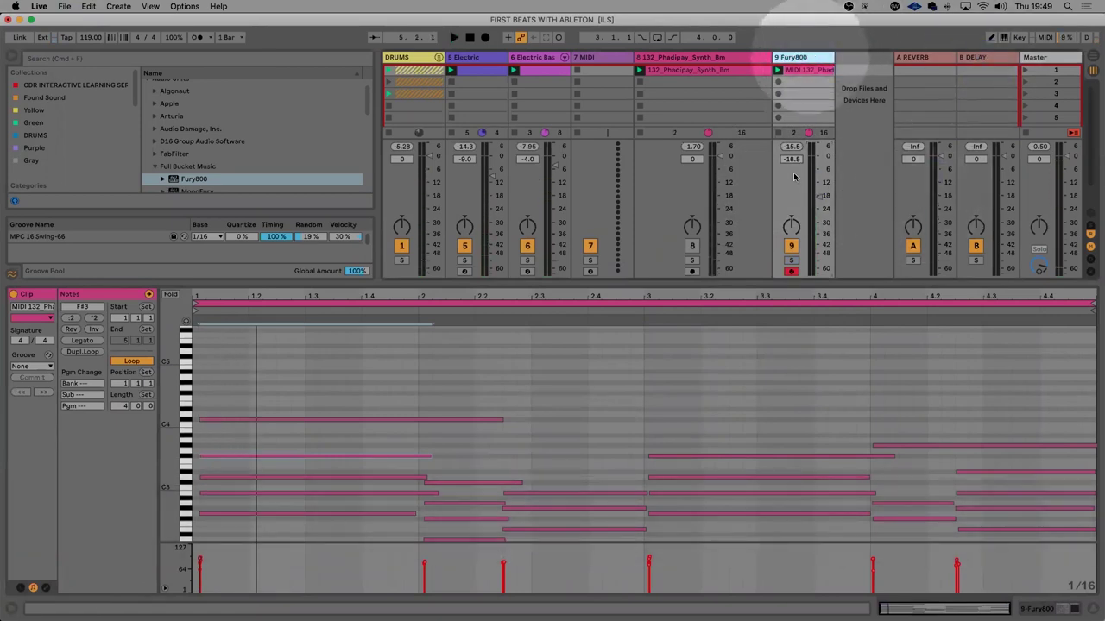
drag(818, 198, 816, 207)
key(super+Tab)
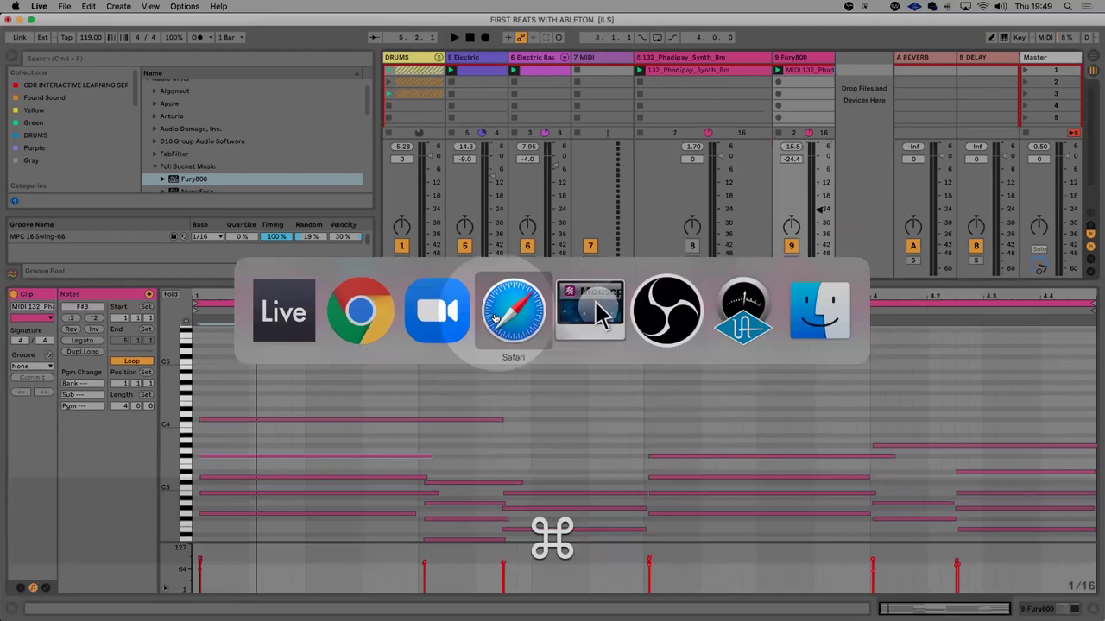
click(590, 311)
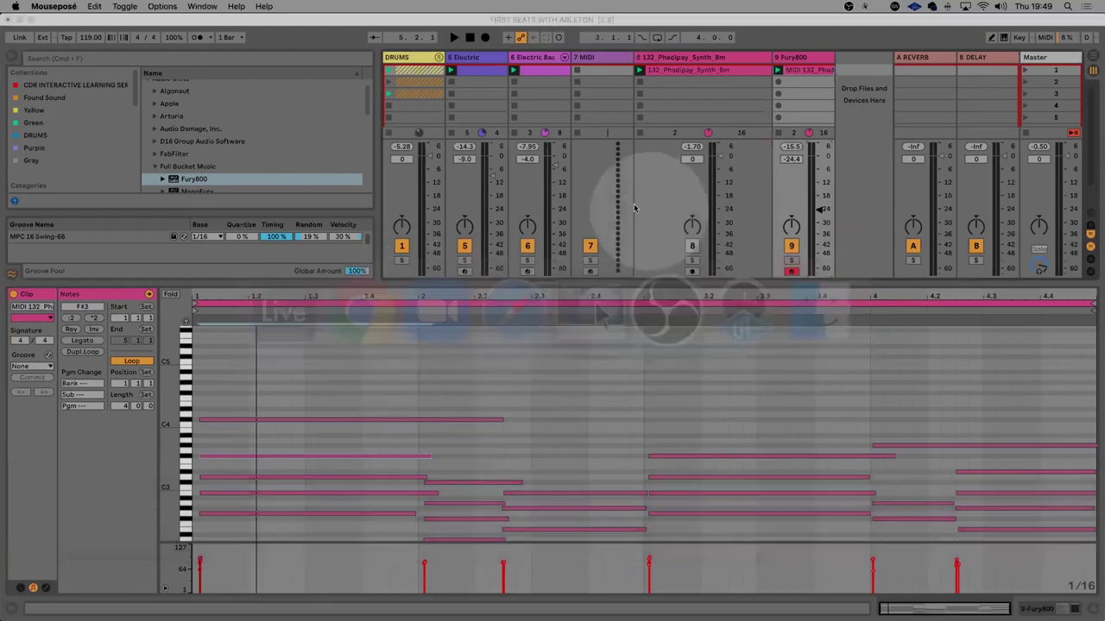
key(super+Tab)
key(super+Tab)
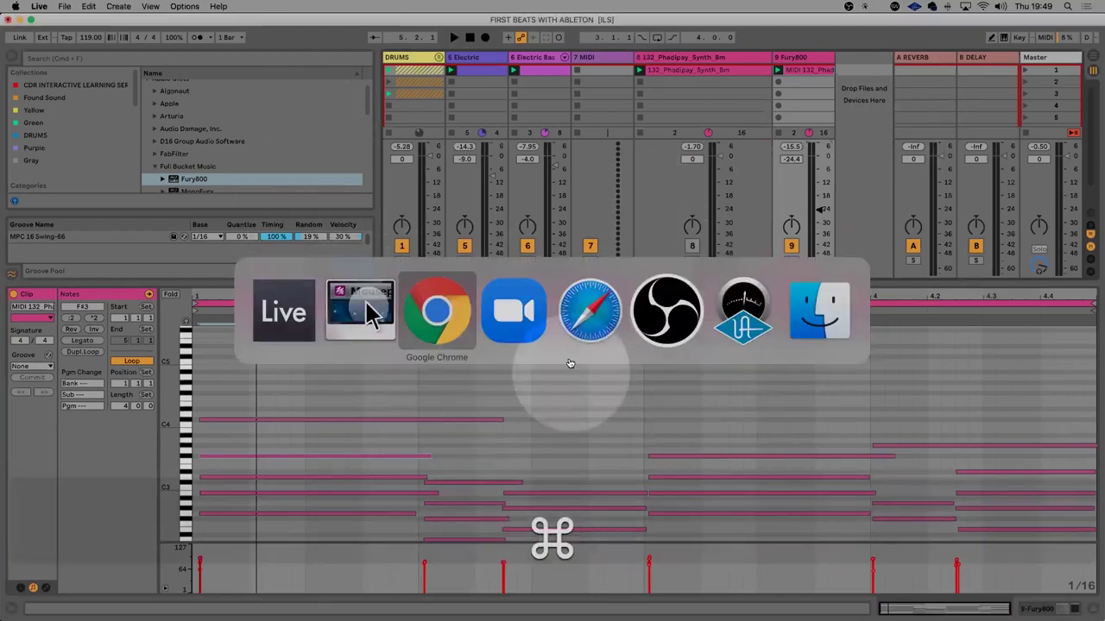
click(523, 328)
key(super+Tab)
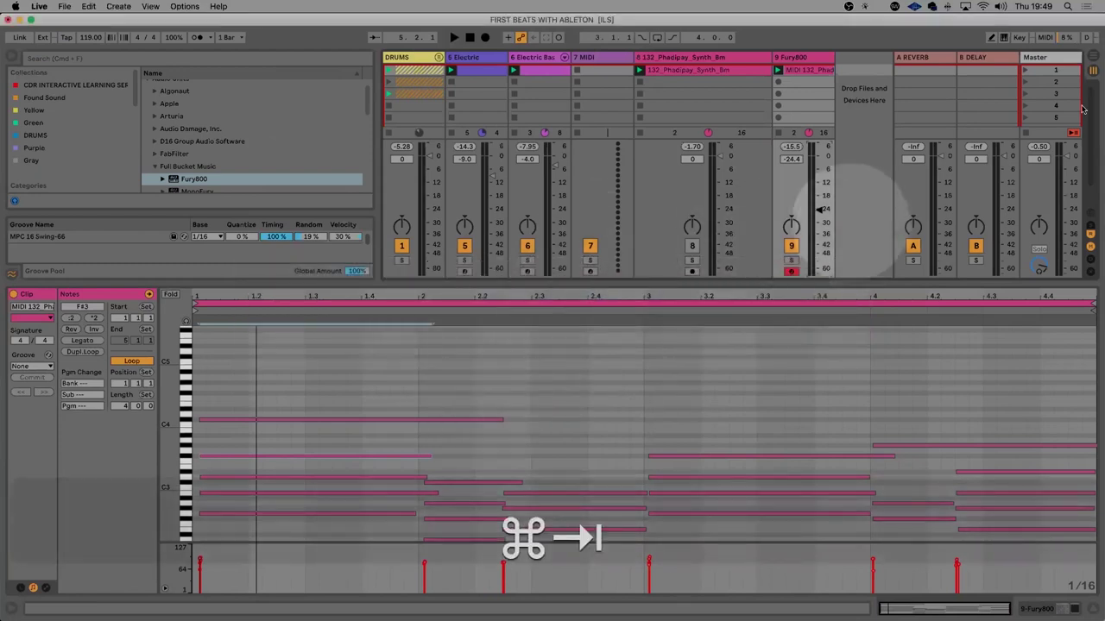
click(446, 311)
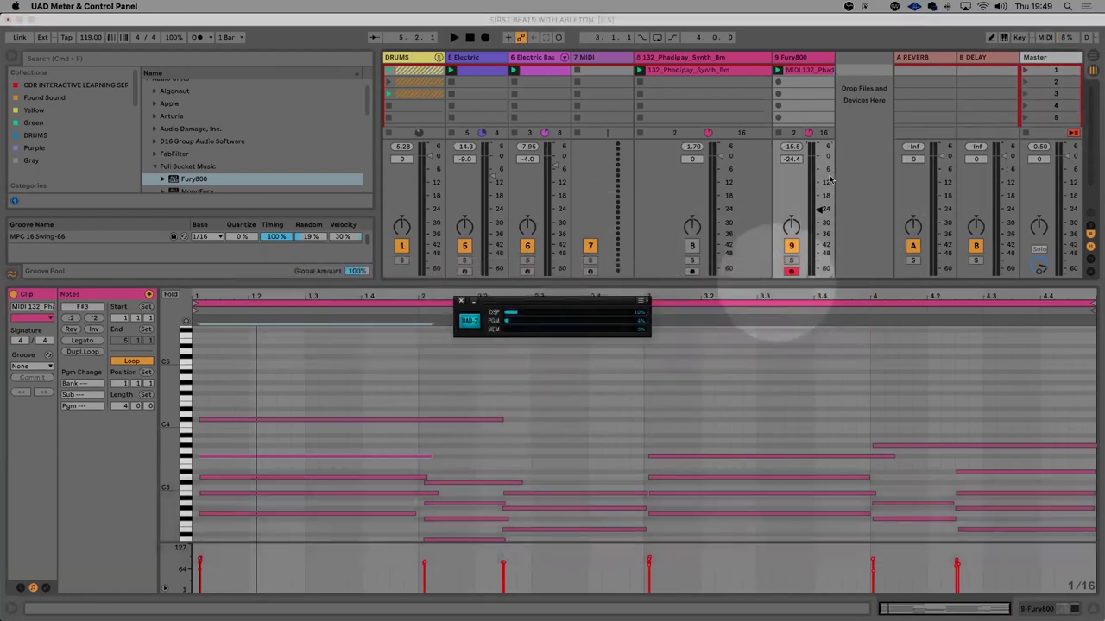
click(860, 176)
Play the full mix and lower the Fury800 track's volume to -32.0 dB
key(space)
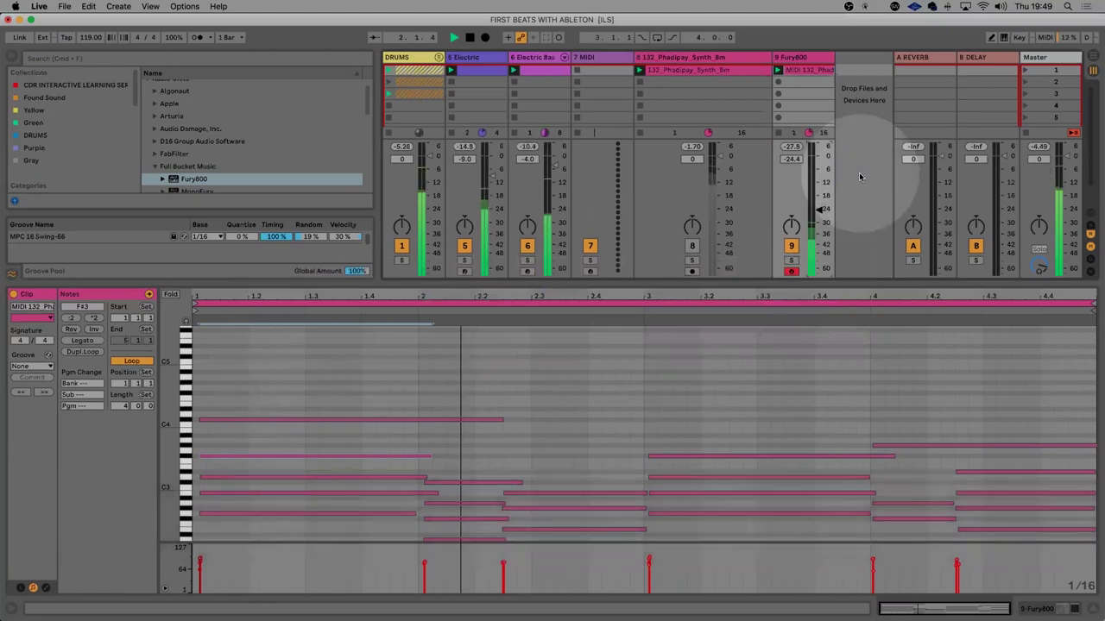
key(space)
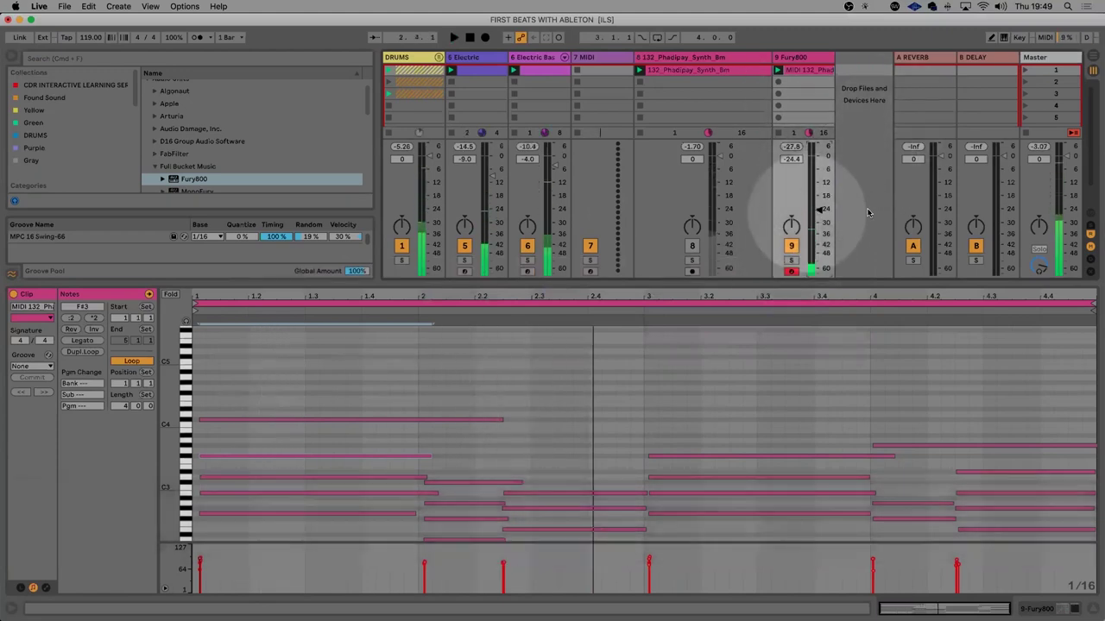
drag(908, 217, 943, 157)
mouse_move(818, 210)
mouse_down()
mouse_move(801, 227)
mouse_move(815, 223)
mouse_up()
key(space)
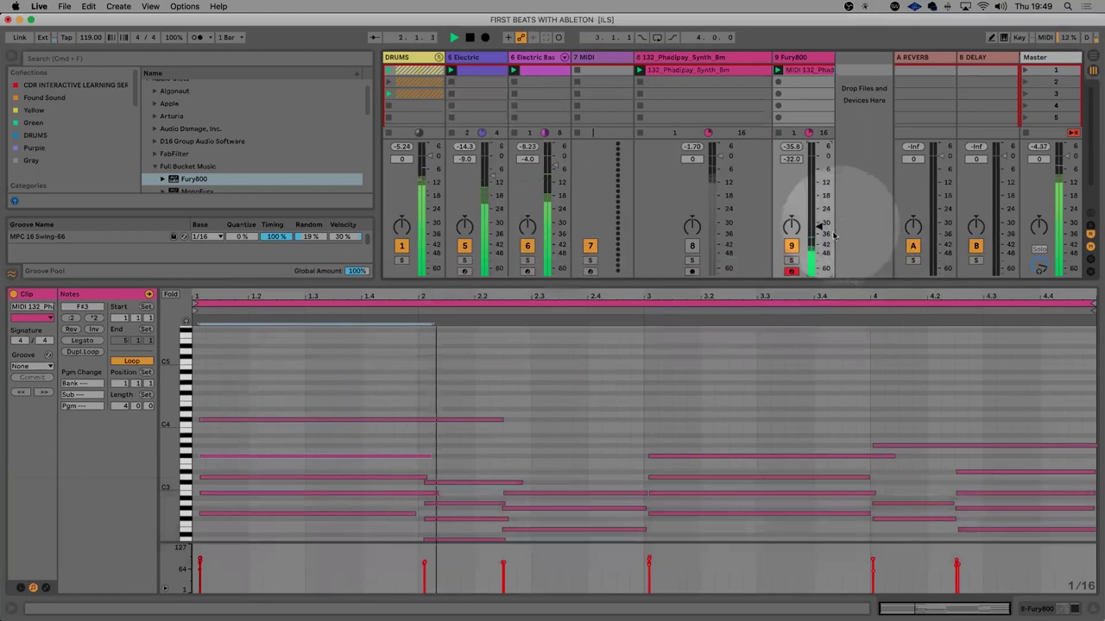
key(space)
Transpose all notes in the Fury800 clip up one octave and audition them in the mix
click(702, 391)
key(super+a)
key(shift+Up)
key(space)
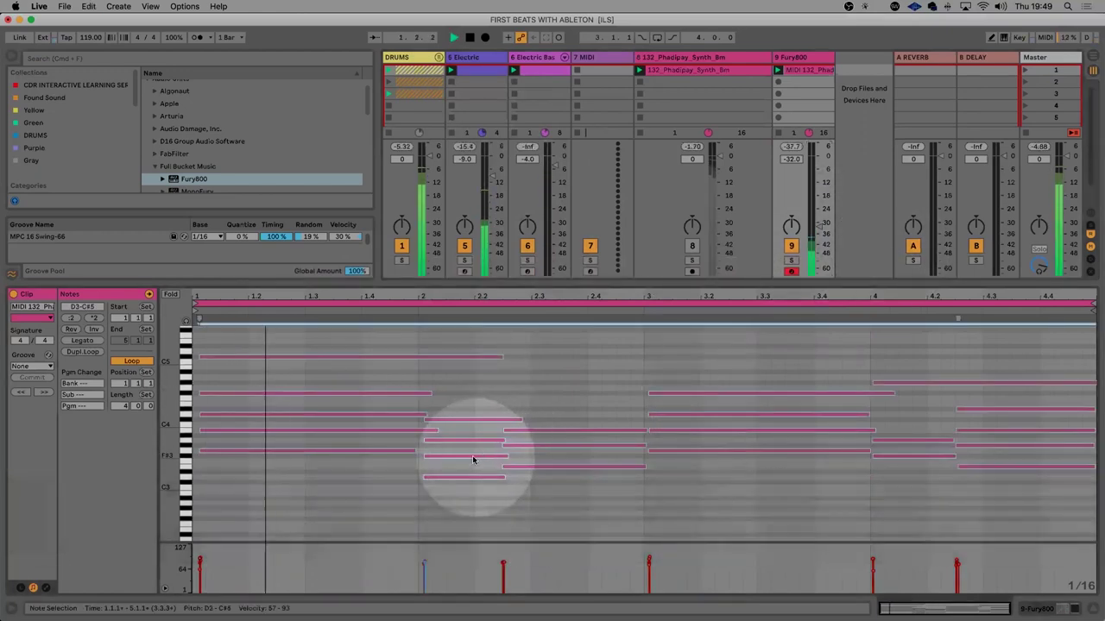
key(space)
click(965, 519)
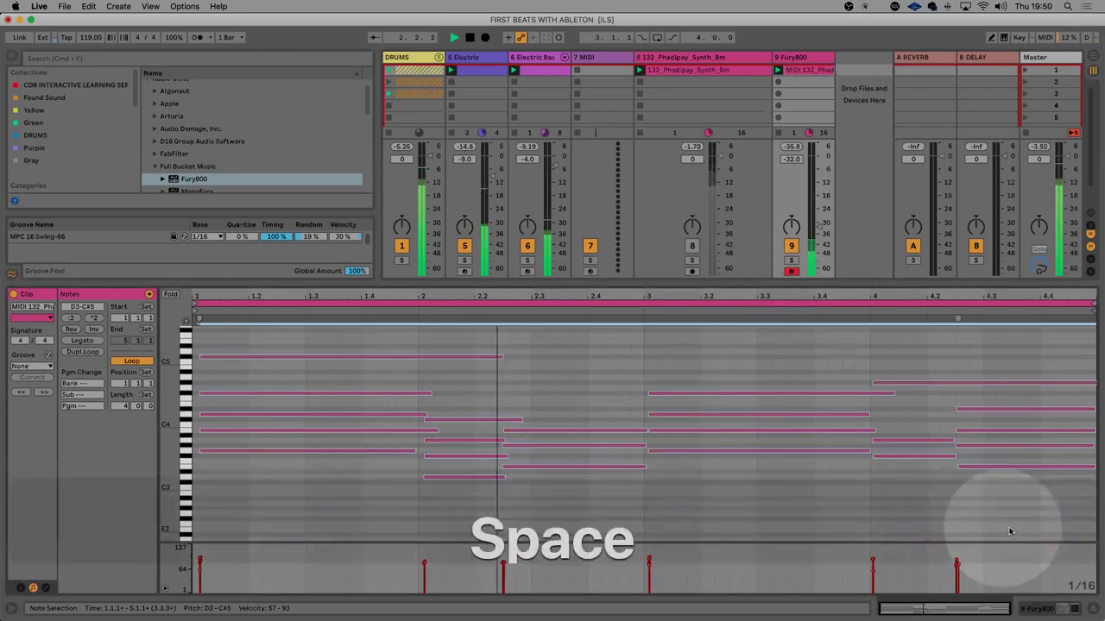
key(space)
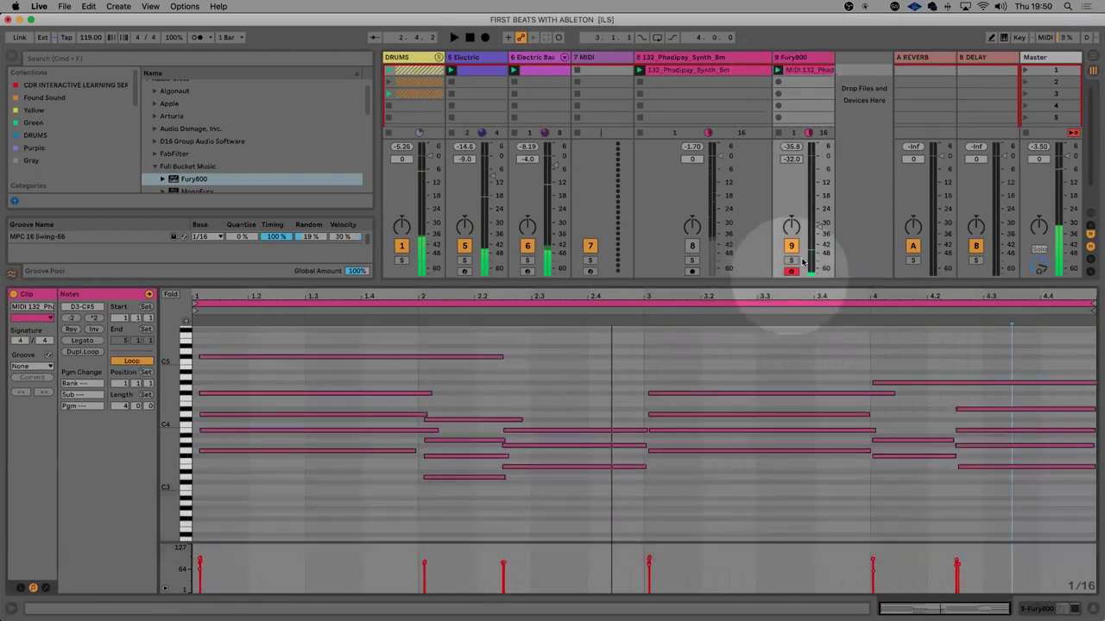
Set the Fury800 track's volume to -28.6 dB and audition the full mix
click(817, 224)
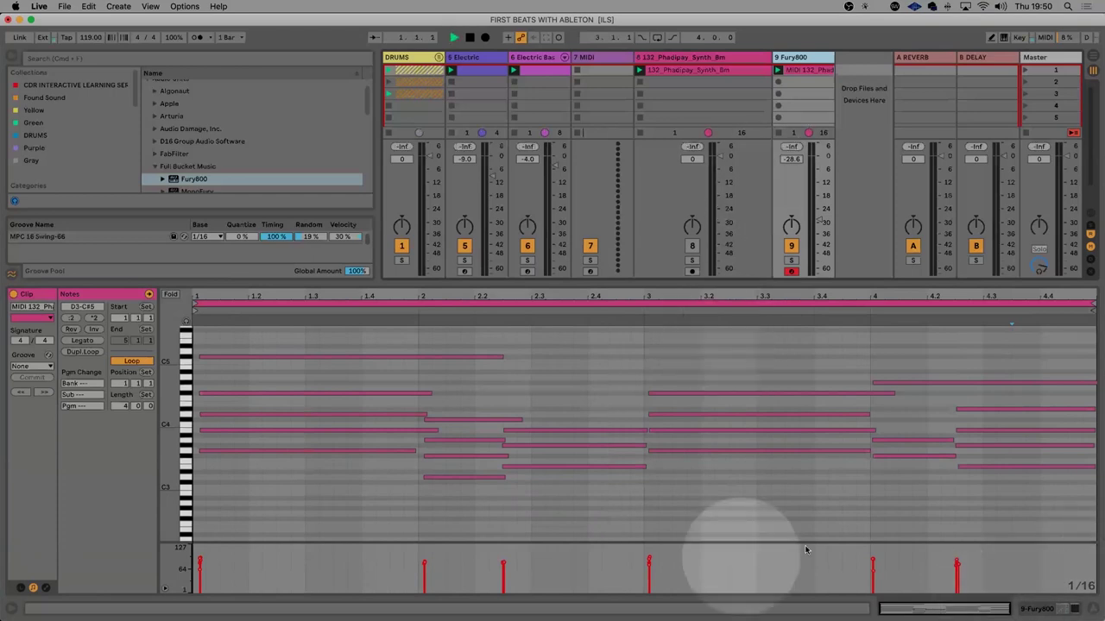
key(space)
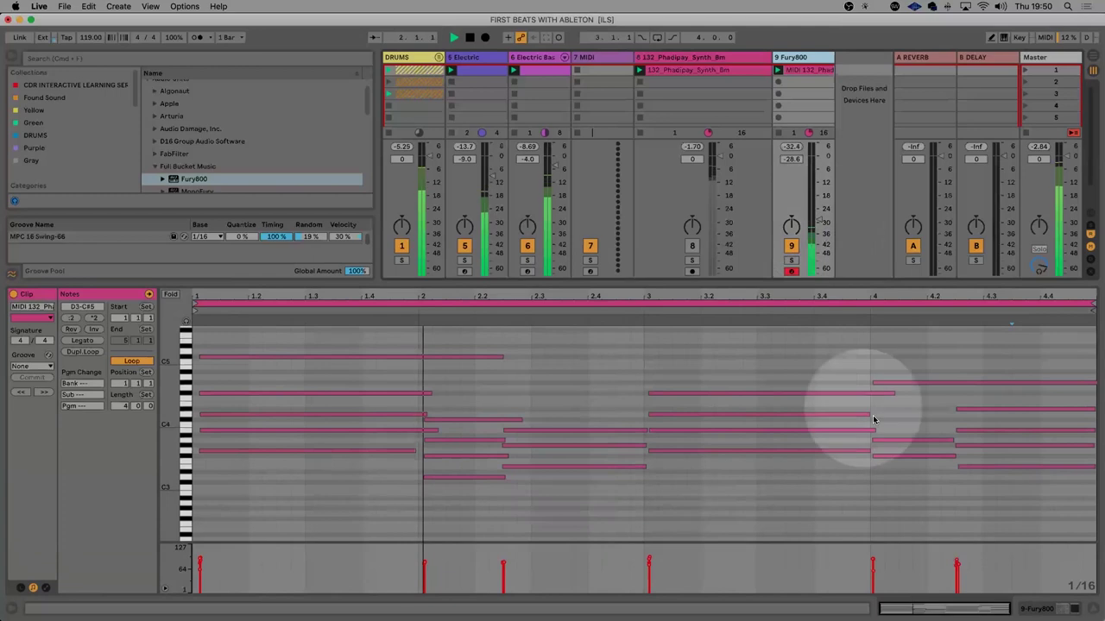
key(space)
Delete the 132_Phadipay_Synth_Bm audio track and duplicate the Fury800 track
click(706, 57)
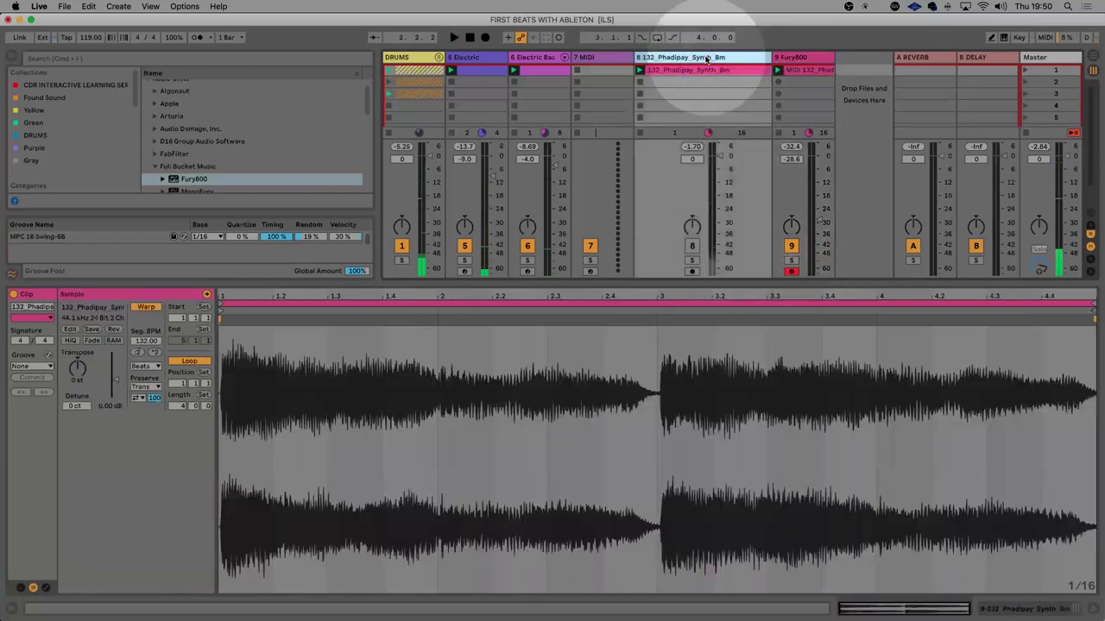
key(BackSpace)
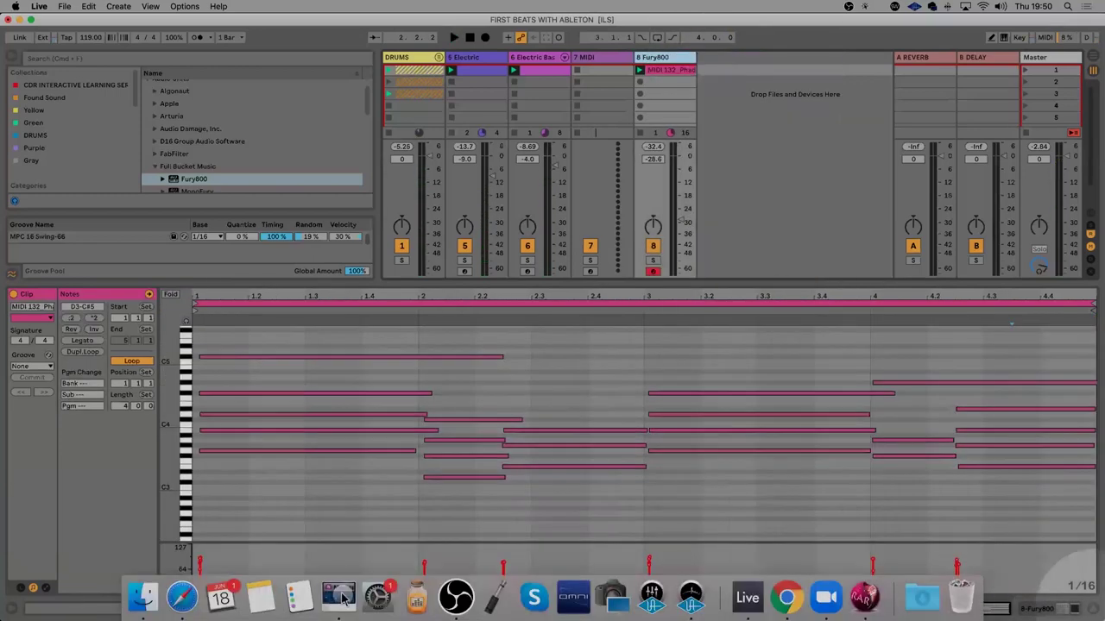
click(1093, 609)
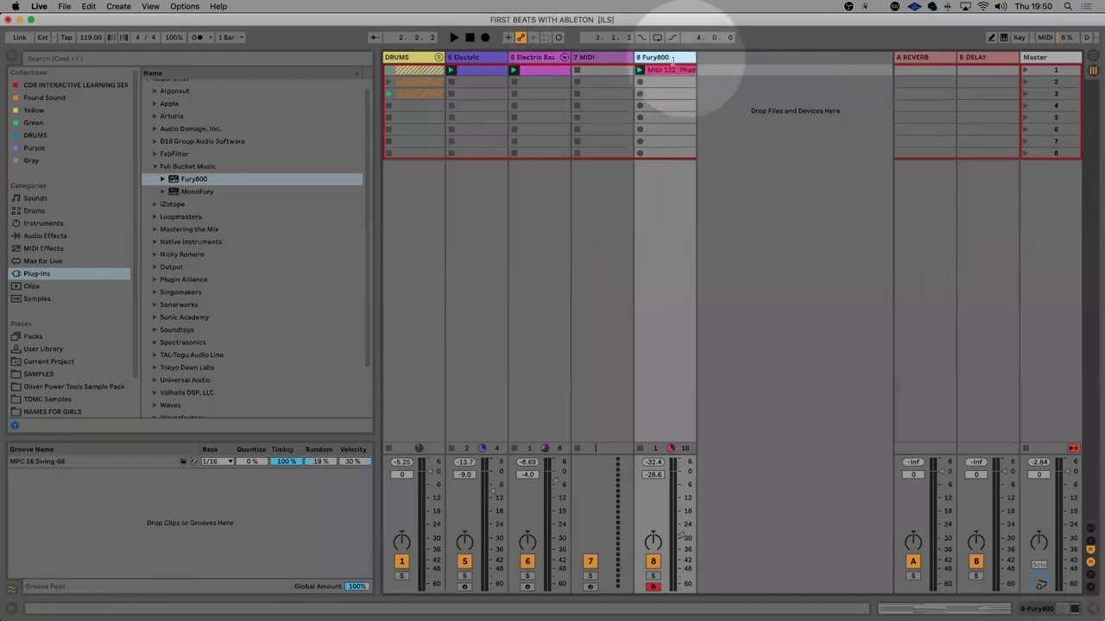
key(super+d)
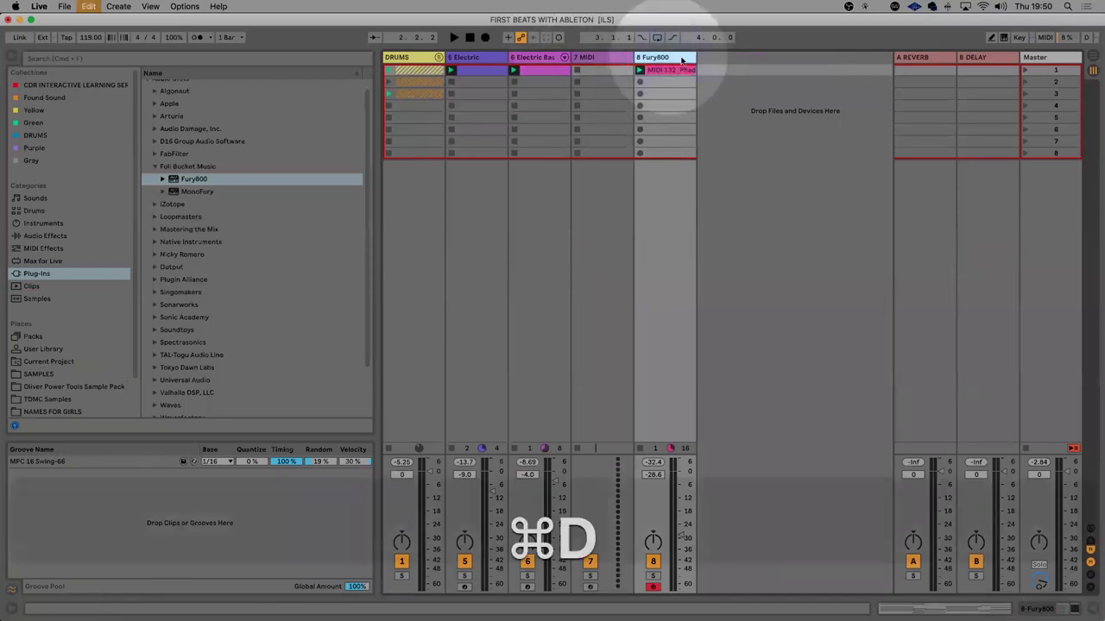
Delete all notes from the clip on the duplicated Fury800 track
double_click(724, 71)
key(BackSpace)
key(super+a)
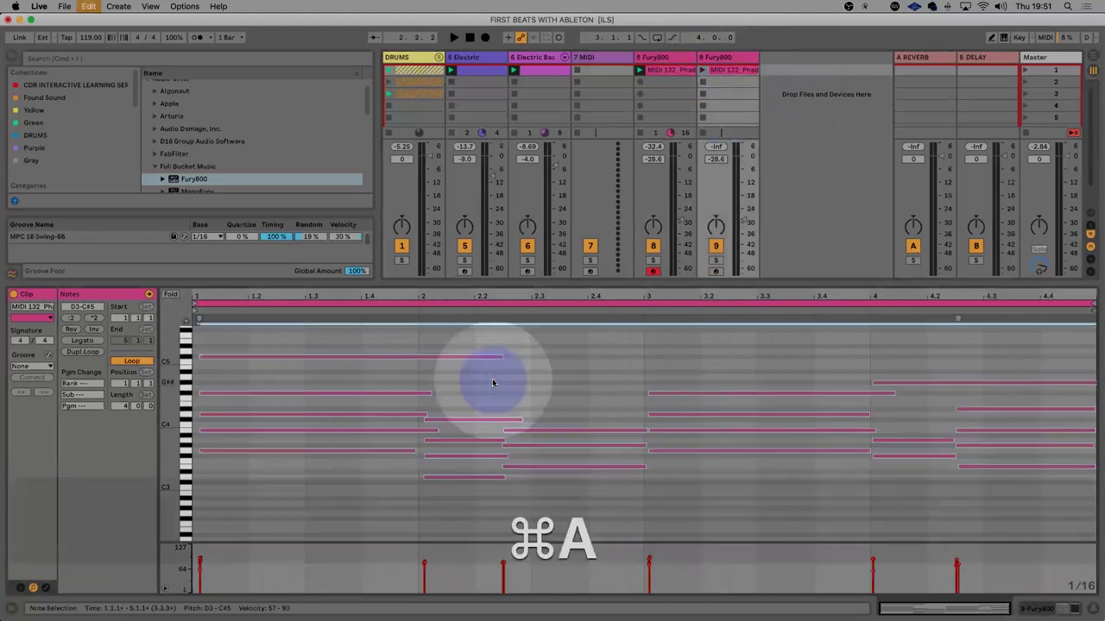
key(BackSpace)
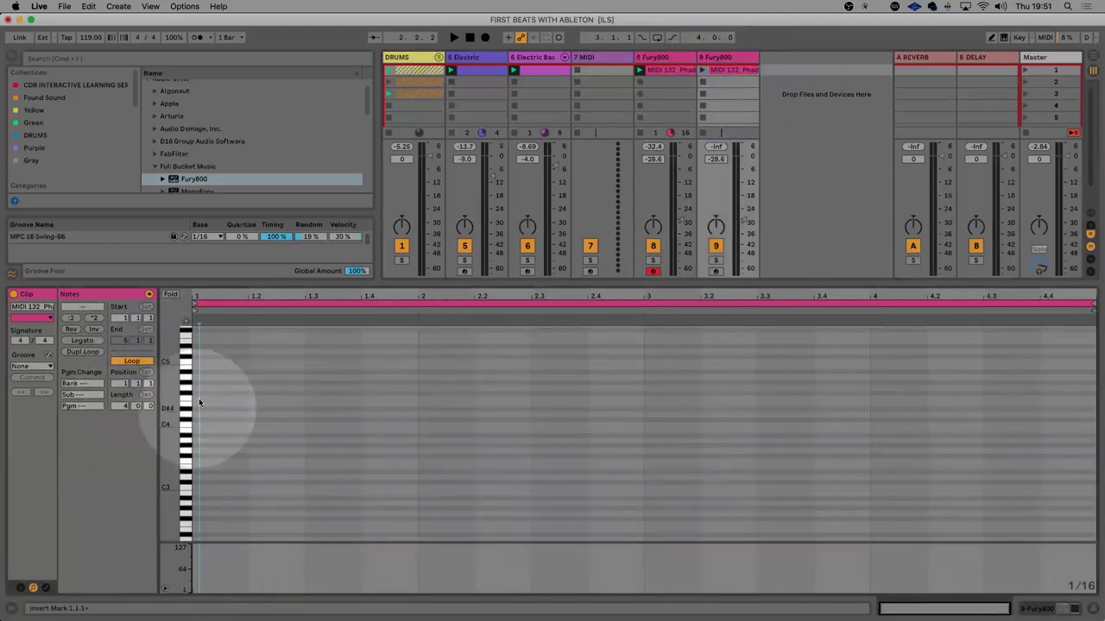
Add an F4 note at the start of the emptied clip and extend it across all four bars with Legato
double_click(199, 398)
drag(205, 398, 544, 398)
click(76, 344)
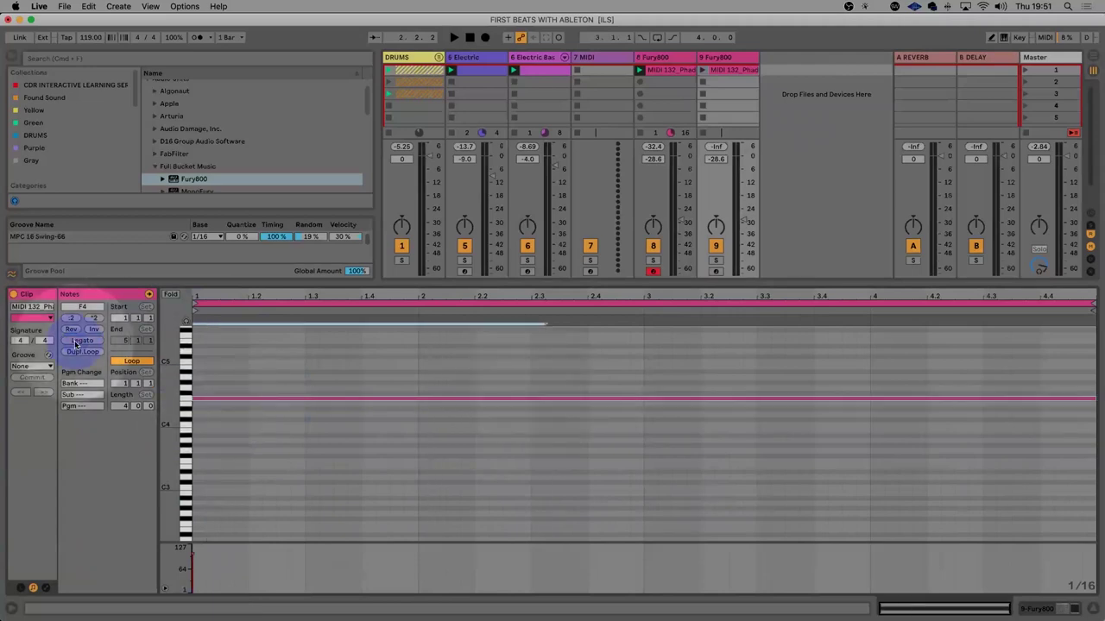
Play the sustained F4 clip with its track volume at -21.8 dB and the original Fury800 track muted
click(702, 72)
mouse_move(733, 221)
mouse_down()
mouse_move(743, 199)
mouse_move(743, 229)
mouse_move(743, 203)
mouse_up()
click(655, 250)
key(space)
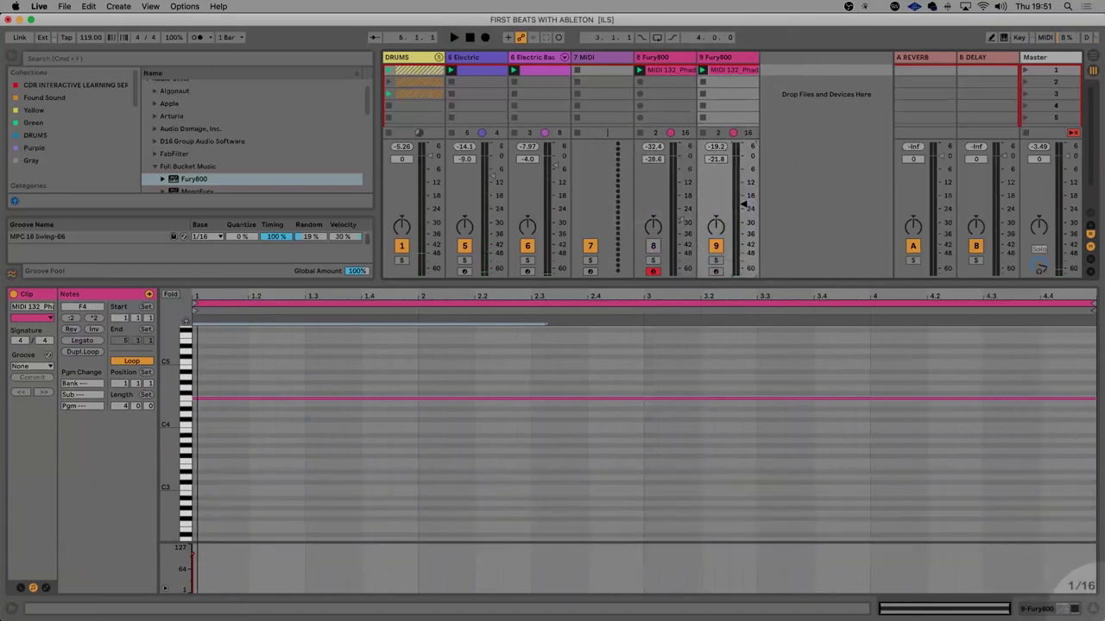
Select the DRUMS group and look through the available audio effects for one to process it
click(1092, 609)
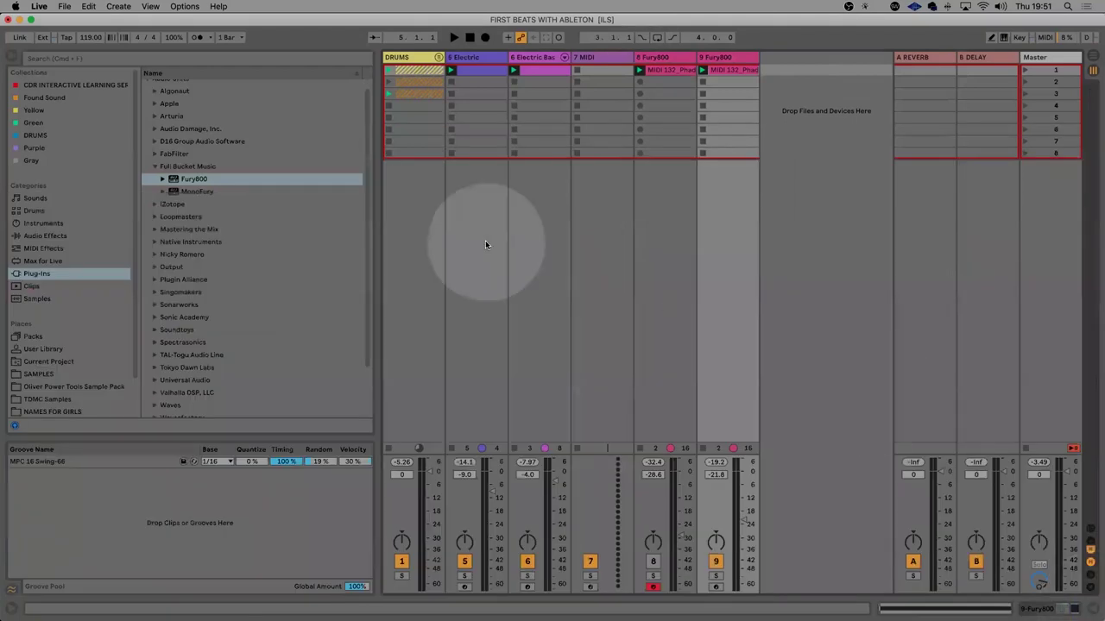
click(424, 58)
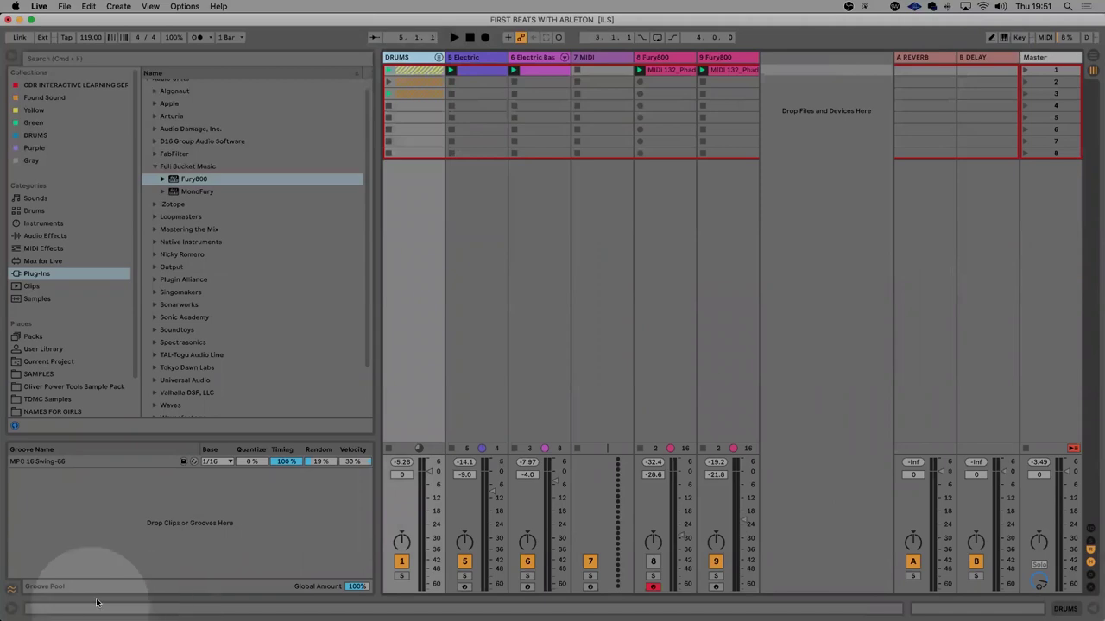
click(418, 61)
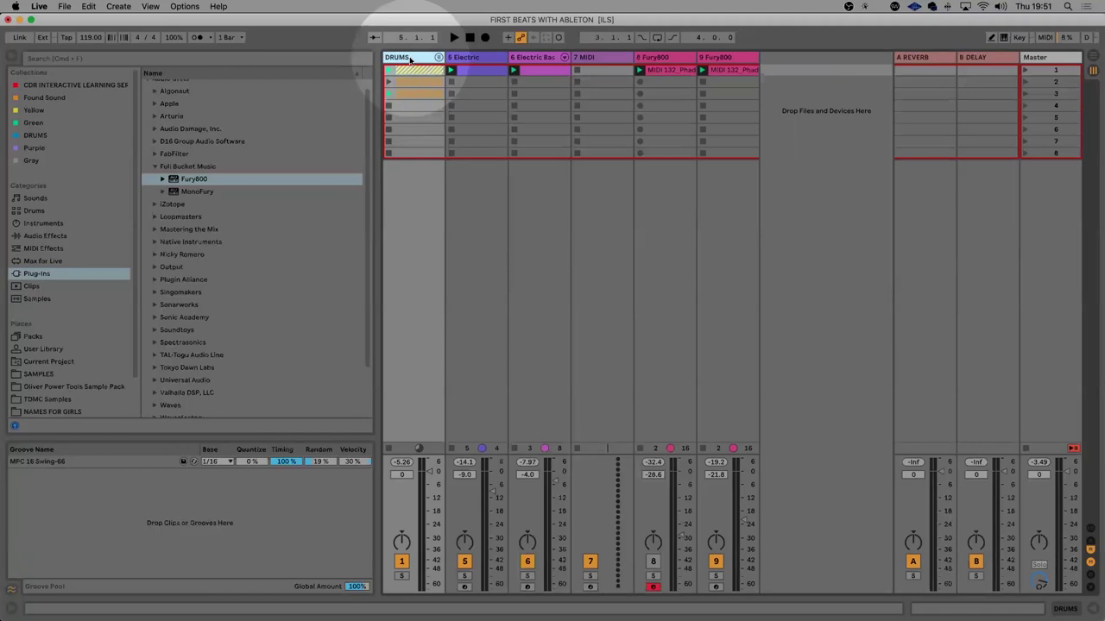
click(39, 236)
scroll(246, 160, down, 4)
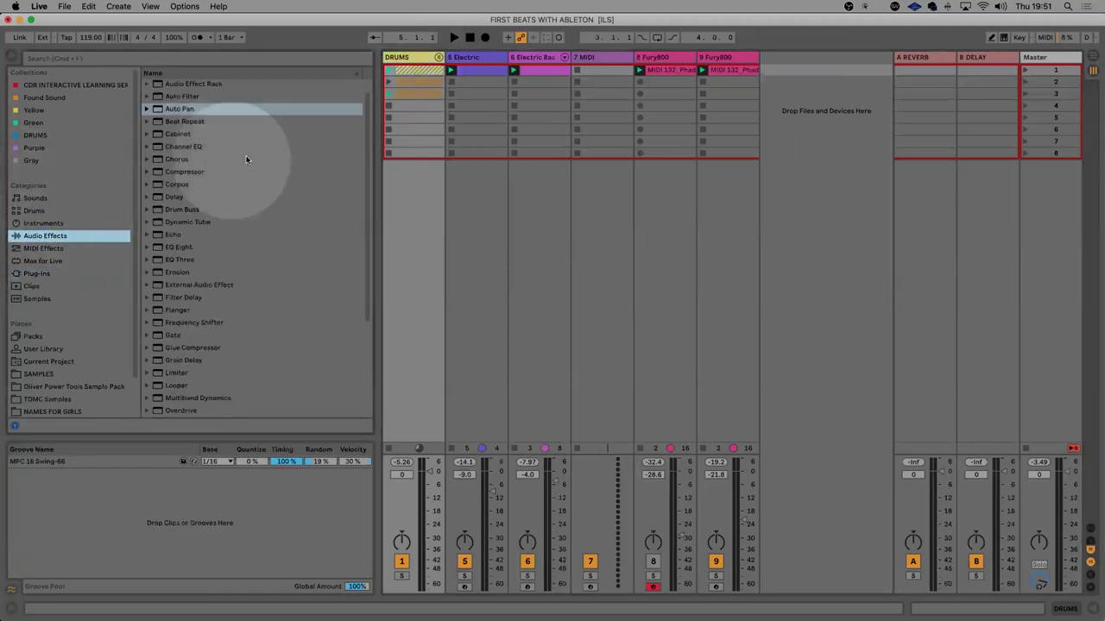
scroll(246, 160, up, 4)
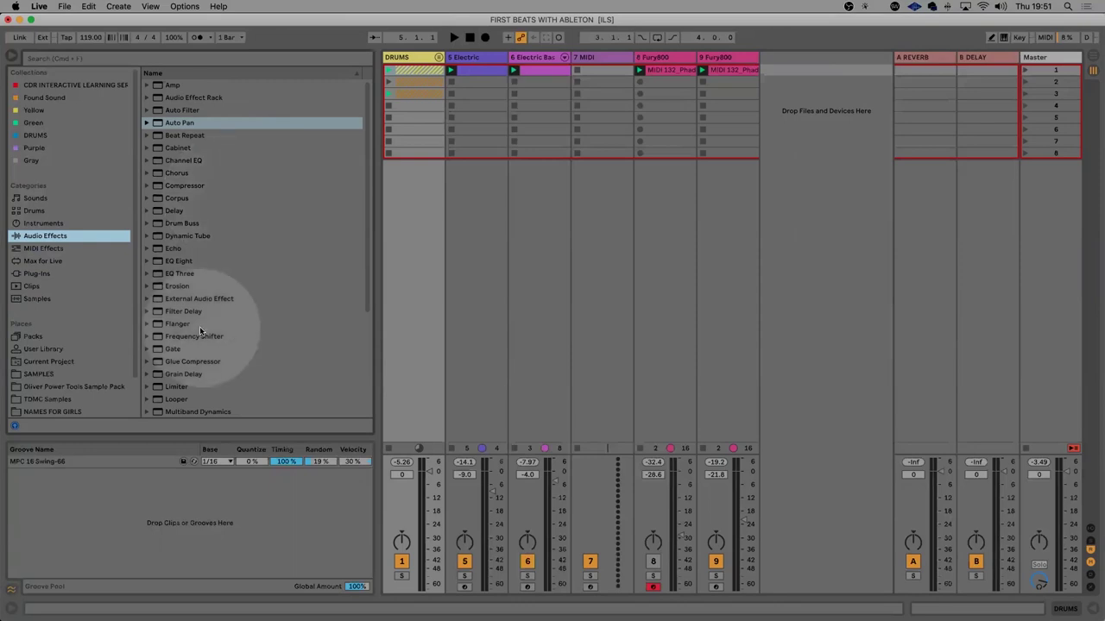
scroll(200, 328, down, 3)
scroll(200, 327, up, 3)
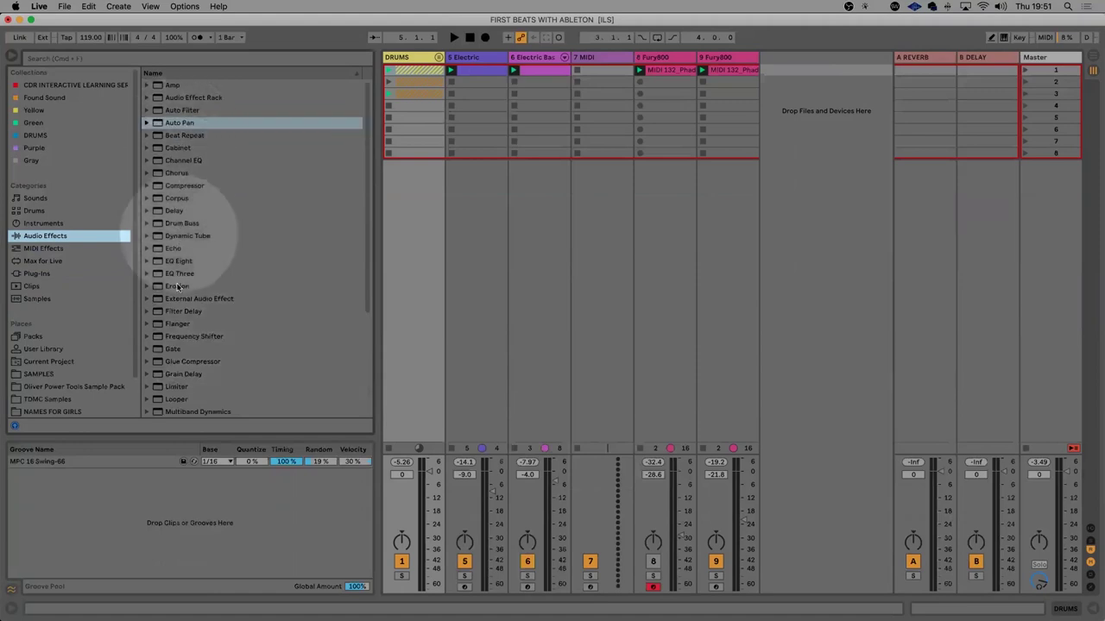
Solo the DRUMS group, add Drum Buss to it and compare the sound with the effect bypassed and active
click(400, 575)
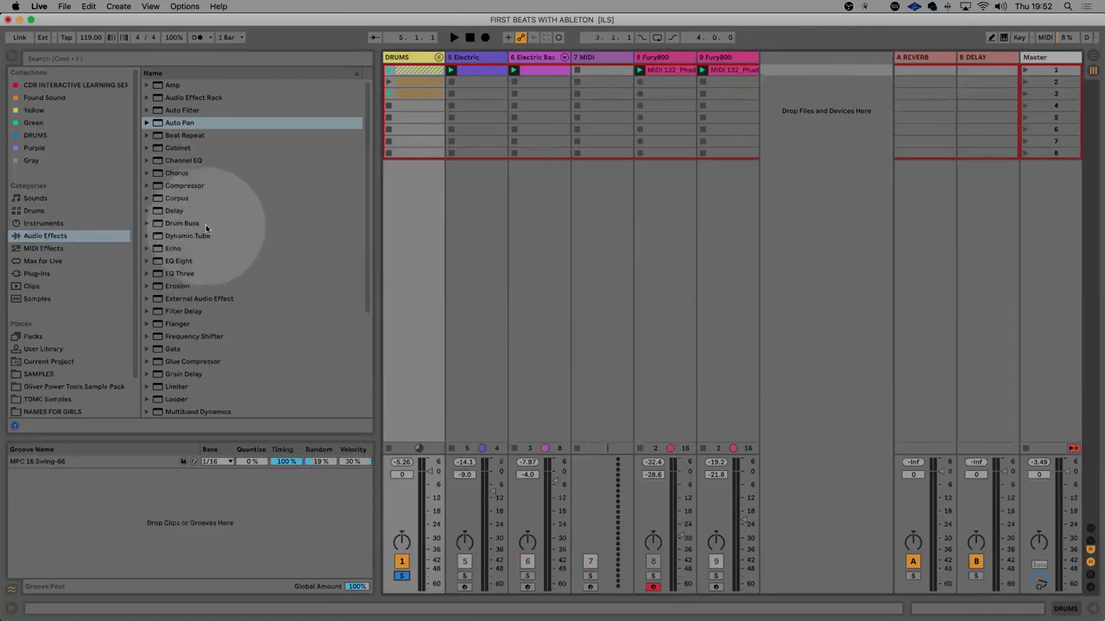
double_click(177, 224)
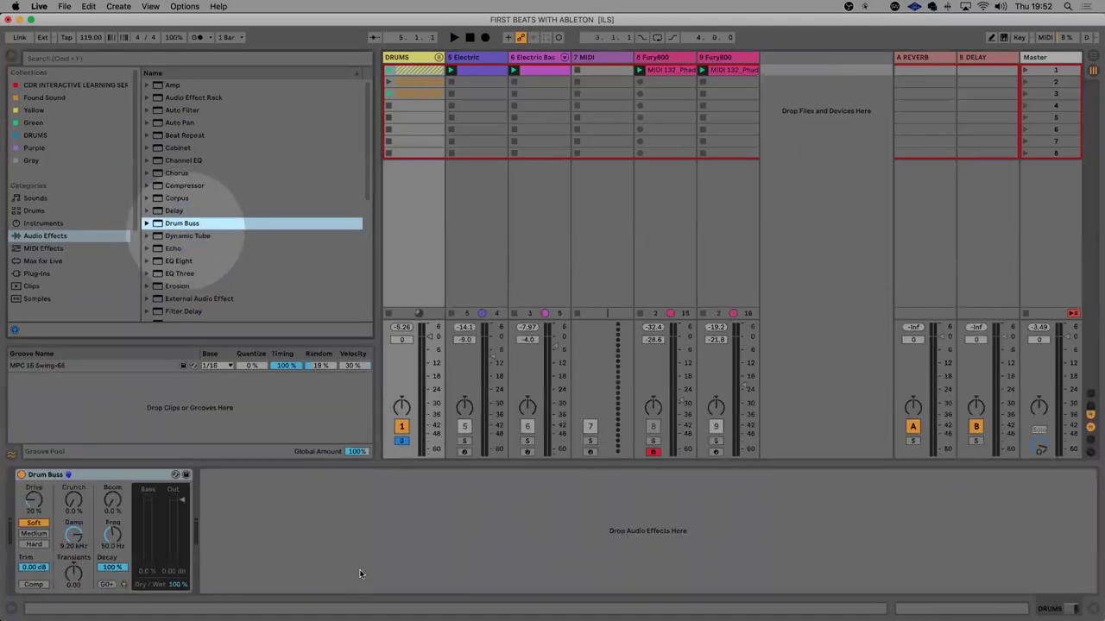
click(20, 475)
key(space)
click(21, 474)
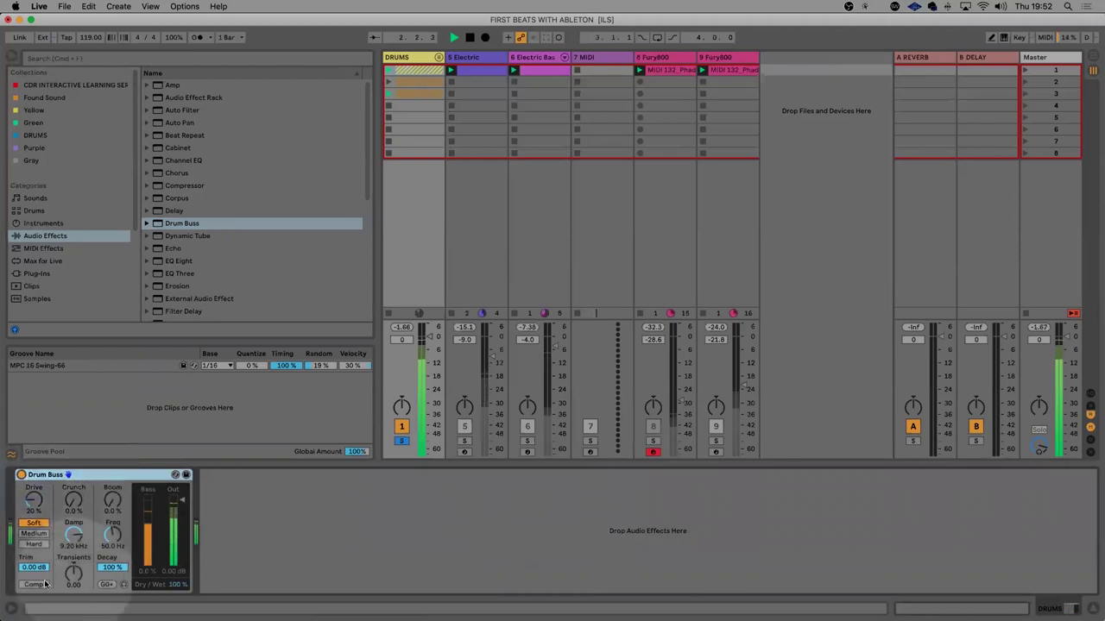
key(space)
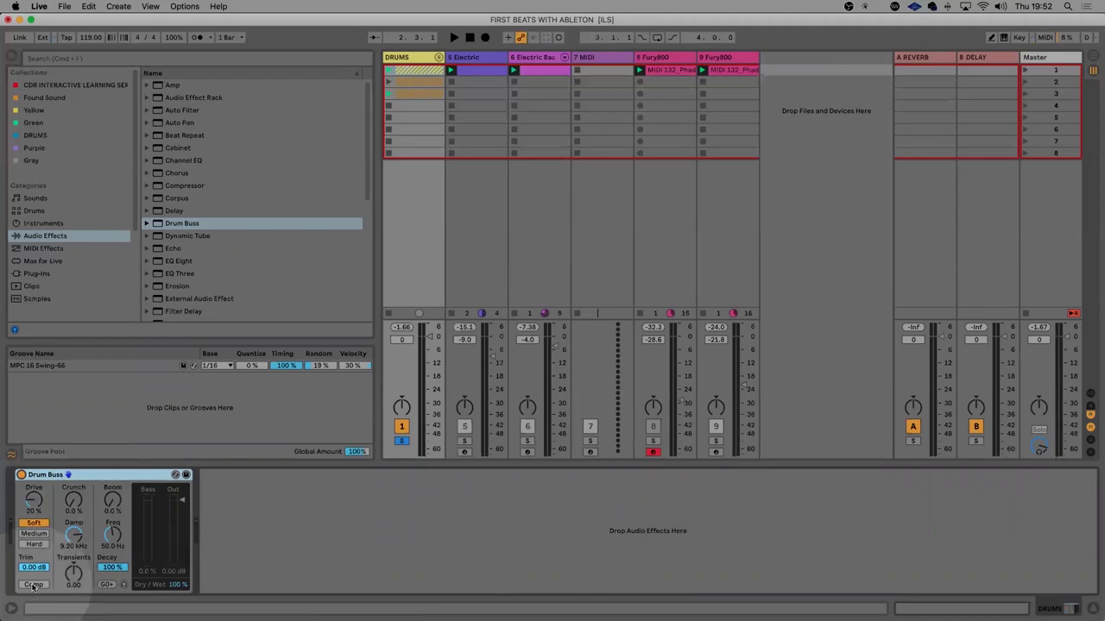
Enable Drum Buss's compressor, set Crunch to 53% and Transients to 0.38, and audition the drums
click(33, 585)
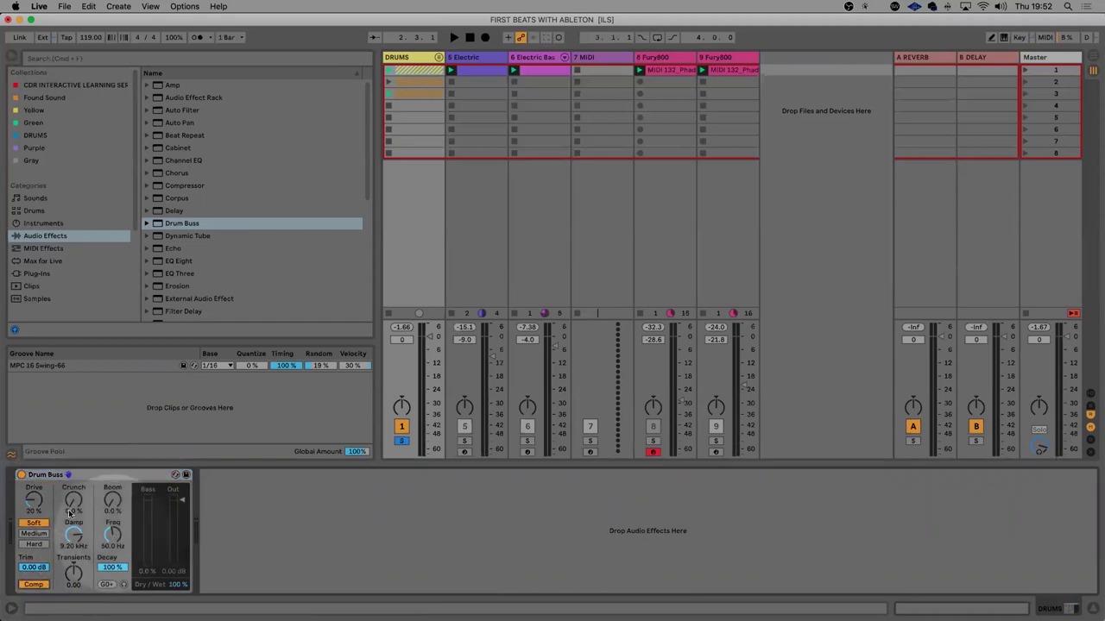
key(space)
key(space)
drag(74, 500, 75, 475)
key(space)
key(space)
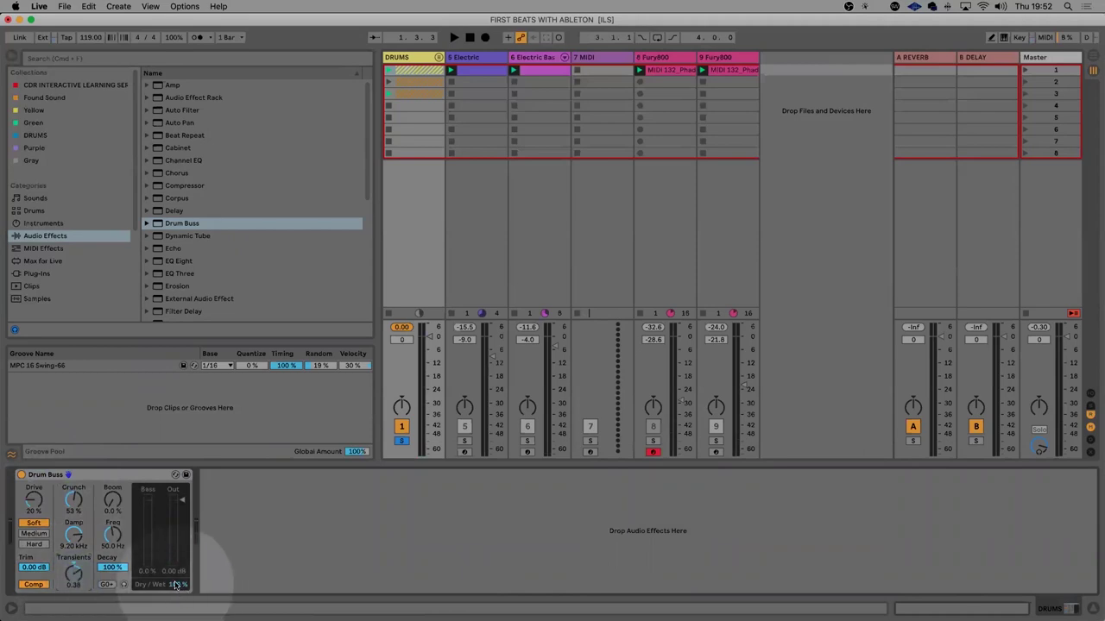
Reduce Drum Buss's Dry/Wet to 36% during playback, release the DRUMS solo and hide the device view
key(space)
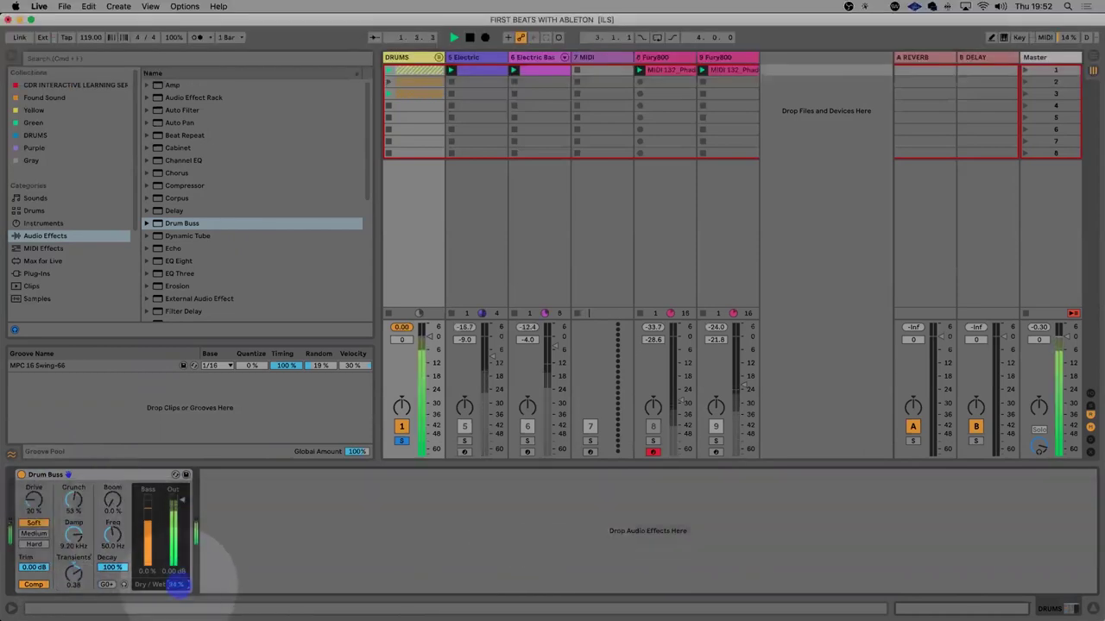
key(space)
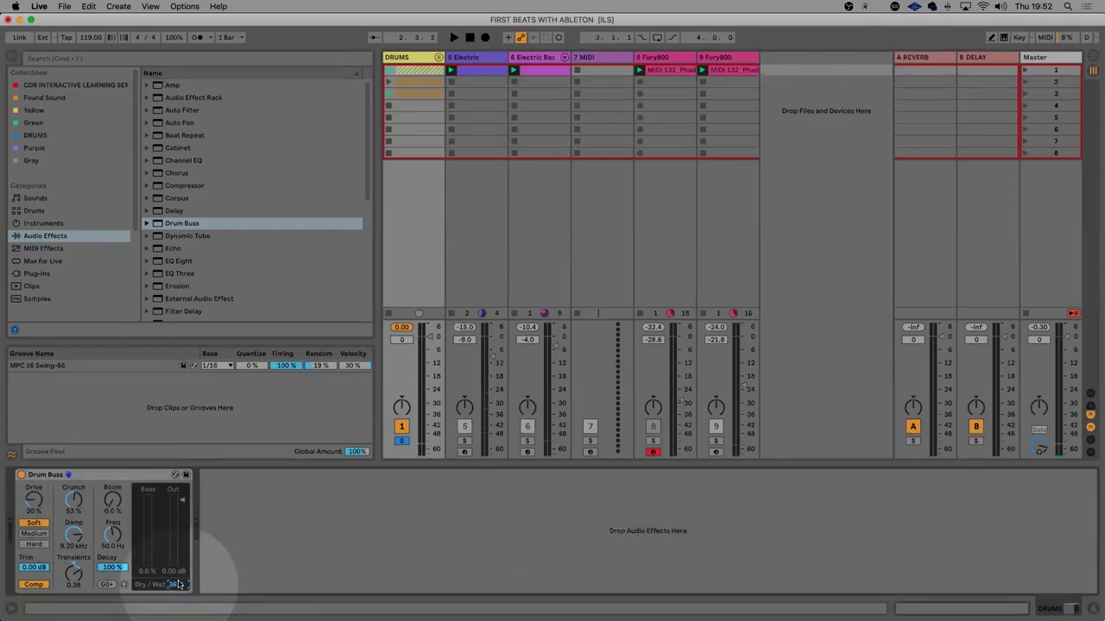
click(403, 441)
click(137, 475)
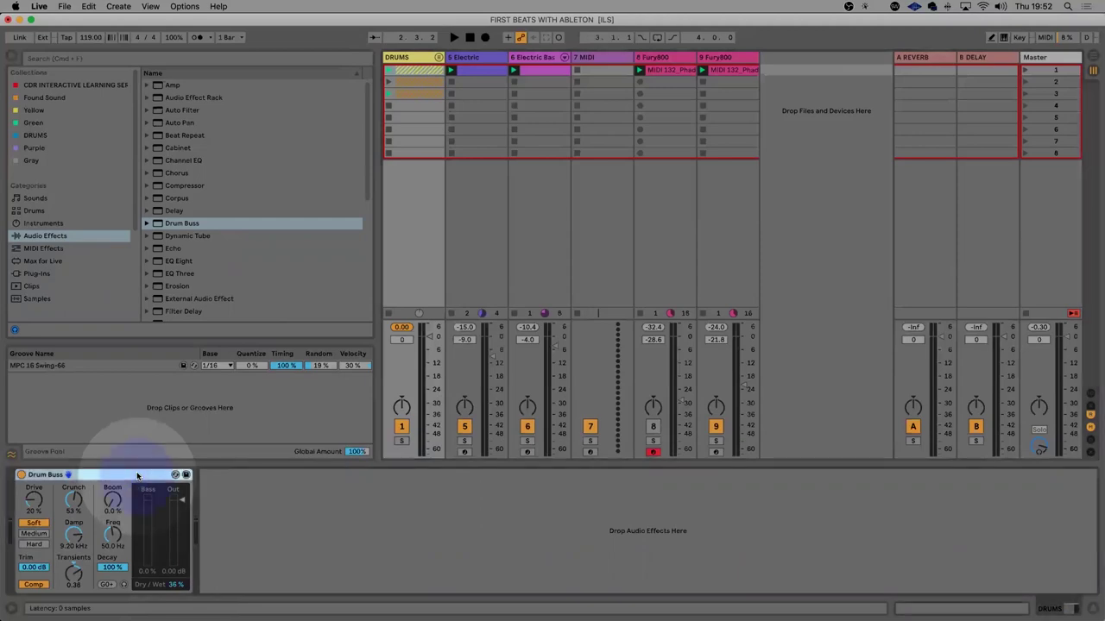
click(214, 497)
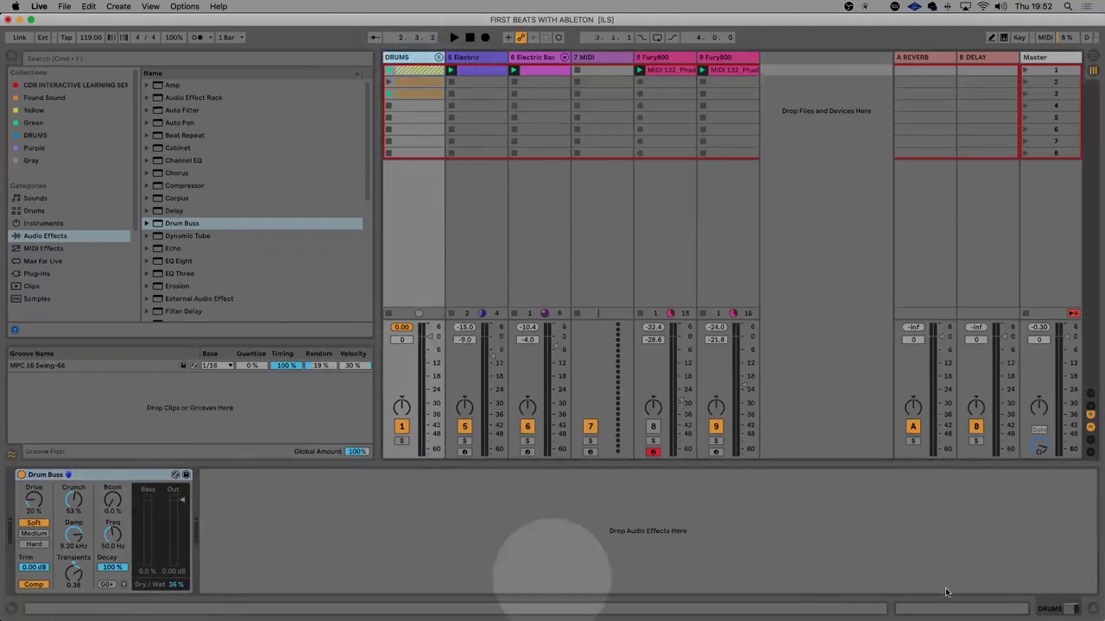
click(1085, 596)
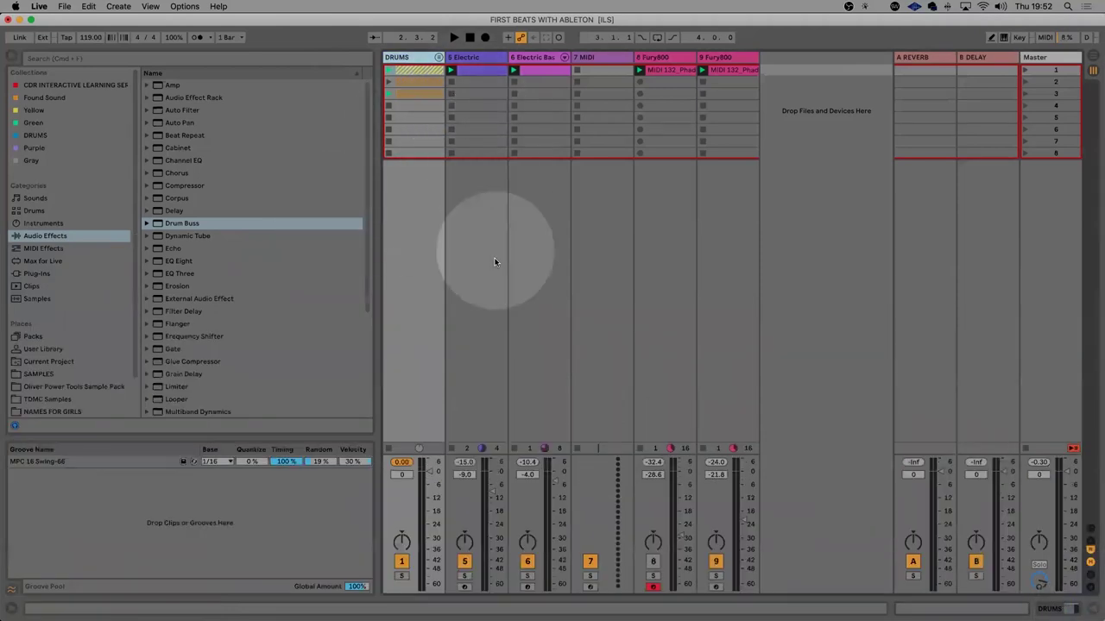
Show the mixer's Sends section and look at the Electric track and the A REVERB and B DELAY return tracks
click(1090, 545)
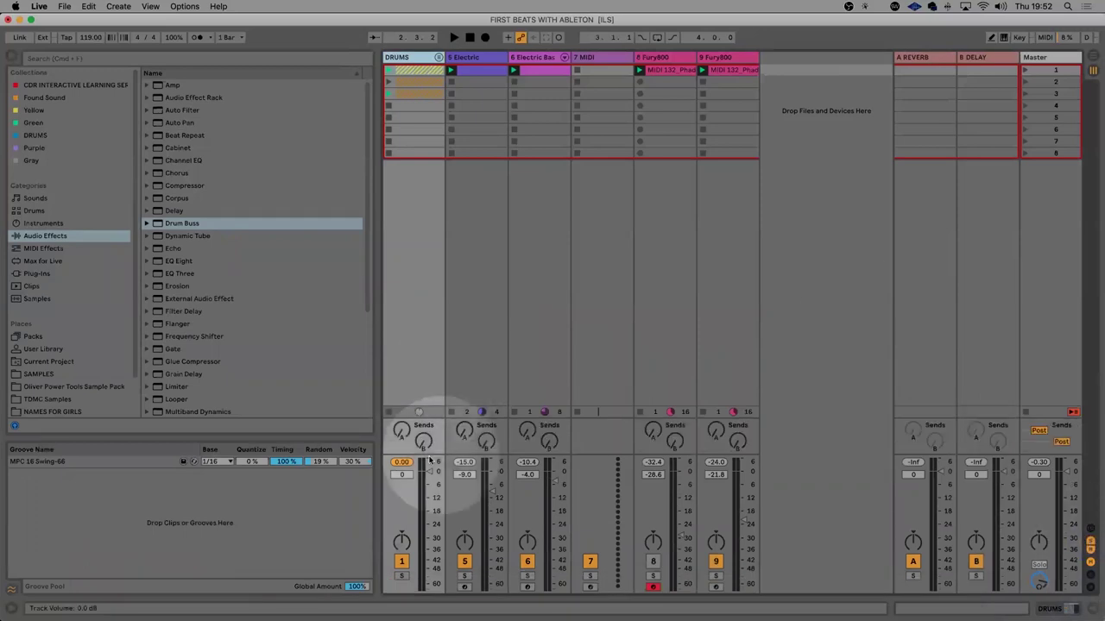
click(469, 377)
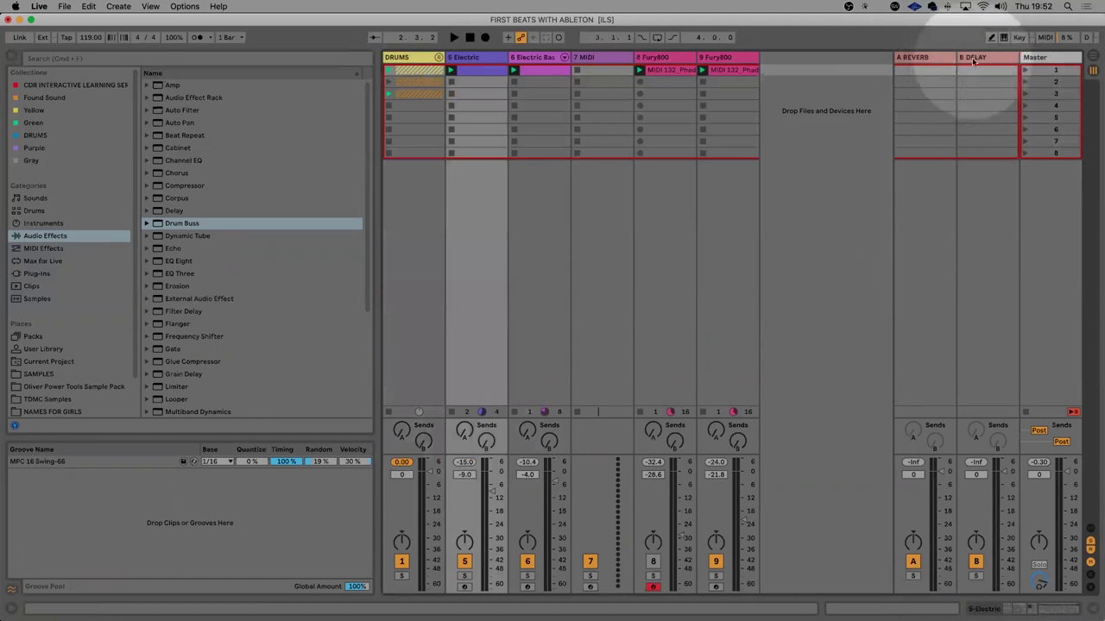
click(935, 339)
click(918, 57)
click(984, 60)
click(929, 61)
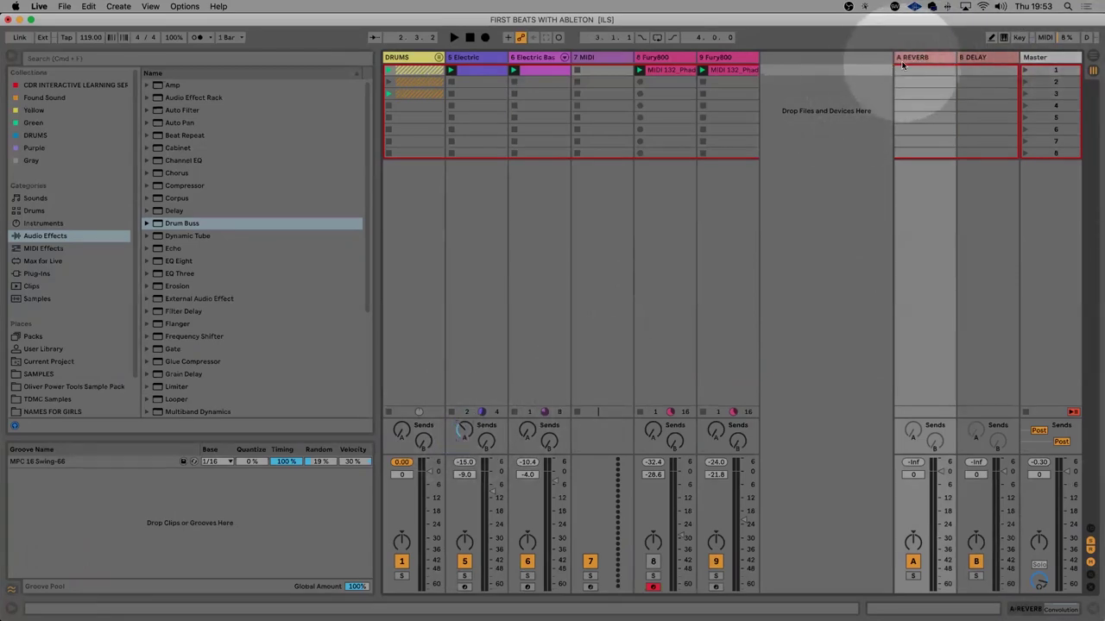
Solo Electric together with the DRUMS group and set Electric's reverb send to about -25.3 dB during playback
click(464, 576)
key(space)
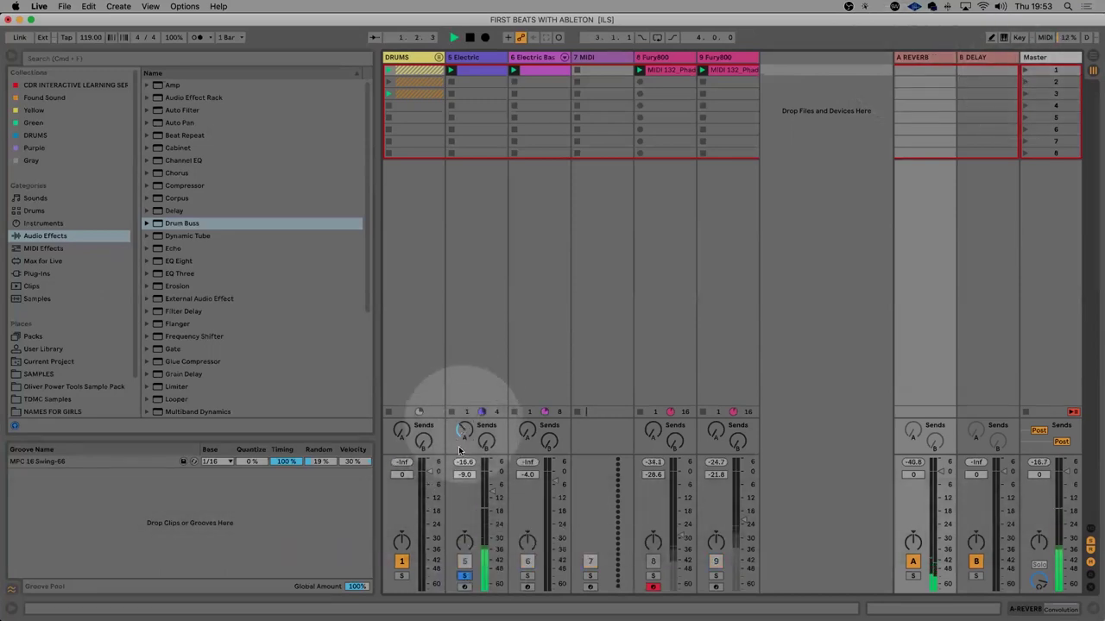
click(464, 431)
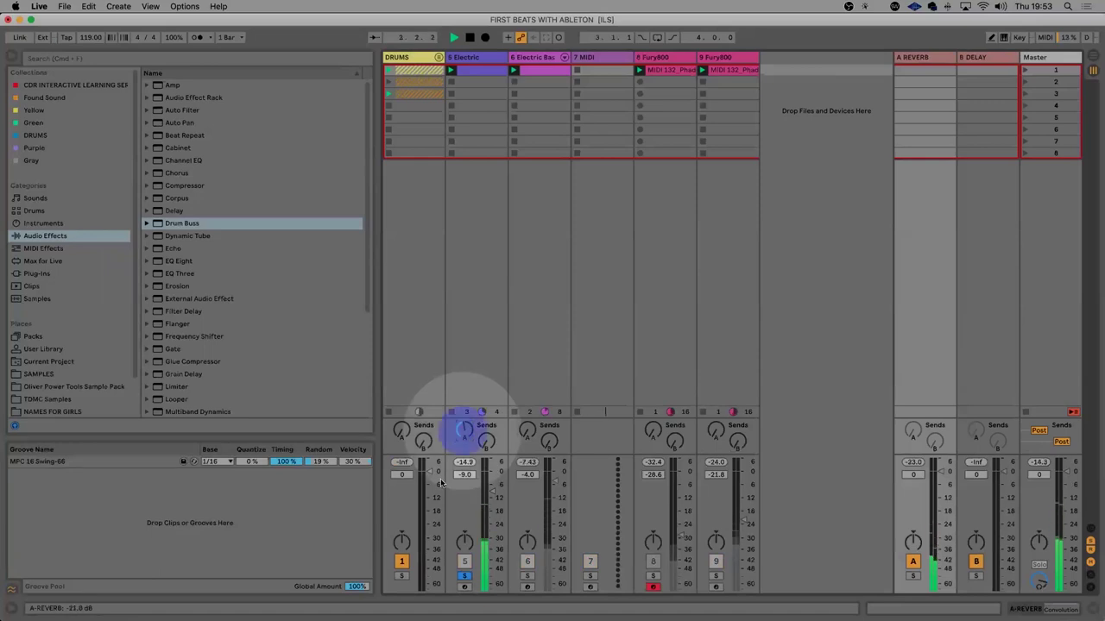
click(401, 576)
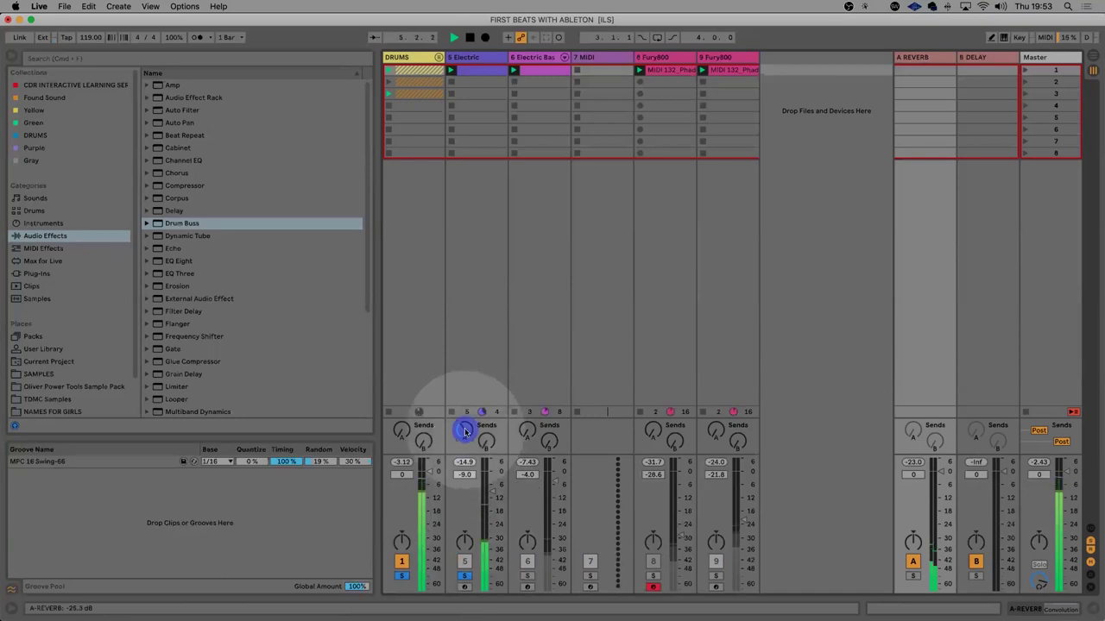
key(space)
Add Chorus after Convolution Reverb Pro on the A REVERB return and raise Electric's reverb send to -17.0 dB during playback
click(926, 59)
double_click(926, 59)
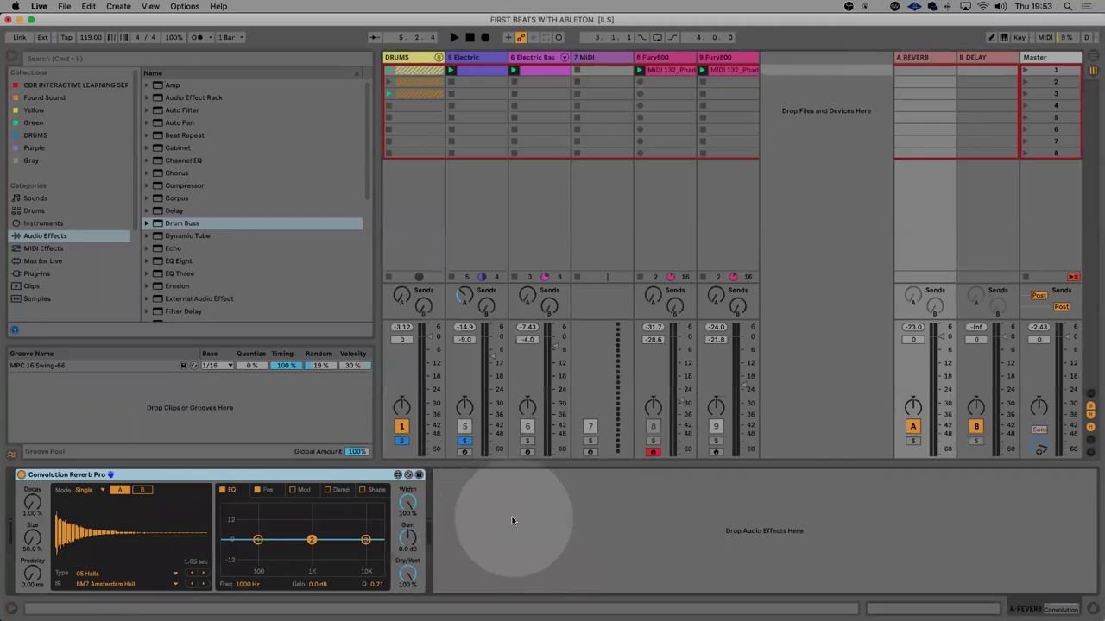
click(526, 530)
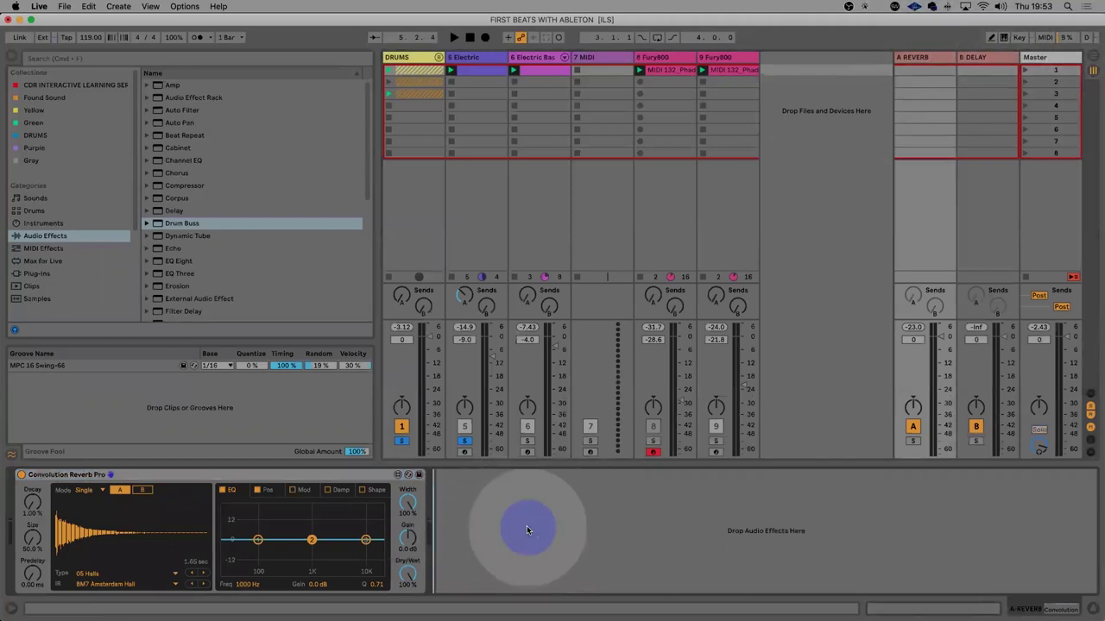
double_click(177, 174)
key(space)
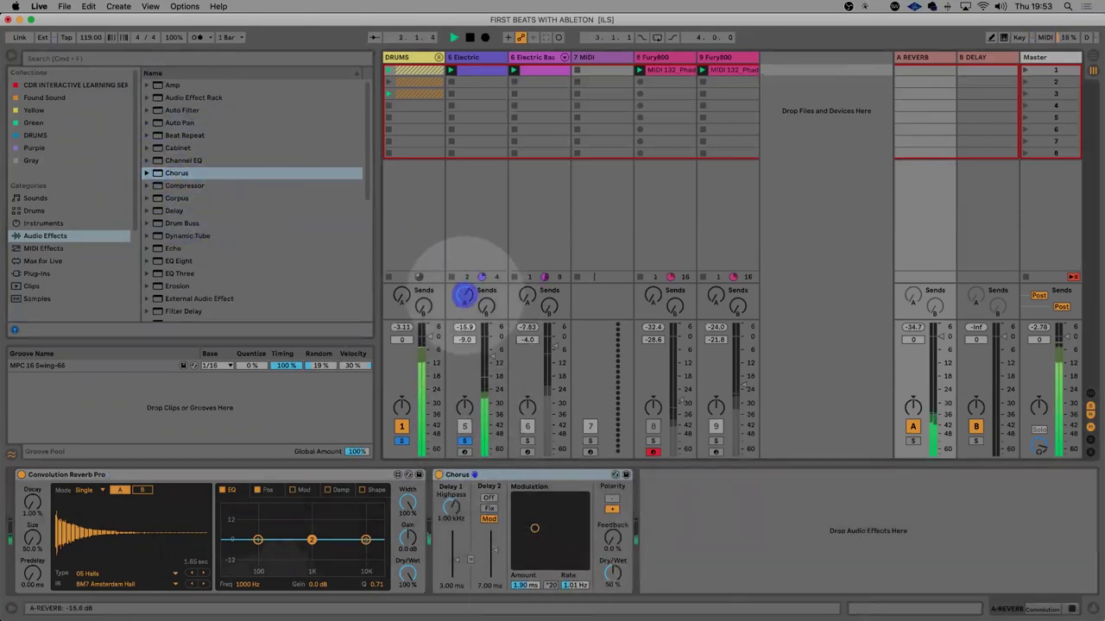
key(space)
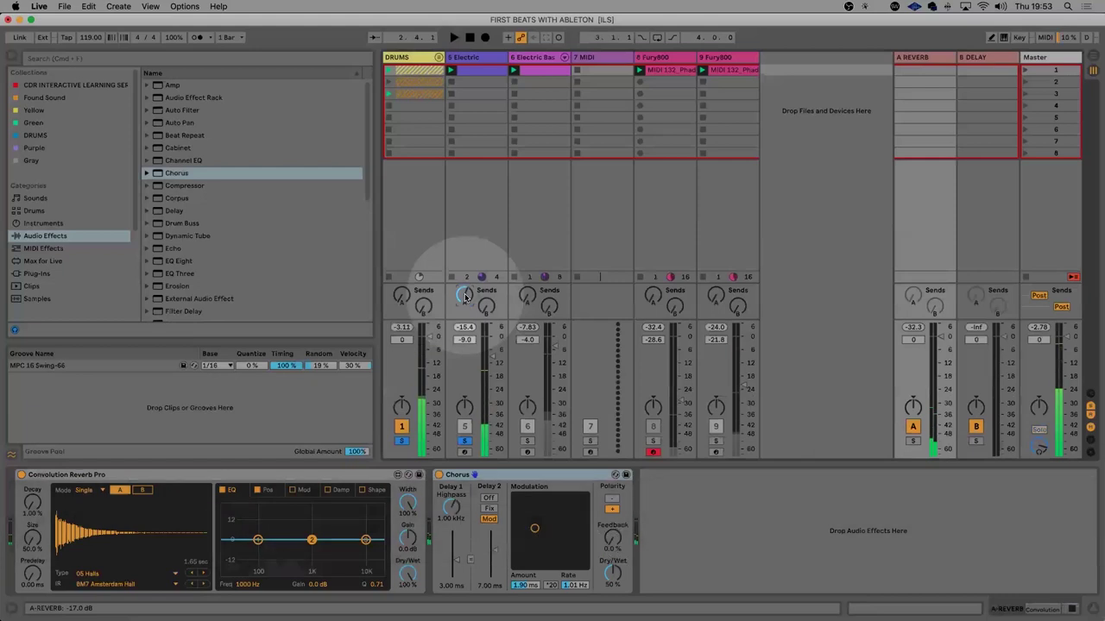
Solo the Electric Bass track as well, collapse its instrument rack and add the Amp effect after it
click(527, 441)
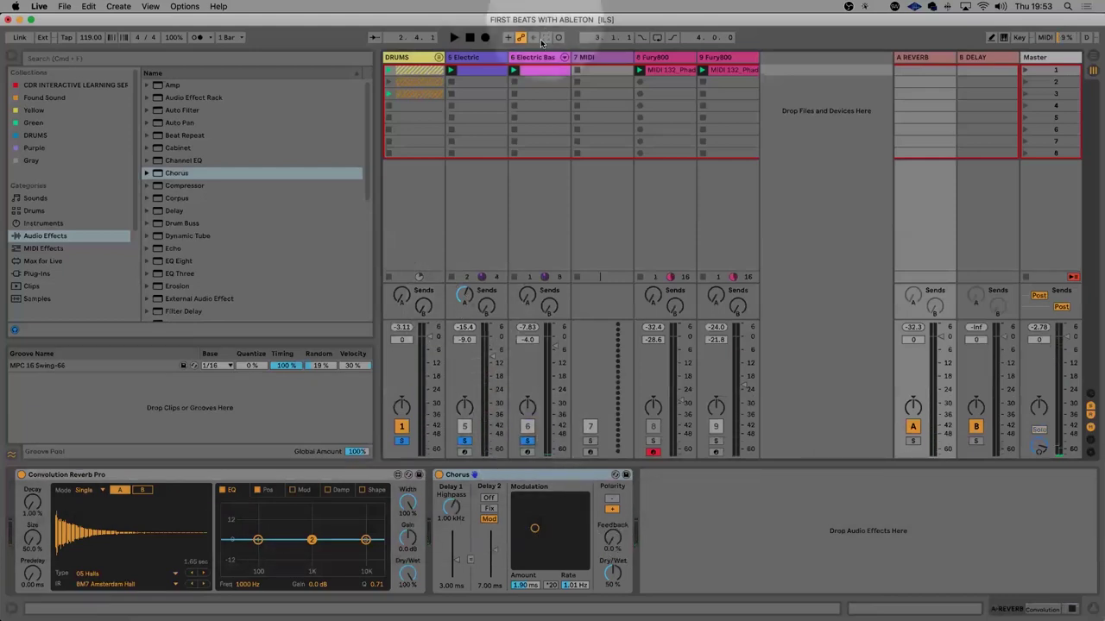
click(540, 57)
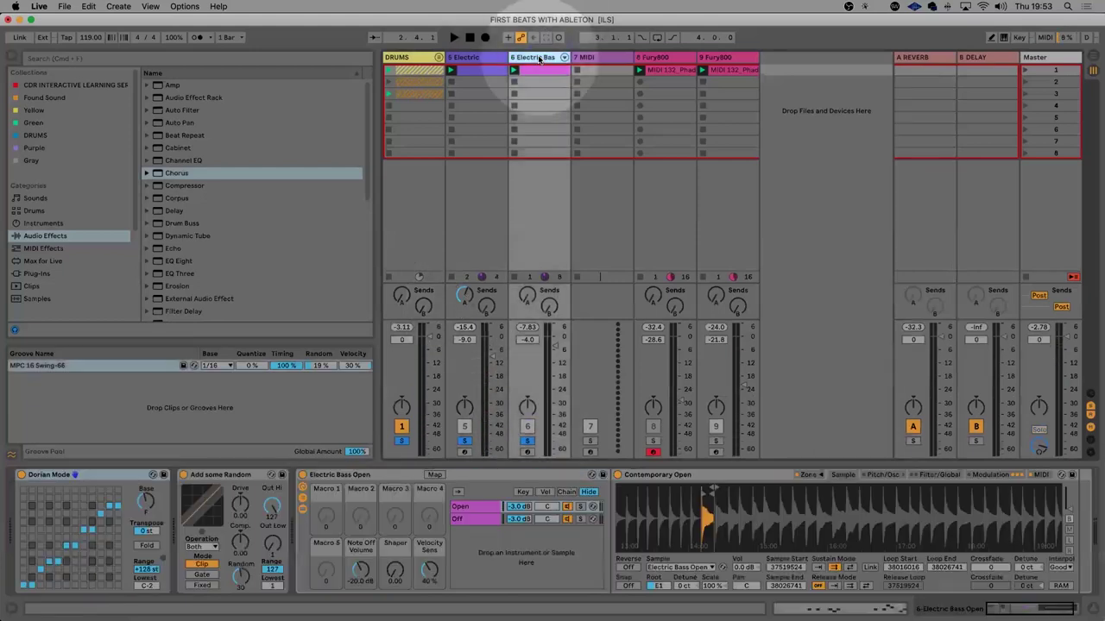
double_click(346, 476)
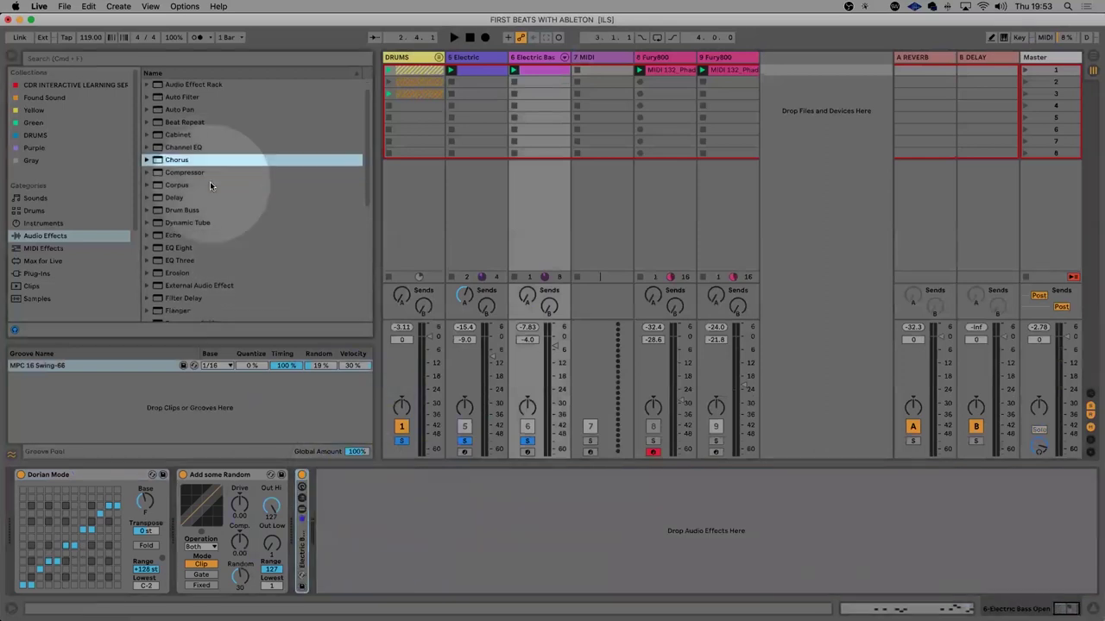
scroll(210, 181, down, 5)
scroll(210, 181, down, 5)
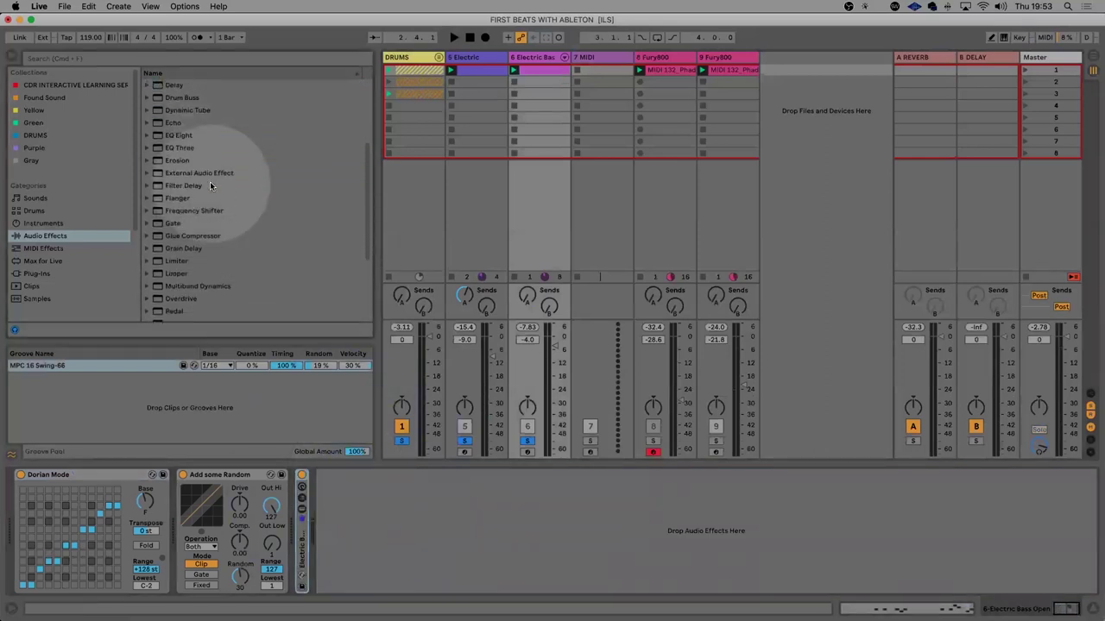
click(209, 181)
scroll(179, 81, up, 10)
drag(181, 85, 328, 570)
Audition the bass Amp, switch it to the Bass model and reduce its Dry/Wet to 22.2%
key(space)
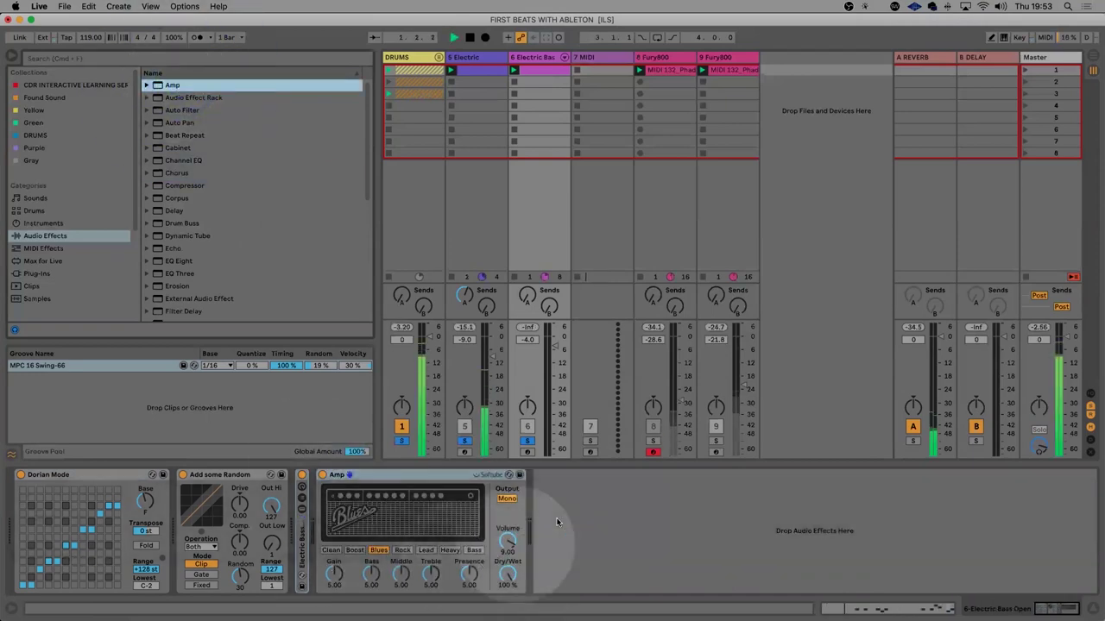
key(space)
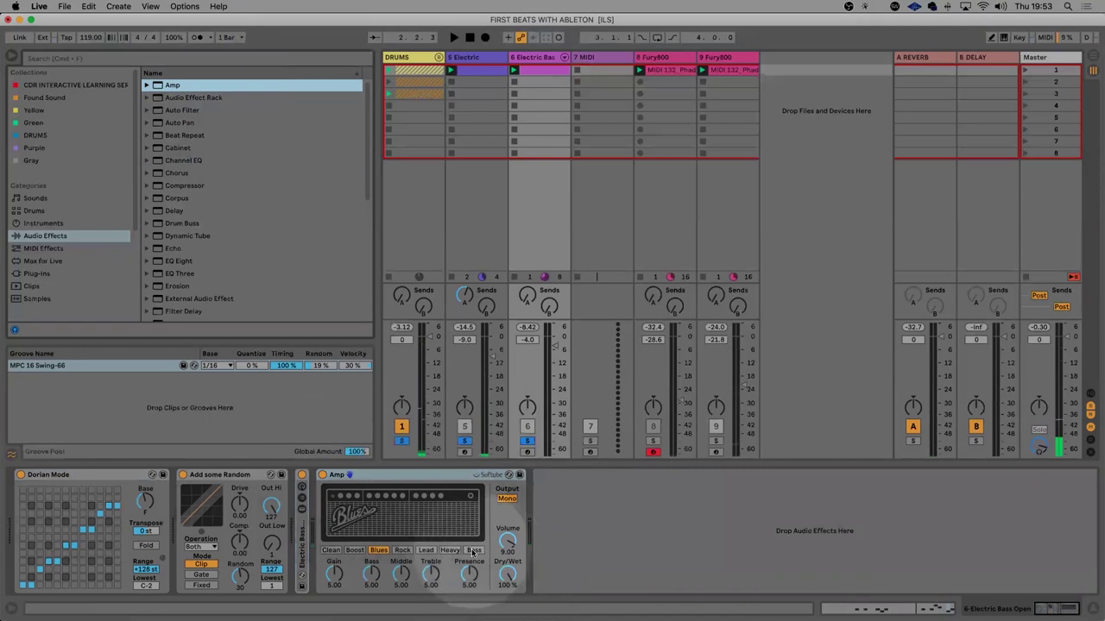
click(474, 550)
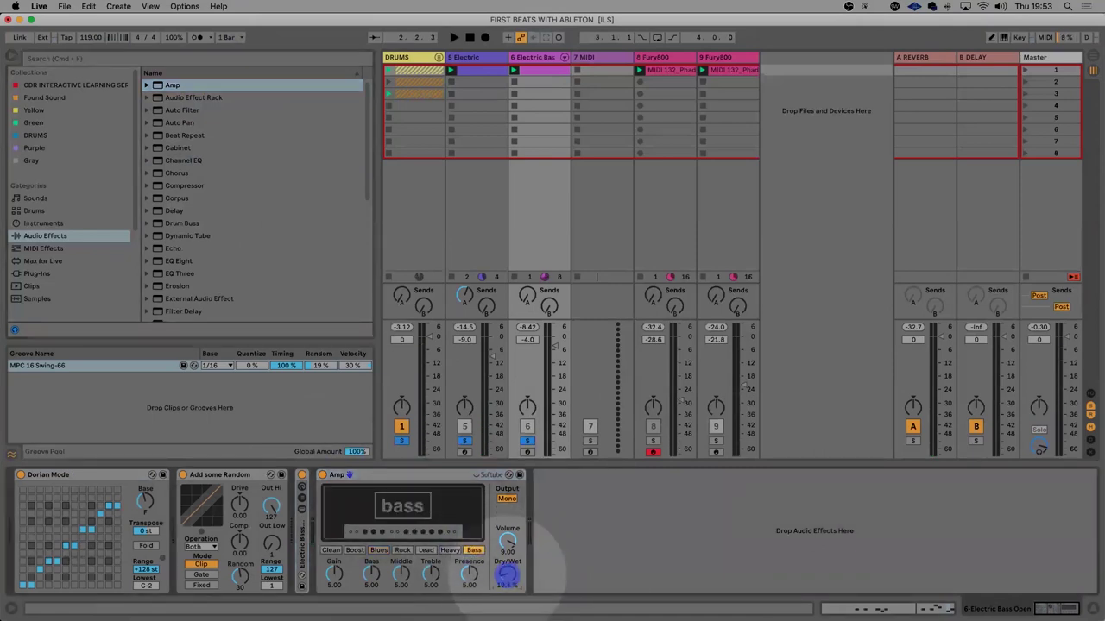
key(space)
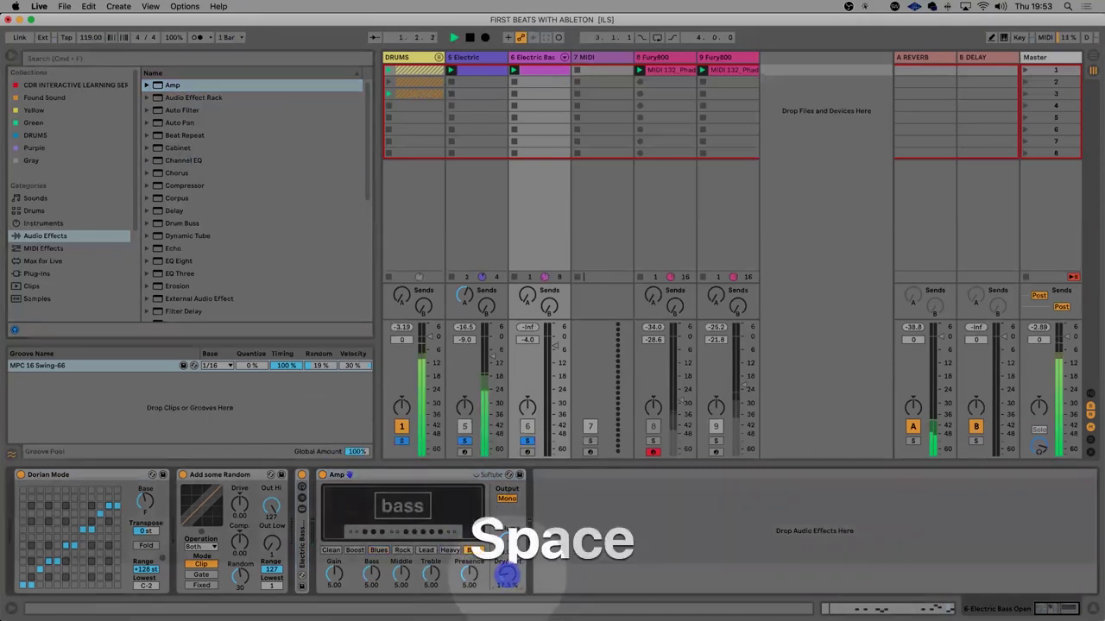
Inside the DRUMS group, lower Drum Rack to -34.7 dB and SHAKER LOOP to about -38 dB, refold the group and replay the mix
click(438, 58)
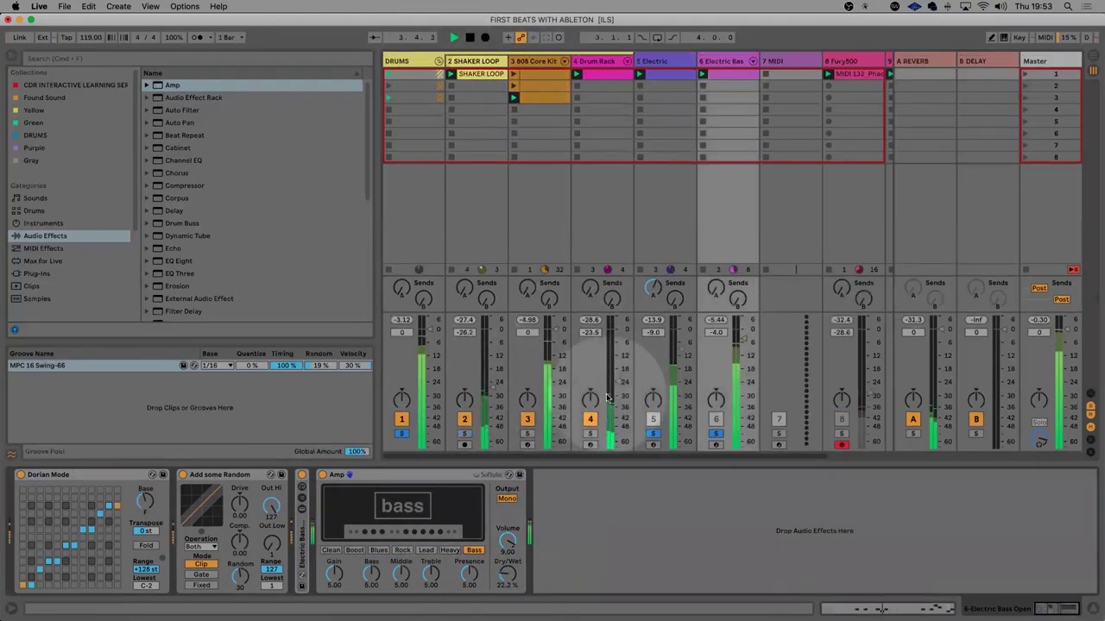
drag(615, 399, 616, 404)
drag(483, 393, 489, 373)
key(space)
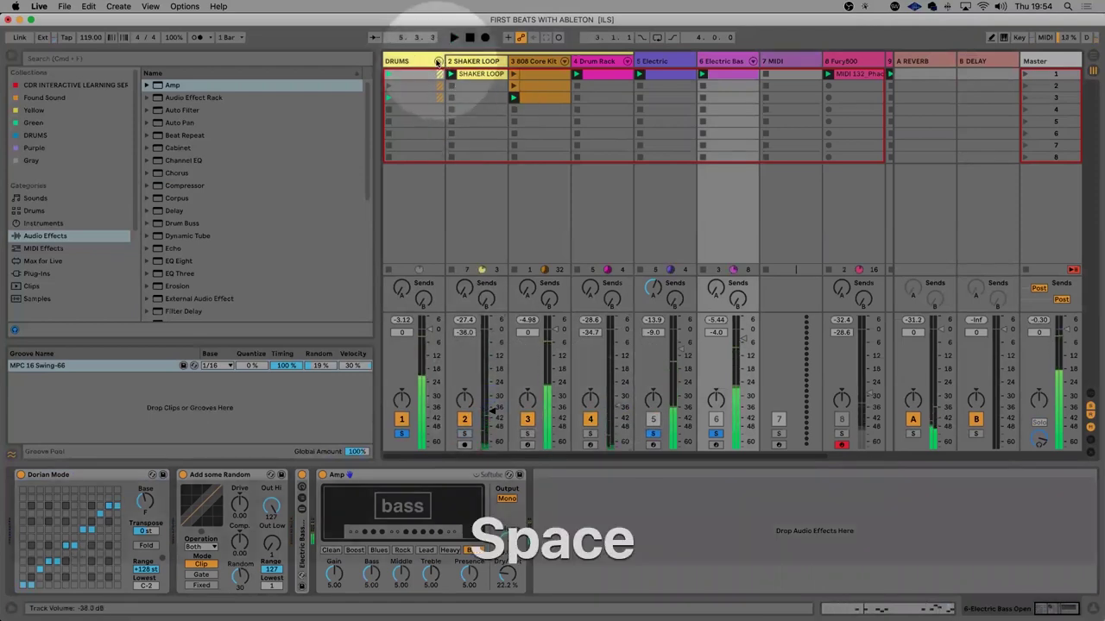
click(439, 60)
key(space)
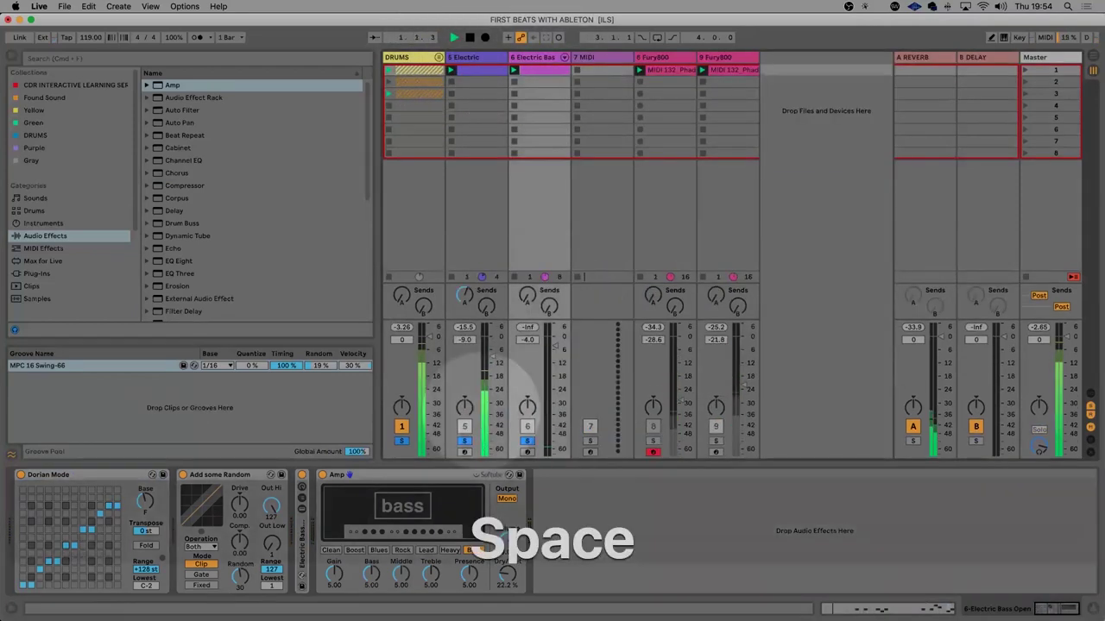
key(space)
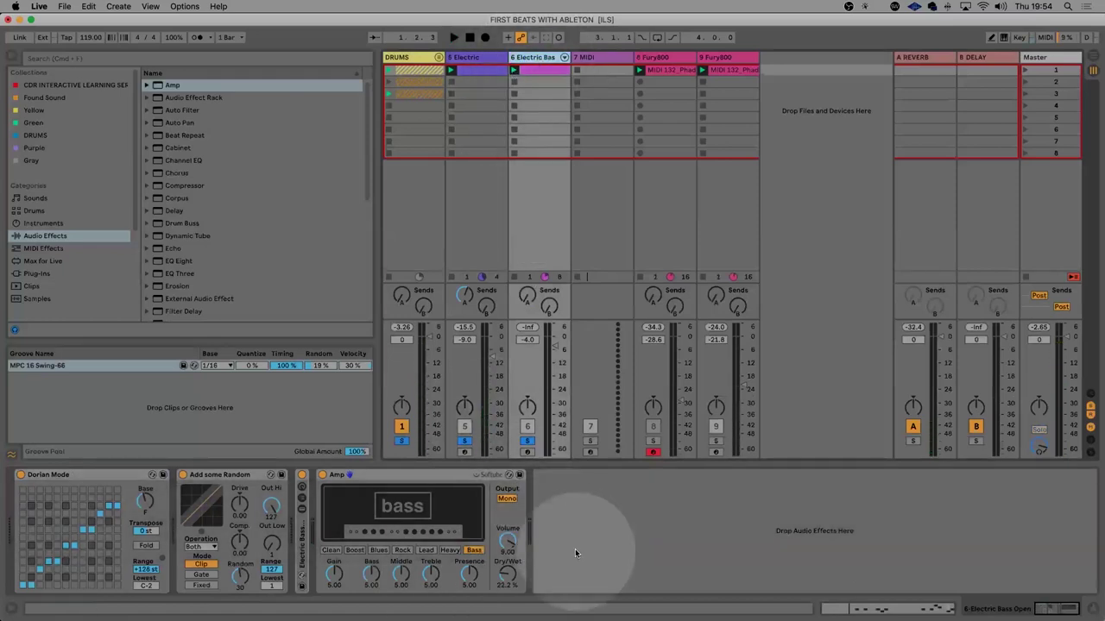
click(575, 551)
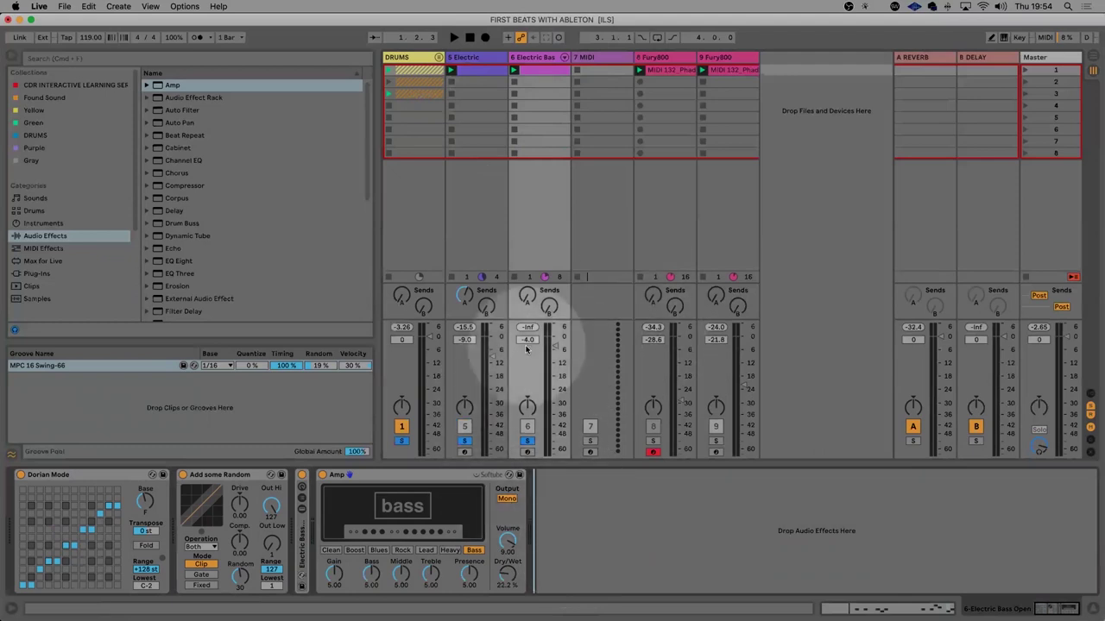
Play the mix with the first Fury800 track soloed, and narrow the solo to that track alone
click(653, 443)
key(space)
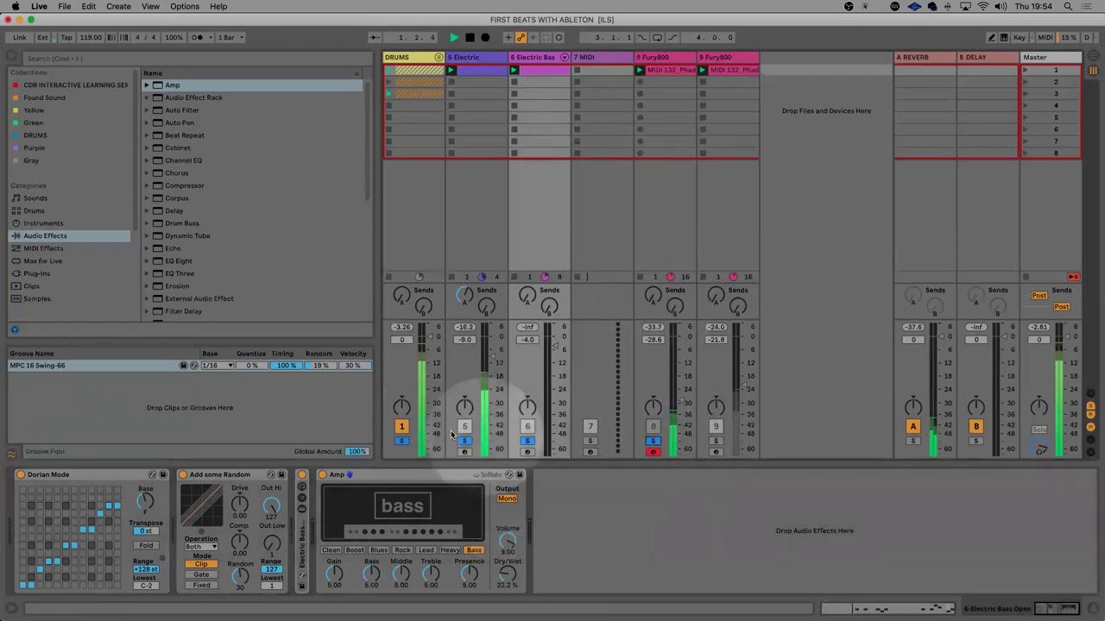
super+click(652, 432)
super+click(654, 439)
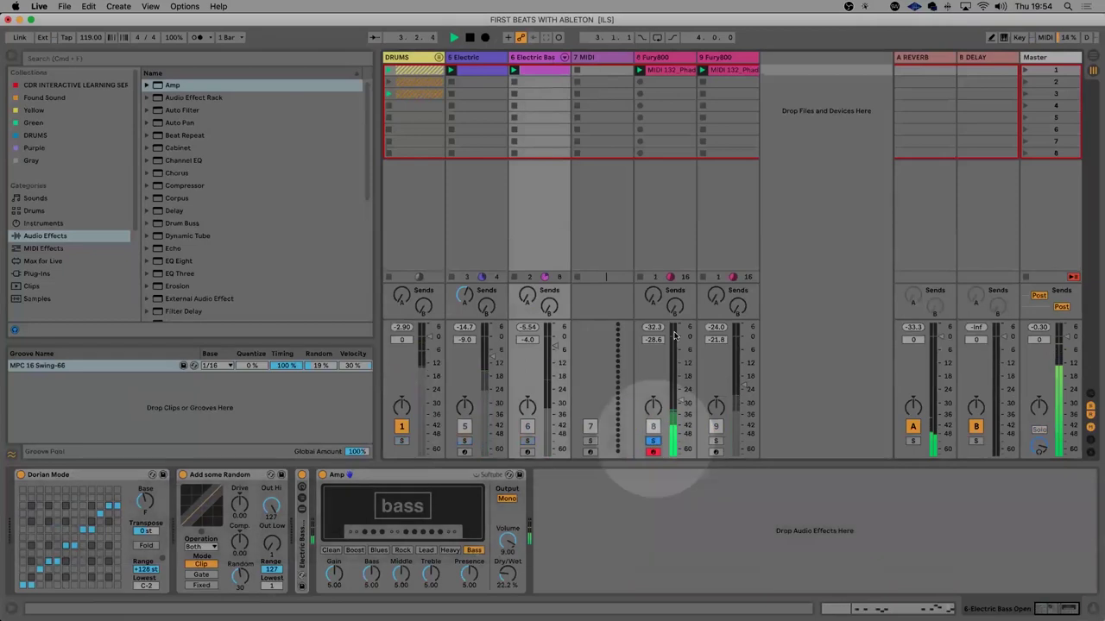
Turn up the first Fury800 track's delay send and raise its volume to -17.0 dB during playback
drag(674, 300, 666, 303)
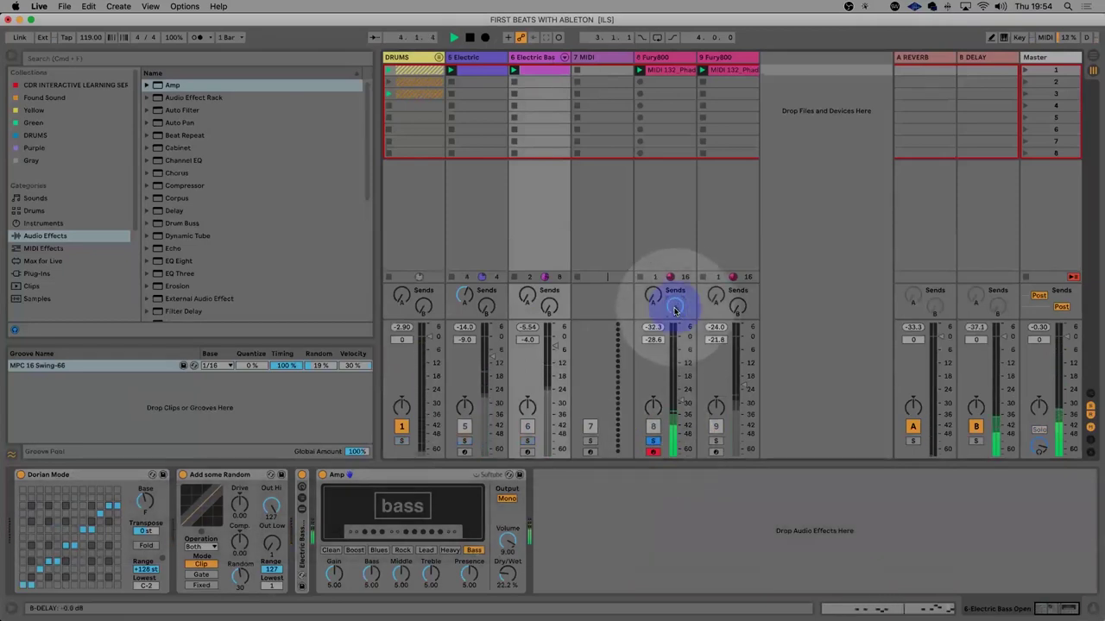
click(675, 400)
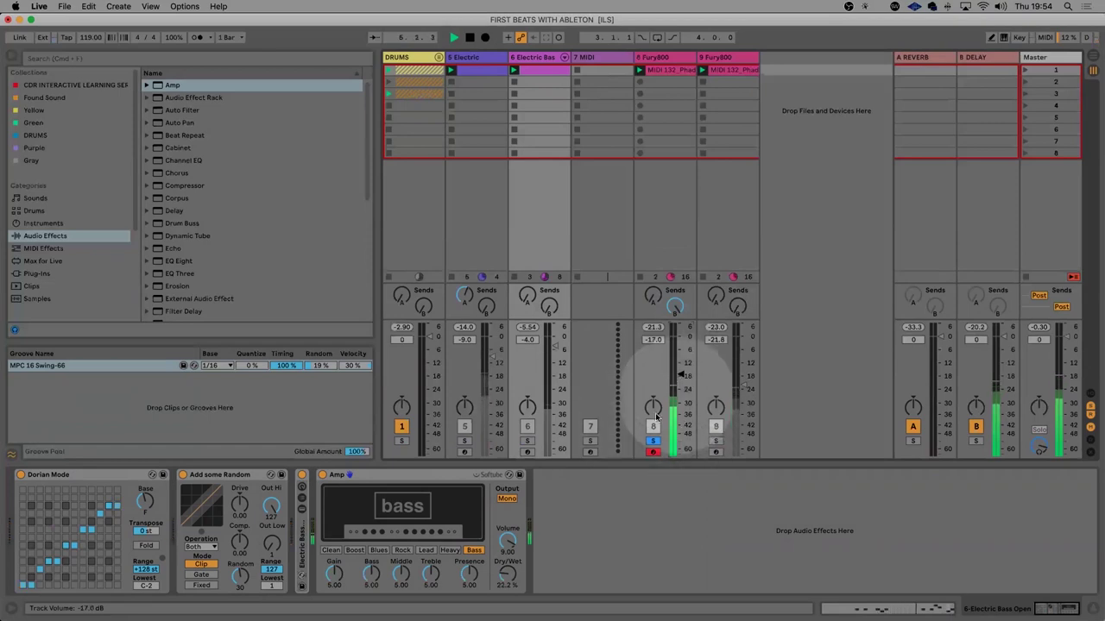
key(space)
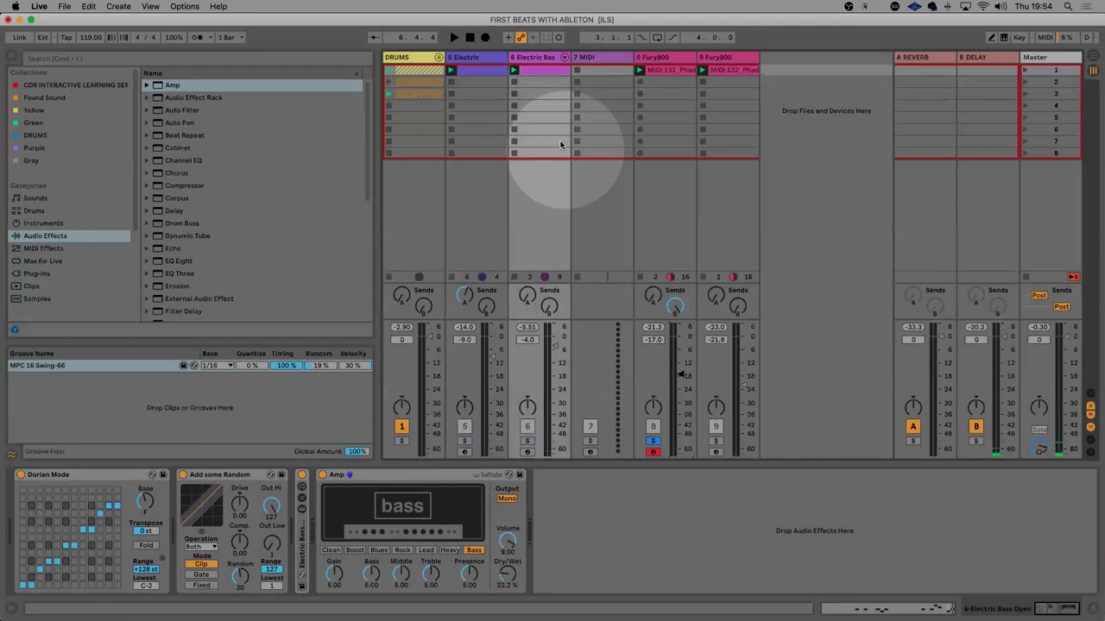
Examine the device chains on the DRUMS group and the Electric track
click(406, 57)
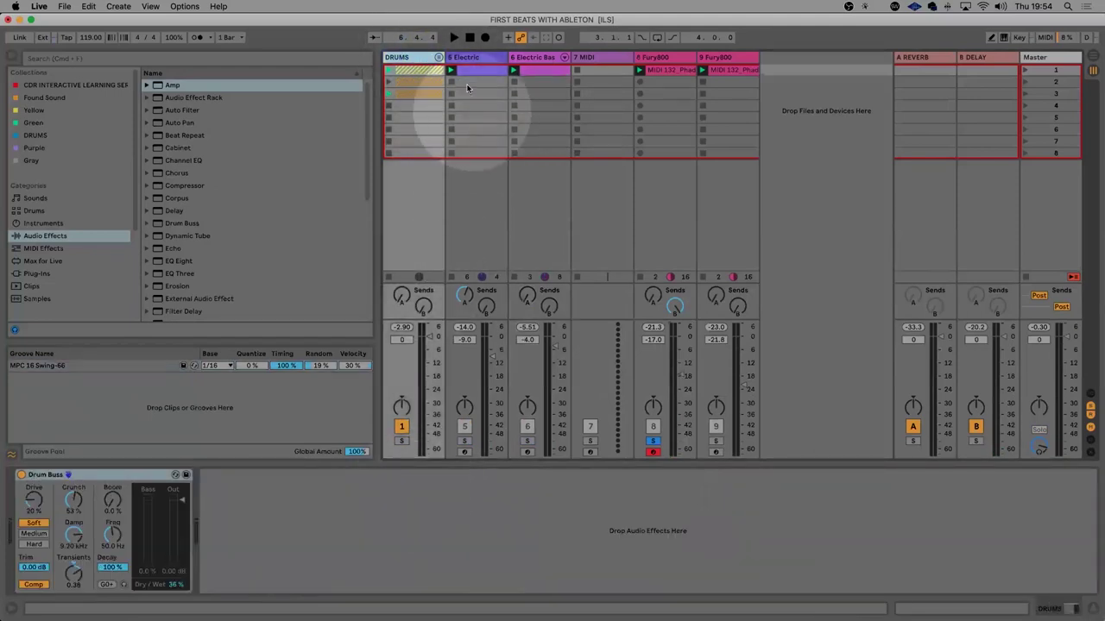
click(478, 58)
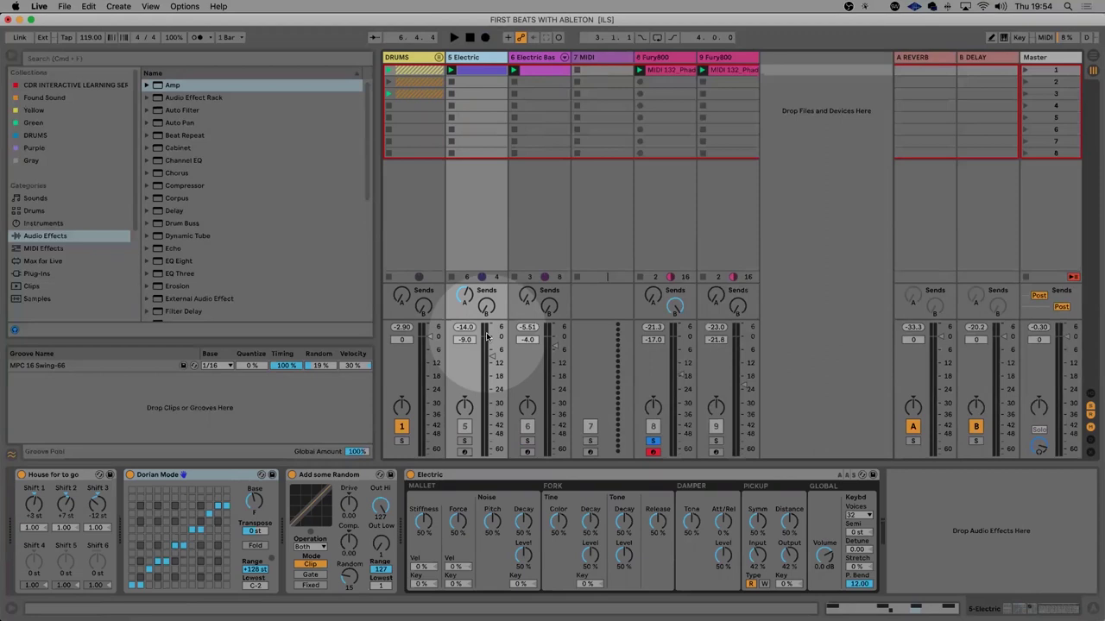
key(super+Tab)
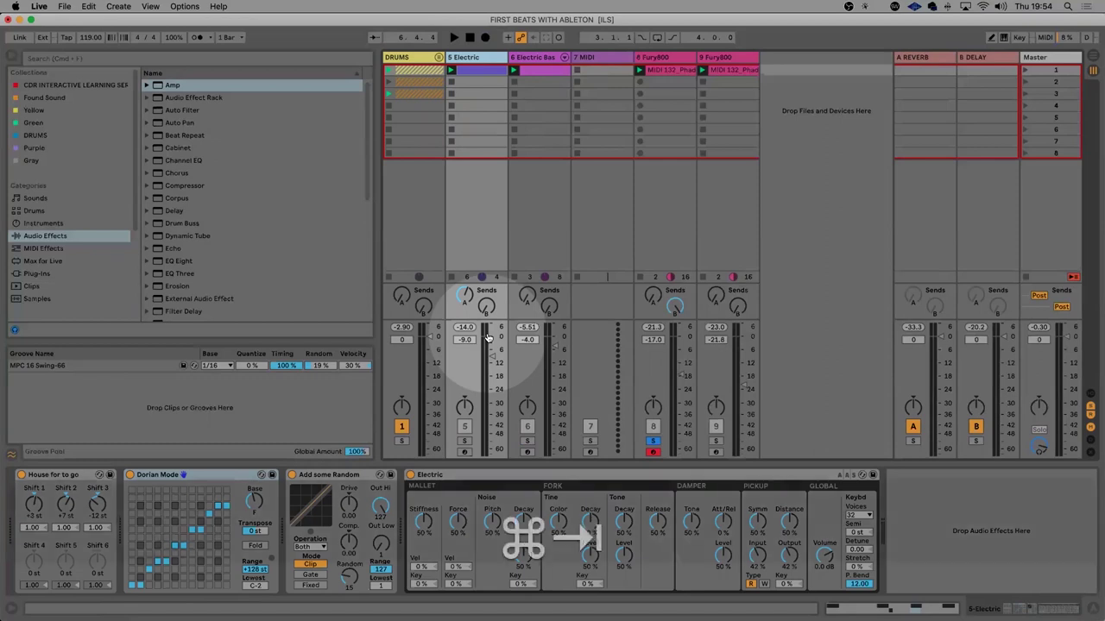
key(super+Tab)
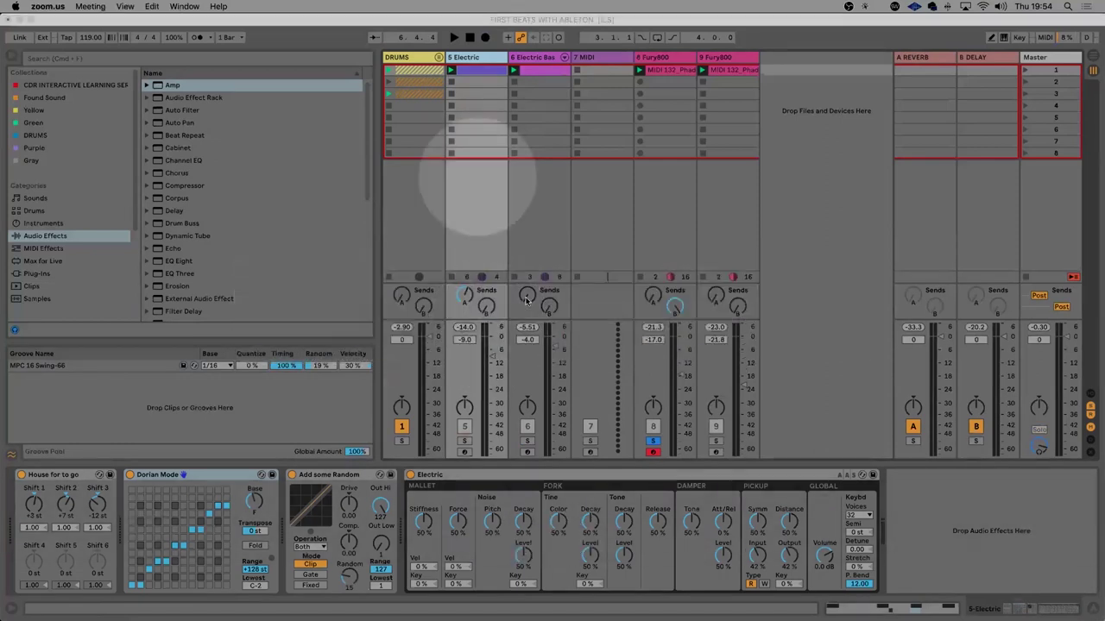
key(super+Tab)
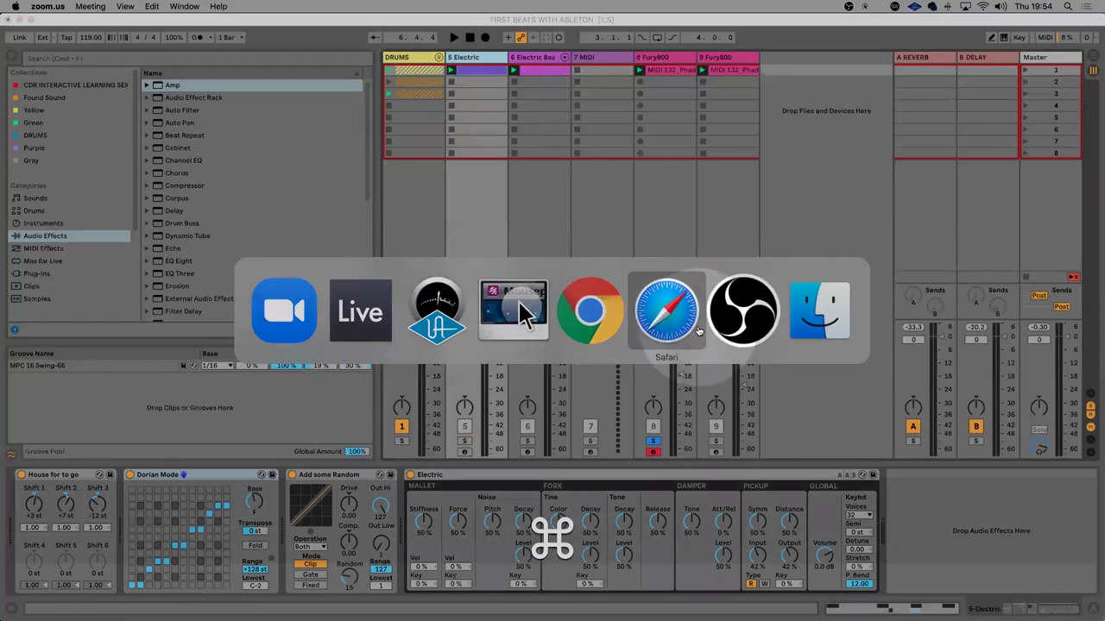
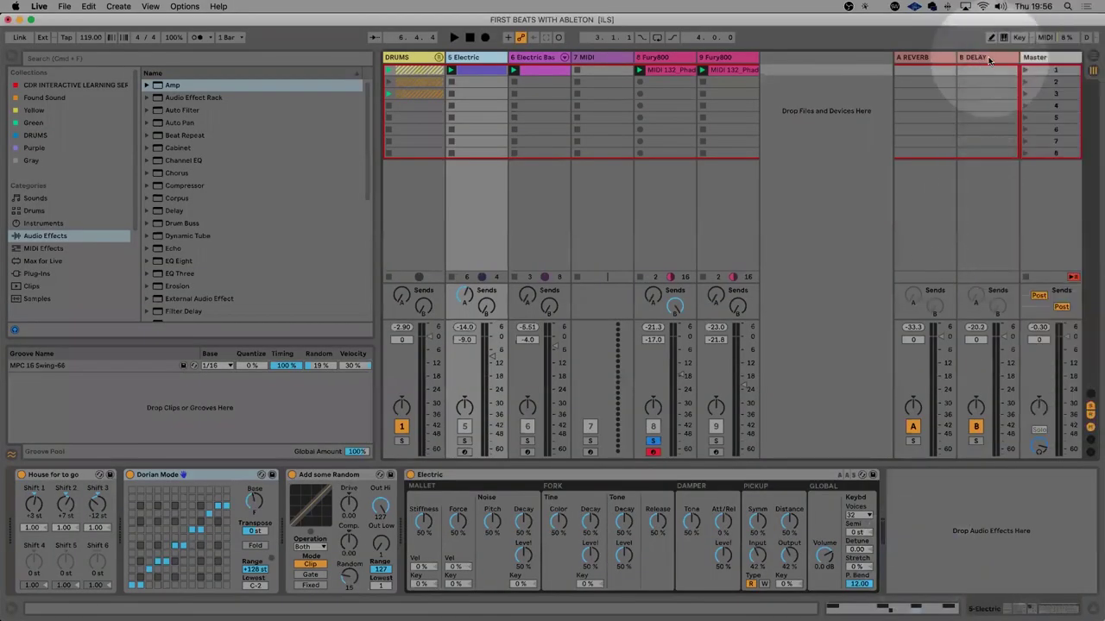
Select the B DELAY return track and insert a new MIDI track
click(990, 58)
key(super+shift+t)
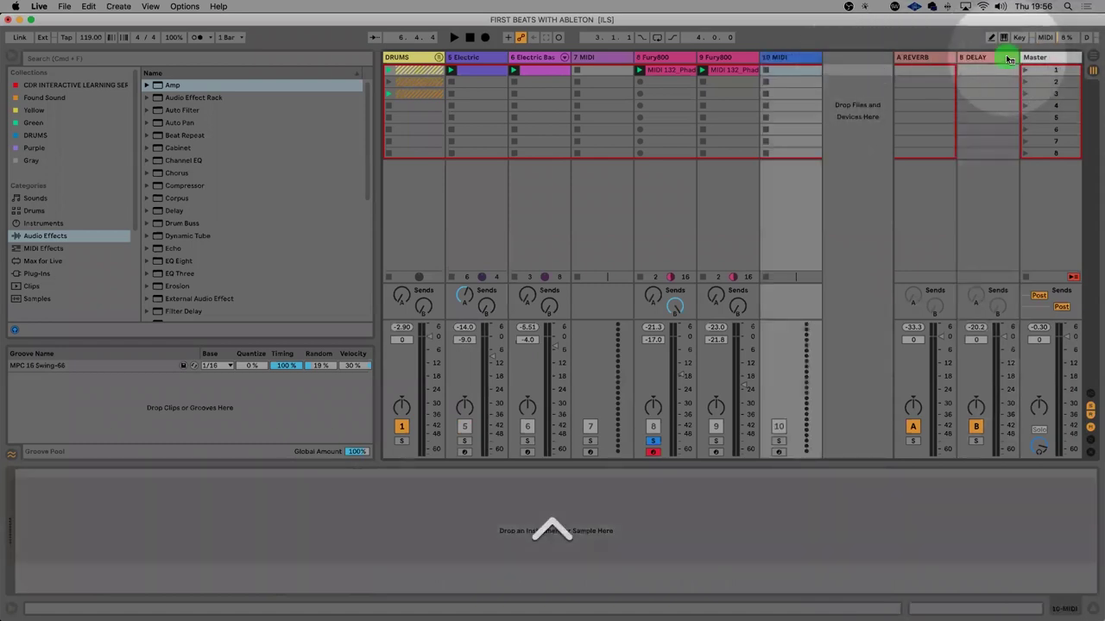
Insert a third return track and load the Drum Buss effect onto it
ctrl+click(1001, 58)
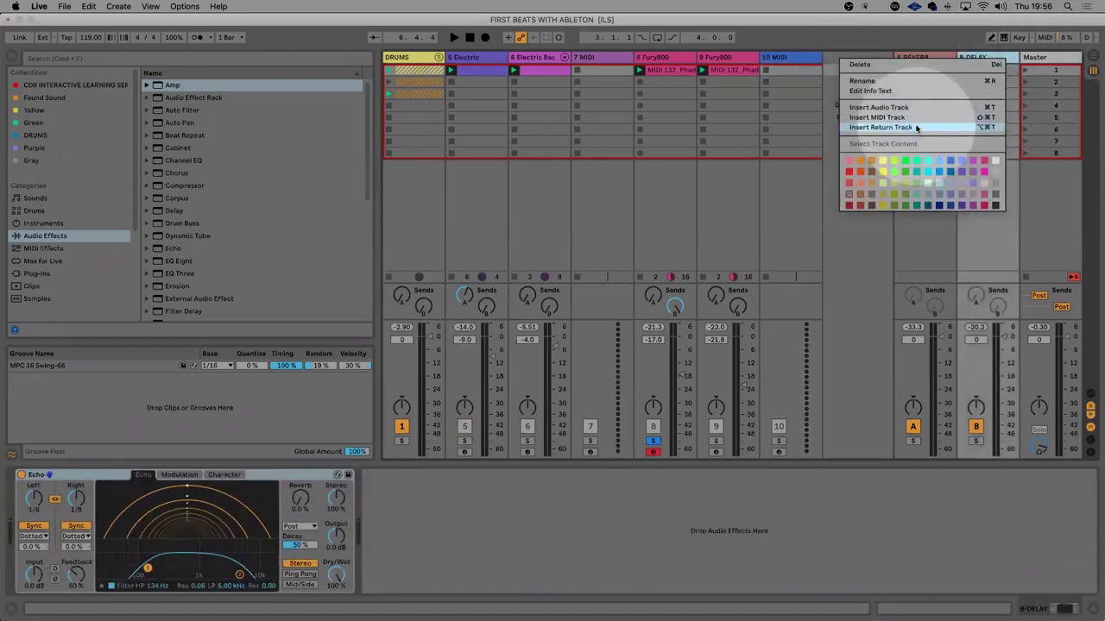
click(915, 127)
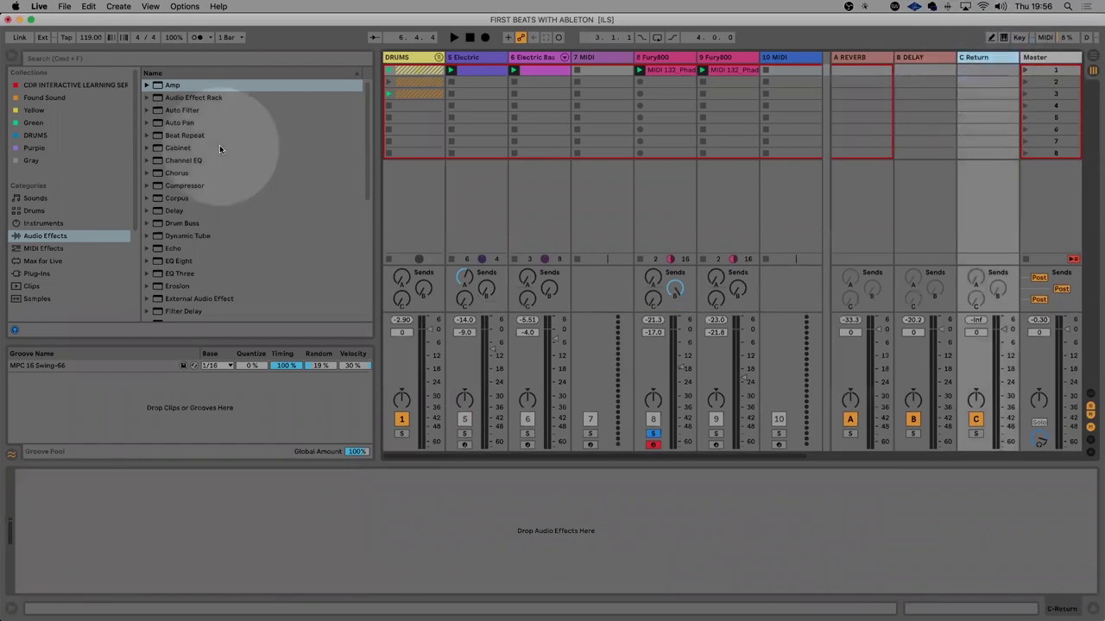
scroll(197, 173, down, 1)
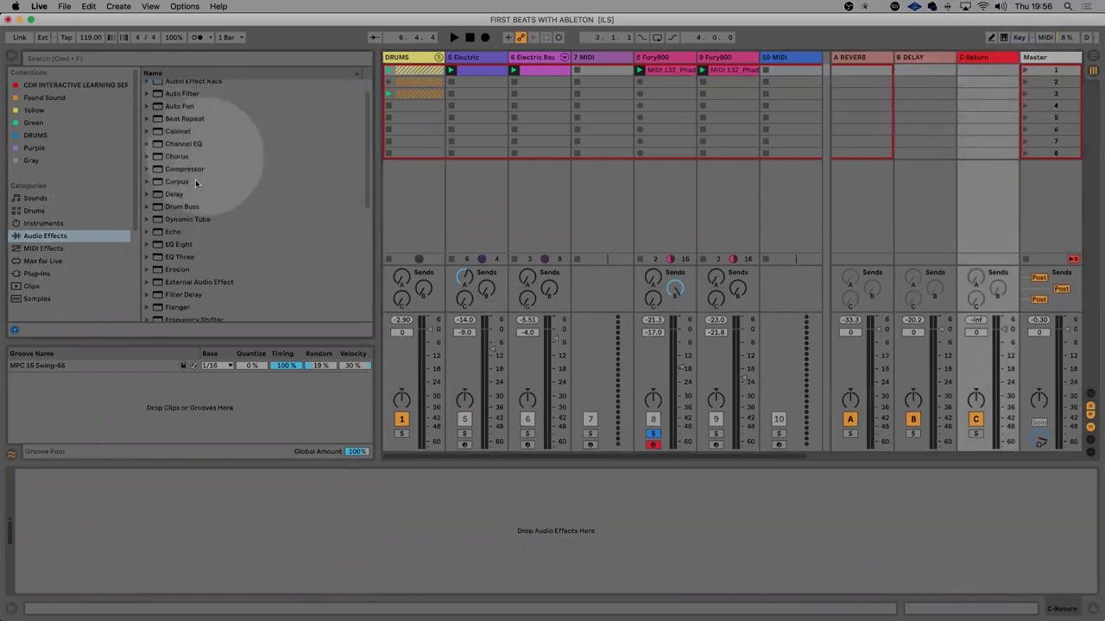
double_click(188, 208)
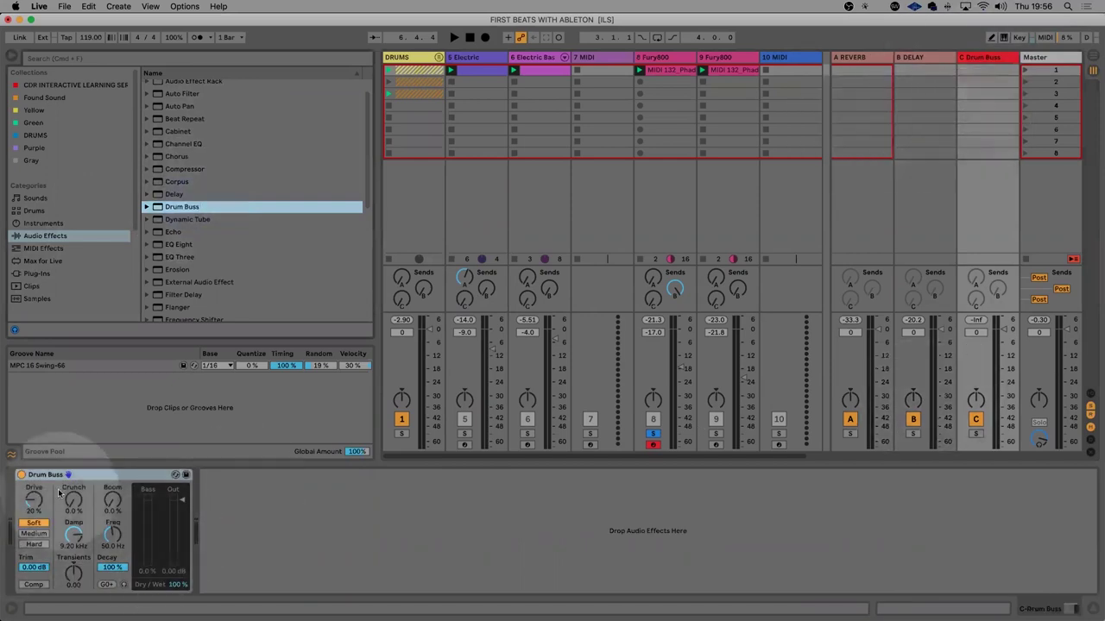
Set the Drum Buss crunch to 47%, choose Hard drive, and enable its compressor
drag(73, 499, 74, 492)
click(33, 545)
click(33, 585)
Audition the first Fury800 track through the Drum Buss return, setting its C send to -33.0 dB
key(space)
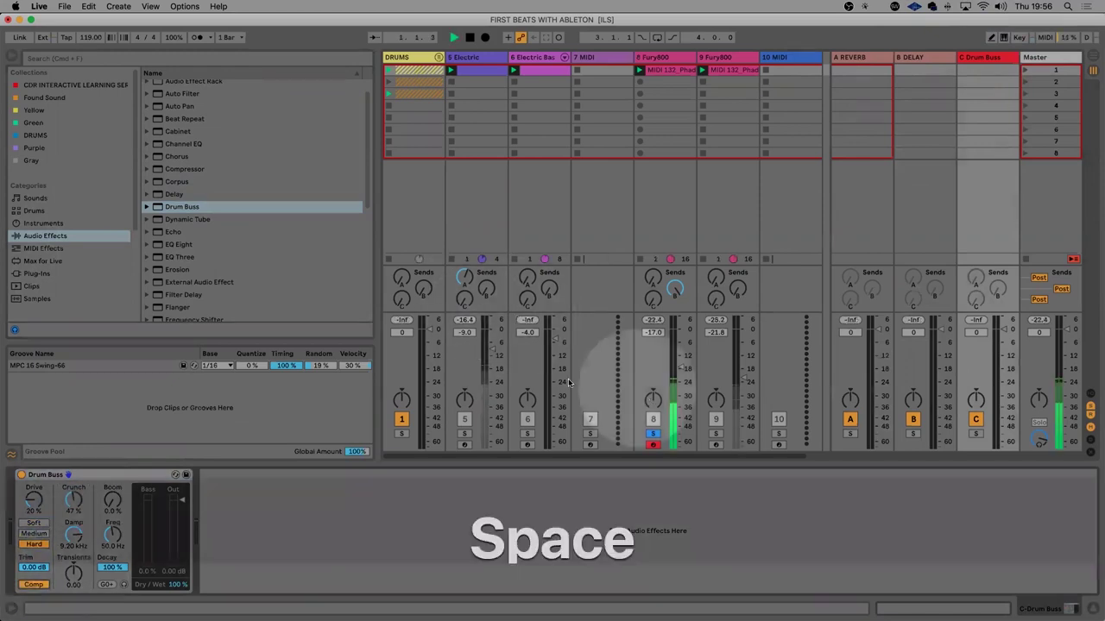
click(653, 298)
key(space)
drag(654, 298, 653, 298)
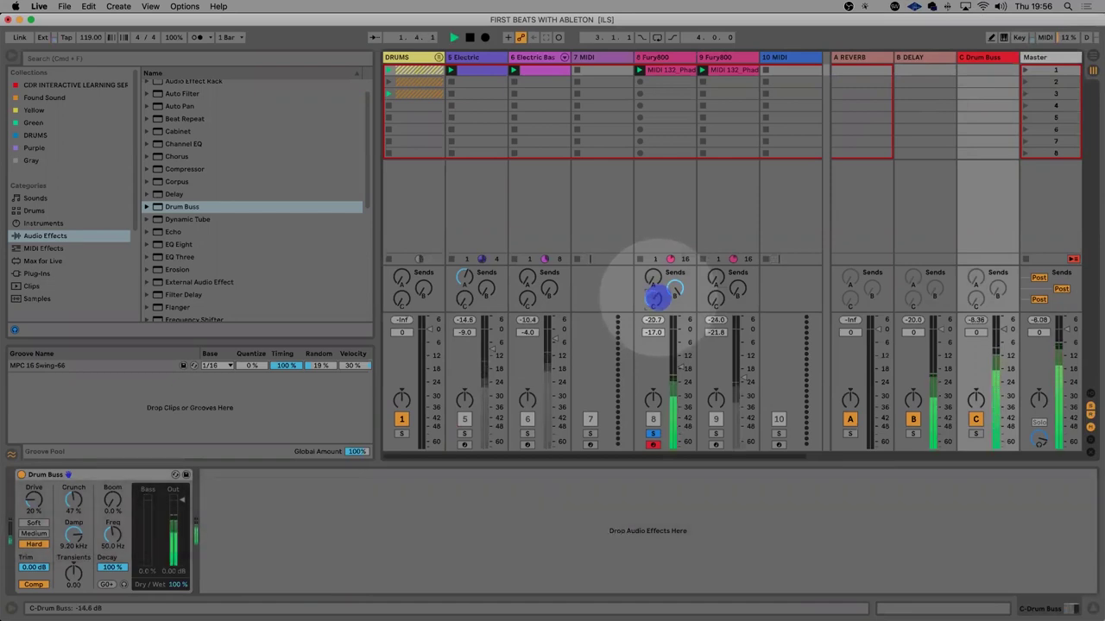
key(space)
drag(653, 298, 657, 300)
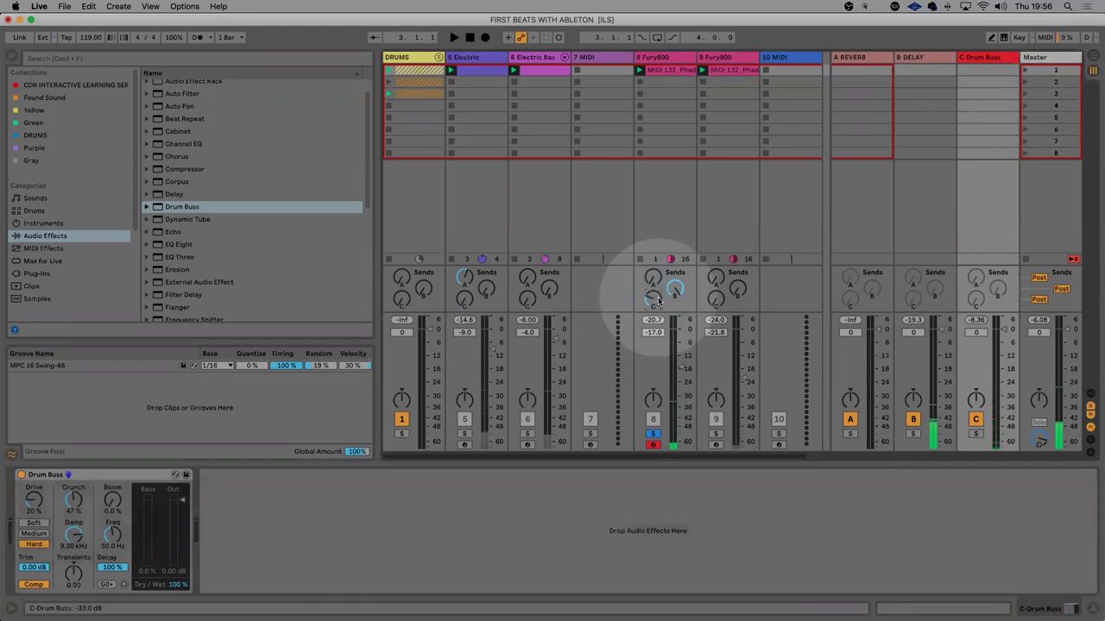
click(980, 58)
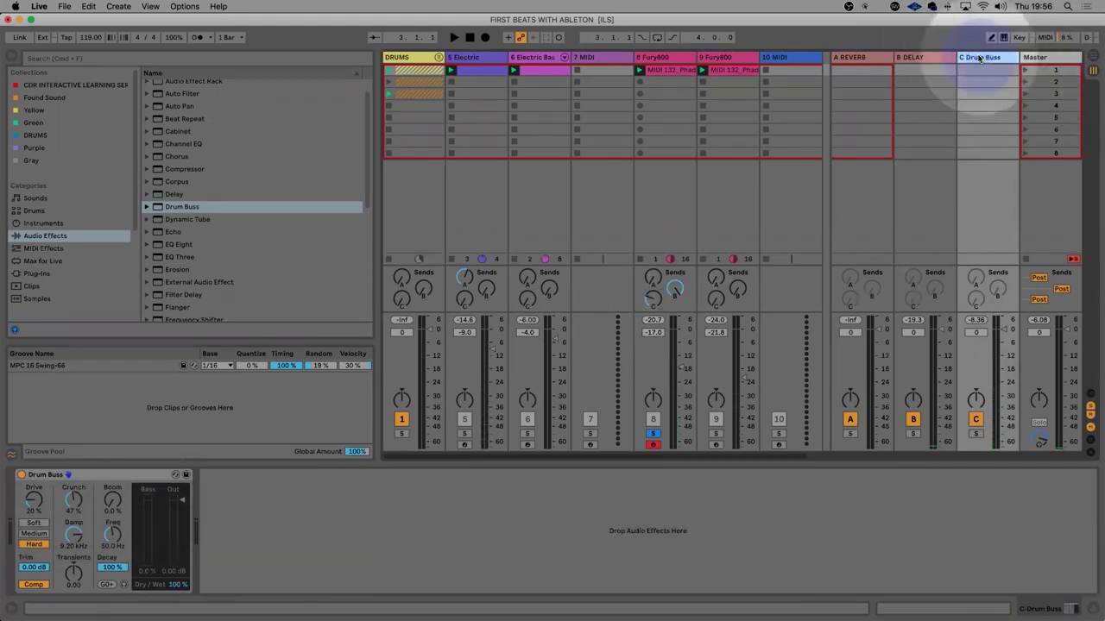
click(653, 298)
key(super+Tab)
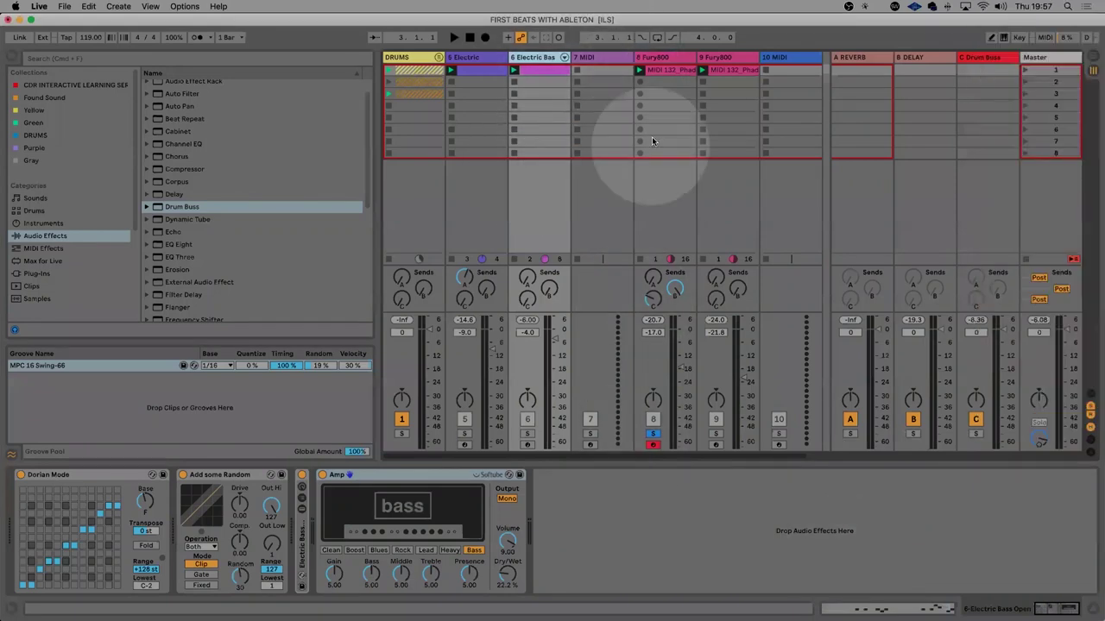
Turn off the first Fury800 track's delay send and add a Reverb device to it by searching for "reverb"
click(668, 284)
click(656, 57)
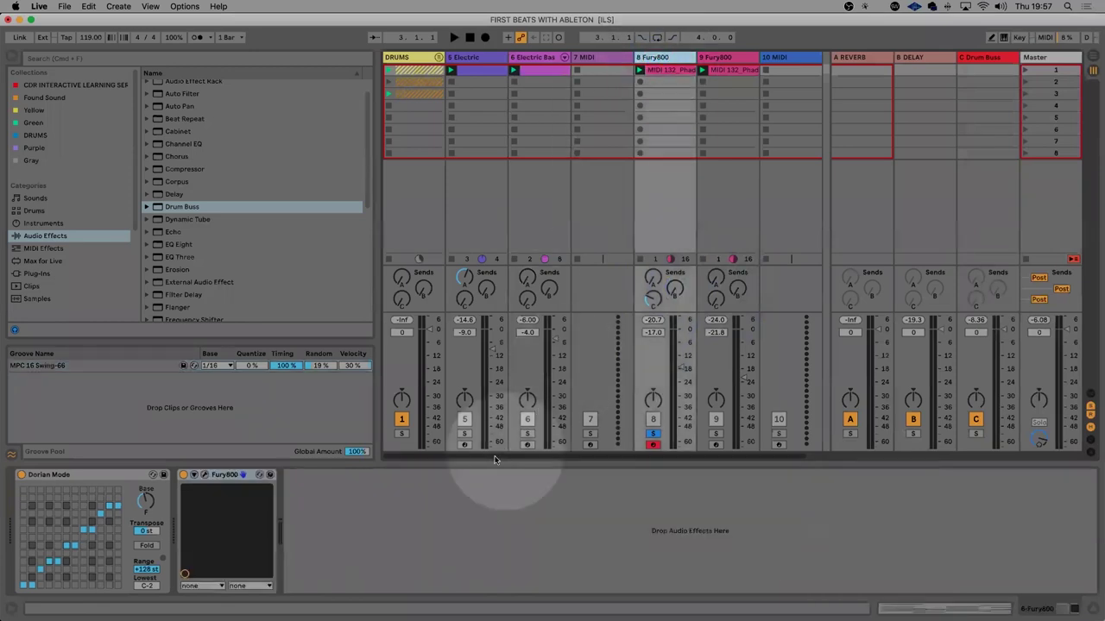
click(427, 516)
key(super+f)
text(reverb)
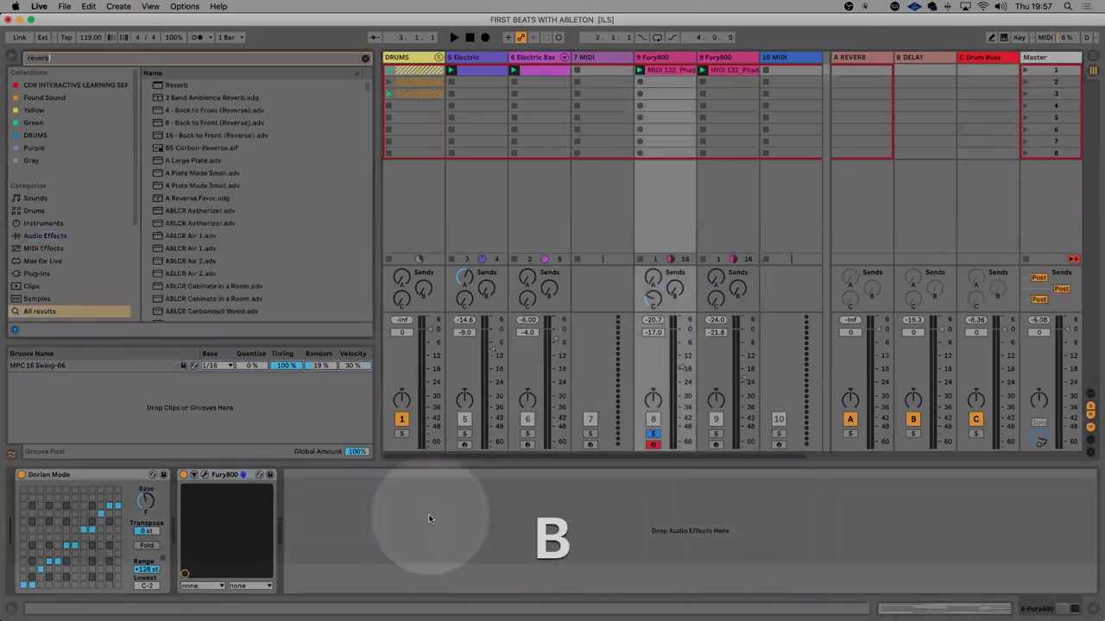
key(Return)
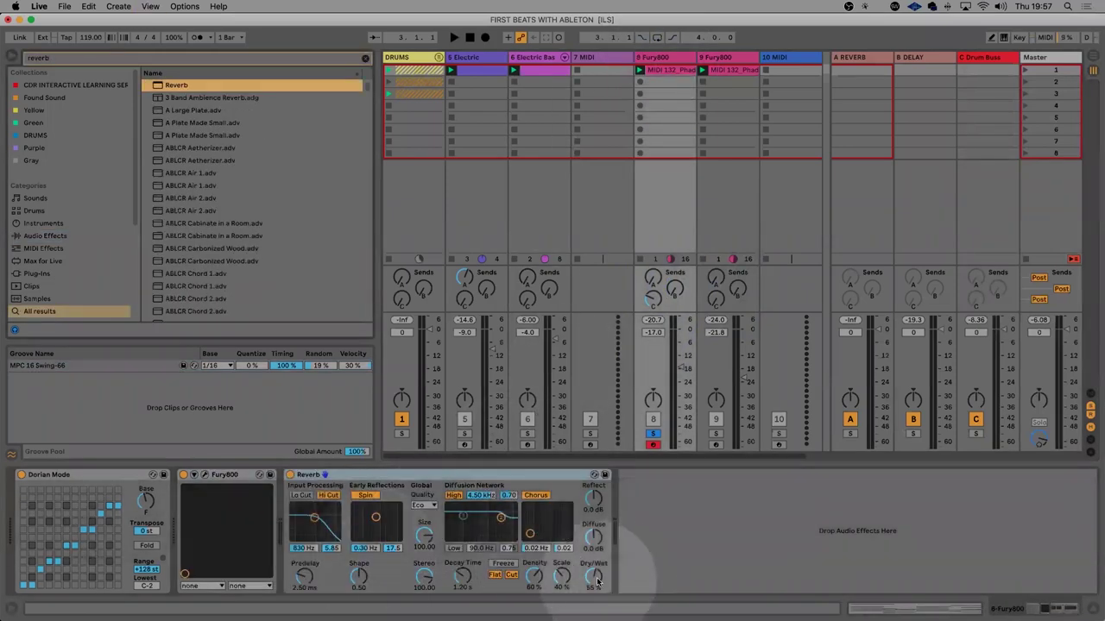
Audition the Reverb on the first Fury800 track, set its Dry/Wet to 99%, and bypass the device
click(594, 576)
key(space)
drag(595, 577, 595, 570)
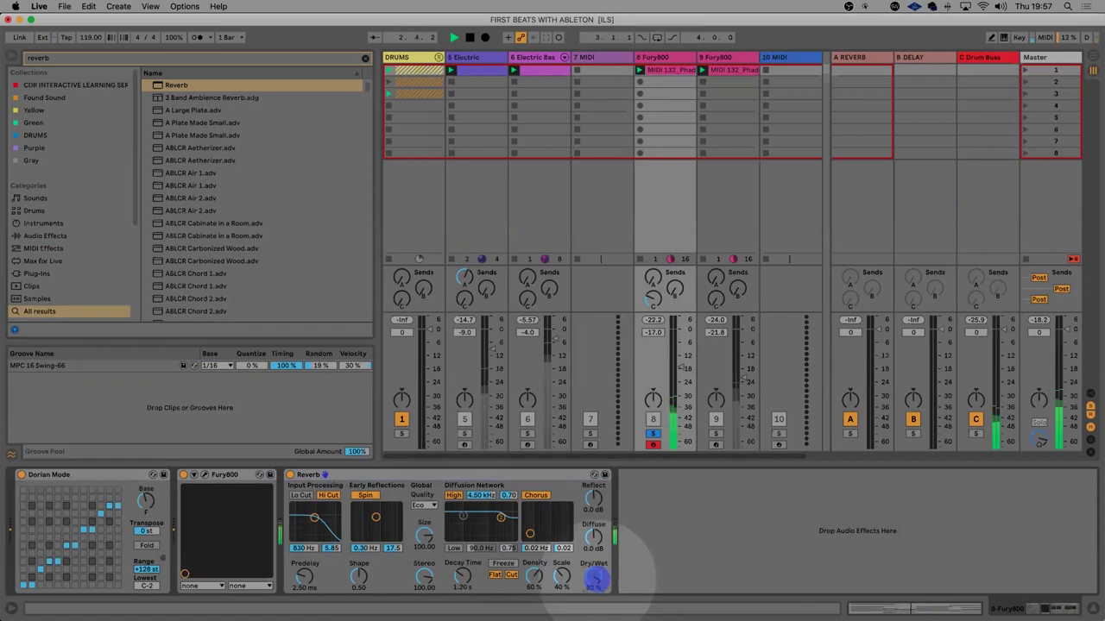
key(space)
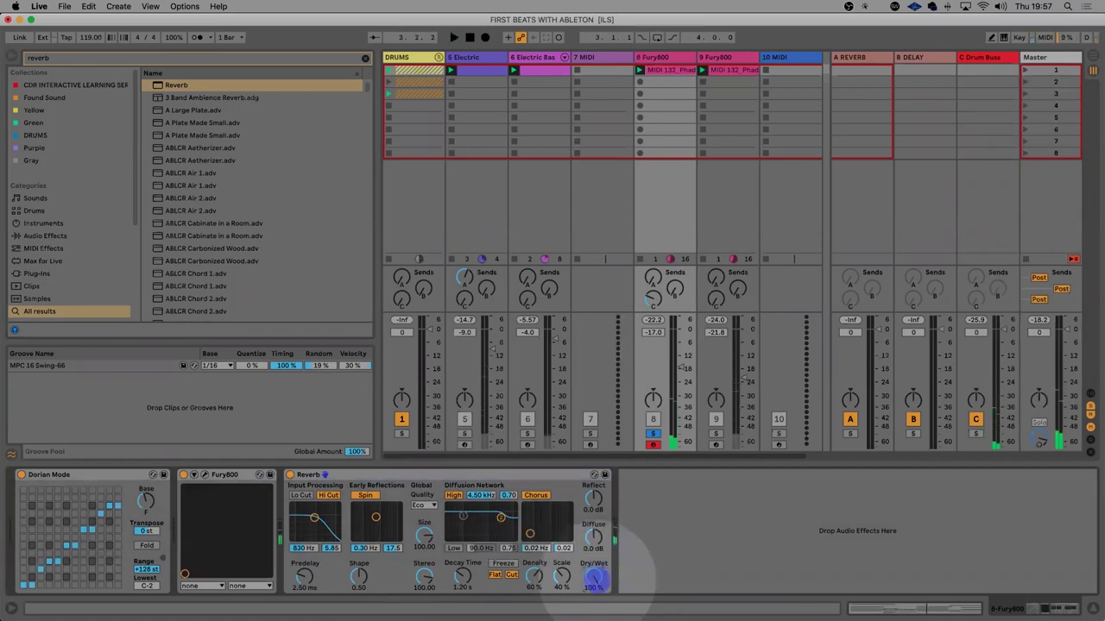
mouse_move(641, 146)
mouse_down()
mouse_move(653, 161)
mouse_move(655, 239)
mouse_up()
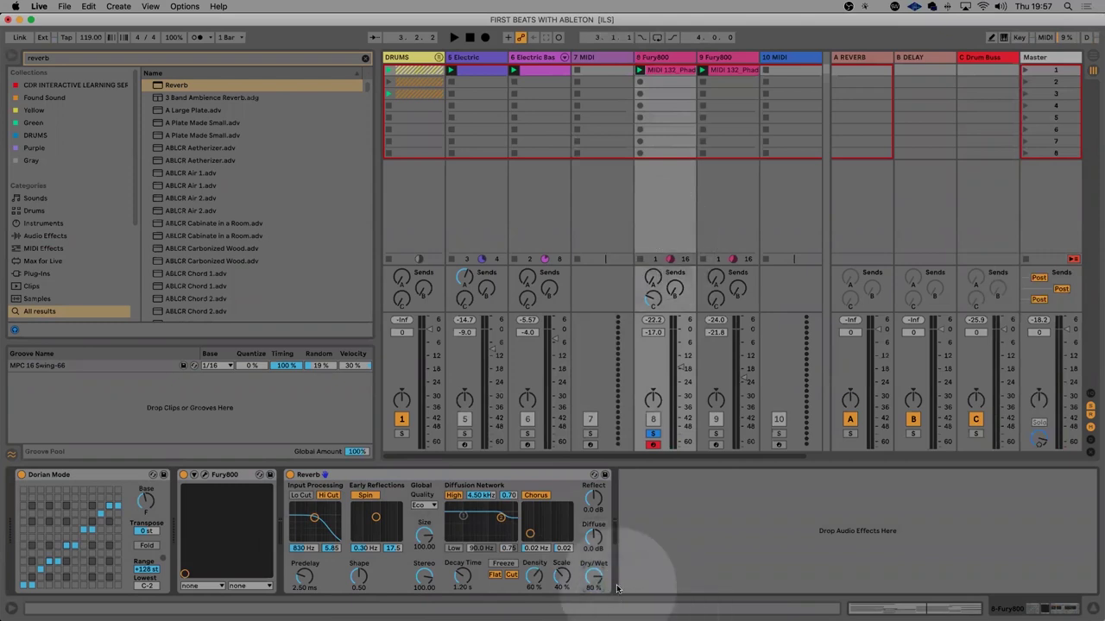
drag(594, 579, 595, 562)
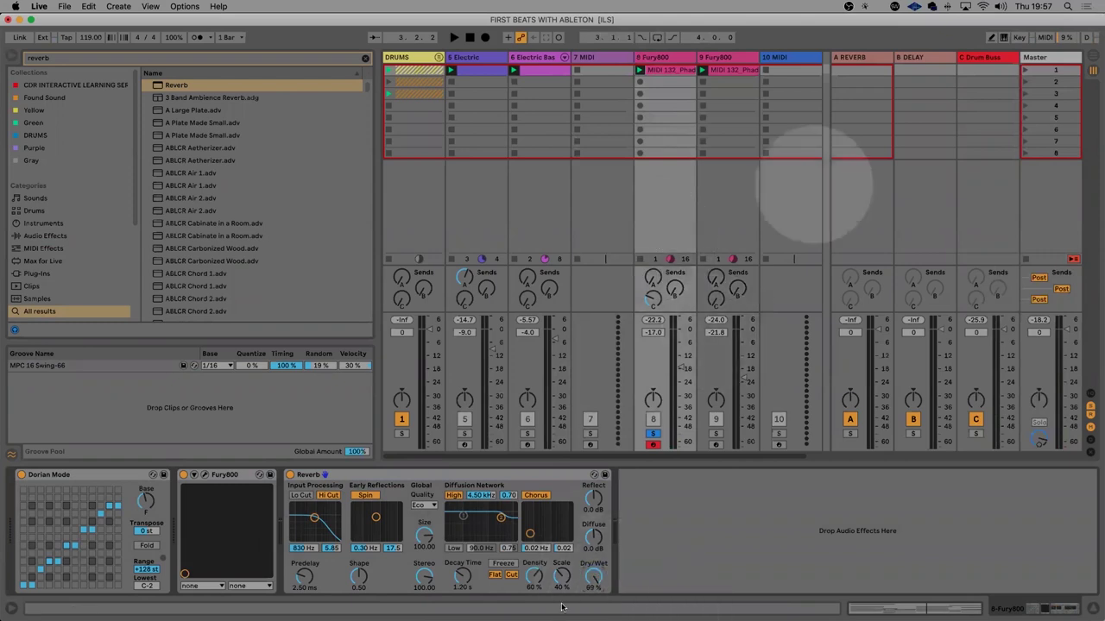
drag(303, 476, 850, 57)
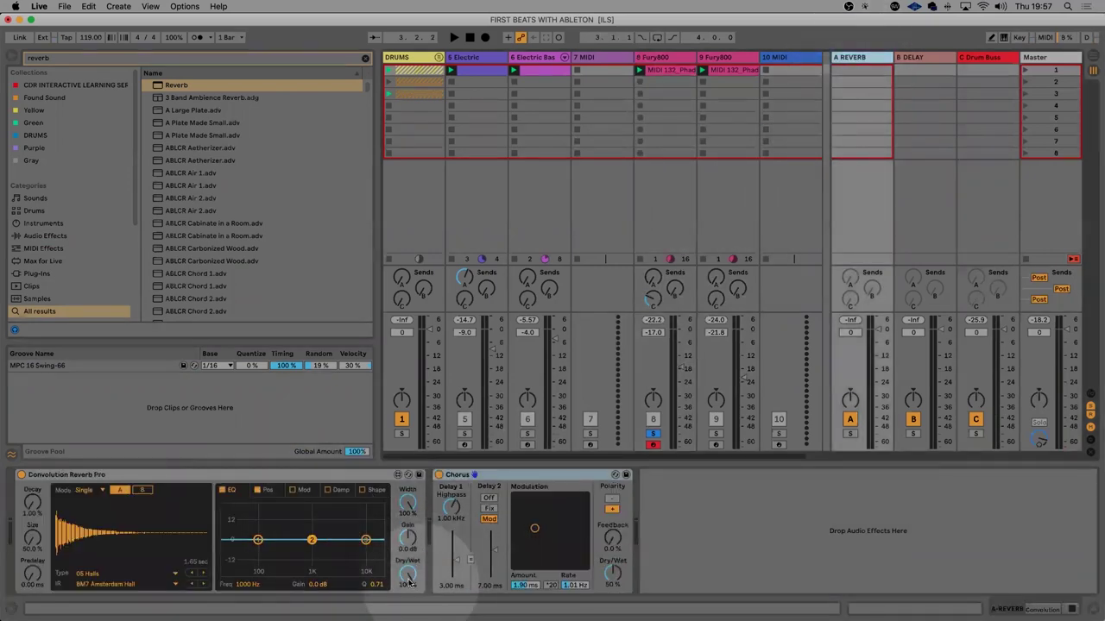
Turn off the first Fury800 track's Drum Buss send and raise its A REVERB send to 0.0 dB while auditioning
key(space)
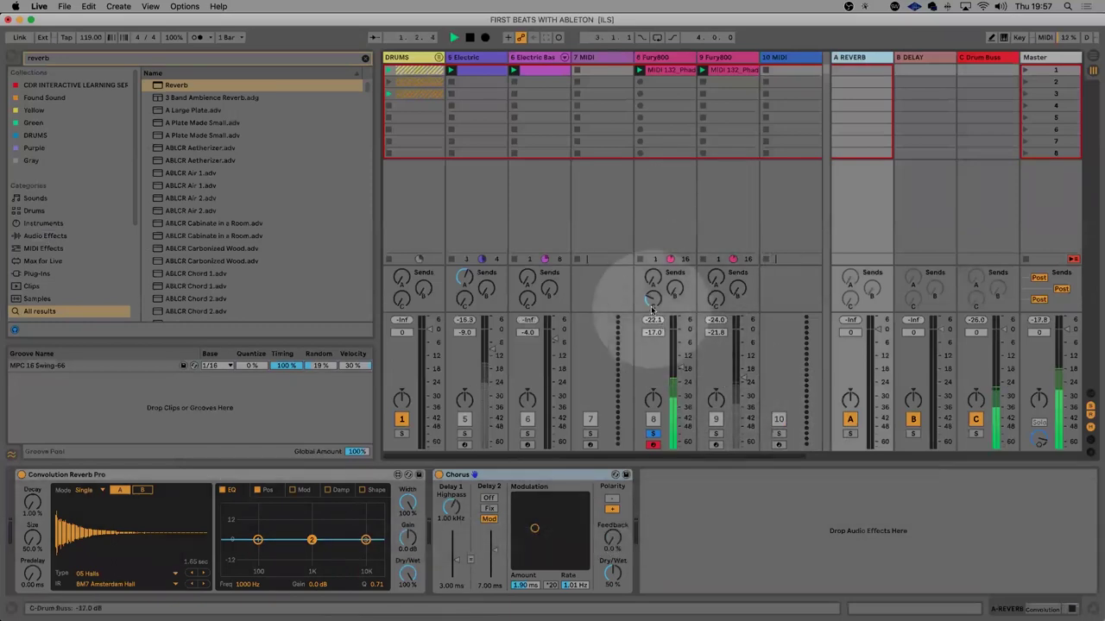
click(649, 301)
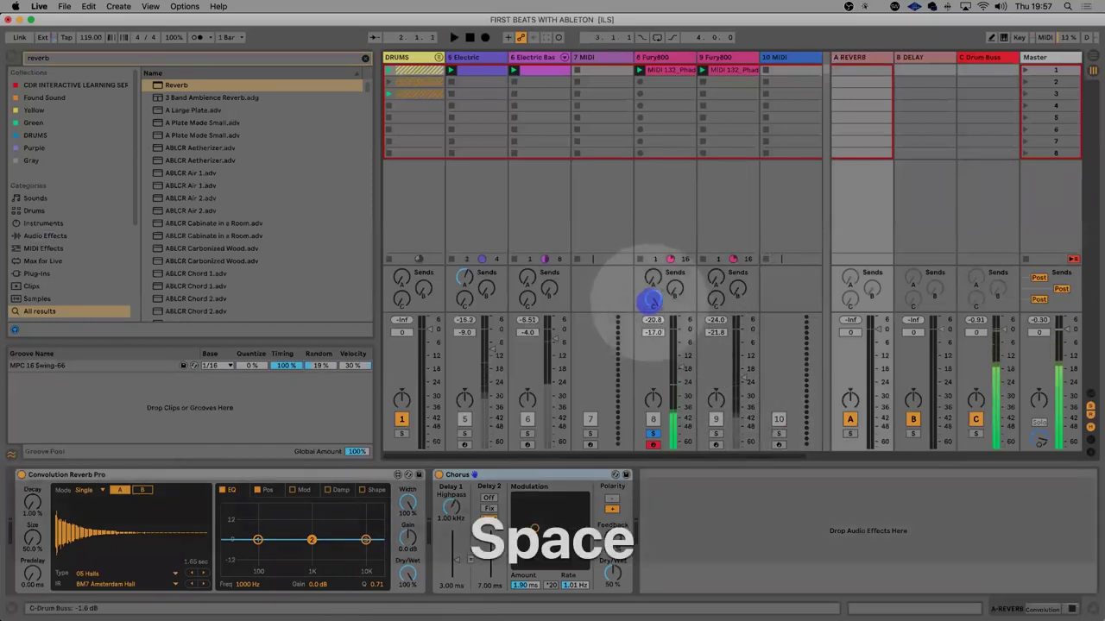
key(space)
click(651, 277)
drag(652, 277, 652, 277)
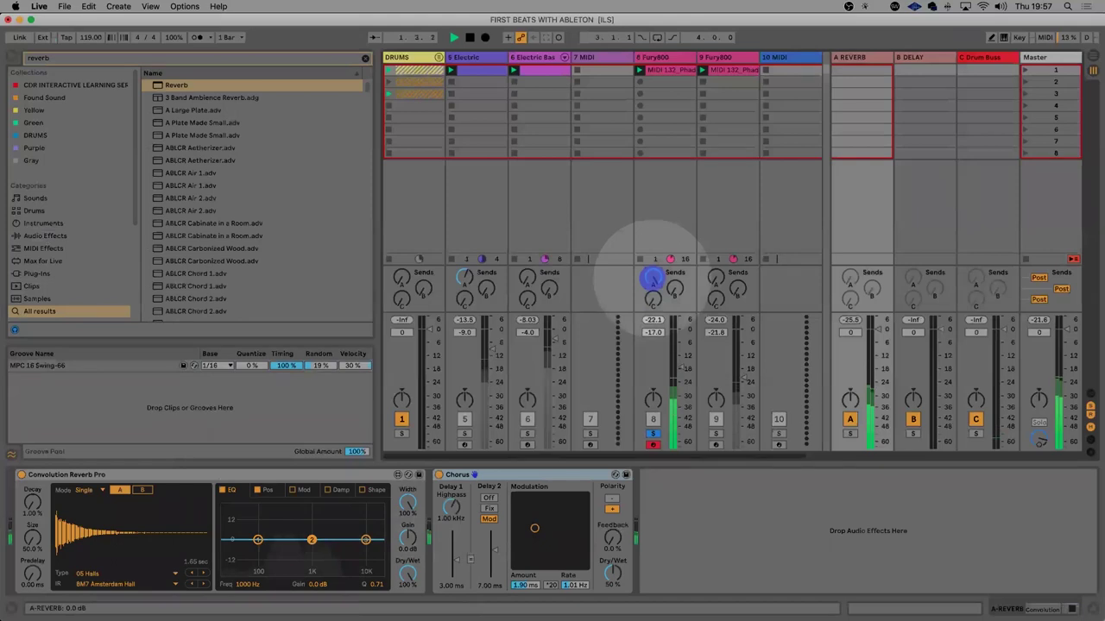
key(space)
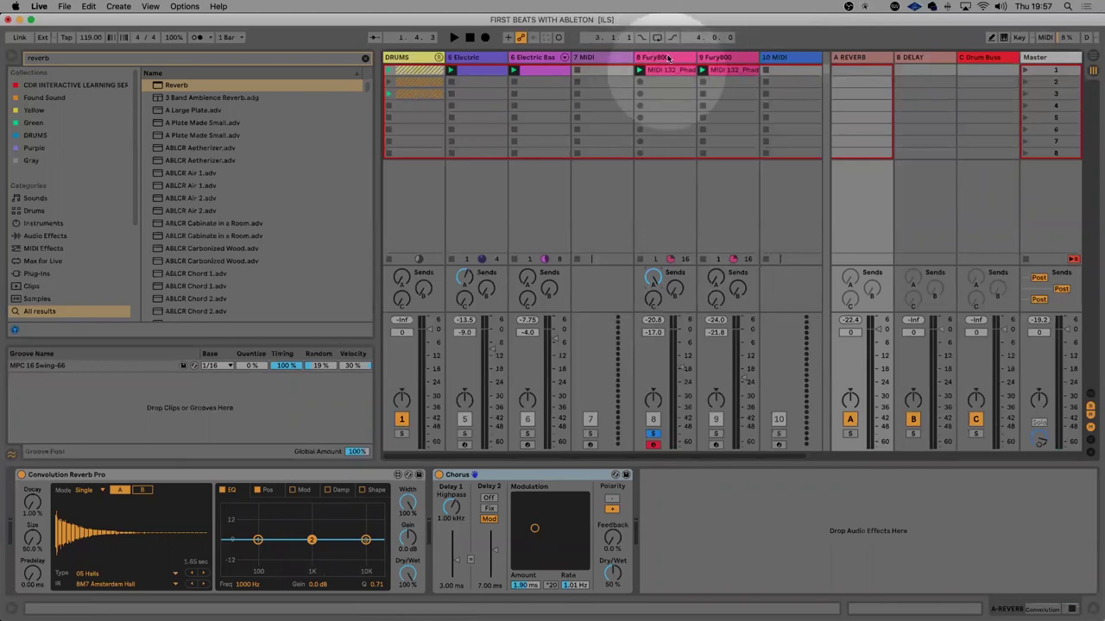
Compare the device chains on the A REVERB return and the first Fury800 track
click(857, 58)
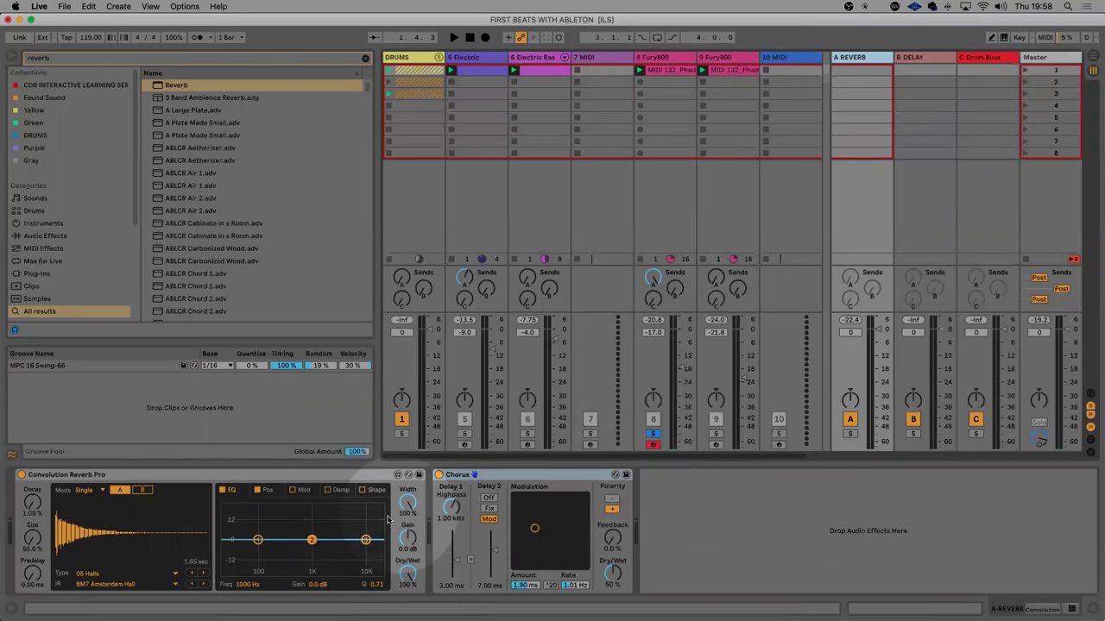
click(663, 58)
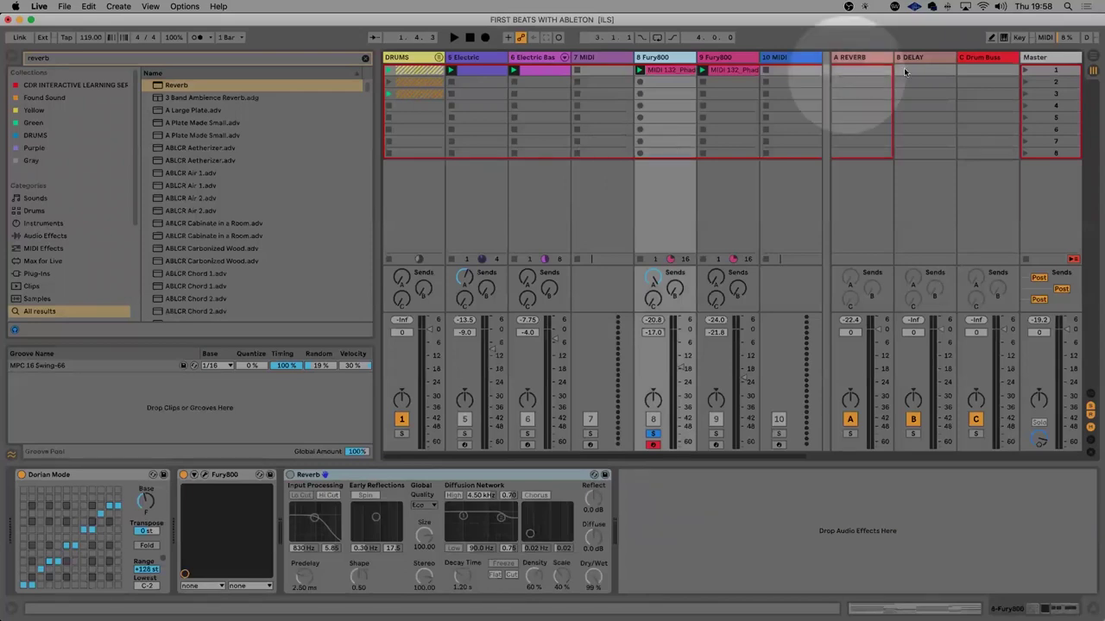
click(863, 59)
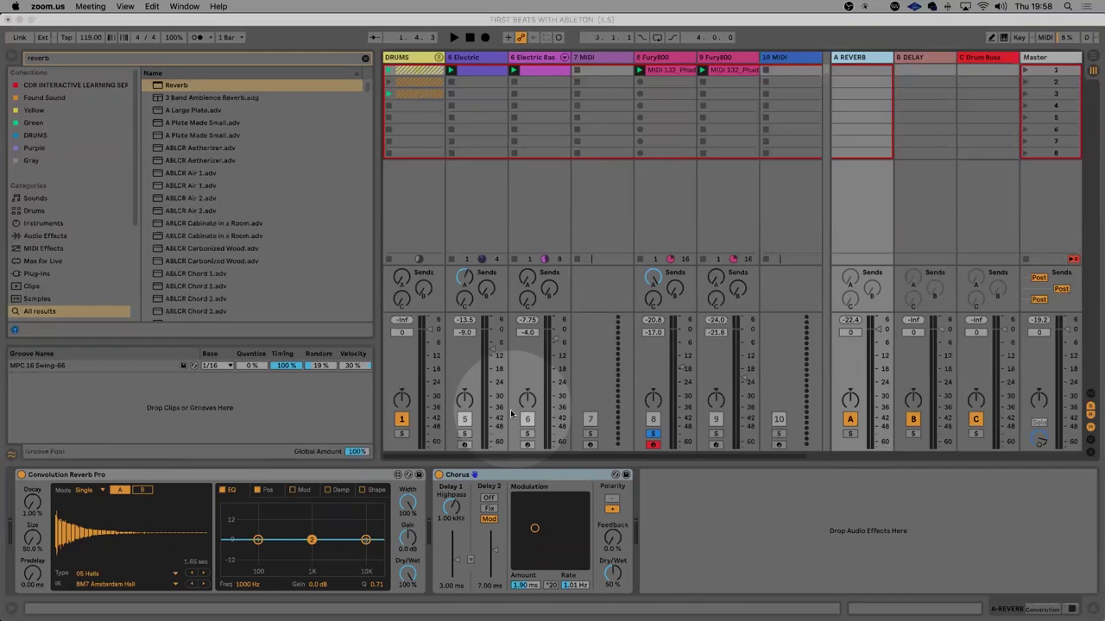
click(999, 218)
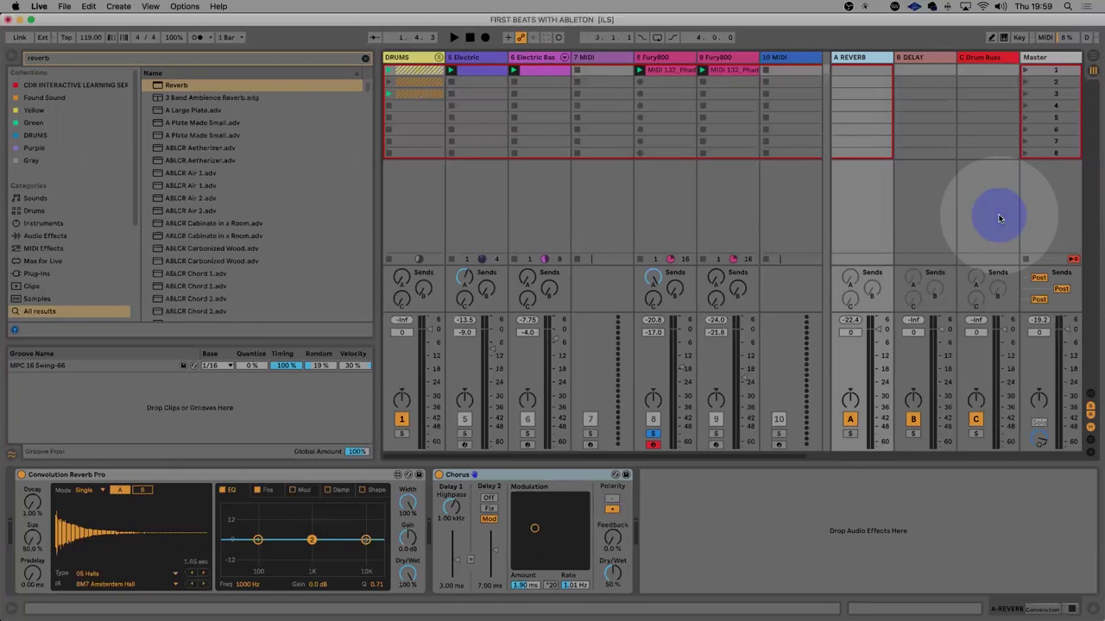
Clear and hide the browser, and unsolo the first Fury800 track
click(365, 60)
click(9, 56)
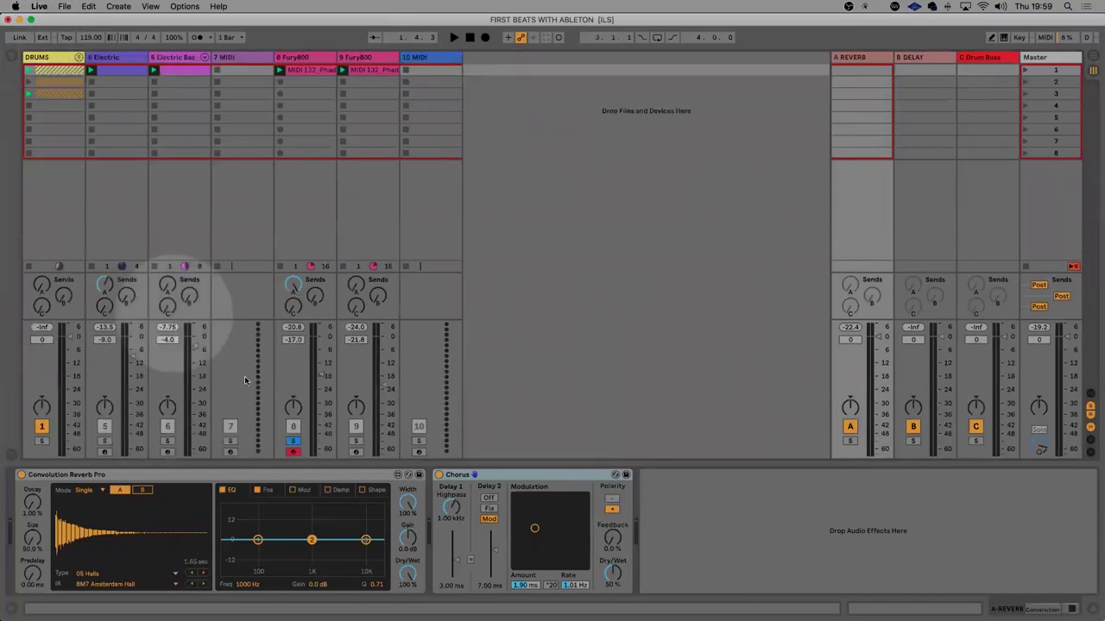
click(294, 443)
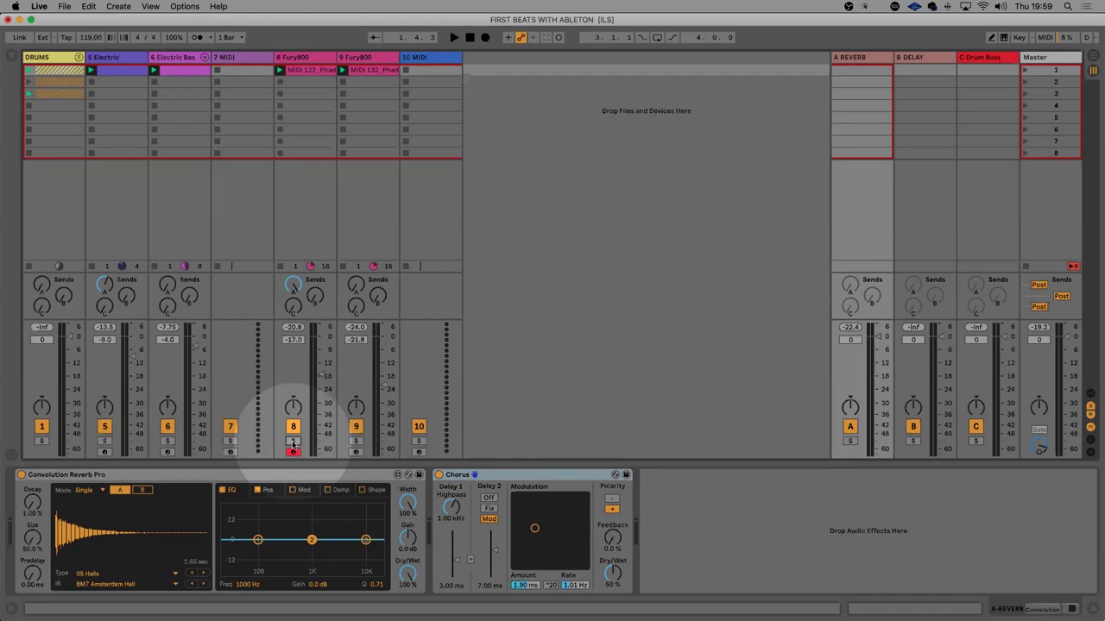
Examine the device chains on the Electric, Electric Bass and both Fury800 tracks
click(116, 58)
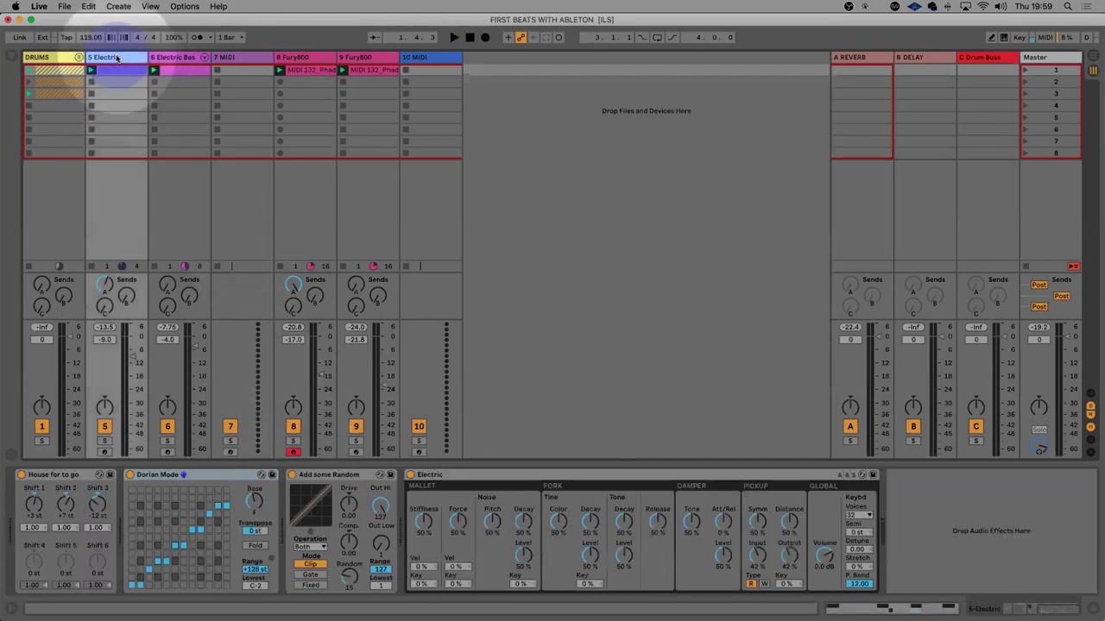
click(313, 58)
click(370, 57)
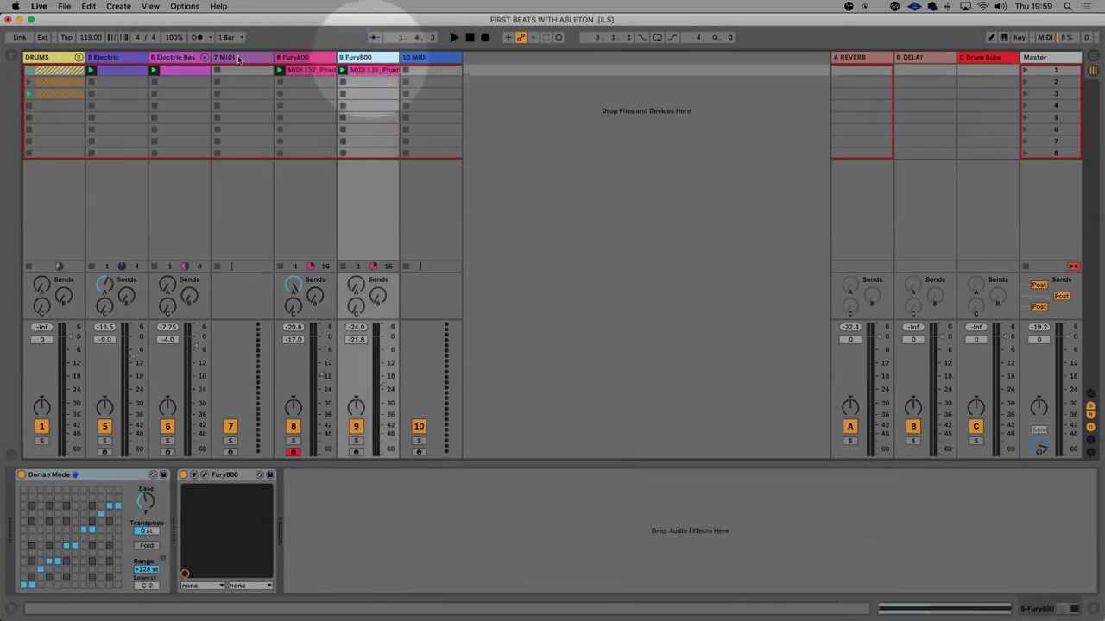
click(113, 57)
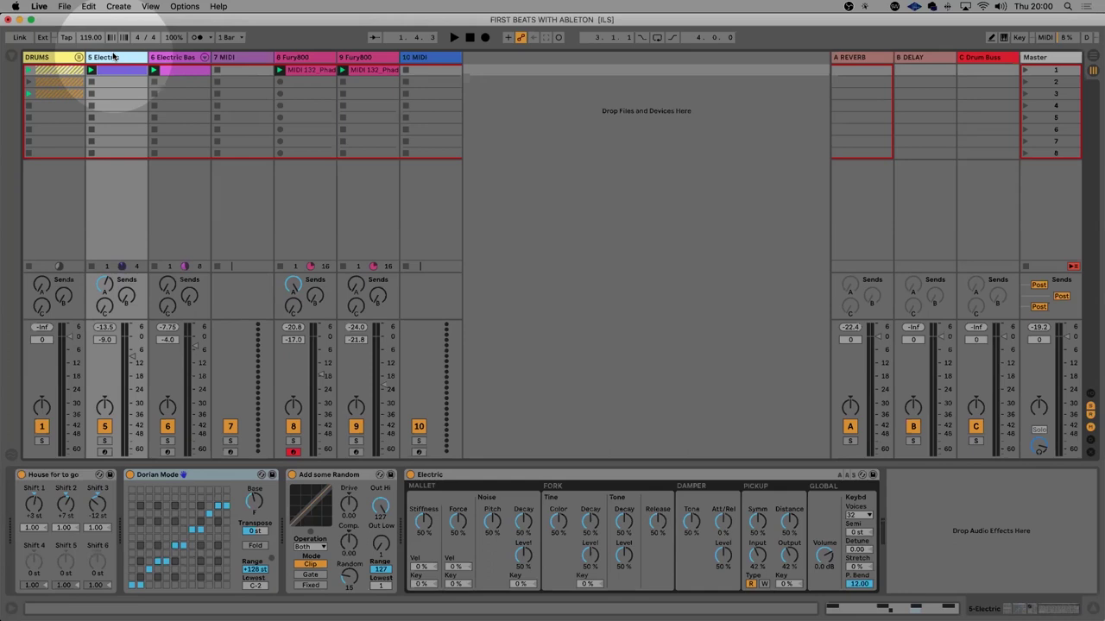
click(189, 57)
click(129, 57)
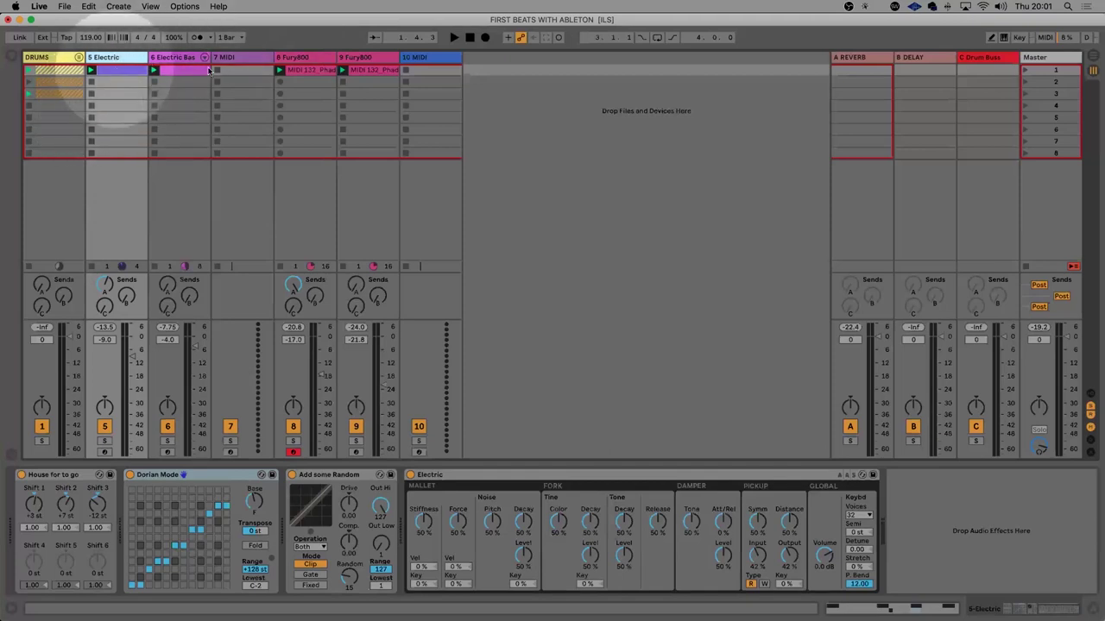
Unfold the DRUMS group, stop all clips, and play only the first 808 Core Kit clip
click(79, 57)
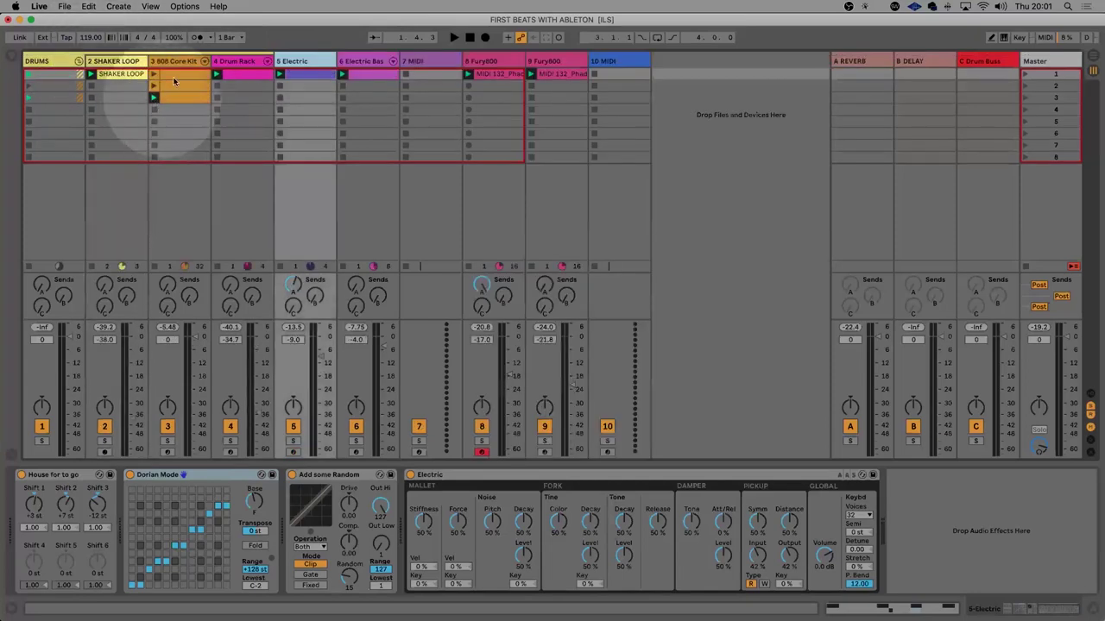
click(183, 423)
key(space)
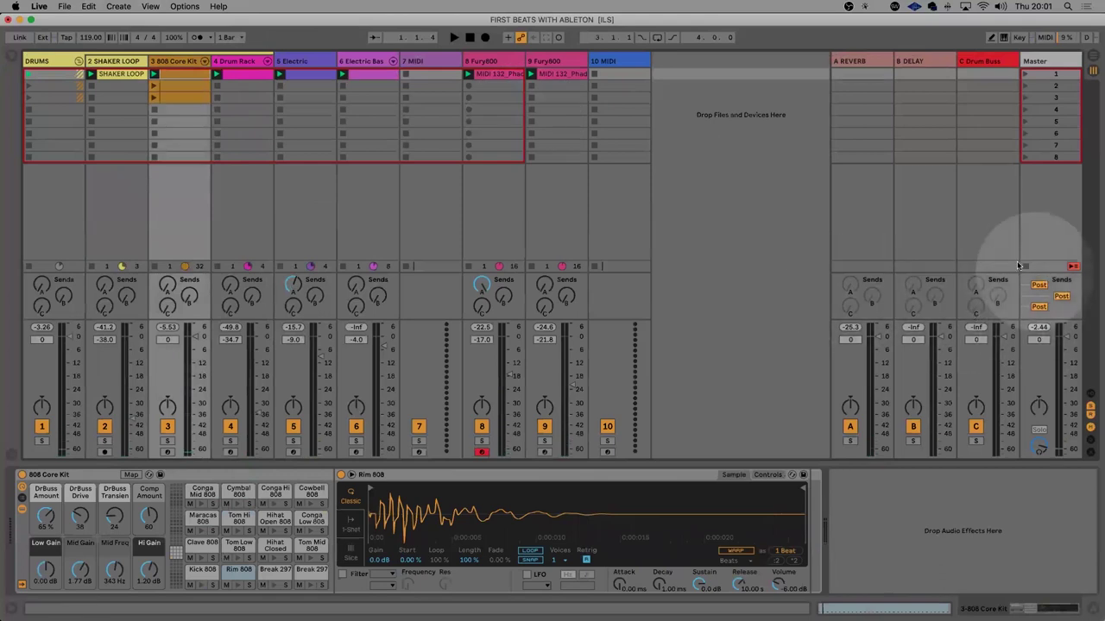
key(space)
click(154, 73)
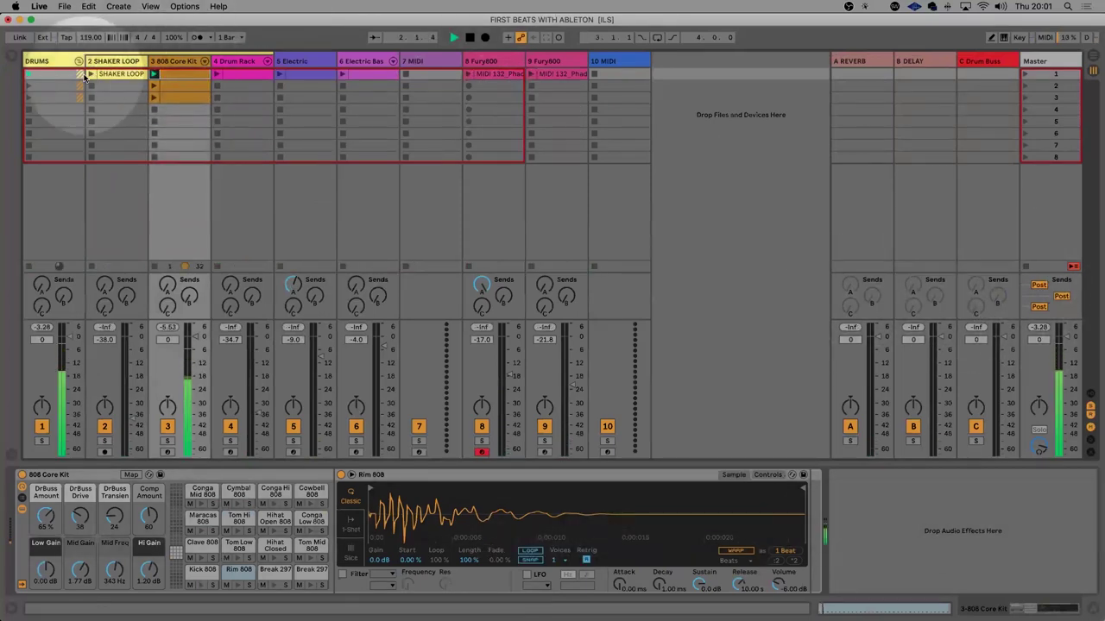
Select the Kick 808 pad in the 808 Core Kit and set its sustain to about -19 dB
click(202, 569)
drag(702, 583, 703, 588)
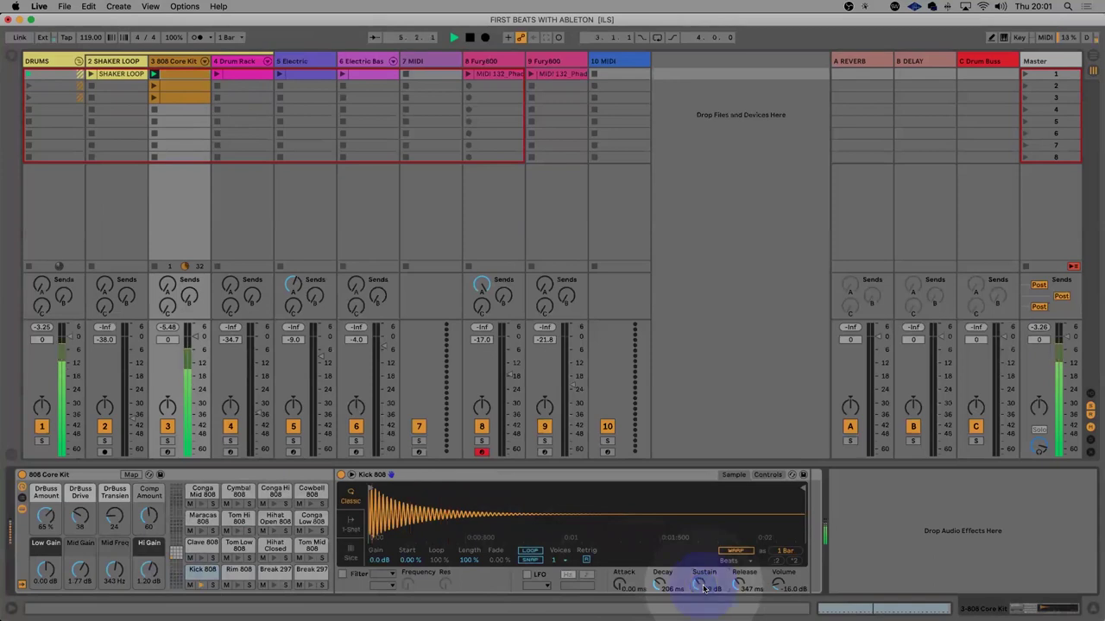
click(659, 585)
Play the SHAKER LOOP clip with the 808 beat and set the 808 Core Kit track's volume to -4.0 dB
key(space)
click(90, 74)
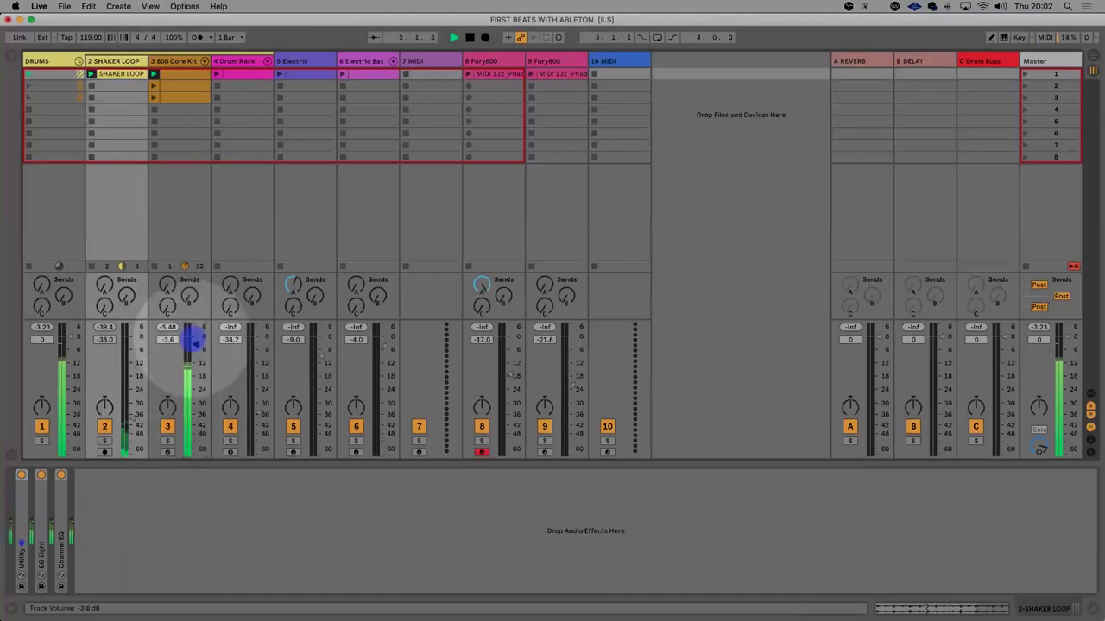
key(space)
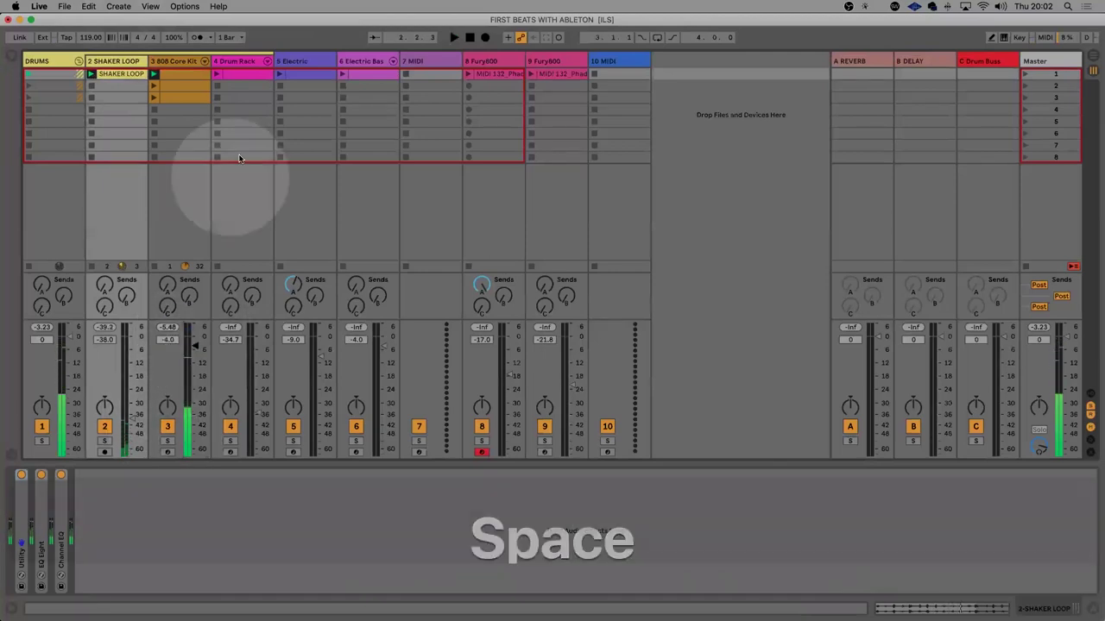
Shift the second and third 808 Core Kit clips down one slot, into scenes 3 and 4
click(199, 85)
click(198, 97)
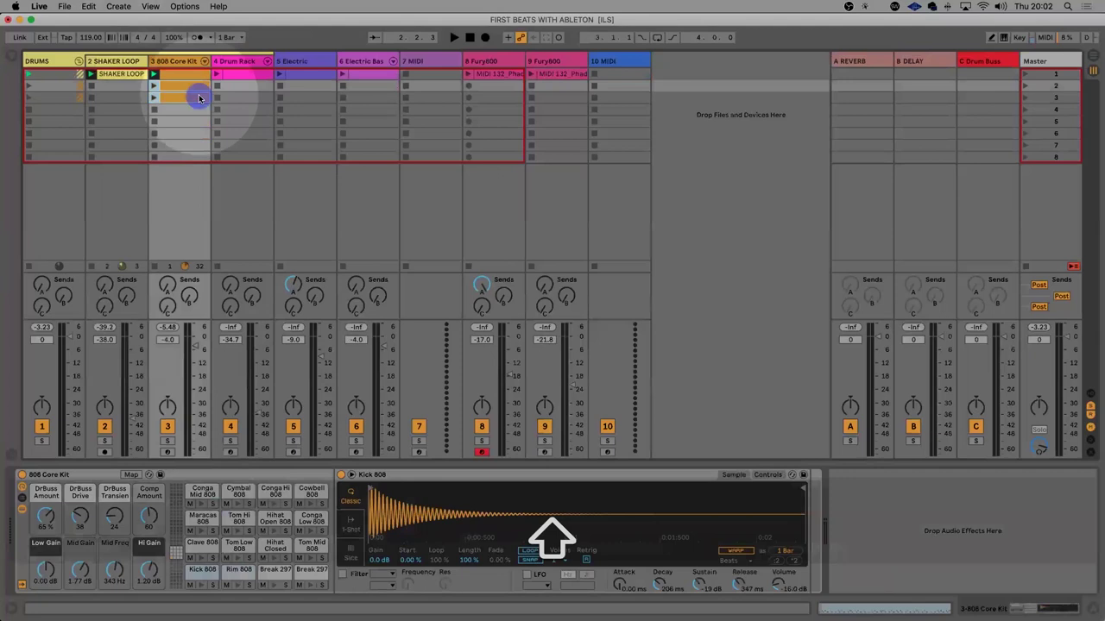
key(super+d)
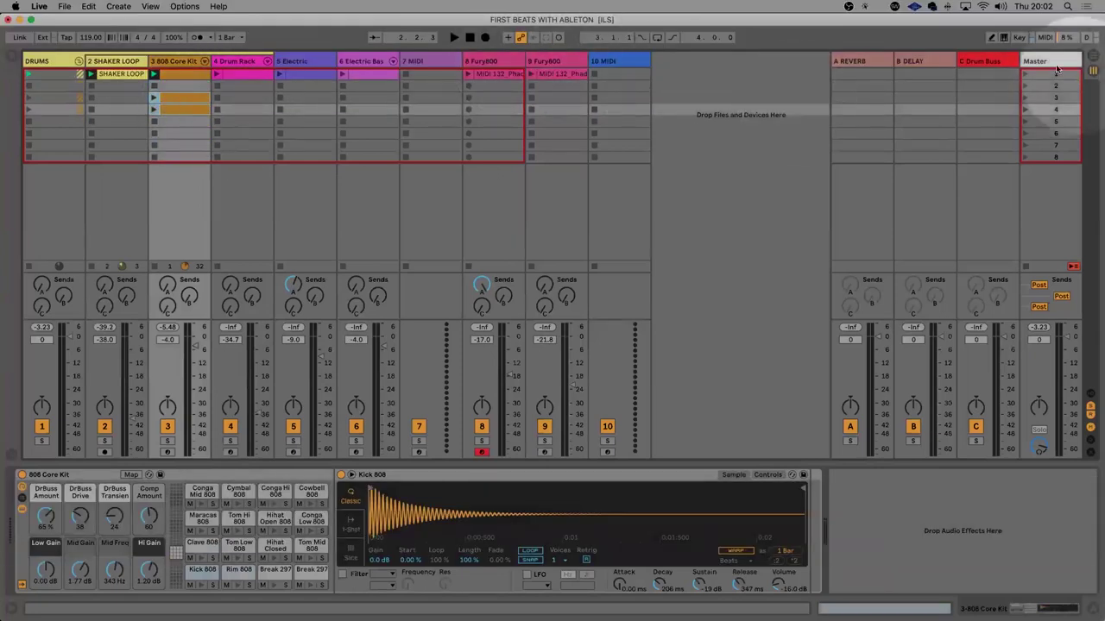
Rename the first scene as intro
click(1024, 74)
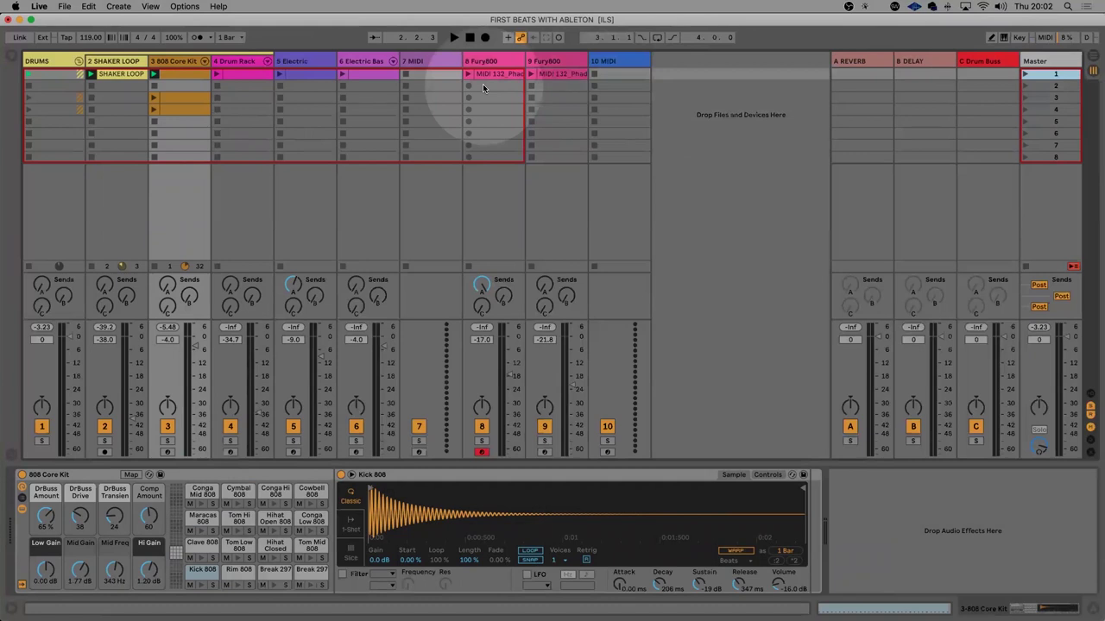
click(1048, 89)
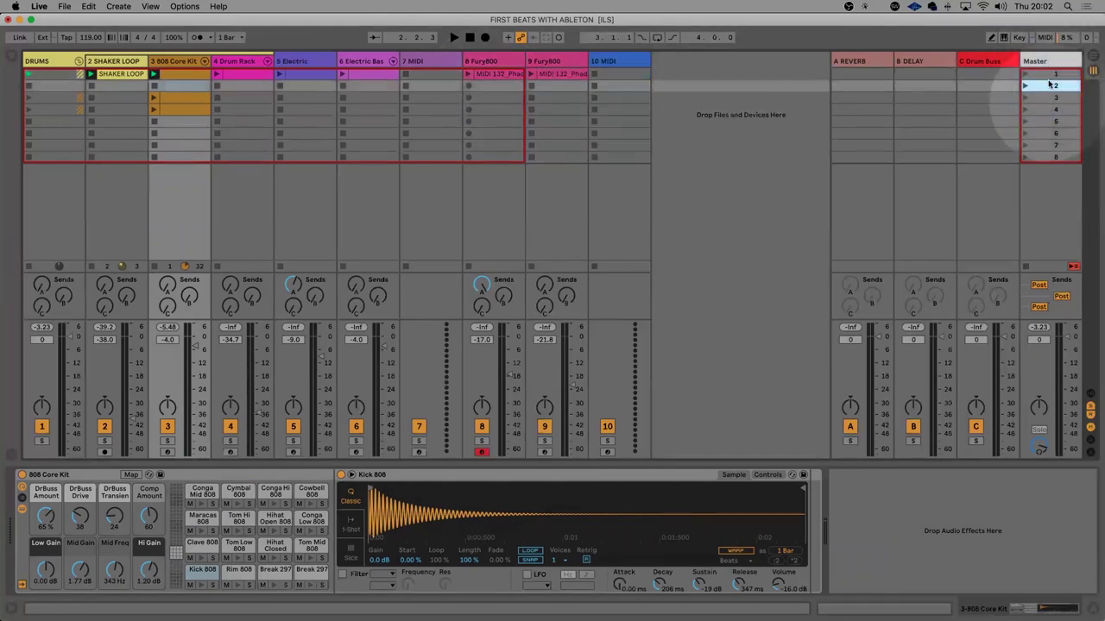
click(1052, 76)
key(cmd+r)
text(Intro)
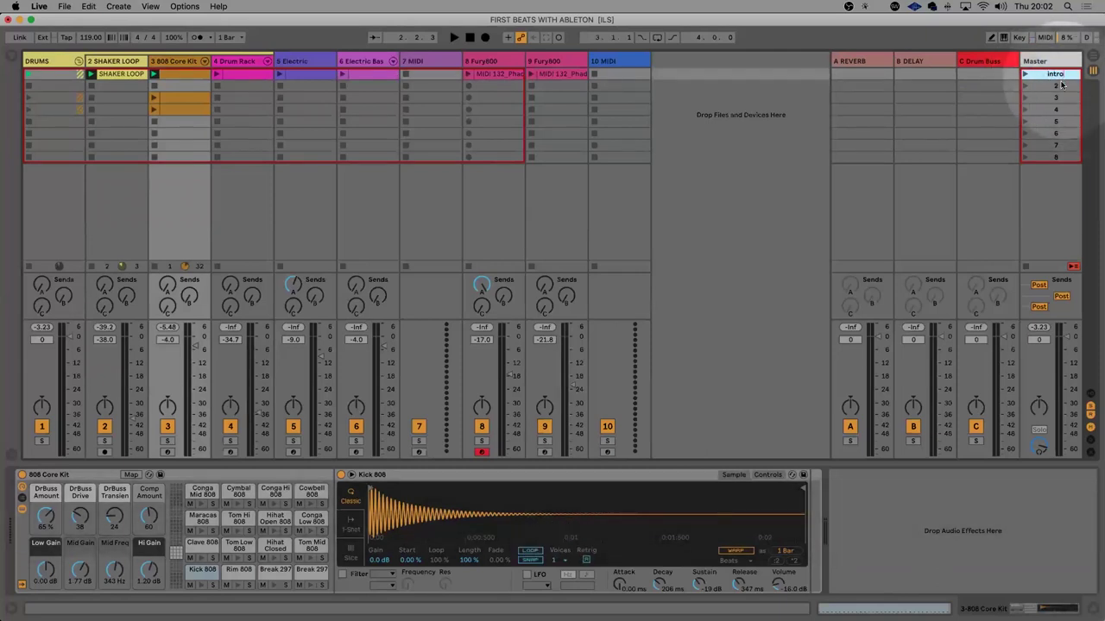
click(1055, 86)
click(1060, 98)
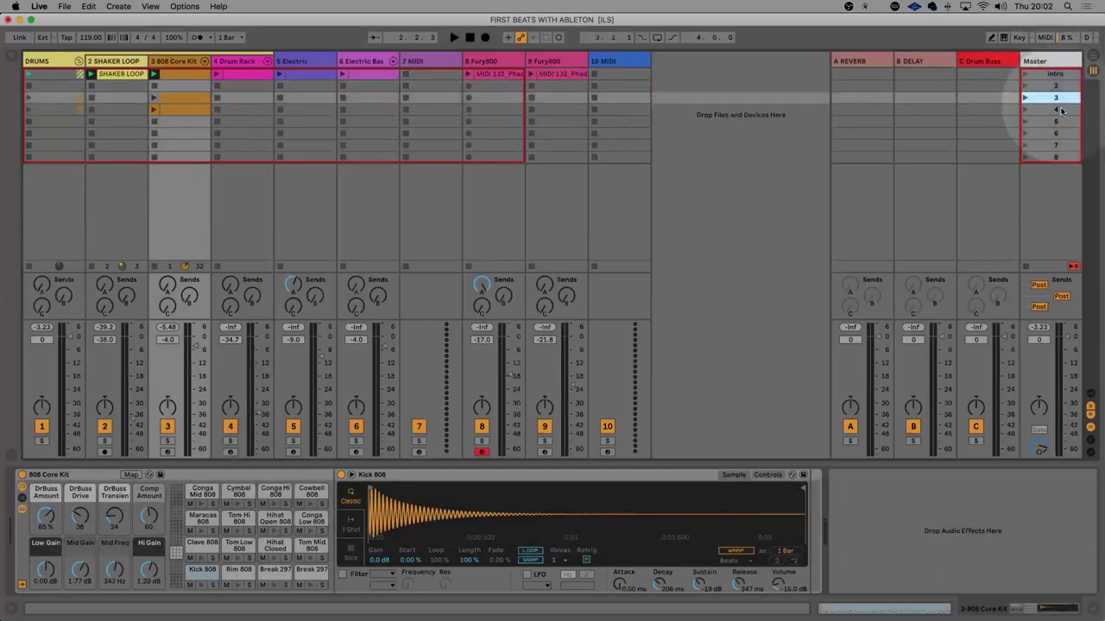
click(1056, 110)
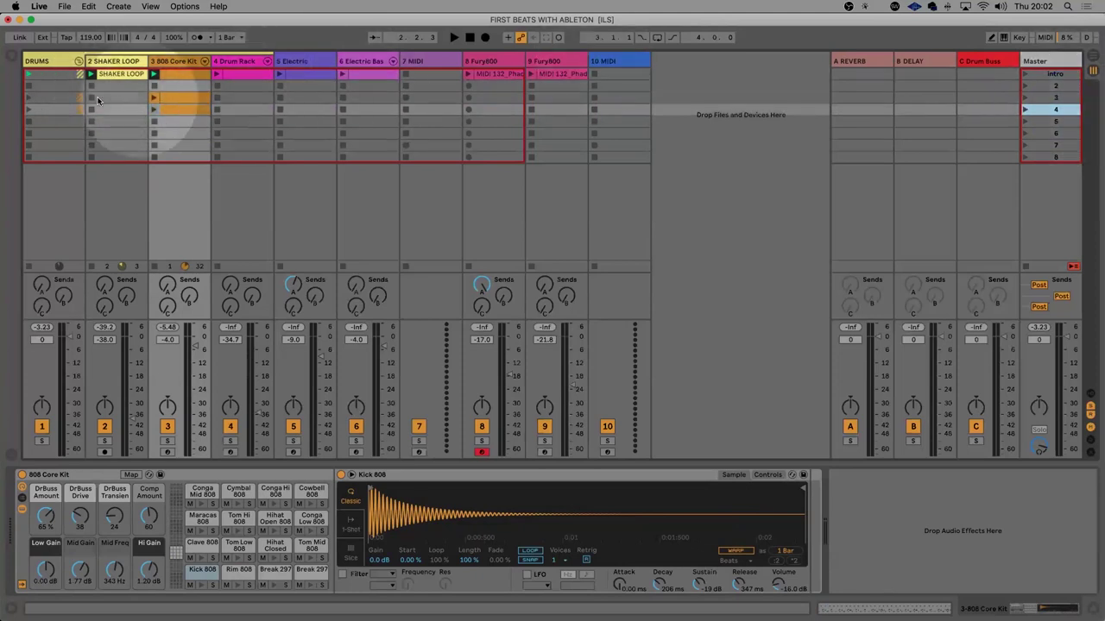
Rename the first 808 Core Kit clip as kick and duplicate it into scene 2
click(176, 85)
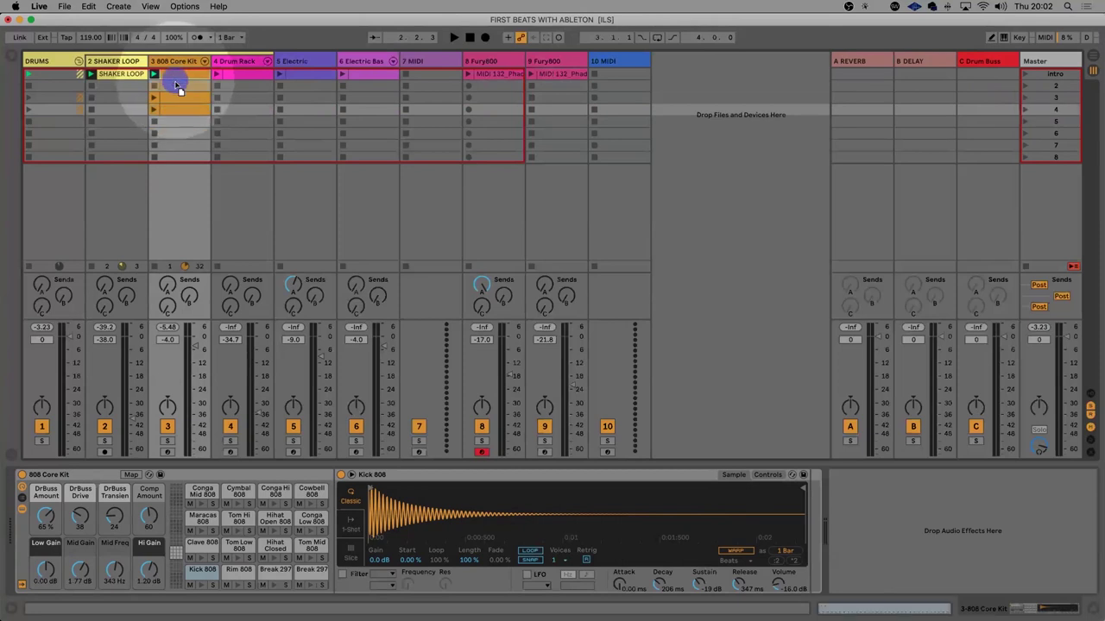
click(180, 76)
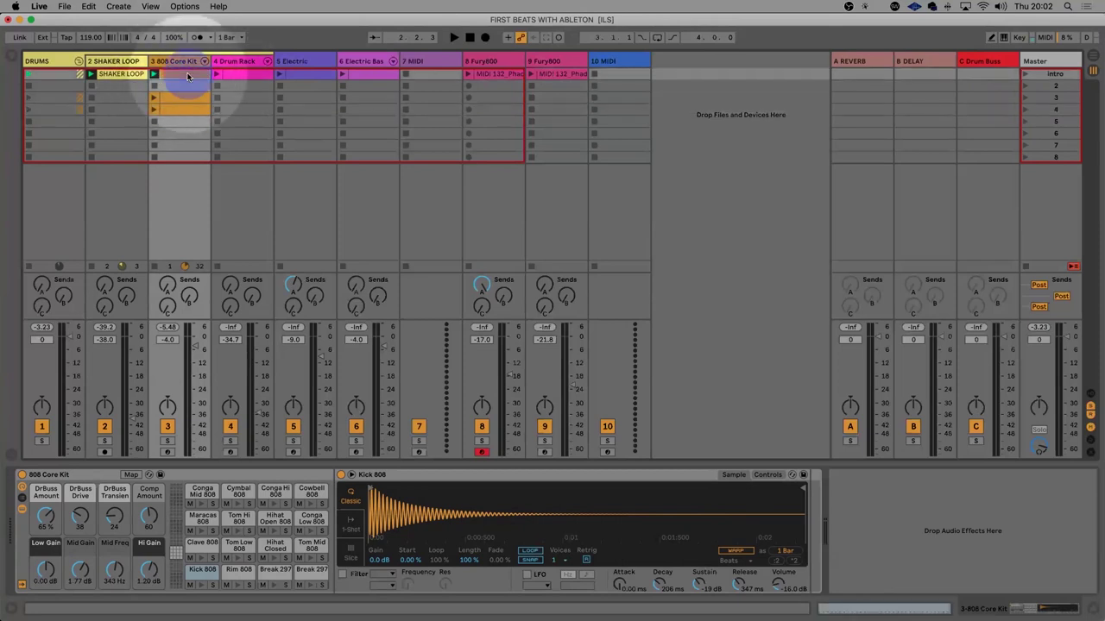
key(super+r)
text(ki)
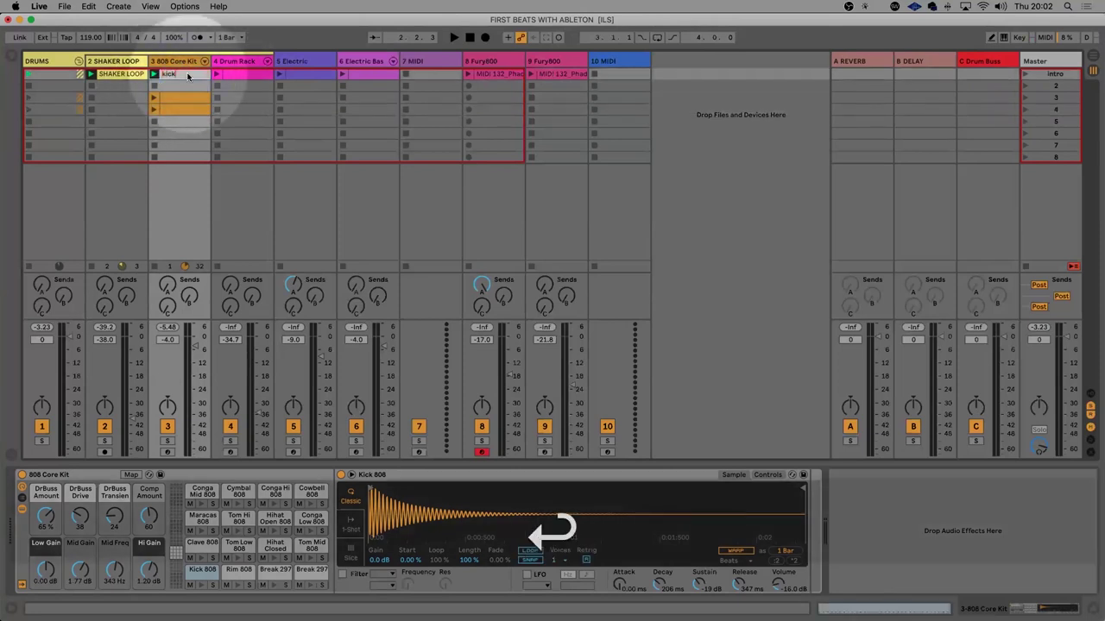
key(super+d)
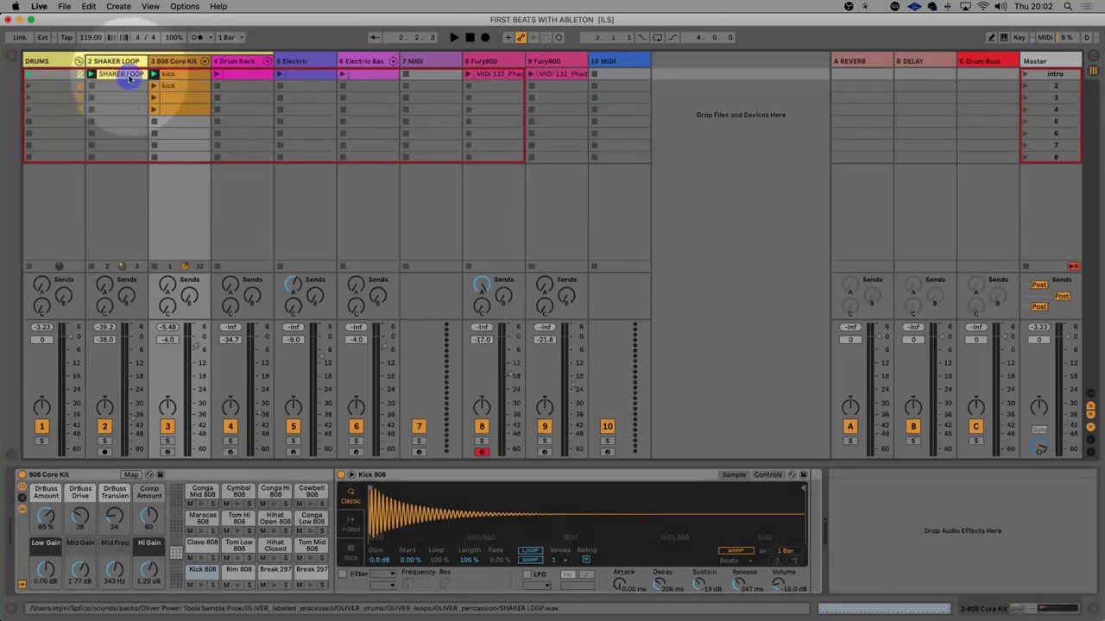
Duplicate the SHAKER LOOP clip into scenes 2 and 3
click(130, 76)
key(super+d)
key(super+d)
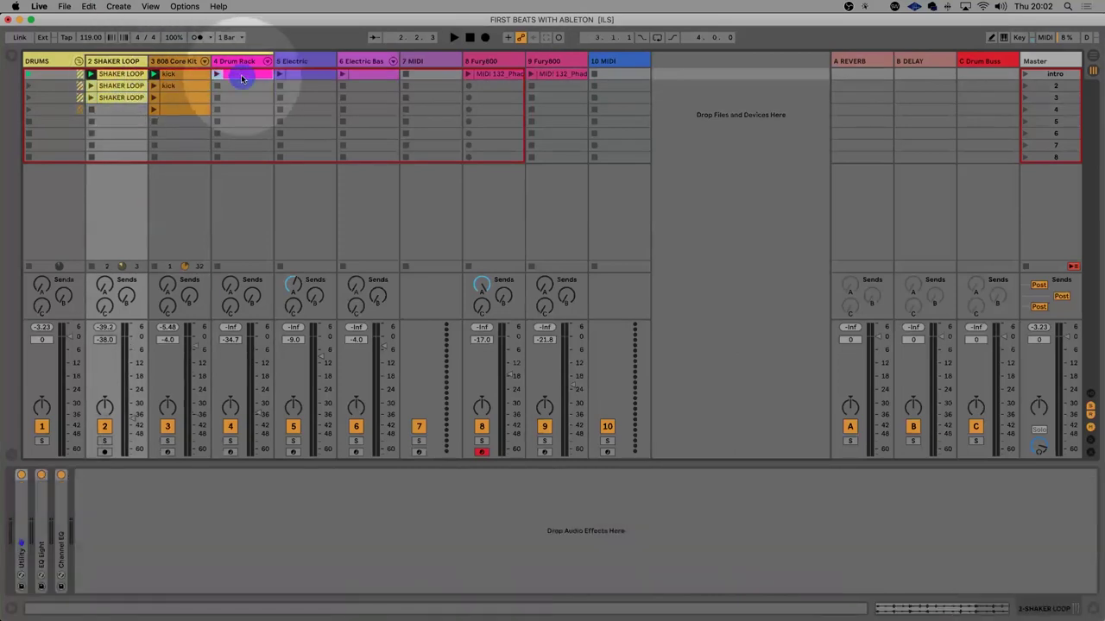
Move the Drum Rack and Electric clips to scene 2 and both Fury800 clips to scene 3
drag(241, 81, 242, 87)
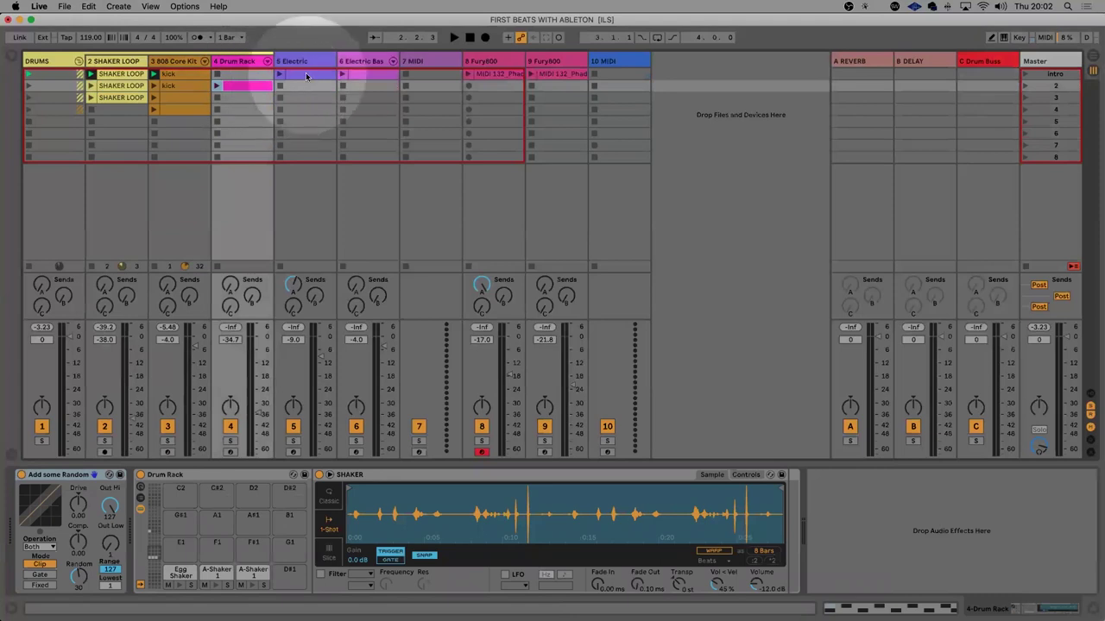
drag(302, 109, 299, 87)
click(301, 99)
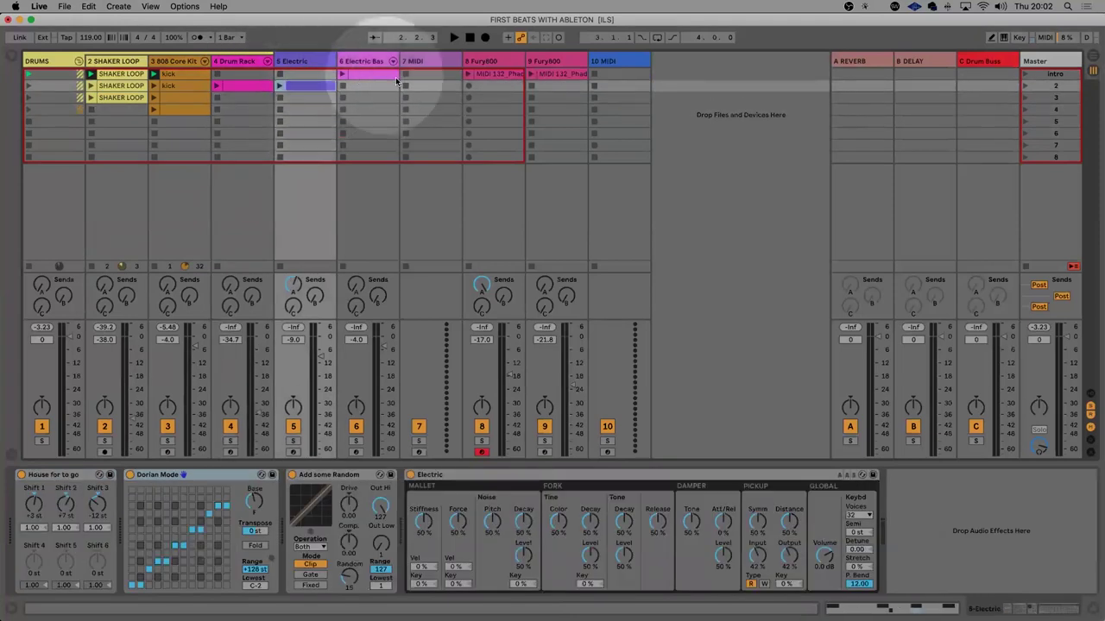
drag(486, 75, 482, 98)
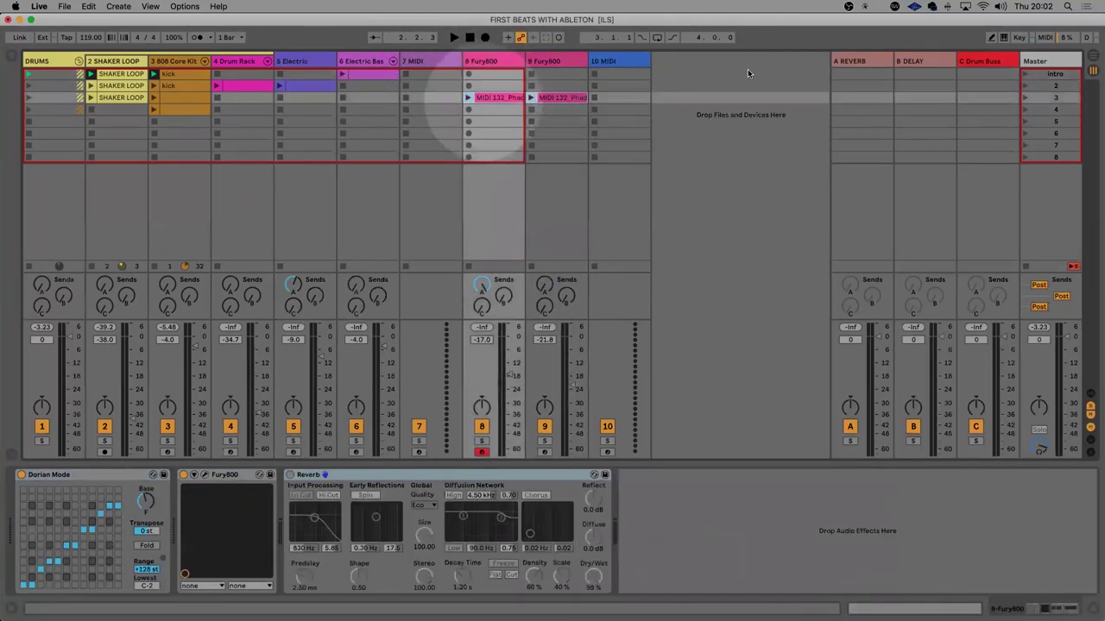
Stop all clips and briefly audition the intro scene
click(1025, 266)
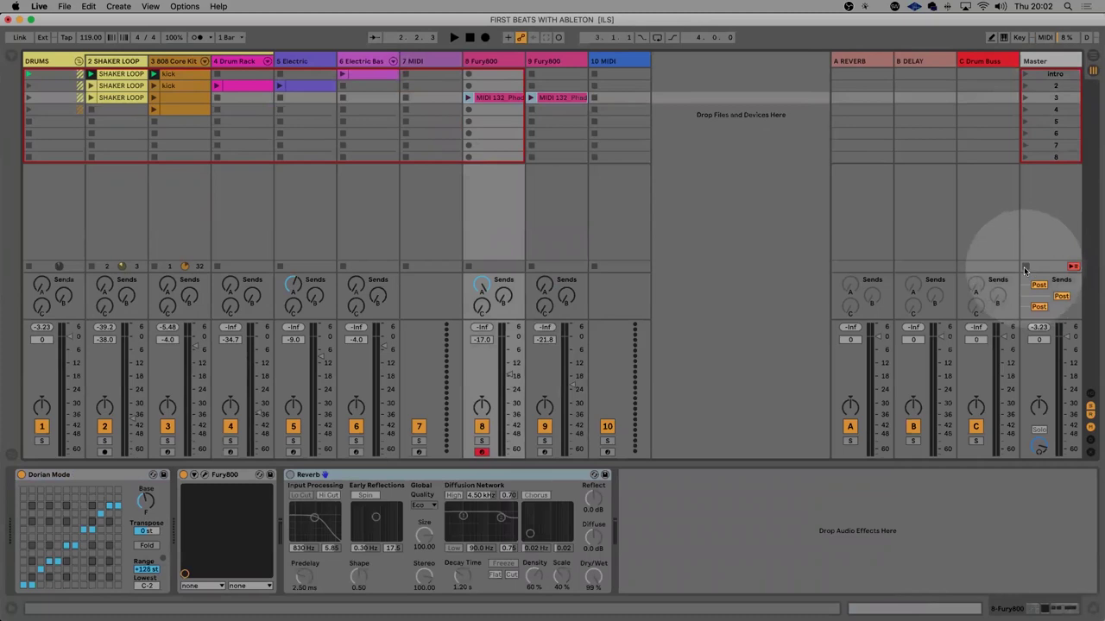
click(1025, 75)
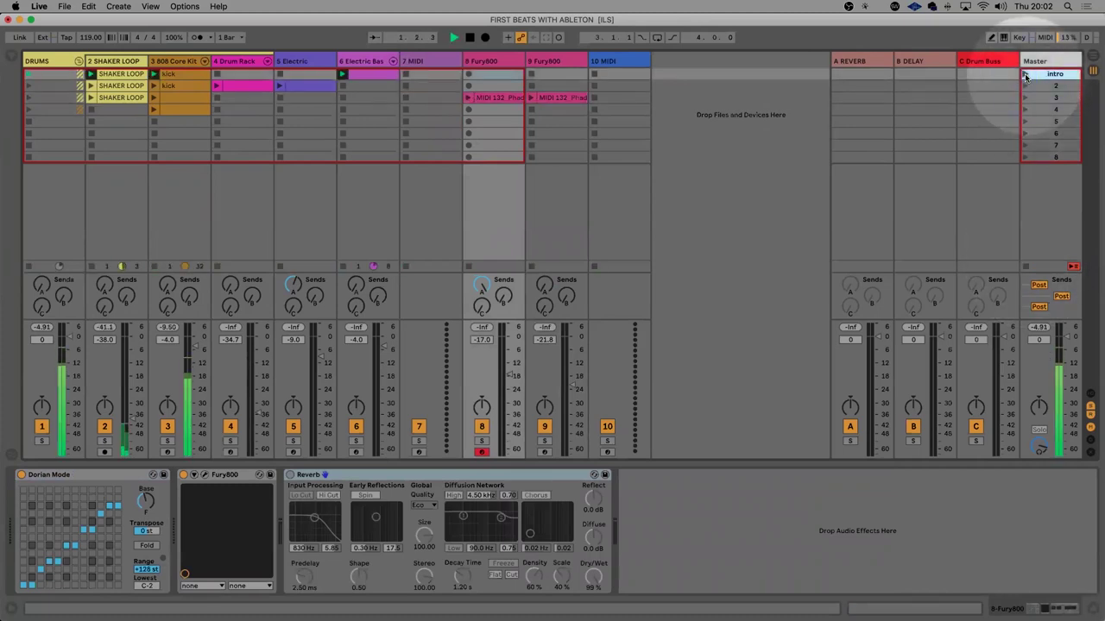
key(space)
Move the Electric Bass clip to scene 3 and duplicate the scene 2 Drum Rack and Electric clips into scene 3
drag(361, 86, 361, 98)
click(310, 86)
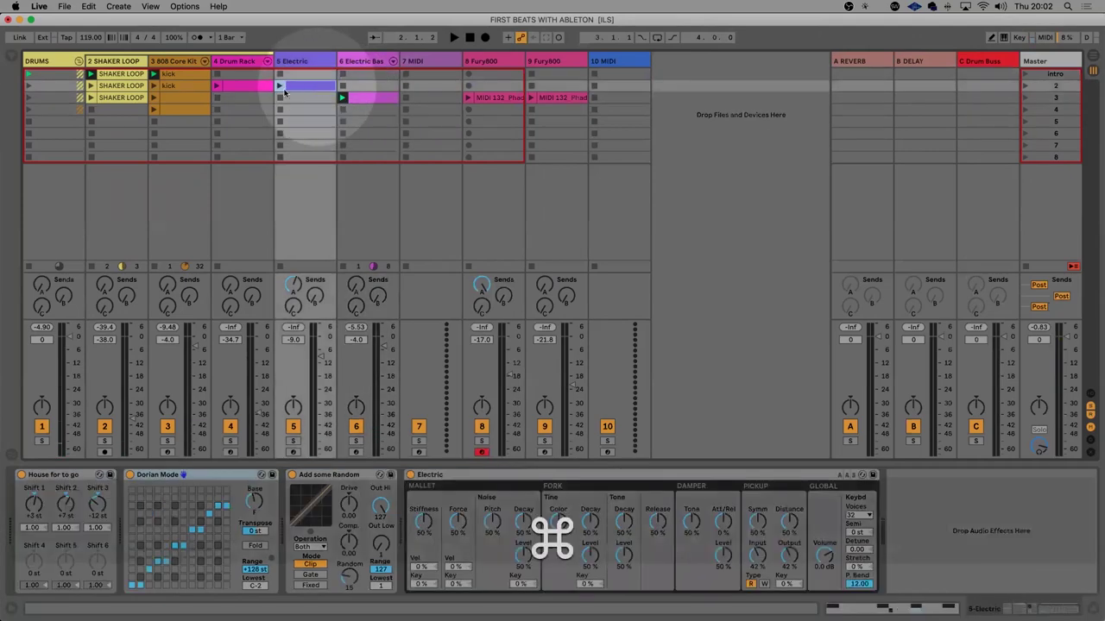
key(super+d)
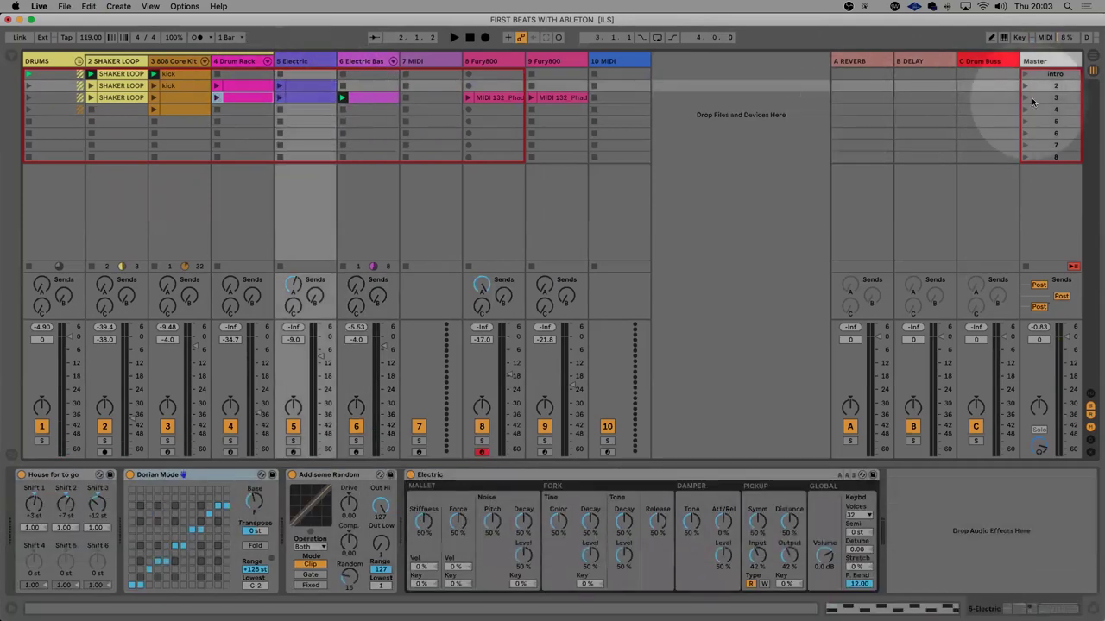
Play through the intro, scene 2 and scene 3 in sequence, and stop playback
key(space)
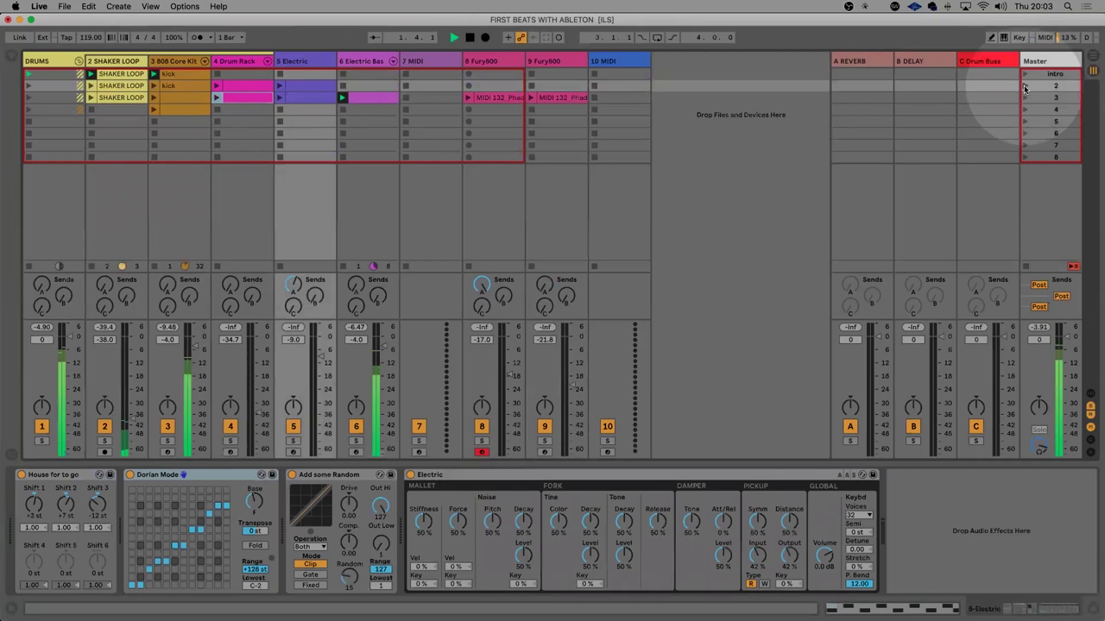
click(342, 85)
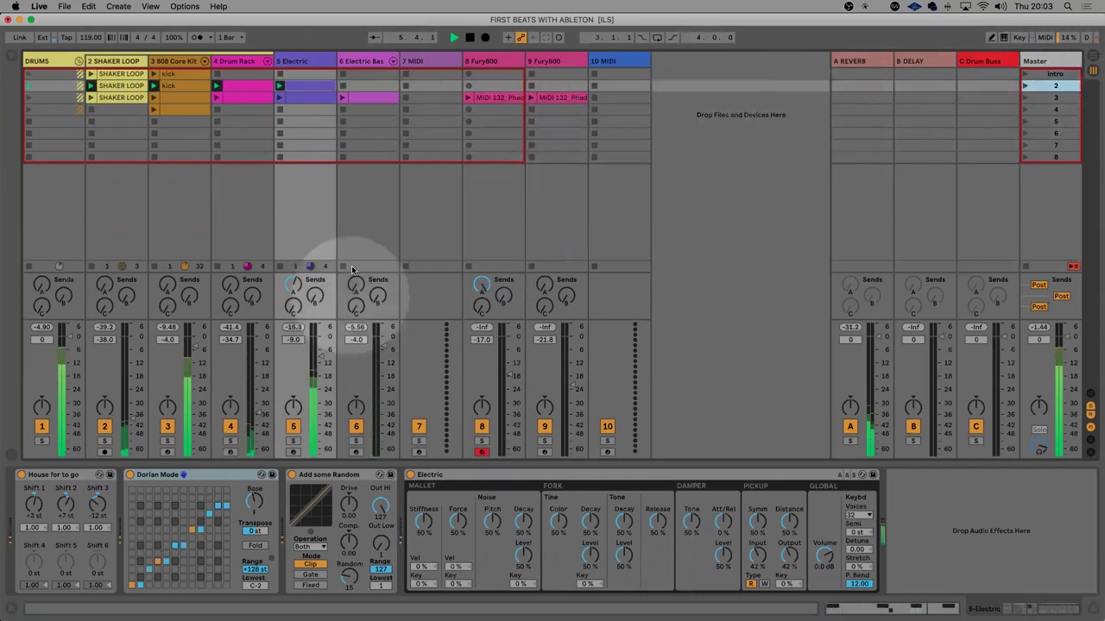
click(1025, 98)
key(space)
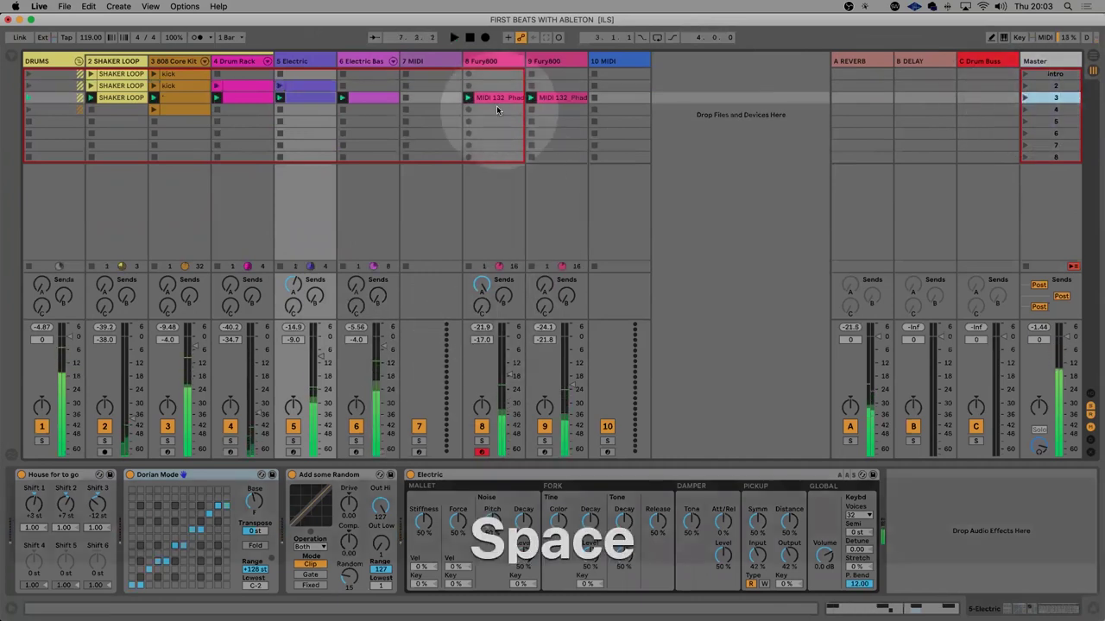
Duplicate both Fury800 clips into scene 4 and delete the first Fury800 track's clip from scene 3
click(497, 99)
shift+click(561, 97)
key(super+d)
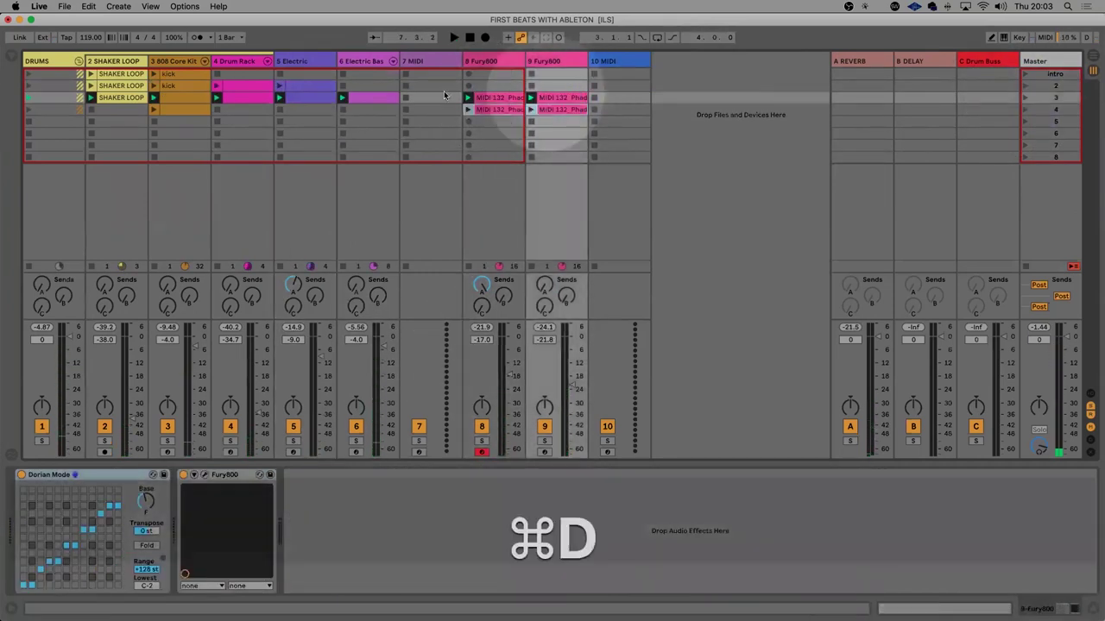
click(496, 97)
click(509, 106)
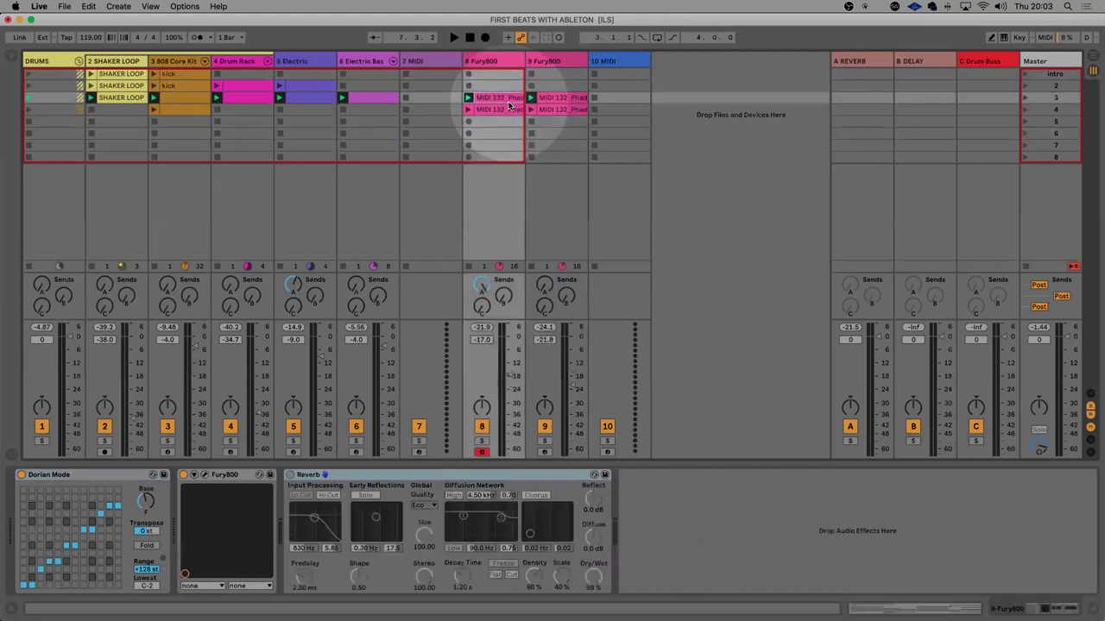
key(BackSpace)
Duplicate the scene 3 SHAKER LOOP, Drum Rack, Electric and Electric Bass clips into scene 4
click(371, 97)
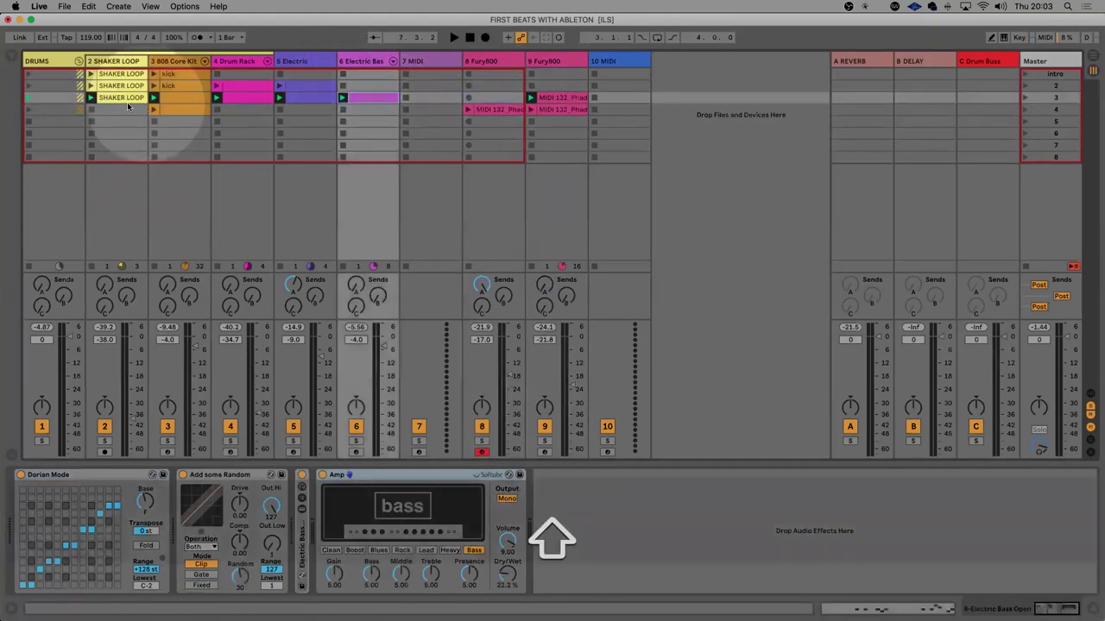
click(125, 104)
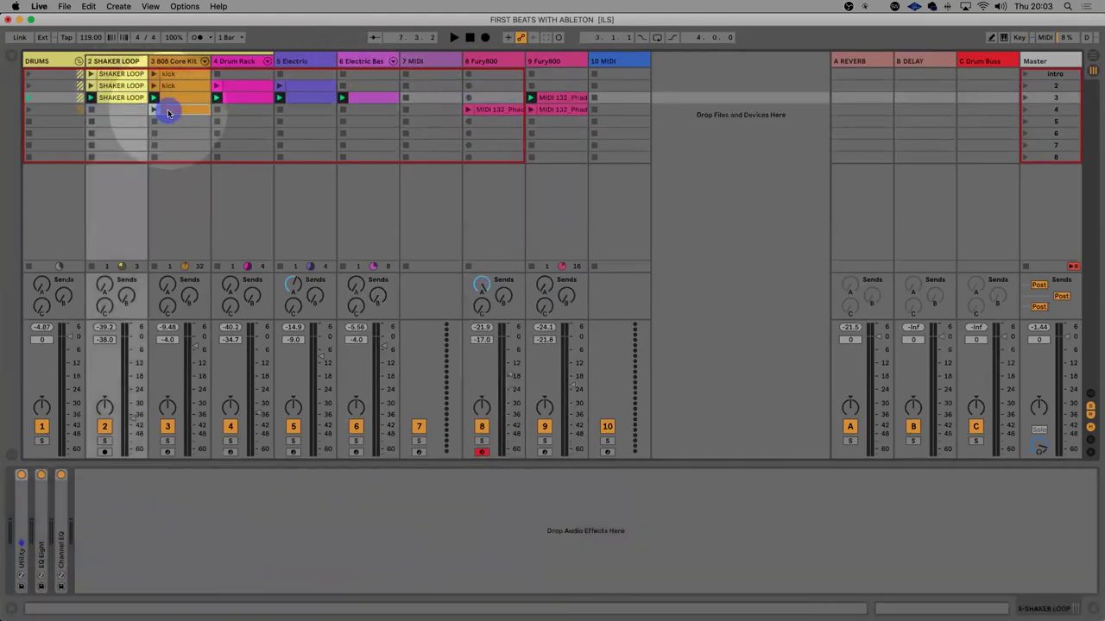
click(168, 113)
click(121, 97)
key(super+d)
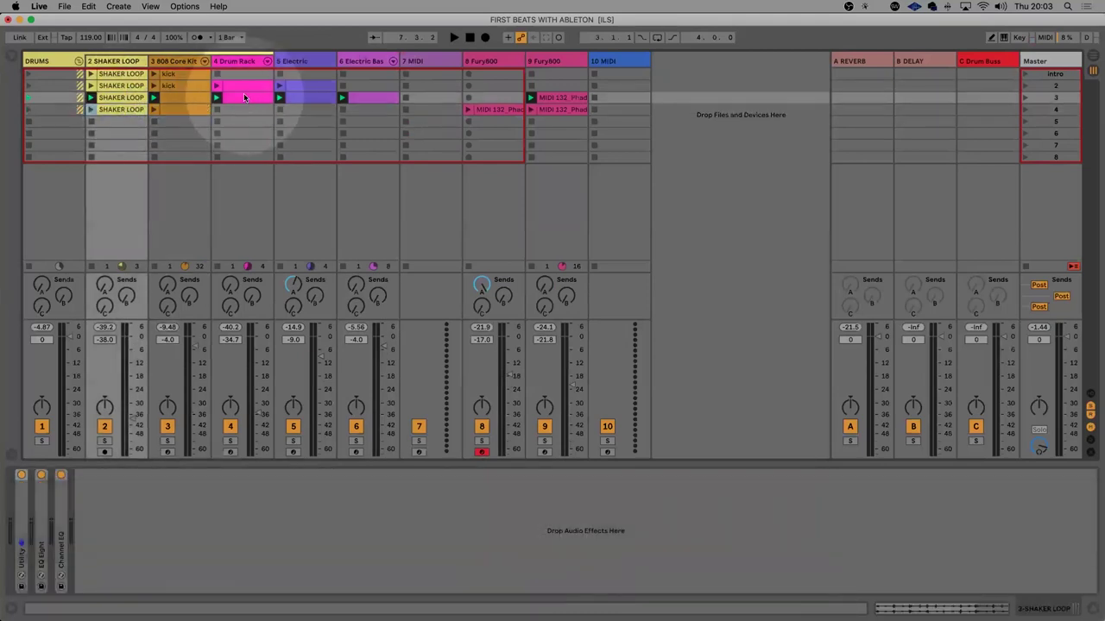
click(244, 98)
key(super+d)
click(299, 96)
key(super+d)
click(361, 98)
key(super+d)
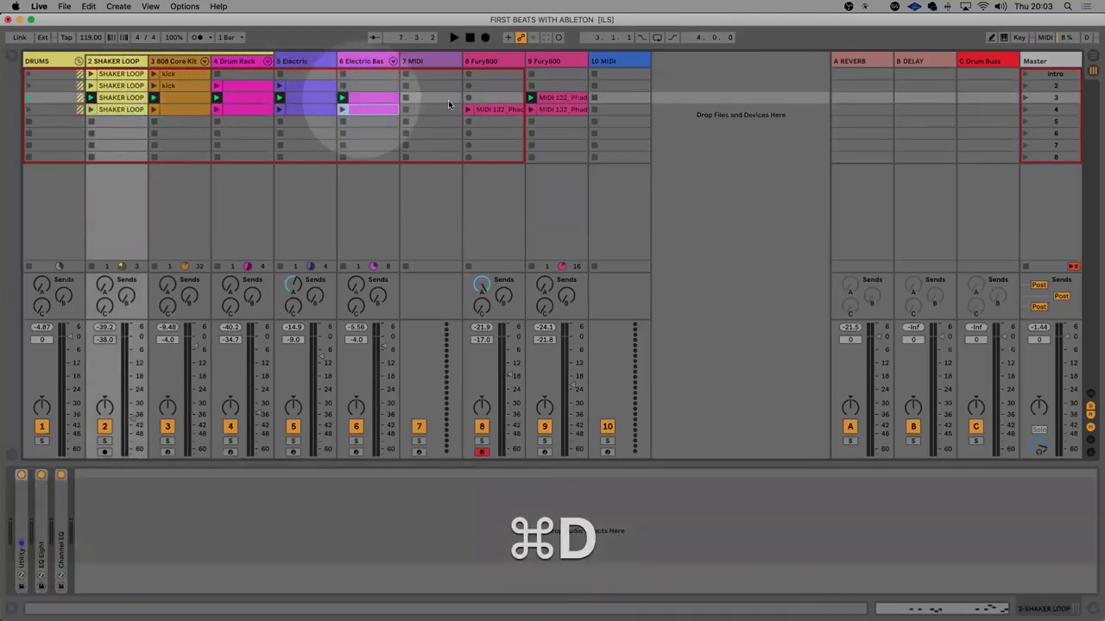
click(451, 104)
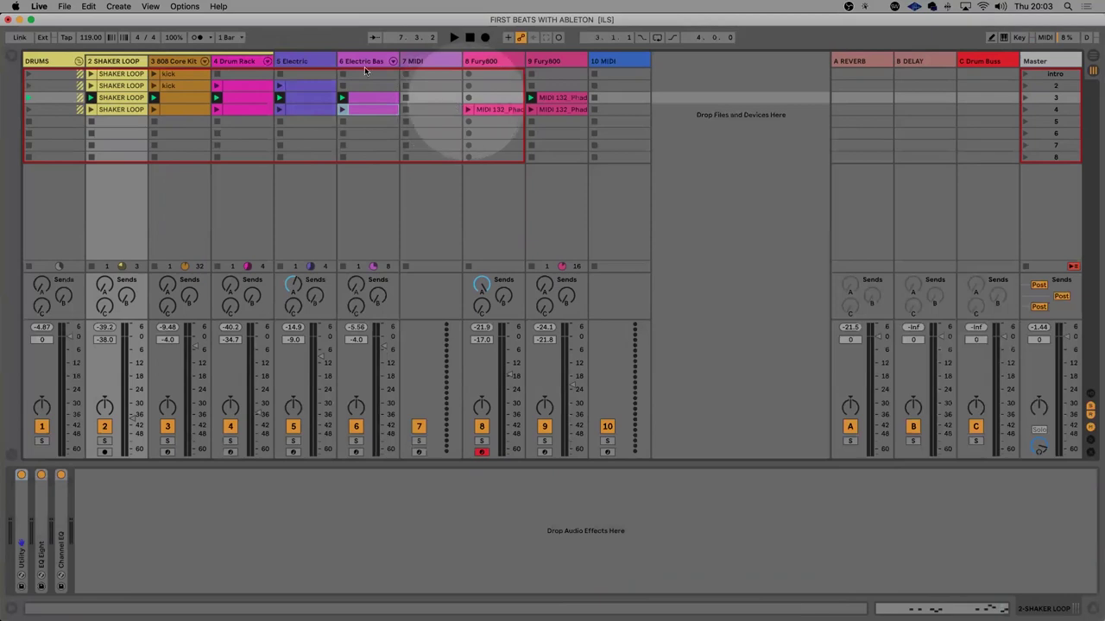
Audition the intro scene with the scene 2 Electric clip launched over it, and stop playback
click(1025, 75)
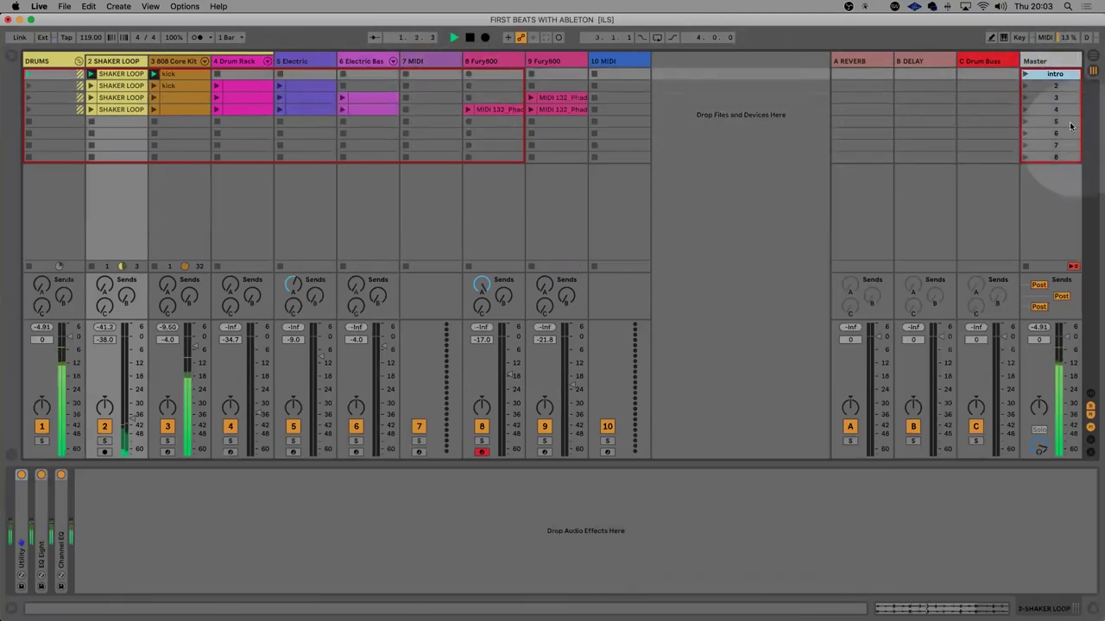
key(space)
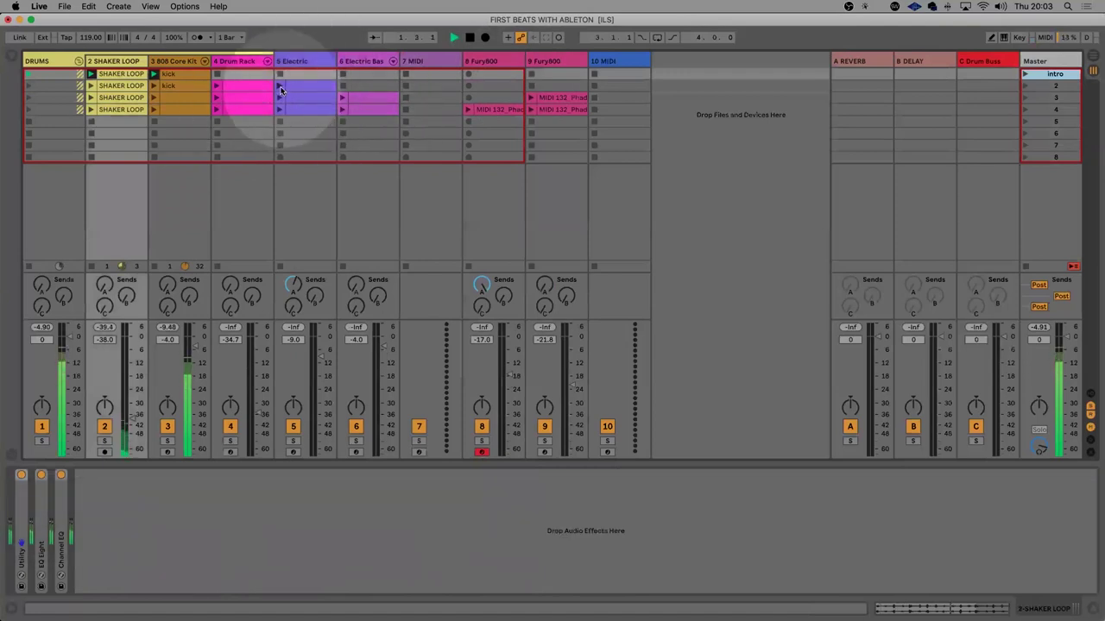
click(277, 87)
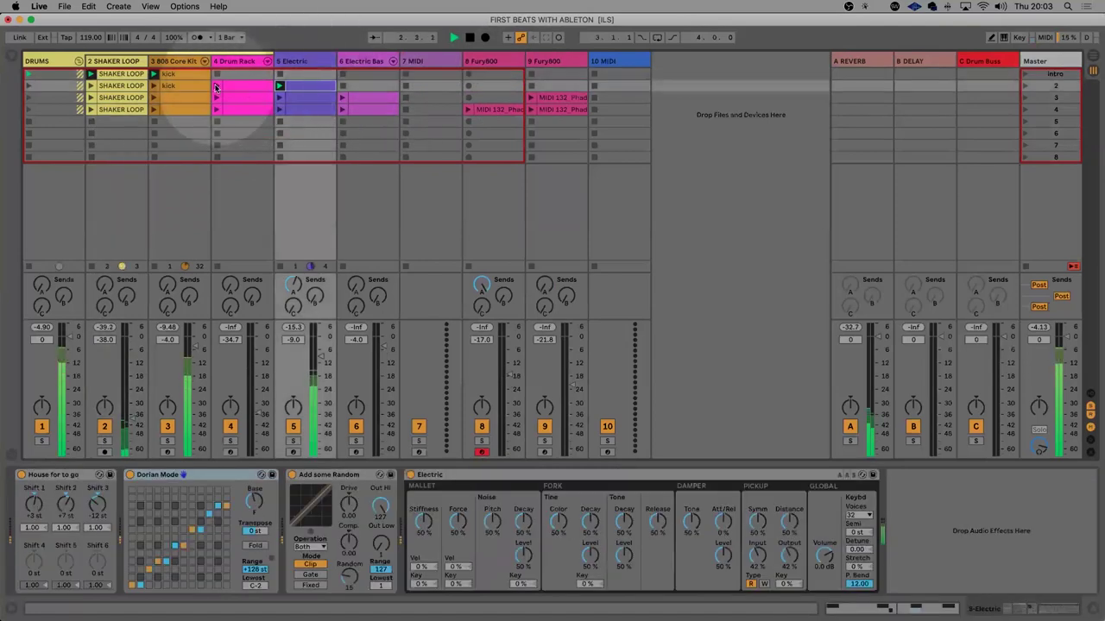
key(space)
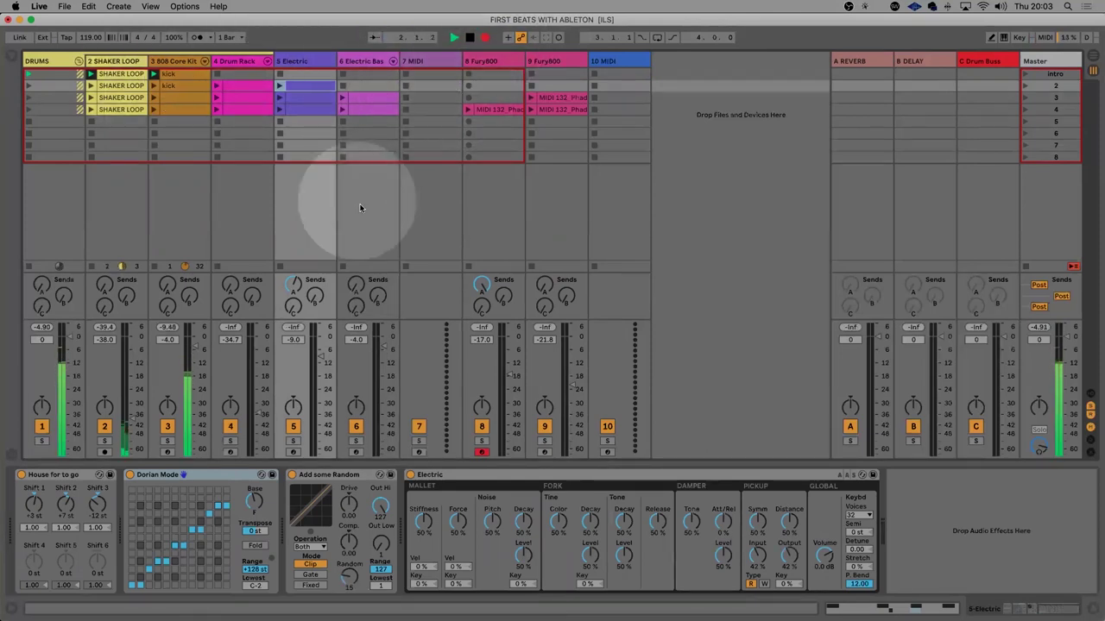
Record the intro and scenes 2, 3 and 4 into the arrangement by launching them in sequence, and stop the recording
key(Tab)
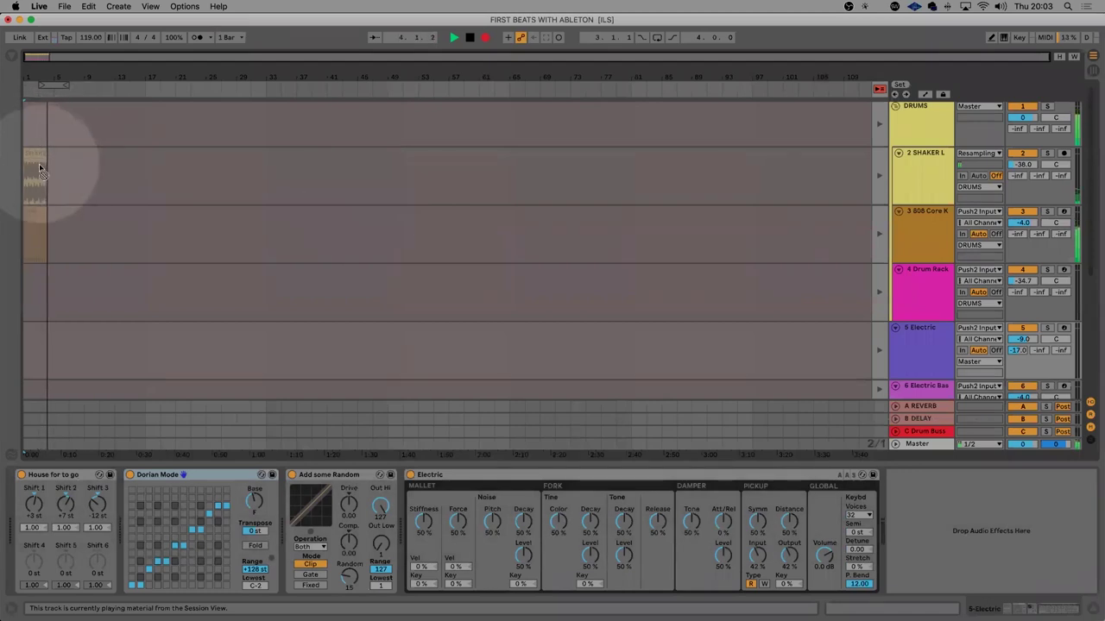
key(Tab)
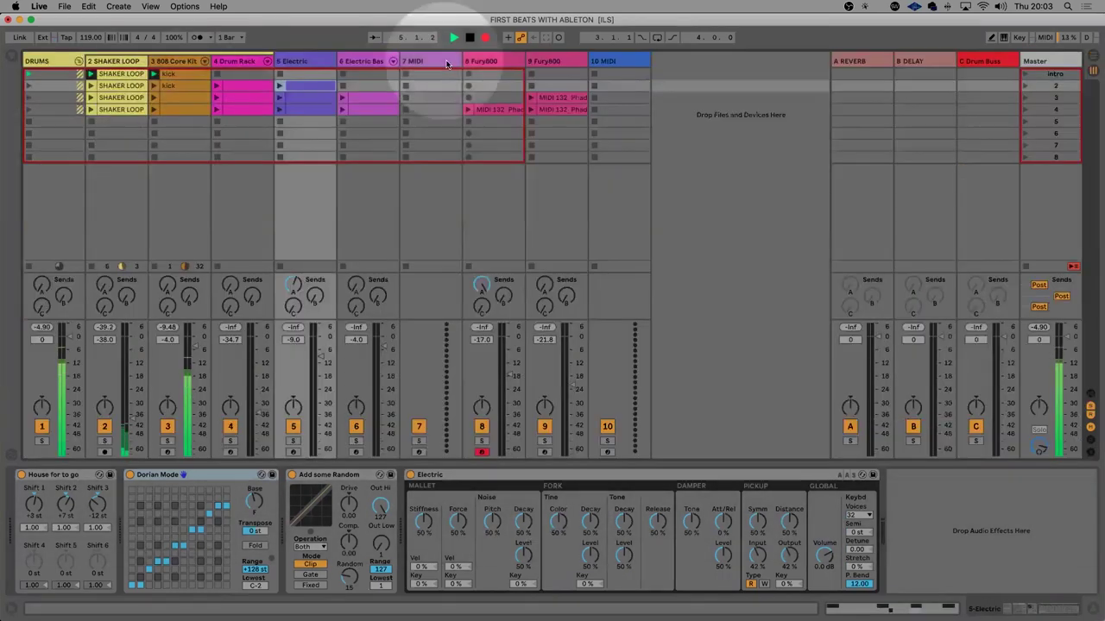
click(1024, 87)
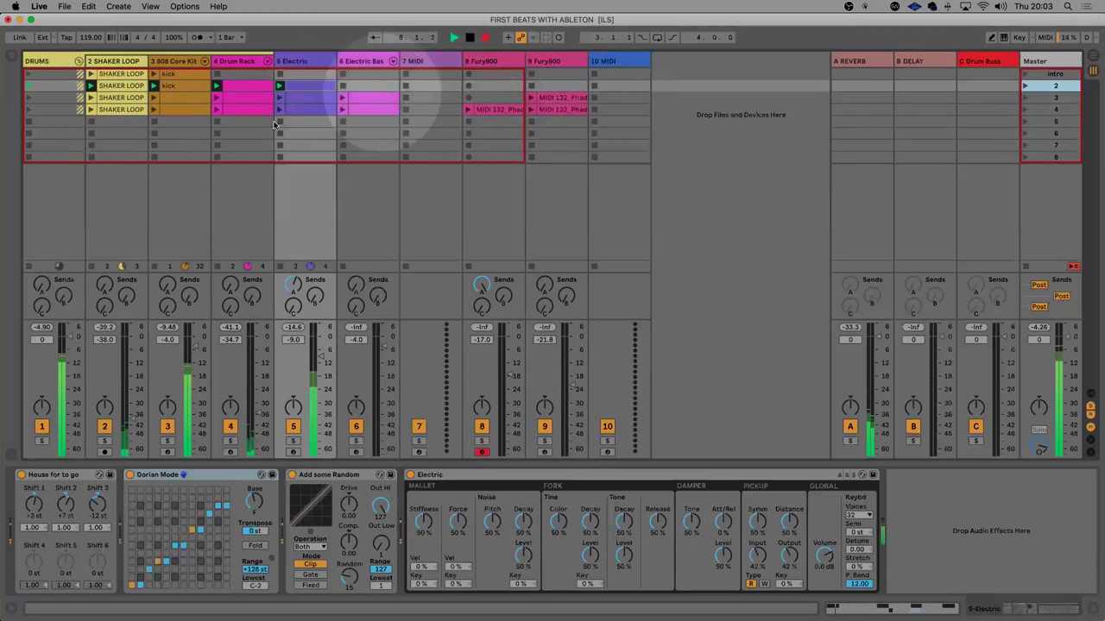
key(Tab)
key(Tab)
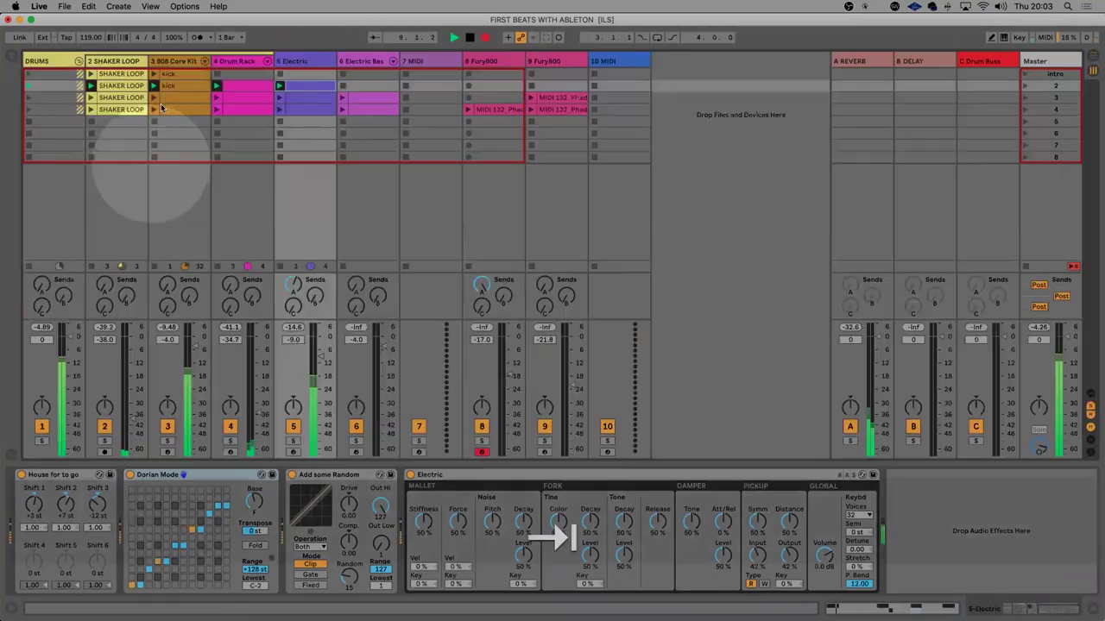
click(1025, 98)
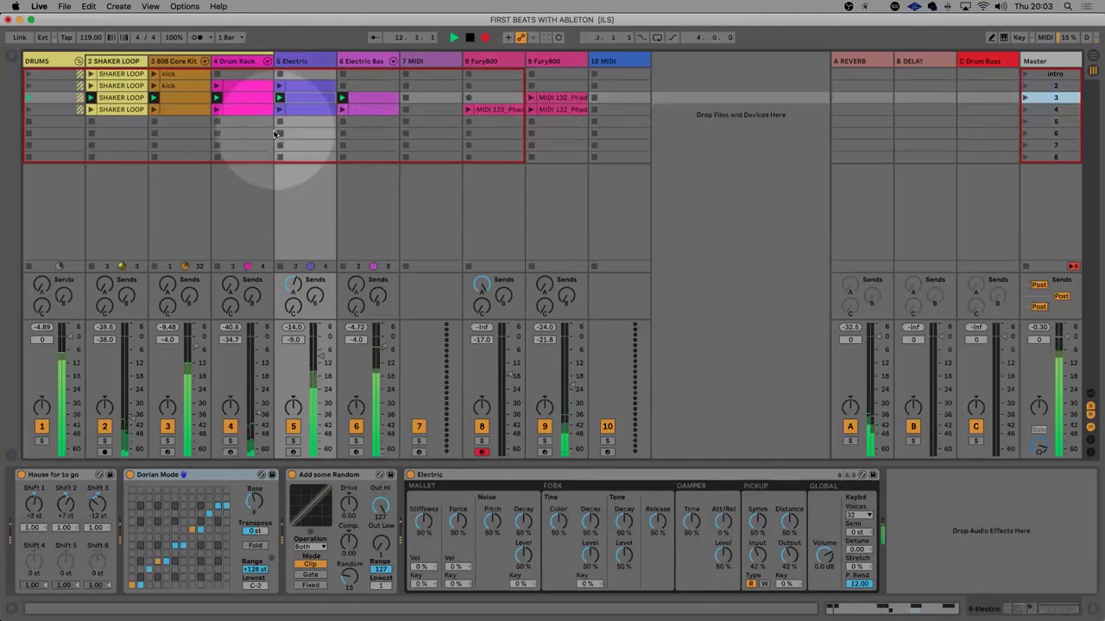
click(1025, 109)
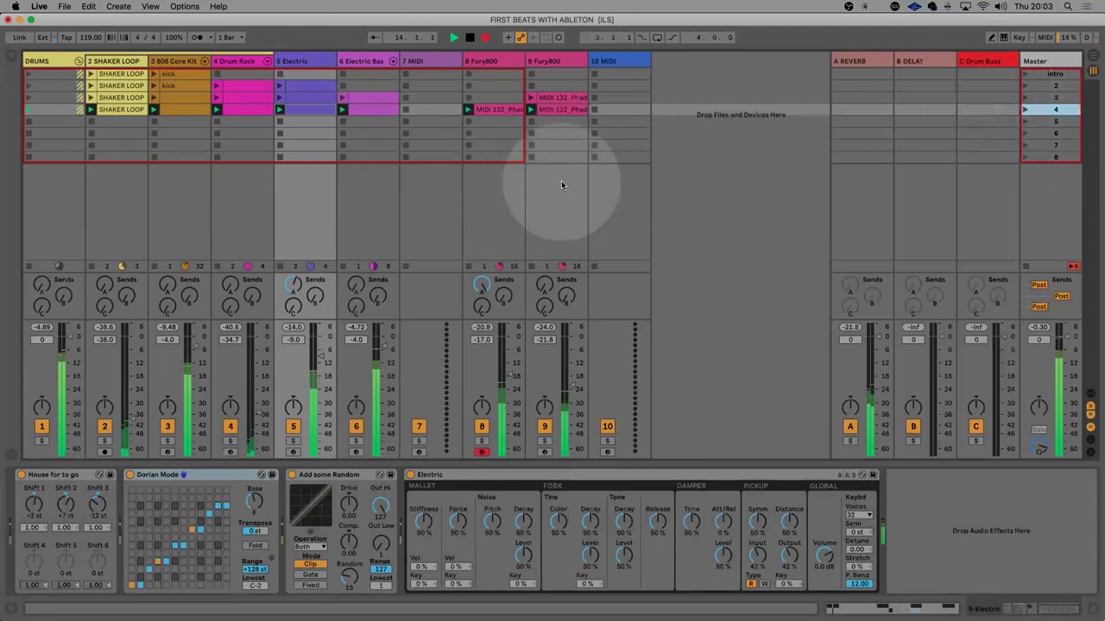
key(space)
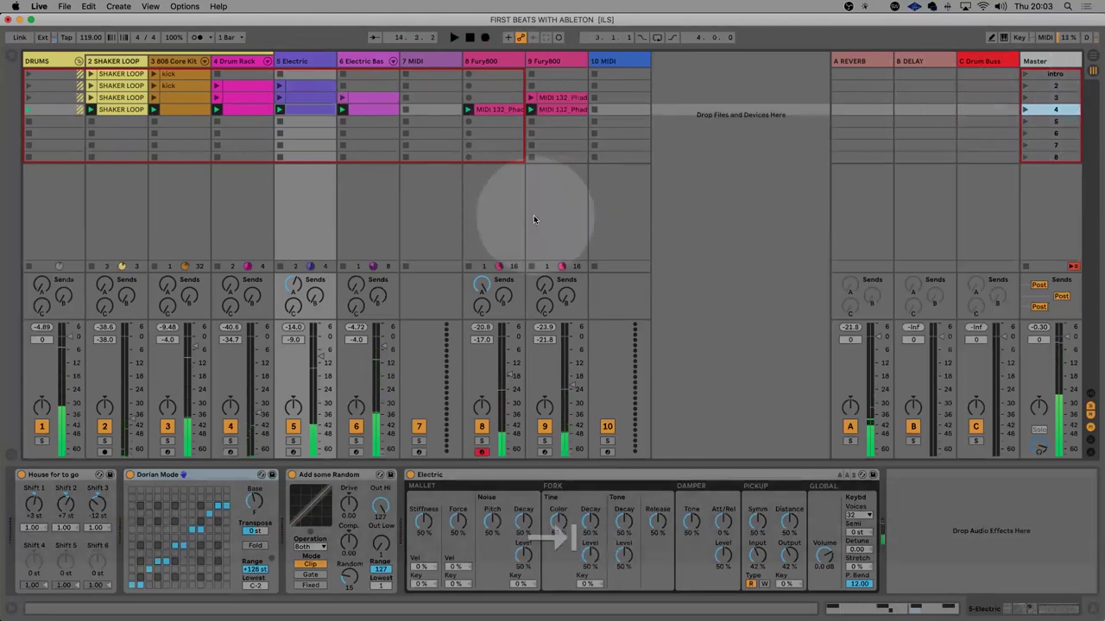
In the recorded arrangement, duplicate the last SHAKER LOOP clip repeatedly to extend the shaker track to about bar 24
key(Tab)
scroll(244, 190, down, 5)
scroll(240, 193, down, 3)
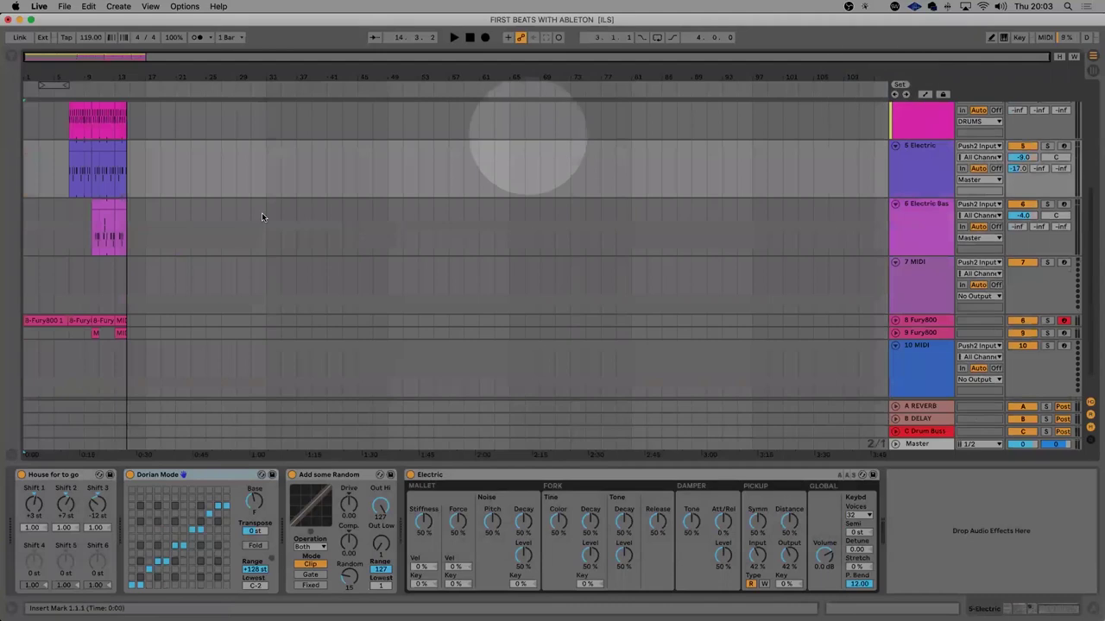
scroll(264, 216, up, 5)
click(112, 159)
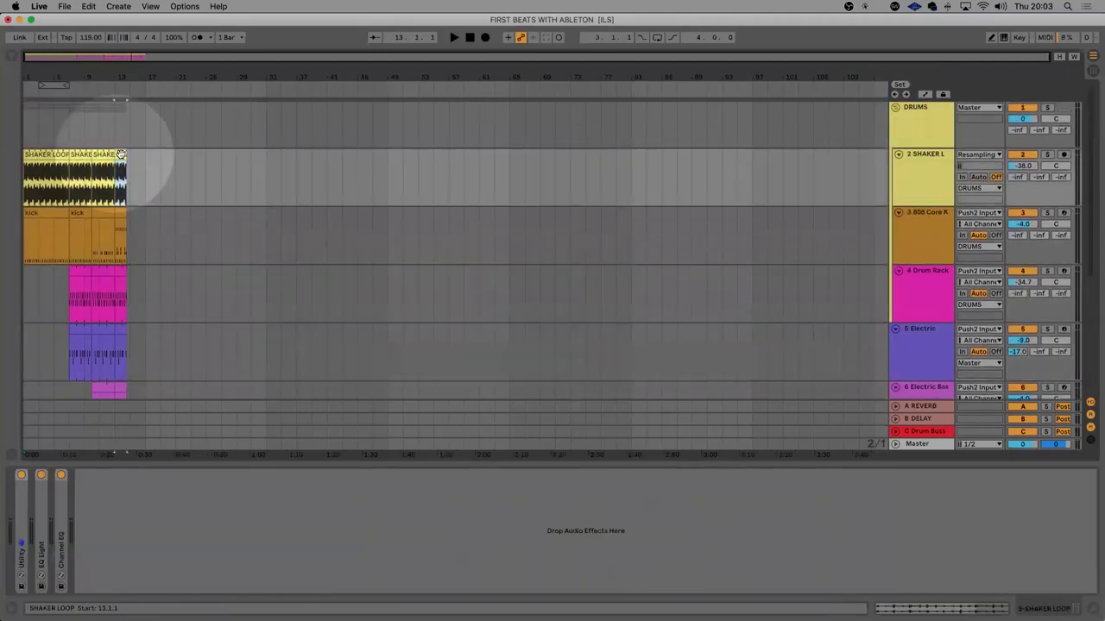
key(super+d)
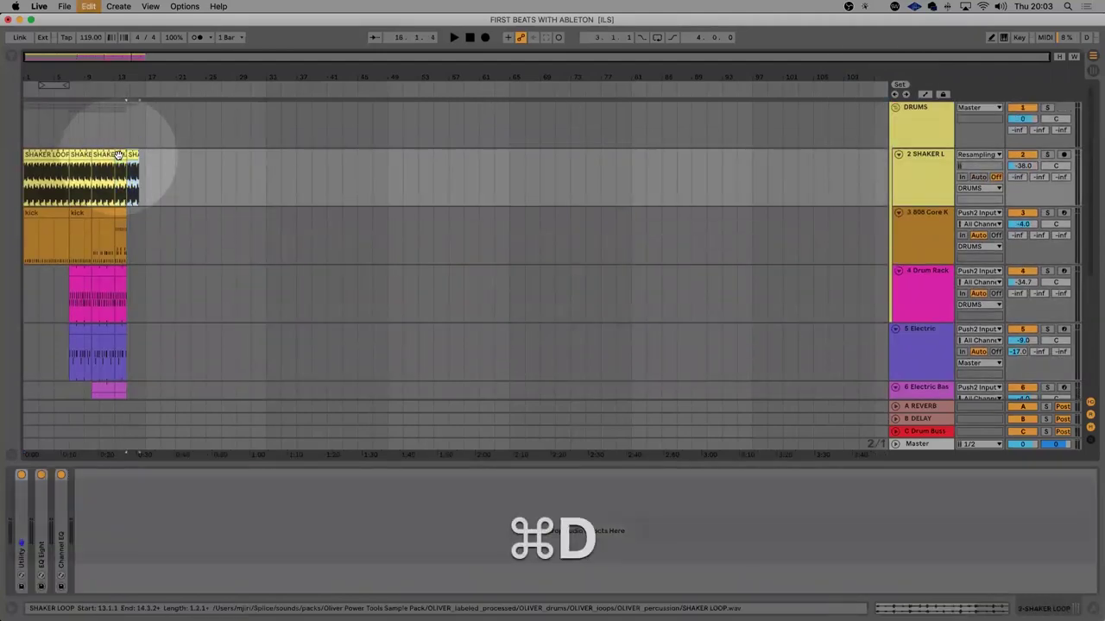
key(super+d)
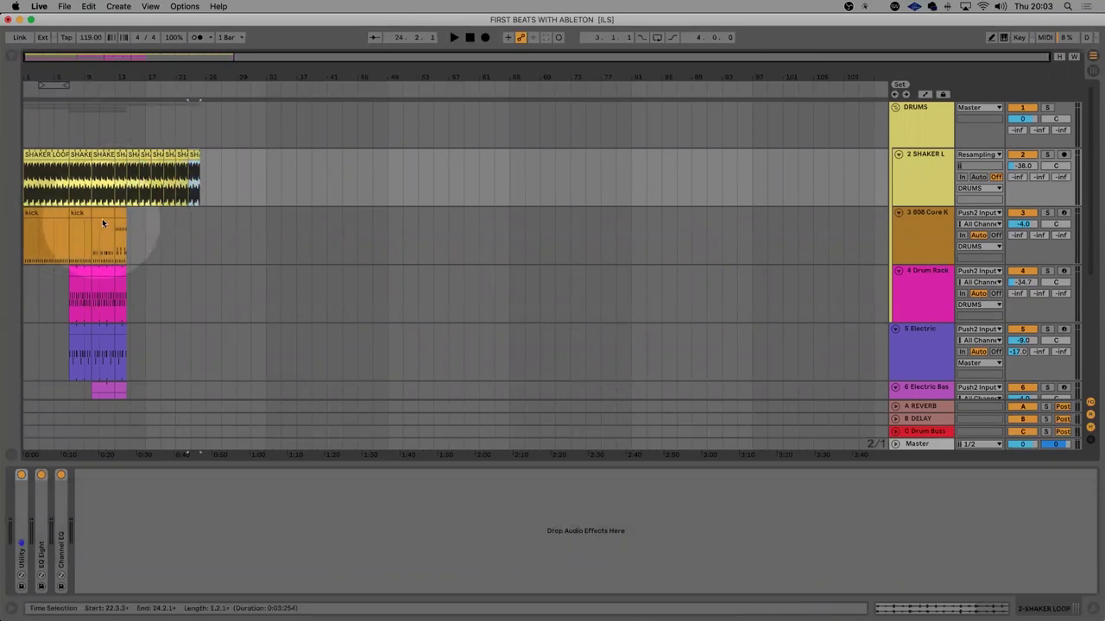
key(super+Tab)
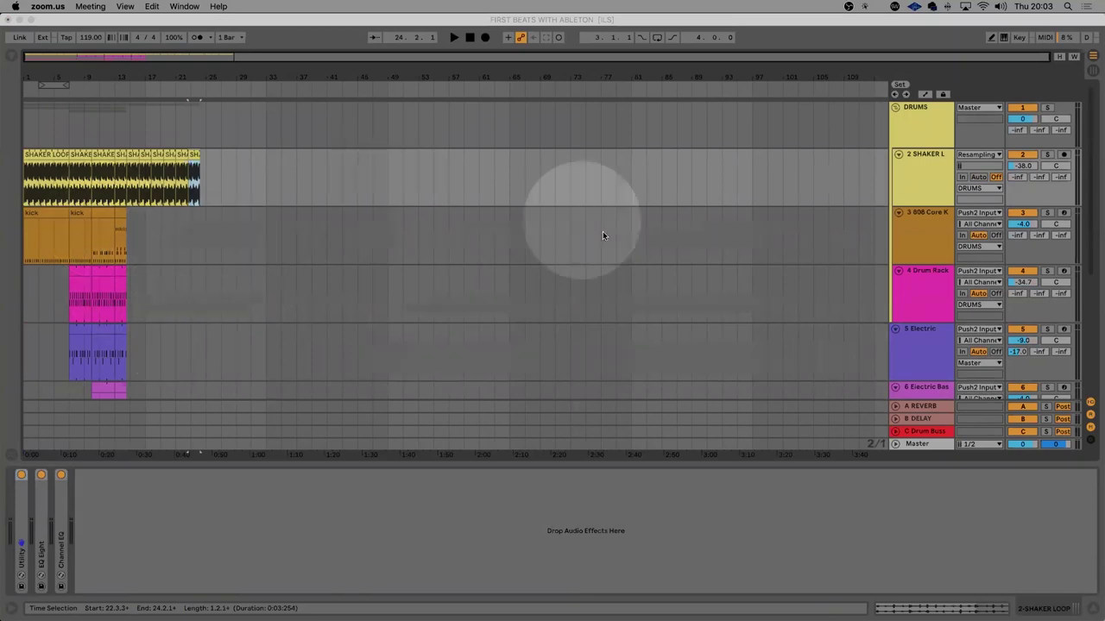
click(164, 250)
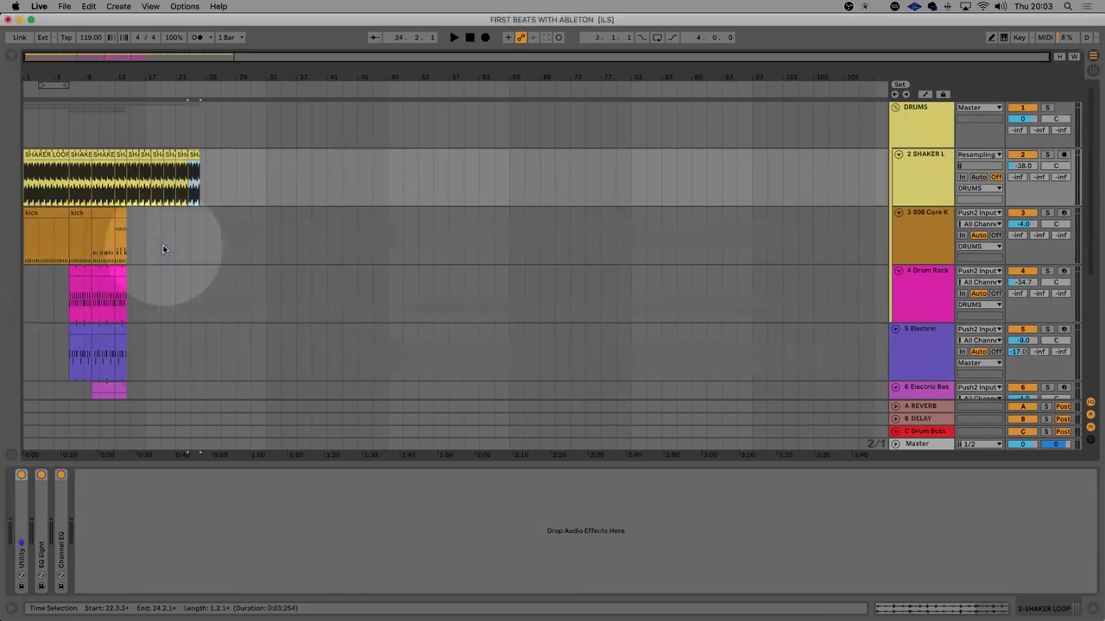